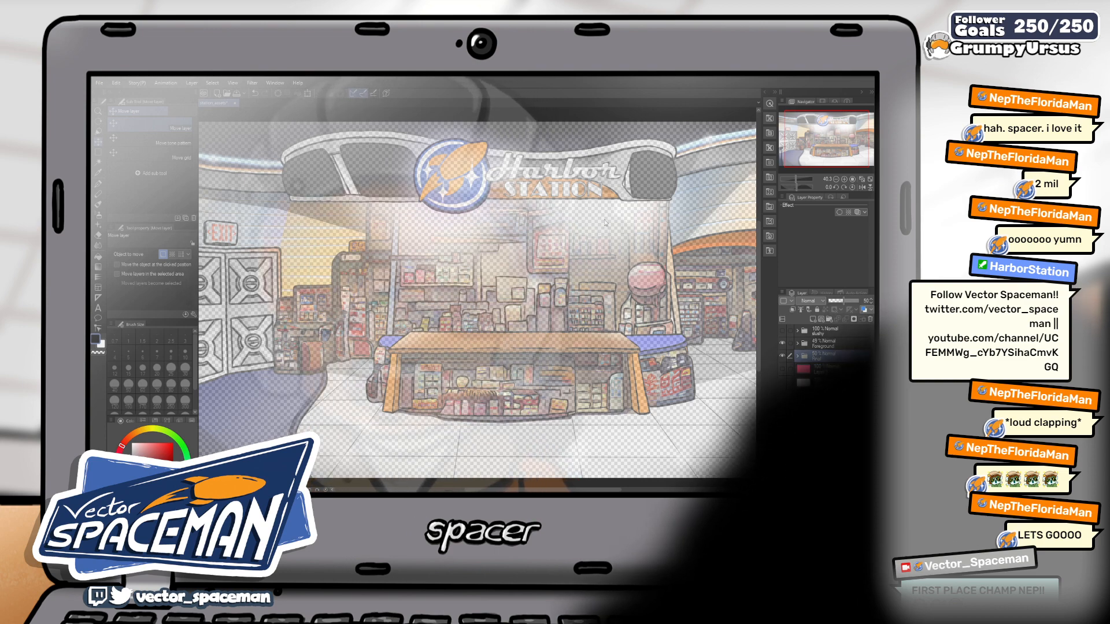
- Check the drink dispenser artwork on the counter by showing its folder, and hide the folder again
scroll(589, 254, "down", 3)
scroll(620, 254, "up", 3)
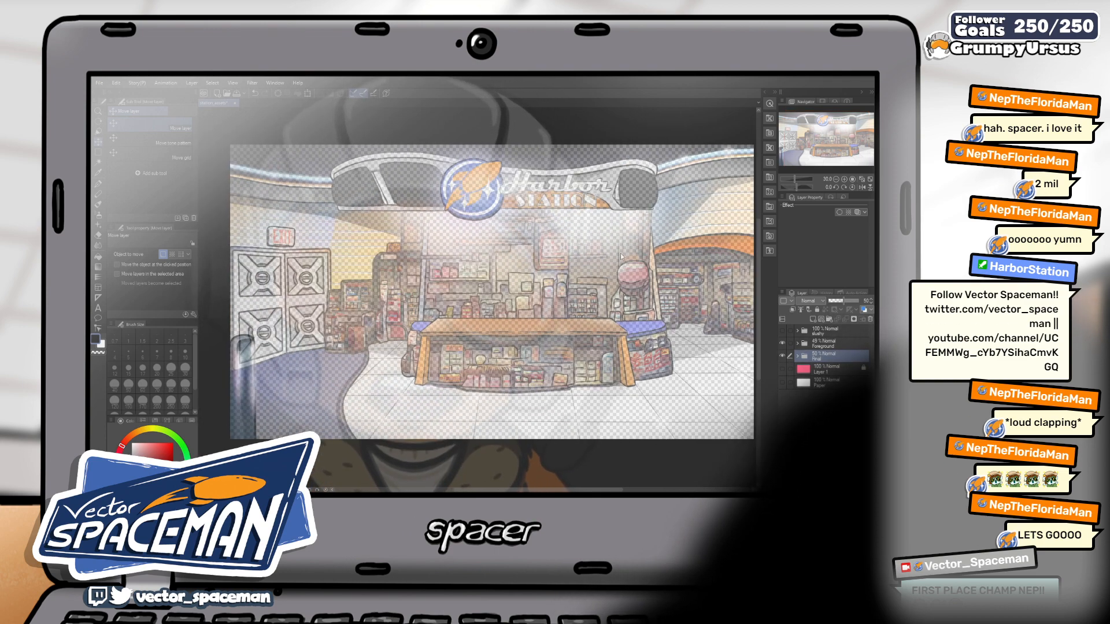
left_click(784, 331)
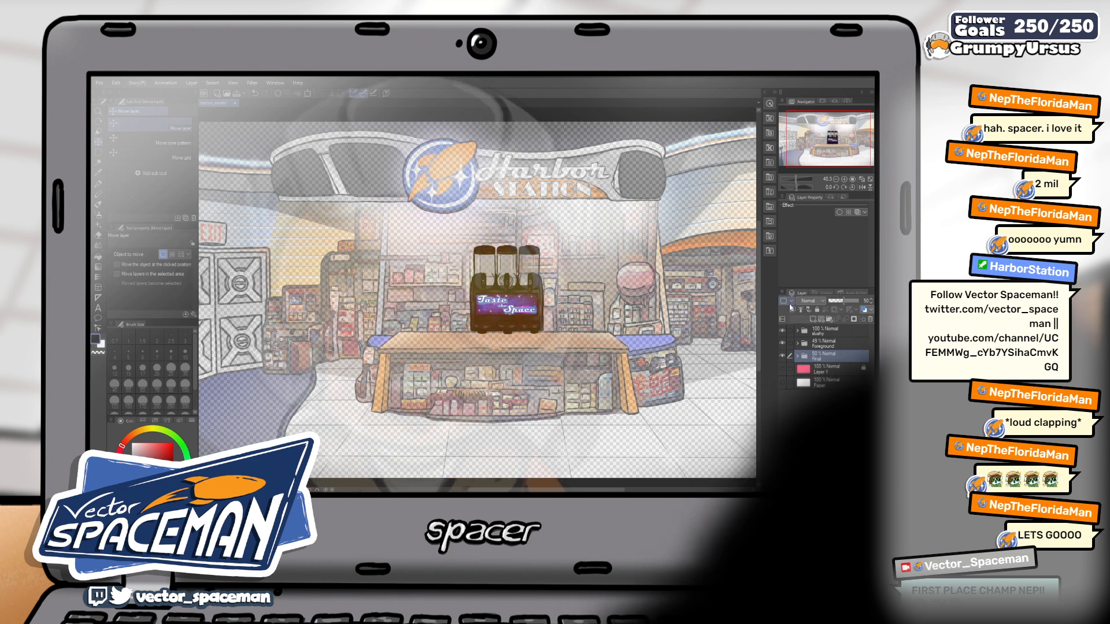
left_click(783, 331)
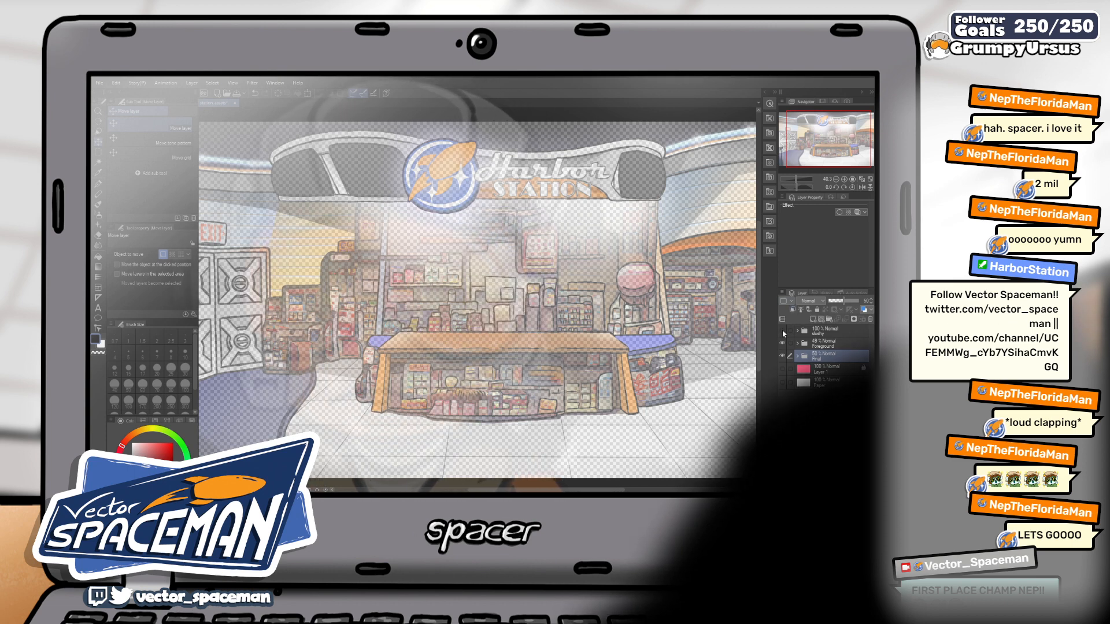
- Create a new folder above the drink dispenser folder and add a new vector layer inside it
left_click(827, 327)
left_click(829, 321)
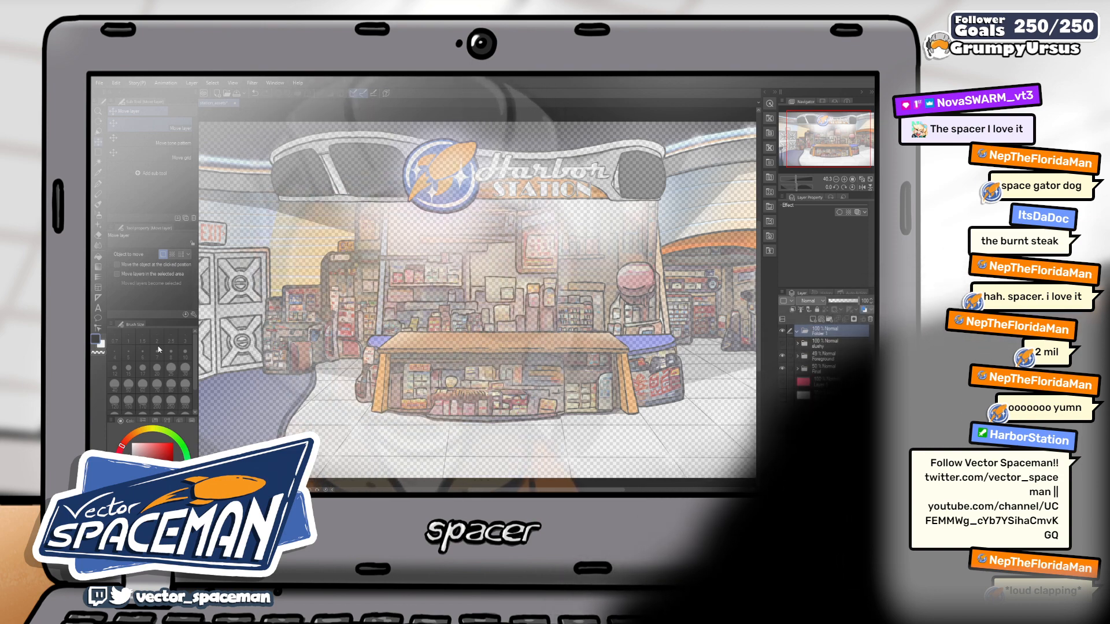
scroll(603, 346, "up", 5)
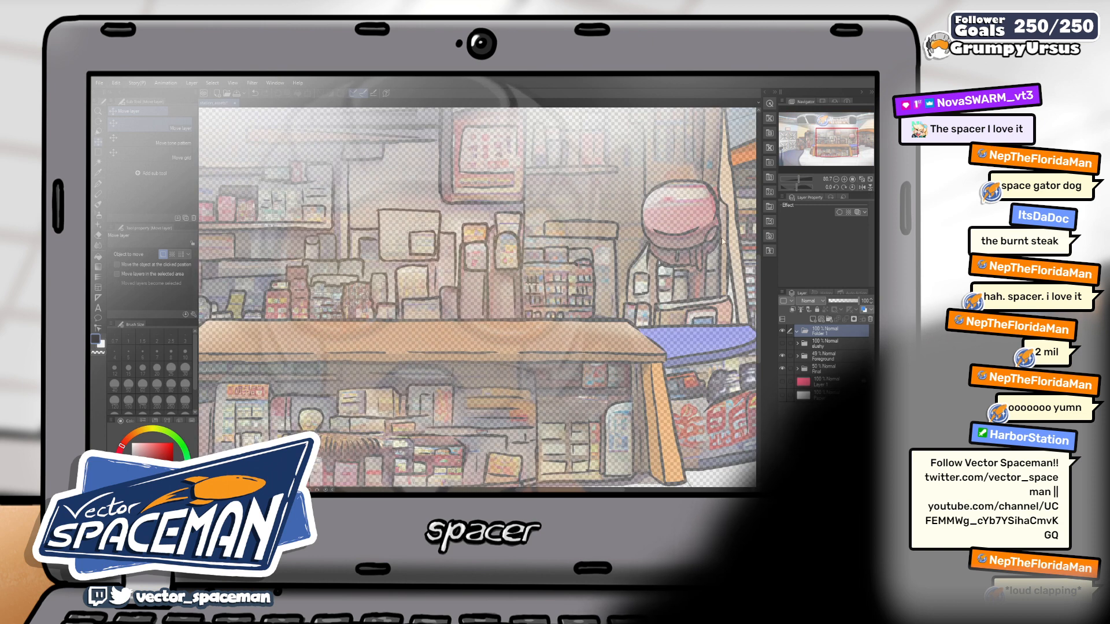
left_click(821, 322)
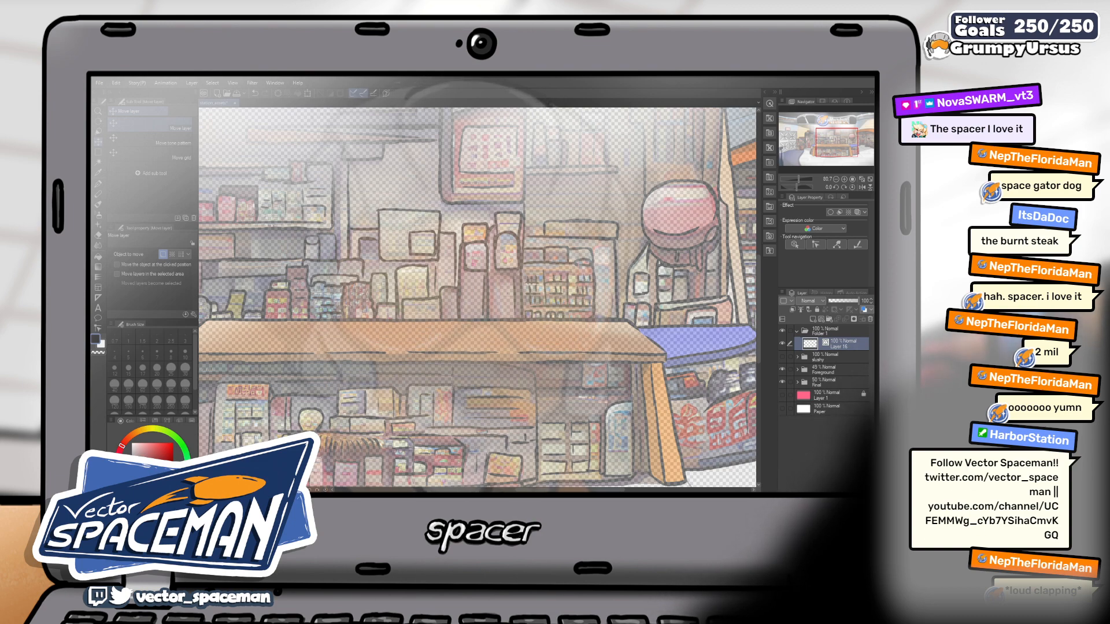
- Sketch the outline of a small flat tray on the middle of the counter top with the Pen tool
key("p")
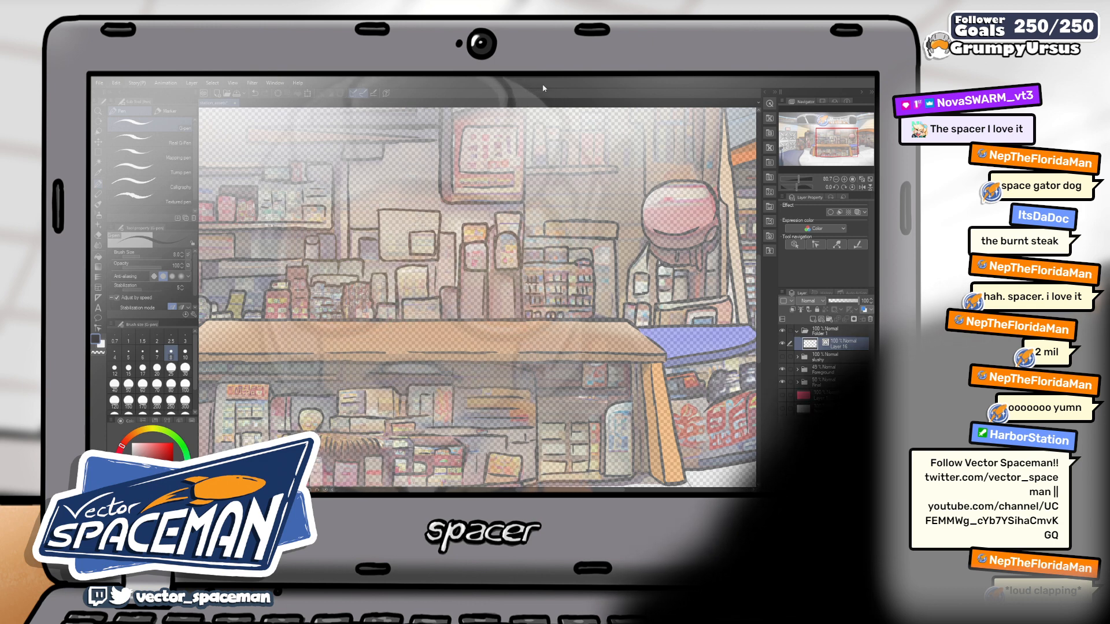
mouse_move(429, 221)
left_mouse_down()
mouse_move(447, 237)
mouse_move(502, 241)
left_mouse_up()
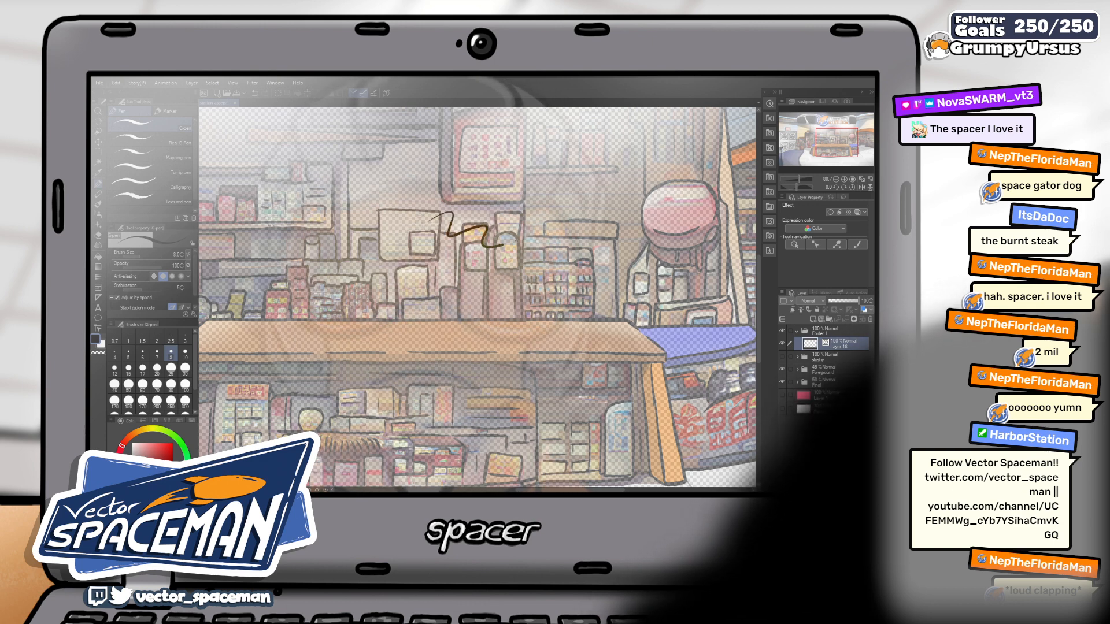
key("ctrl+z")
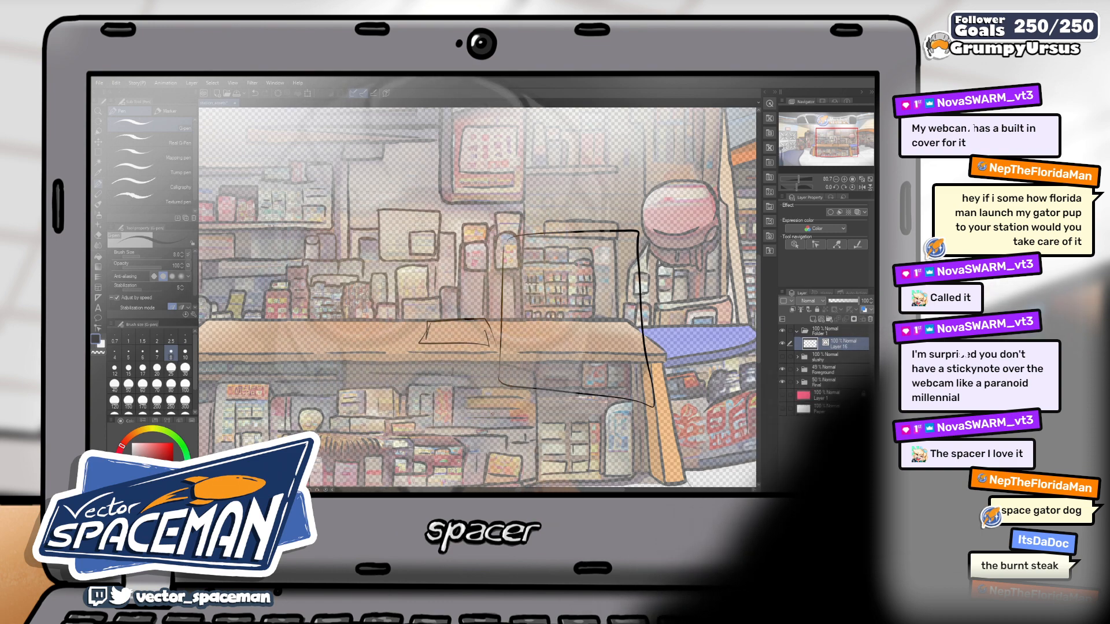
left_click_drag(428, 322, 485, 318)
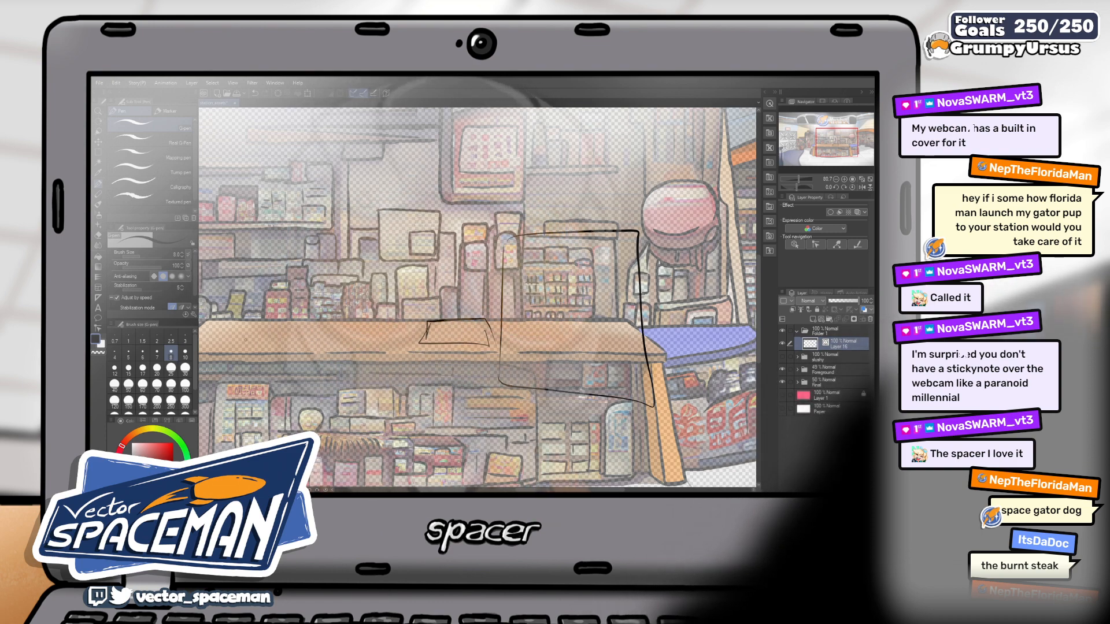
left_click_drag(281, 311, 349, 321)
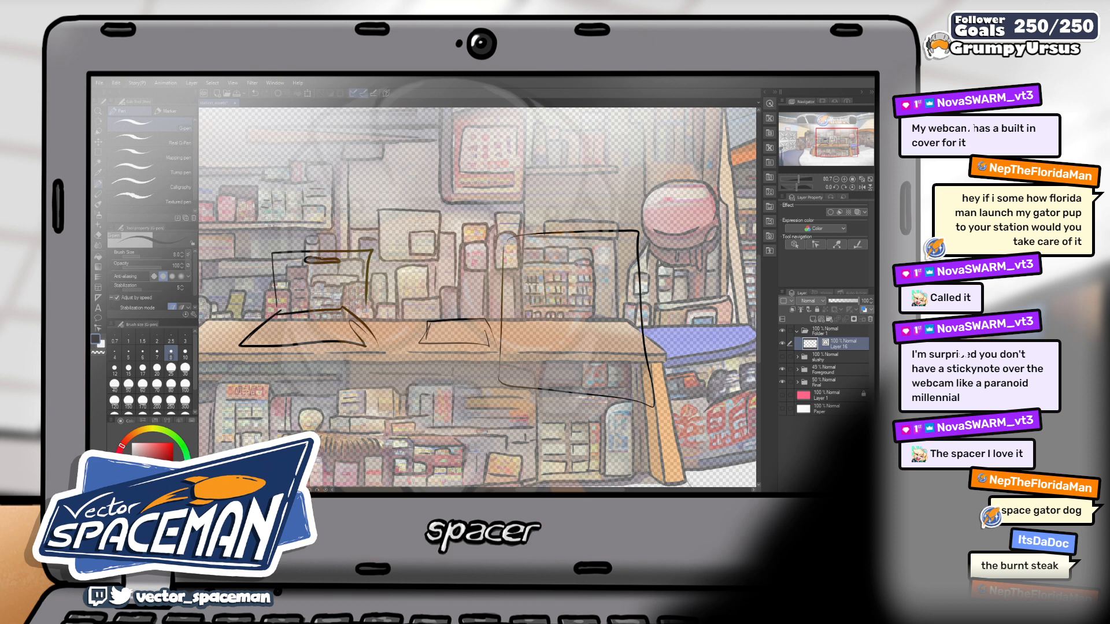
key("ctrl+z")
left_click_drag(304, 258, 315, 263)
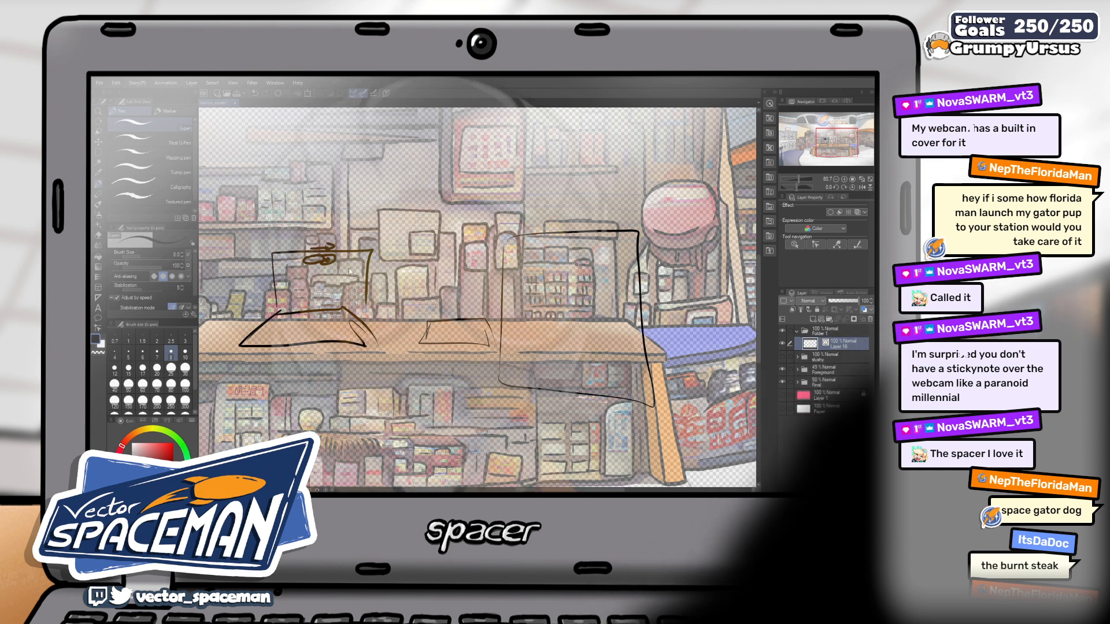
key("ctrl+z")
key("ctrl+z")
key("ctrl+z")
key("ctrl+z")
key("ctrl+z")
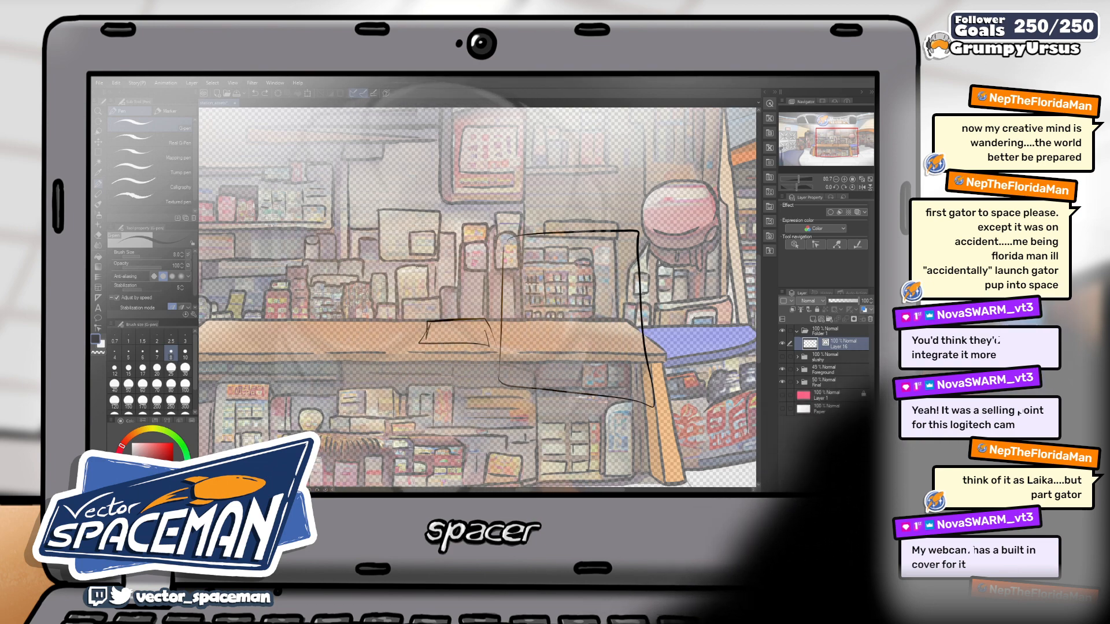
- Paste the store checkout reference photo on its own layer and scale it down over the counter
key("ctrl+v")
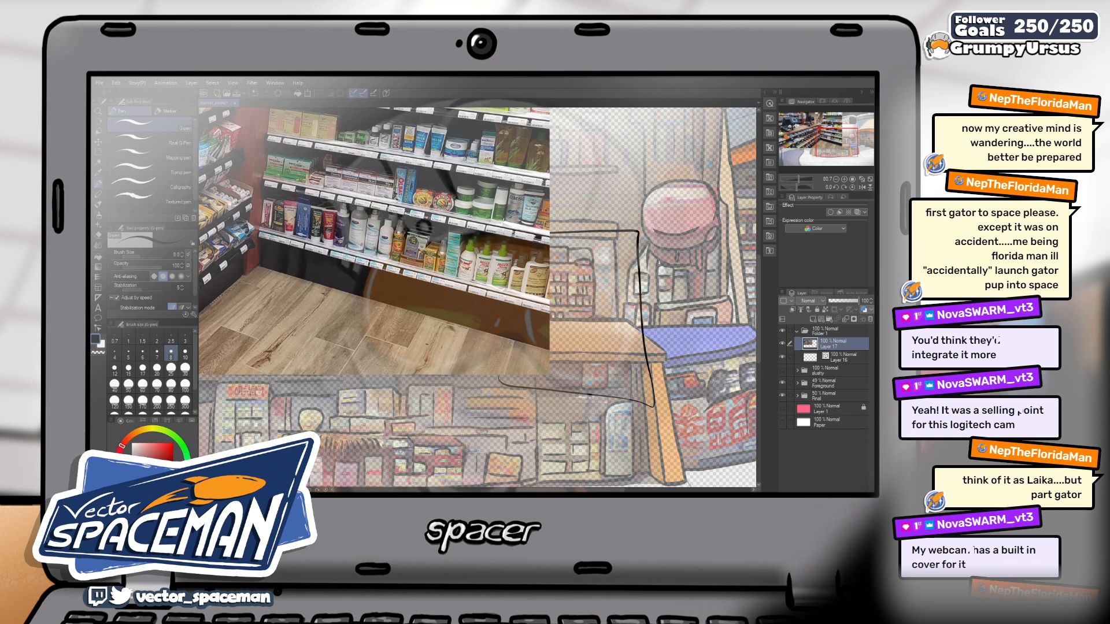
key("k")
left_click_drag(347, 232, 434, 306)
key("ctrl+t")
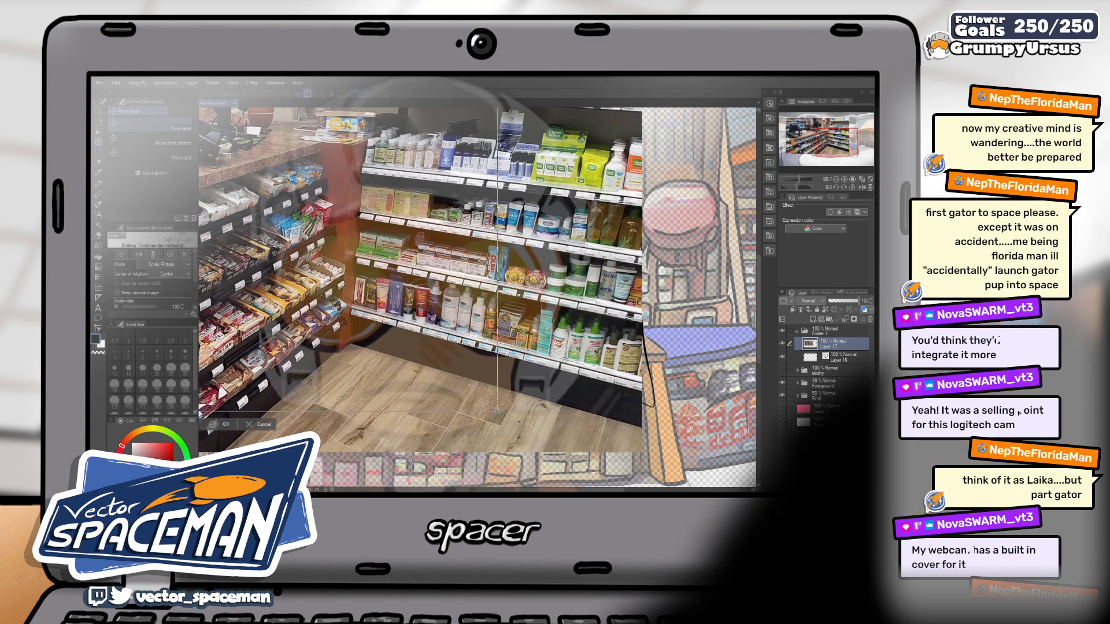
left_click_drag(640, 214, 548, 299)
left_click_drag(613, 285, 469, 273)
left_click_drag(383, 164, 375, 198)
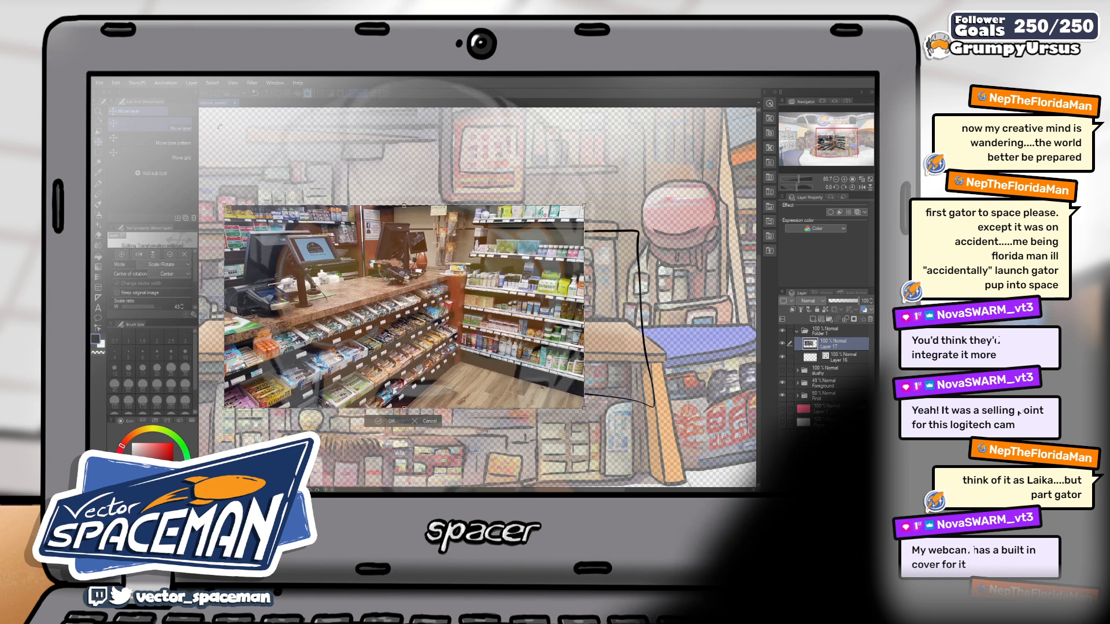
key("Return")
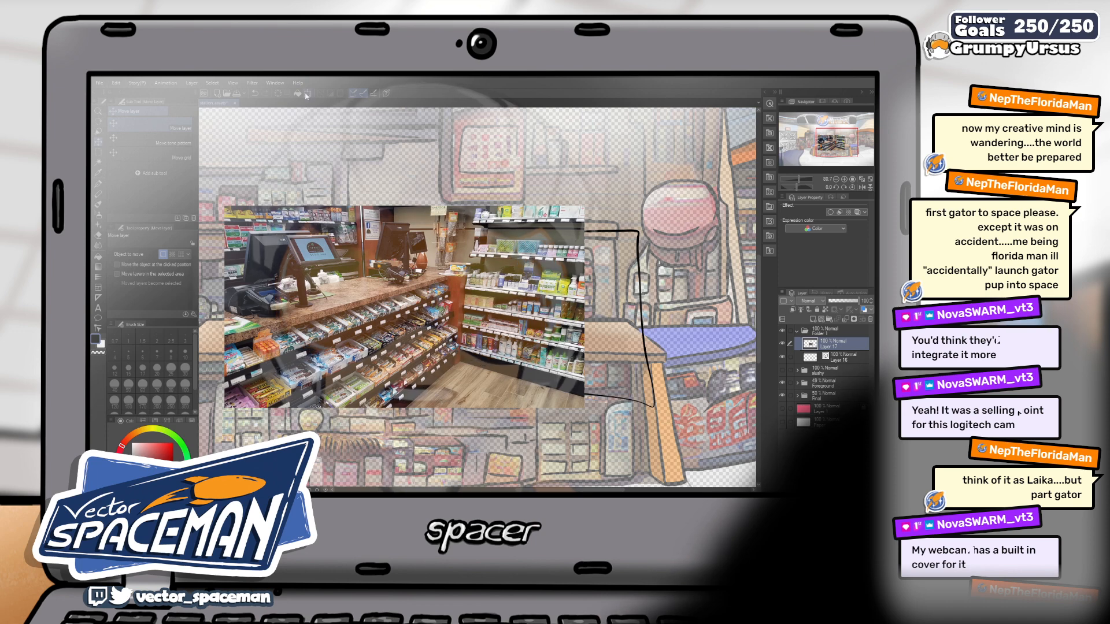
key("ctrl+t")
left_click_drag(404, 203, 401, 215)
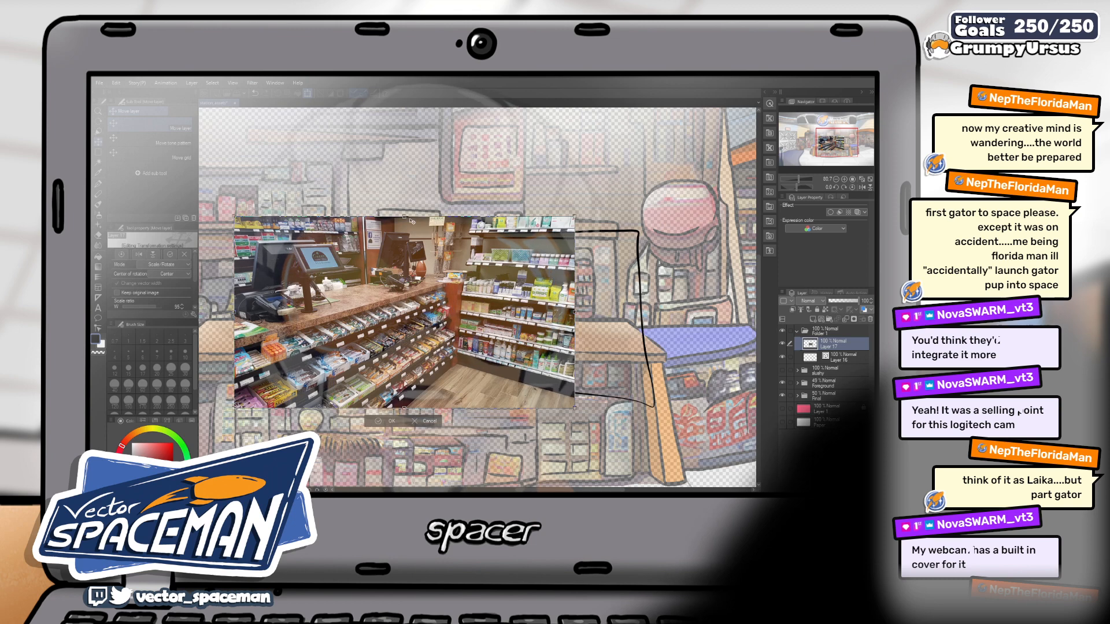
key("Return")
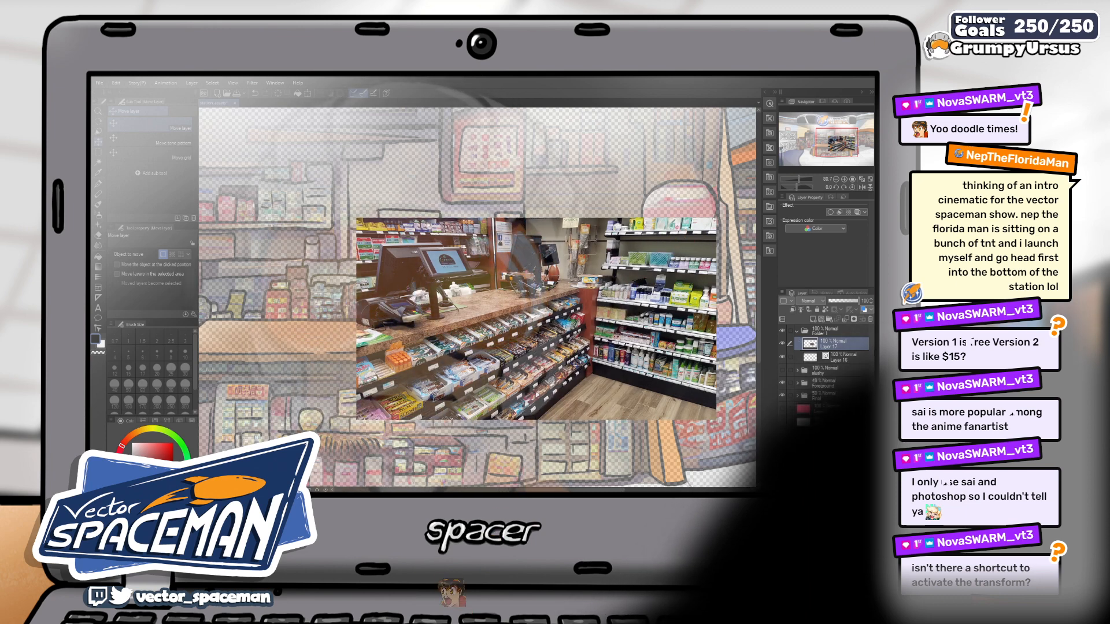
- Move the sketch layer above the checkout photo's layer and make the photo layer active
left_click(837, 359)
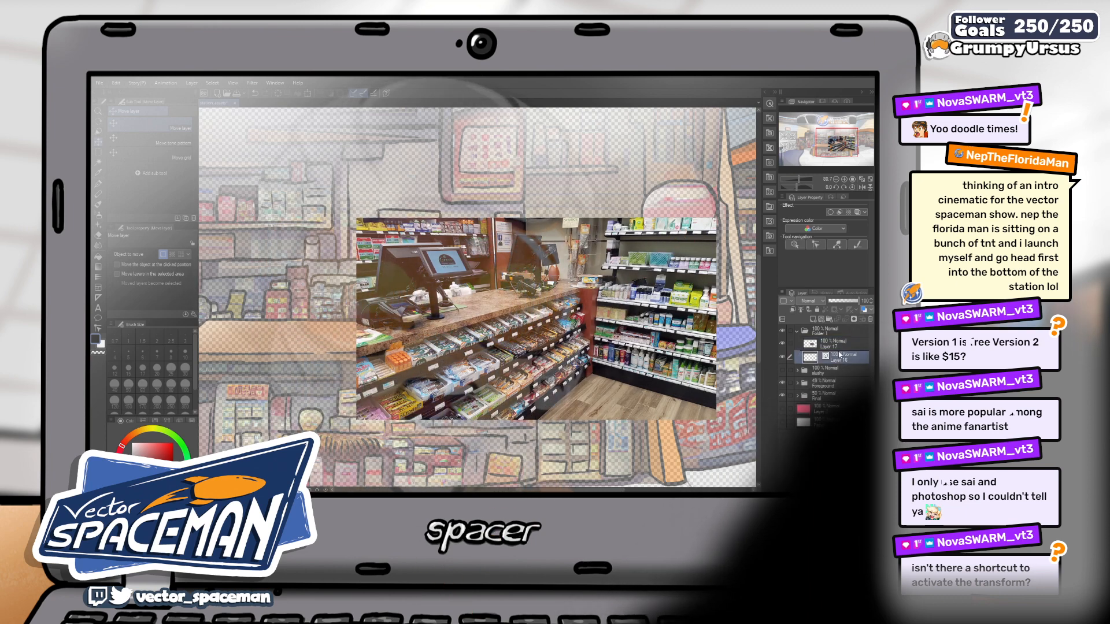
left_click_drag(837, 358, 850, 343)
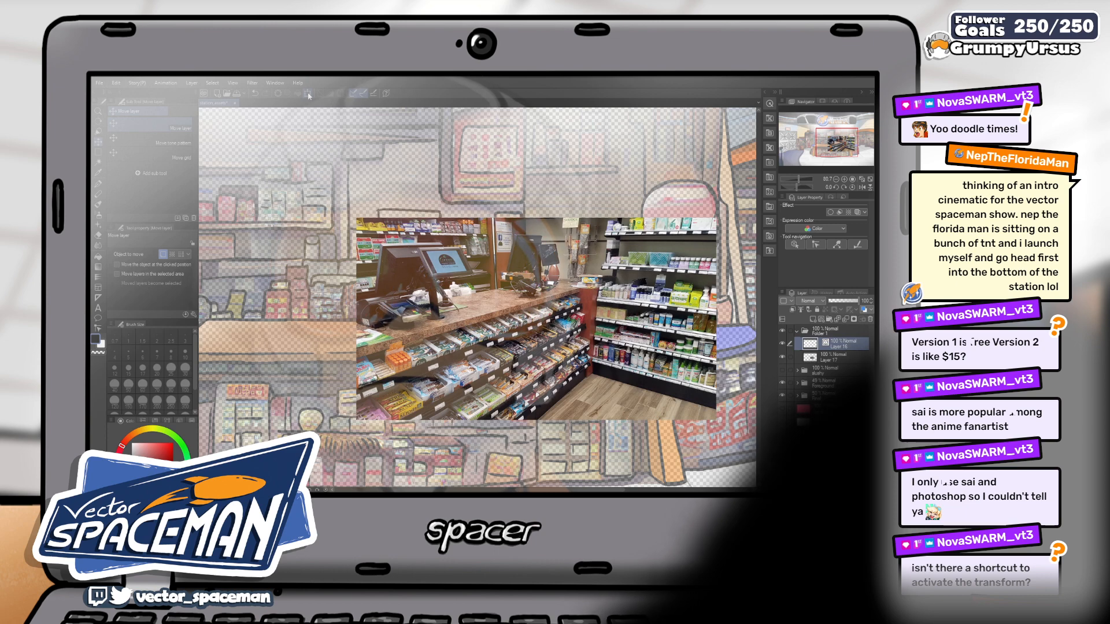
left_click(834, 358)
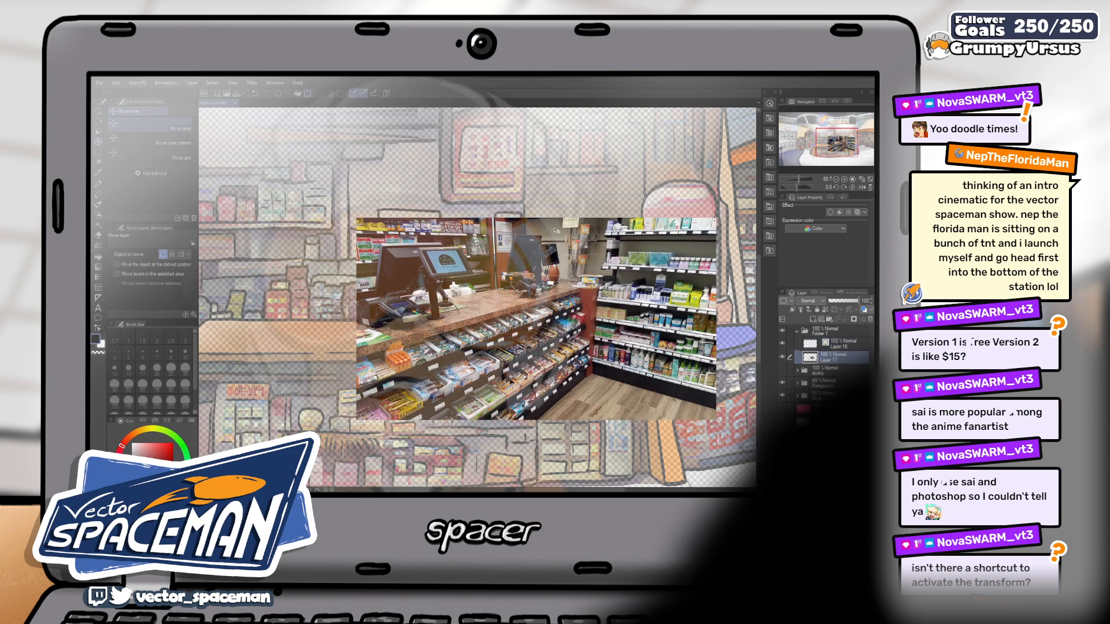
key("ctrl+t")
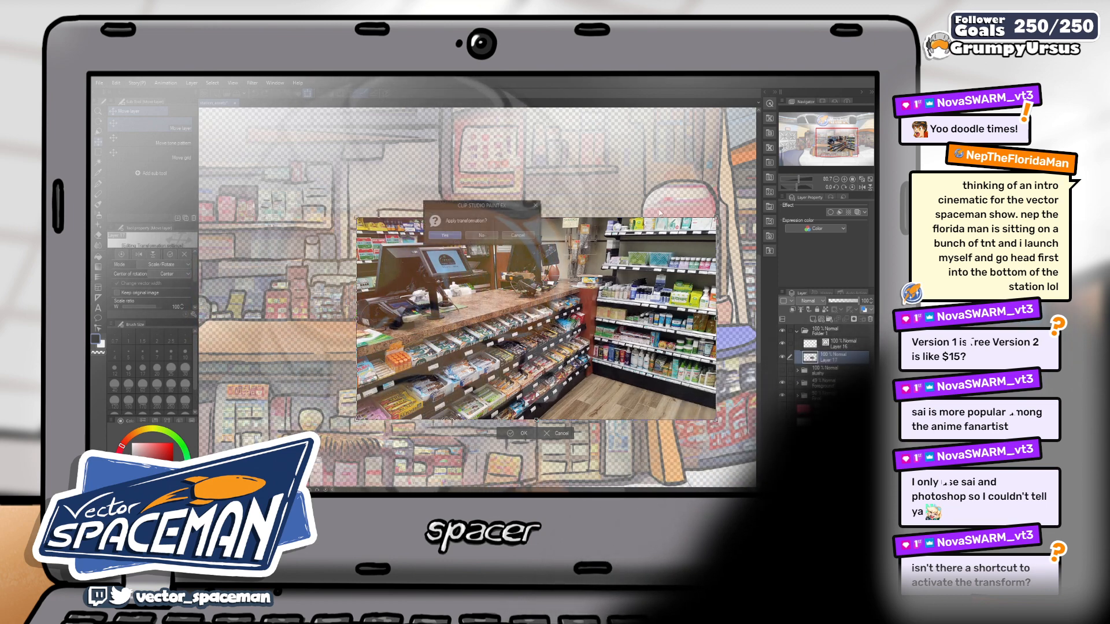
left_click(466, 236)
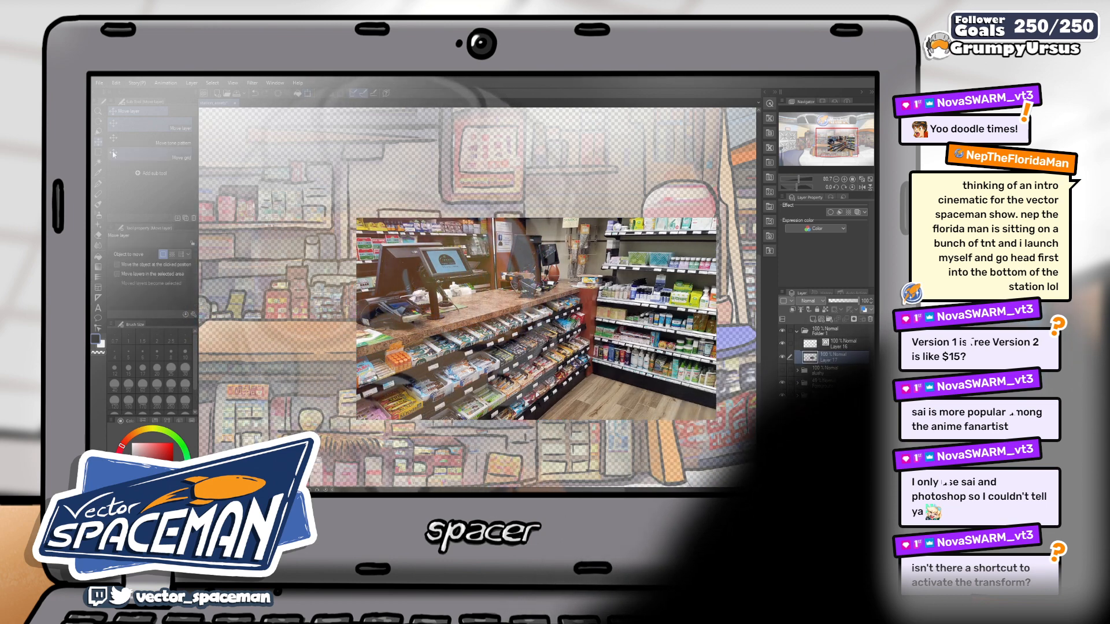
- Crop the checkout photo to the left-hand register by deleting the area to its right and the shelves below it
key("m")
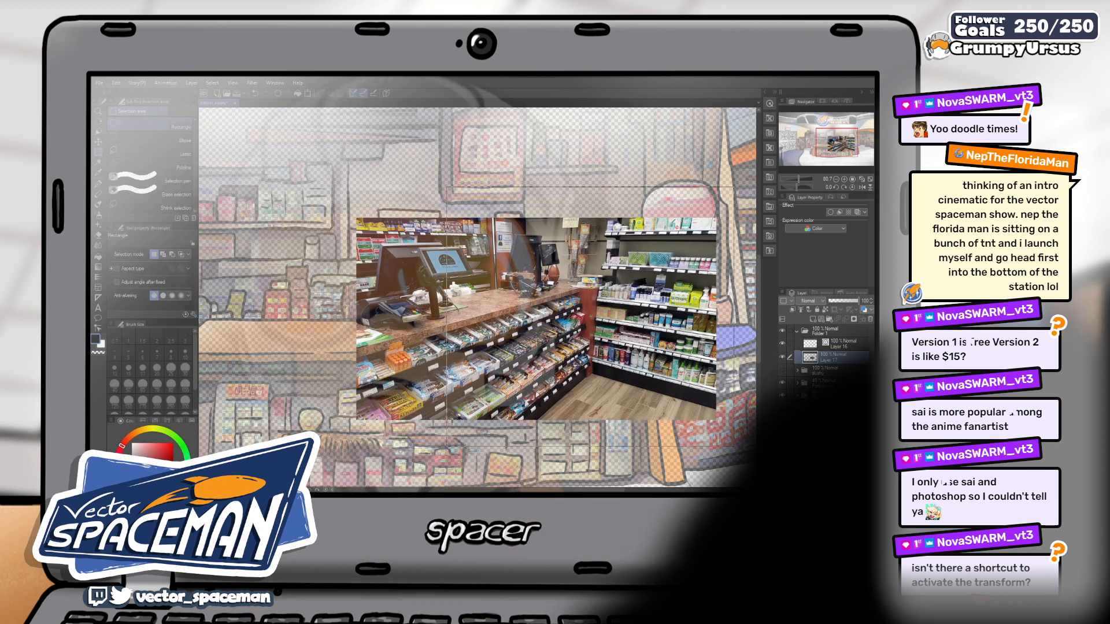
key("Delete")
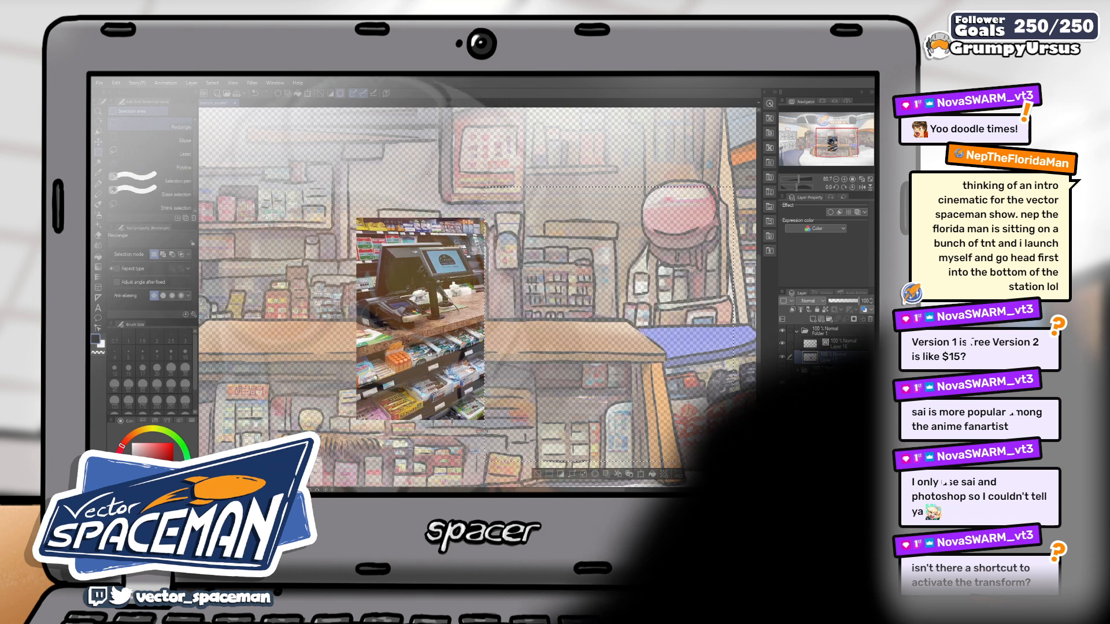
left_click_drag(339, 333, 567, 481)
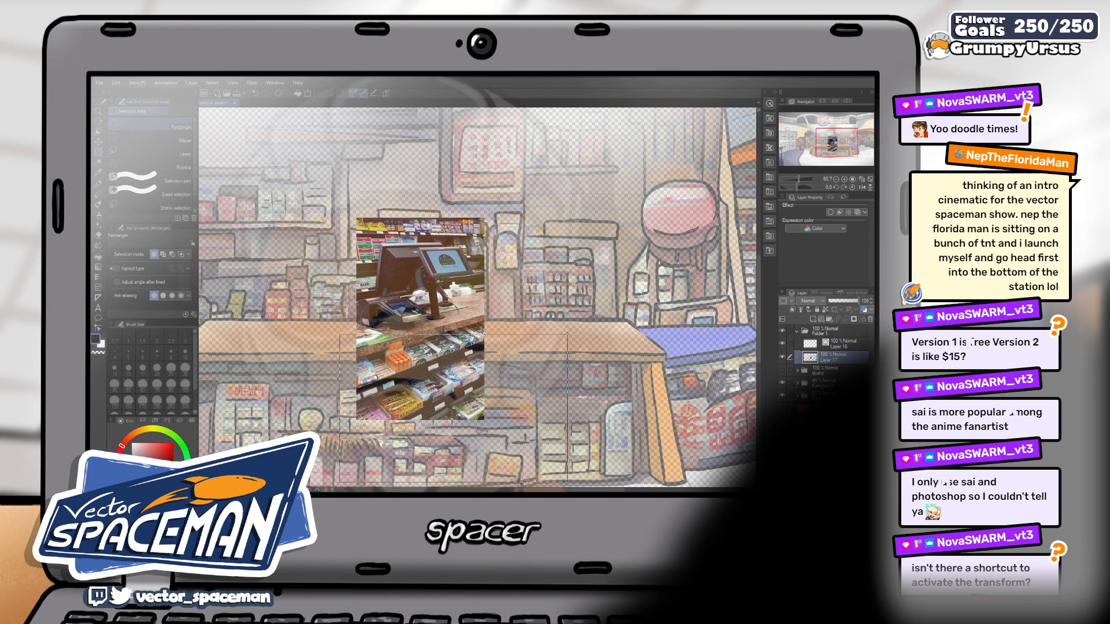
key("Delete")
key("ctrl+d")
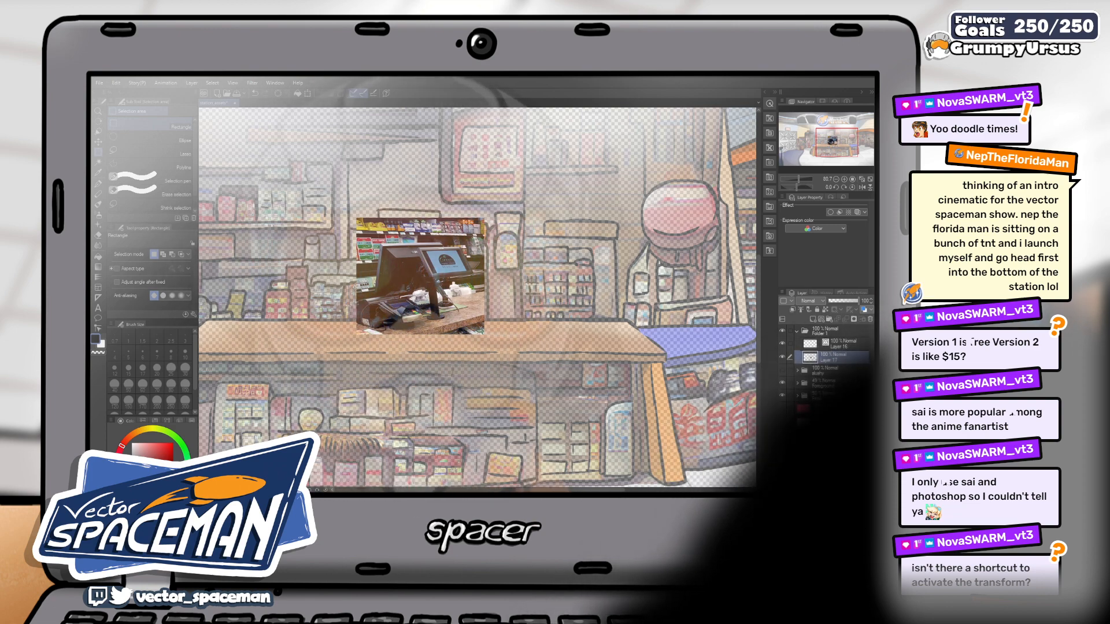
- Distort the cropped register photo by its corners so that its screen faces forward in line with the counter's perspective
key("k")
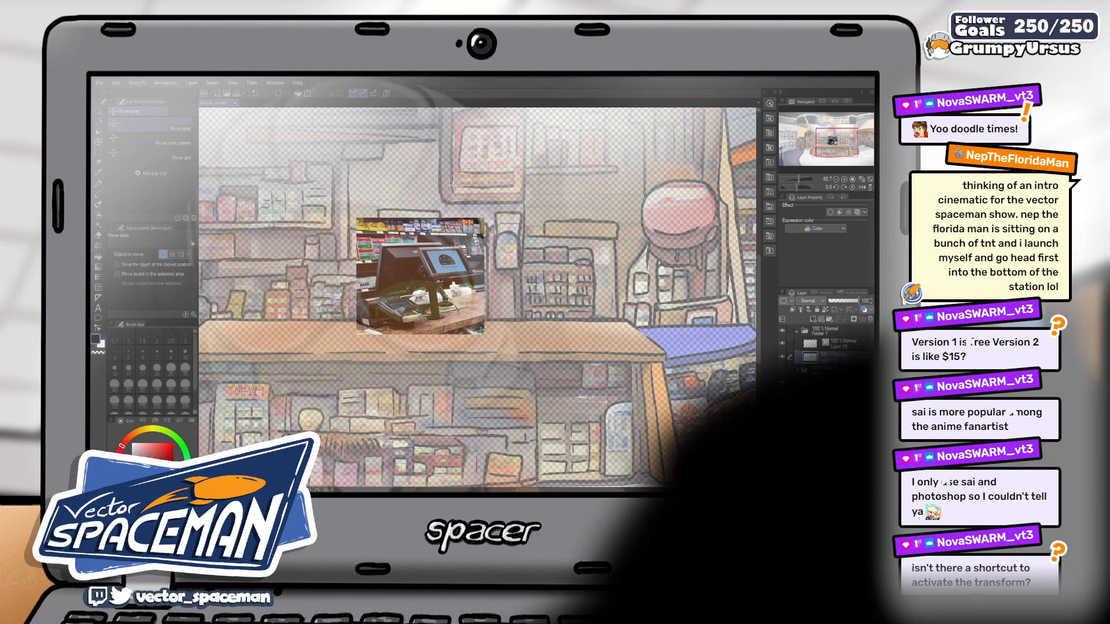
left_click(369, 93)
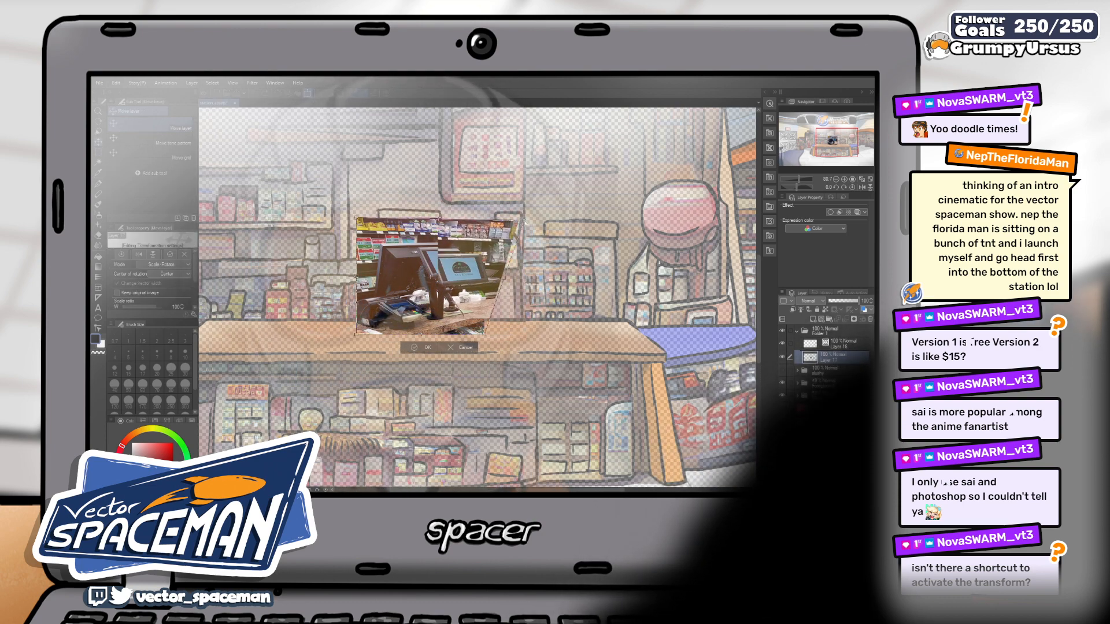
left_click_drag(472, 350, 462, 351)
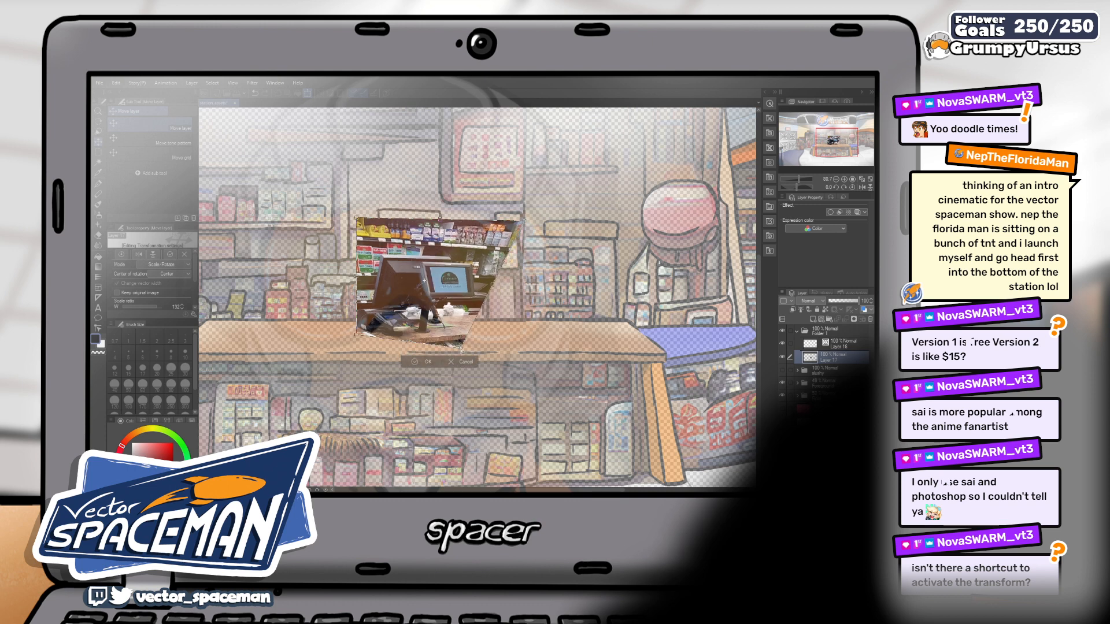
left_click_drag(357, 220, 374, 218)
left_click_drag(524, 220, 514, 221)
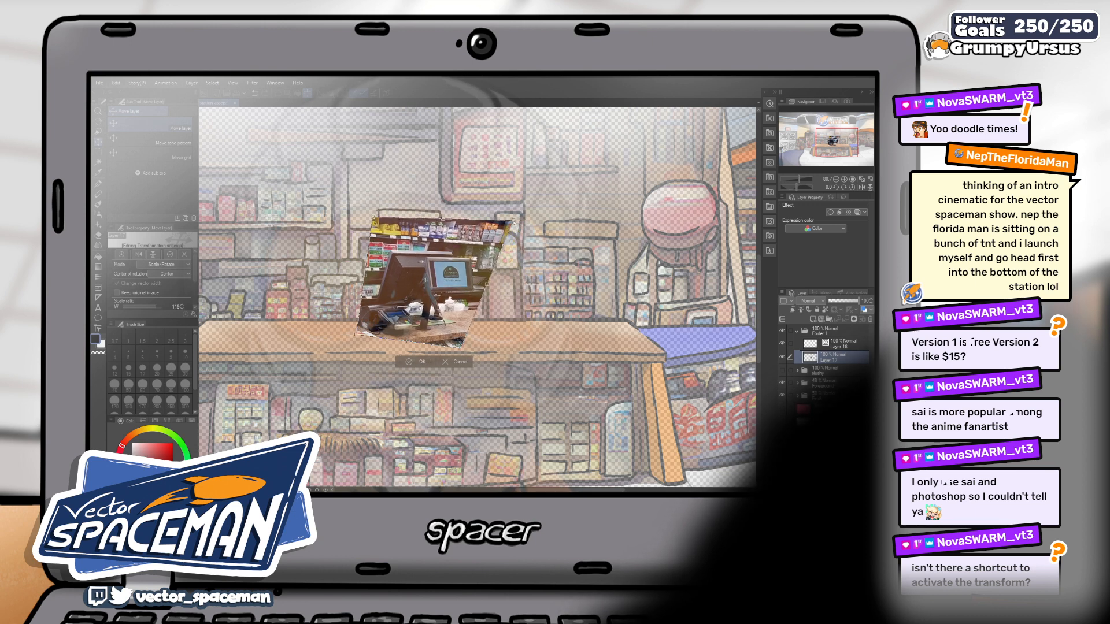
- Move the distorted register photo toward the counter's right end and adjust its upper corners to refine the perspective
left_click_drag(436, 273, 586, 278)
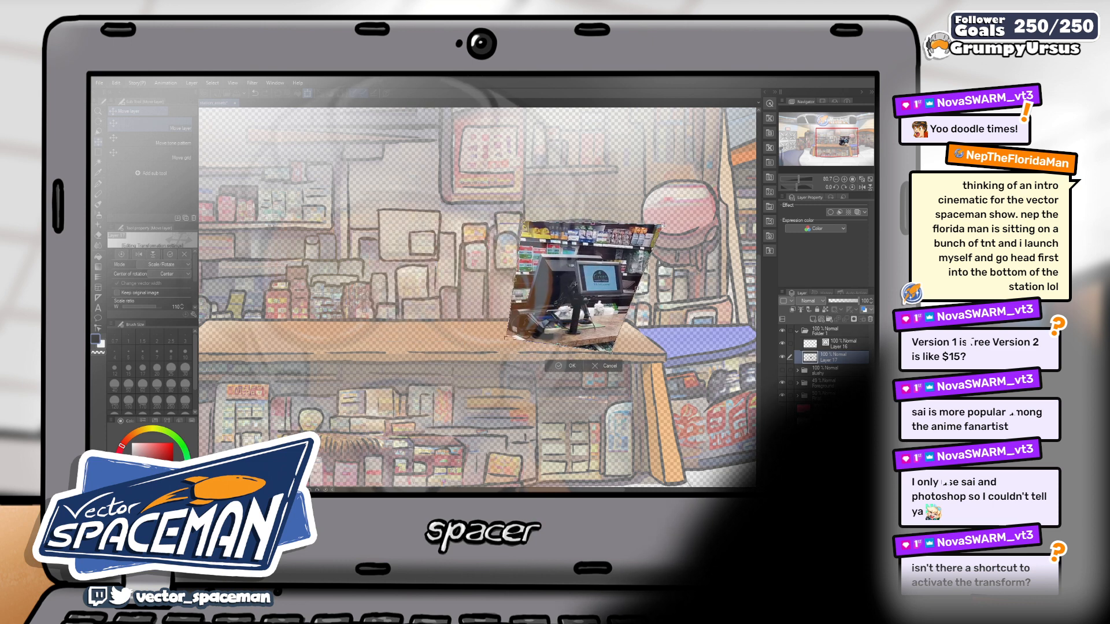
left_click_drag(667, 217, 665, 219)
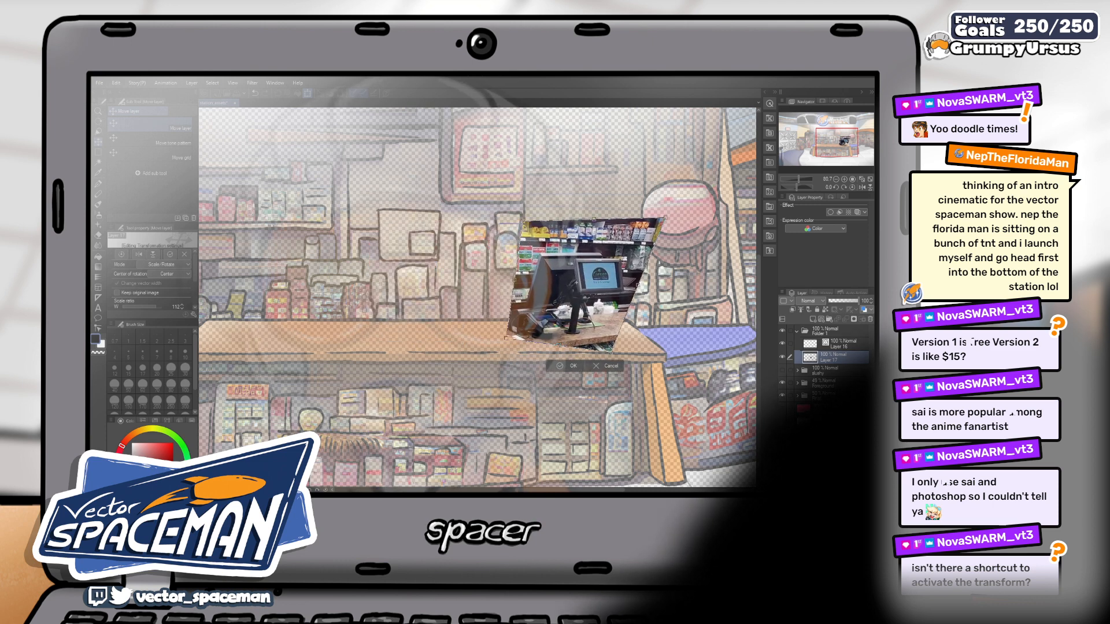
left_click_drag(524, 222, 520, 217)
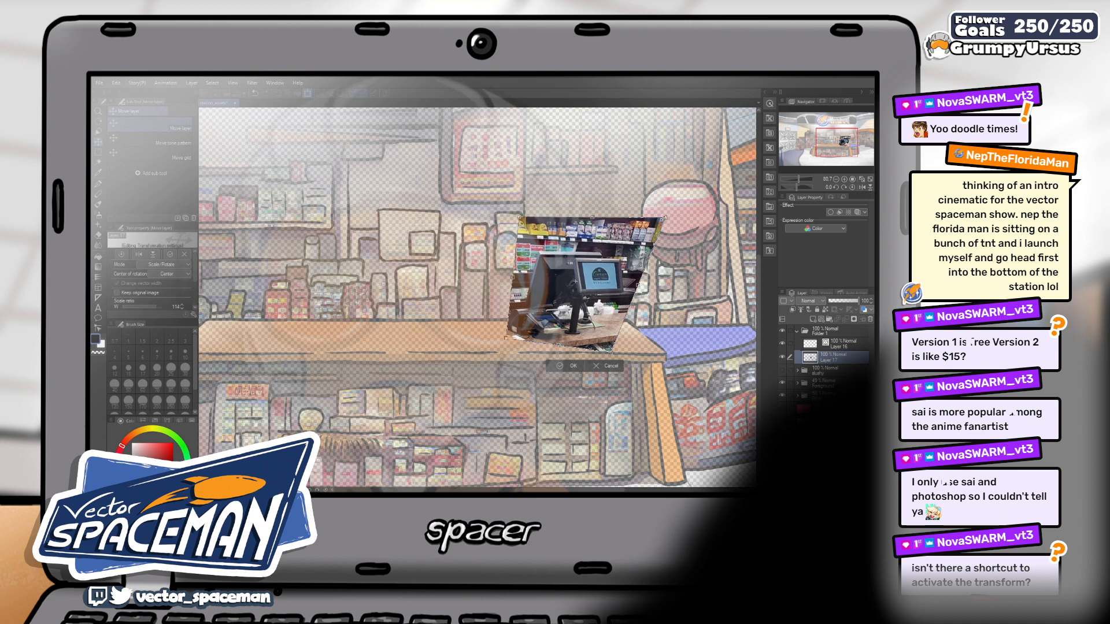
left_click_drag(665, 219, 656, 233)
left_click_drag(576, 285, 582, 292)
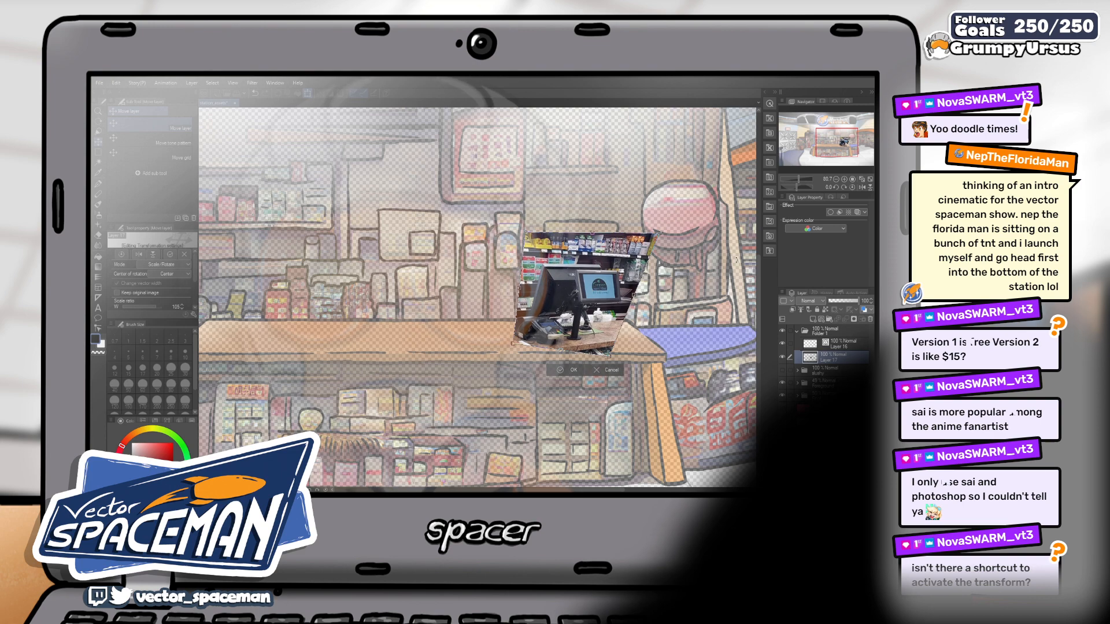
key("Return")
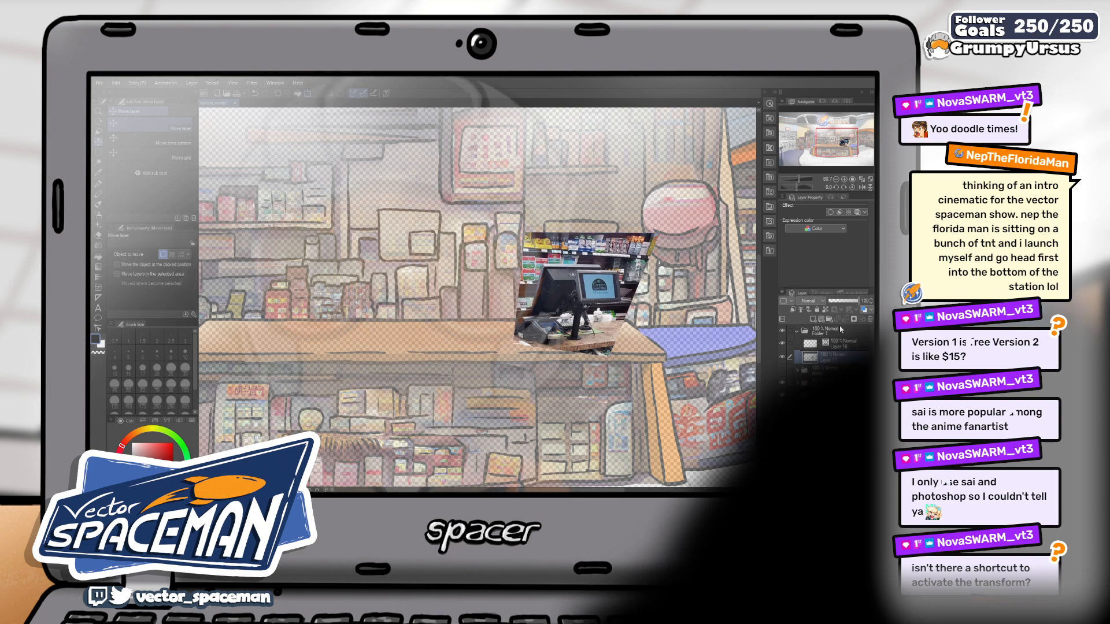
- Lower the register photo layer's opacity to 81% and make the sketch layer above it active for the Pen tool
left_click(833, 344)
scroll(604, 282, "up", 4)
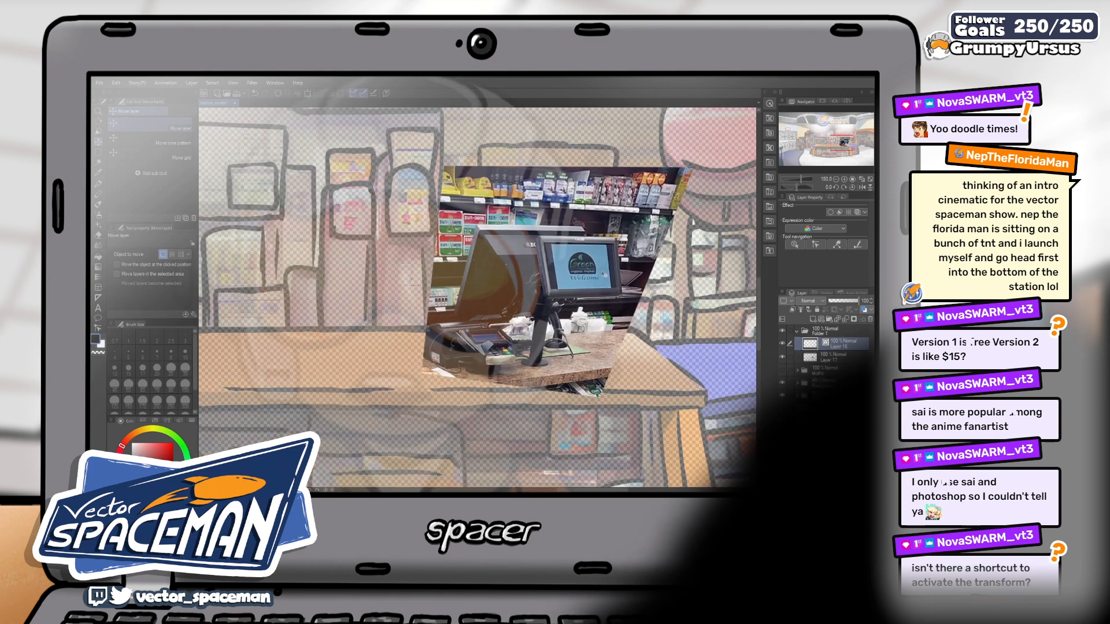
left_click_drag(604, 283, 575, 287)
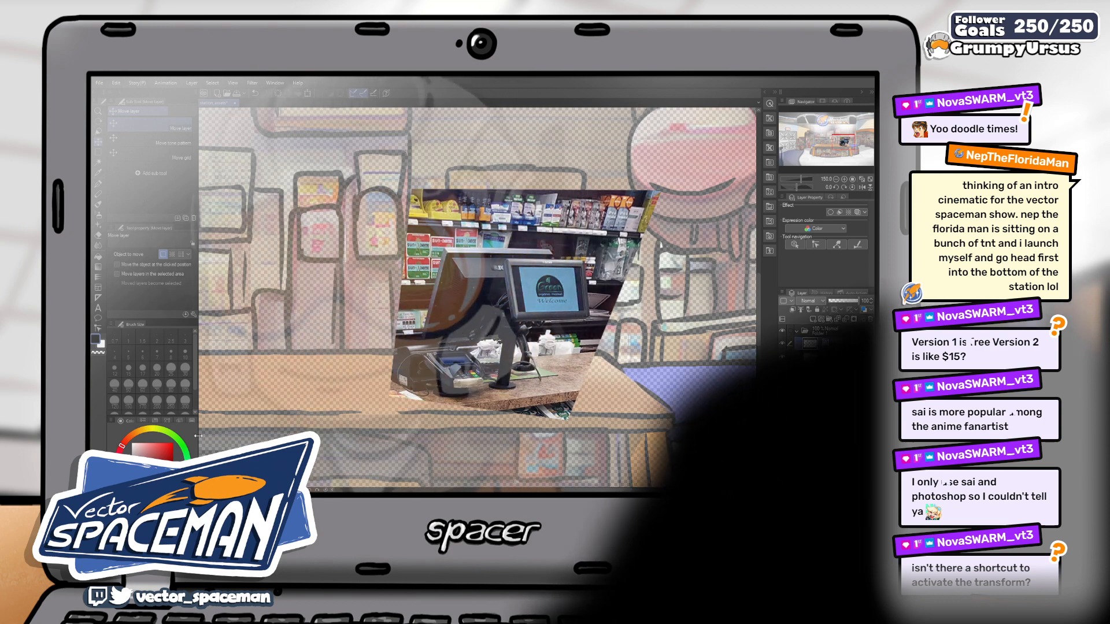
key("p")
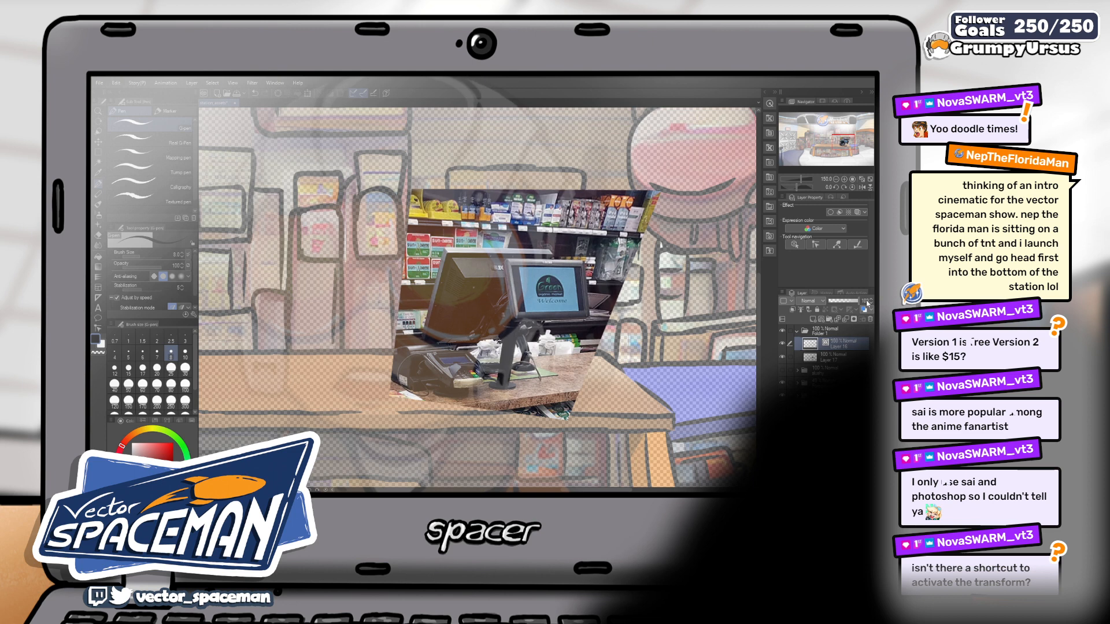
left_click(836, 360)
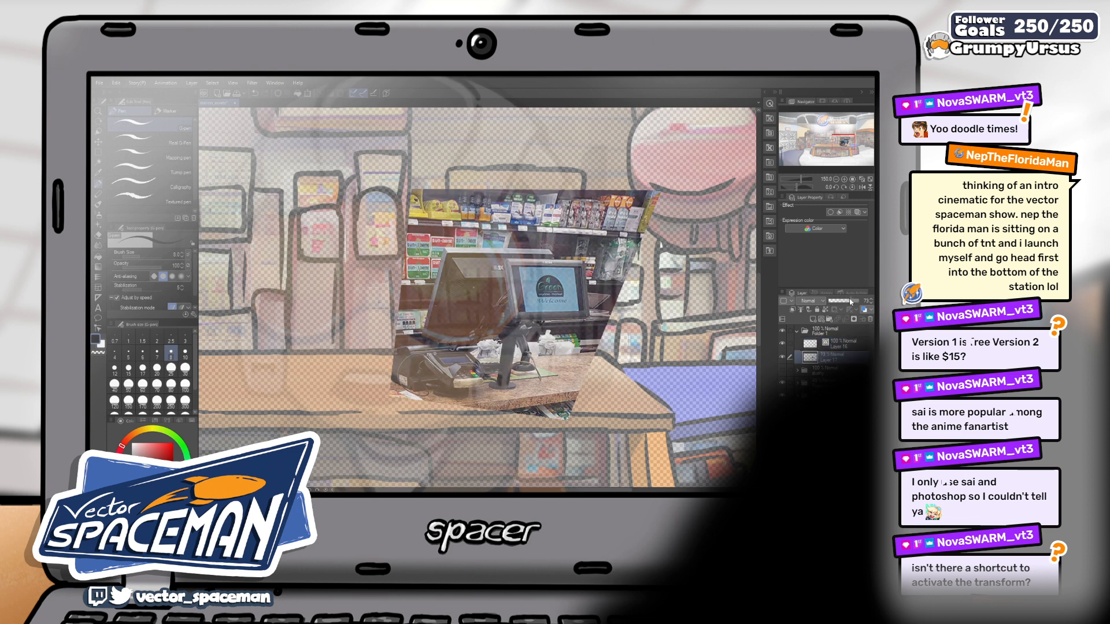
left_click(842, 345)
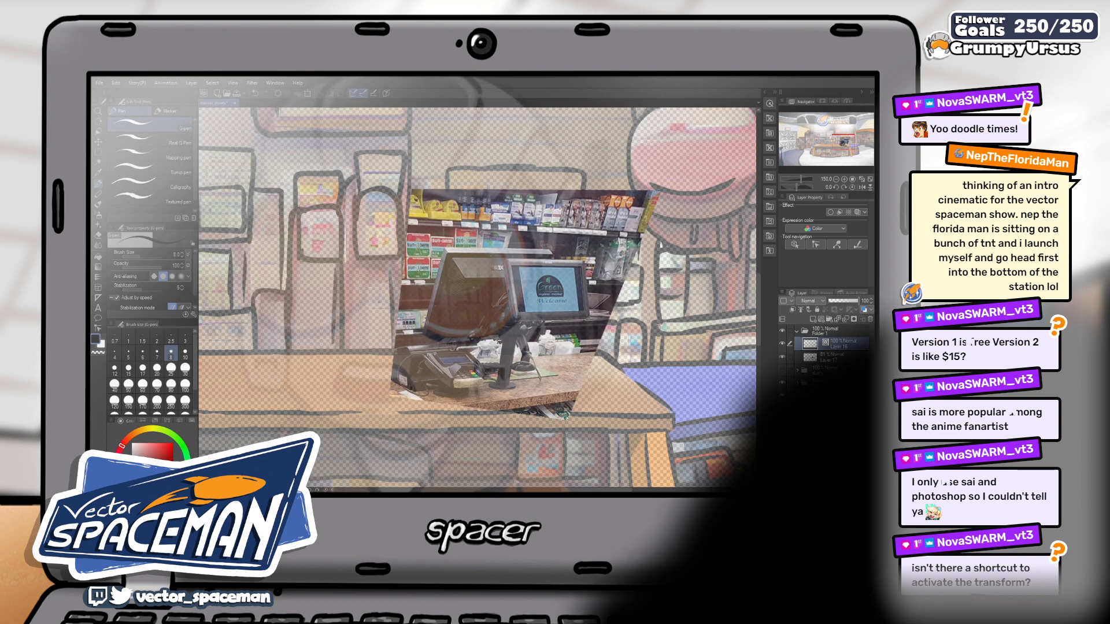
- Trace the outer frame and inner screen edge of the customer-facing monitor from the register photo with thick dark lines
scroll(500, 313, "up", 3)
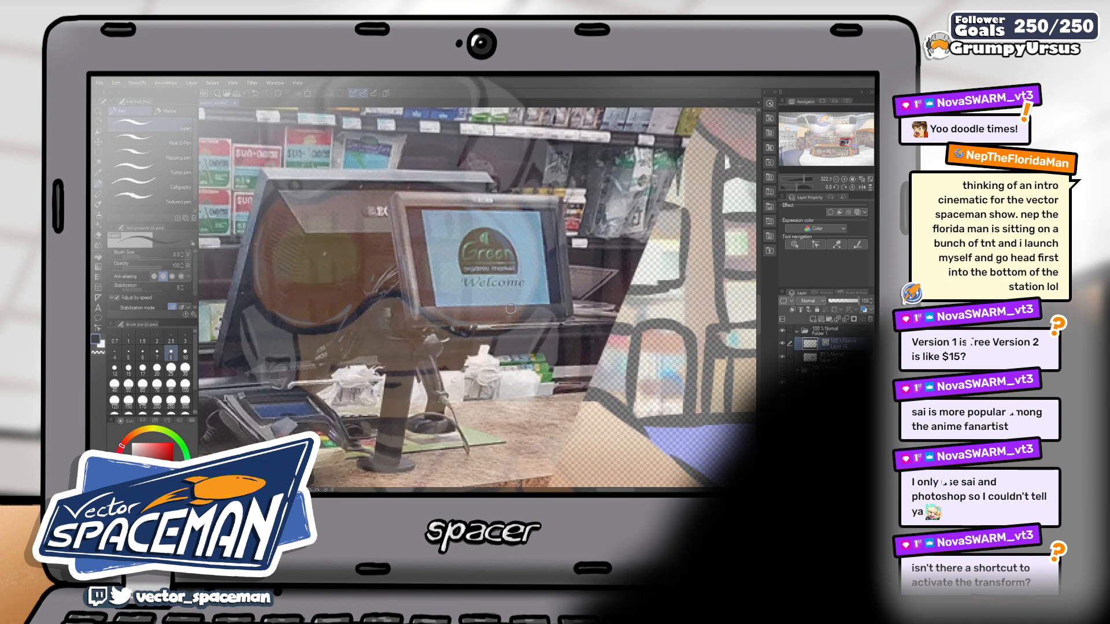
left_click_drag(511, 308, 577, 289)
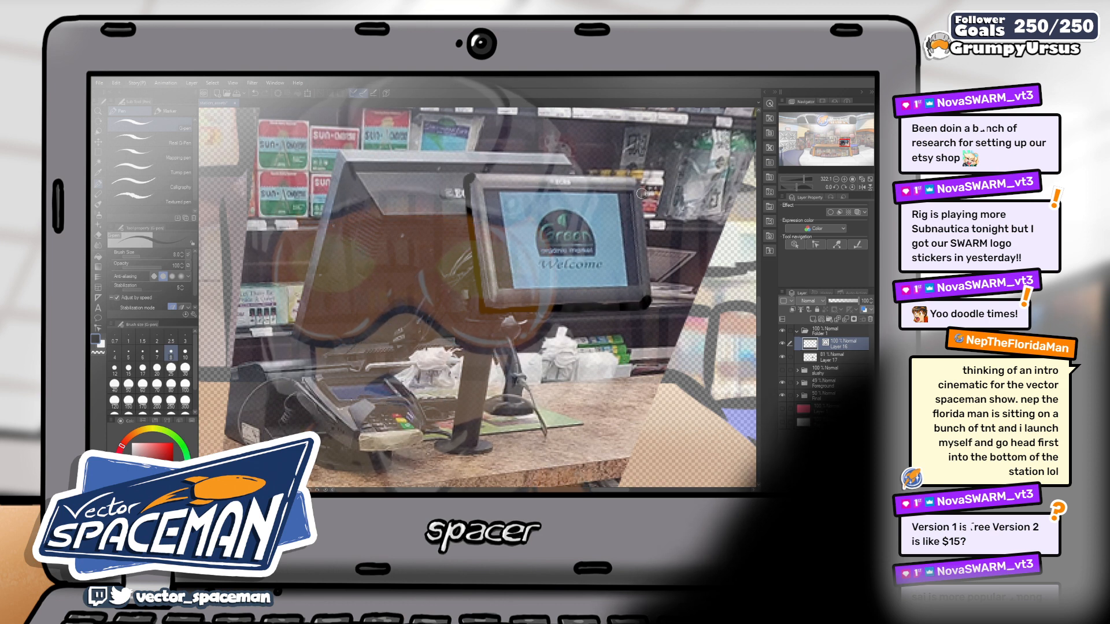
left_click_drag(642, 181, 653, 289)
left_click_drag(642, 235, 652, 299)
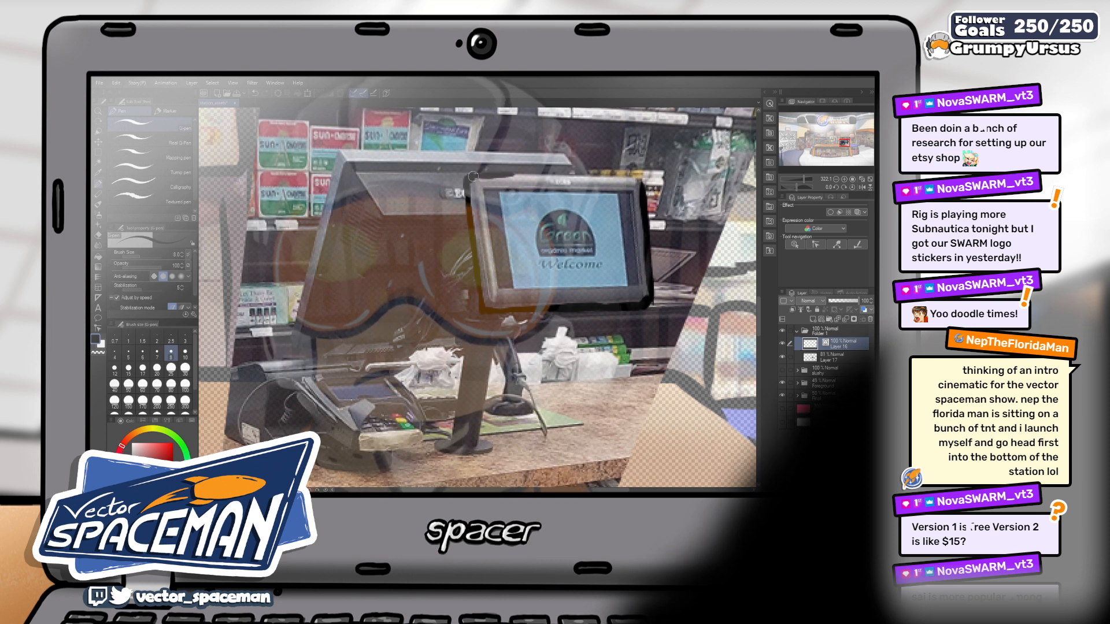
left_click_drag(540, 175, 641, 177)
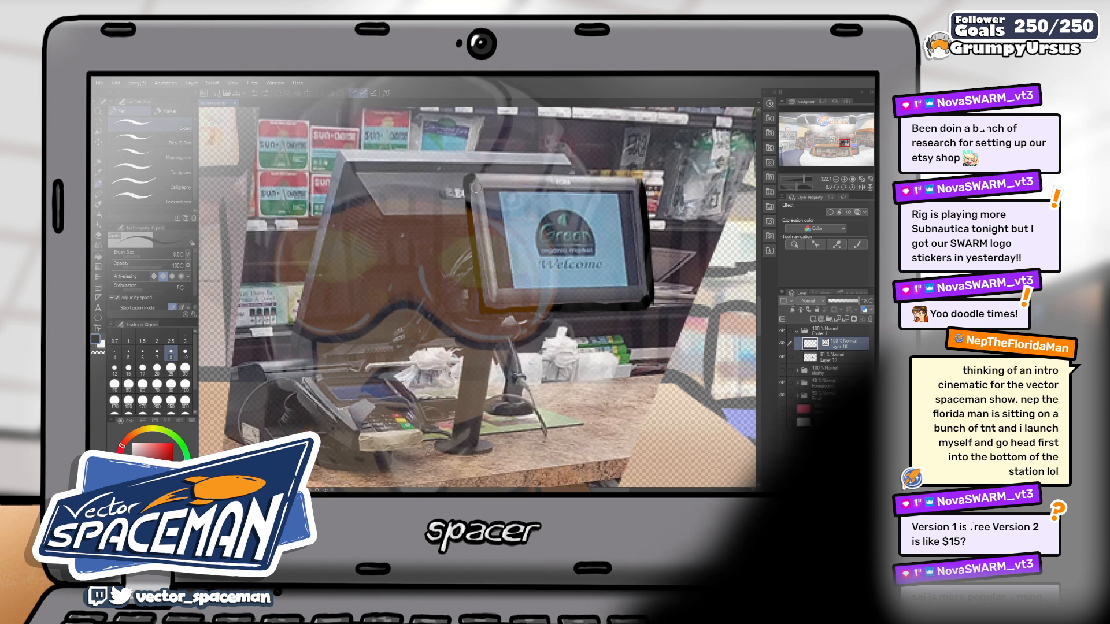
mouse_move(469, 175)
left_mouse_down()
mouse_move(654, 173)
mouse_move(548, 178)
mouse_move(619, 175)
left_mouse_up()
left_click_drag(544, 176, 594, 176)
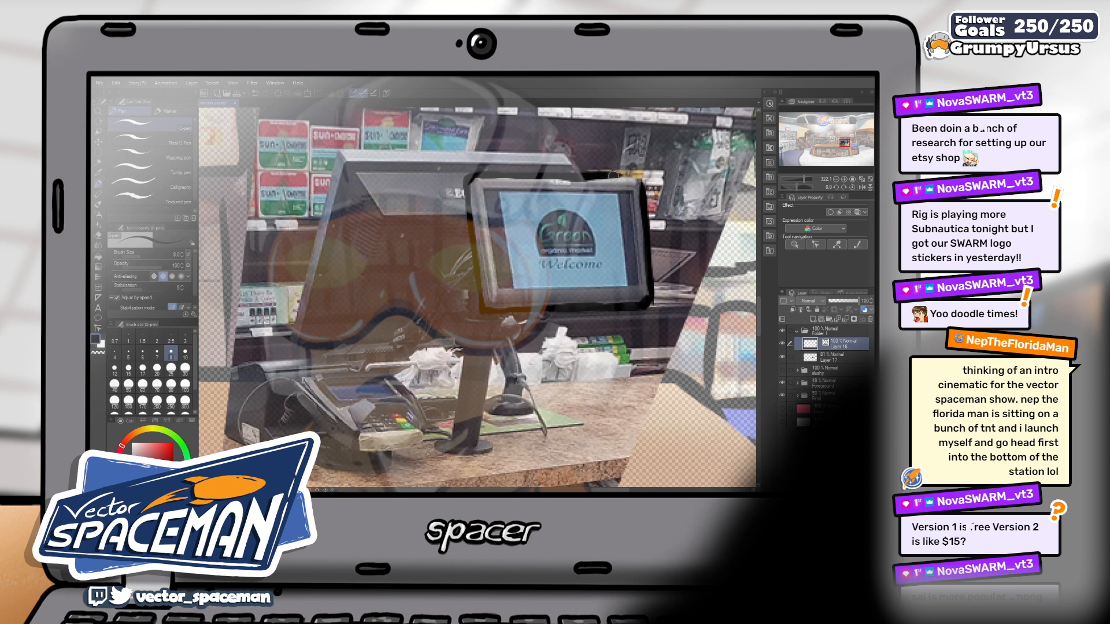
mouse_move(553, 177)
left_mouse_down()
mouse_move(619, 176)
mouse_move(603, 177)
mouse_move(642, 191)
left_mouse_up()
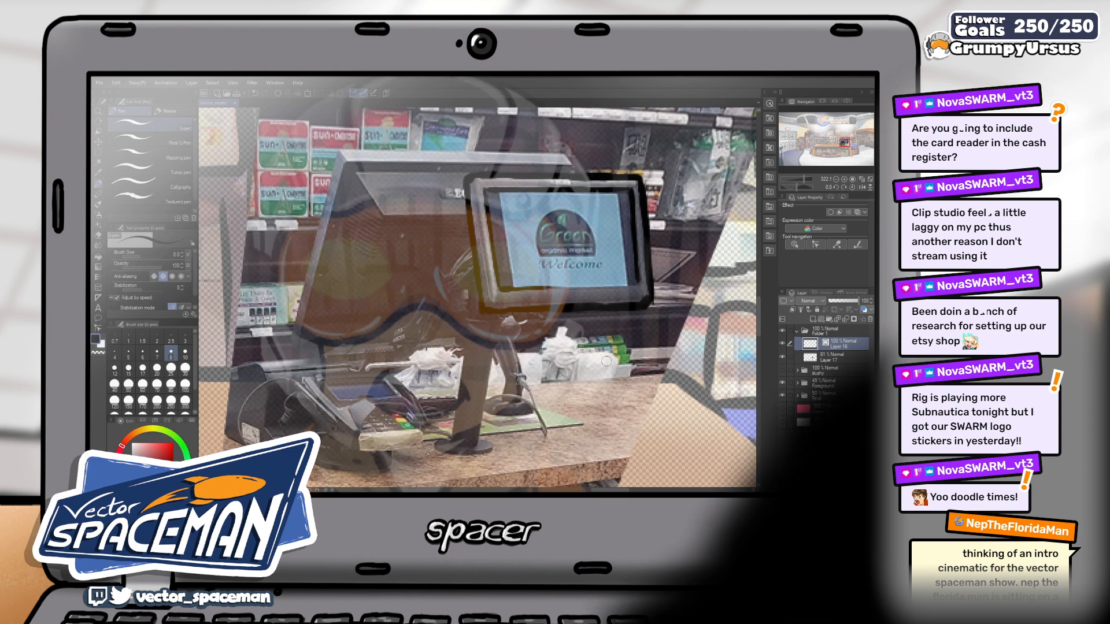
- Add a new vector layer and place it between the monitor outline layer and the register photo layer
scroll(703, 302, "up", 2)
left_click_drag(703, 303, 873, 270)
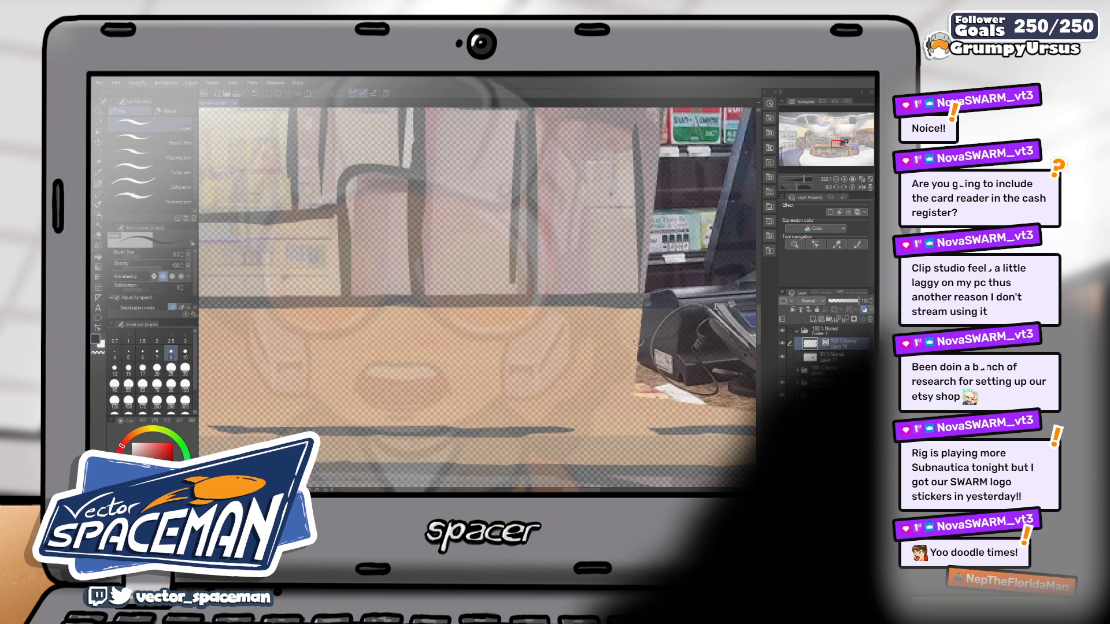
left_click_drag(689, 284, 420, 298)
left_click_drag(750, 267, 582, 330)
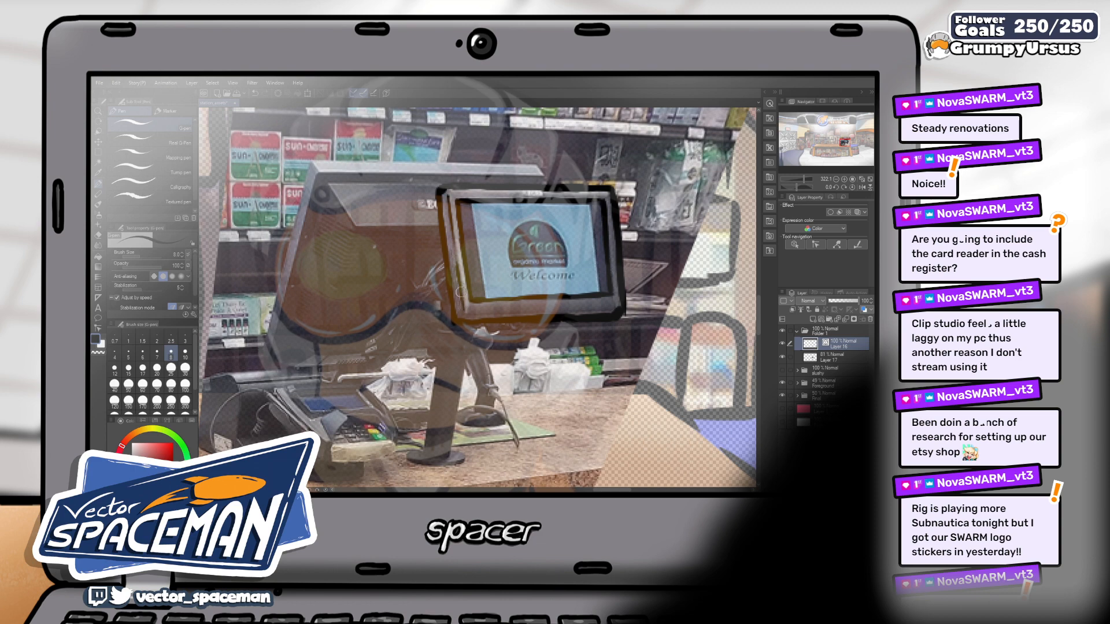
left_click_drag(492, 350, 526, 354)
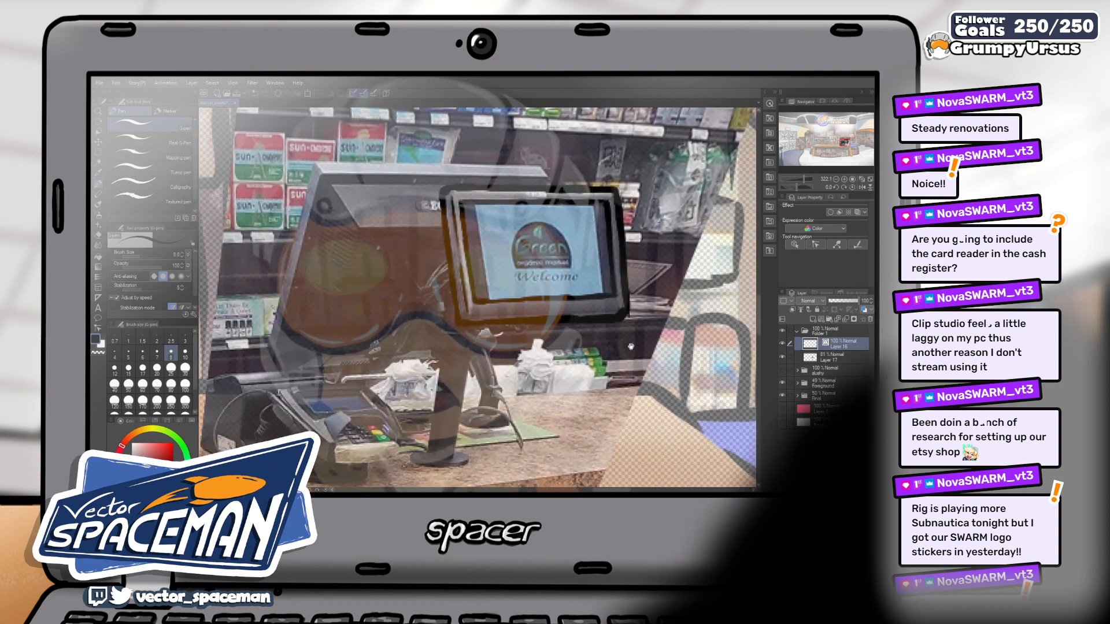
left_click(822, 322)
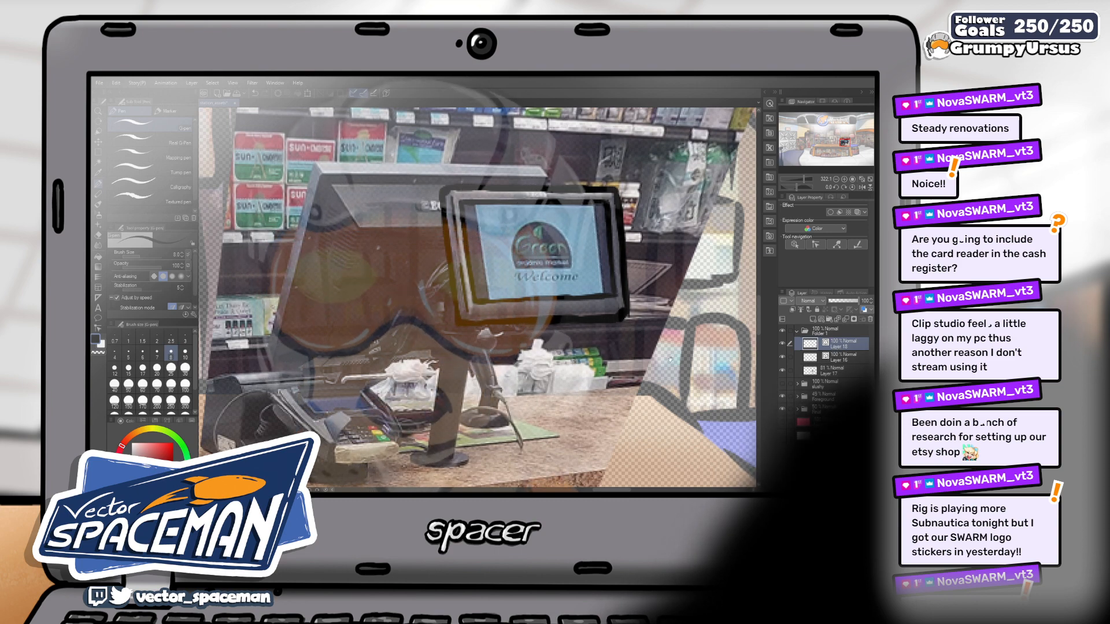
left_click_drag(670, 358, 719, 318)
left_click_drag(845, 344, 847, 364)
- Rename the layer holding the monitor outline as customer_side_monitor
left_click(838, 344)
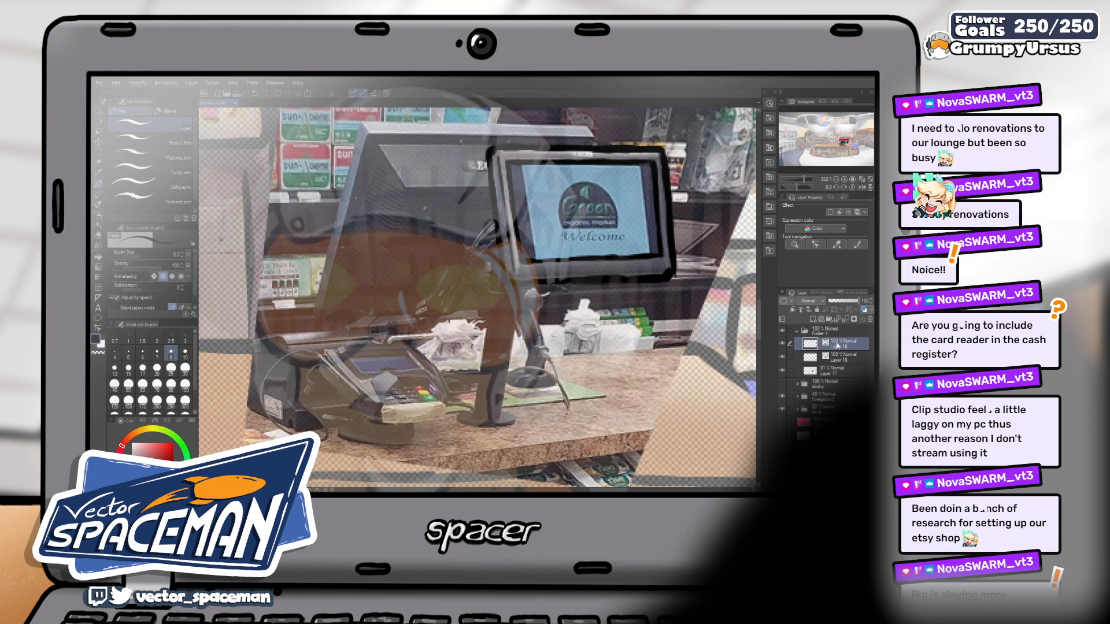
double_click(839, 345)
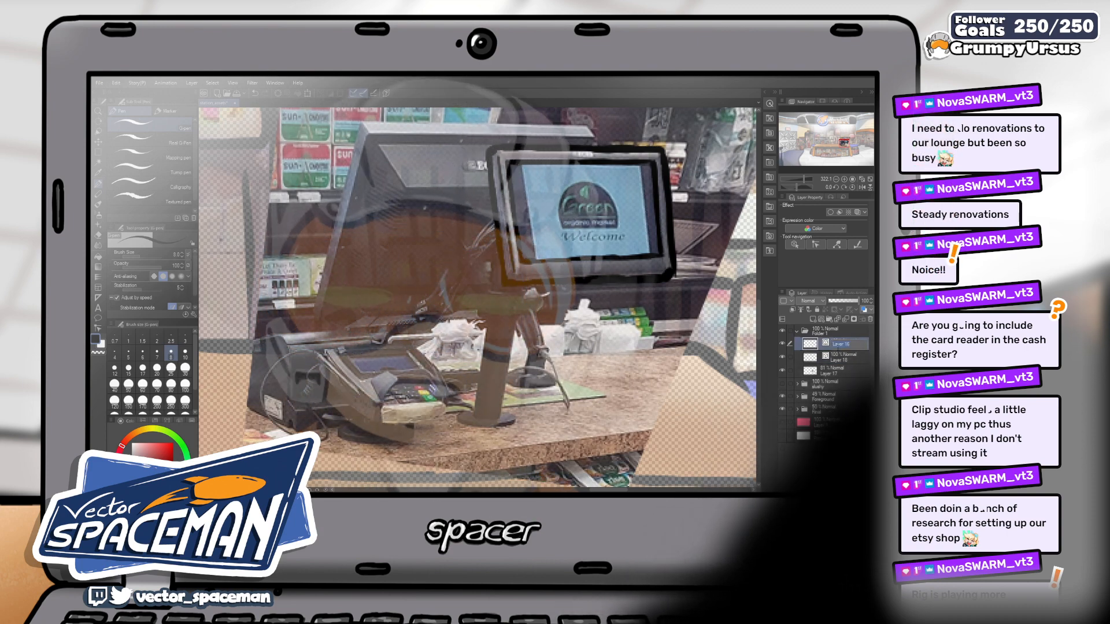
type("curtains")
type("_side_monitor")
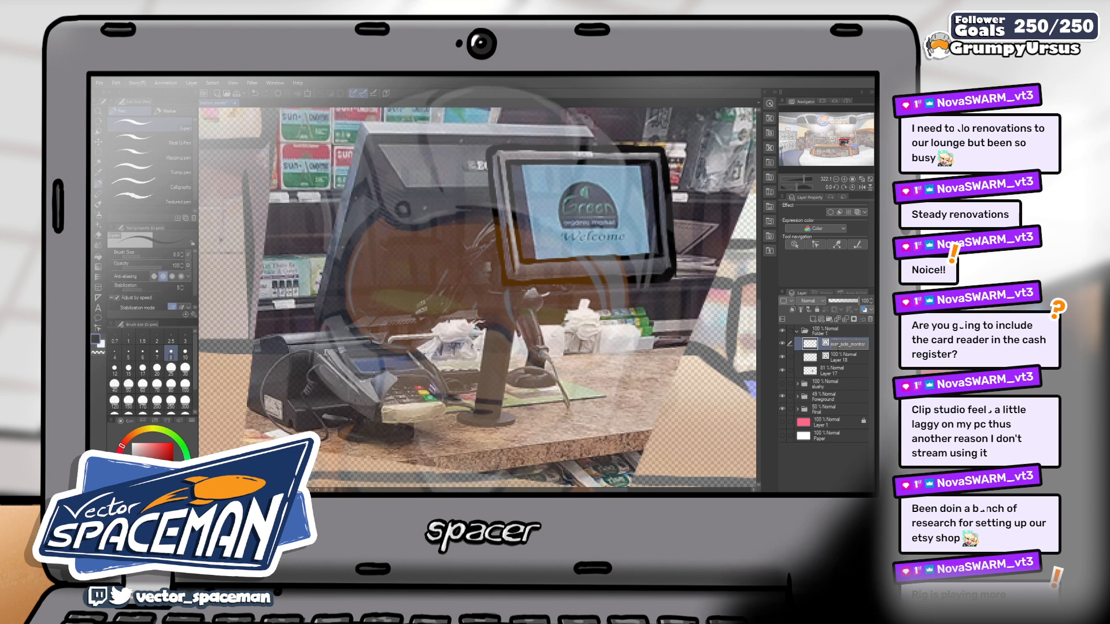
key("Return")
- Rename the empty layer beneath it as monitor_mount and trace the monitor's stand and round base on it
left_click(842, 360)
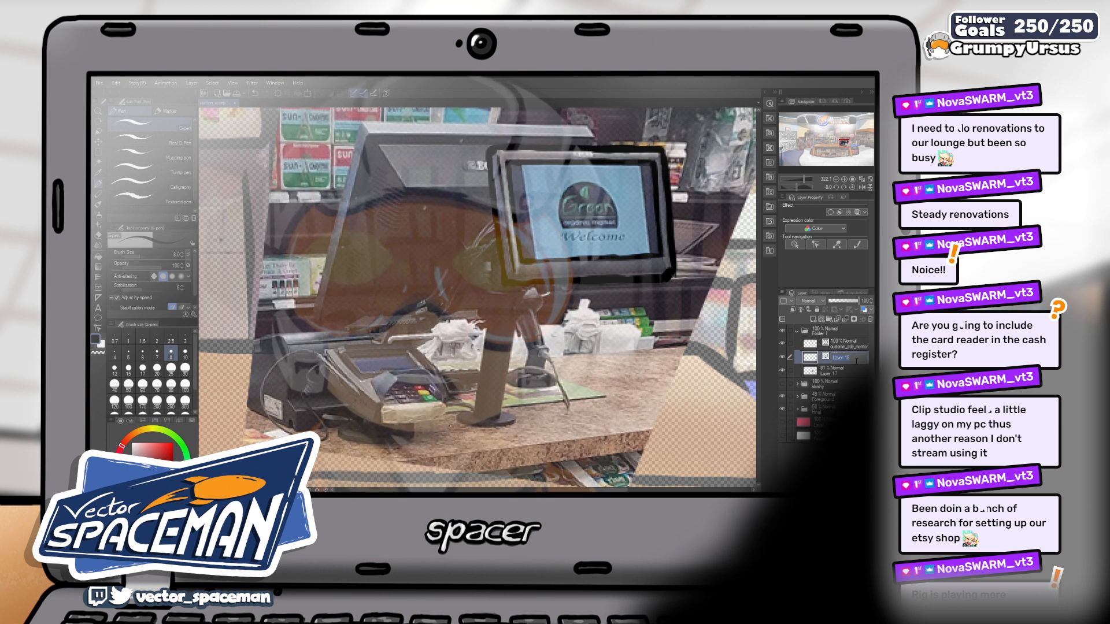
type("moni")
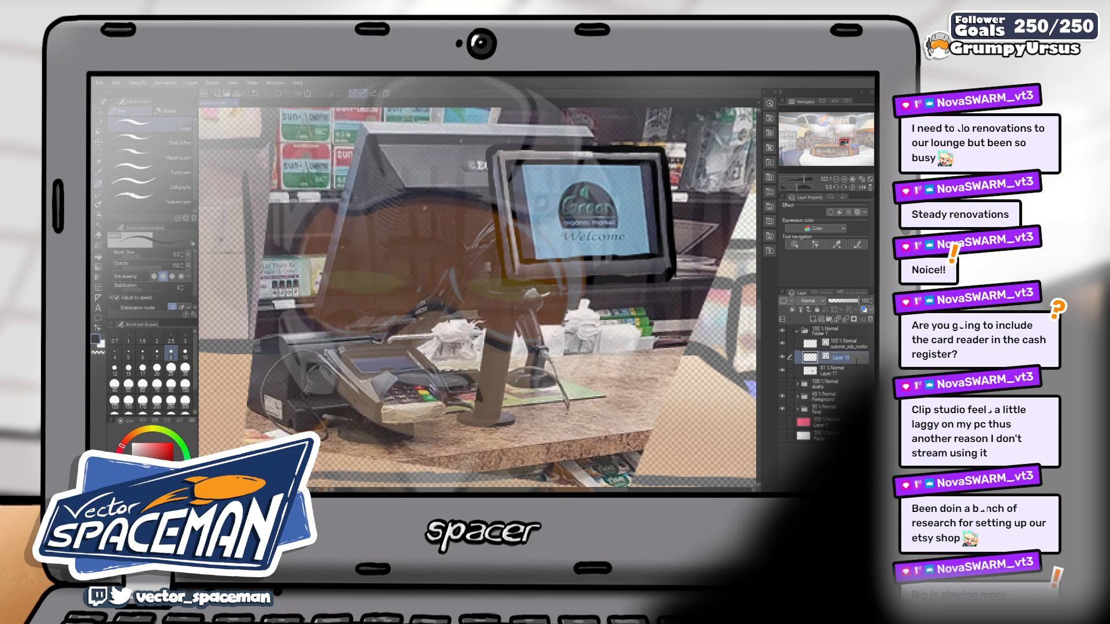
type("tor")
key("Return")
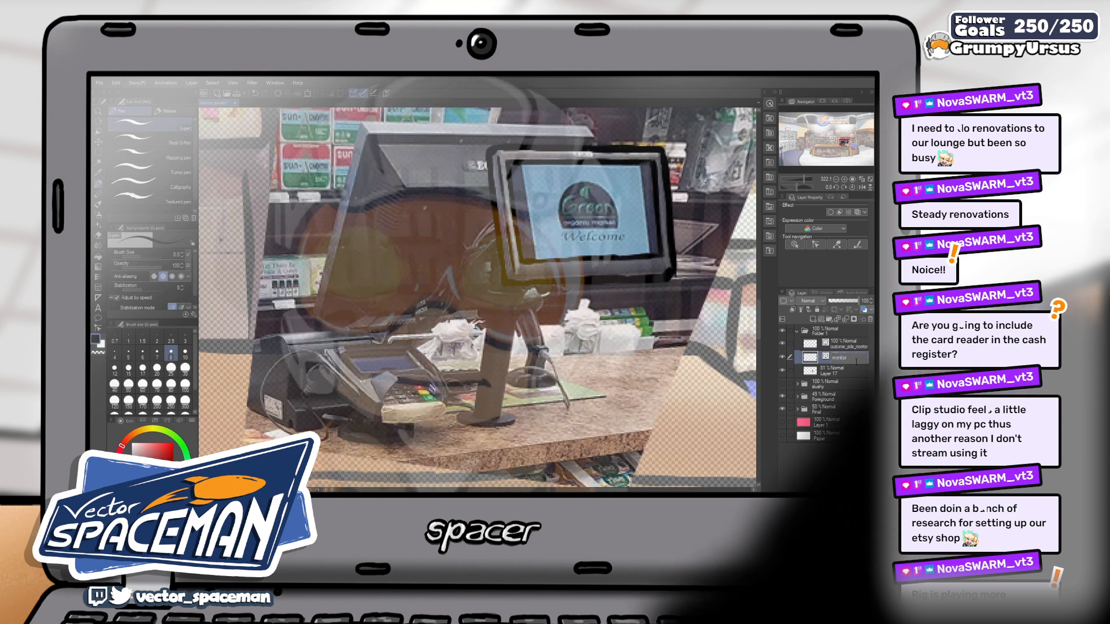
type("_mount")
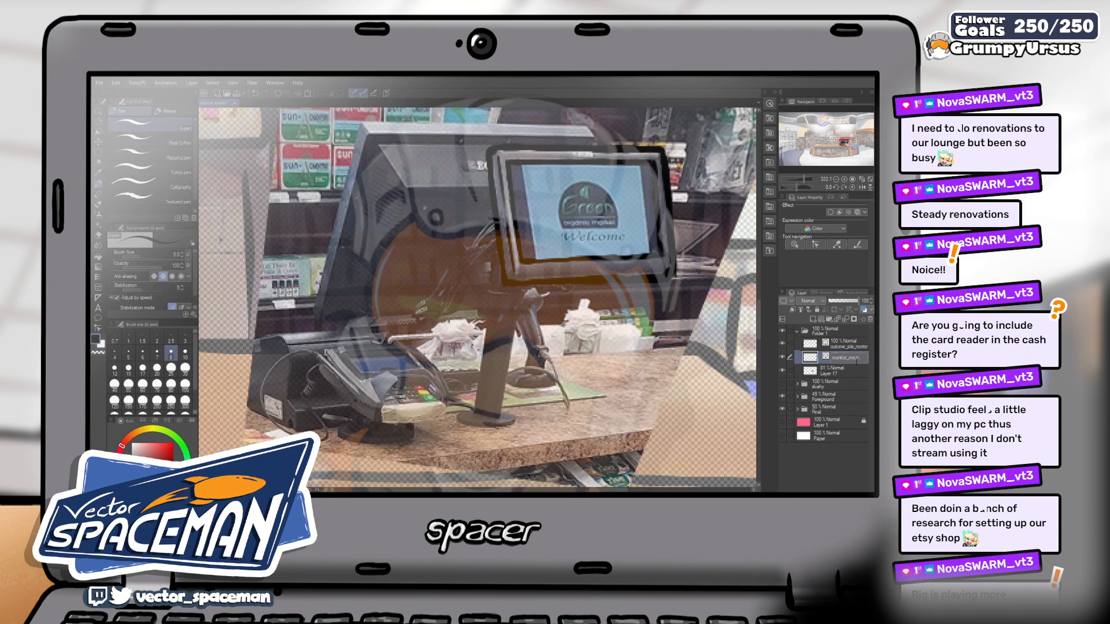
key("Return")
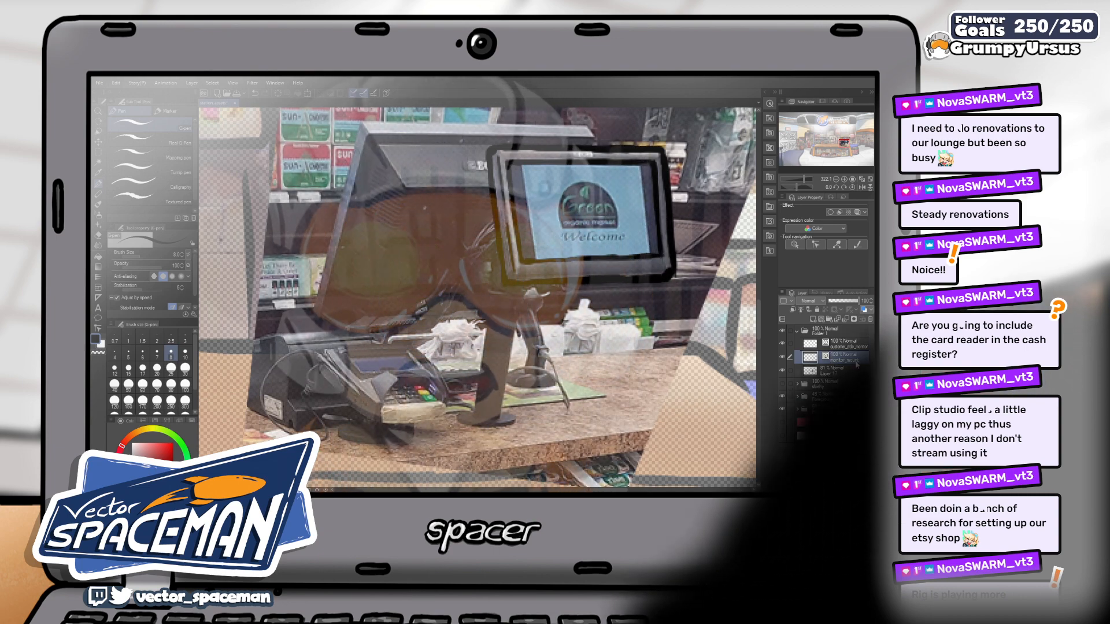
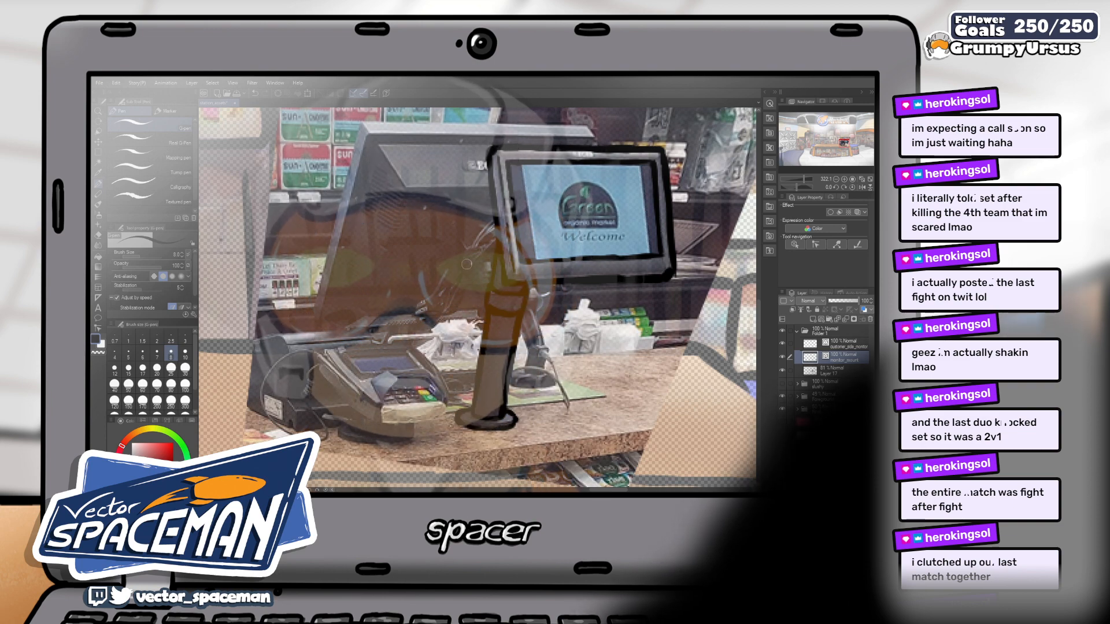
mouse_move(553, 228)
left_mouse_down()
mouse_move(537, 245)
mouse_move(592, 226)
left_mouse_up()
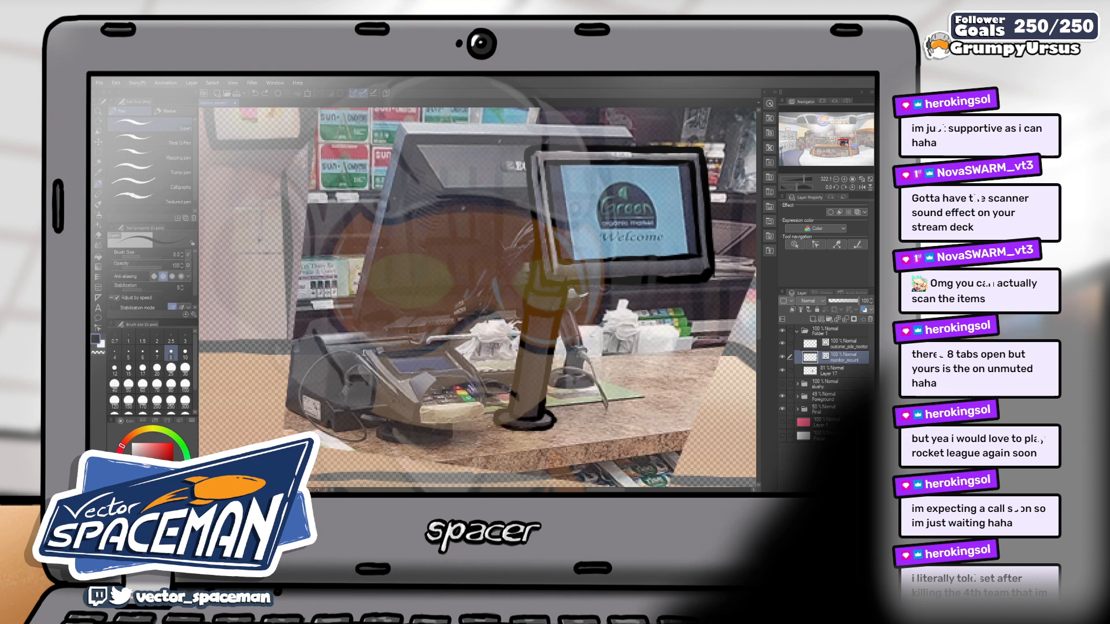
- Switch to the browser to view the YouTube video, and return to the Clip Studio Paint drawing
key("alt+Tab")
left_click_drag(460, 217, 567, 182)
double_click(567, 181)
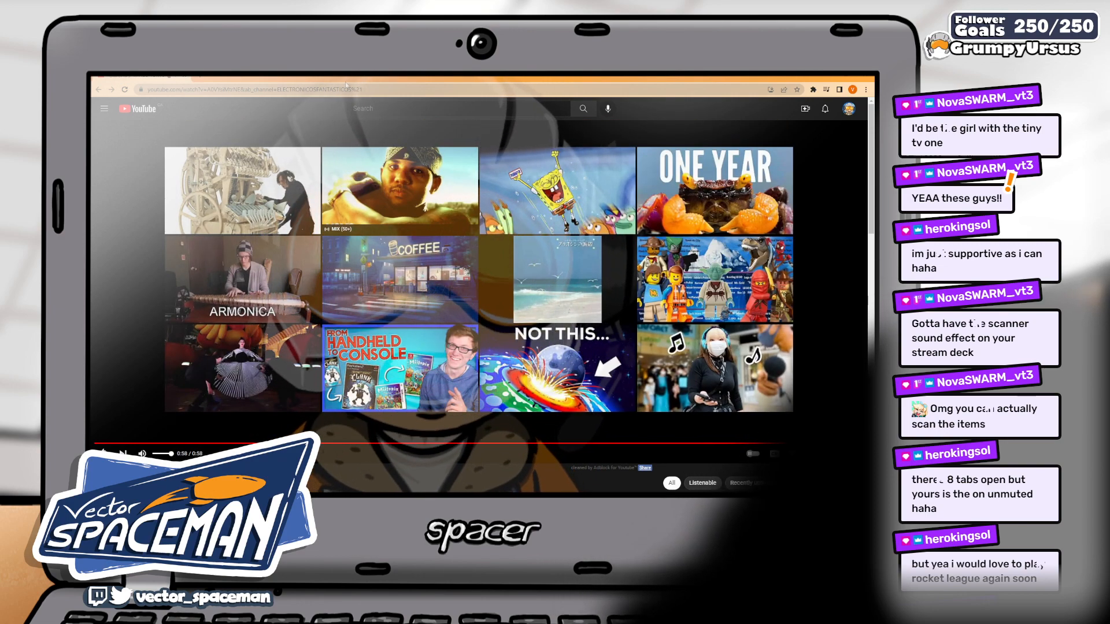
left_click(863, 79)
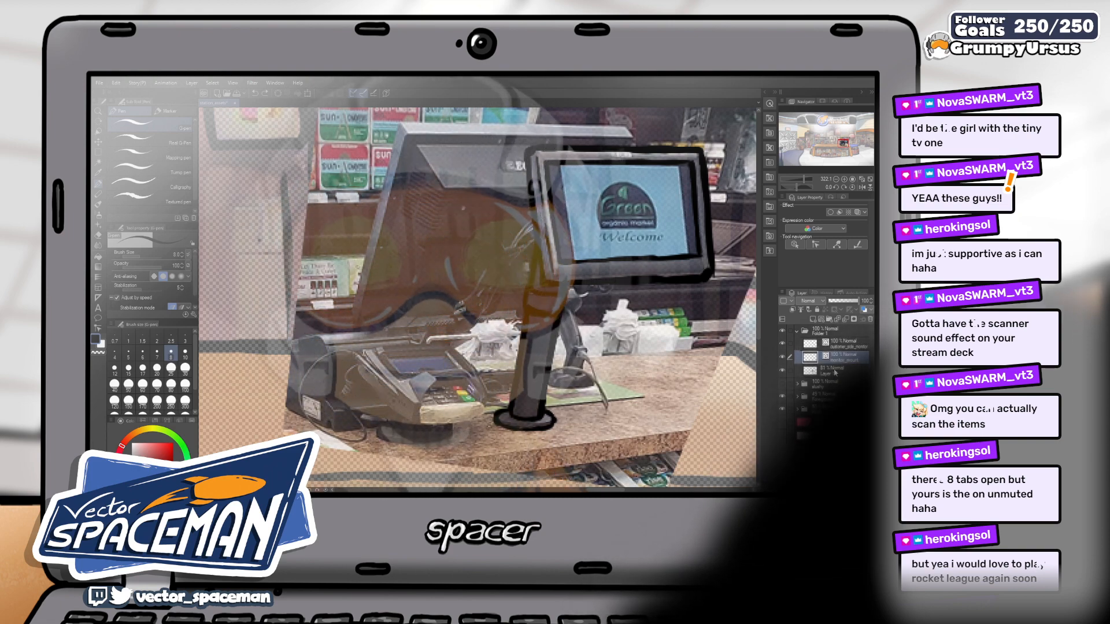
- Clean up the line work at the upper end of the monitor stand on the monitor_mount layer with a smaller eraser
scroll(747, 383, "up", 2)
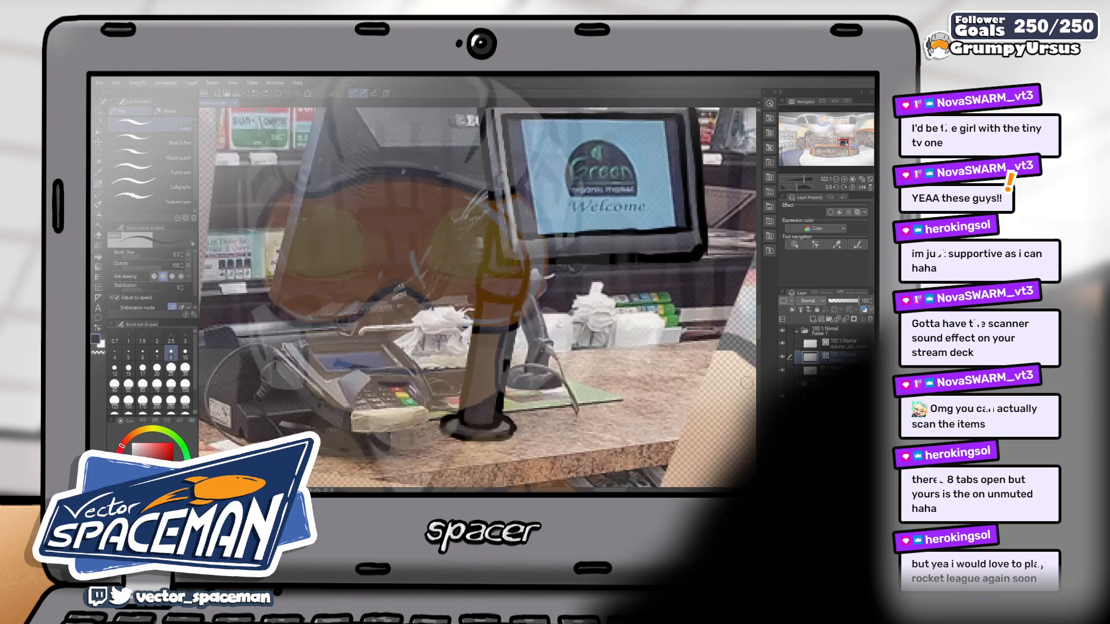
scroll(747, 382, "down", 3)
scroll(767, 338, "up", 2)
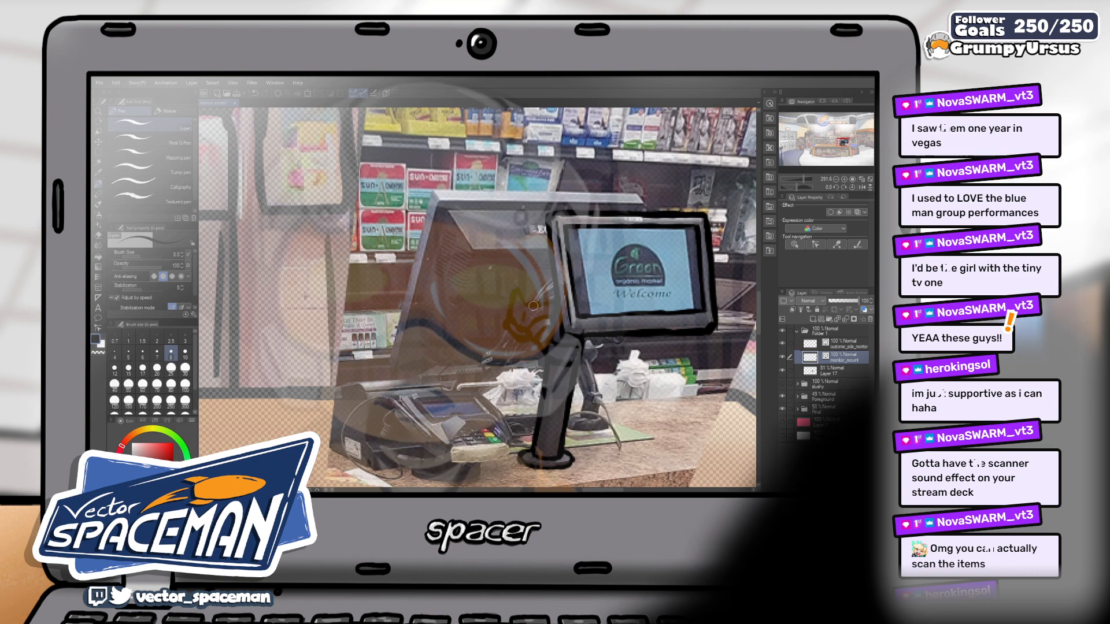
key("e")
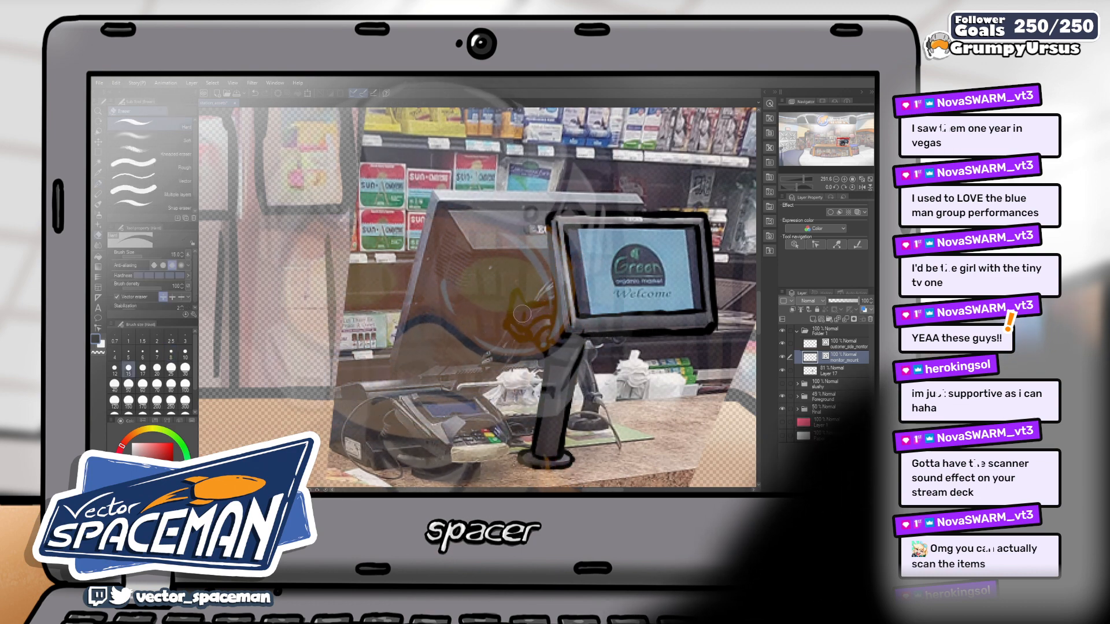
key("bracketleft")
key("bracketleft")
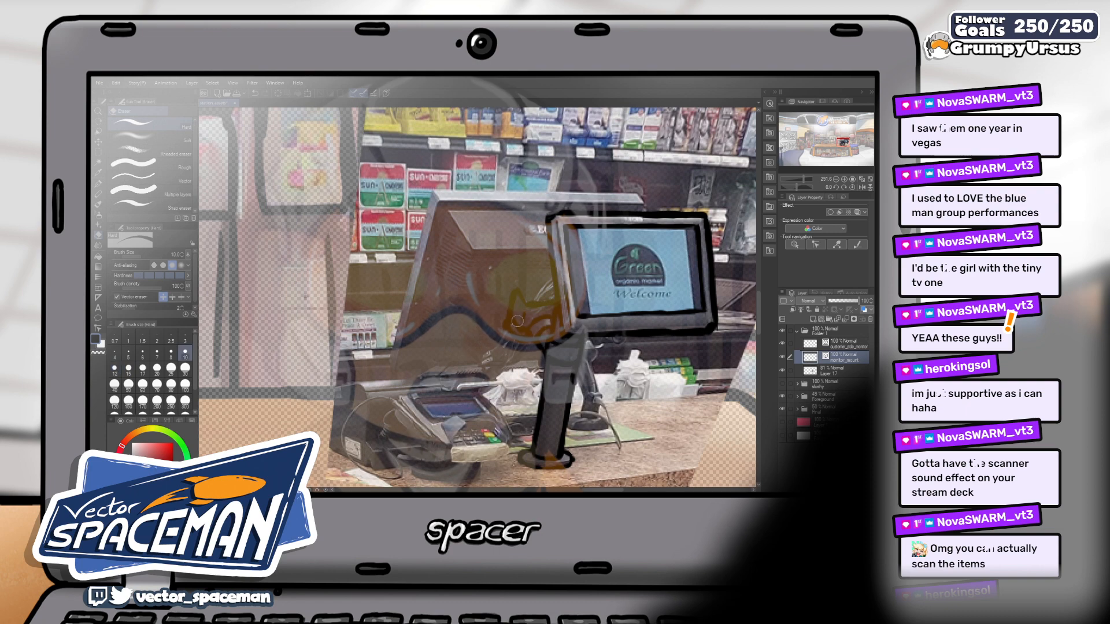
scroll(532, 353, "up", 2)
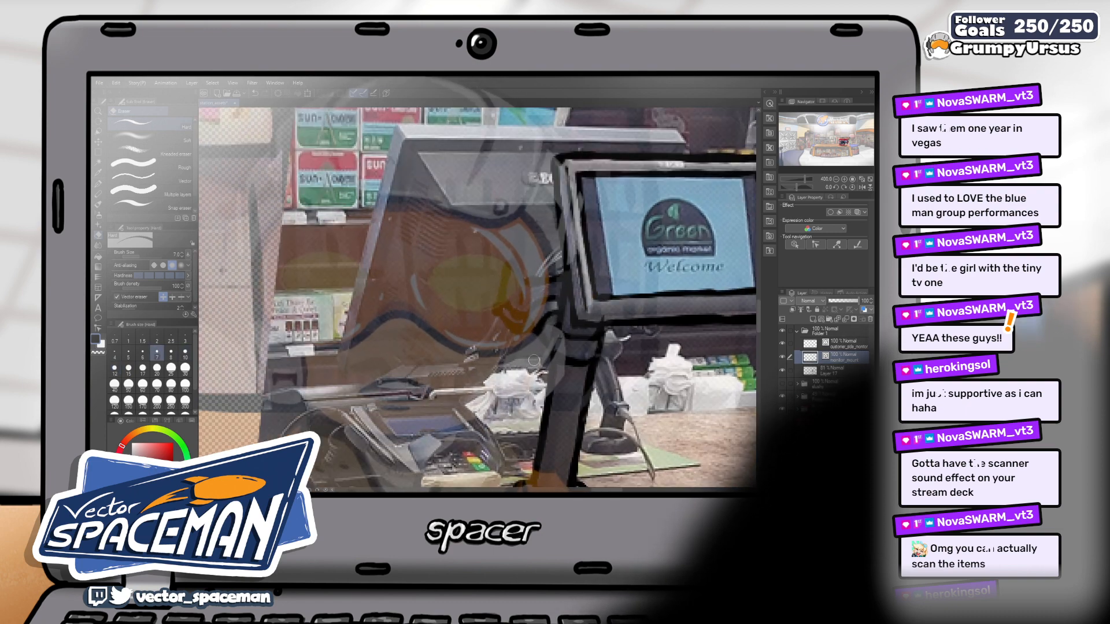
scroll(534, 360, "up", 1)
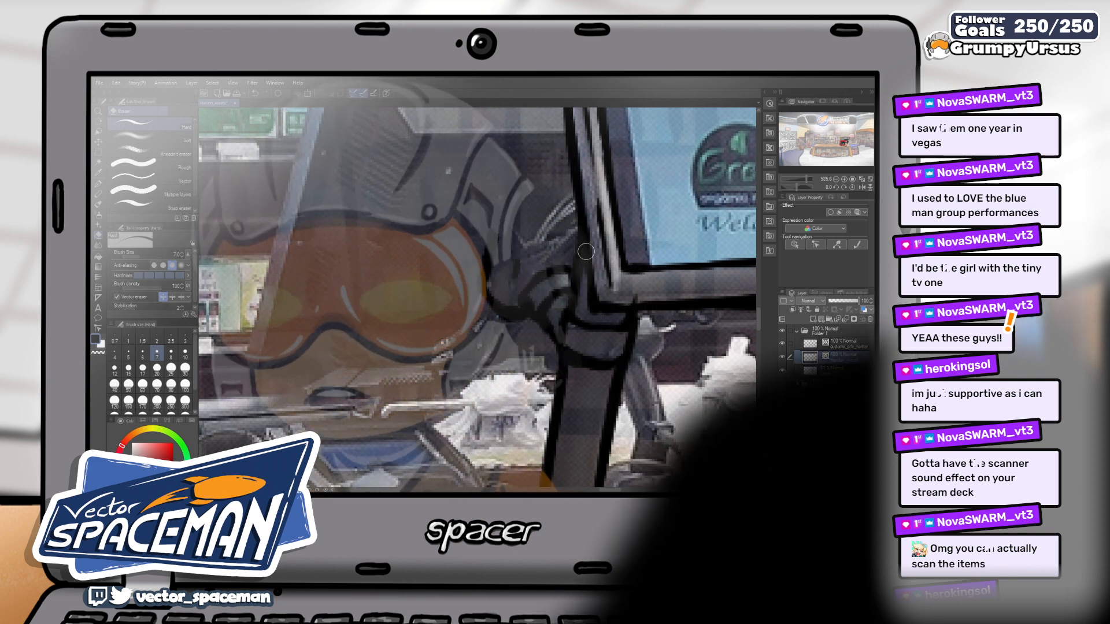
key("p")
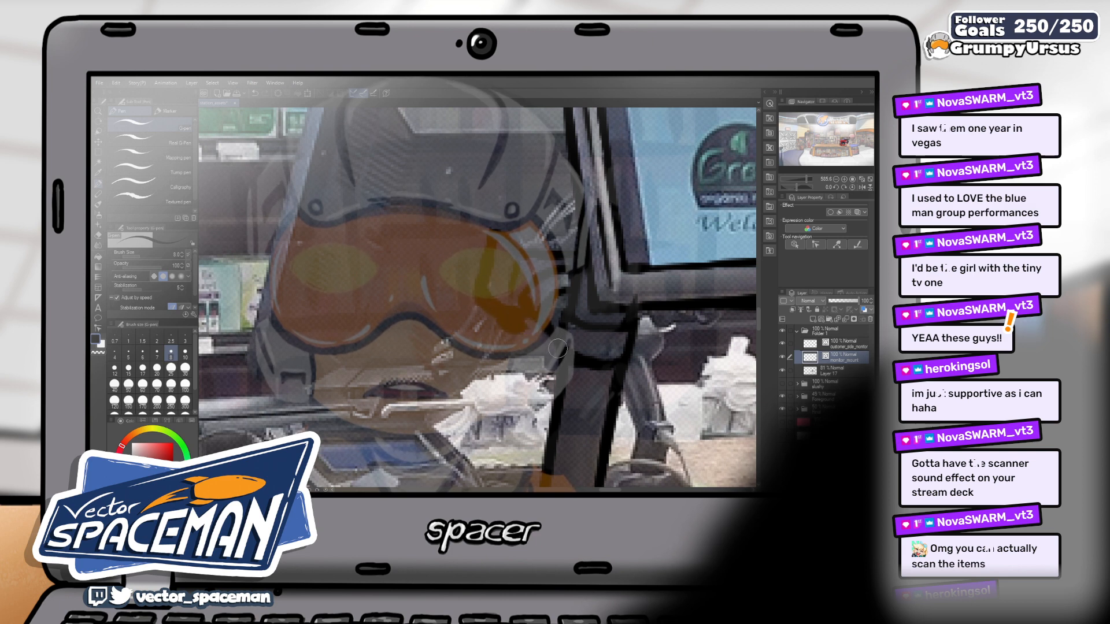
- Trace the swivel joint and bracket behind the monitor on the monitor_mount layer, alternating between pen and eraser to refine the lines
key("e")
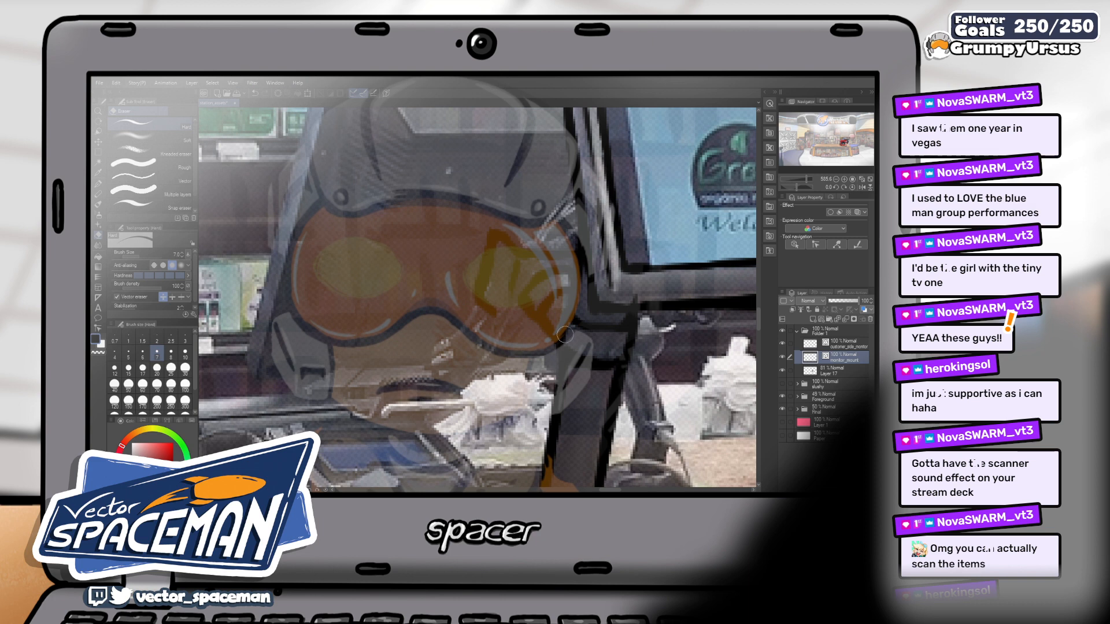
key("p")
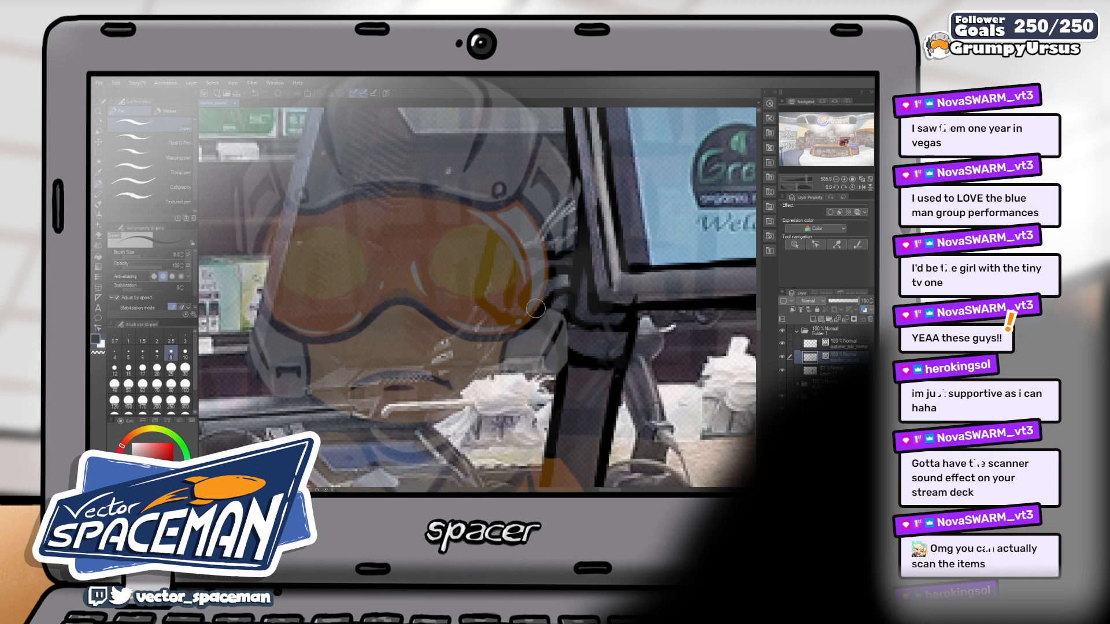
key("e")
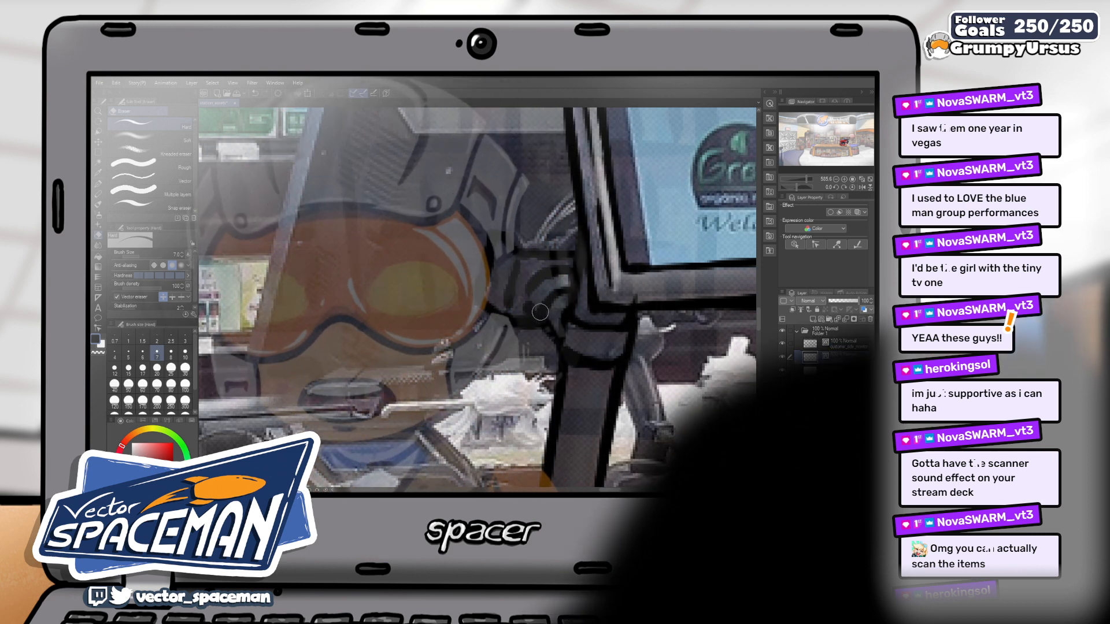
key("p")
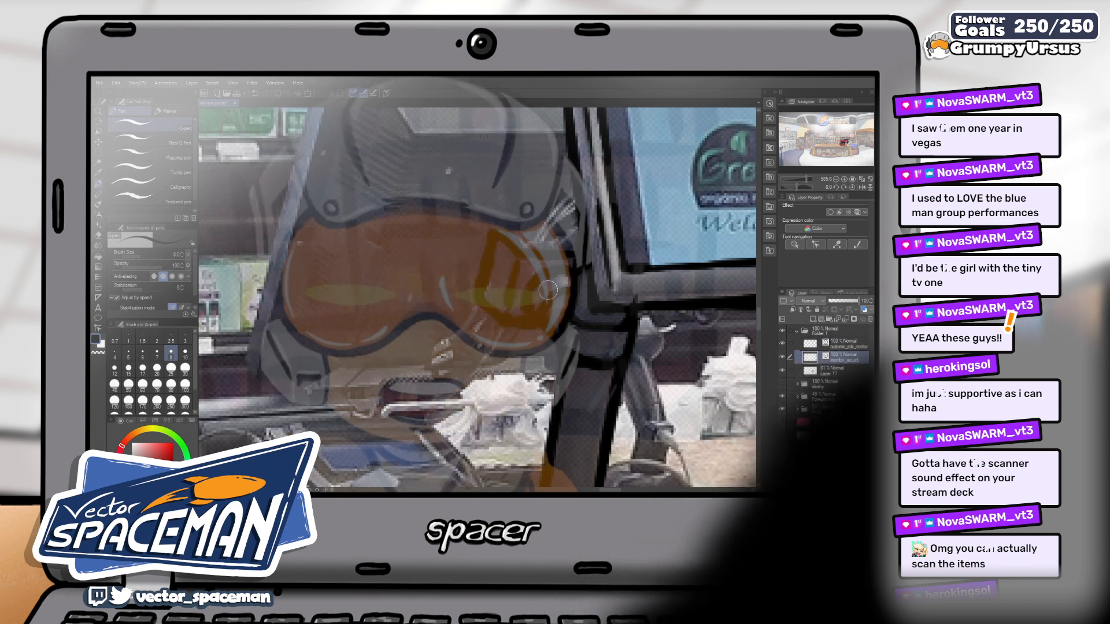
key("e")
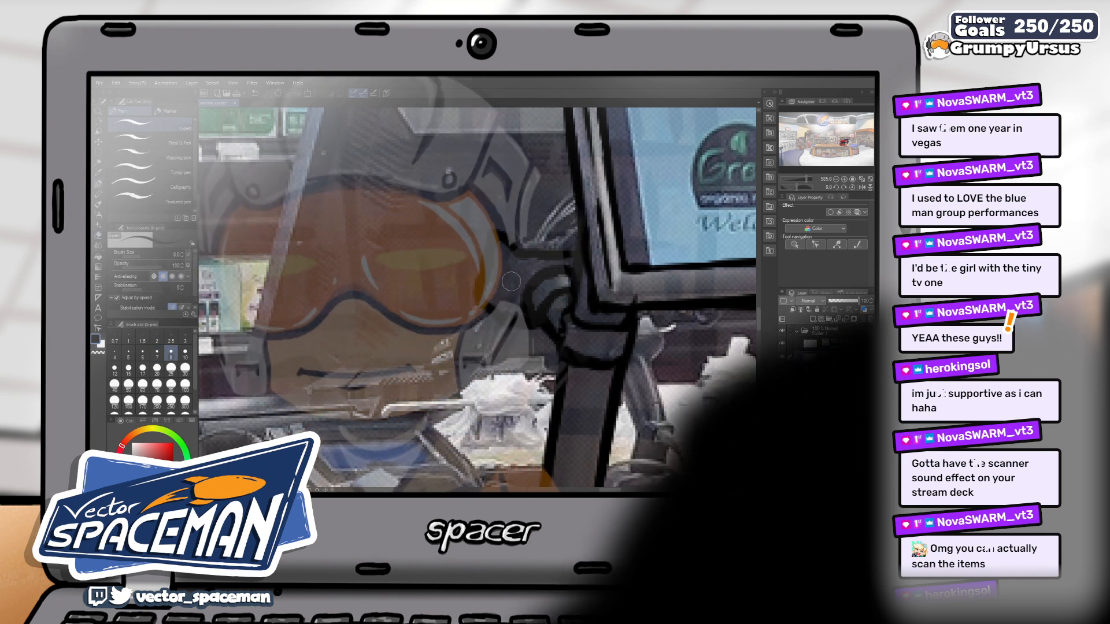
key("p")
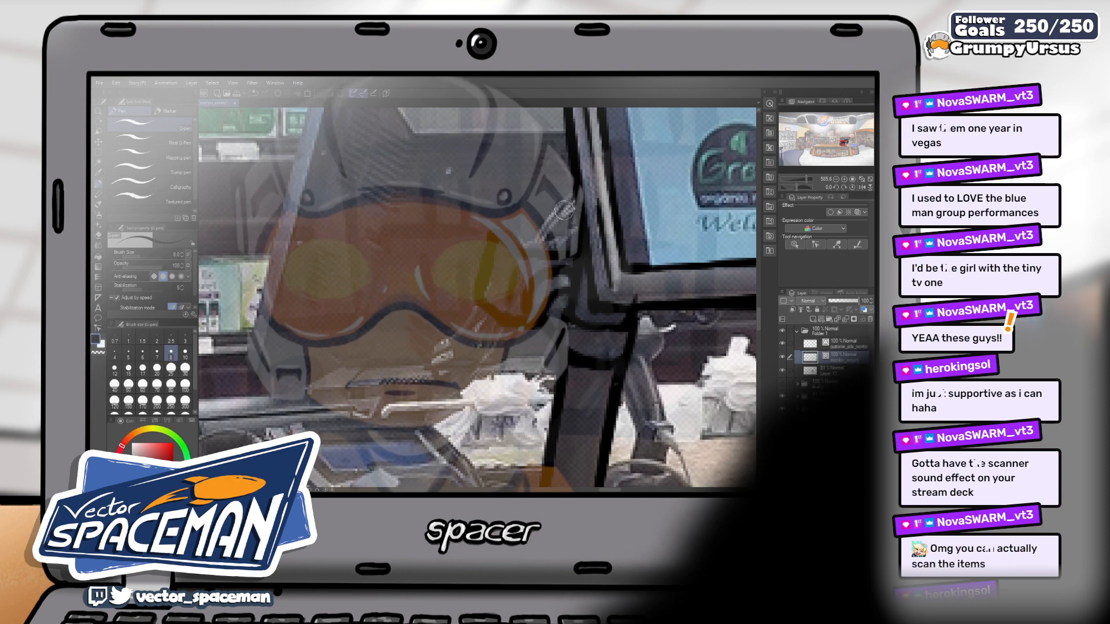
scroll(544, 272, "down", 3)
left_click_drag(562, 236, 508, 277)
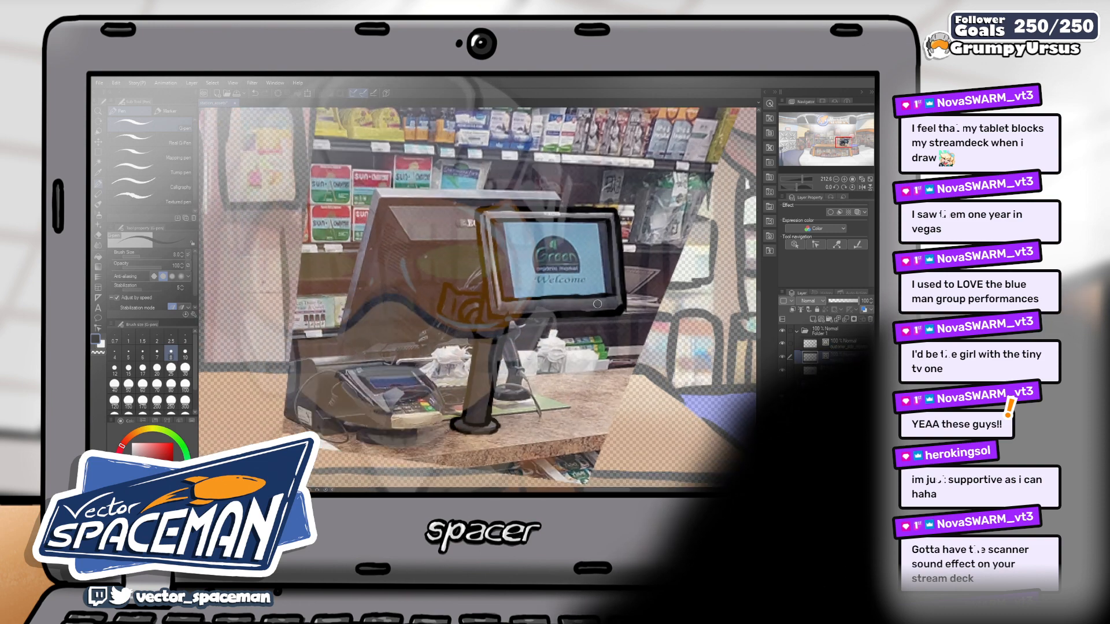
- Erase rough parts of the monitor frame on the customer_side_monitor layer with a larger eraser and redraw its outline with the pen
scroll(508, 277, "up", 5)
left_click_drag(527, 331, 631, 310)
left_click(833, 345)
key("e")
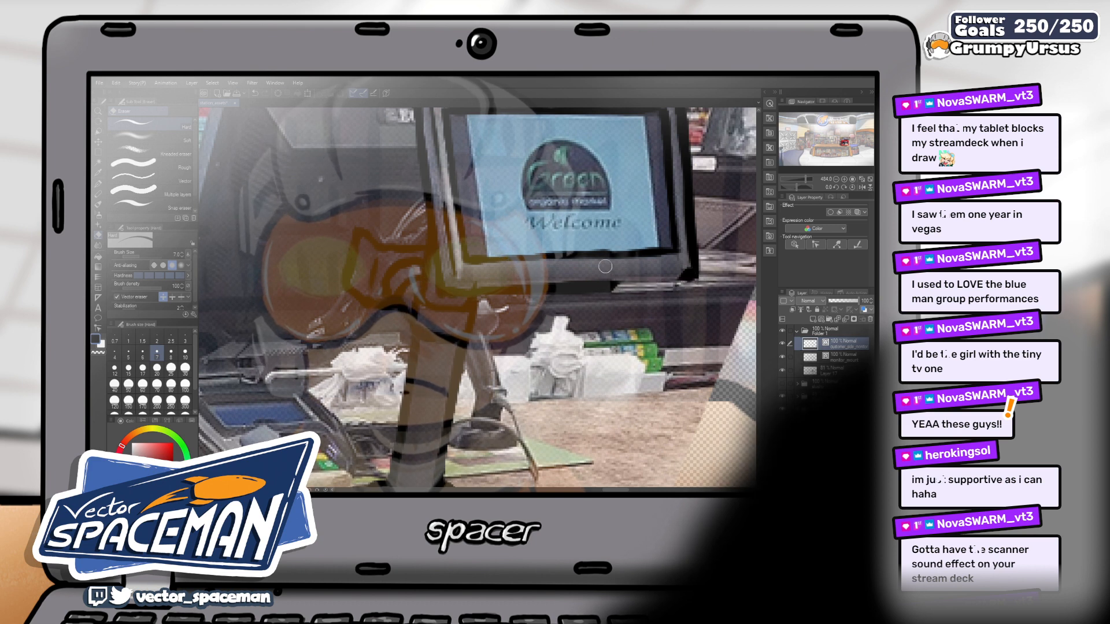
key("bracketright")
key("bracketright")
key("bracketright")
key("bracketright")
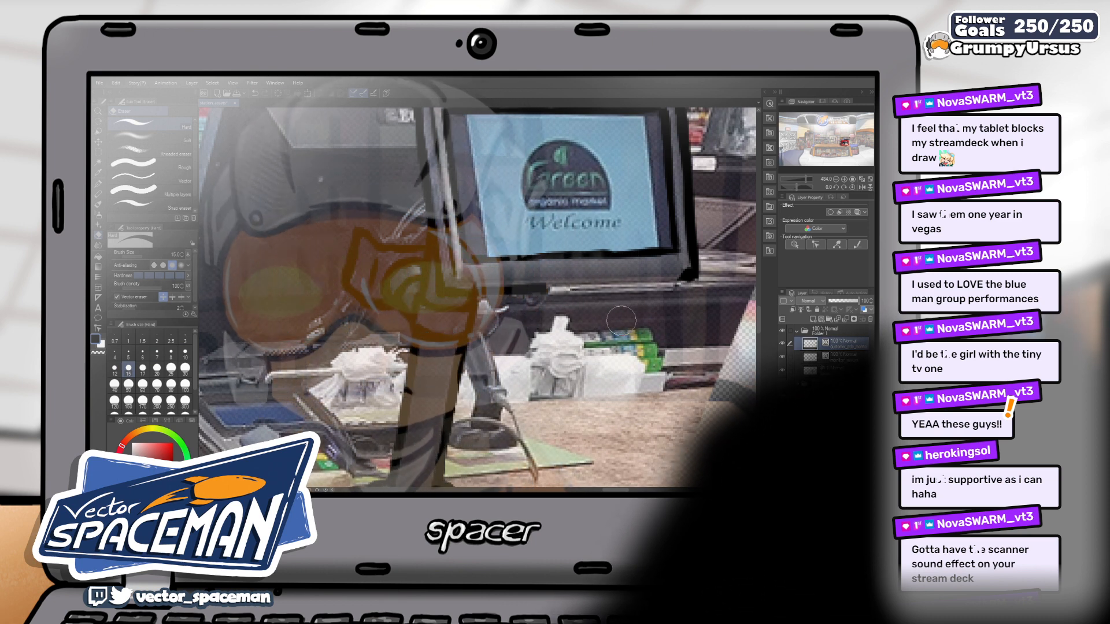
key("p")
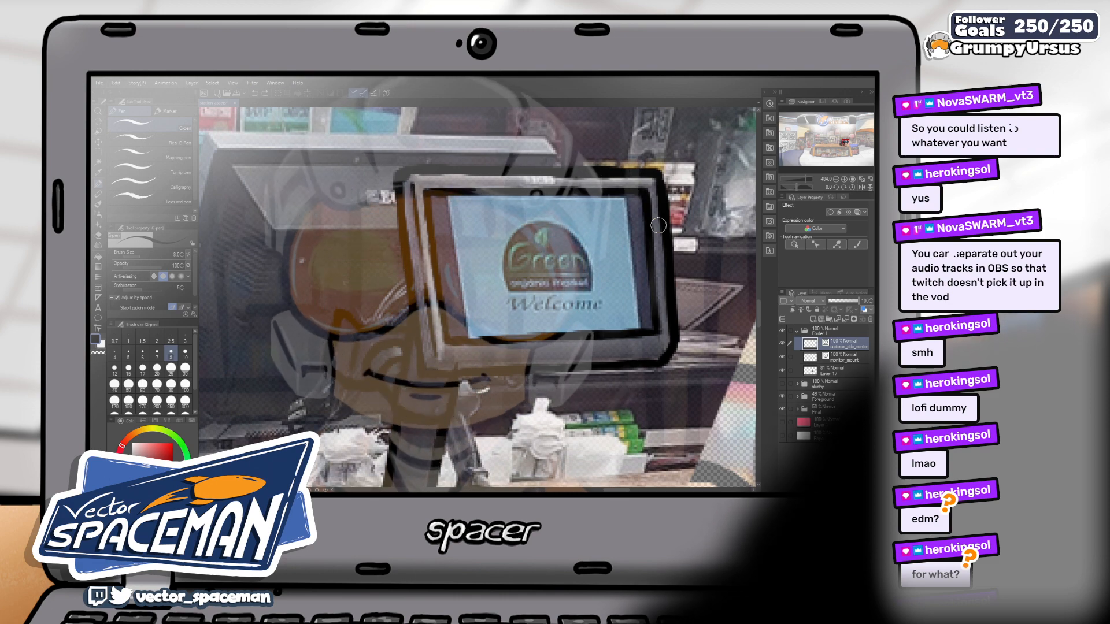
- Refine the pole, collar and round base outlines of the monitor stand on the monitor_mount layer
scroll(518, 330, "down", 6)
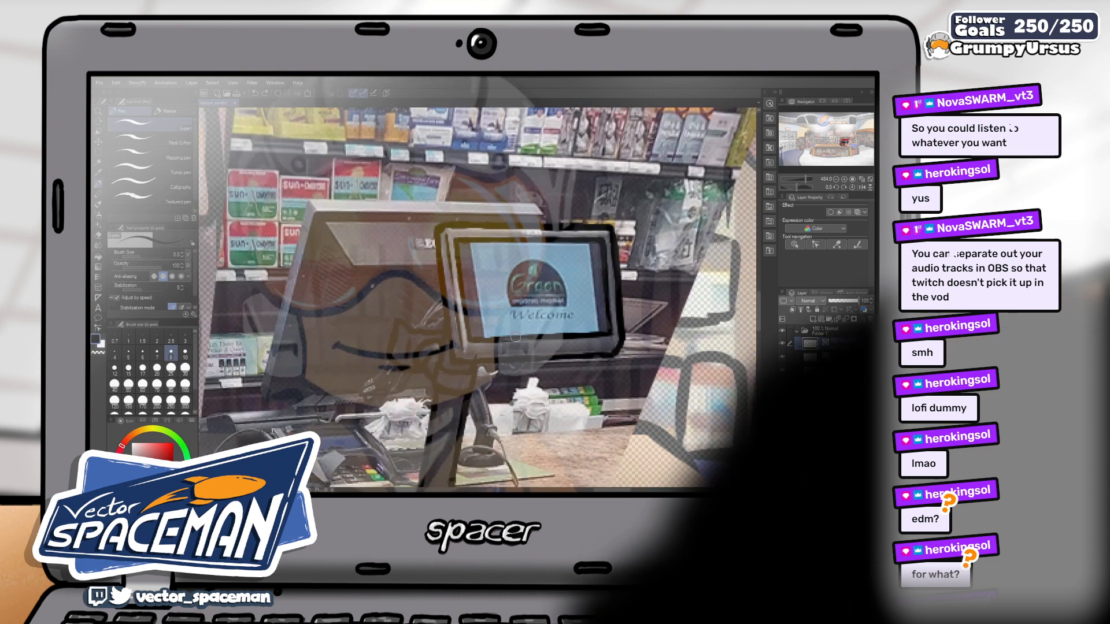
left_click_drag(478, 387, 552, 311)
scroll(552, 311, "up", 4)
scroll(553, 312, "up", 3)
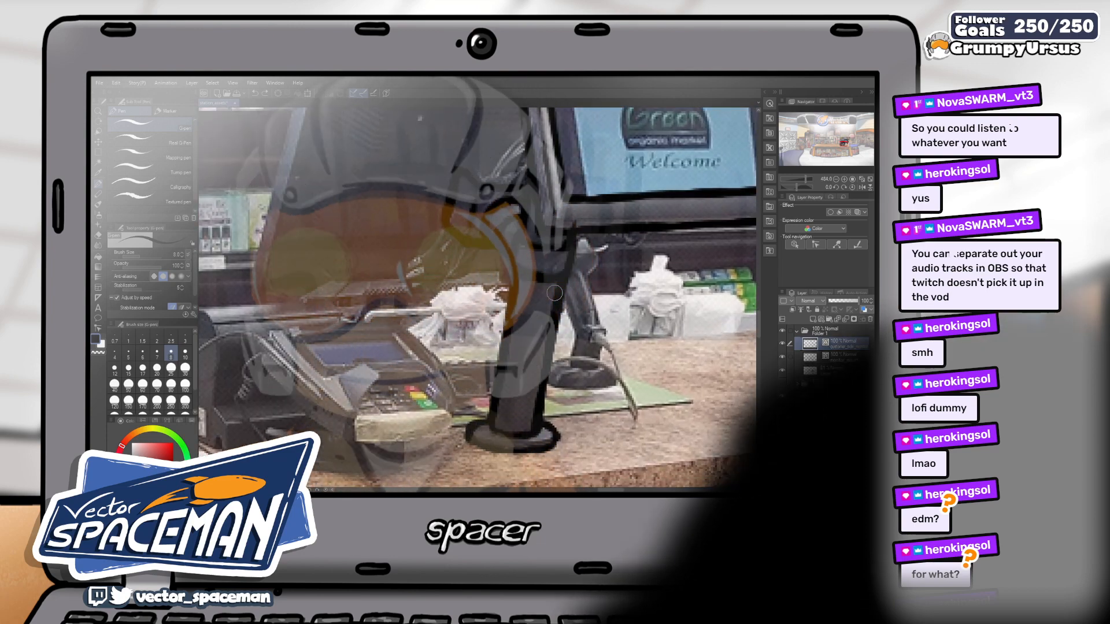
left_click(839, 358)
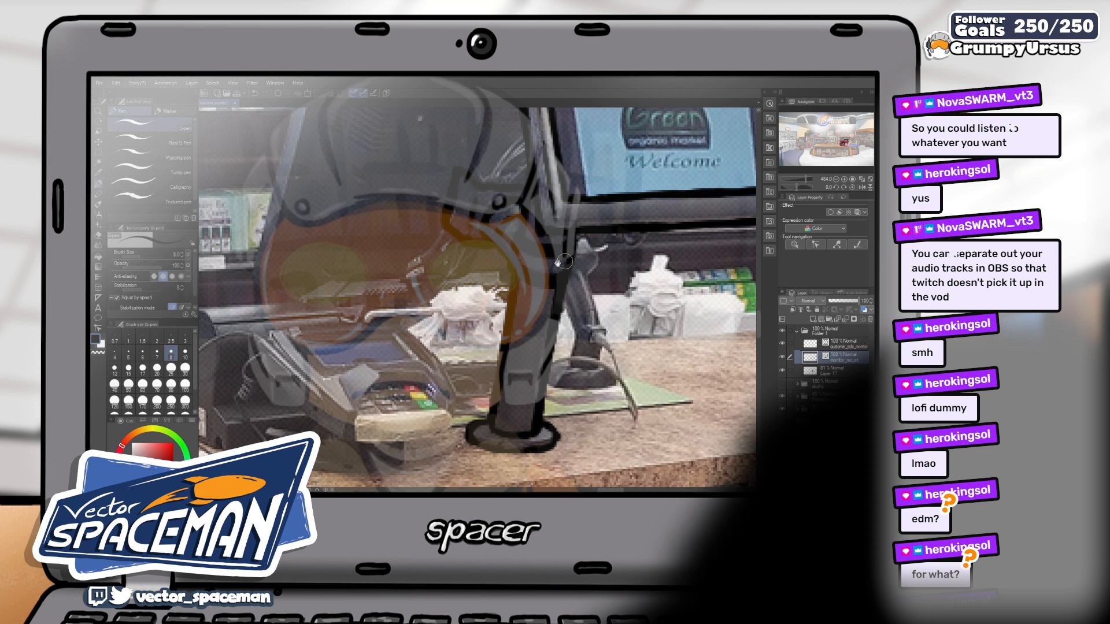
scroll(571, 259, "up", 2)
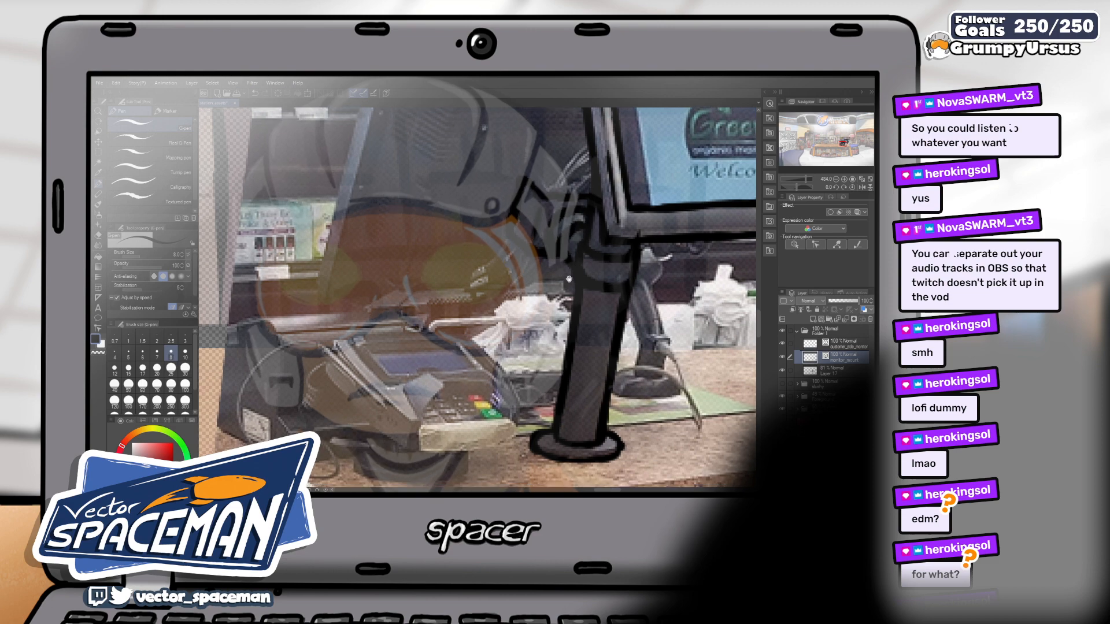
scroll(578, 283, "down", 4)
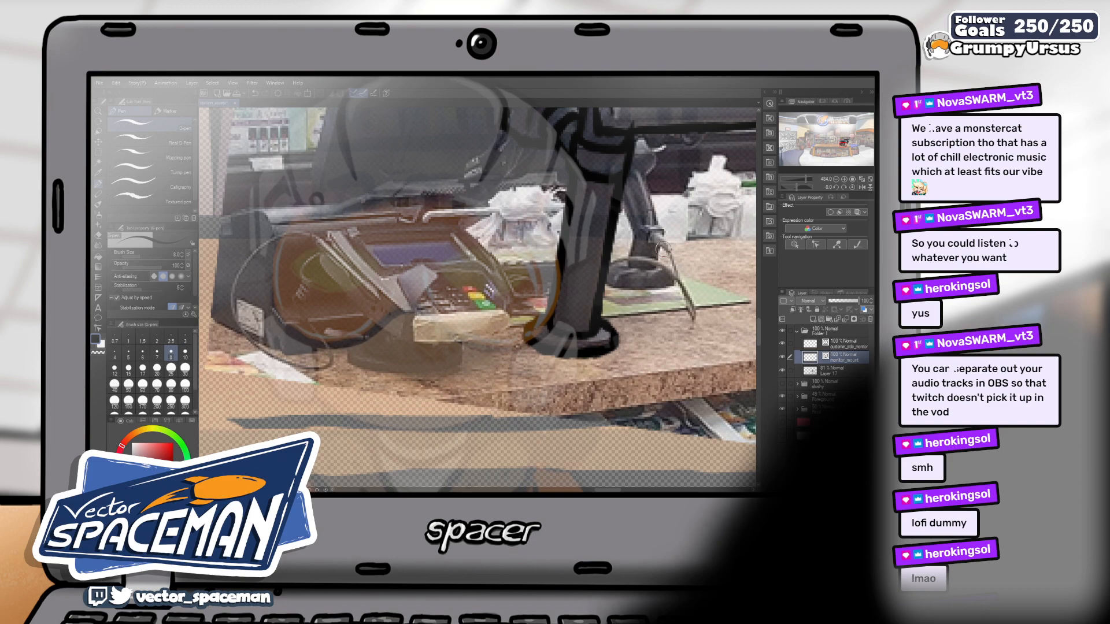
scroll(541, 274, "down", 3)
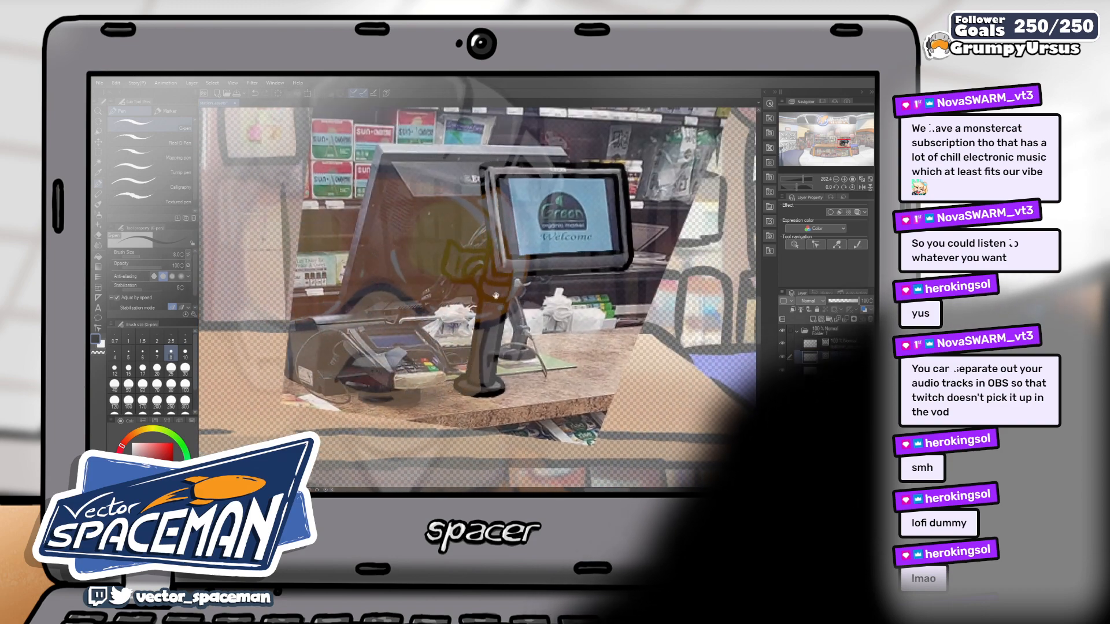
left_click_drag(541, 275, 569, 280)
left_click_drag(480, 297, 522, 275)
scroll(503, 320, "up", 2)
left_click_drag(513, 339, 514, 349)
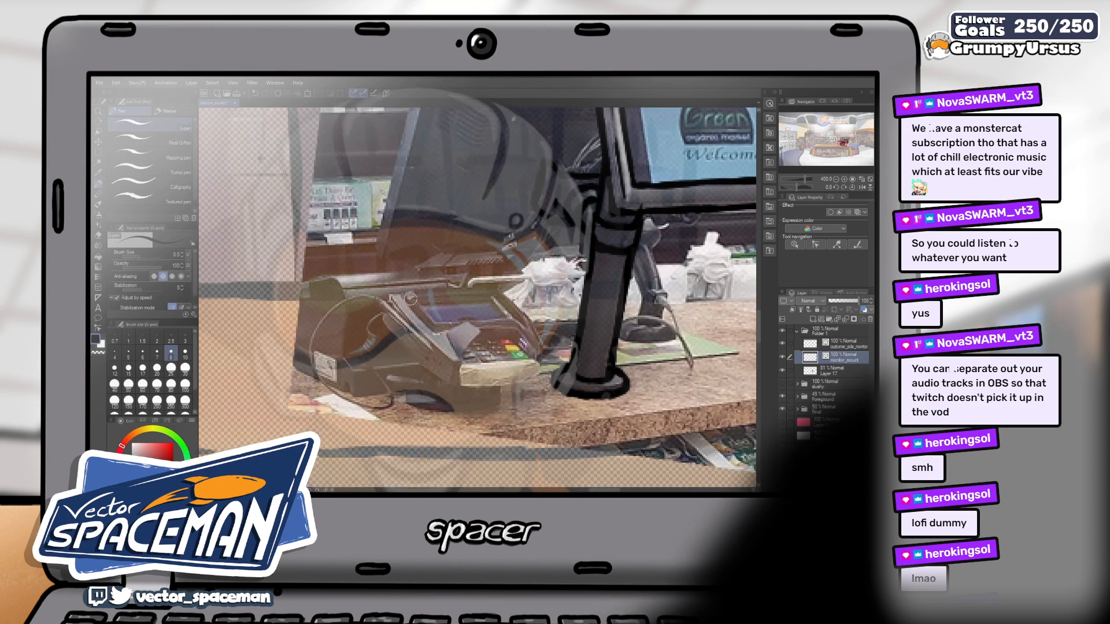
- Add a new vector layer above customer_side_monitor and name it card reader
left_click(849, 344)
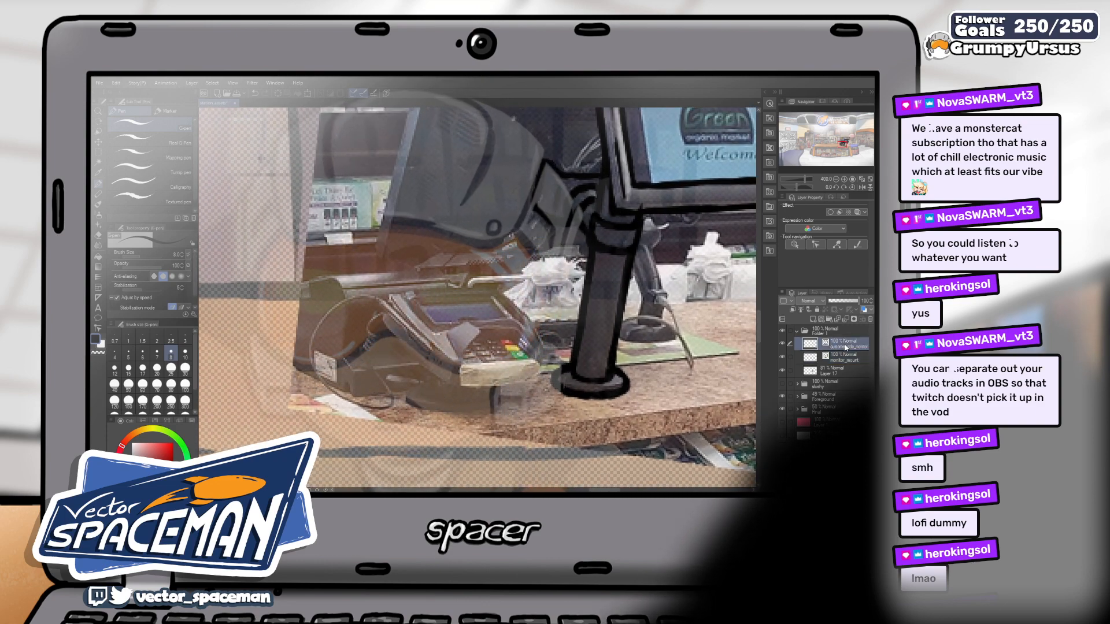
left_click(821, 319)
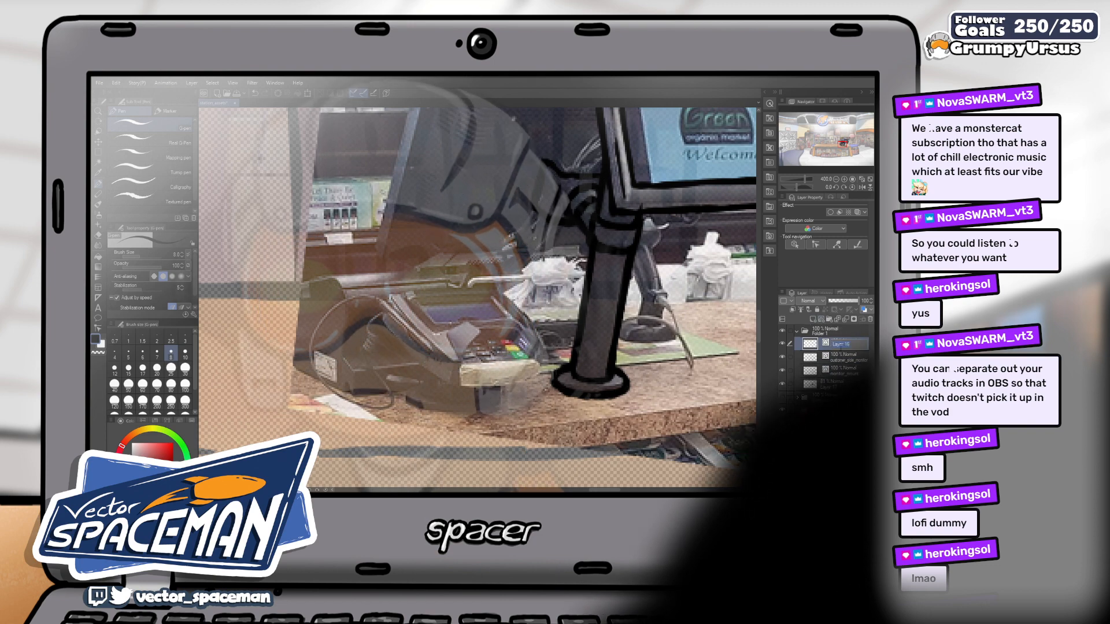
type("card read")
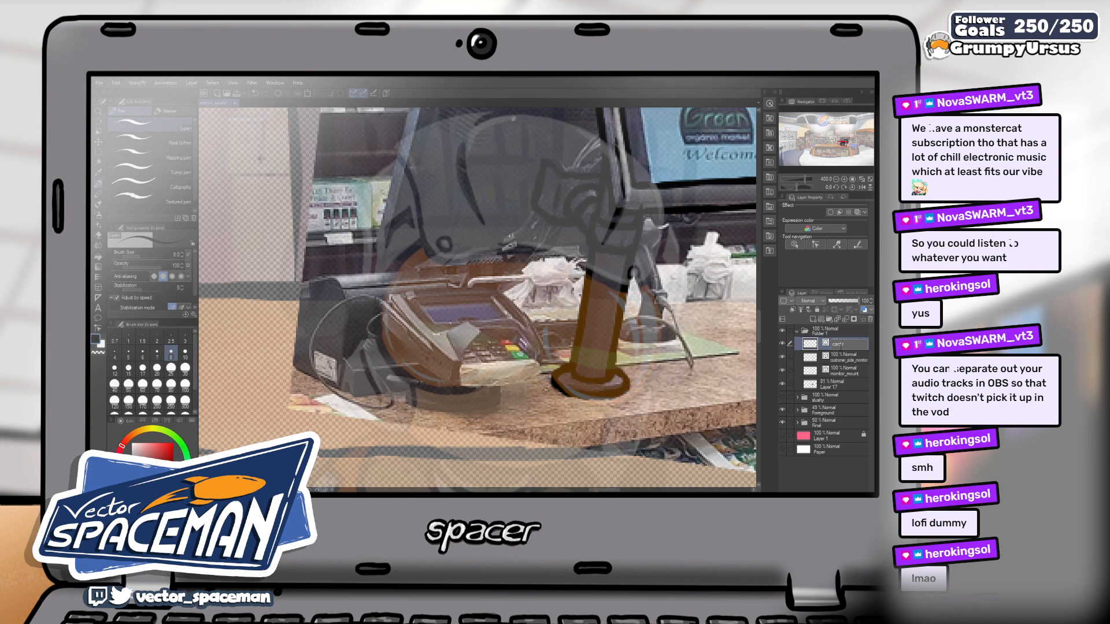
type("er")
key("Return")
key("bracketleft")
key("bracketleft")
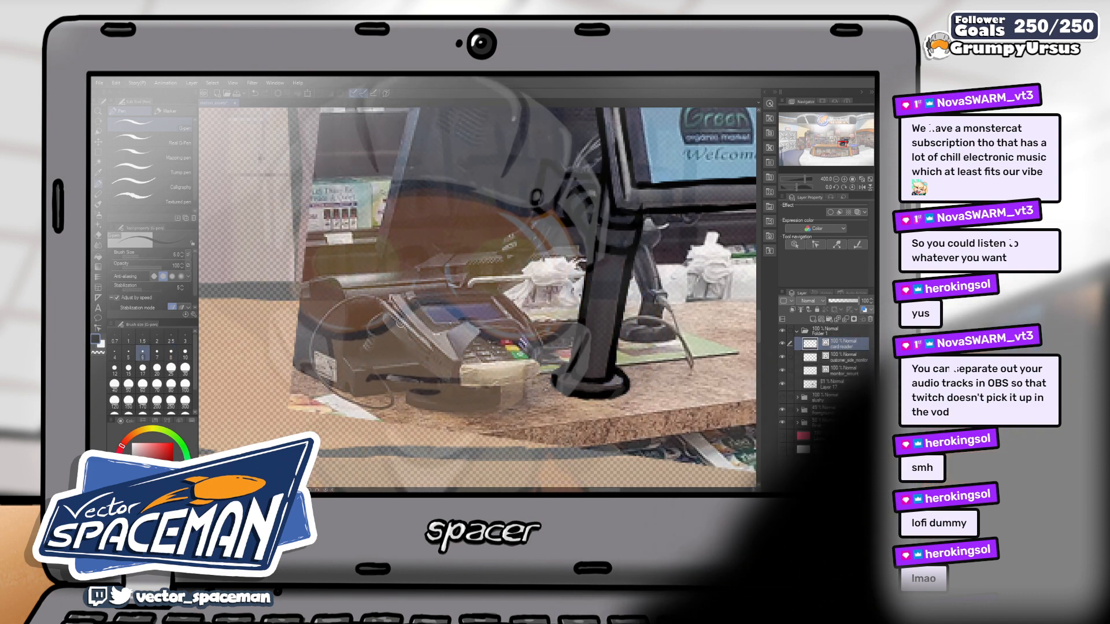
key("bracketright")
key("bracketright")
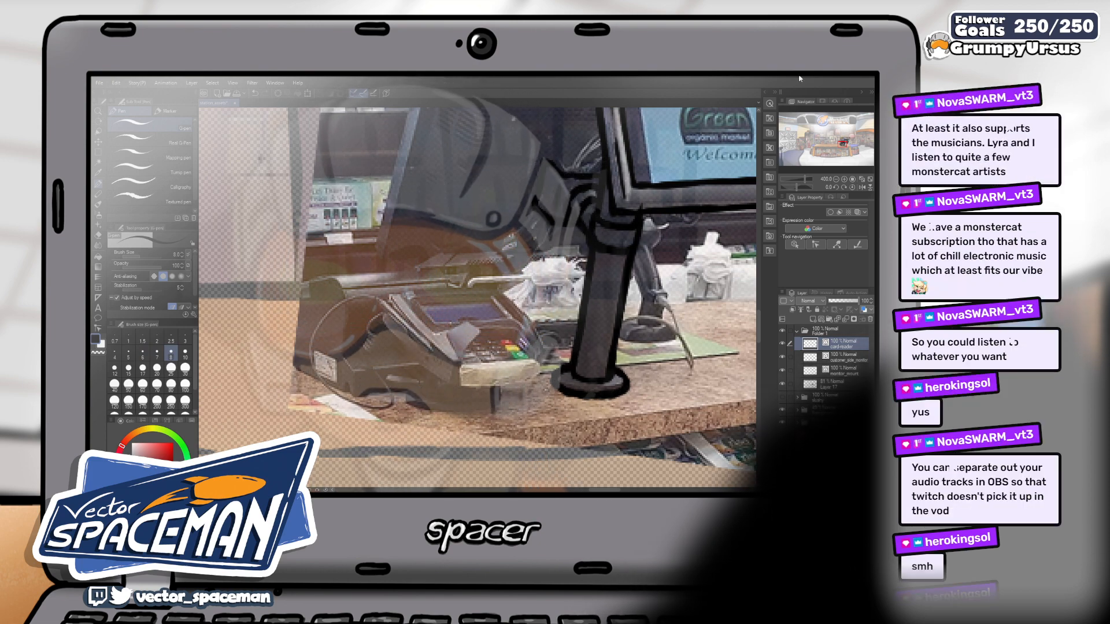
- Hide the layer folder that contains the Taste the Space drinks machine on the counter
scroll(550, 235, "down", 4)
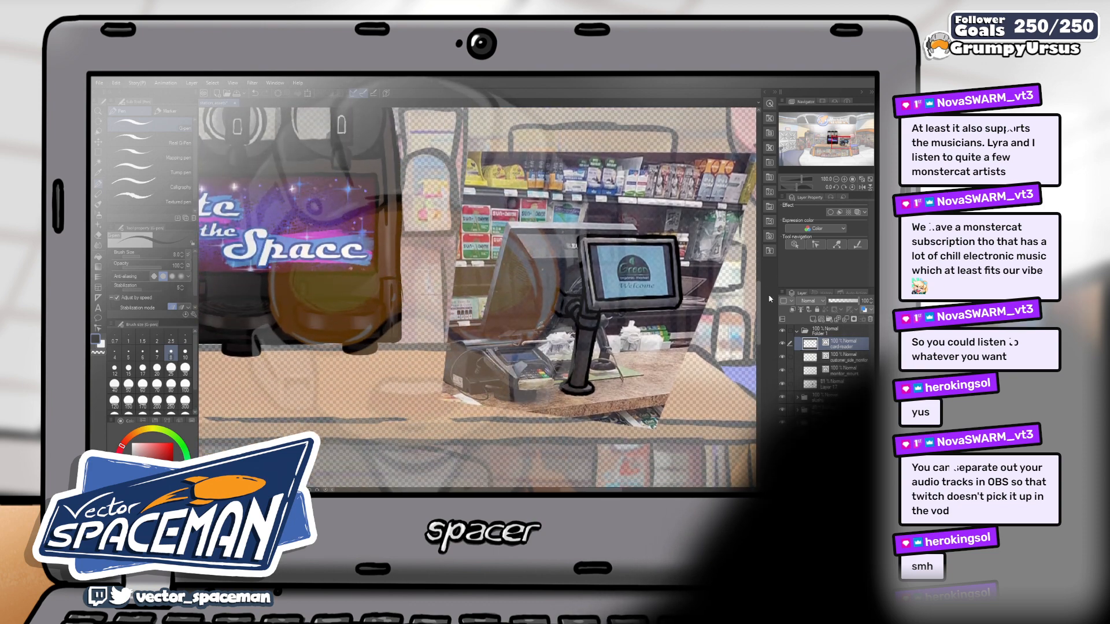
scroll(769, 299, "down", 1)
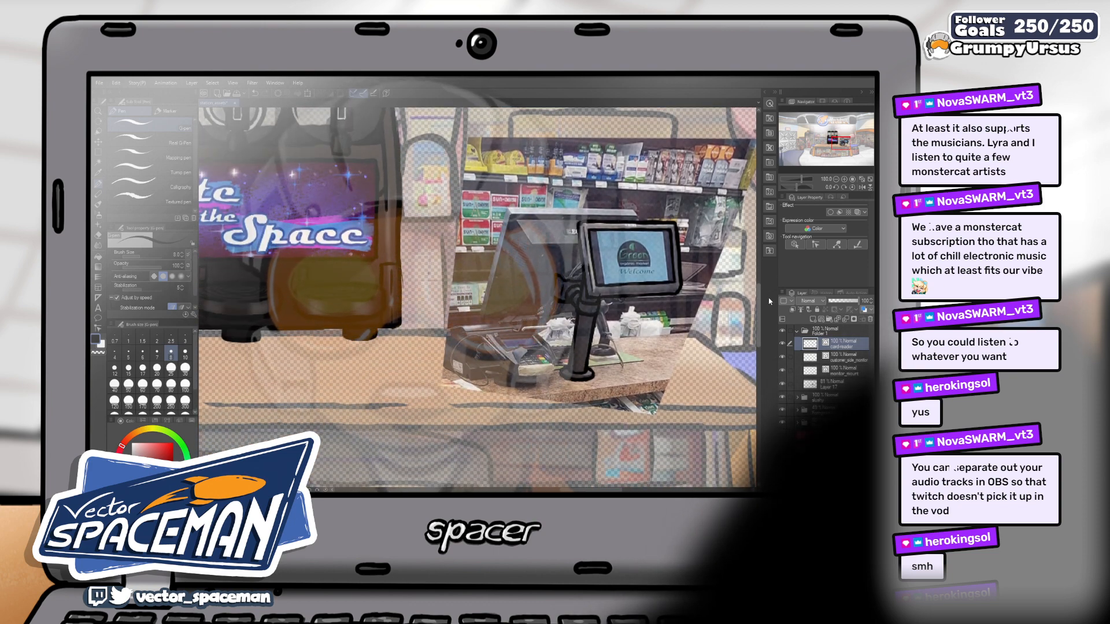
scroll(766, 297, "down", 5)
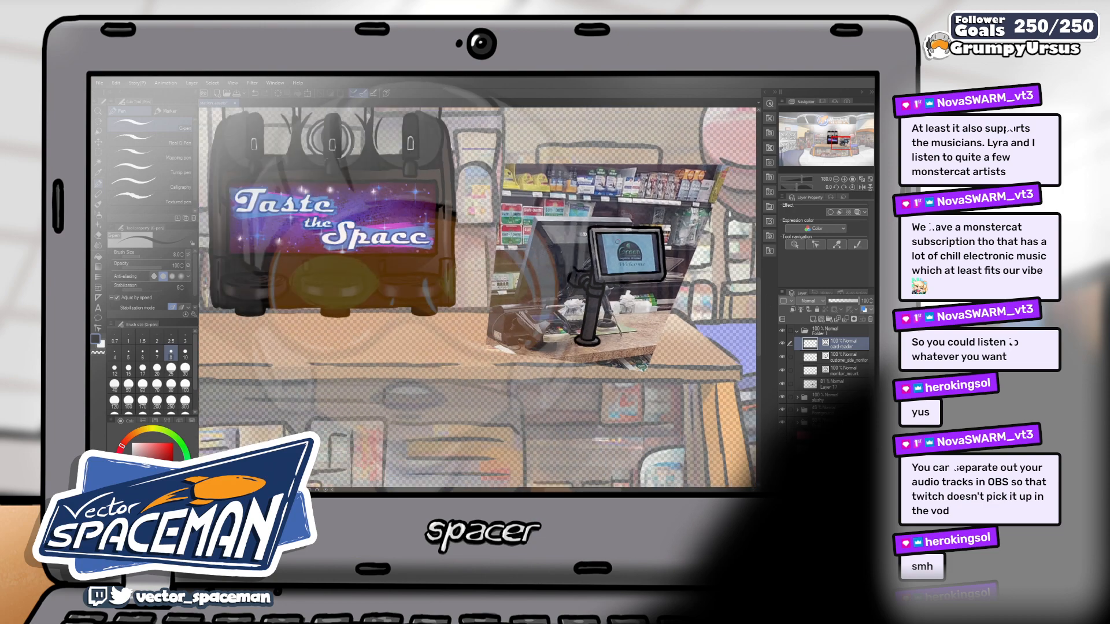
scroll(584, 289, "up", 5)
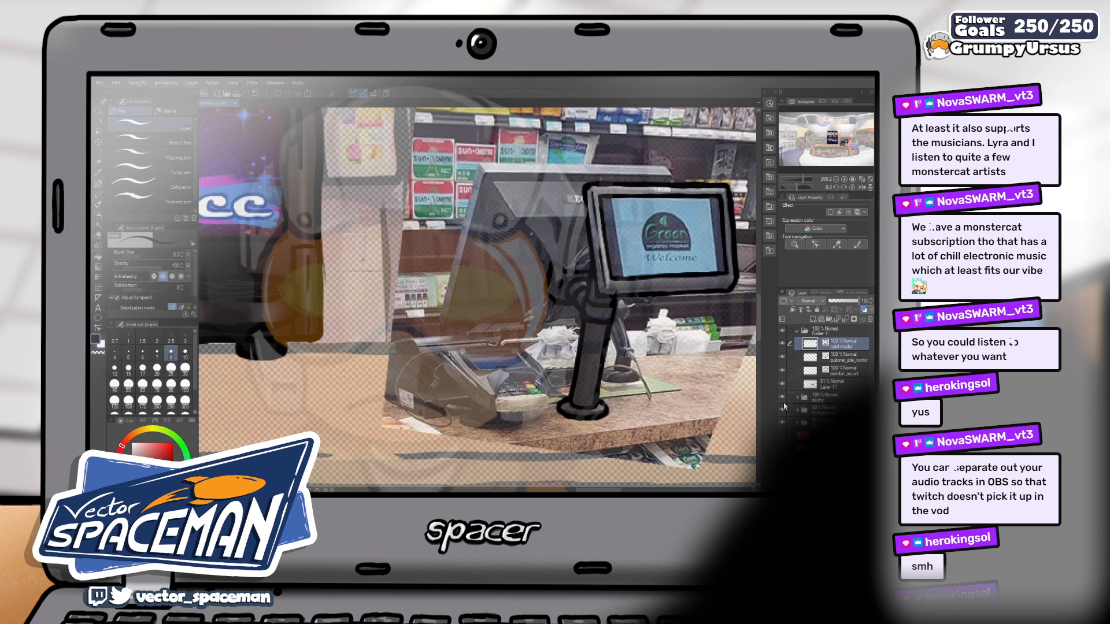
left_click(782, 398)
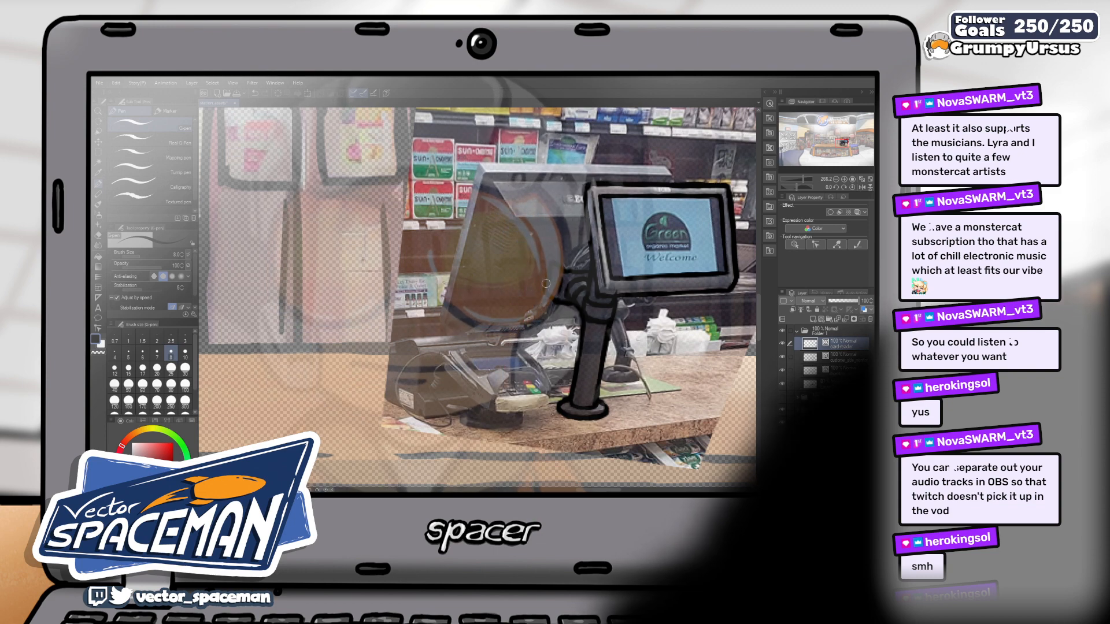
- Trace the top and right-hand outline of the card reader's body from the reference photo on the card reader layer
scroll(498, 411, "up", 2)
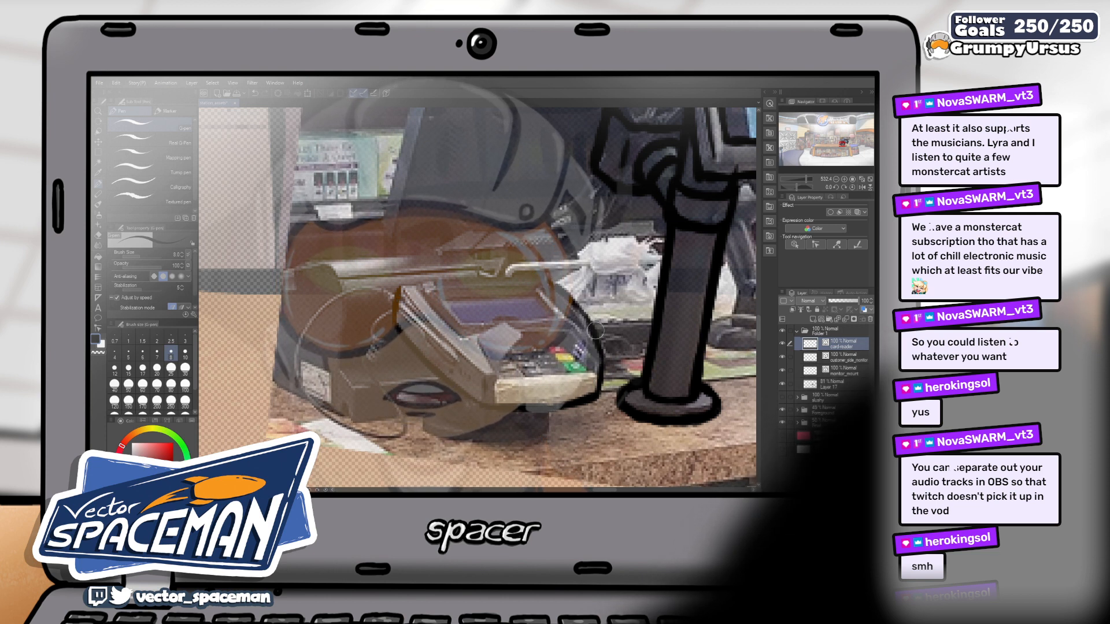
left_click_drag(396, 295, 435, 279)
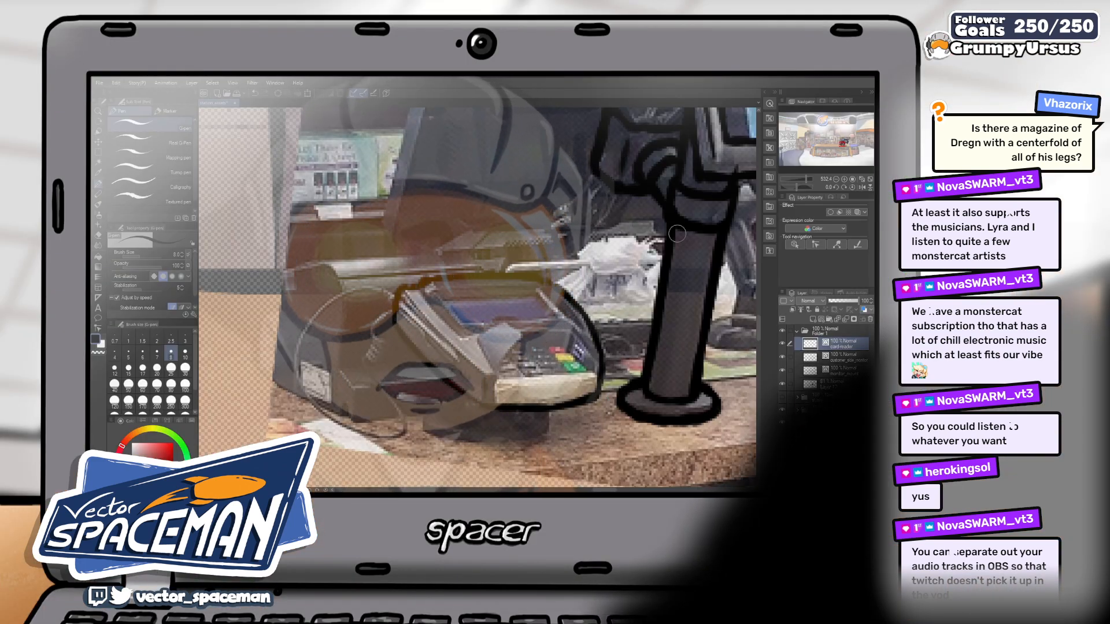
scroll(512, 282, "down", 8)
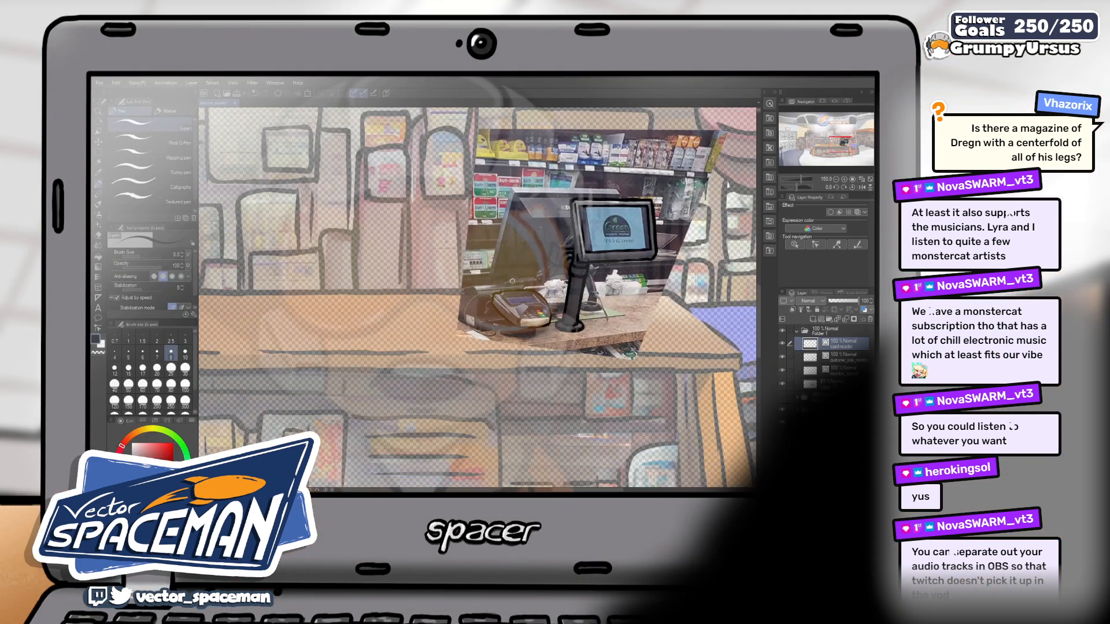
scroll(512, 282, "up", 1)
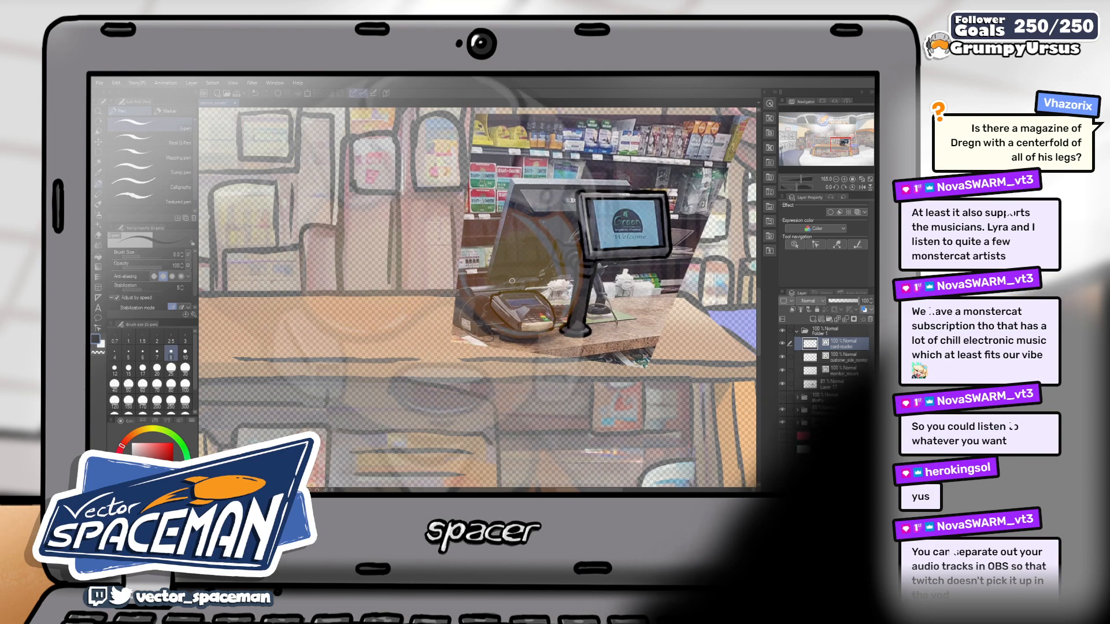
scroll(513, 281, "up", 2)
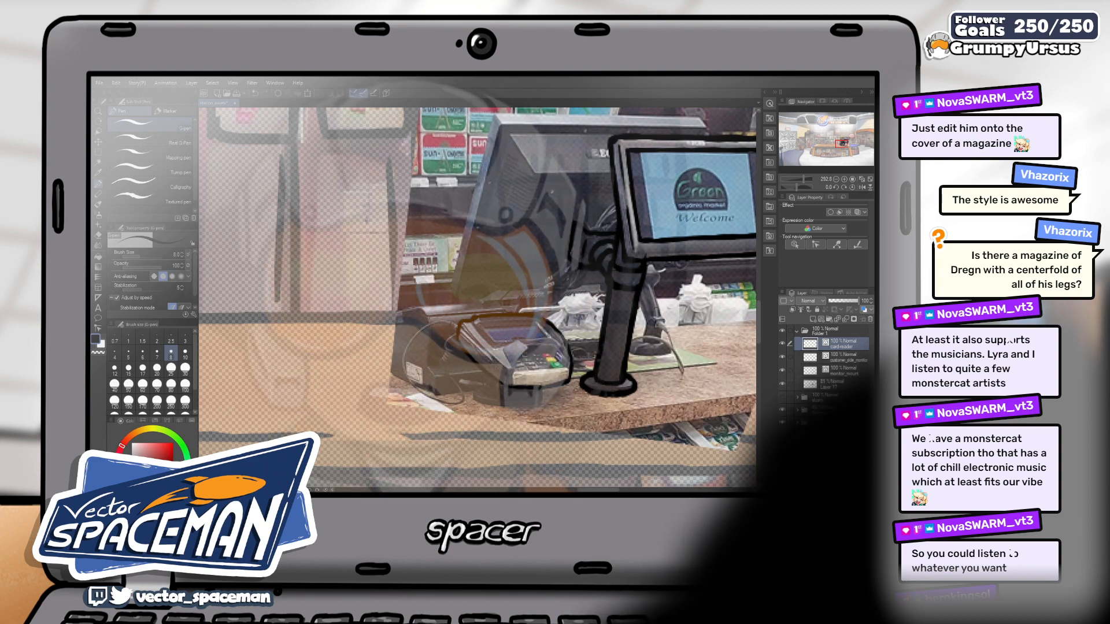
scroll(466, 335, "up", 5)
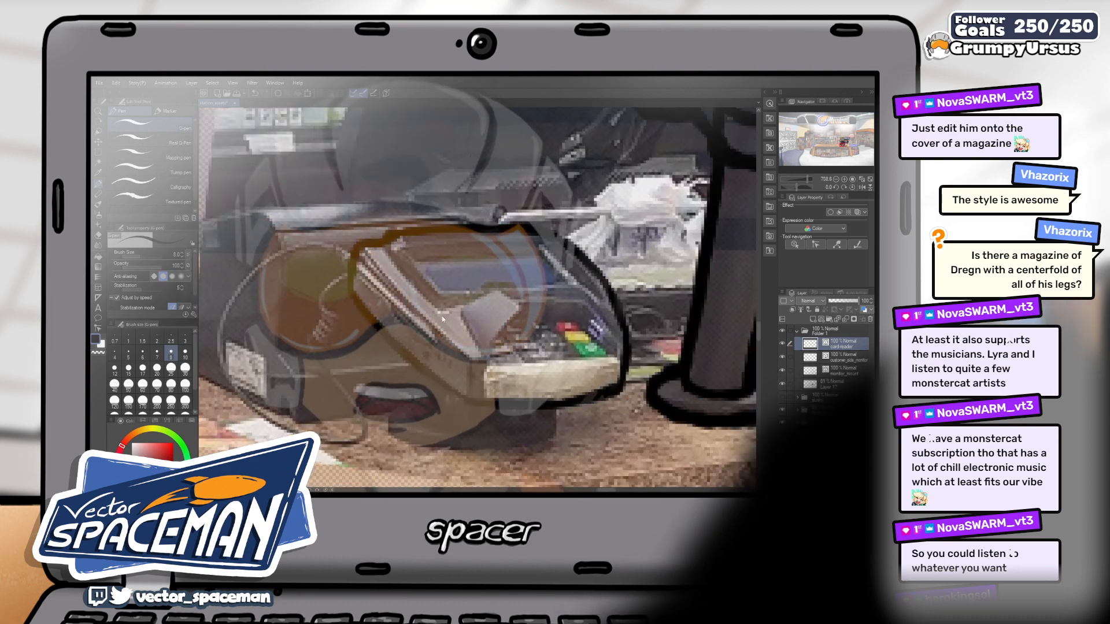
scroll(437, 315, "down", 1)
scroll(424, 317, "up", 2)
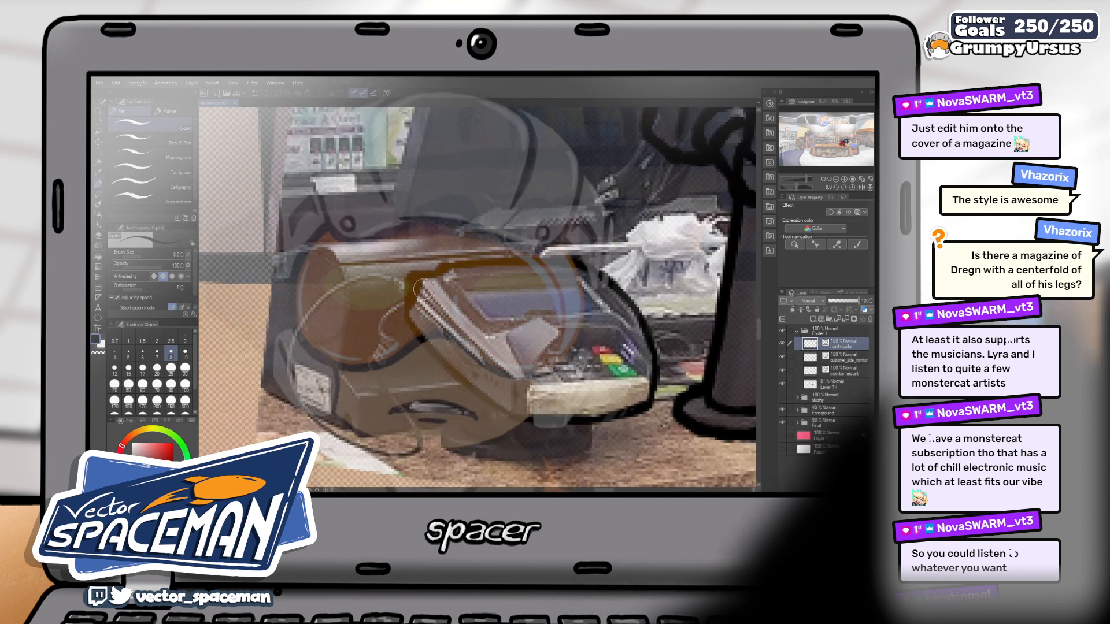
- Complete the card reader's outer outline along its slanted left side and lower front edge
left_click_drag(410, 286, 410, 318)
left_click_drag(444, 357, 366, 314)
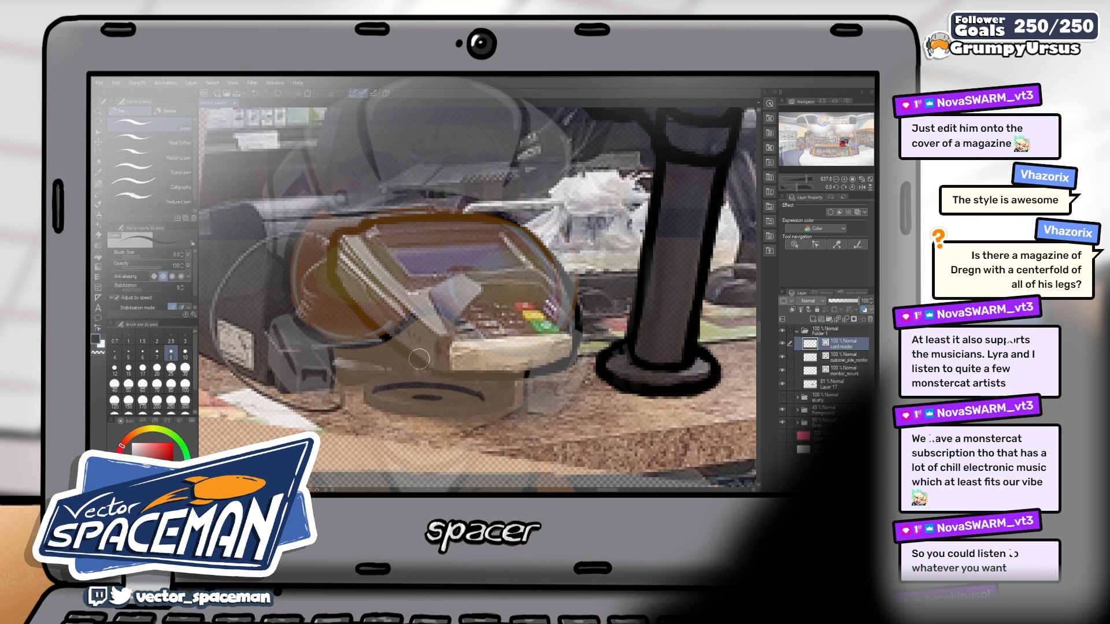
left_click_drag(475, 368, 523, 311)
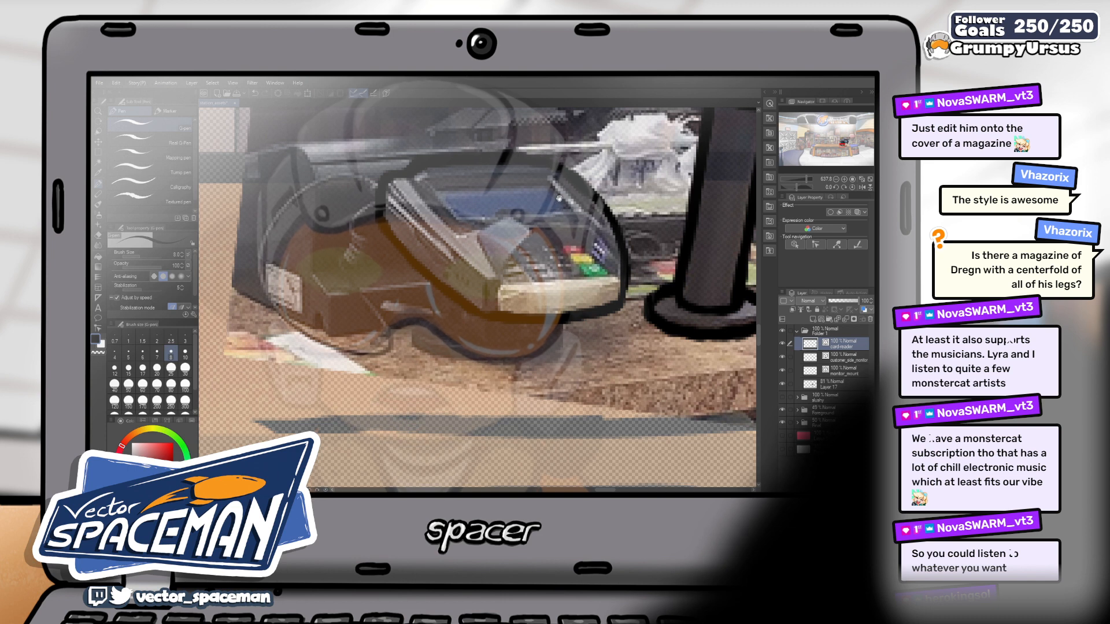
left_click_drag(492, 156, 499, 146)
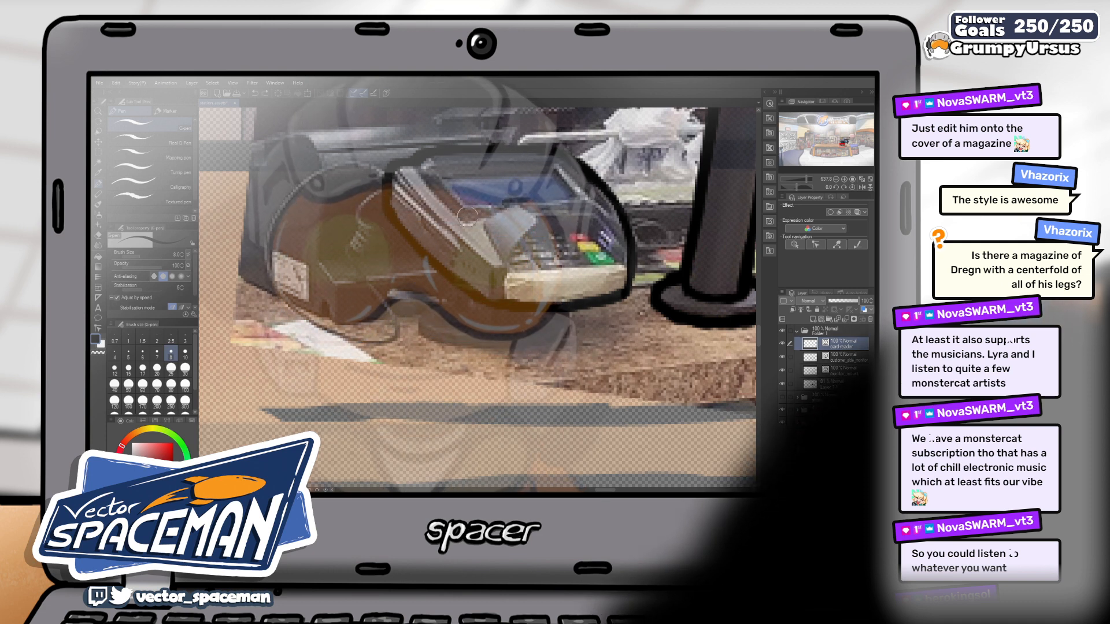
- Trace the card reader's inner details: the screen frame, the side ridges, the paper slip and the keypad panel
left_click_drag(468, 217, 442, 206)
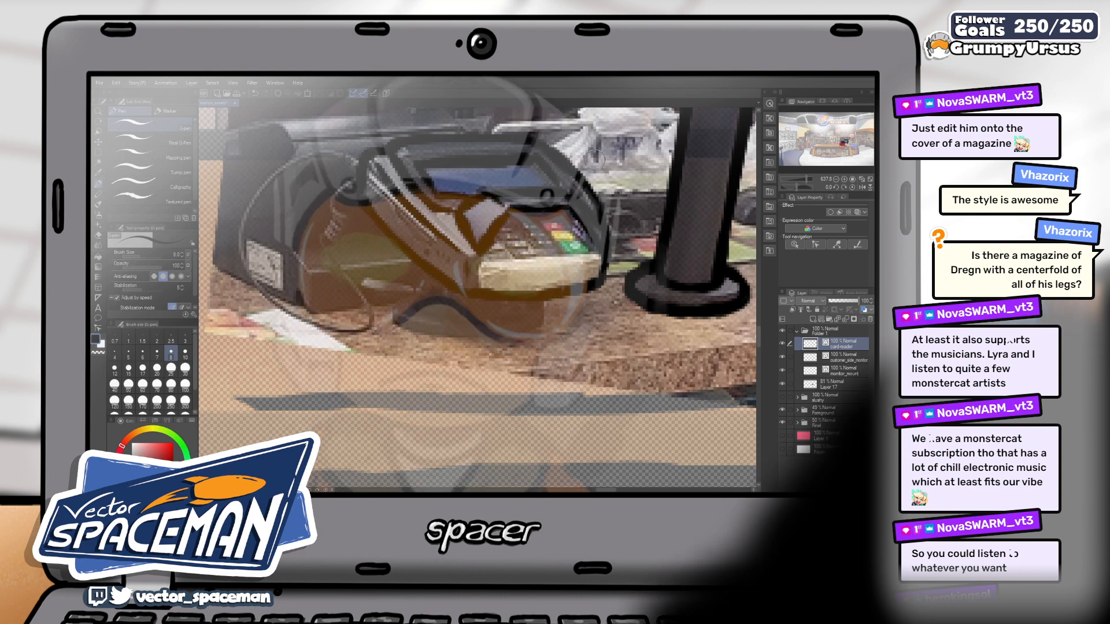
left_click_drag(577, 187, 561, 148)
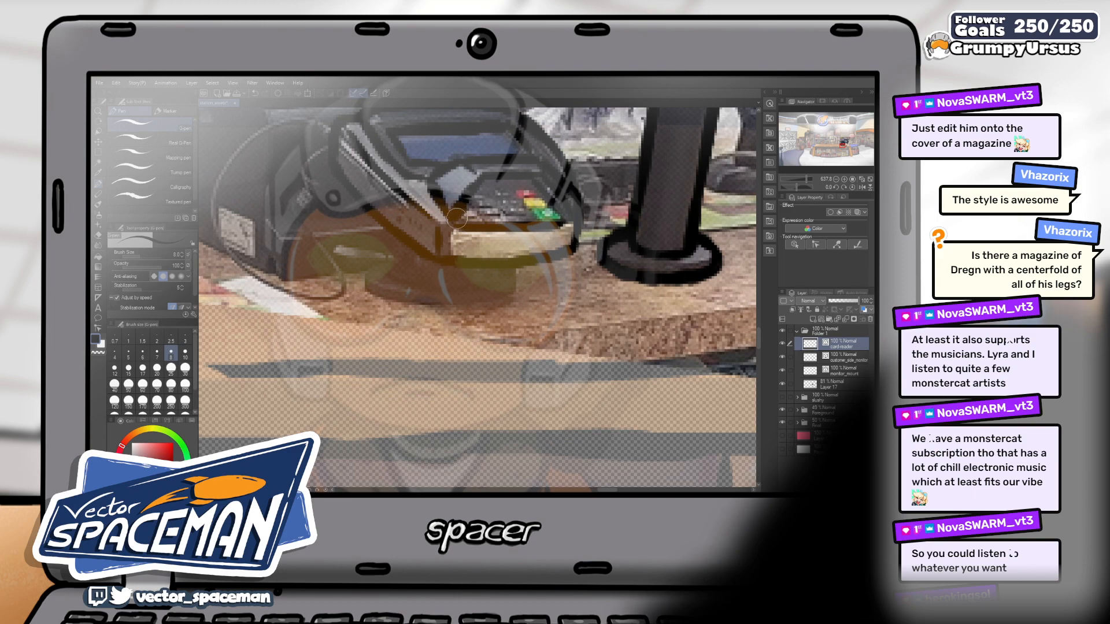
left_click_drag(555, 176, 529, 229)
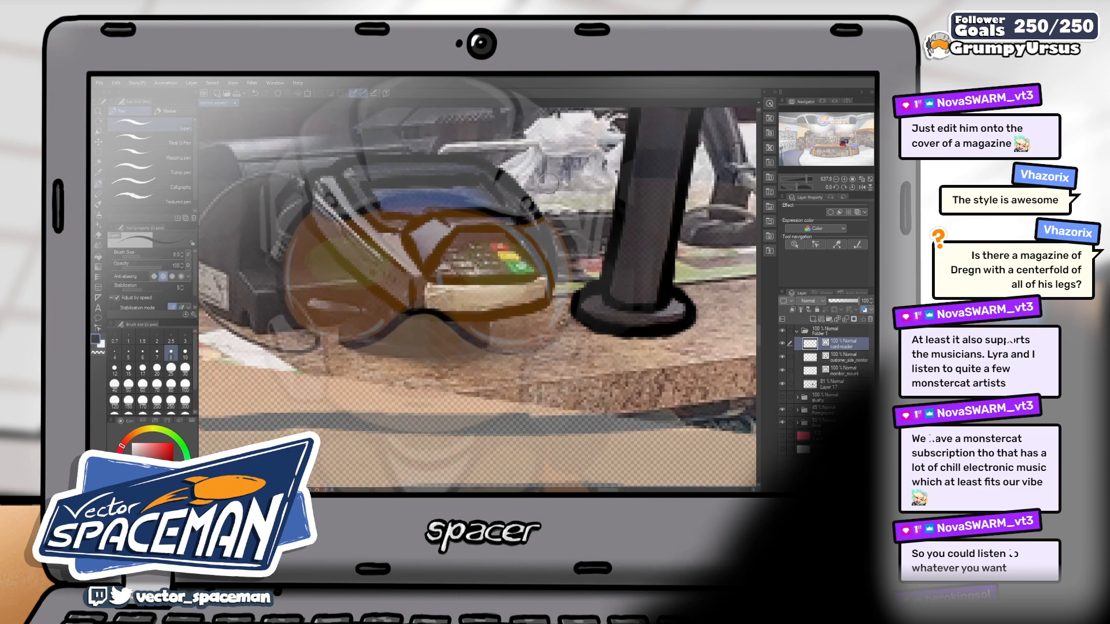
- Trace the short stand and round base underneath the card reader
scroll(529, 229, "down", 2)
scroll(529, 229, "down", 5)
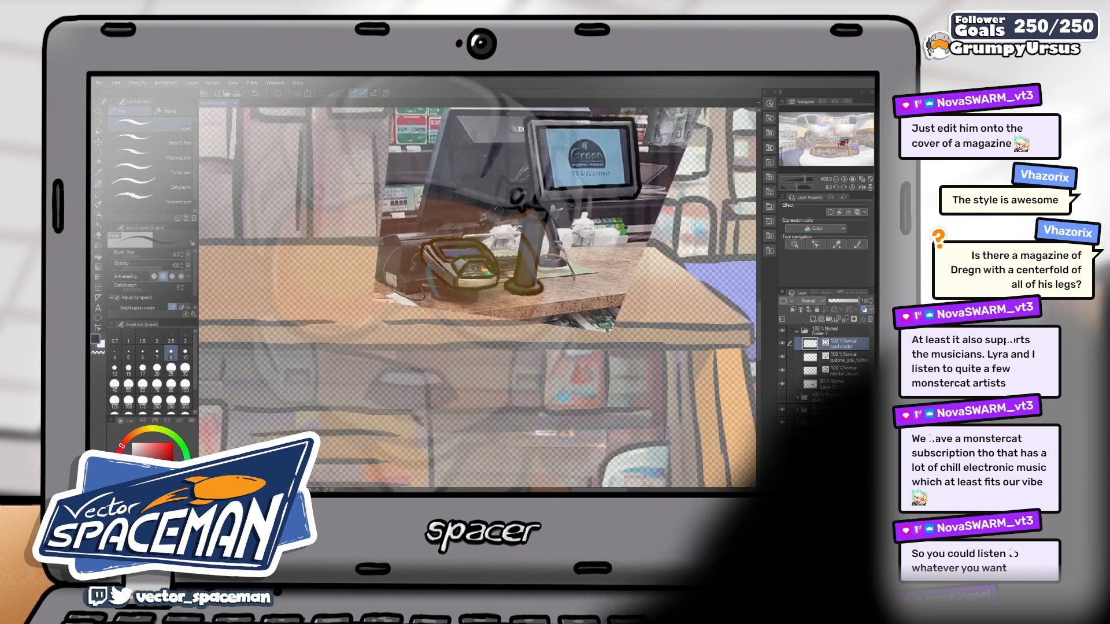
scroll(443, 272, "up", 5)
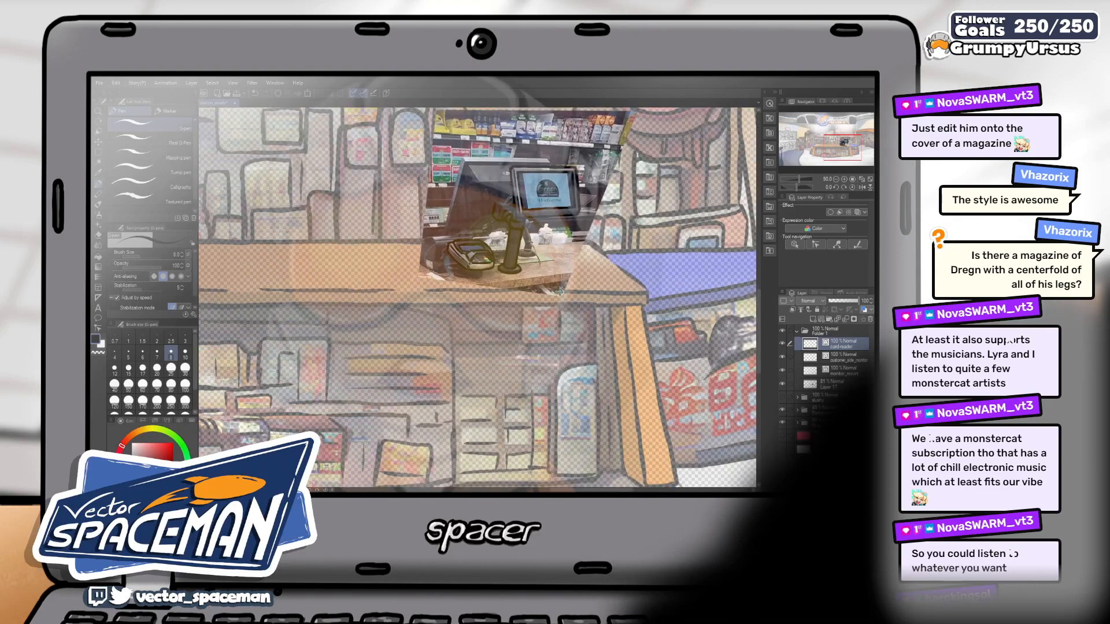
scroll(464, 256, "up", 2)
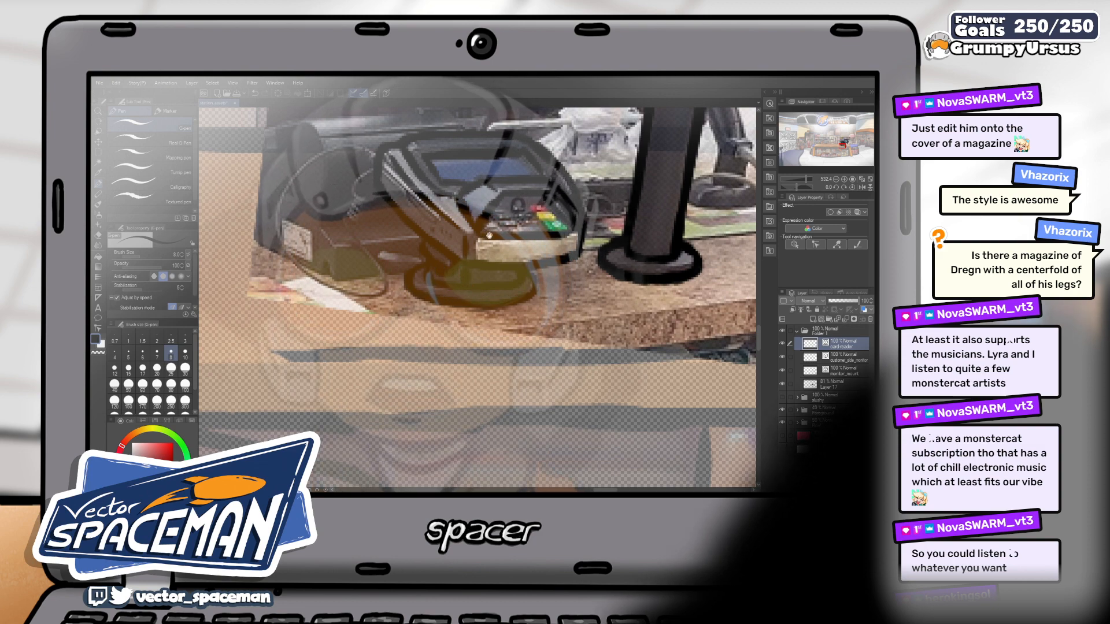
- Draw the small buttons on the card reader's keypad, undoing a stray stroke
scroll(521, 270, "up", 2)
left_click_drag(595, 278, 569, 253)
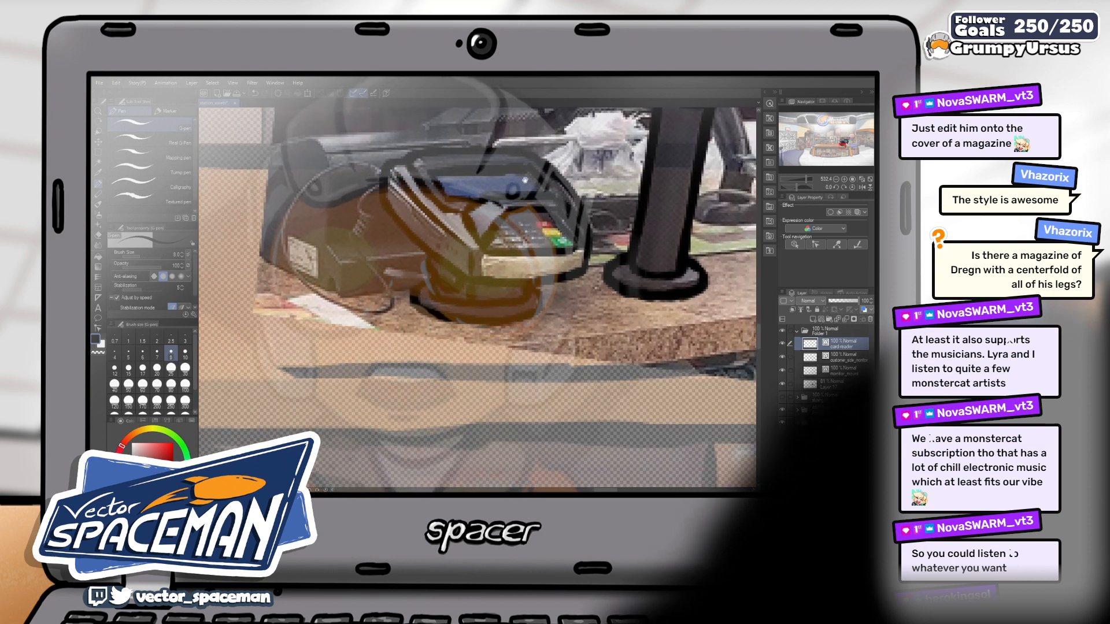
left_click_drag(510, 192, 507, 182)
scroll(518, 228, "up", 3)
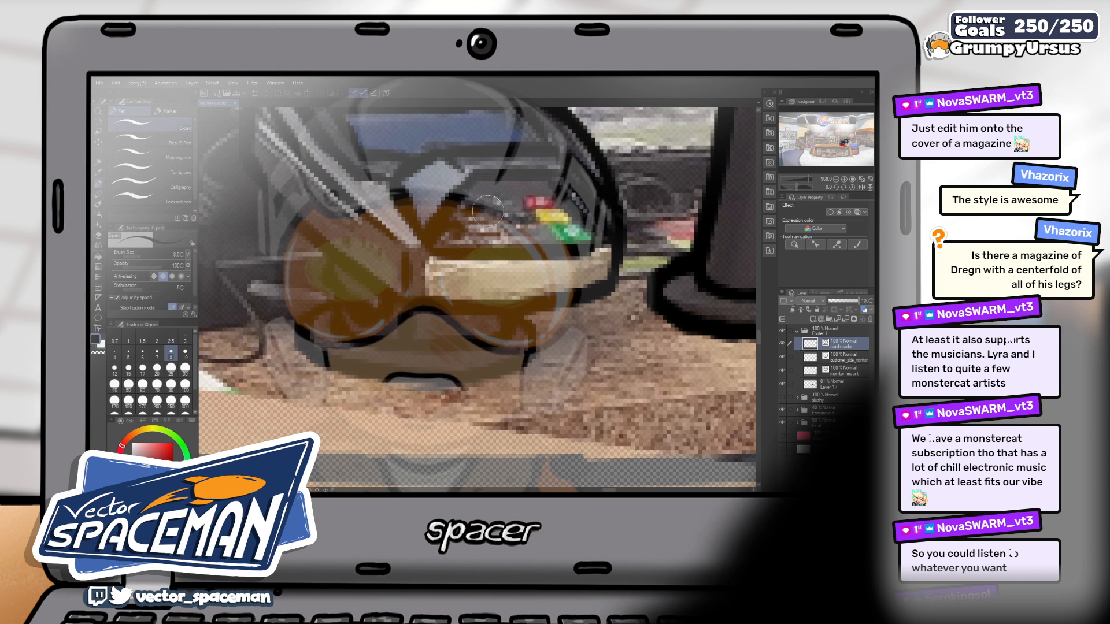
scroll(545, 197, "down", 3)
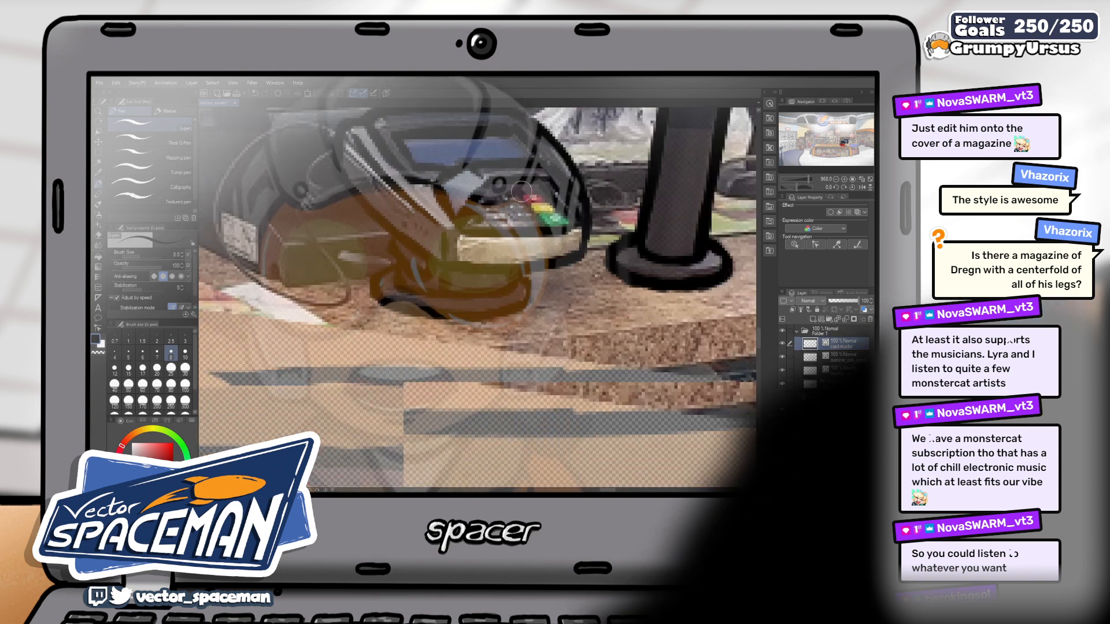
key("ctrl+z")
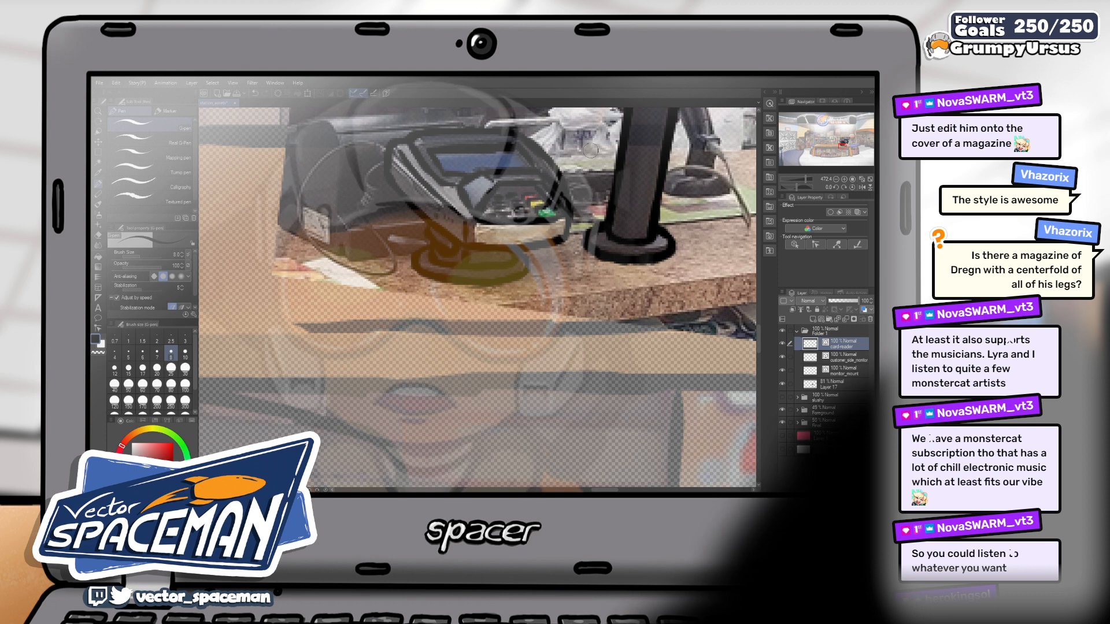
scroll(590, 150, "down", 4)
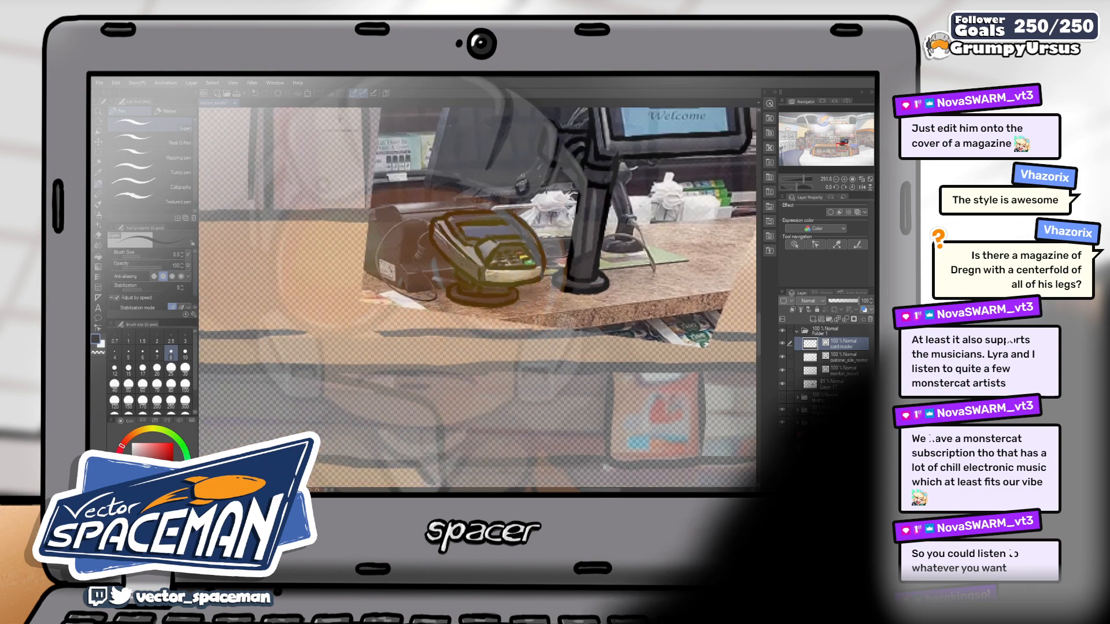
- Add a new vector layer above the card reader layer and name it card-reader-pen
scroll(741, 318, "up", 5)
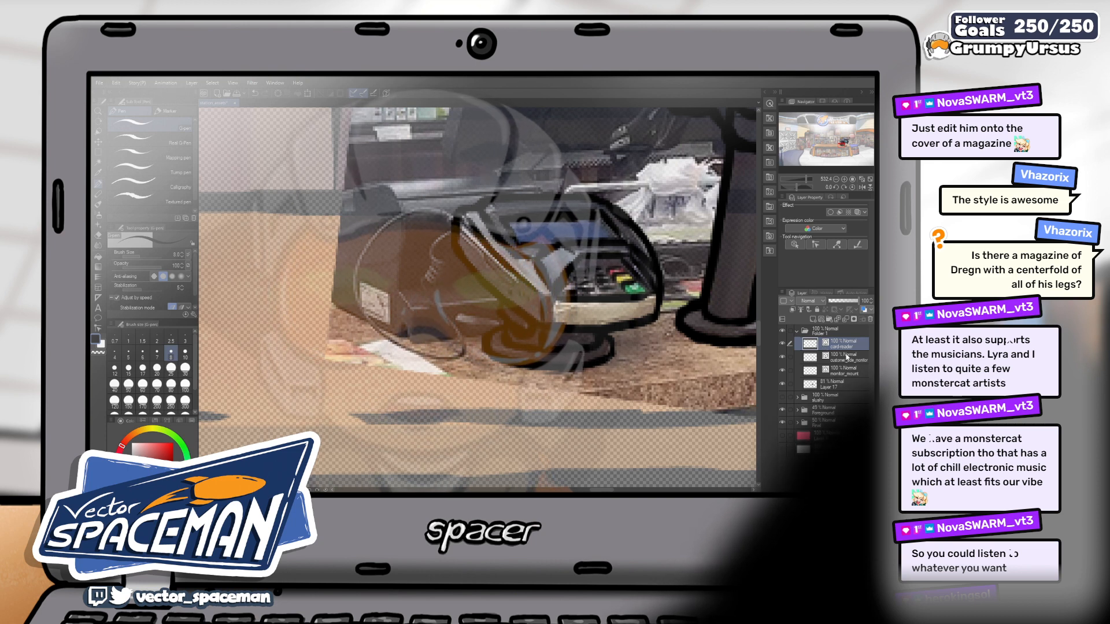
left_click(826, 322)
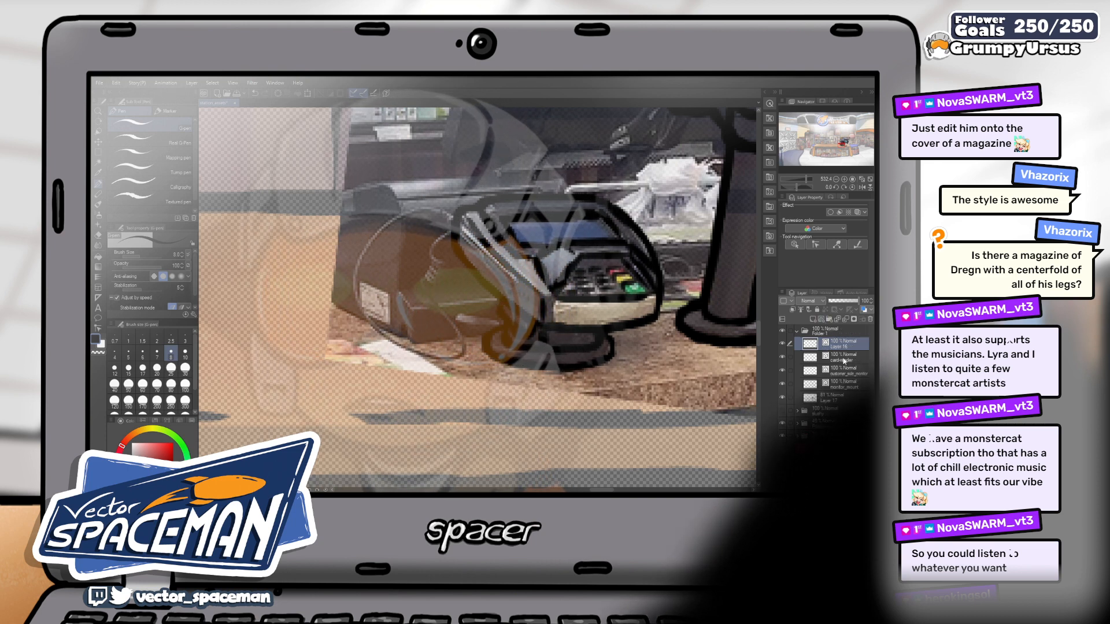
double_click(834, 346)
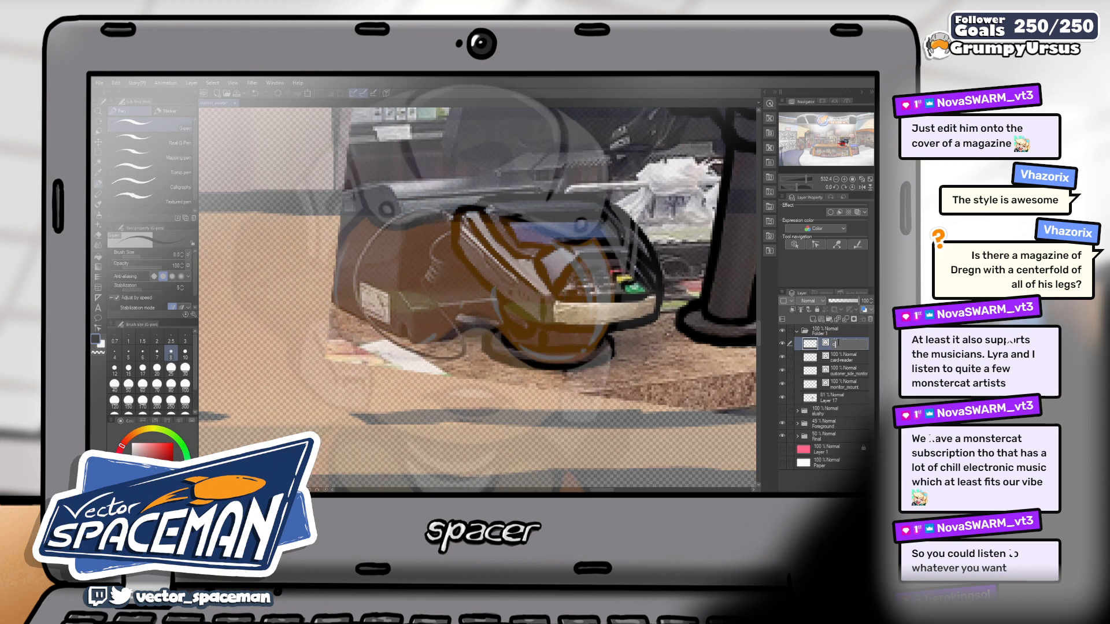
type("card-reader")
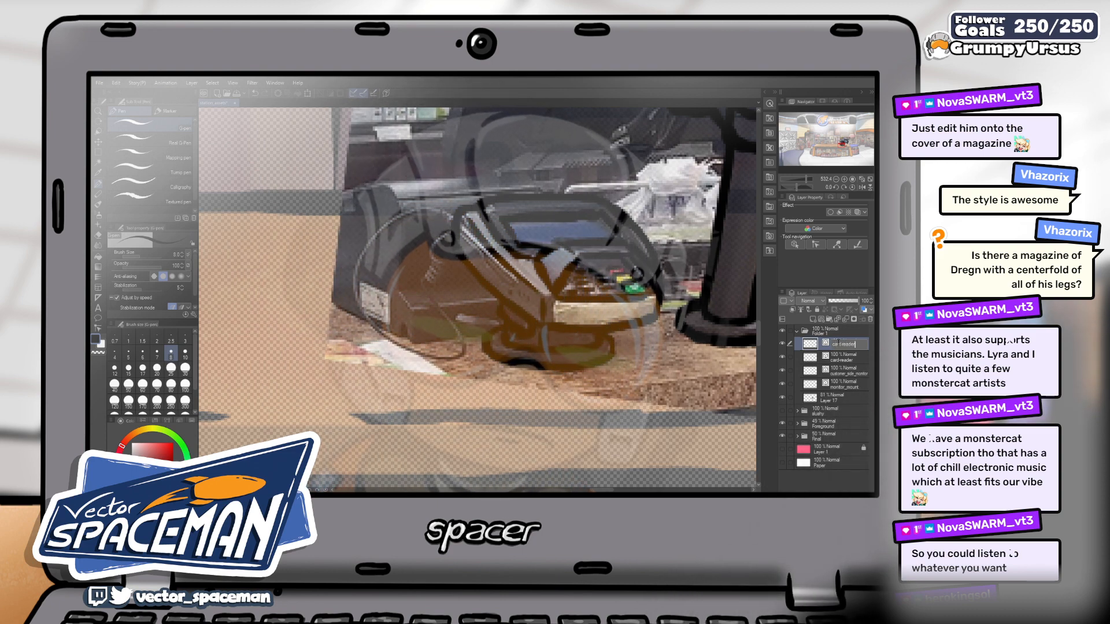
type("-pen")
key("Return")
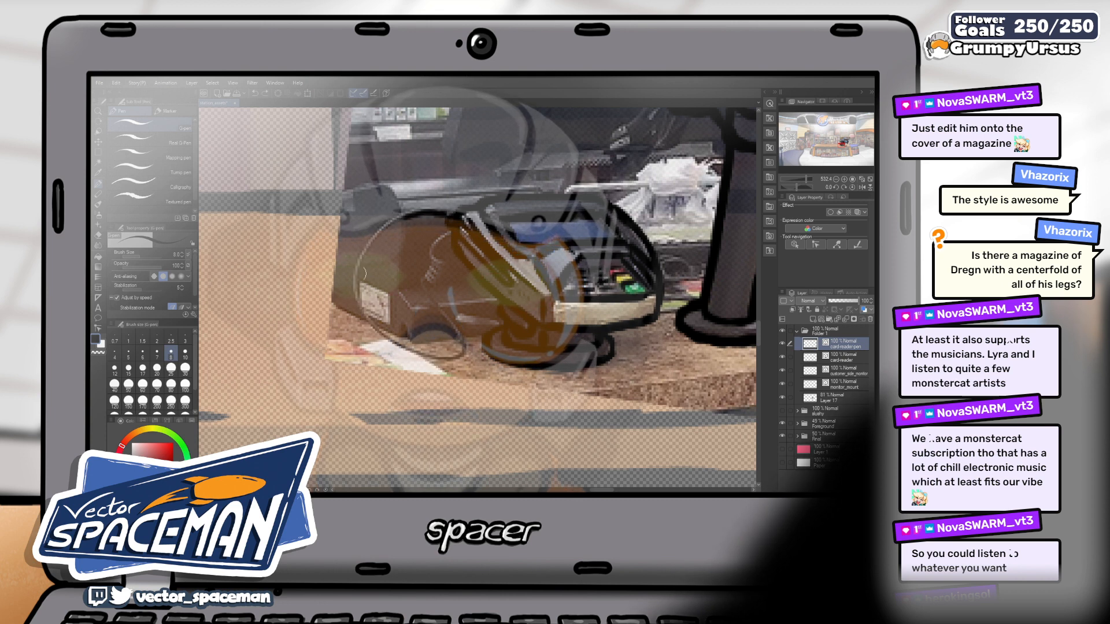
- Trace the looping pen cord beside the card reader on the card-reader-pen layer using a smaller brush size
left_click(146, 358)
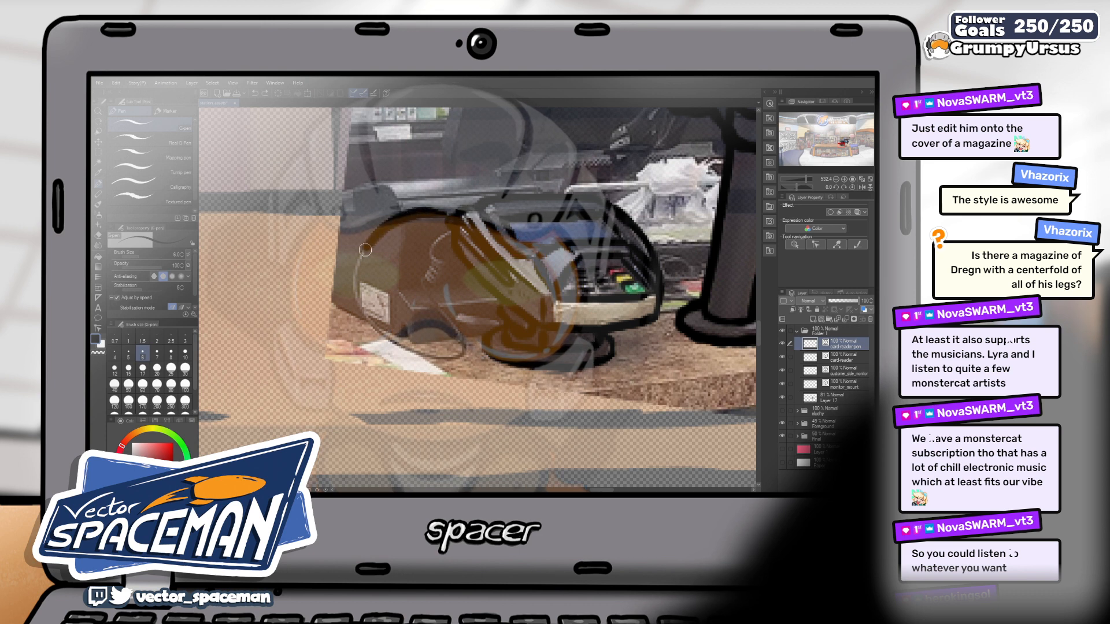
left_click_drag(374, 324, 404, 344)
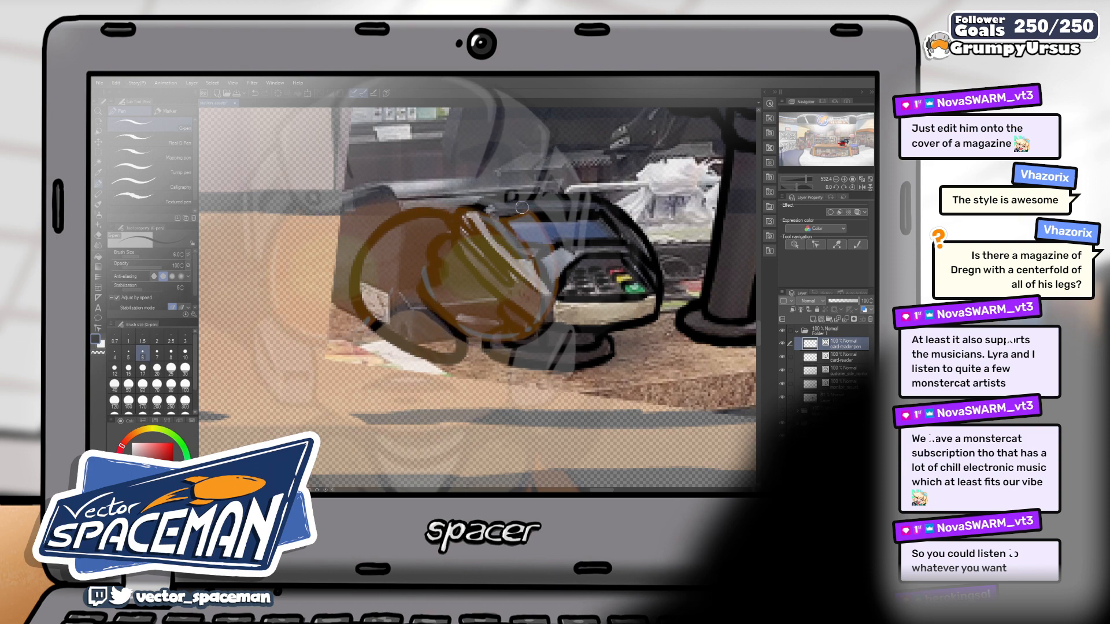
scroll(522, 207, "down", 5)
scroll(588, 209, "down", 4)
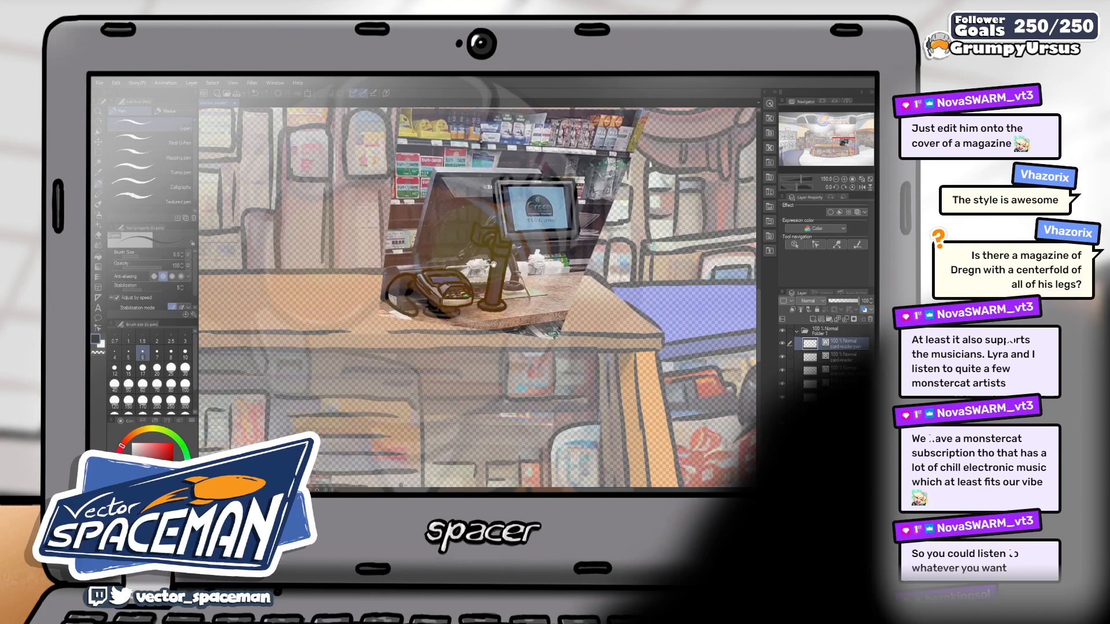
scroll(458, 278, "up", 5)
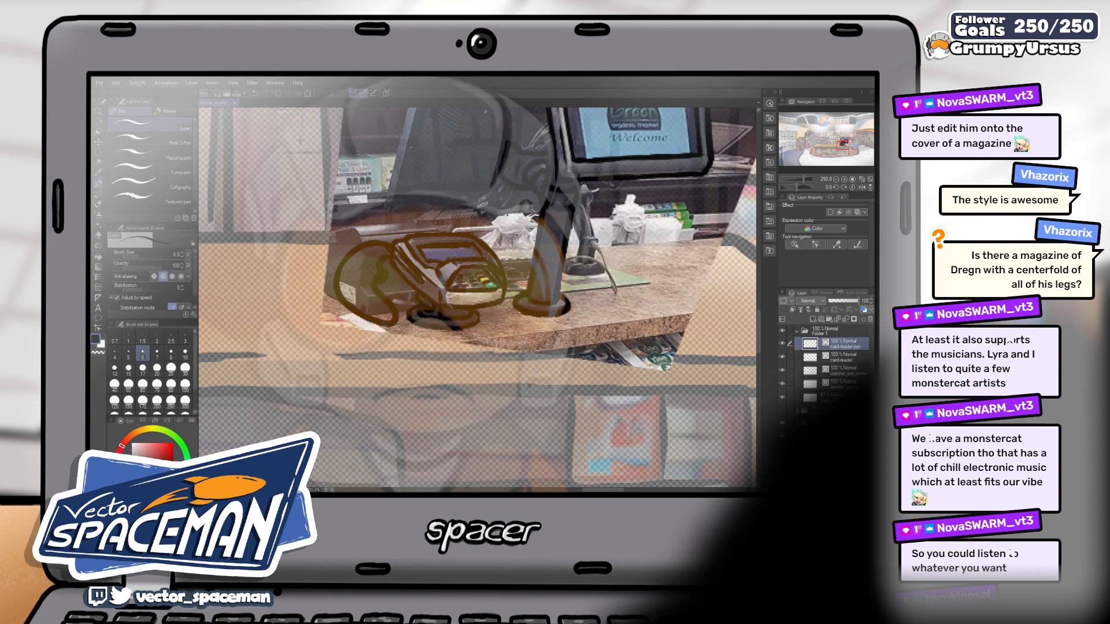
- Add a new vector layer directly above the customer-side monitor layer and name it receipt-printer
mouse_move(454, 197)
left_mouse_down()
mouse_move(422, 255)
mouse_move(457, 239)
mouse_move(471, 245)
left_mouse_up()
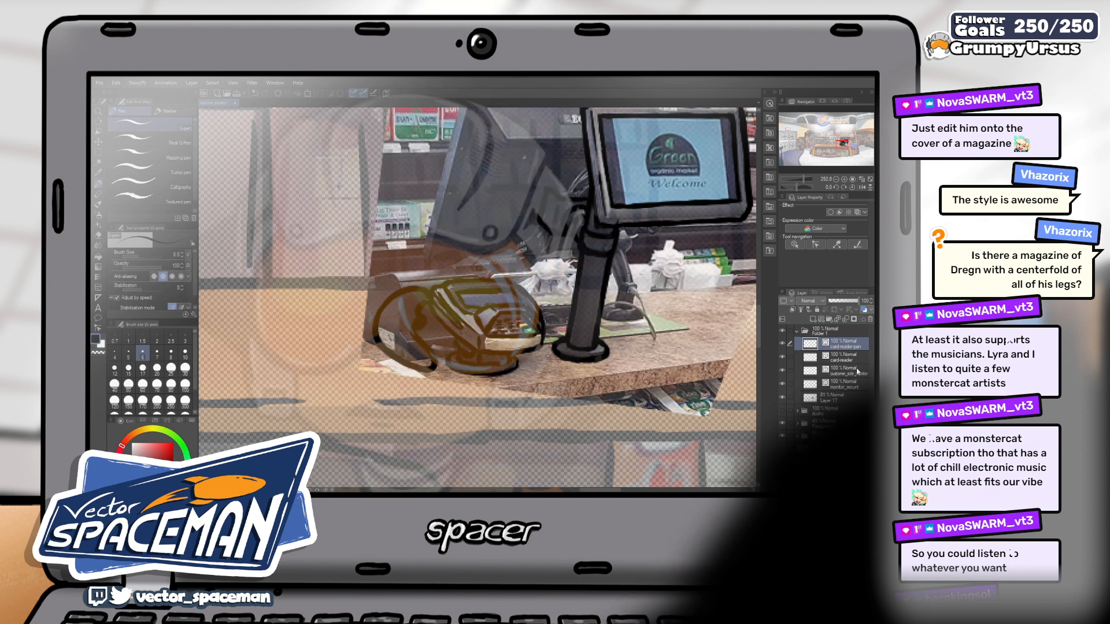
left_click(834, 371)
left_click(838, 319)
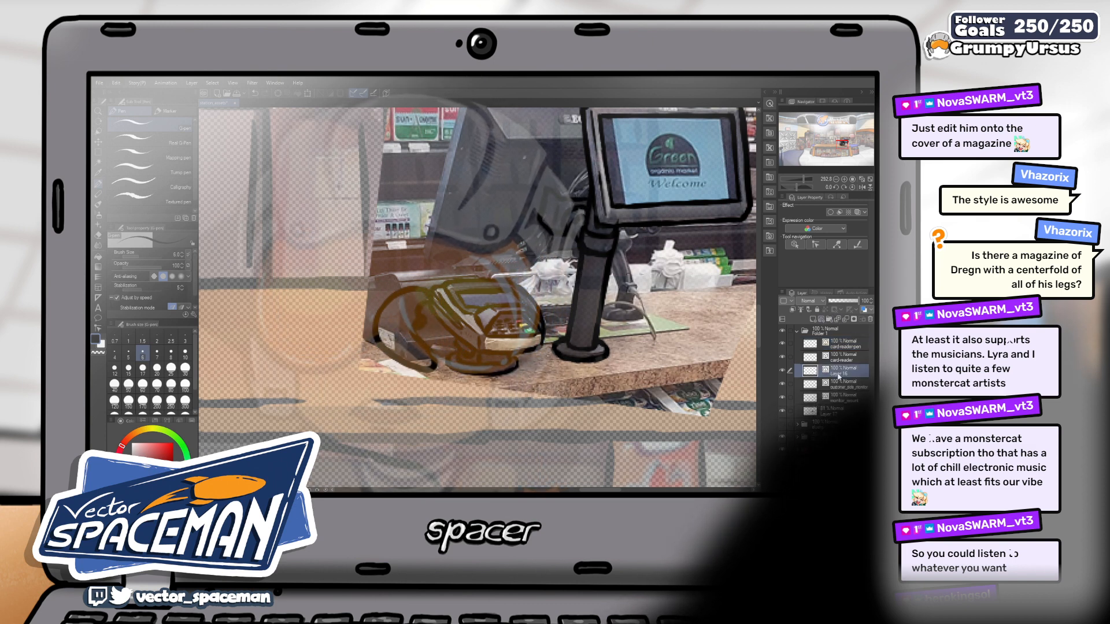
double_click(838, 373)
type("receipt")
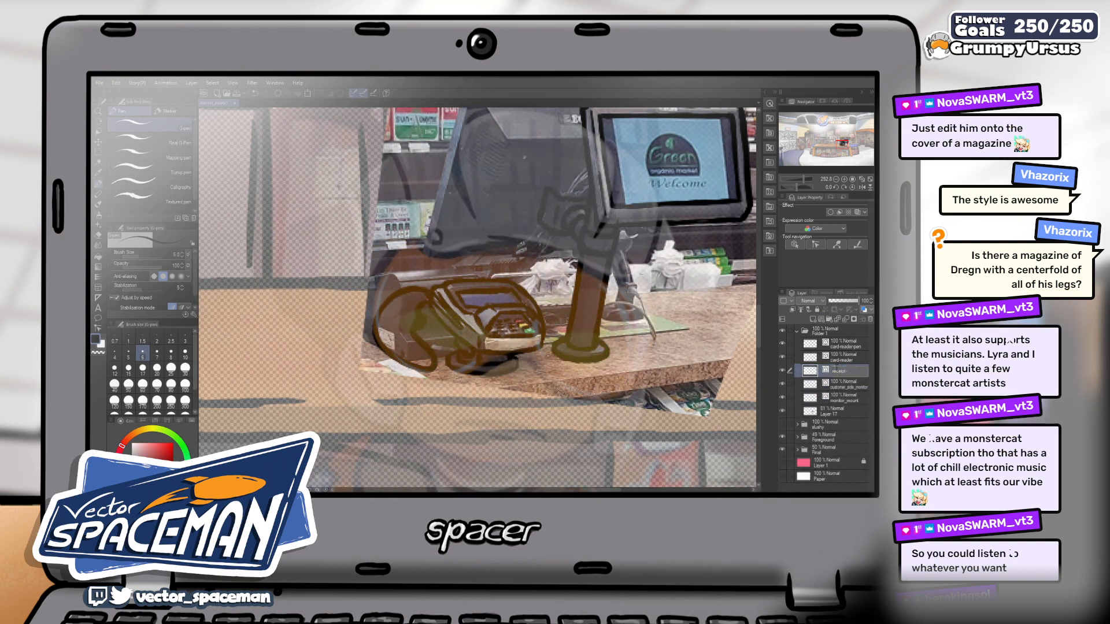
type("-printer")
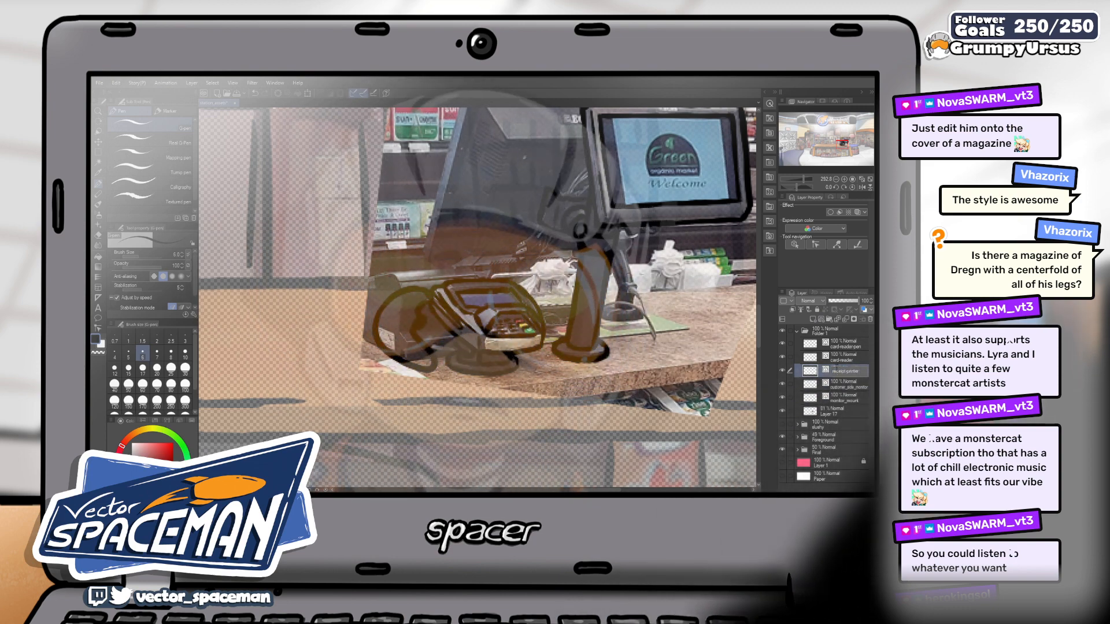
key("Return")
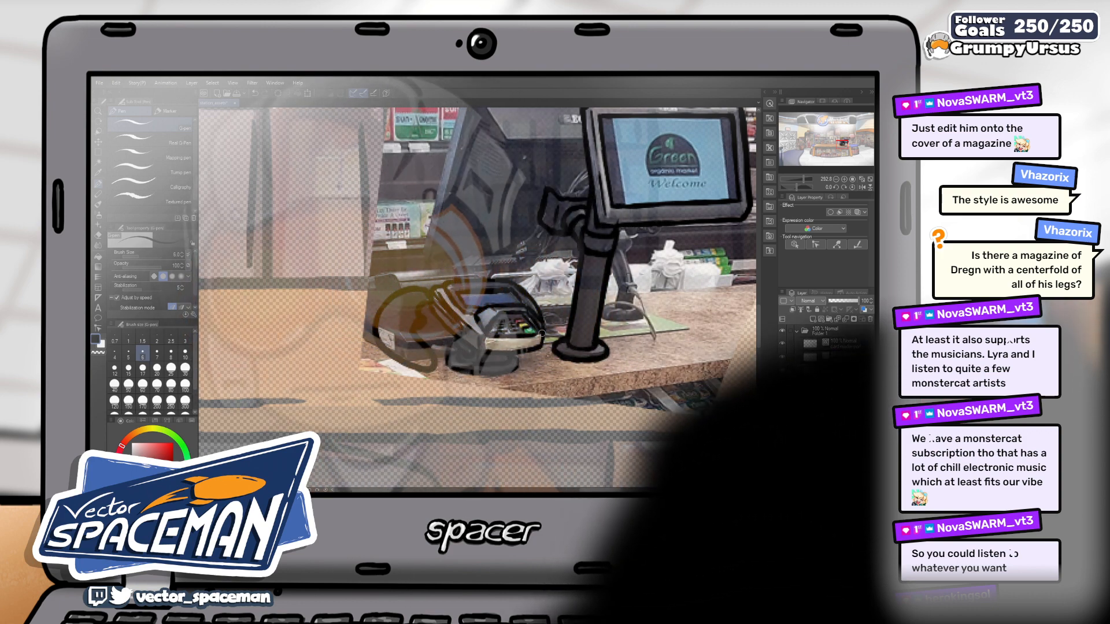
- Trace the receipt printer's rounded body, lid and side edges behind the card reader on the receipt-printer layer
key("p")
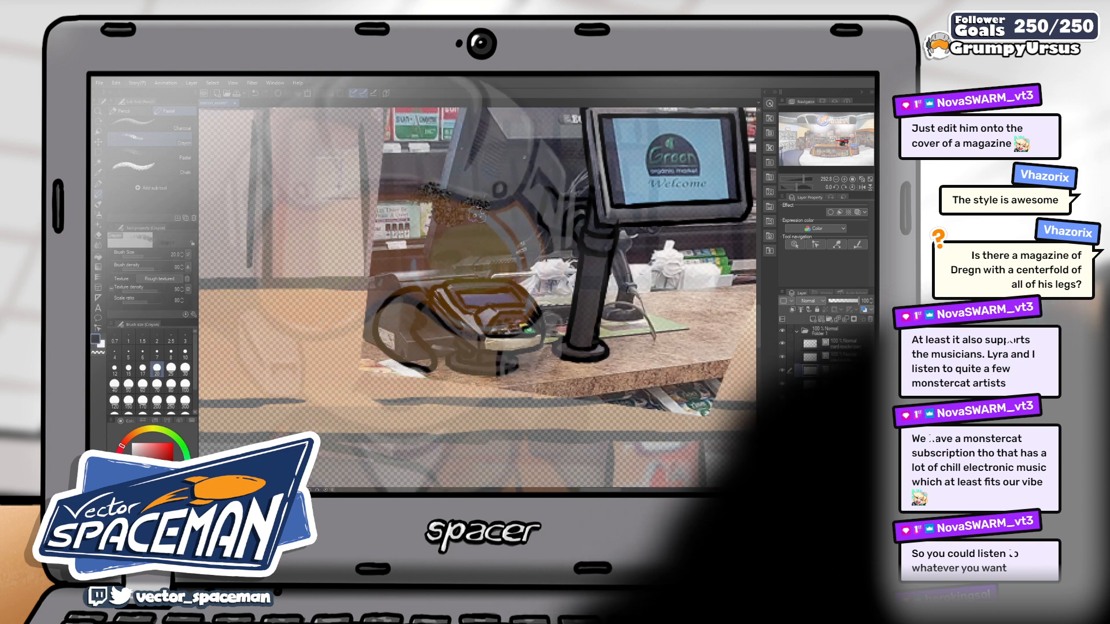
key("p")
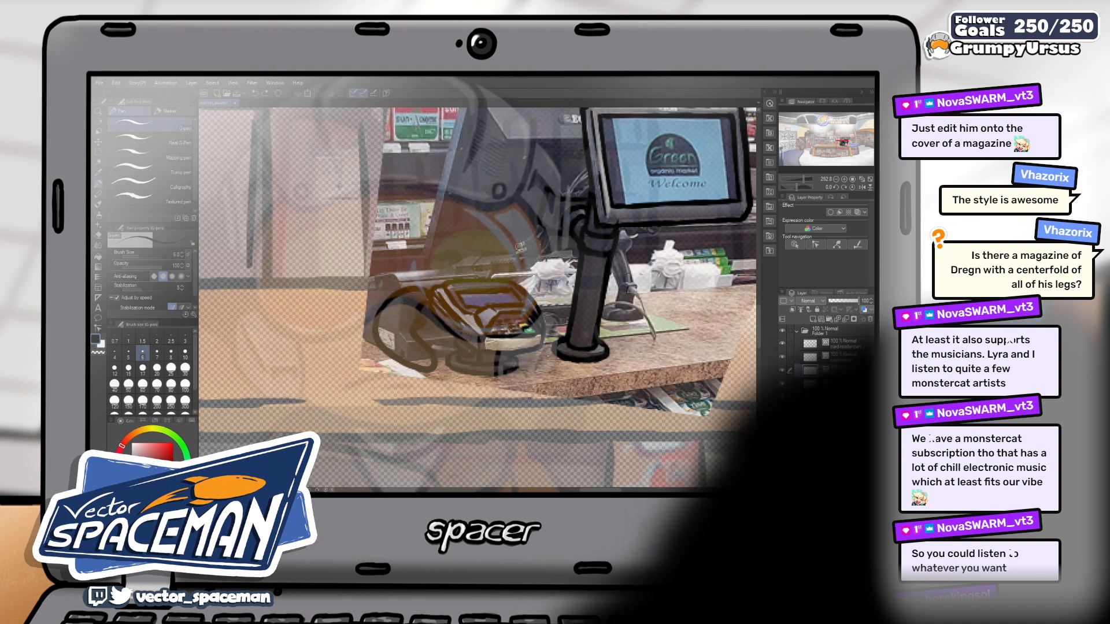
scroll(460, 274, "up", 3)
left_click_drag(433, 330, 506, 301)
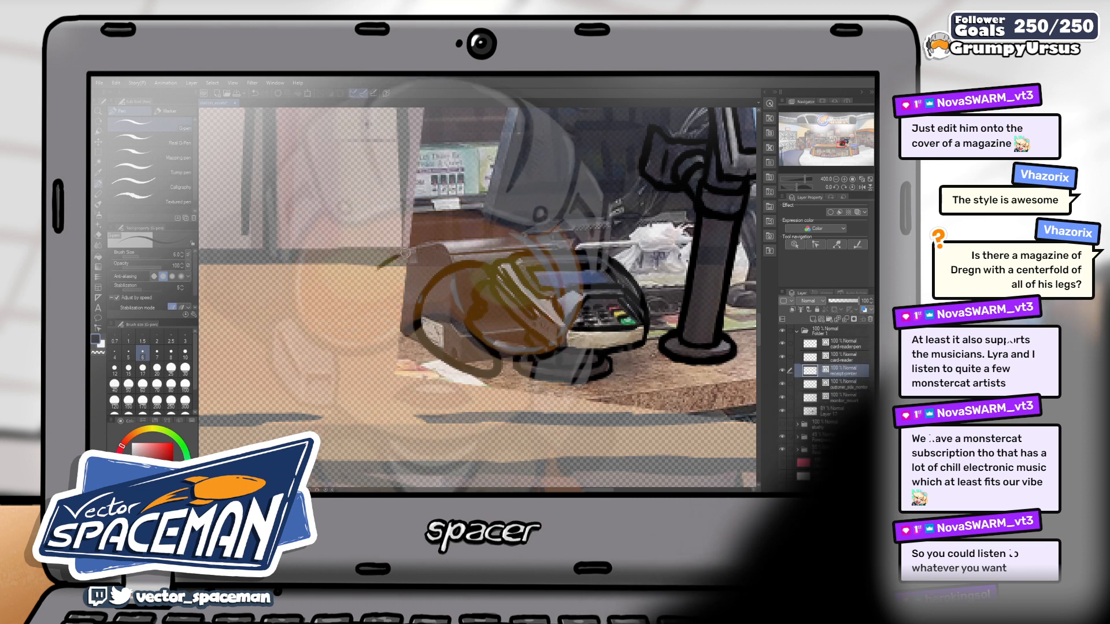
left_click_drag(411, 252, 366, 281)
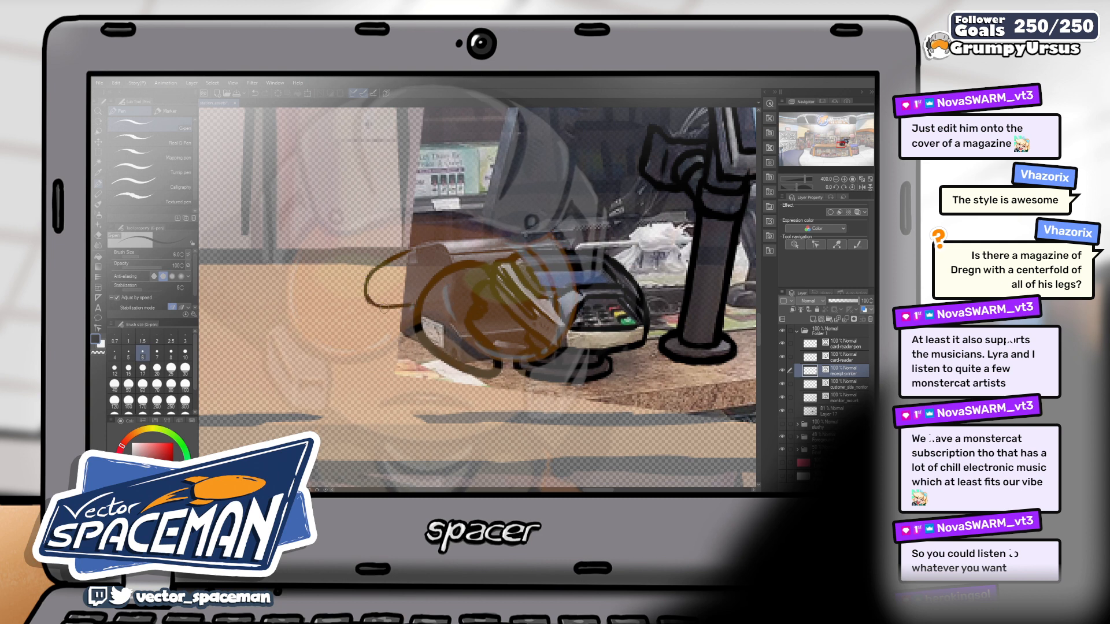
left_click_drag(395, 306, 452, 291)
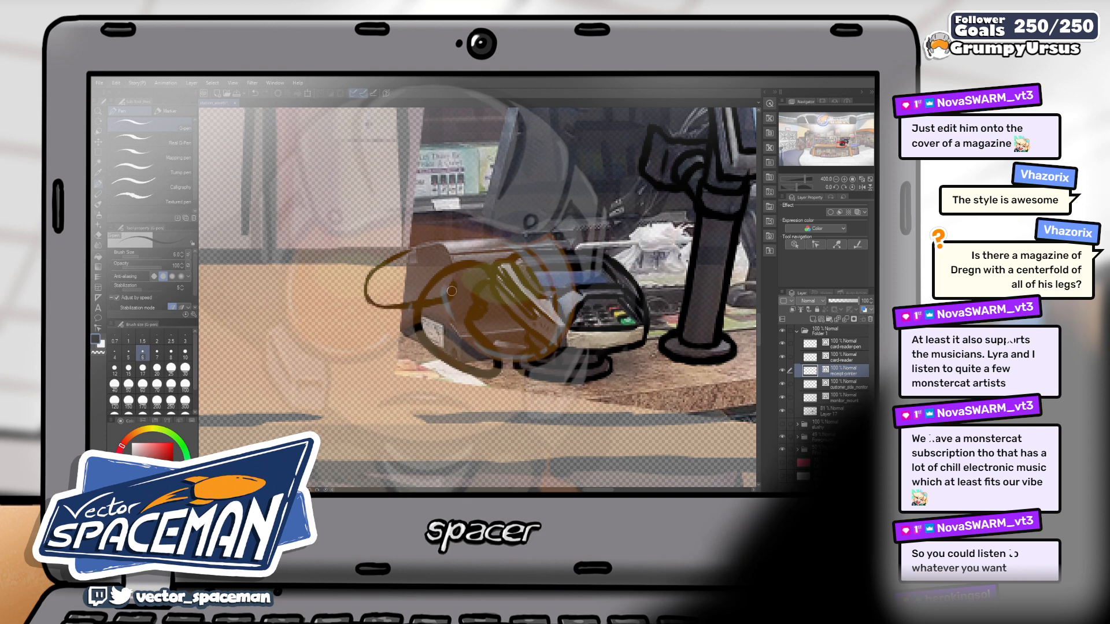
left_click_drag(397, 256, 420, 248)
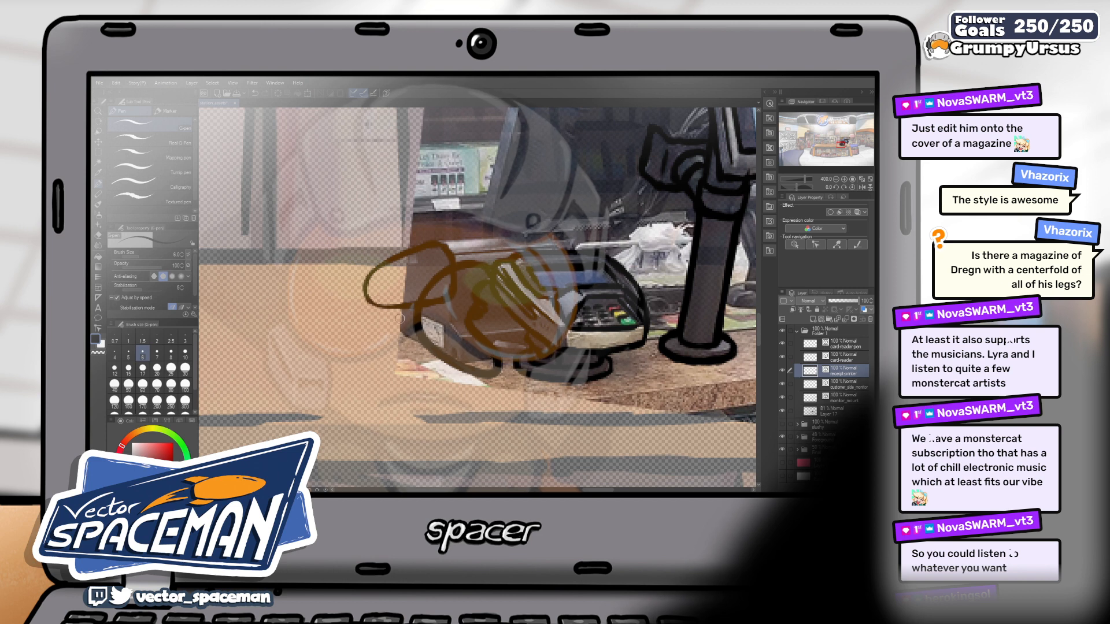
left_click_drag(365, 300, 383, 326)
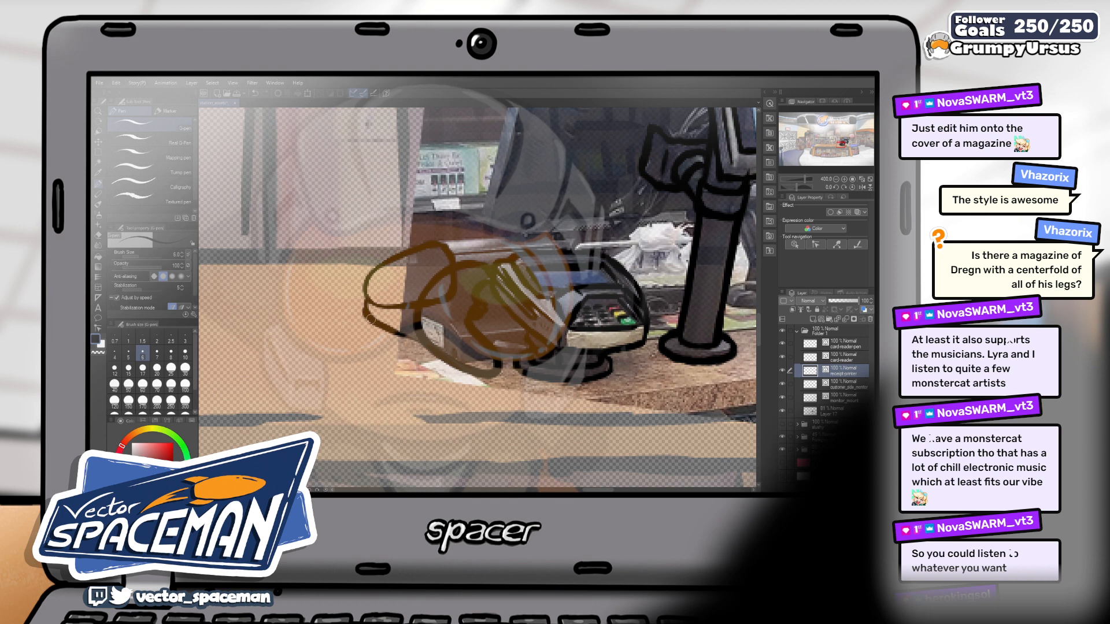
left_click_drag(365, 311, 366, 296)
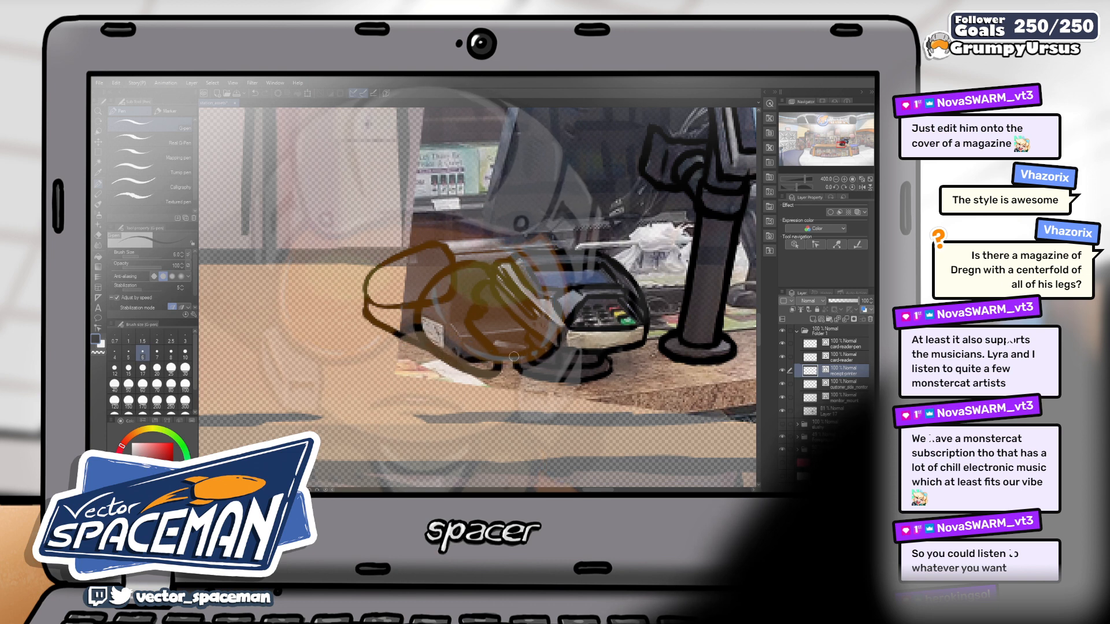
left_click_drag(405, 254, 538, 225)
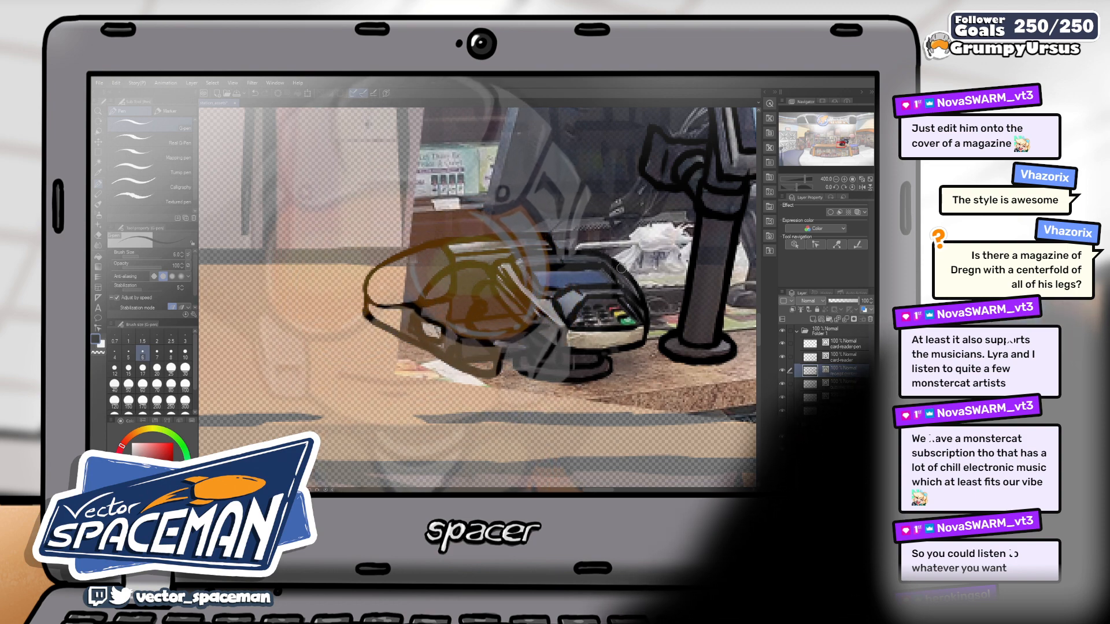
- Add a new vector layer directly above the reference photo layer and name it main-monitor
mouse_move(734, 237)
left_mouse_down()
mouse_move(625, 277)
mouse_move(612, 351)
left_mouse_up()
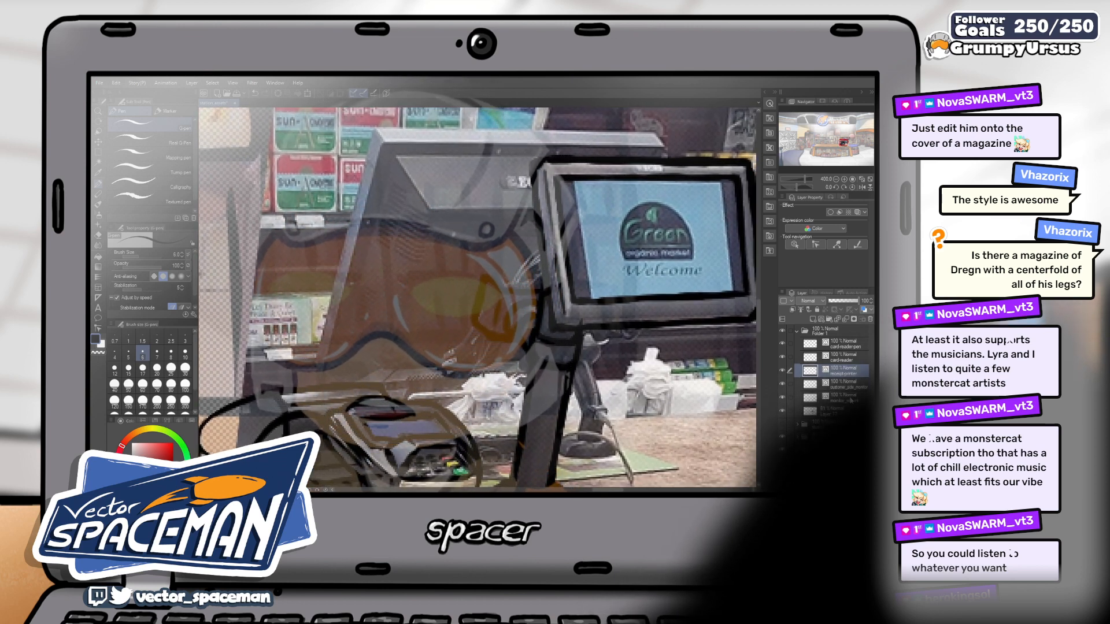
left_click(850, 399)
left_click(844, 411)
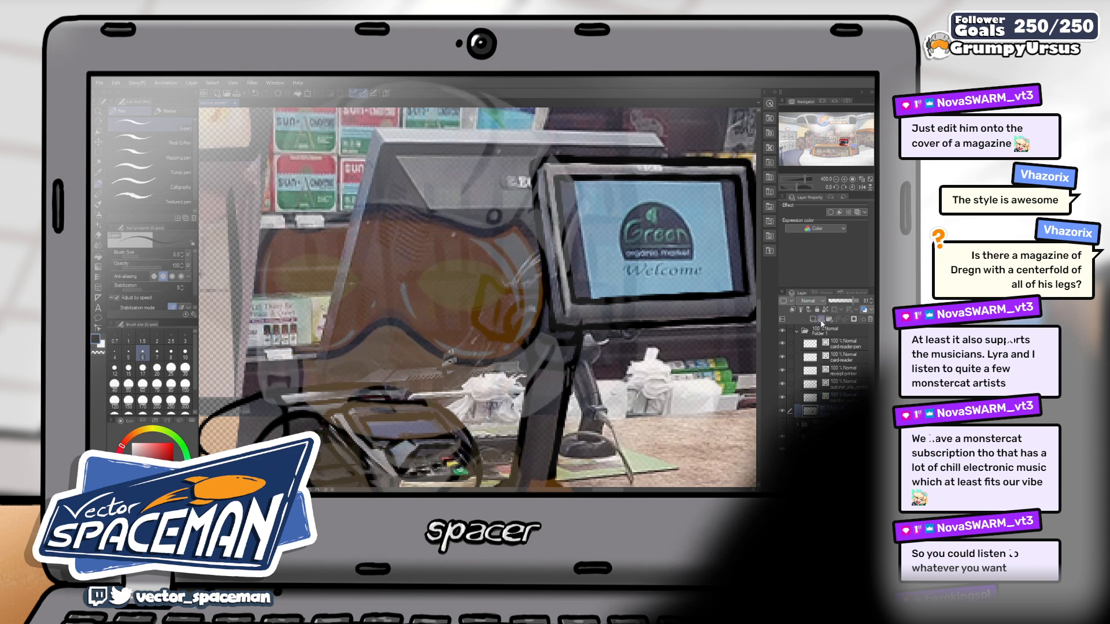
left_click(822, 324)
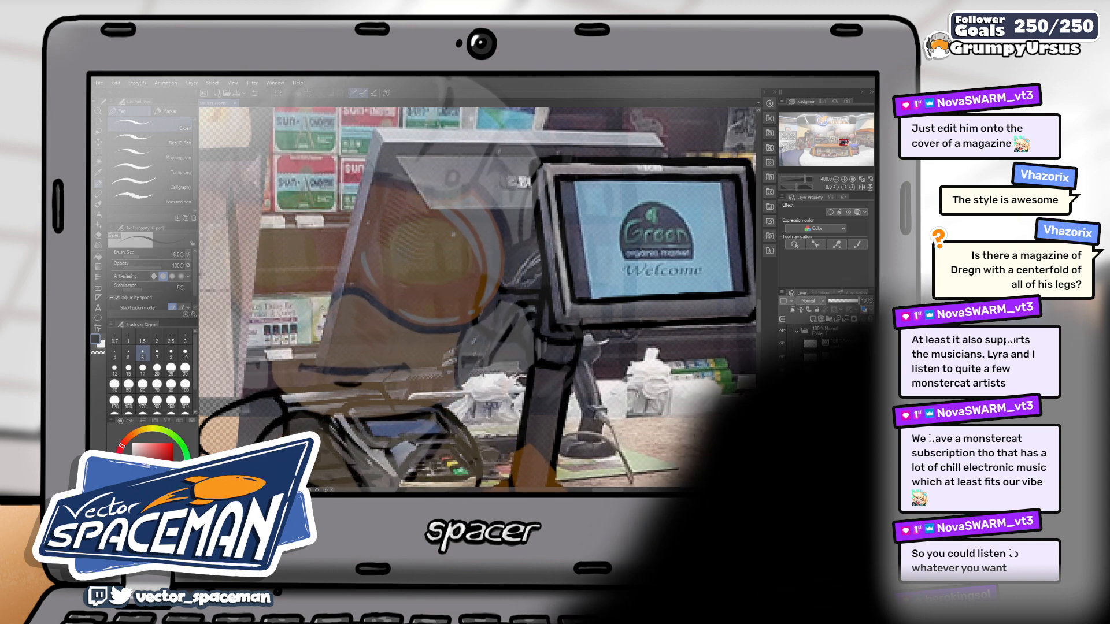
type("main")
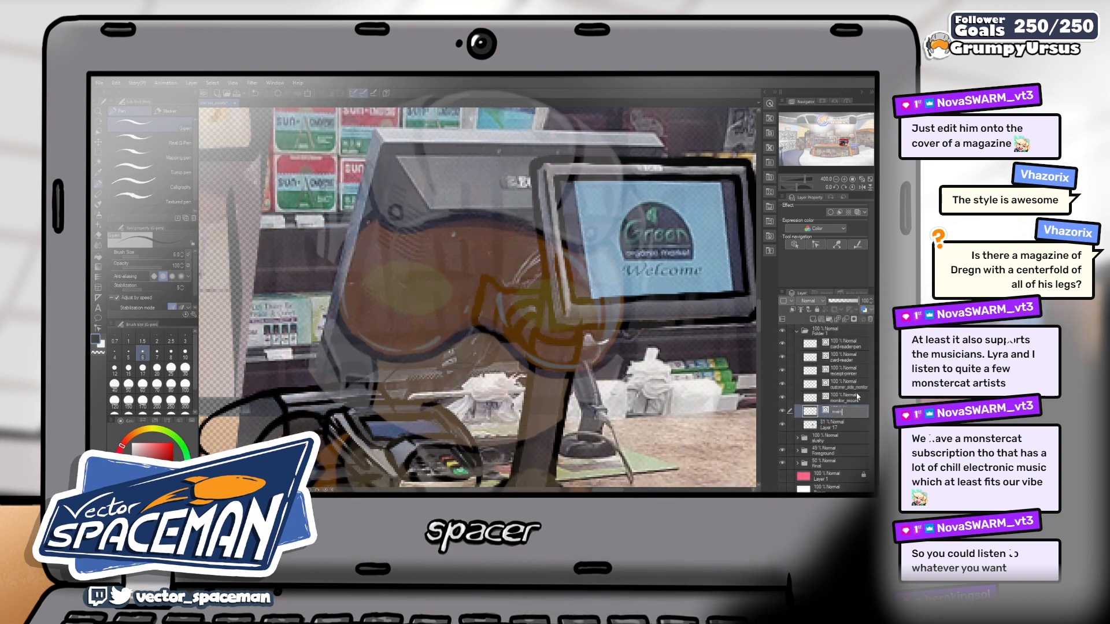
type("-monitor")
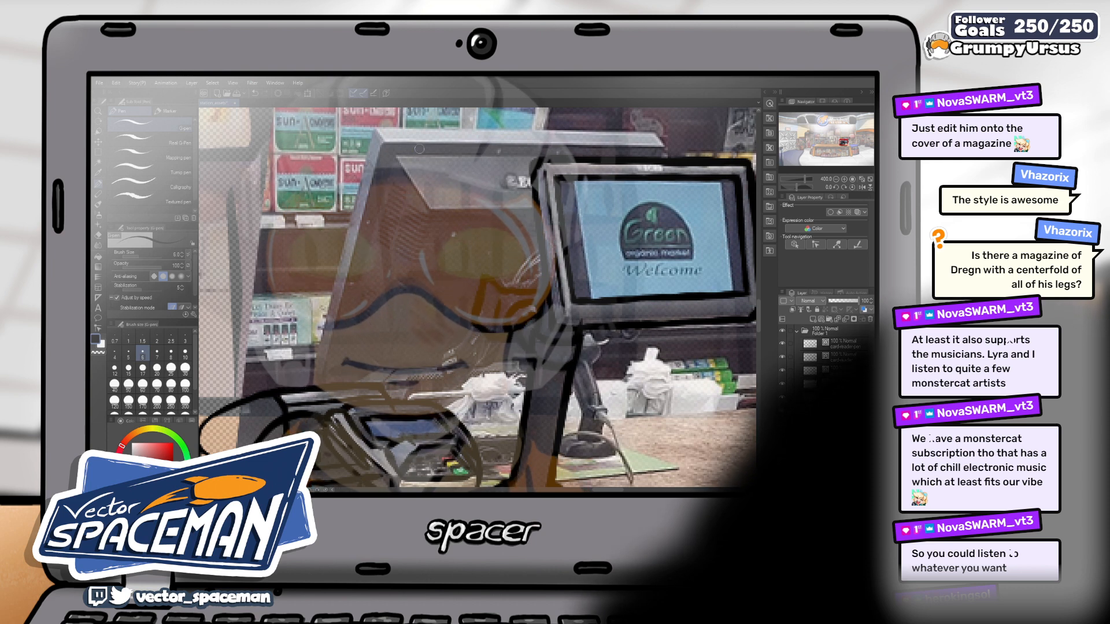
- Trace the outer frame, inset back panel and base of the large main monitor behind the customer display
scroll(429, 131, "up", 1)
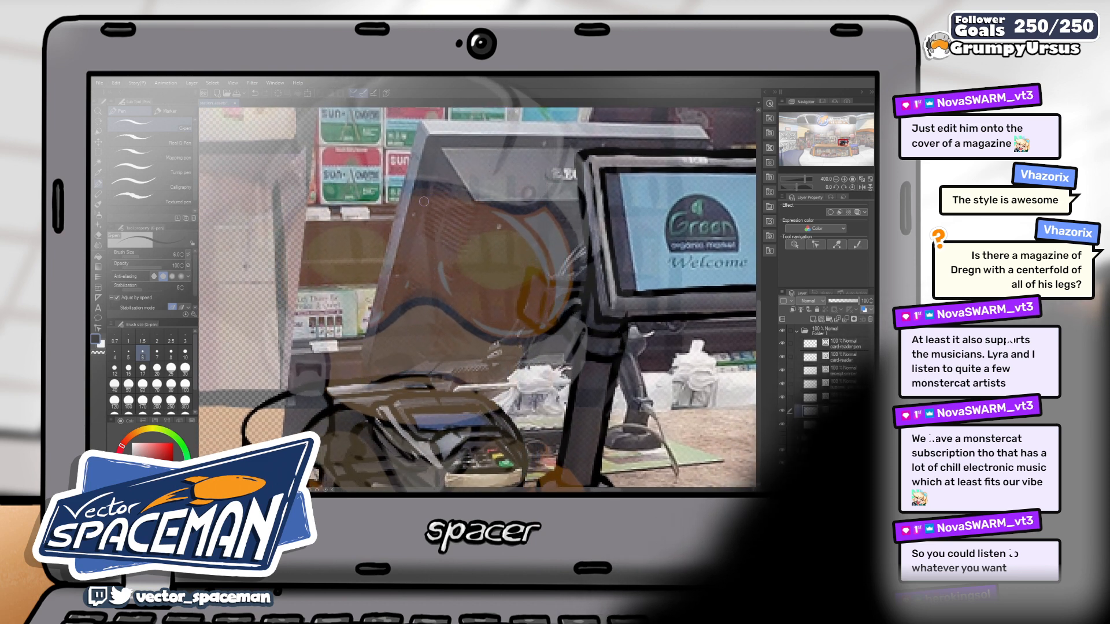
scroll(423, 201, "down", 2)
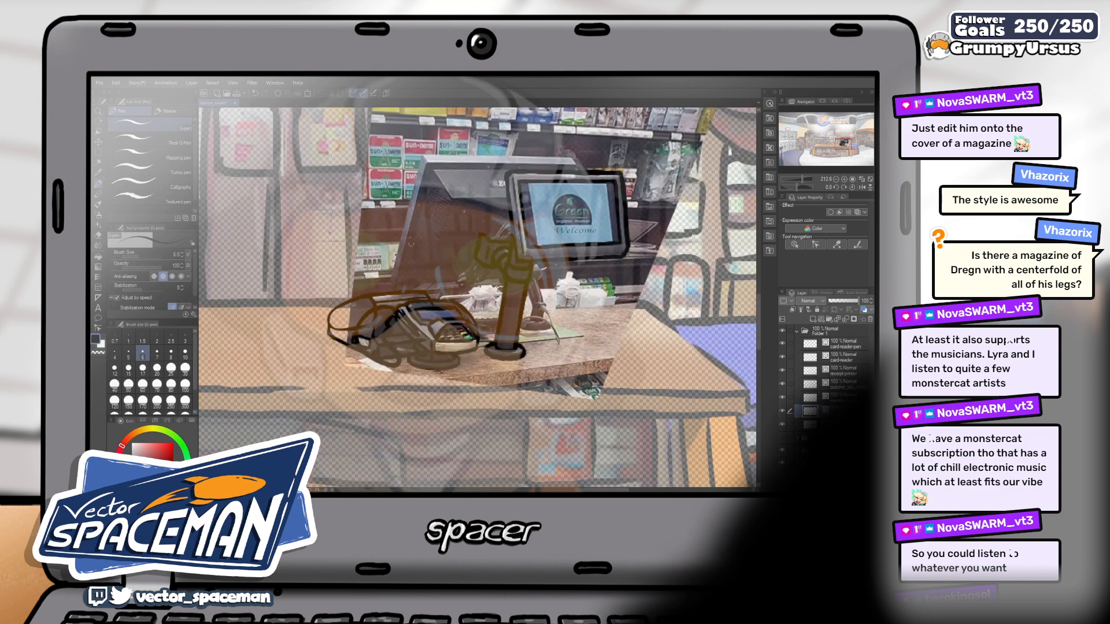
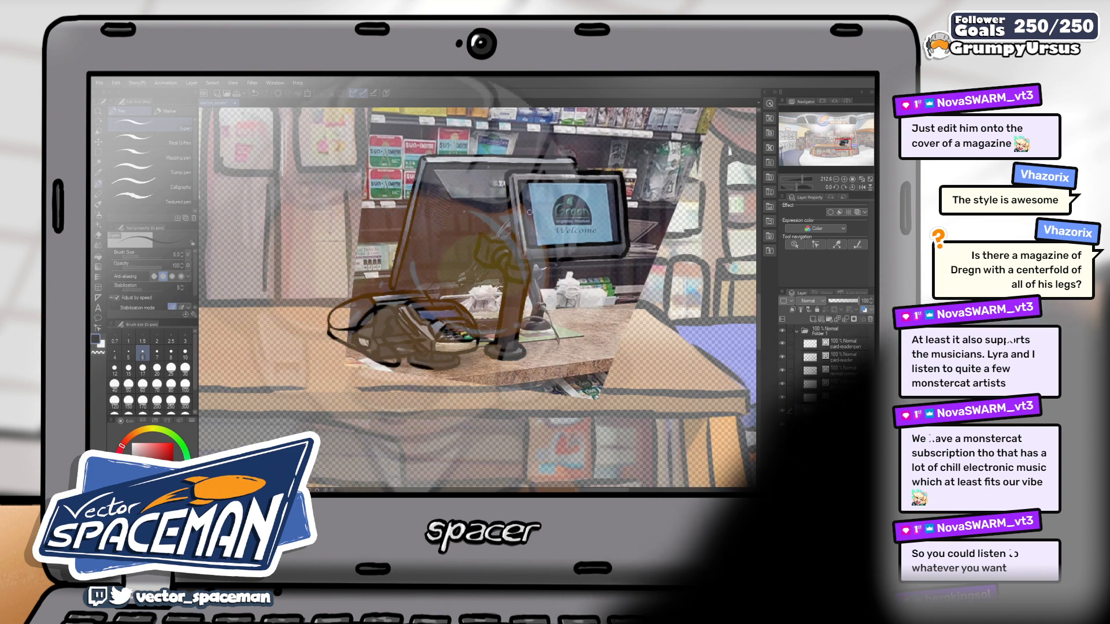
scroll(530, 213, "up", 4)
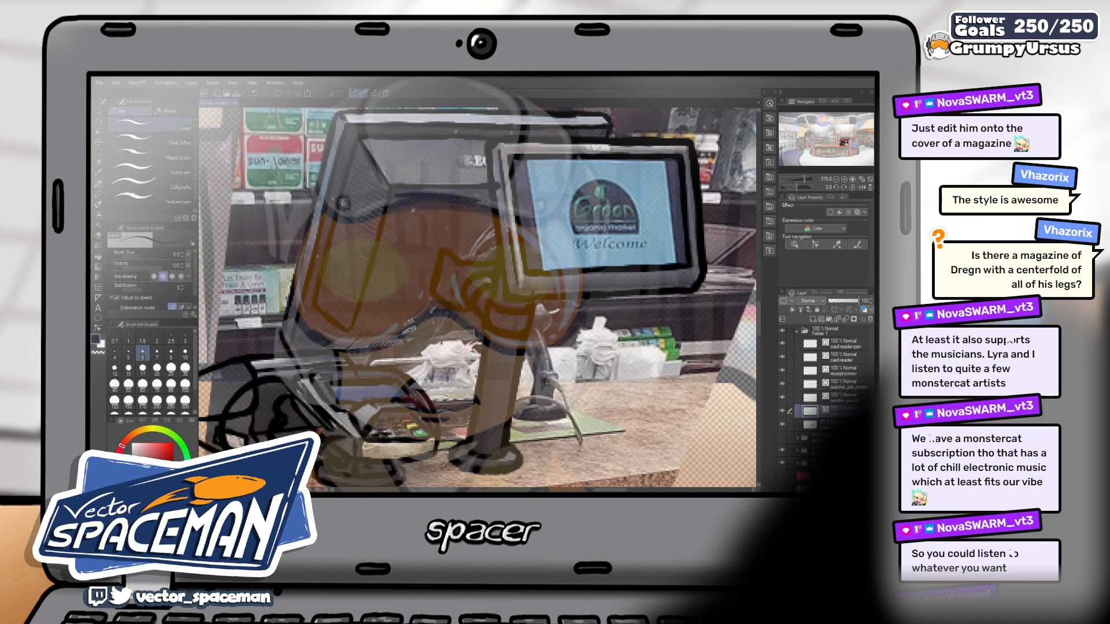
left_click_drag(402, 236, 414, 171)
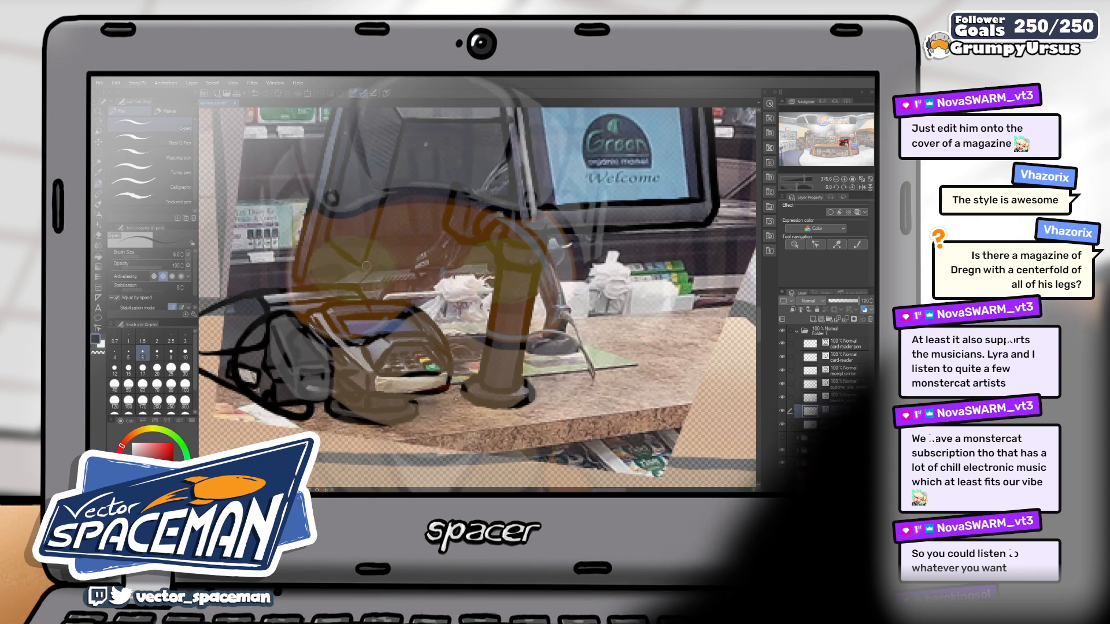
left_click_drag(360, 266, 337, 299)
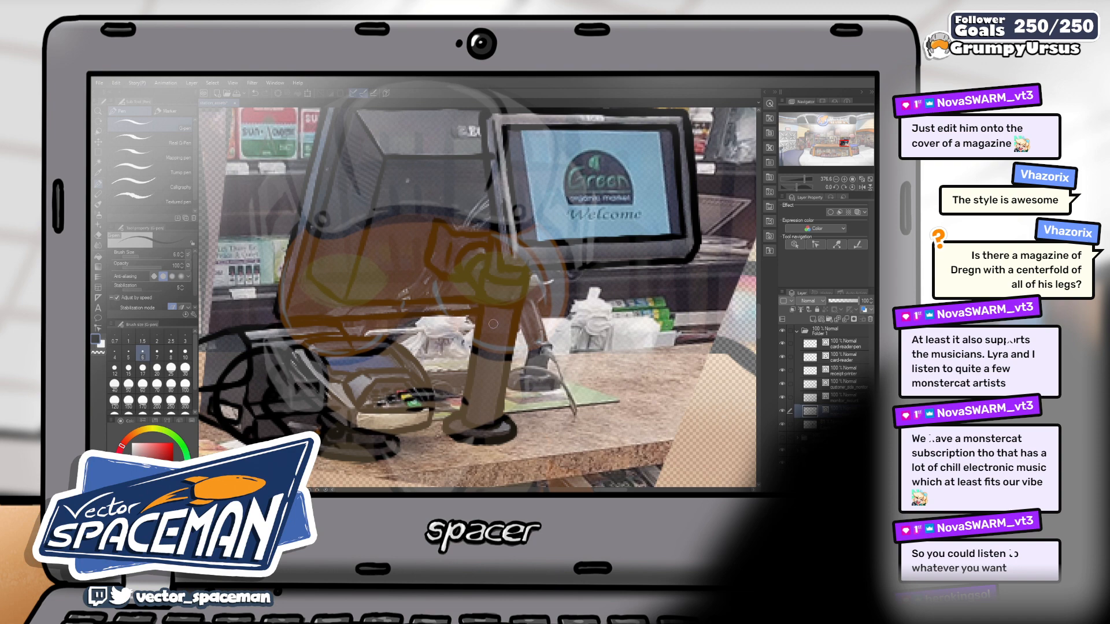
left_click_drag(477, 245, 446, 319)
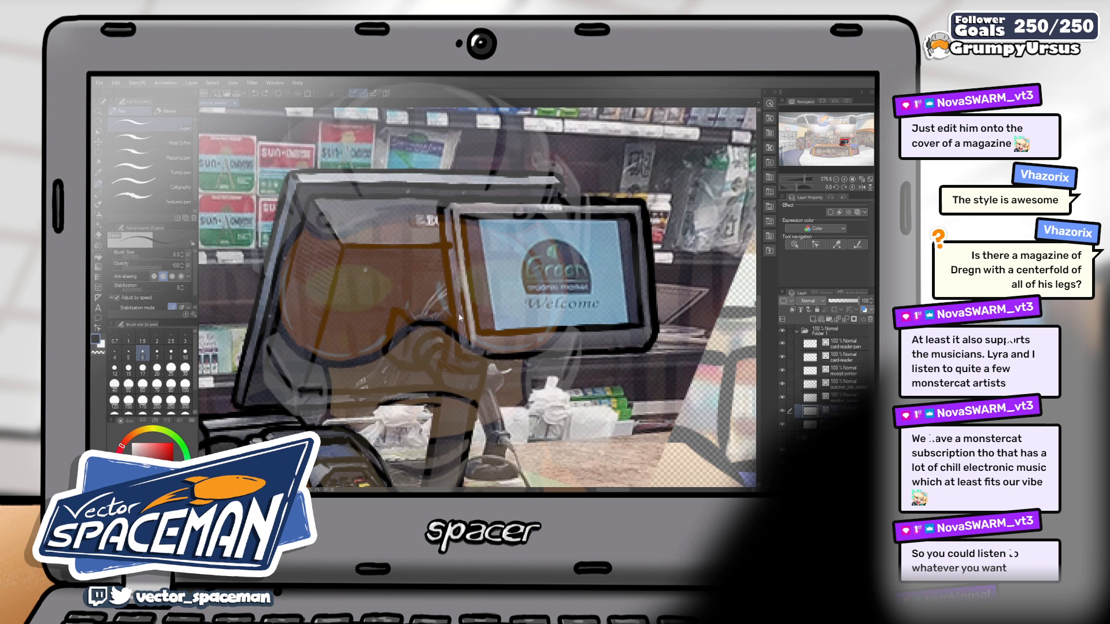
left_click_drag(424, 303, 476, 255)
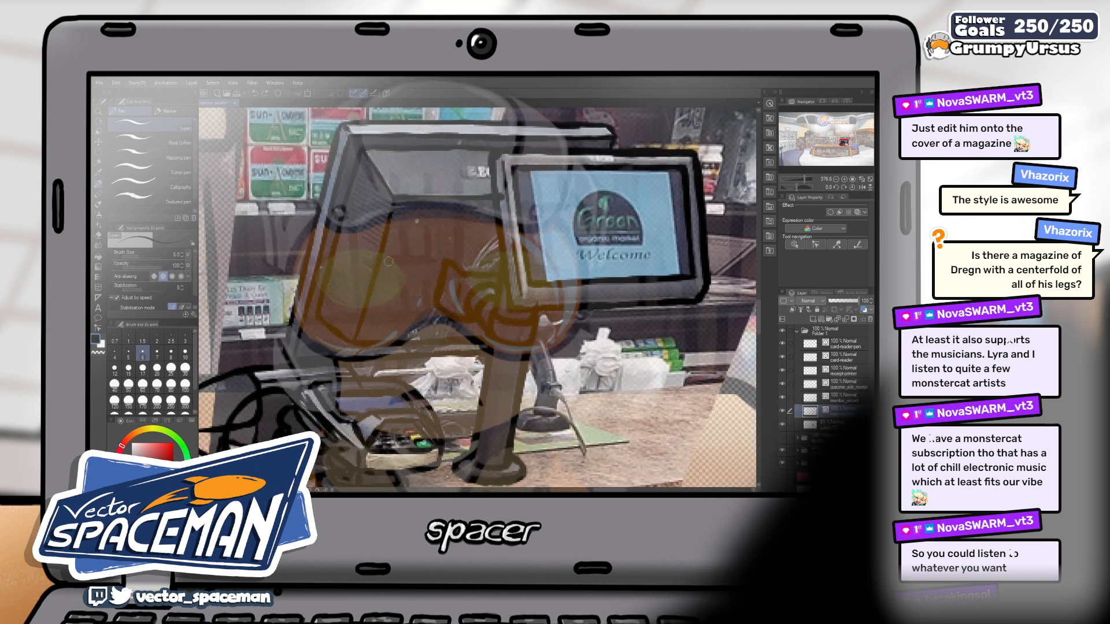
- Draw the diagonal vent lines along the main monitor's back panel edge with a smaller pen size, undoing a stray stroke
left_click(114, 352)
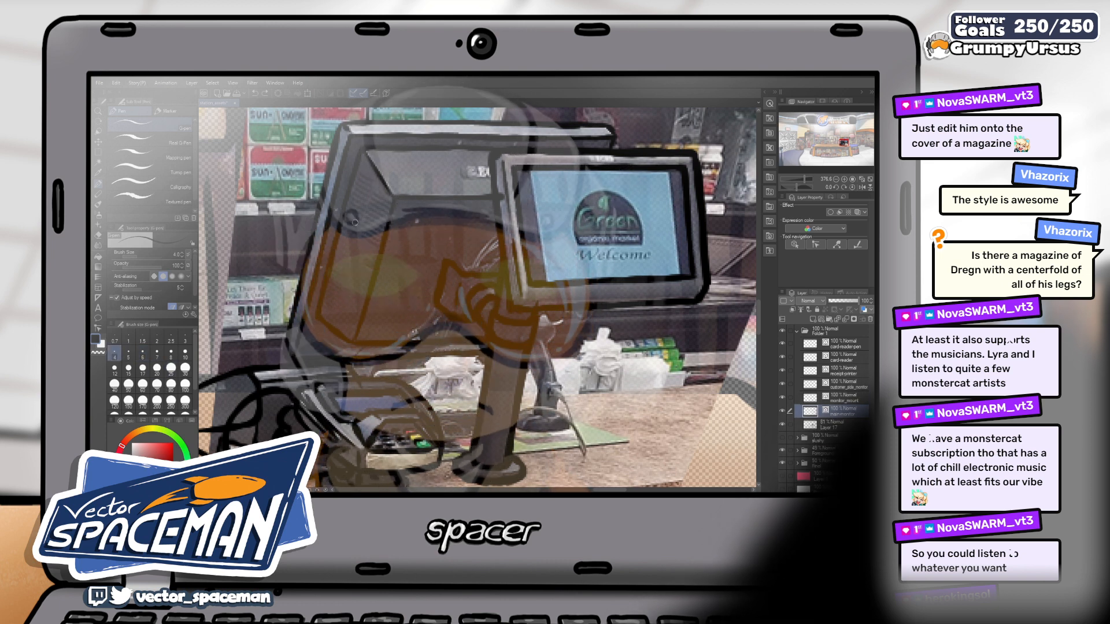
left_click_drag(347, 230, 375, 245)
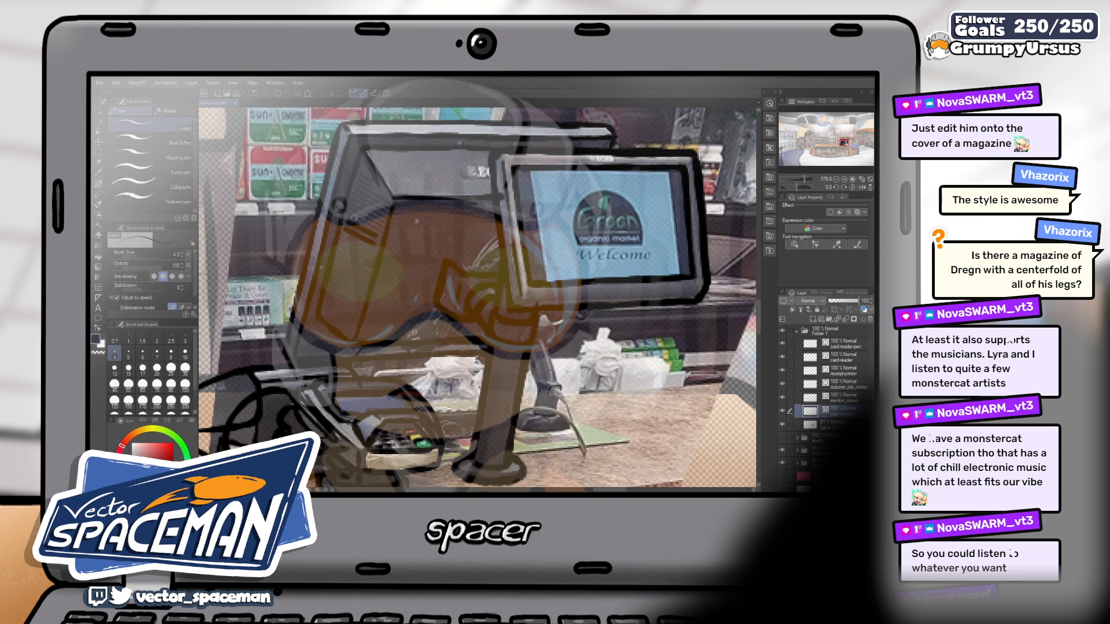
key("ctrl+z")
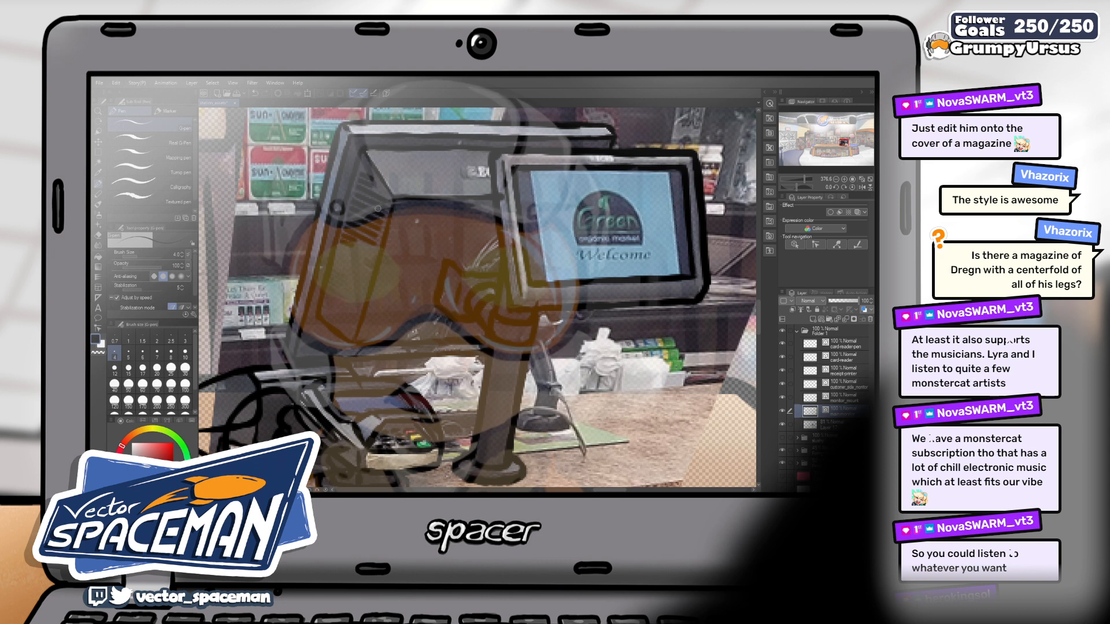
- Trim the uneven ends of the main monitor's vent lines using the eraser at a reduced size
key("e")
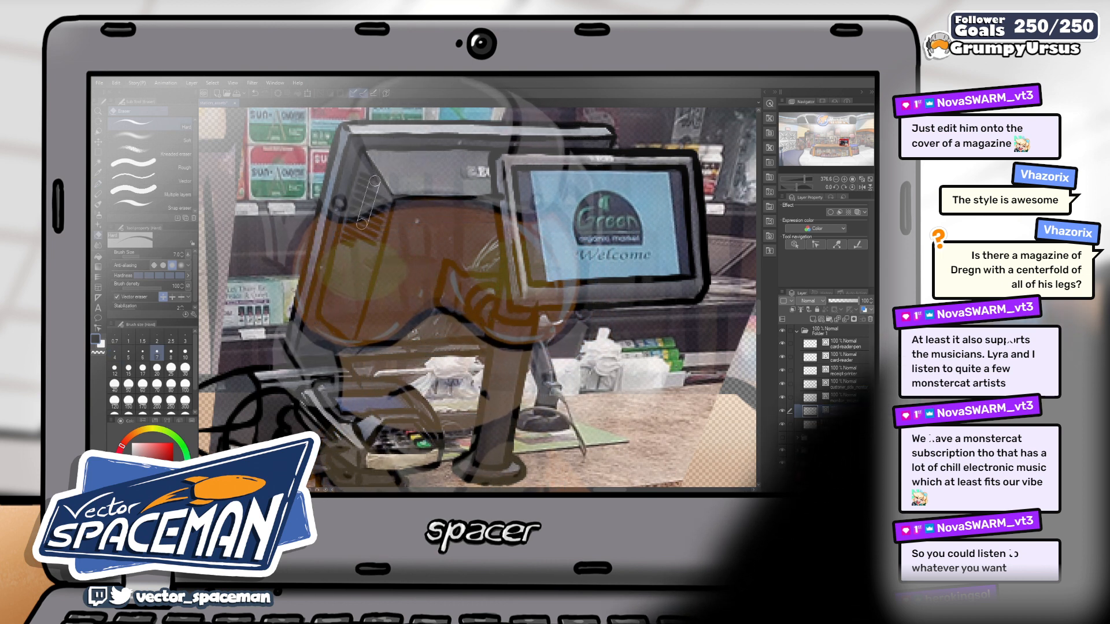
key("bracketleft")
key("bracketleft")
key("bracketleft")
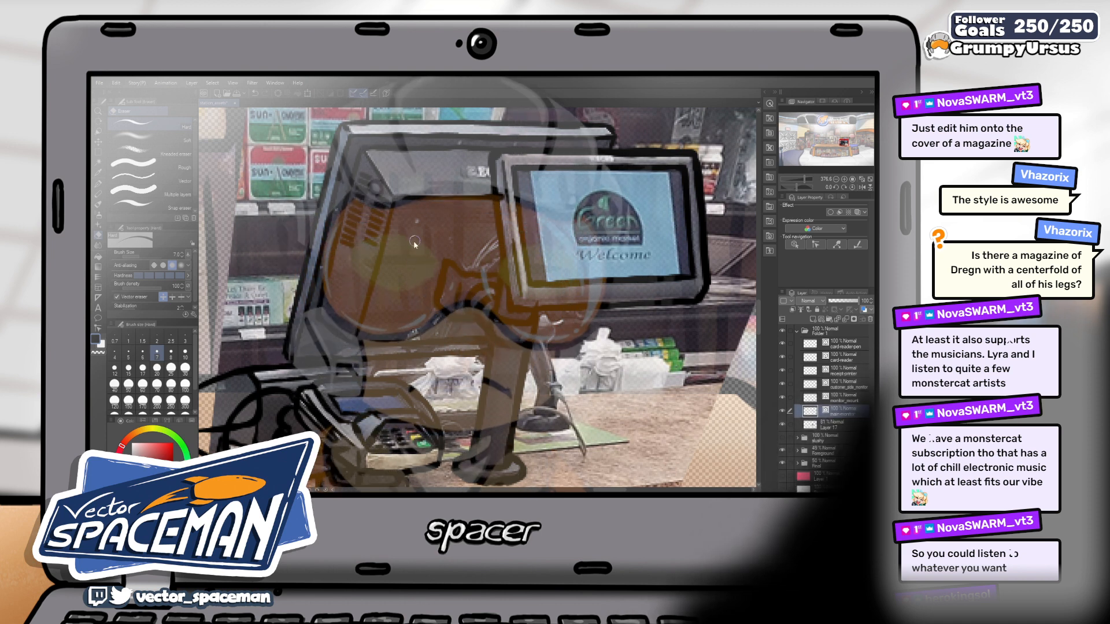
key("bracketleft")
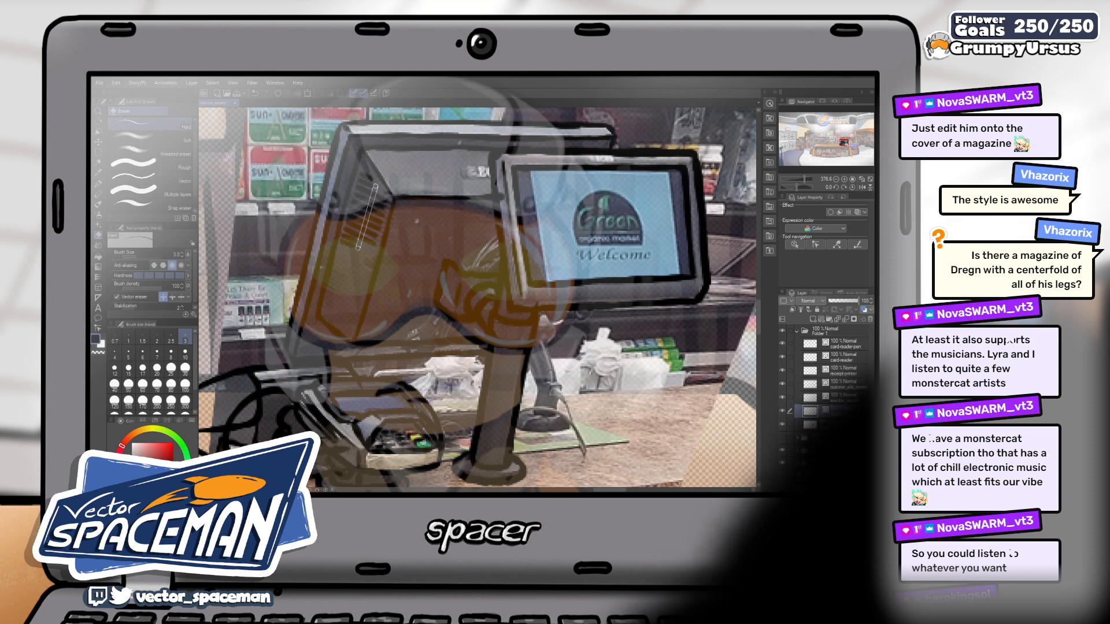
left_click_drag(423, 219, 400, 234)
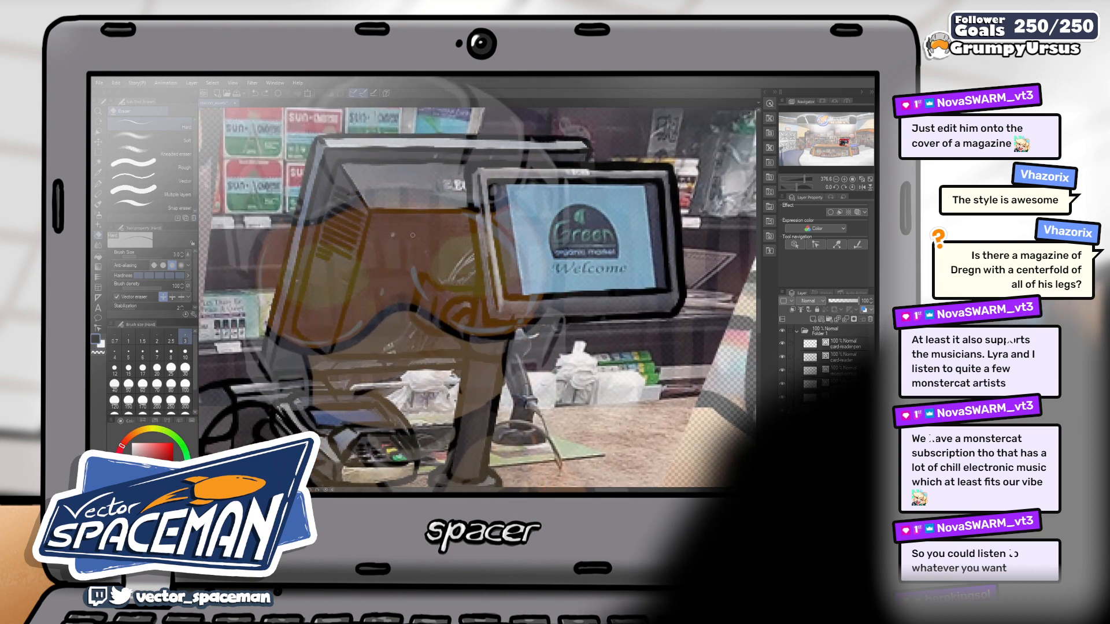
left_click_drag(413, 249, 418, 216)
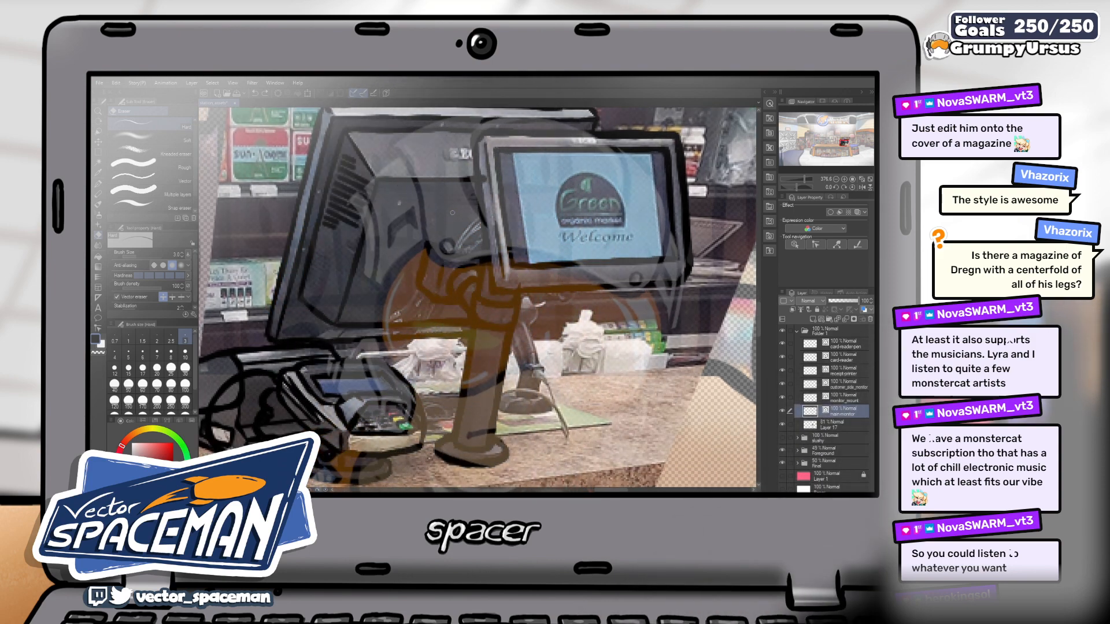
- Draw straight horizontal vent lines across the main monitor's back panel with the pen, undoing and redrawing one misplaced line
key("p")
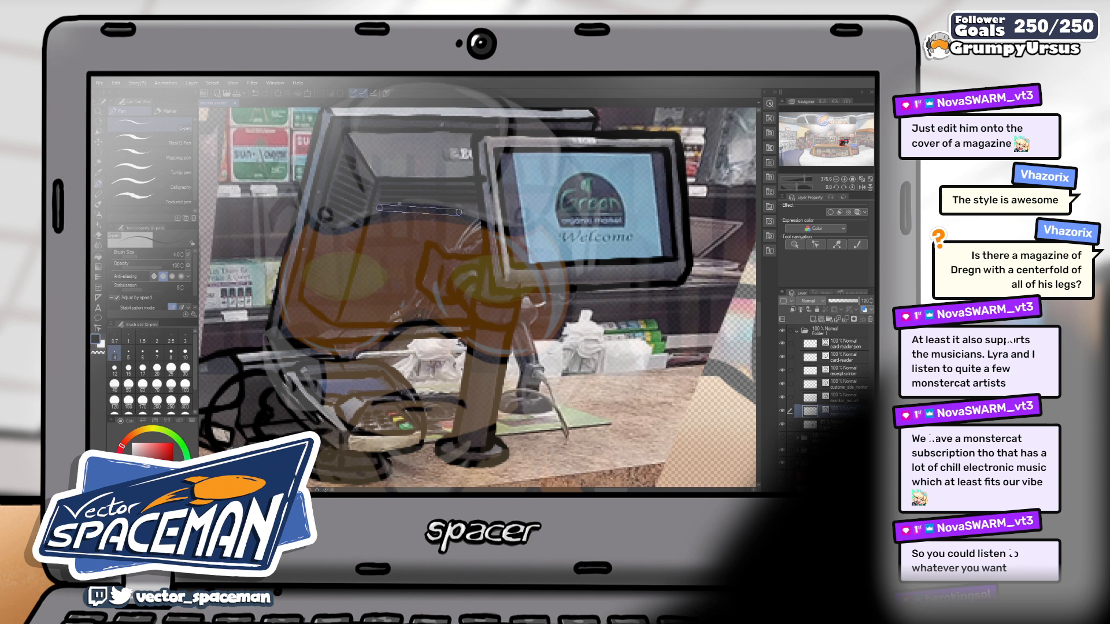
left_click_drag(459, 211, 494, 189)
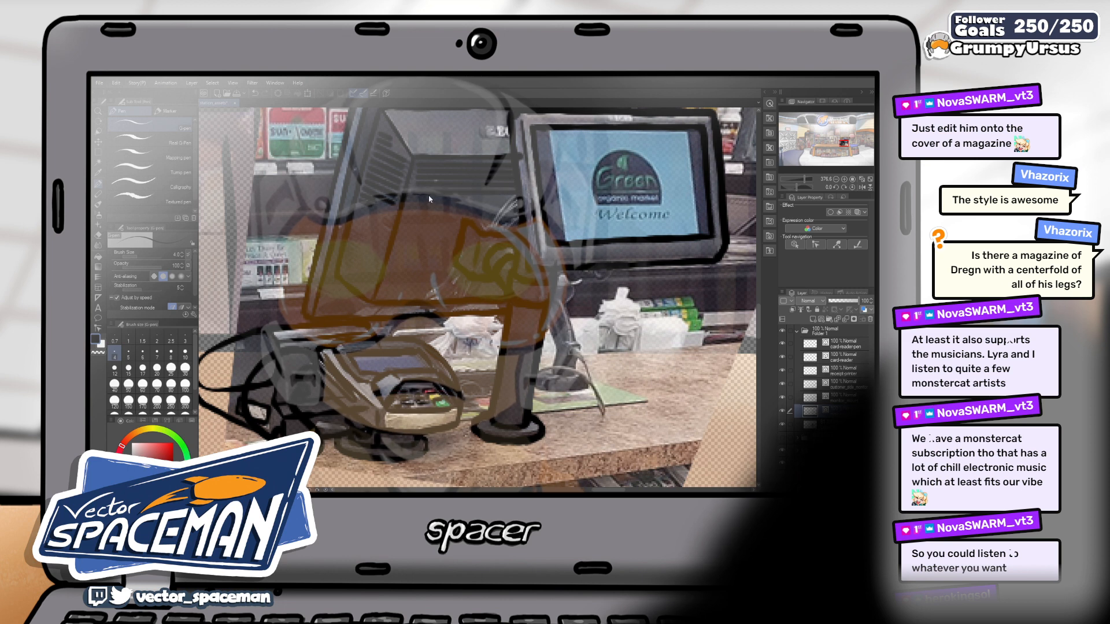
left_click_drag(412, 193, 510, 193)
left_click(515, 193, "shift")
key("ctrl+z")
left_click_drag(413, 190, 510, 193)
left_click(516, 191, "shift")
scroll(441, 231, "down", 3)
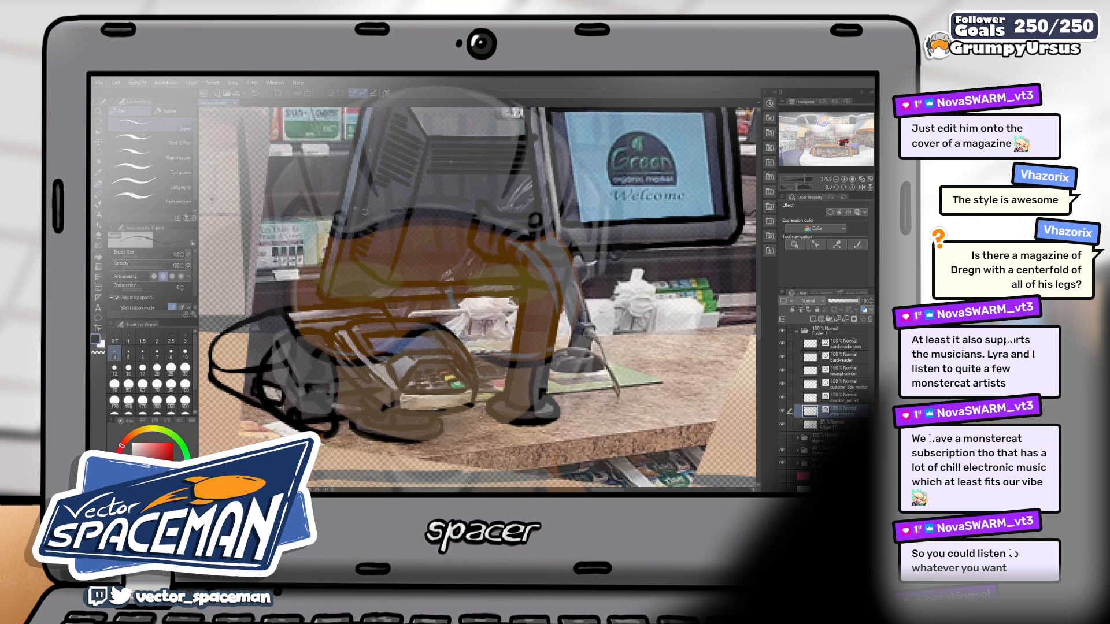
left_click_drag(415, 231, 388, 226)
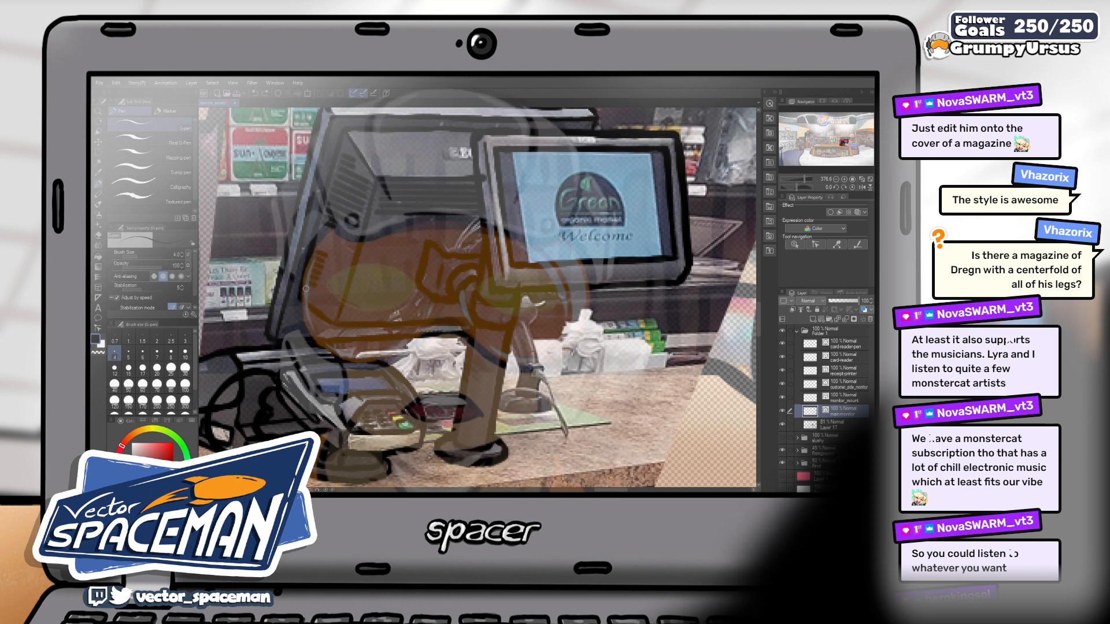
left_click_drag(339, 283, 310, 315)
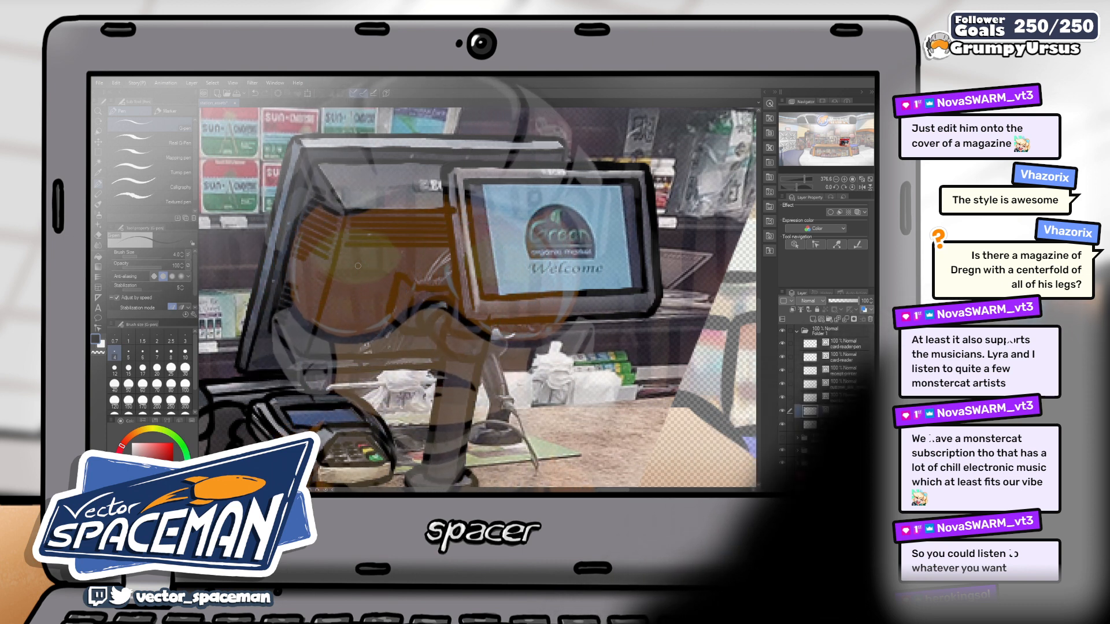
- Outline the logo near the upper edge of the main monitor's back with a larger pen size
key("bracketright")
key("bracketright")
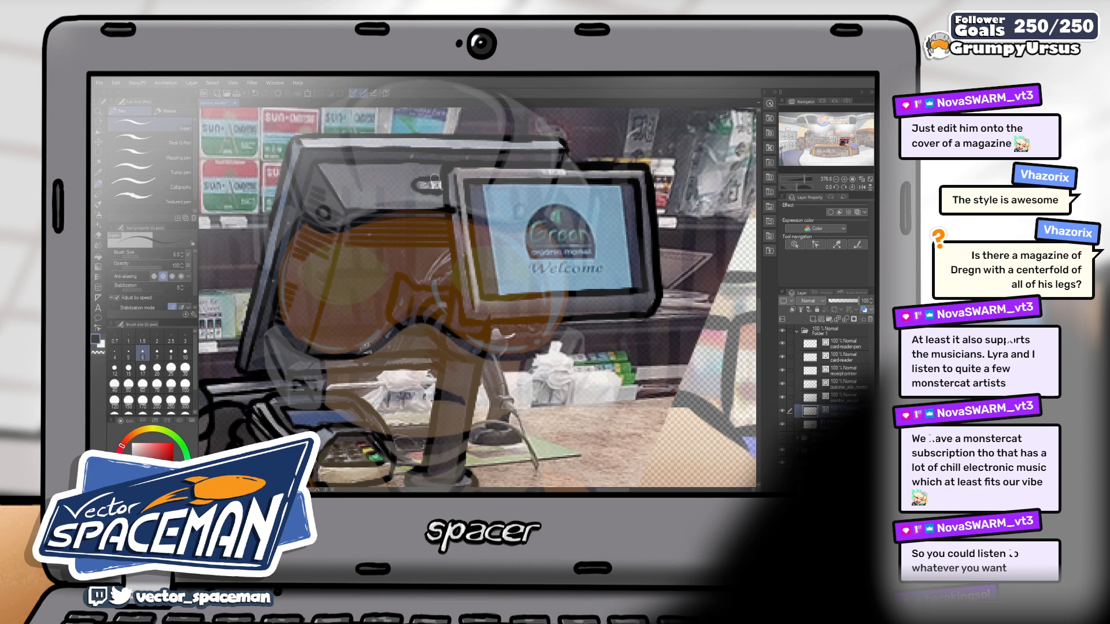
left_click_drag(476, 218, 499, 133)
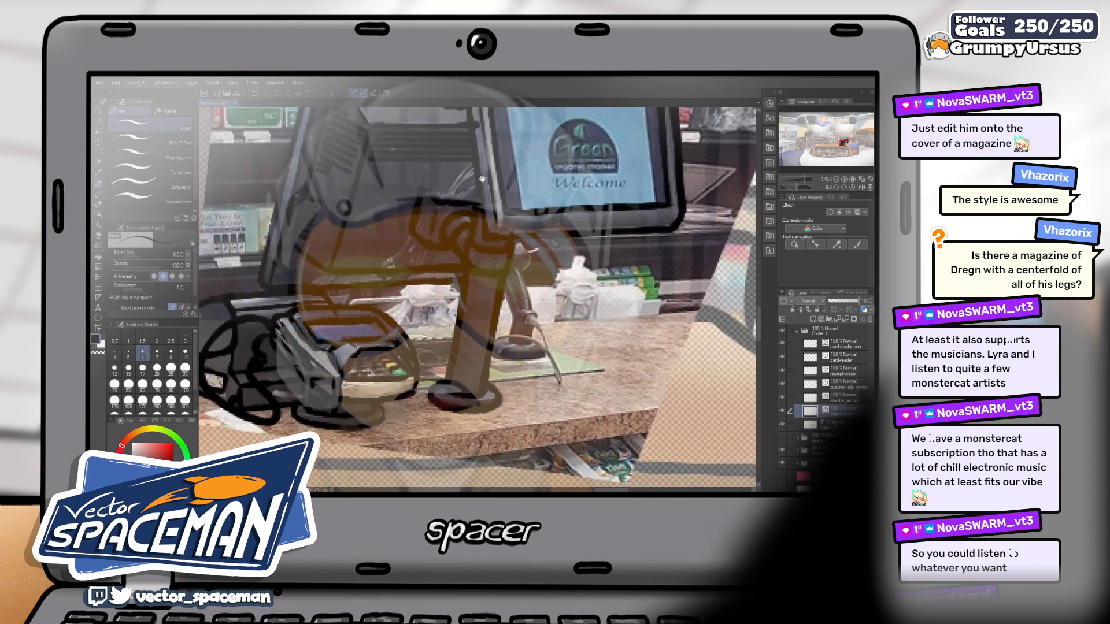
left_click_drag(482, 180, 489, 174)
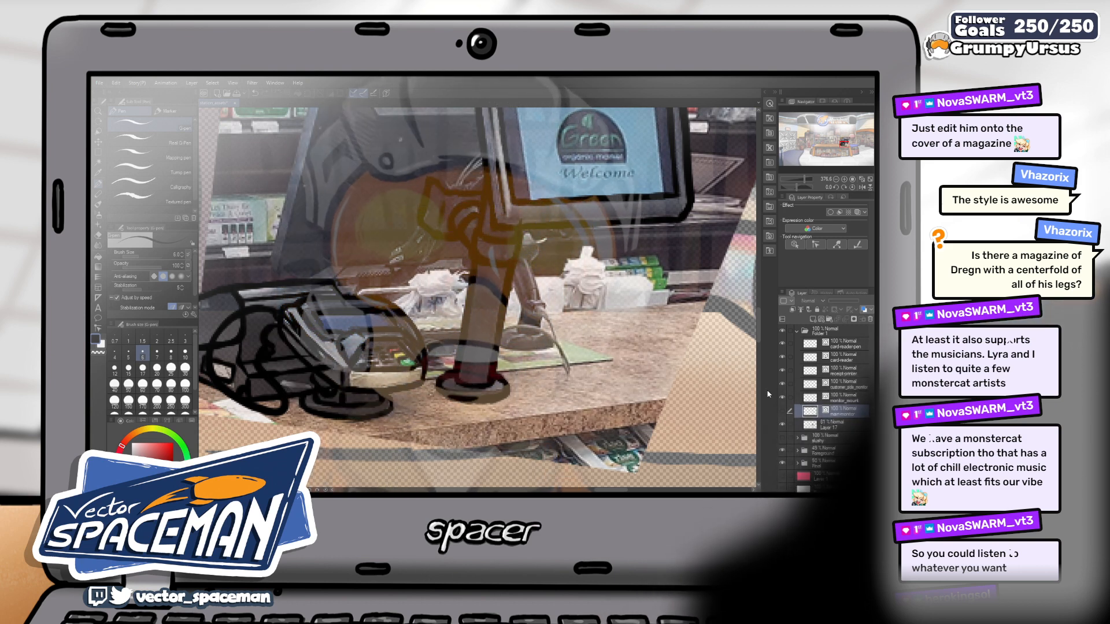
- Raise the reference photo layer's opacity to 100% and touch up the main-monitor linework with the eraser
left_click(863, 311)
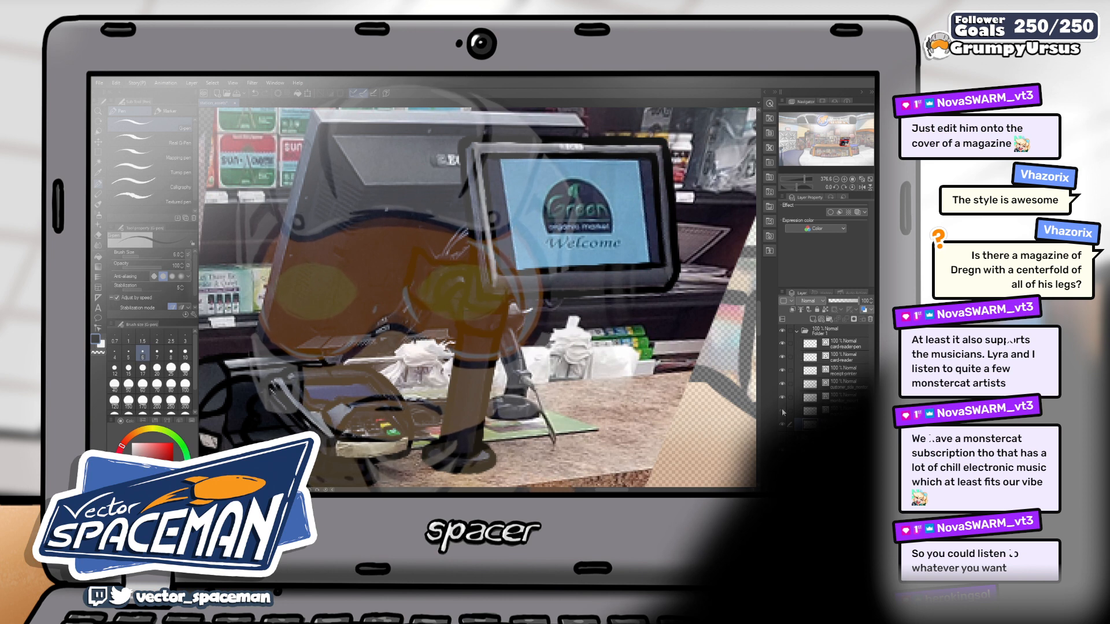
left_click(806, 410)
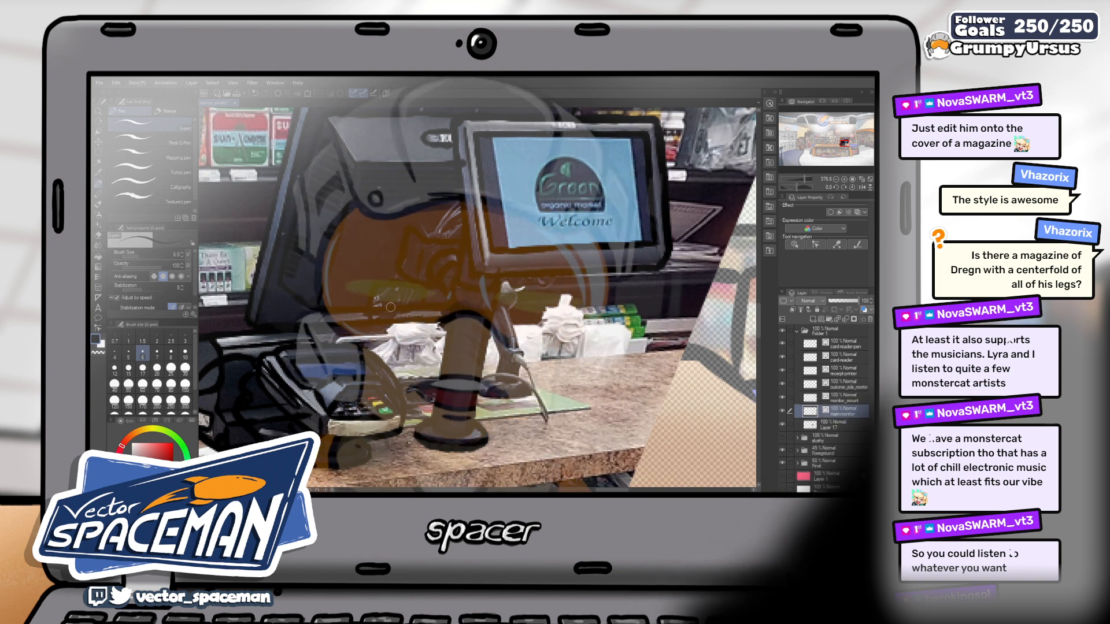
key("e")
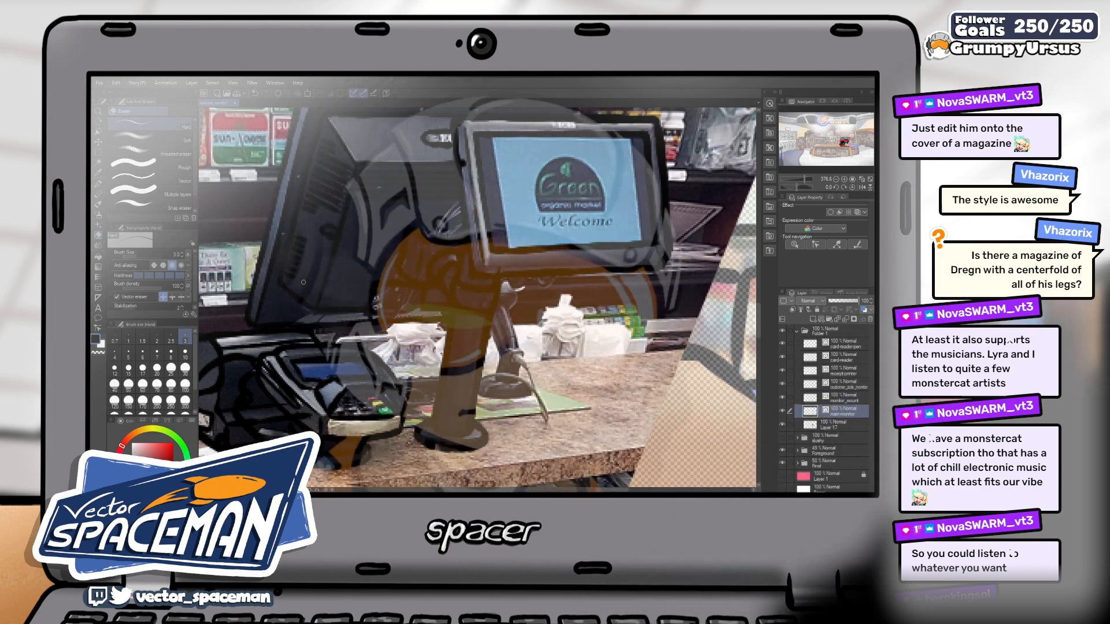
- Add a new vector layer directly above main-monitor for the pen linework and name it cables
key("p")
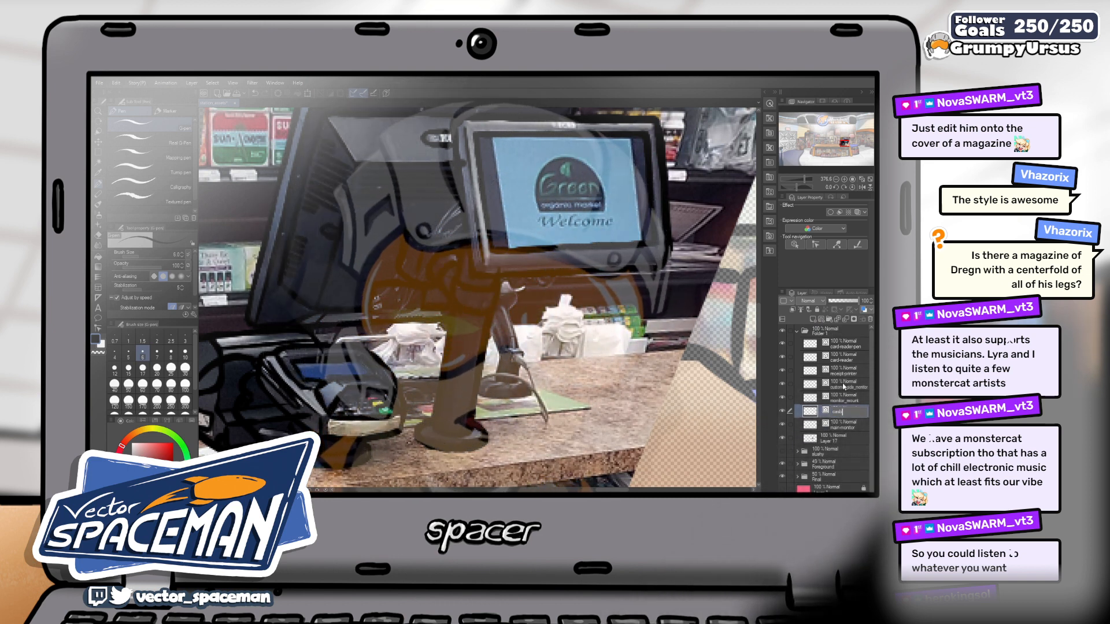
key("BackSpace")
key("BackSpace")
type("bles")
key("Return")
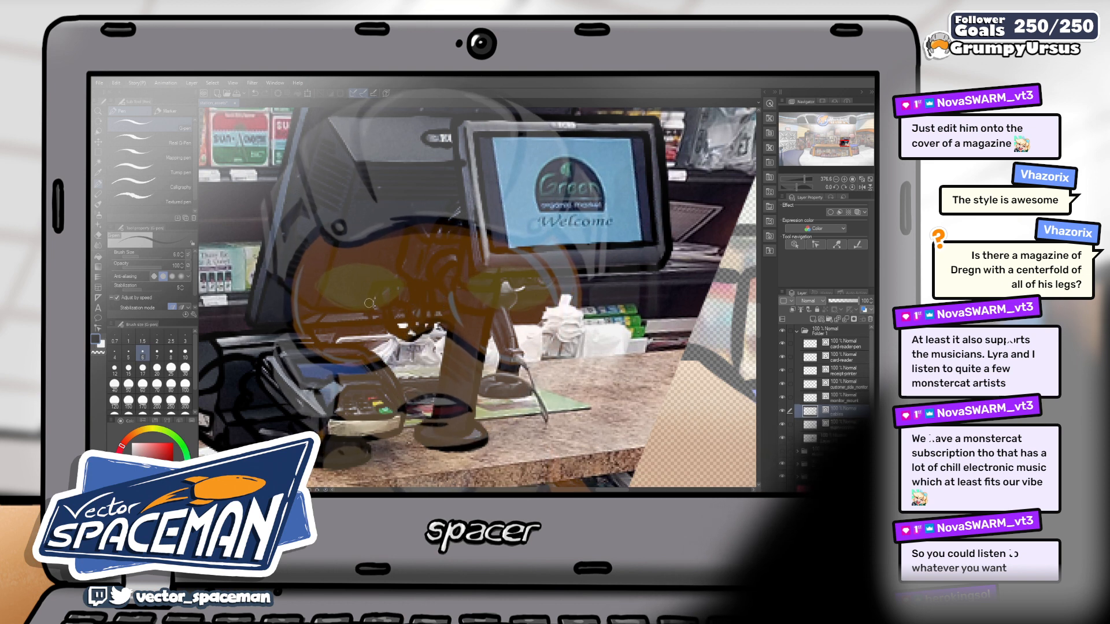
- Add a new vector layer directly below main-monitor and name it scanner
key("alt+bracketright")
key("alt+bracketleft")
key("alt+bracketleft")
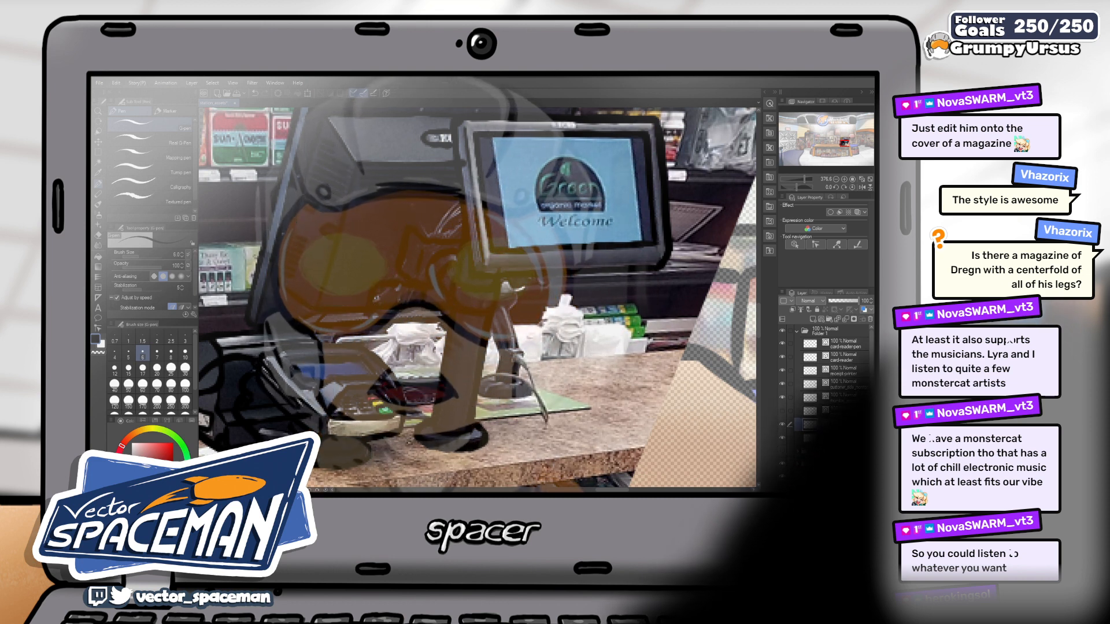
left_click_drag(590, 236, 571, 266)
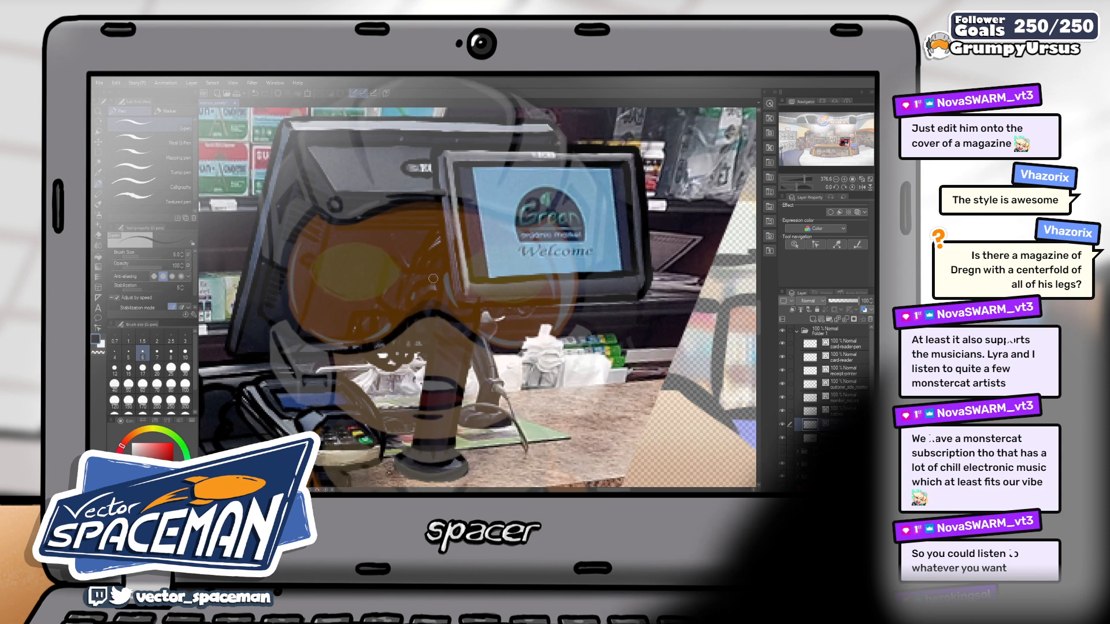
left_click_drag(520, 231, 573, 174)
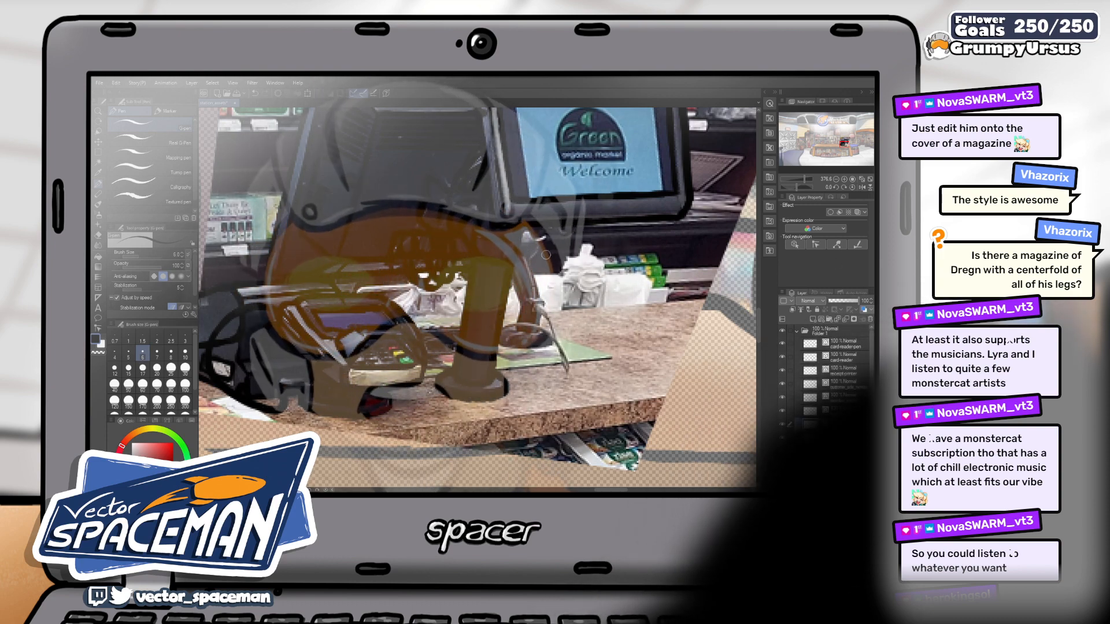
left_click_drag(579, 249, 528, 265)
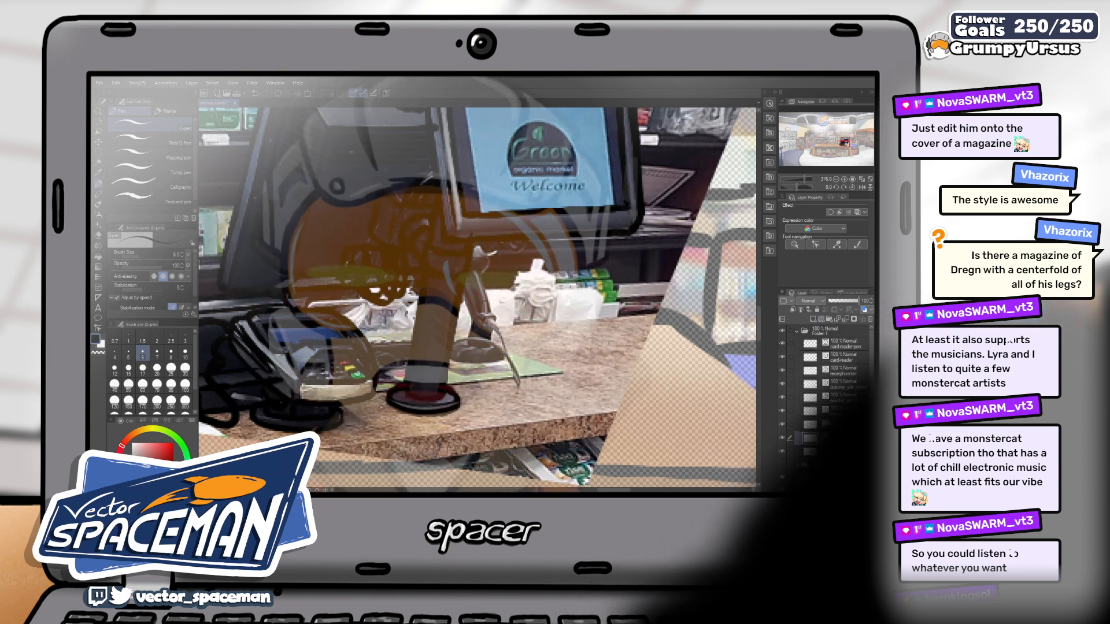
type("nner")
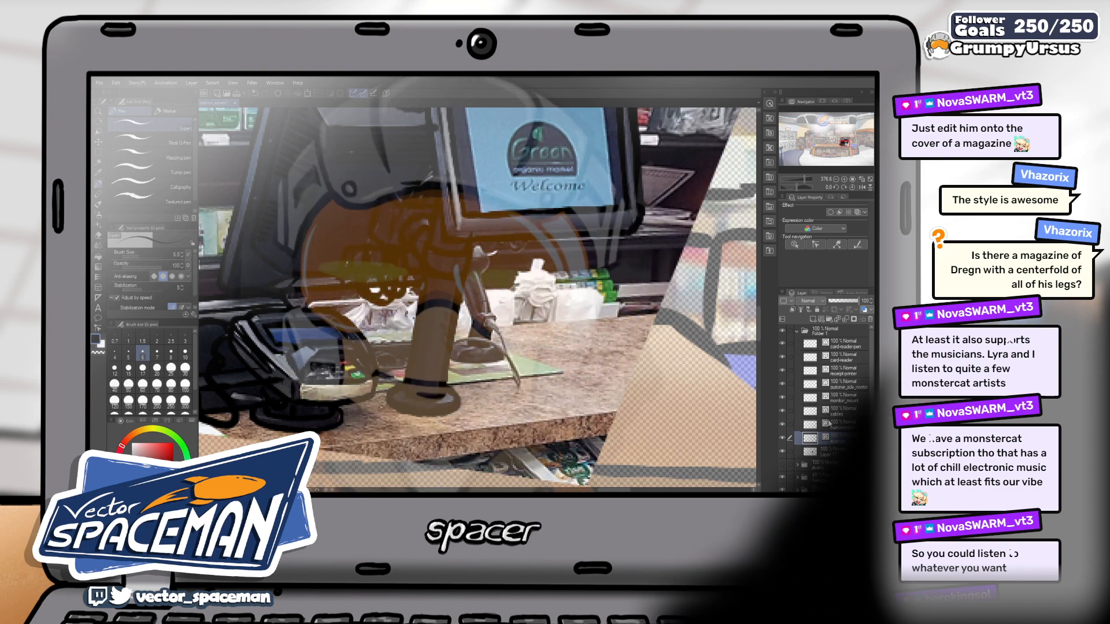
- Trace the handheld scanner and its stand behind the monitor mount with the pen, trimming stray line ends with the eraser
key("p")
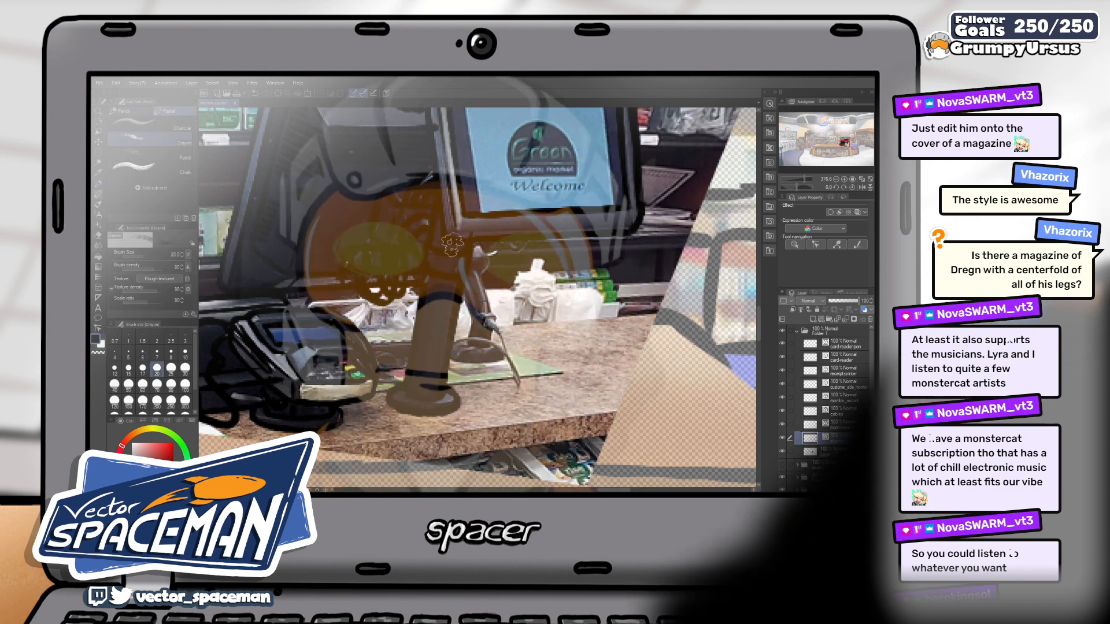
key("p")
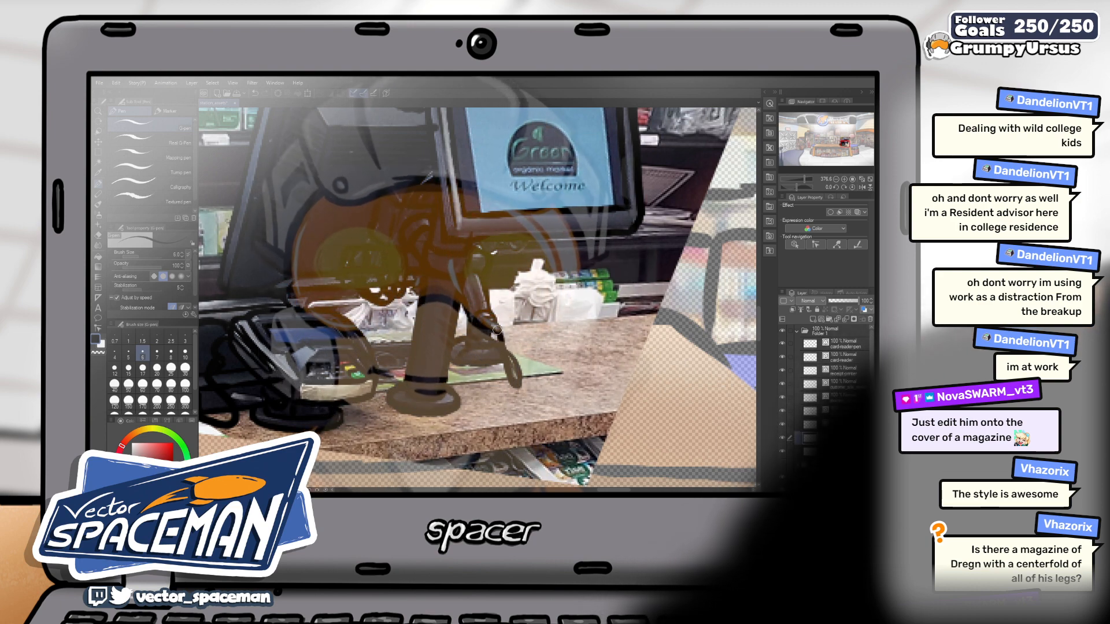
key("e")
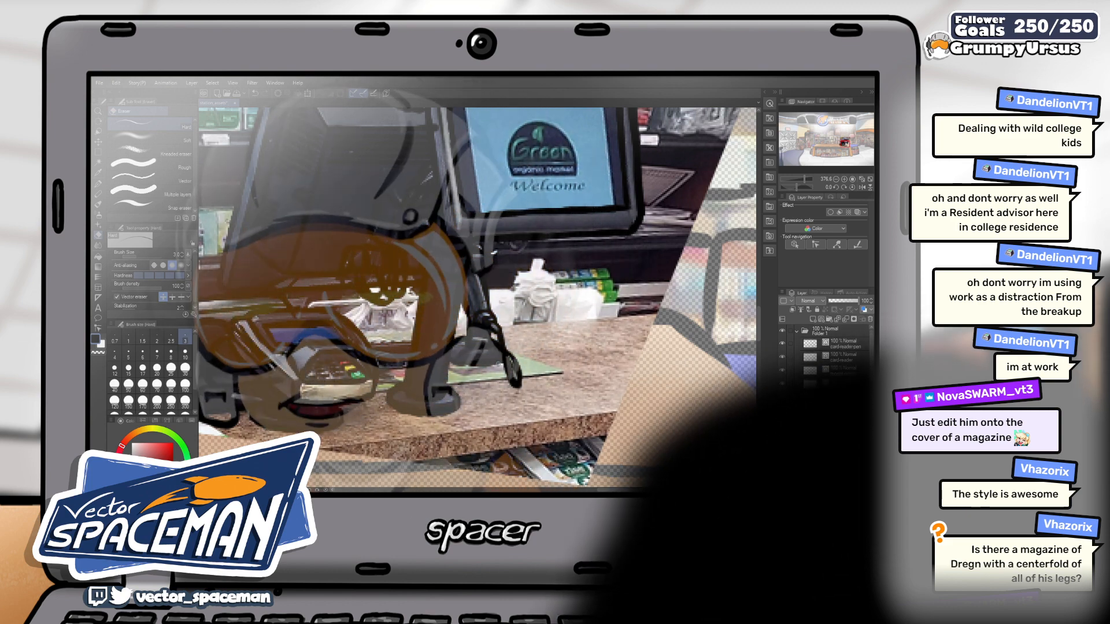
key("p")
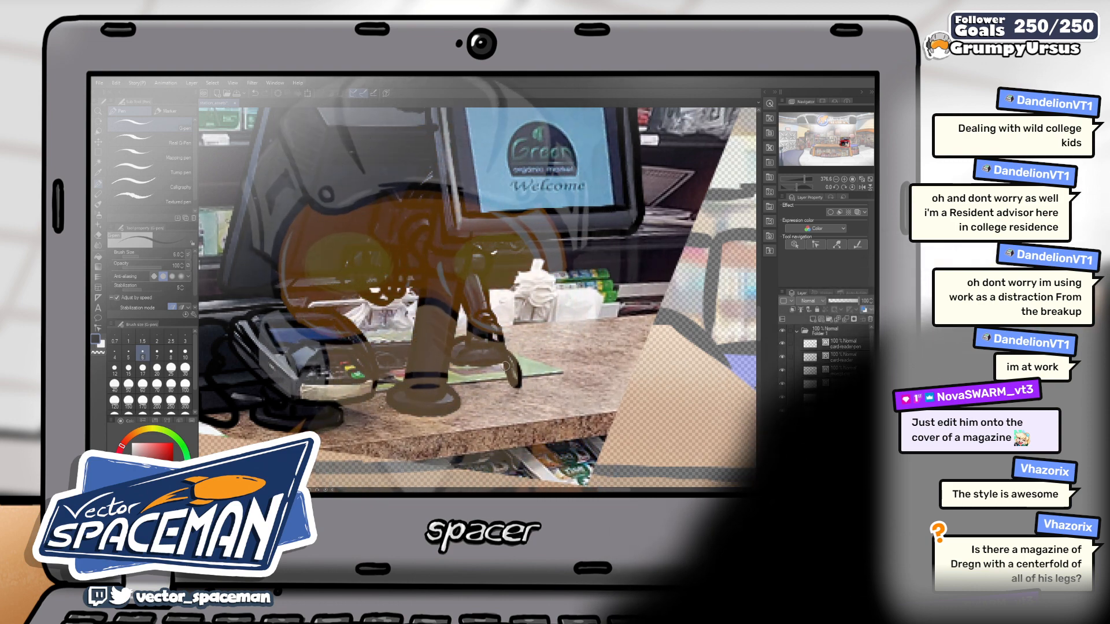
- Add a new vector layer between scanner and the reference photo layer and name it keyboard
scroll(506, 359, "down", 2)
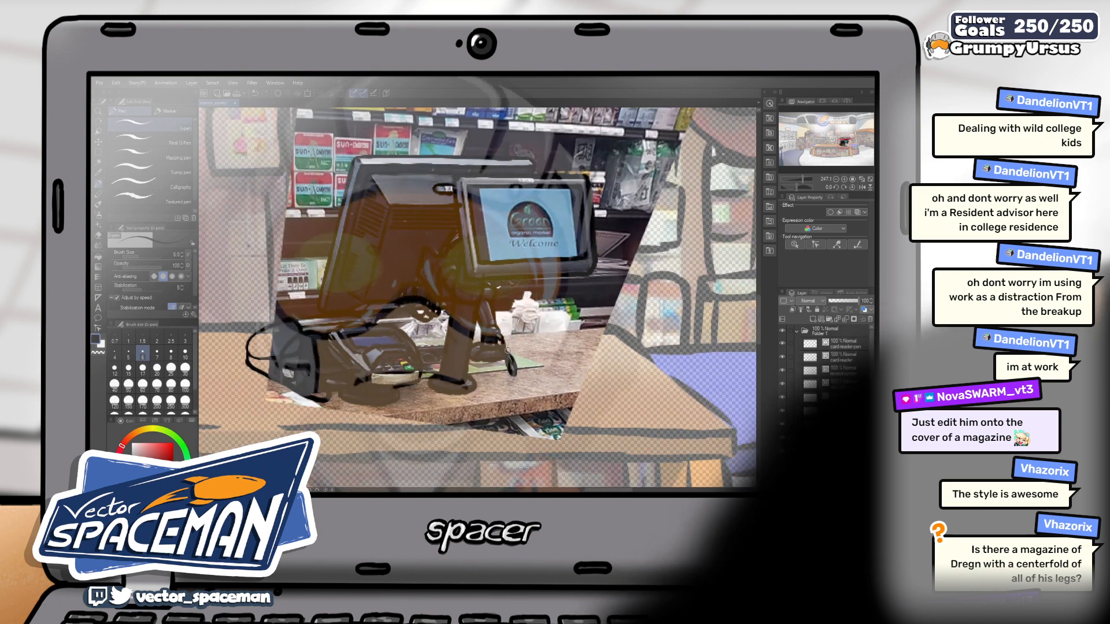
scroll(416, 356, "up", 2)
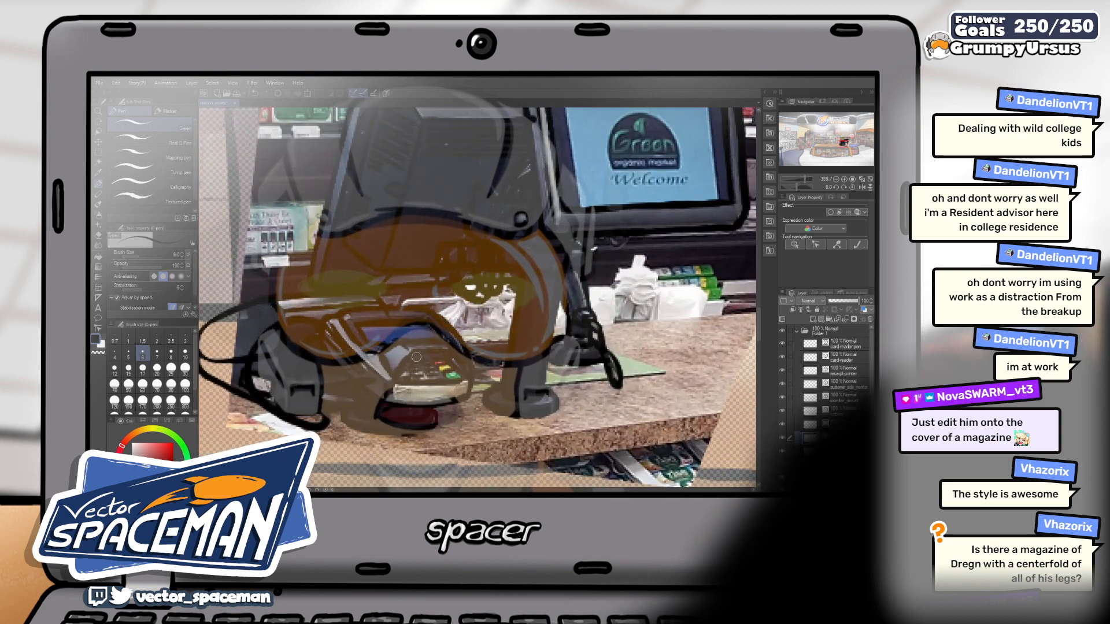
scroll(460, 352, "up", 1)
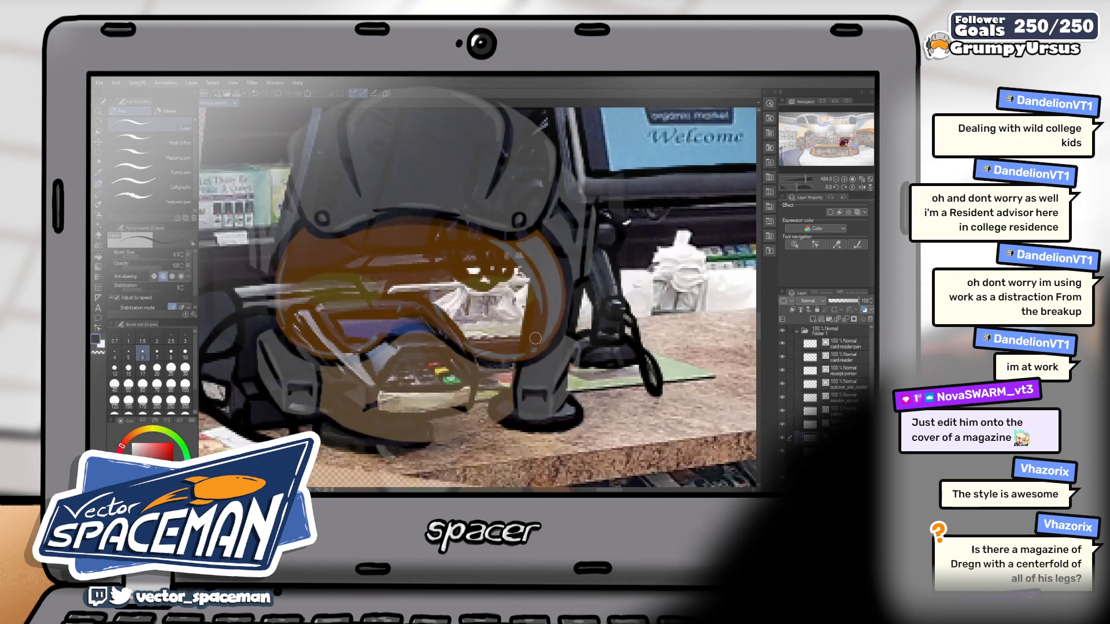
scroll(535, 338, "down", 3)
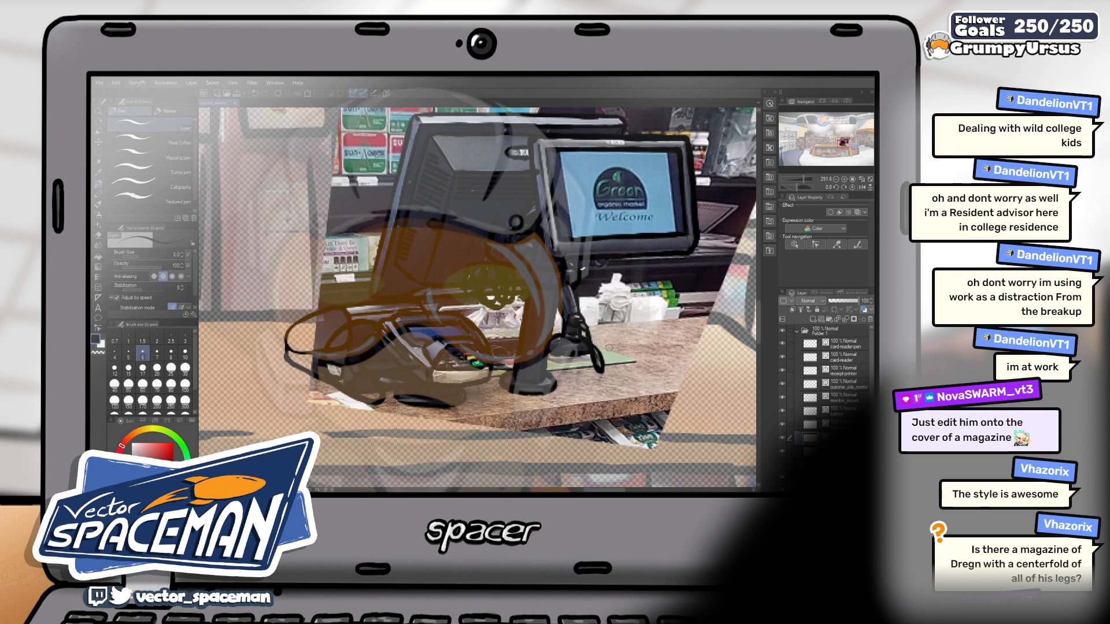
scroll(608, 347, "down", 2)
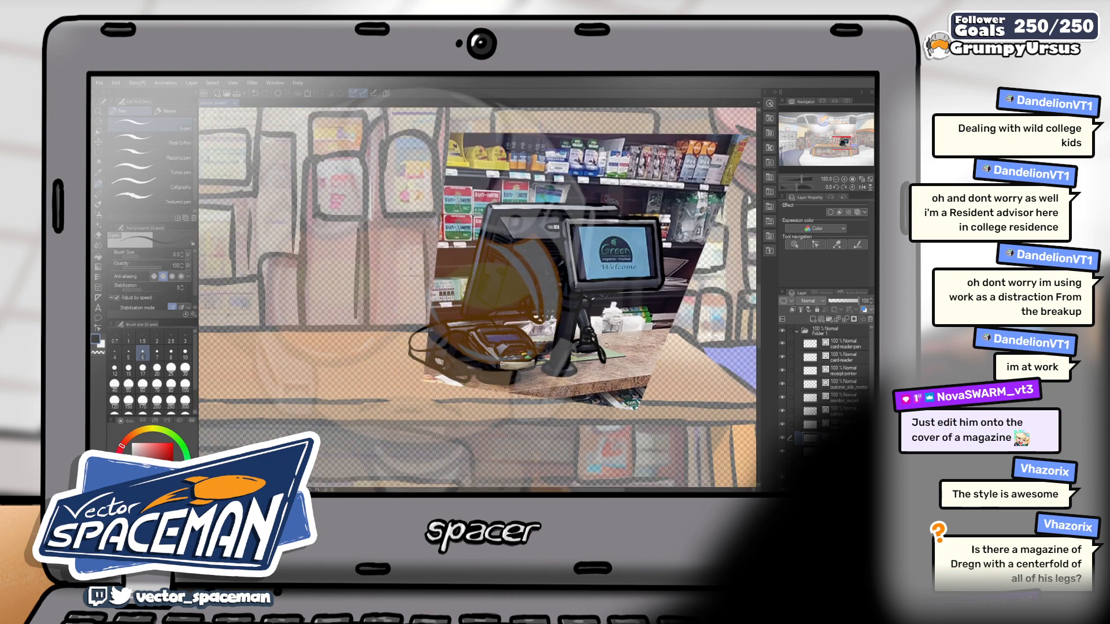
scroll(607, 346, "up", 2)
scroll(543, 336, "up", 2)
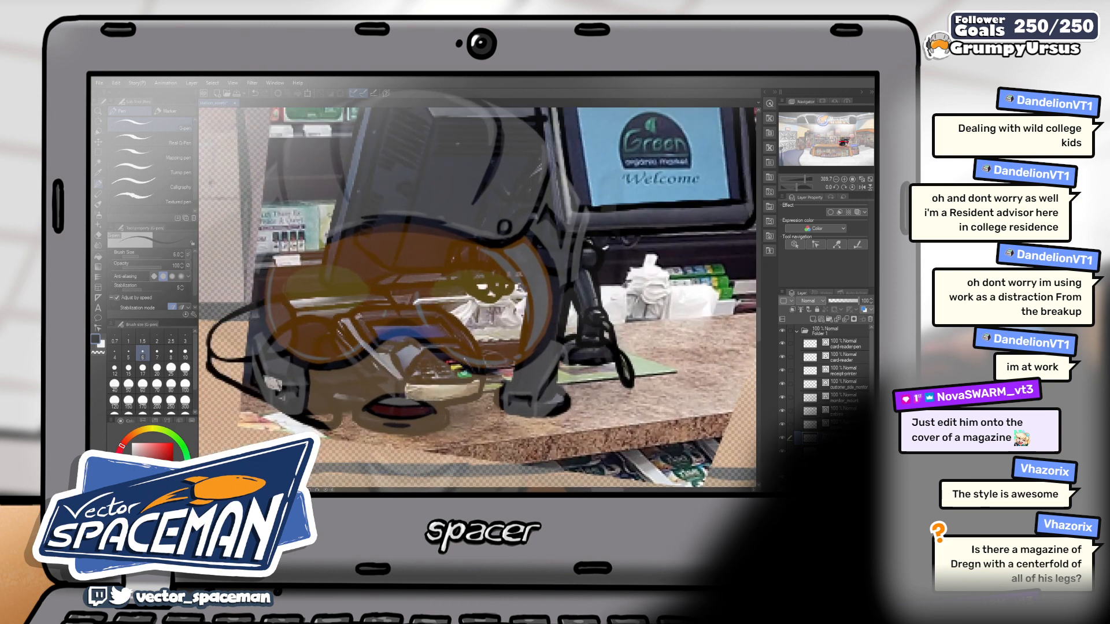
left_click(820, 321)
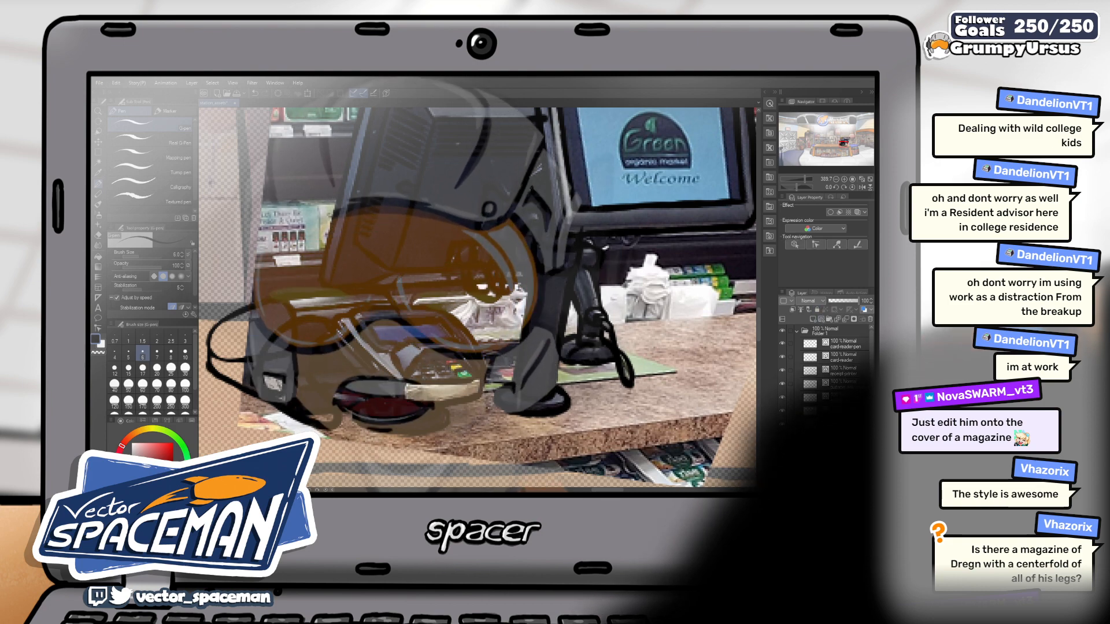
type("yboar")
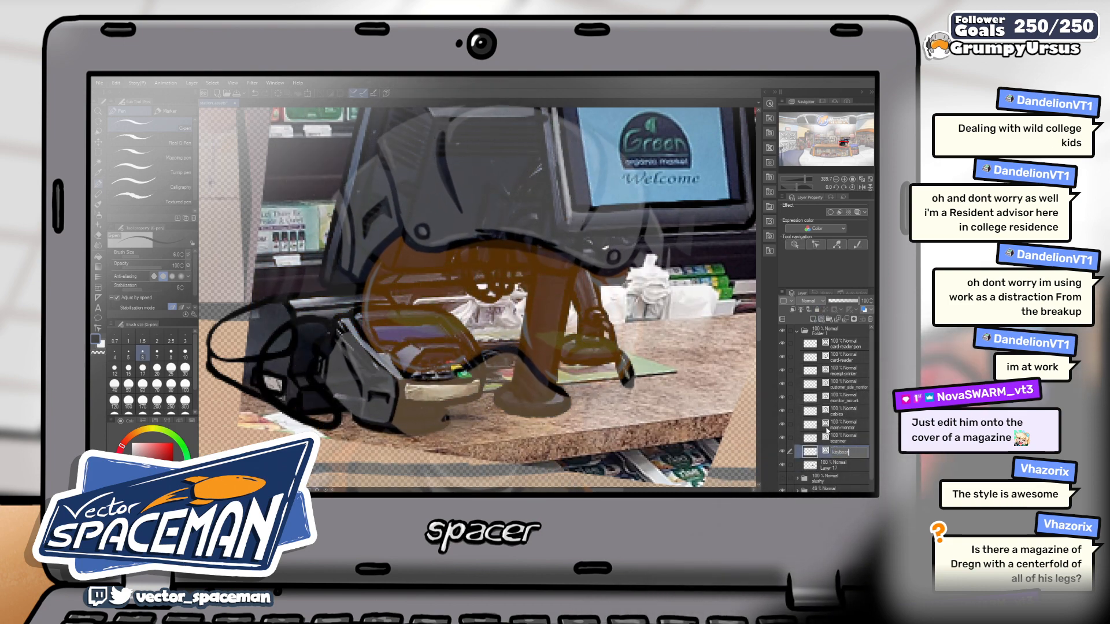
type("d")
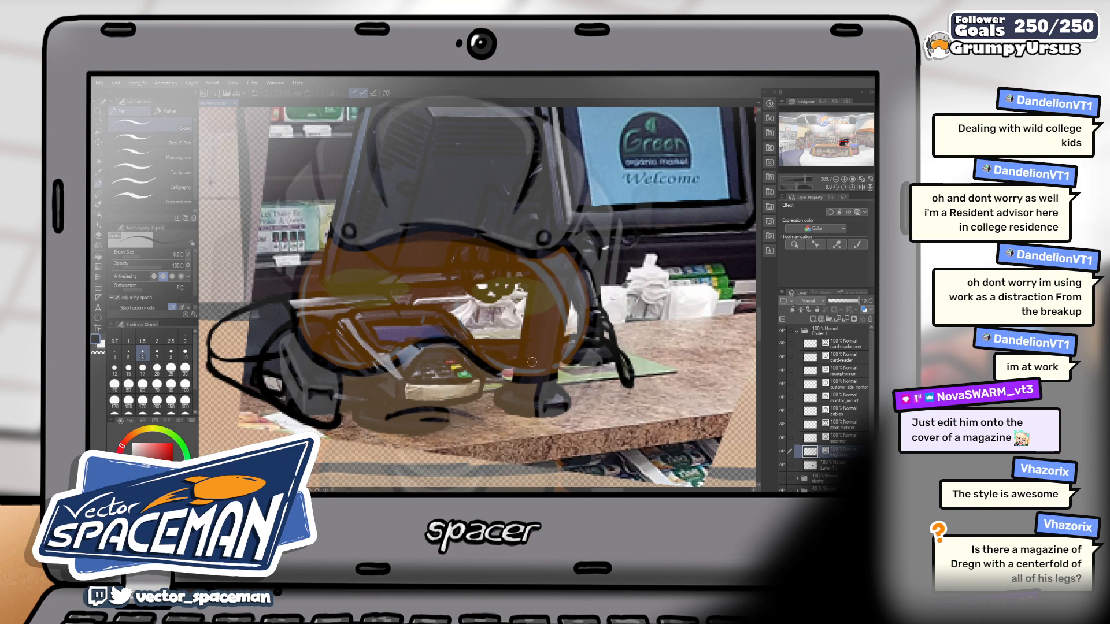
- Hide the reference photo and review the traced cash register against the whole shop scene
scroll(579, 340, "down", 2)
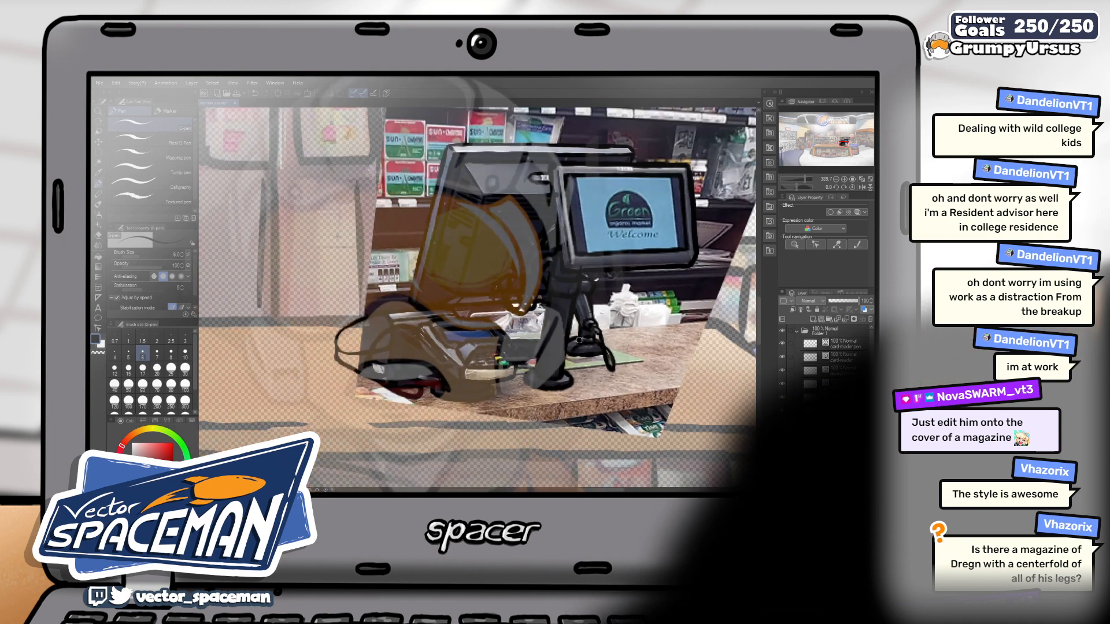
scroll(579, 340, "down", 3)
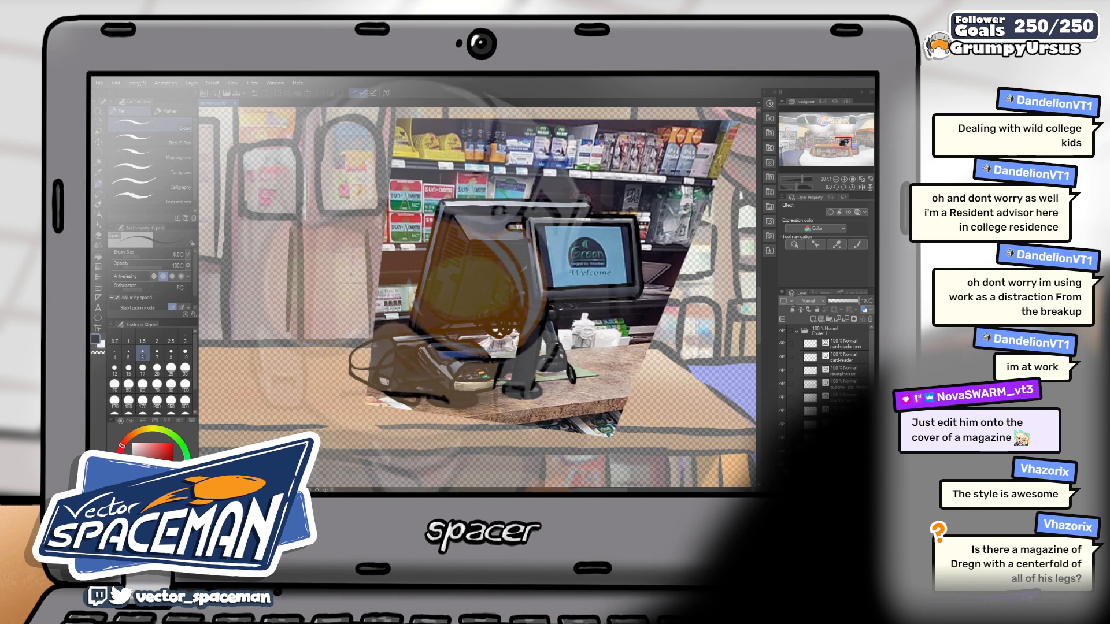
scroll(579, 340, "down", 5)
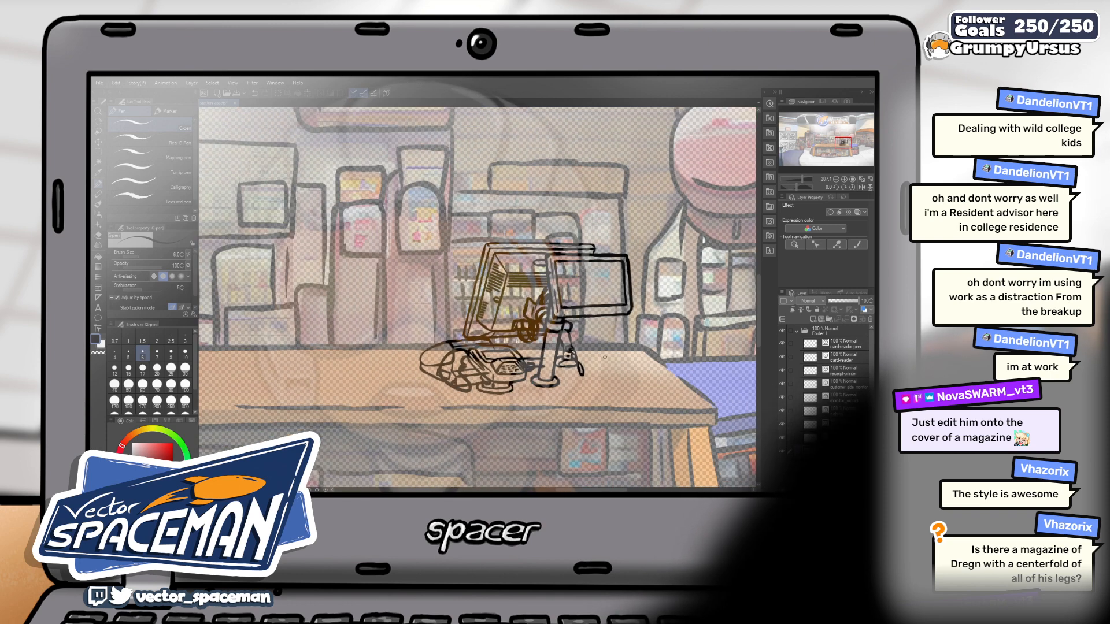
scroll(580, 340, "down", 2)
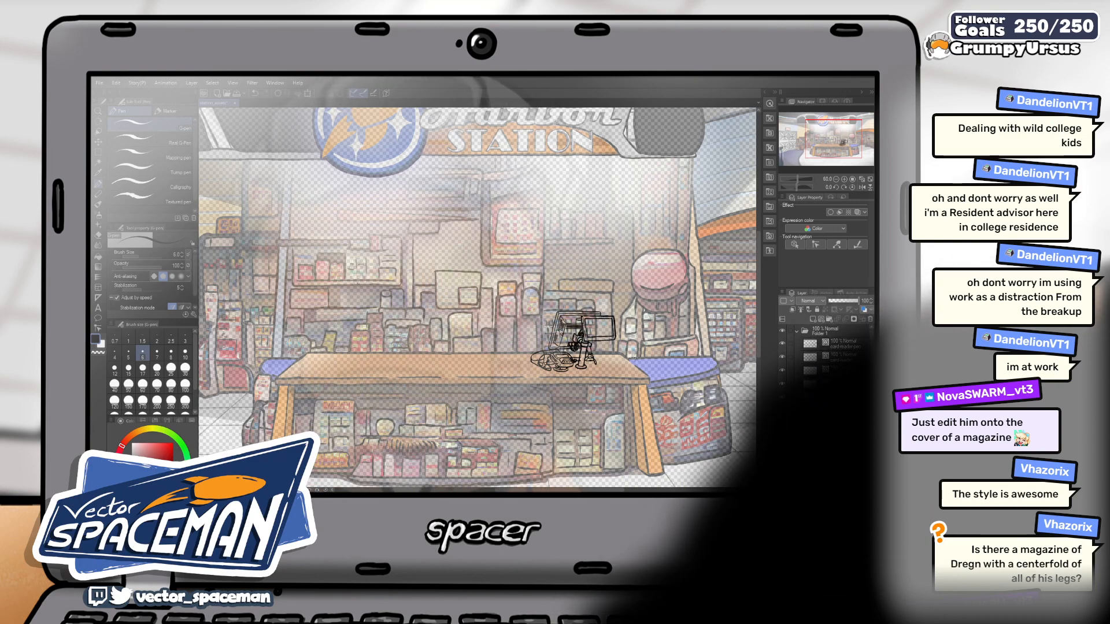
- Enlarge the traced cash register layers together and reposition them on the counter near its end by the gumball machine
scroll(633, 359, "up", 2)
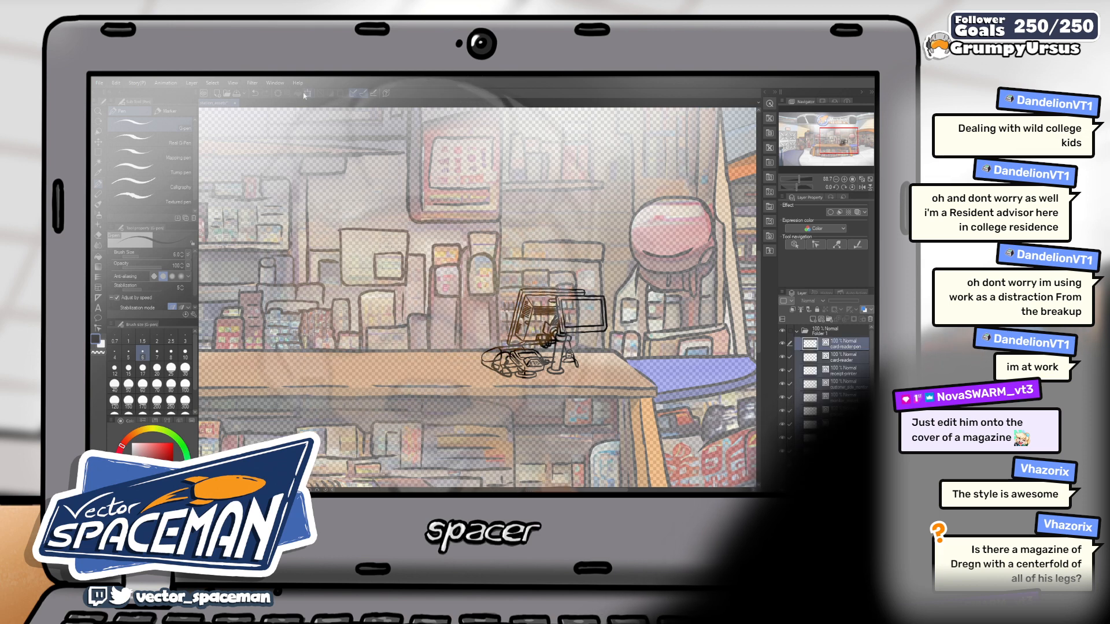
key("ctrl+t")
left_click_drag(479, 322, 446, 317)
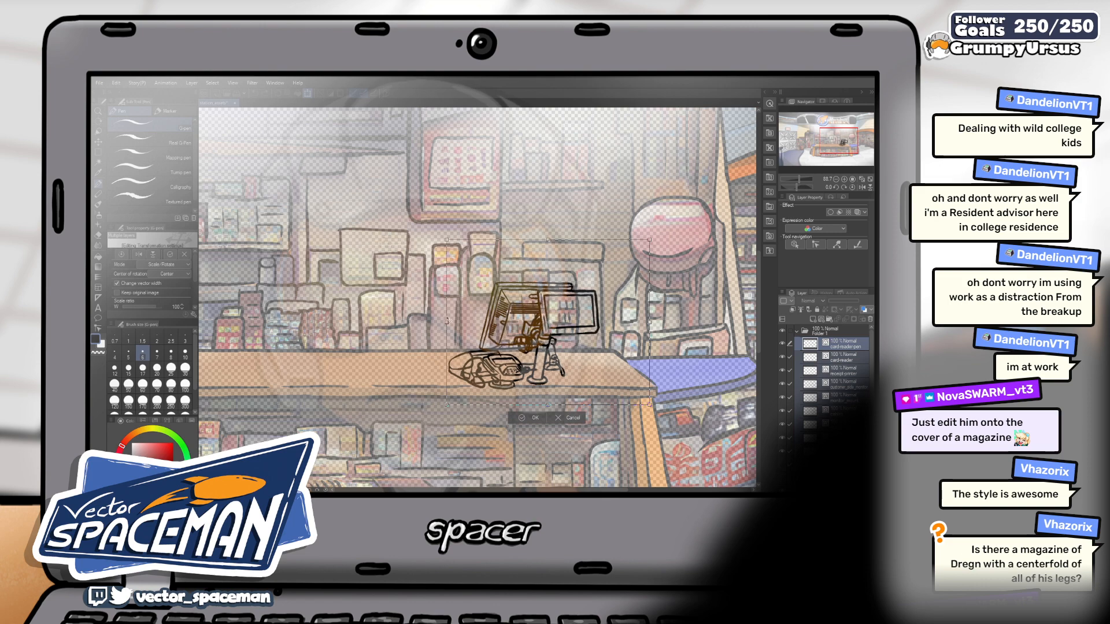
left_click_drag(542, 323, 555, 316)
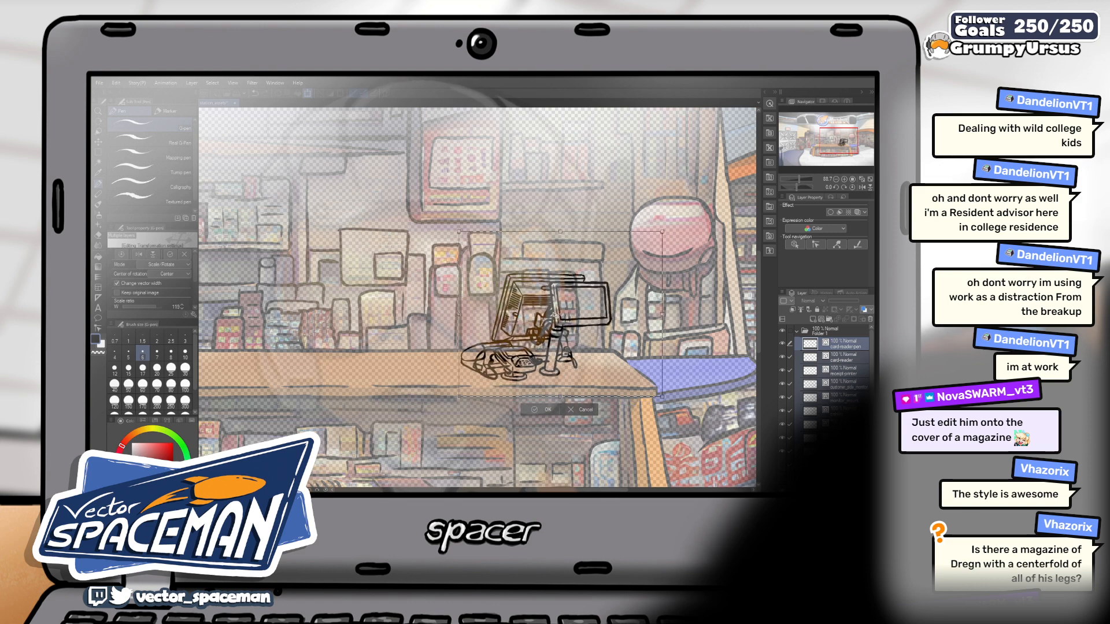
scroll(554, 315, "down", 4)
mouse_move(615, 314)
left_mouse_down()
mouse_move(631, 314)
mouse_move(589, 317)
mouse_move(653, 311)
left_mouse_up()
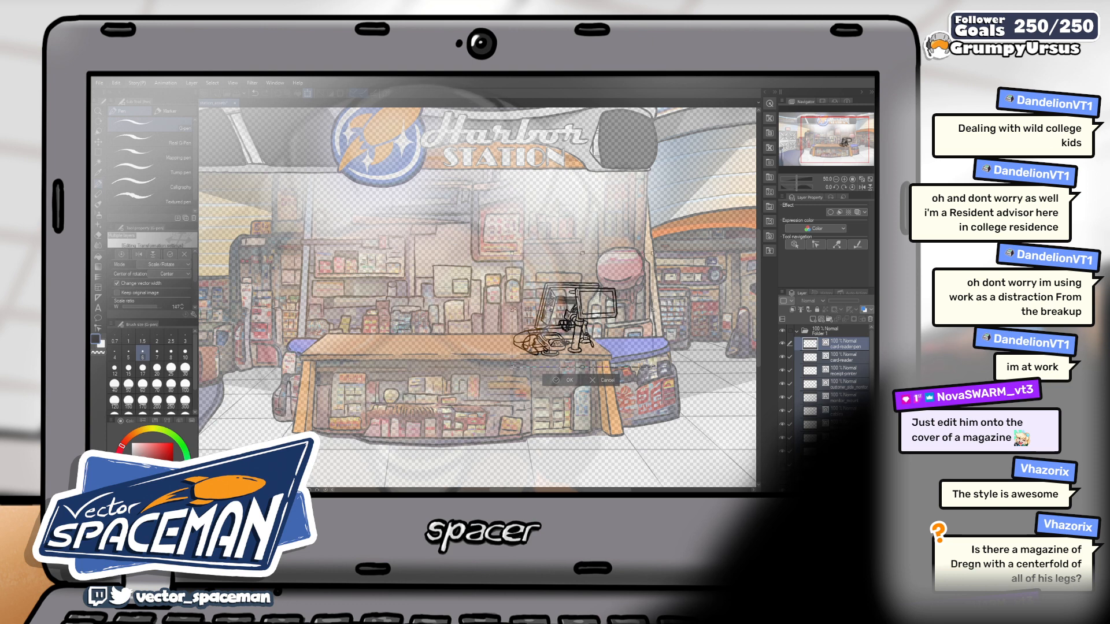
left_click_drag(653, 311, 655, 307)
left_click_drag(561, 312, 554, 314)
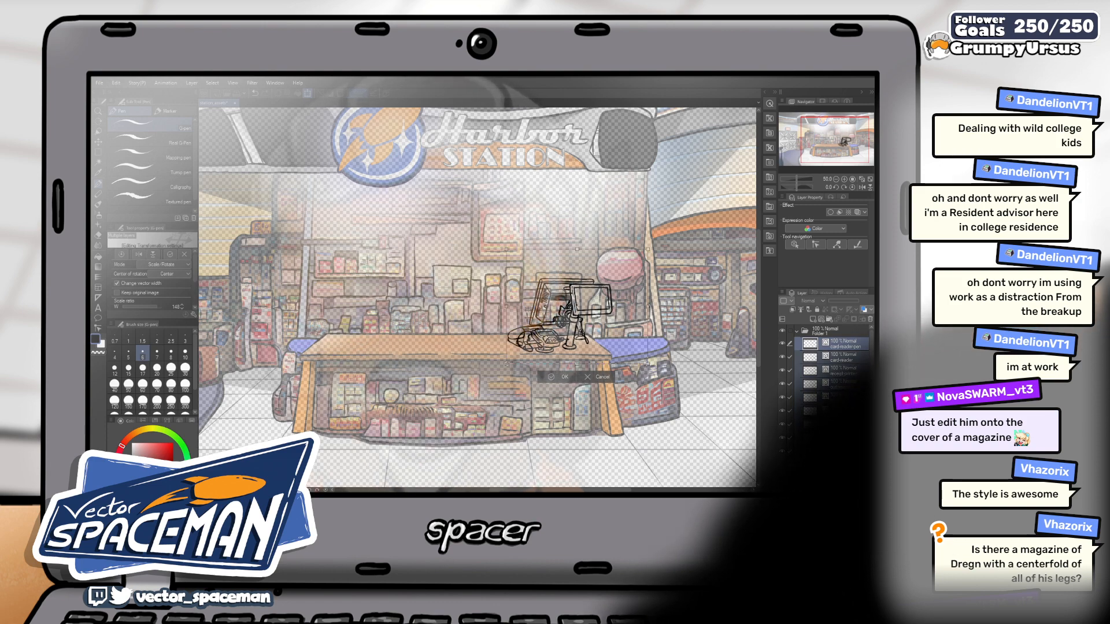
key("Return")
- Review the enlarged cash register's size and placement against the whole shop scene and up close
key("ctrl+minus")
key("ctrl+minus")
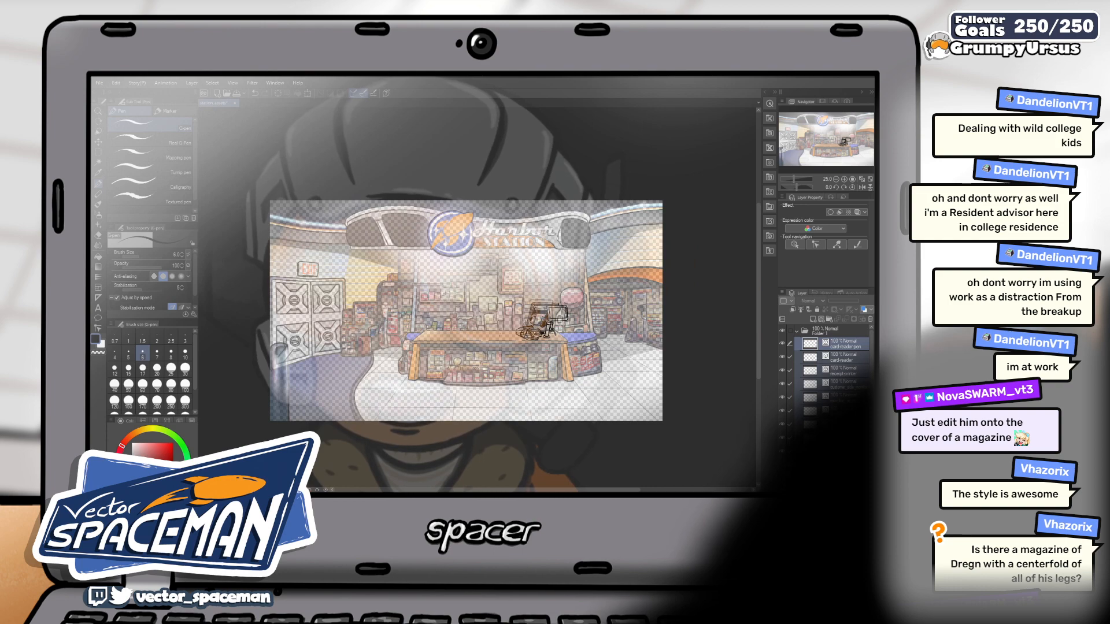
key("ctrl+plus")
key("ctrl+plus")
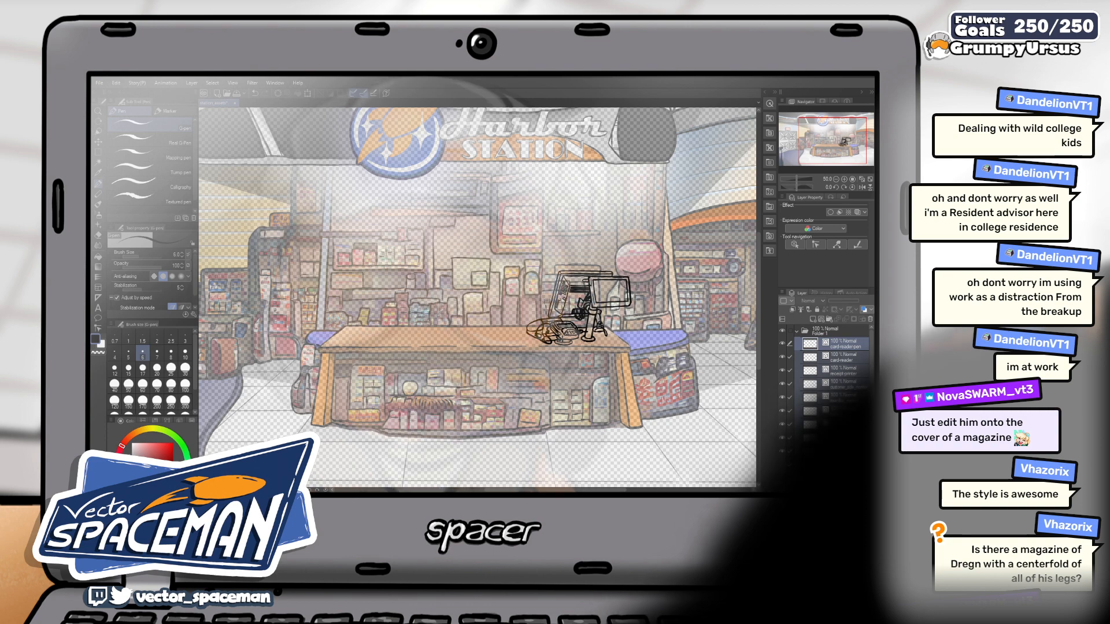
scroll(614, 325, "up", 1)
scroll(545, 296, "down", 2)
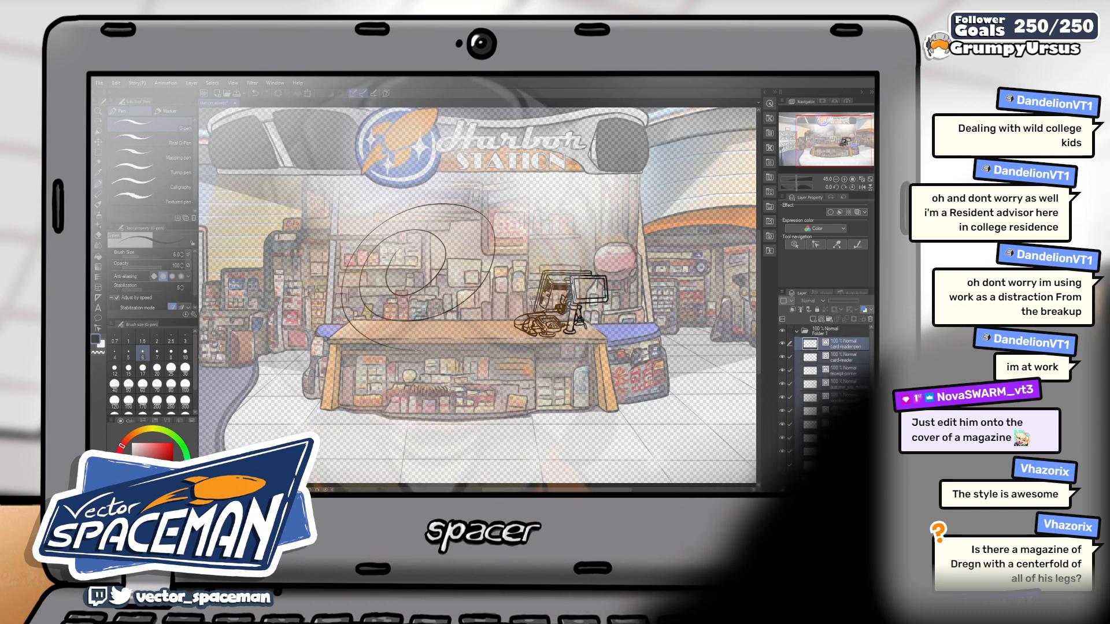
left_click_drag(349, 272, 512, 260)
key("Delete")
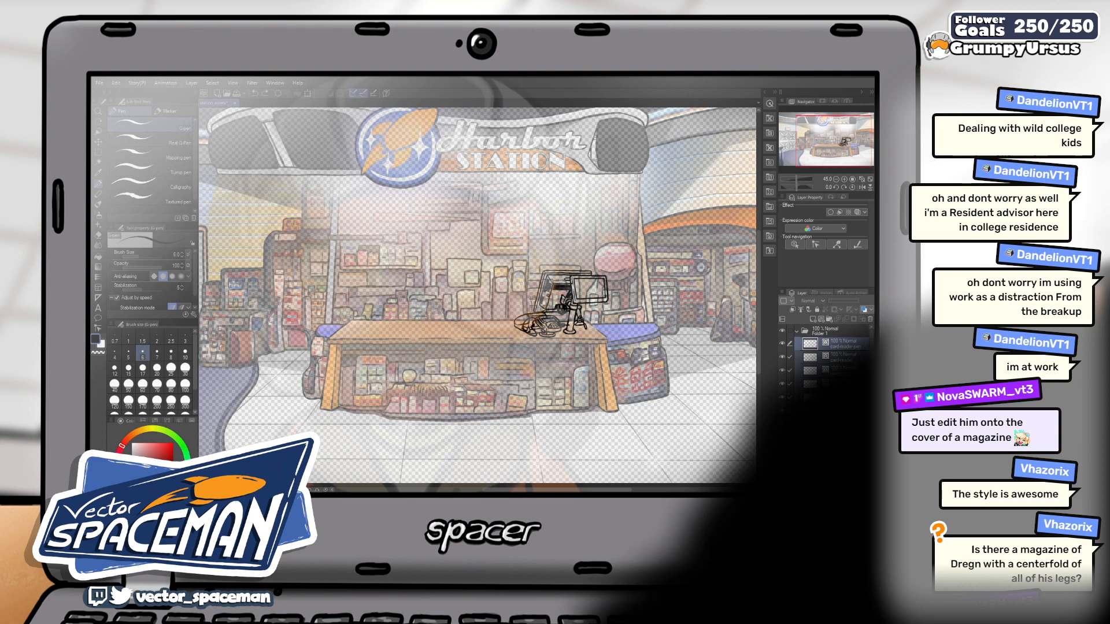
scroll(590, 370, "up", 5)
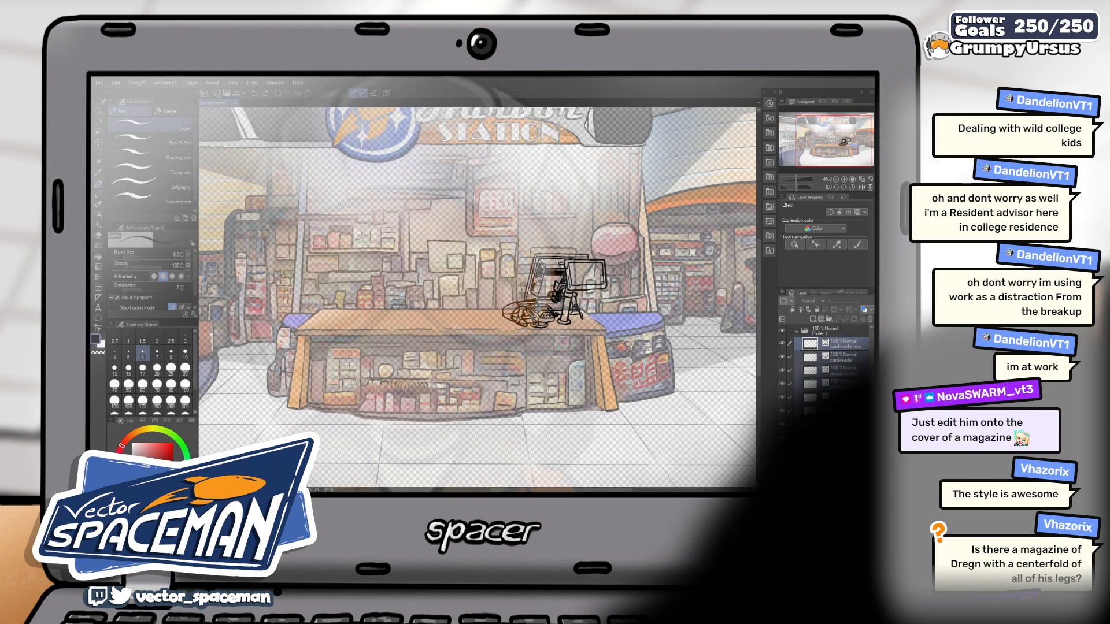
scroll(573, 249, "up", 2)
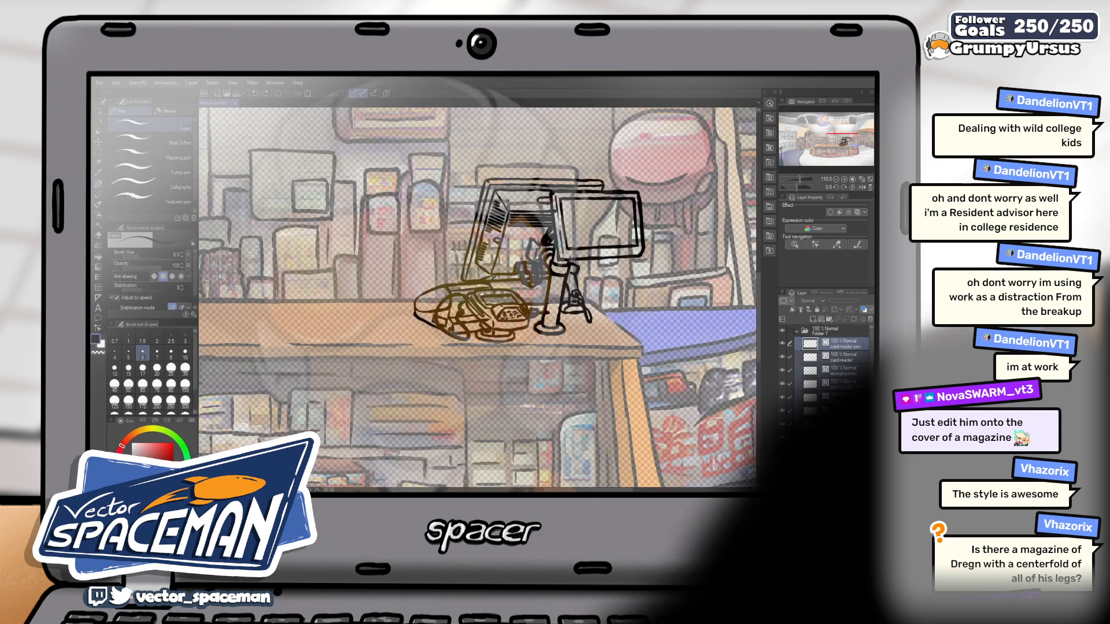
- Show the cash register reference photo and the Taste the Space drink dispenser image again beside the traced lines
left_click_drag(857, 302, 828, 301)
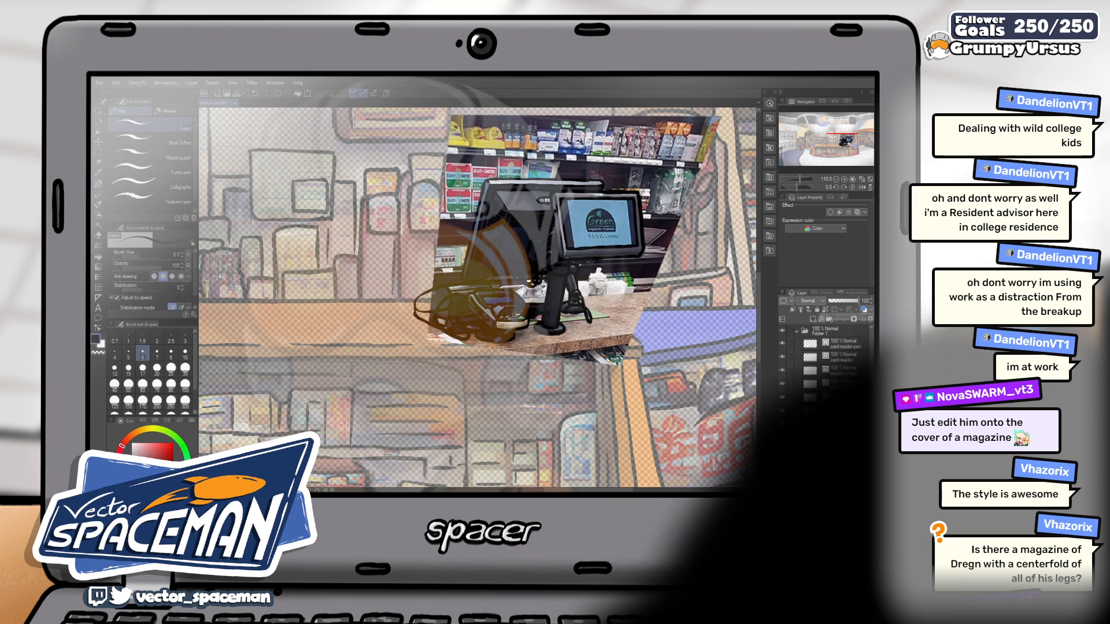
left_click(782, 451)
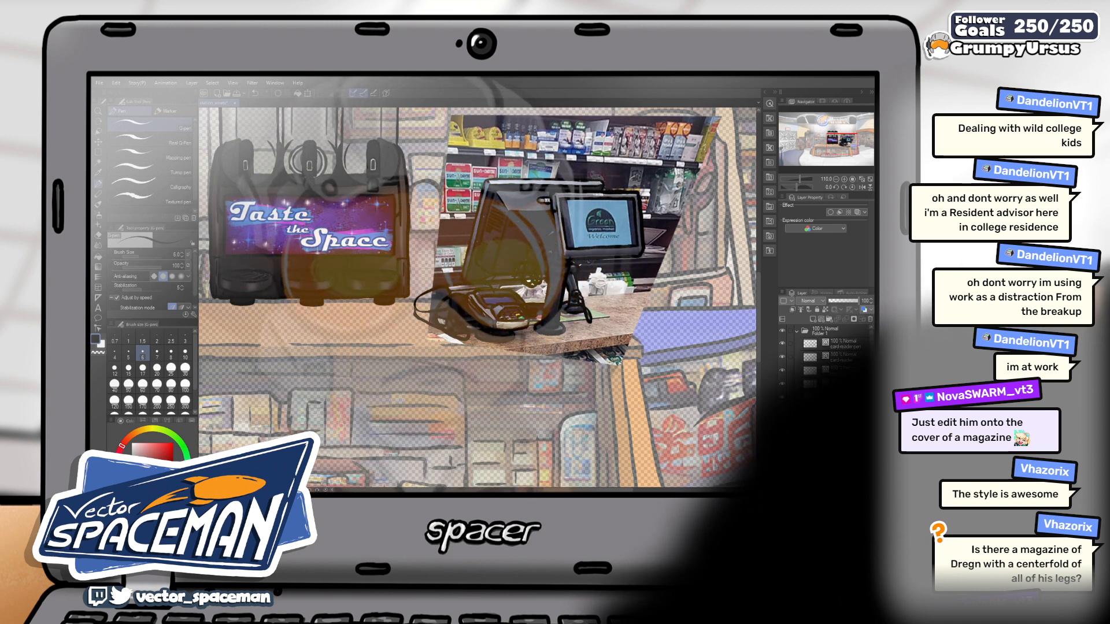
scroll(460, 279, "up", 2)
scroll(460, 278, "down", 2)
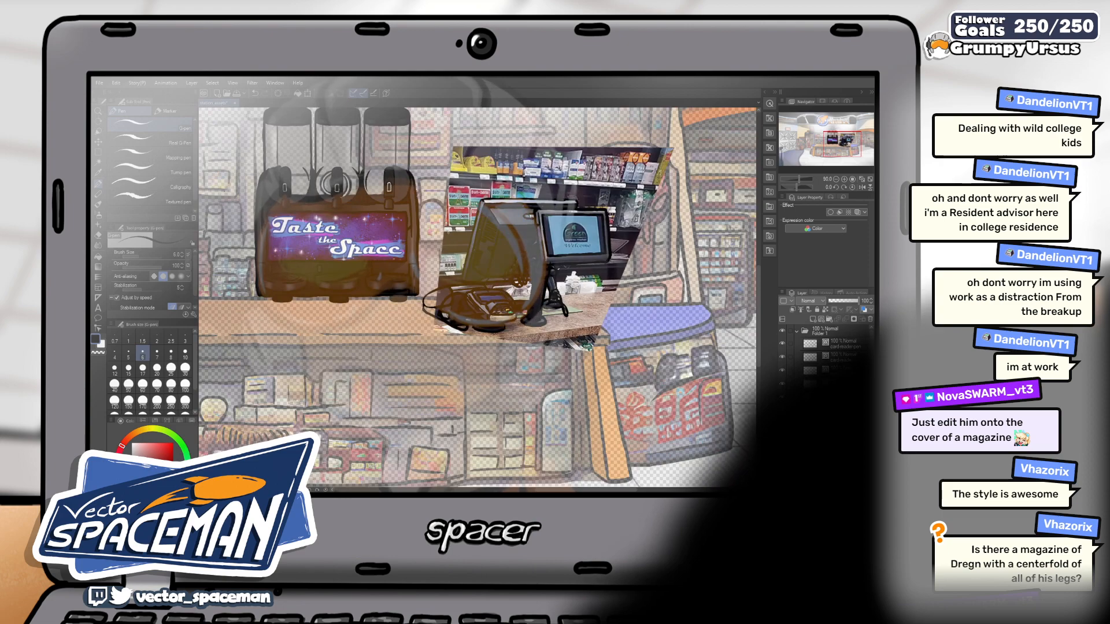
scroll(550, 307, "up", 1)
left_click_drag(550, 306, 454, 272)
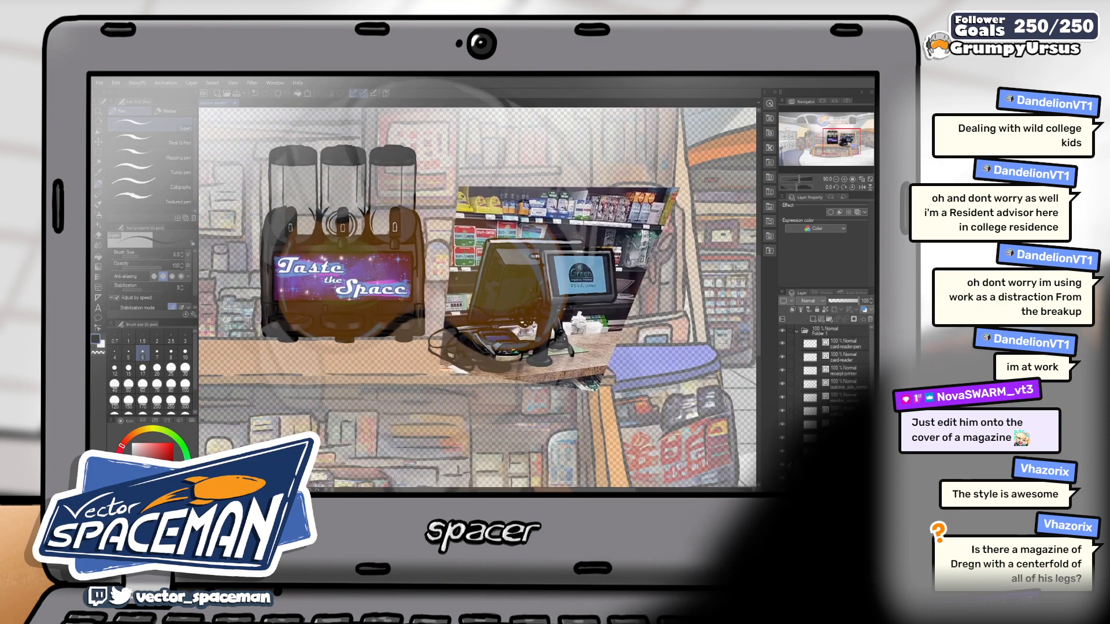
scroll(398, 309, "up", 3)
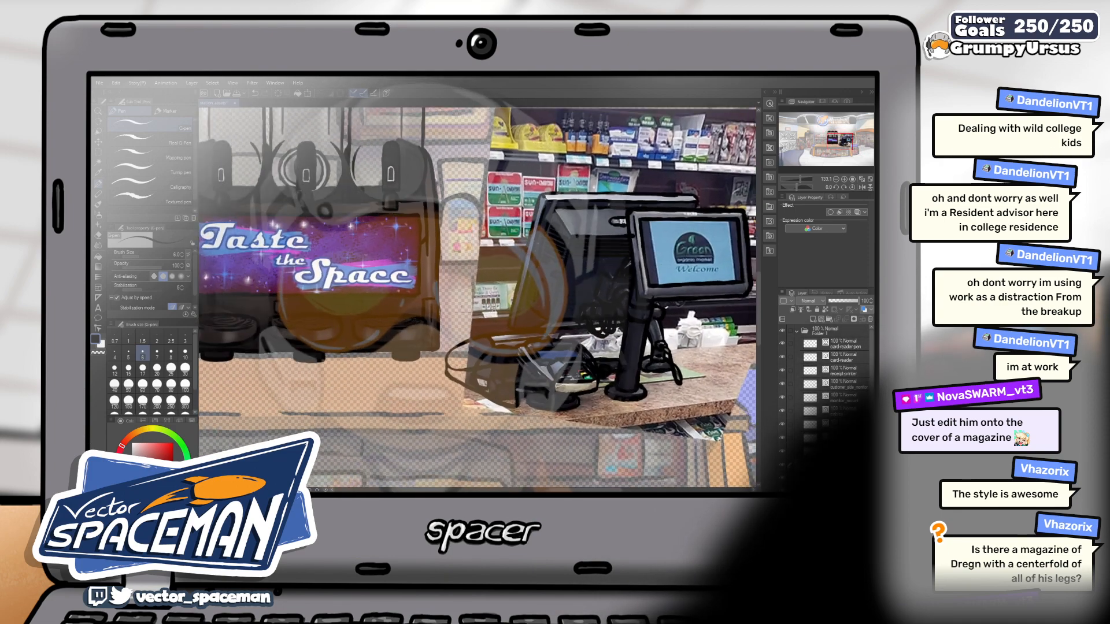
mouse_move(492, 308)
left_mouse_down()
mouse_move(544, 292)
mouse_move(492, 302)
left_mouse_up()
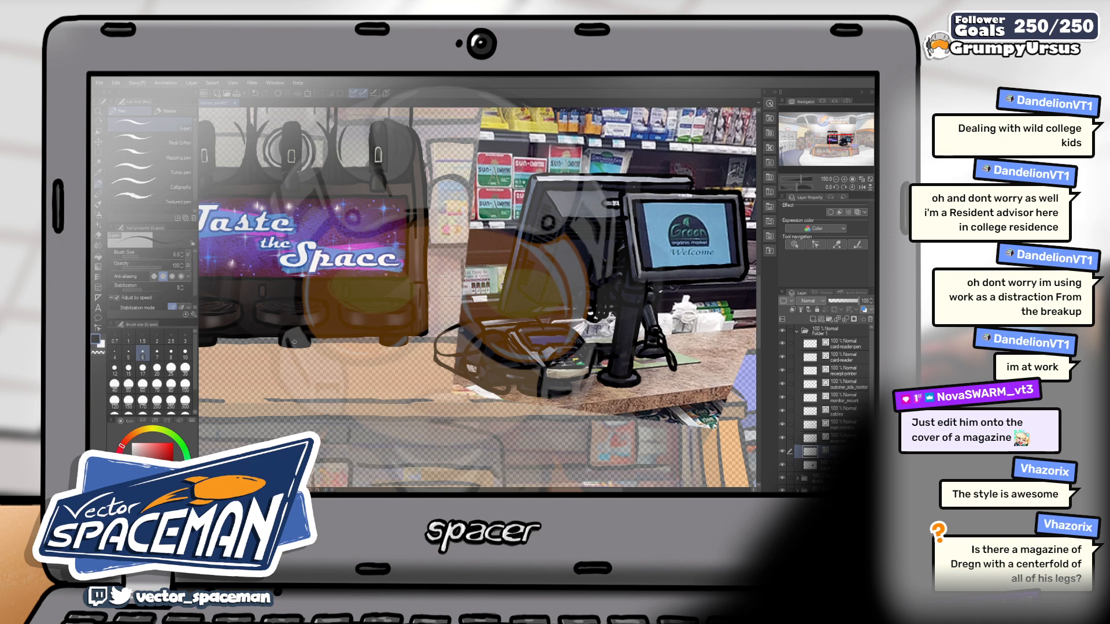
left_click_drag(633, 334, 564, 302)
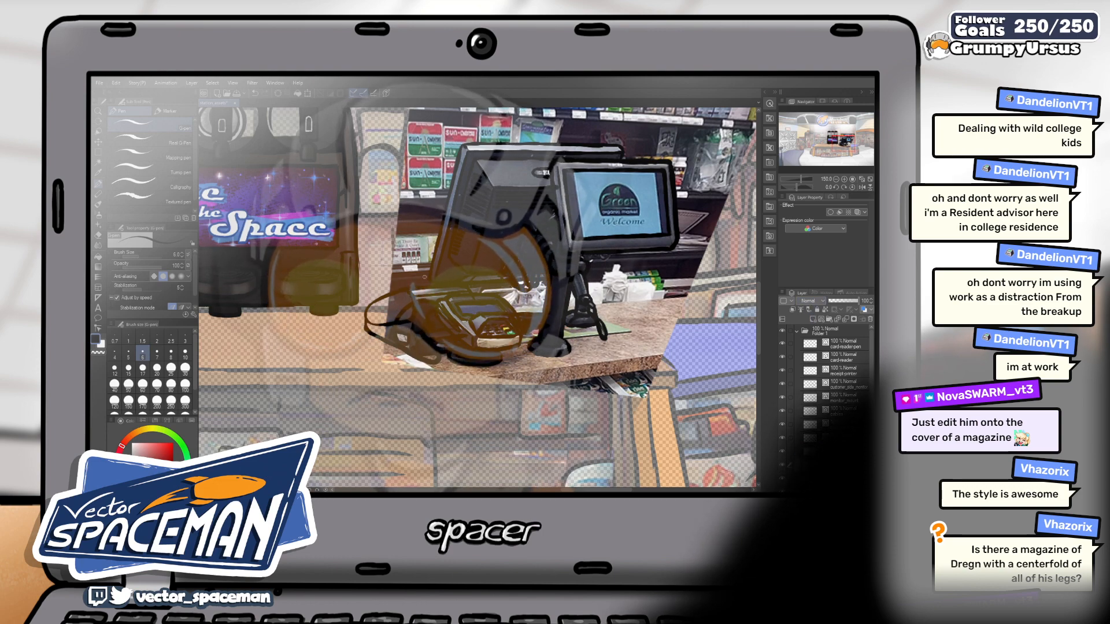
- Paint the handheld scanner and its stand black with the round mixing brush at size 15, refining details at size 7
key("b")
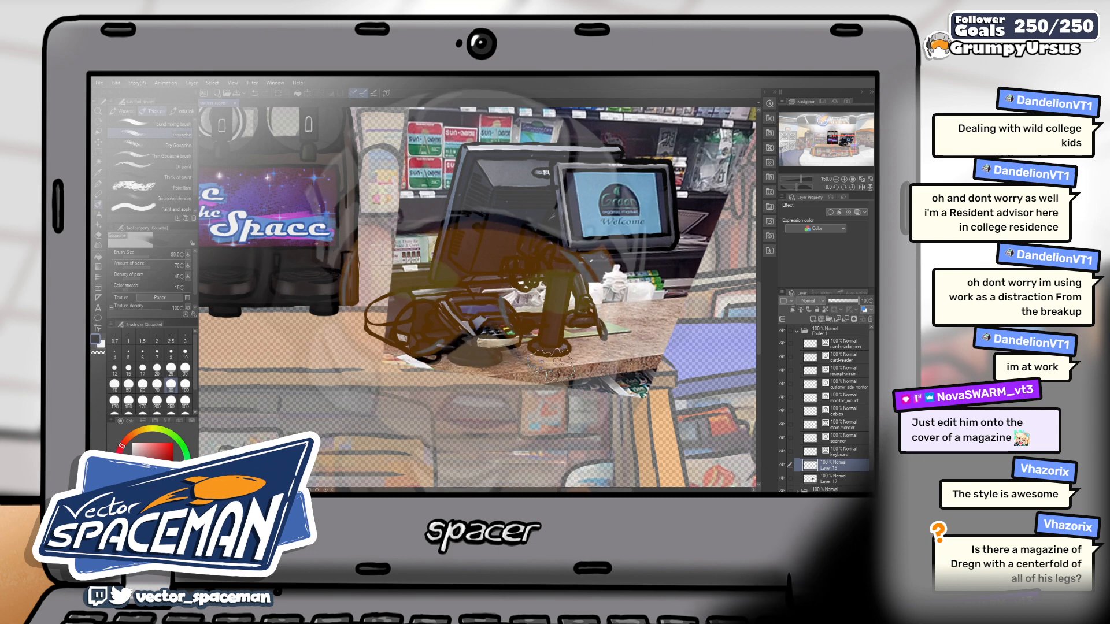
left_click(170, 127)
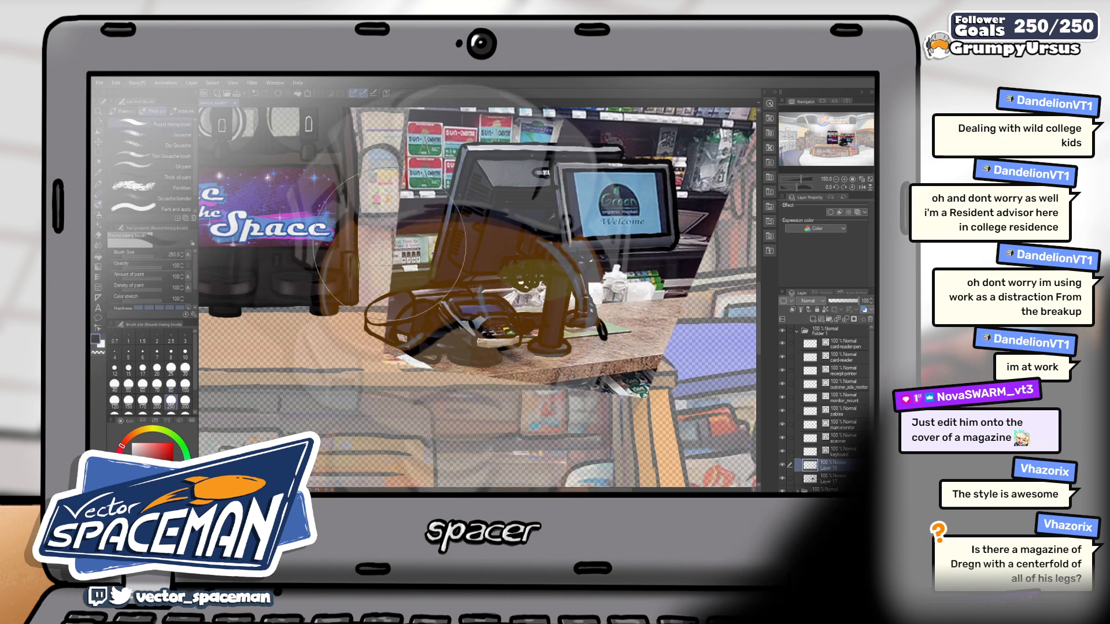
left_click(128, 368)
scroll(539, 314, "up", 4)
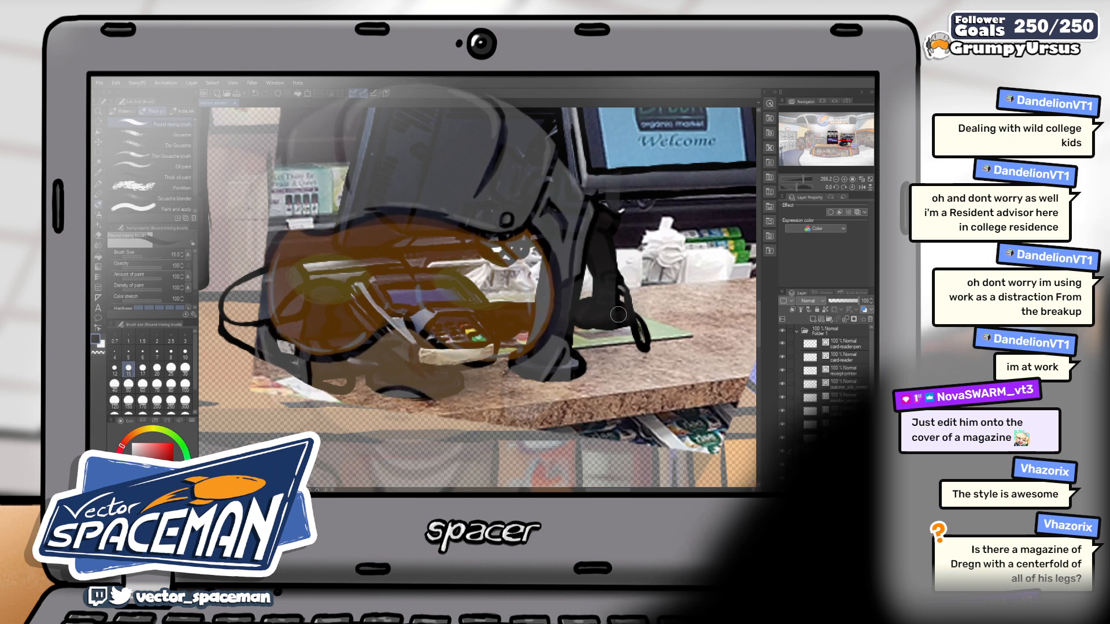
key("bracketleft")
key("bracketleft")
key("bracketleft")
key("bracketleft")
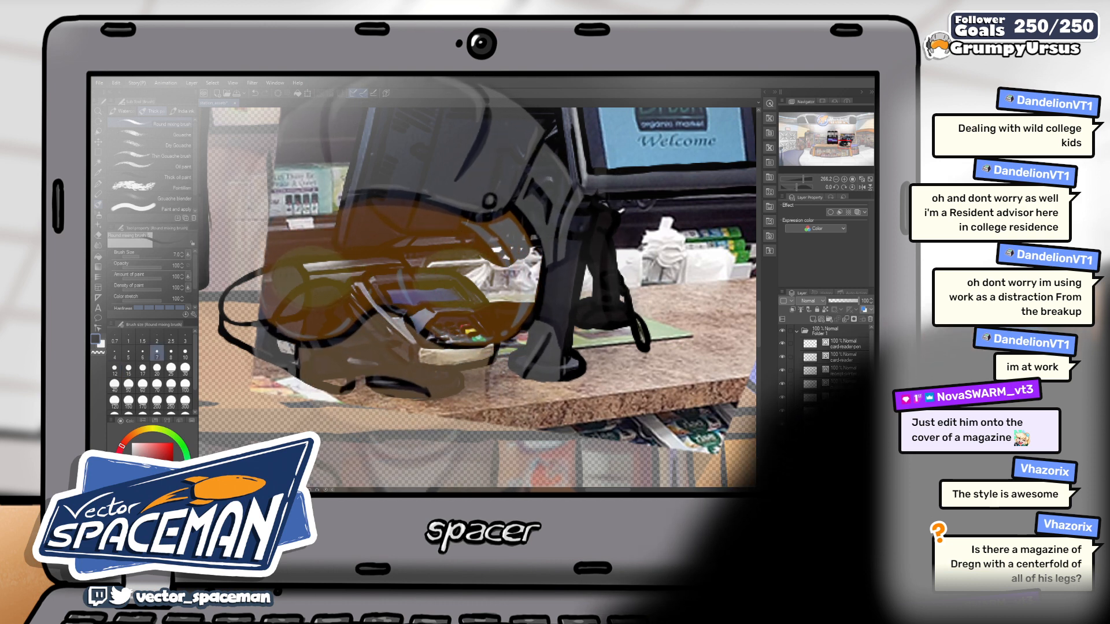
- Add a new raster layer for the main monitor and paint its frame edges dark with the brush at size 17
key("alt+bracketright")
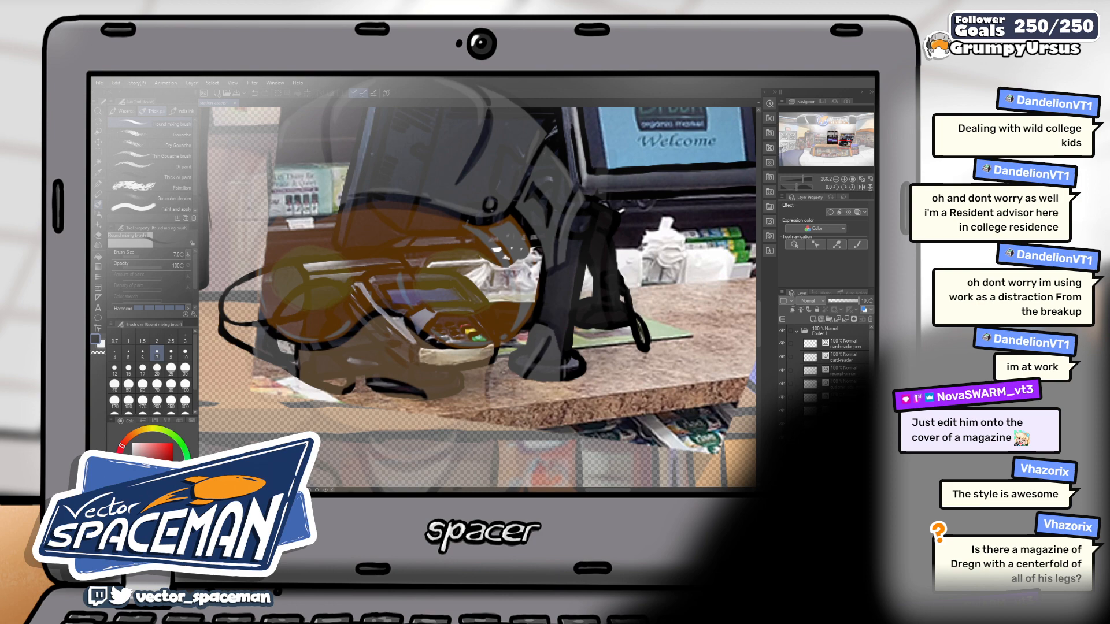
left_click(820, 335)
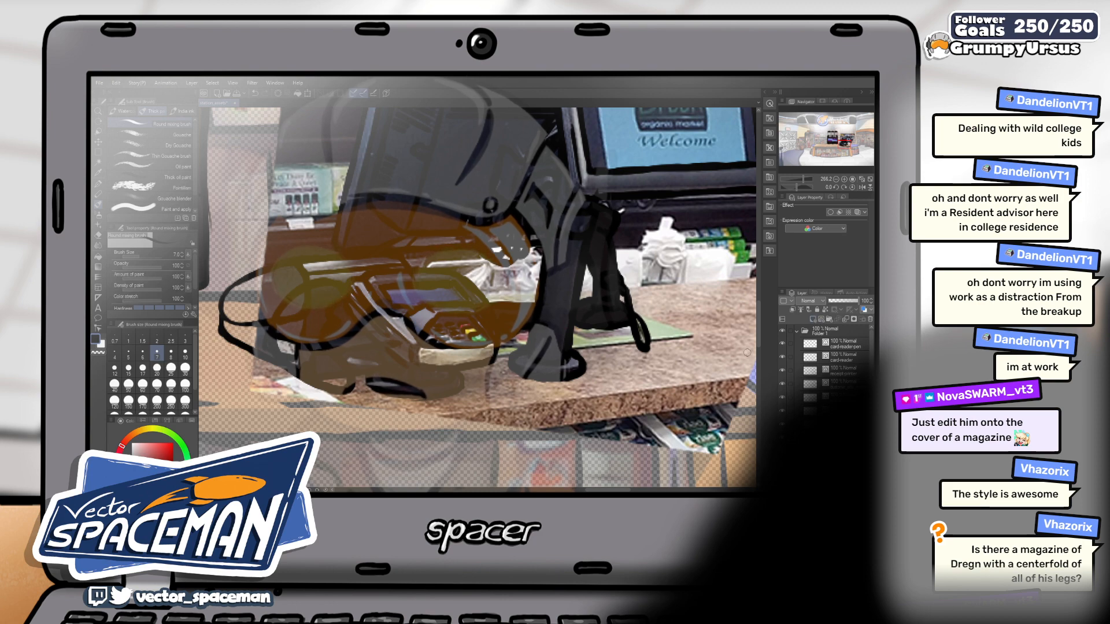
left_click_drag(541, 153, 540, 273)
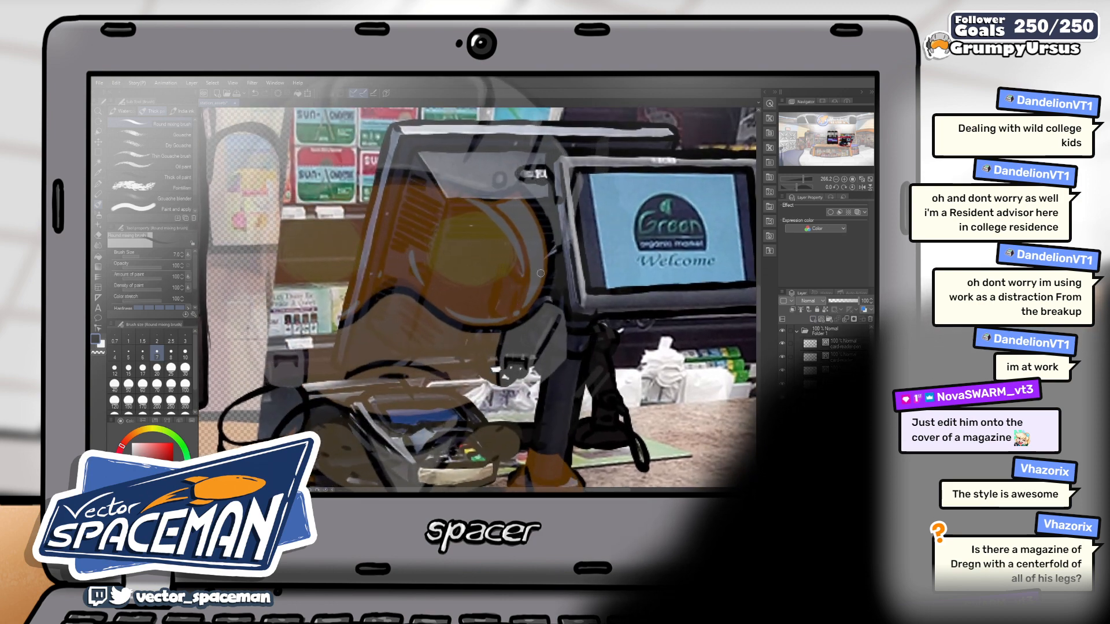
key("bracketright")
key("bracketright")
key("bracketright")
key("bracketright")
key("bracketright")
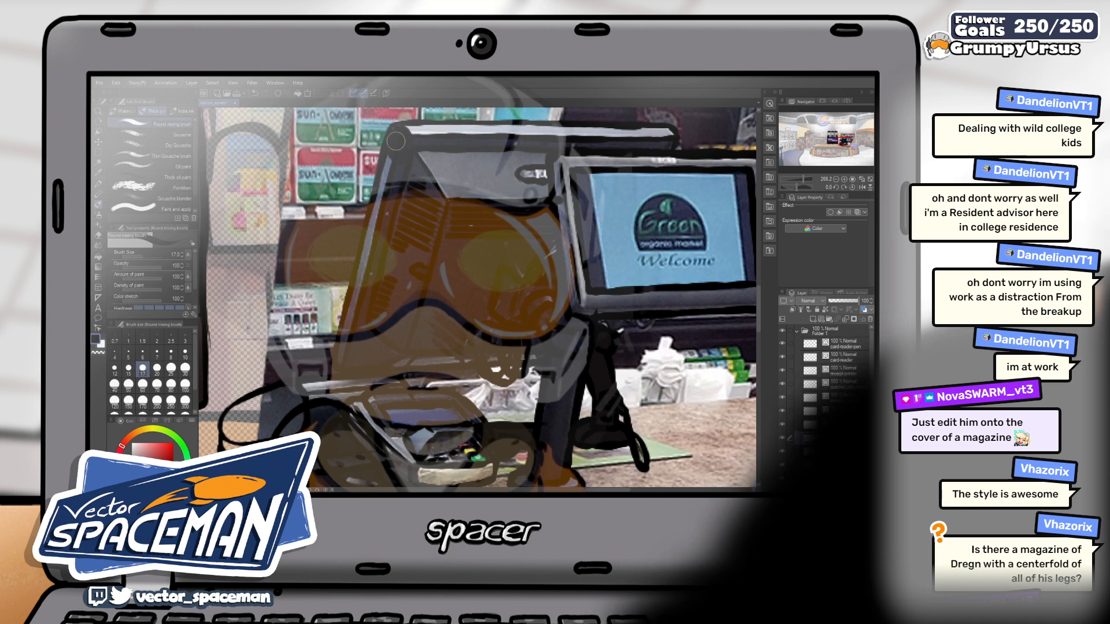
left_click_drag(393, 157, 377, 244)
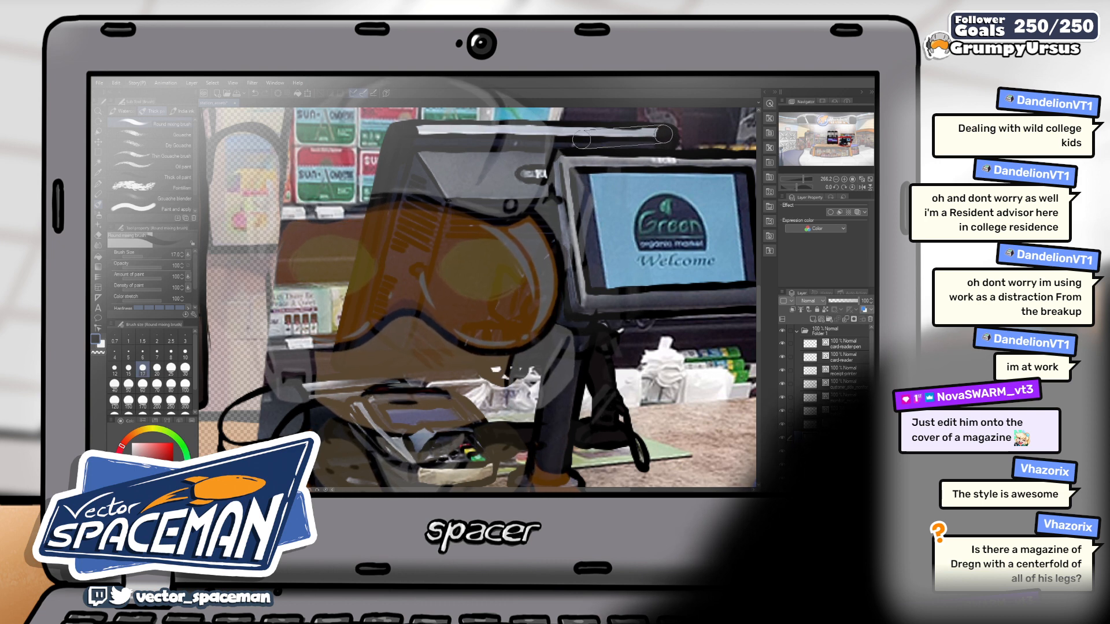
key("ctrl+z")
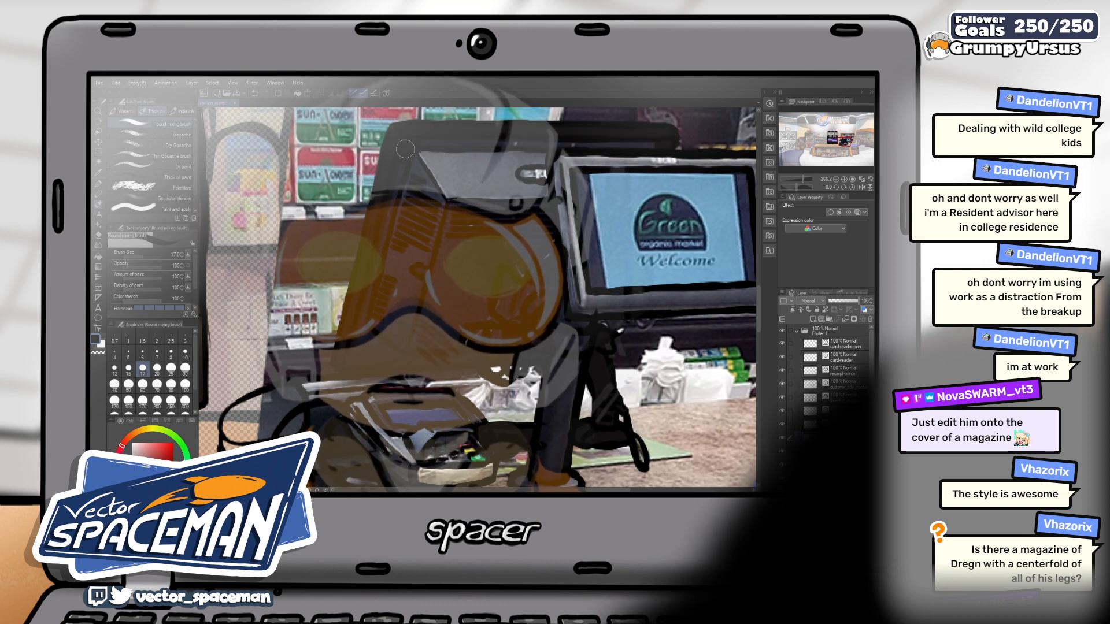
key("ctrl+z")
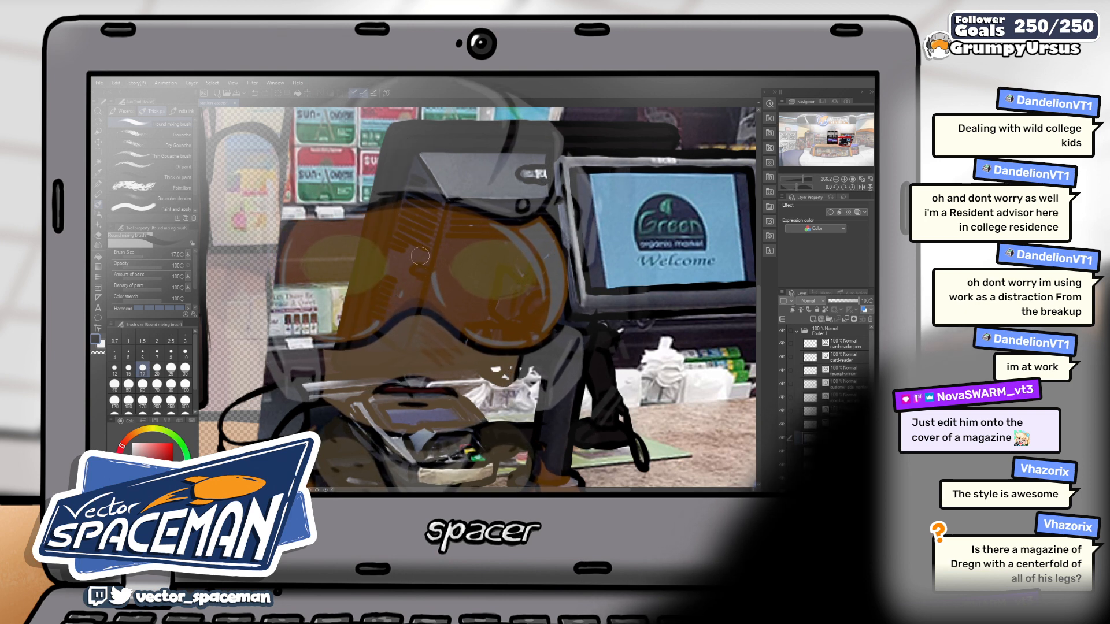
- Fill the rest of the main monitor's body with the dark colour using brush size 40
key("bracketright")
key("bracketright")
key("bracketright")
key("bracketright")
left_click_drag(425, 172, 441, 205)
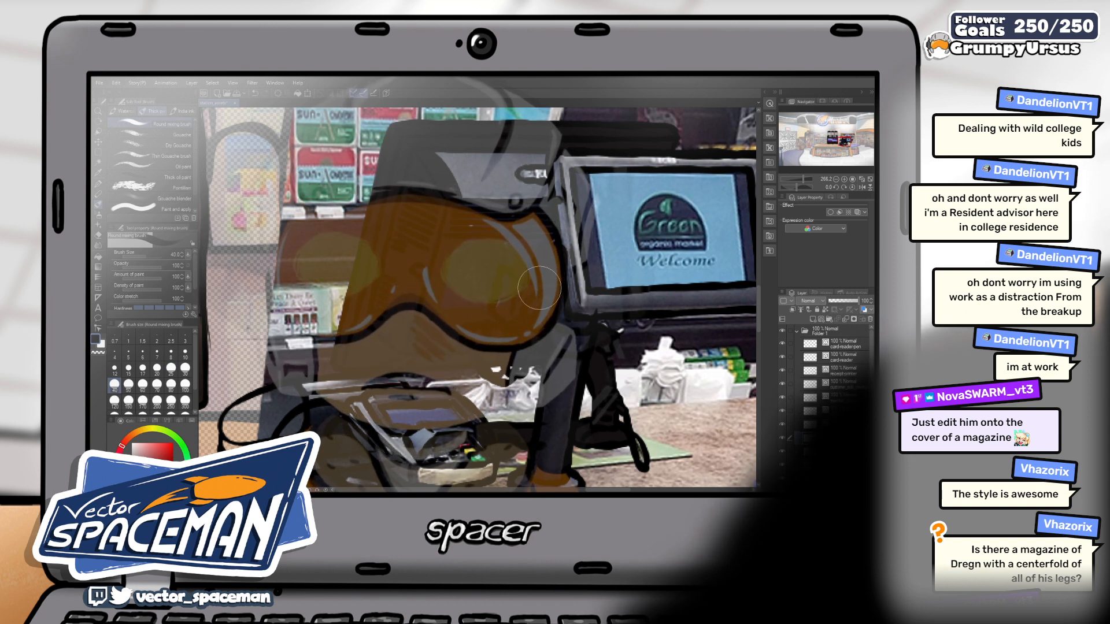
left_click_drag(557, 169, 557, 183)
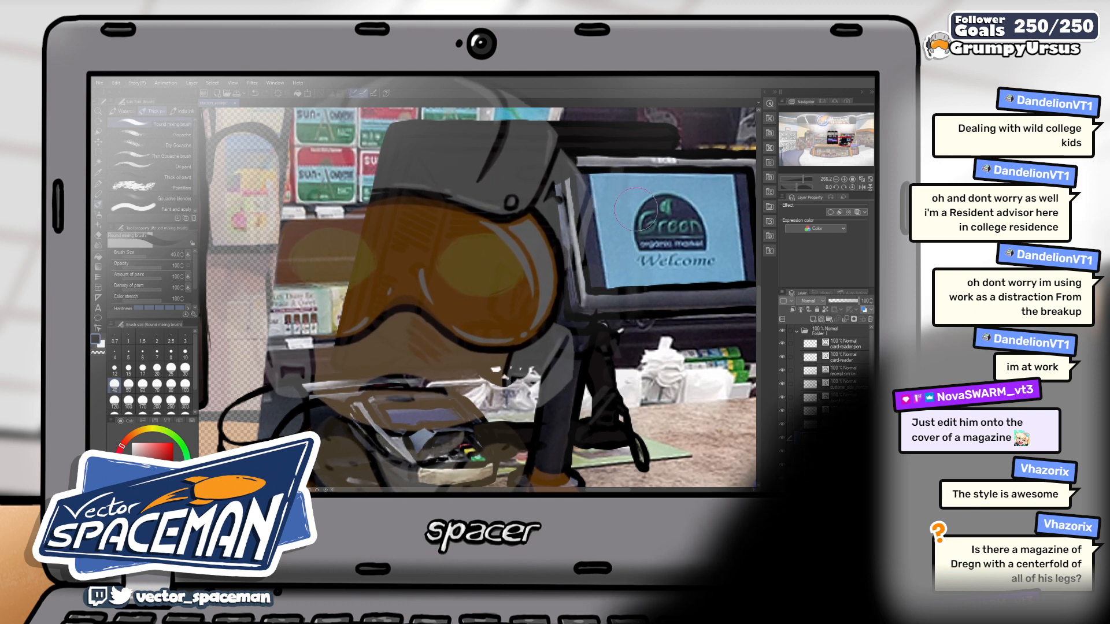
- Add a new raster layer beneath the monitor mount's lines and paint its upper bracket light grey with the mixing brush at size 8
mouse_move(662, 262)
left_mouse_down()
mouse_move(590, 232)
mouse_move(603, 250)
left_mouse_up()
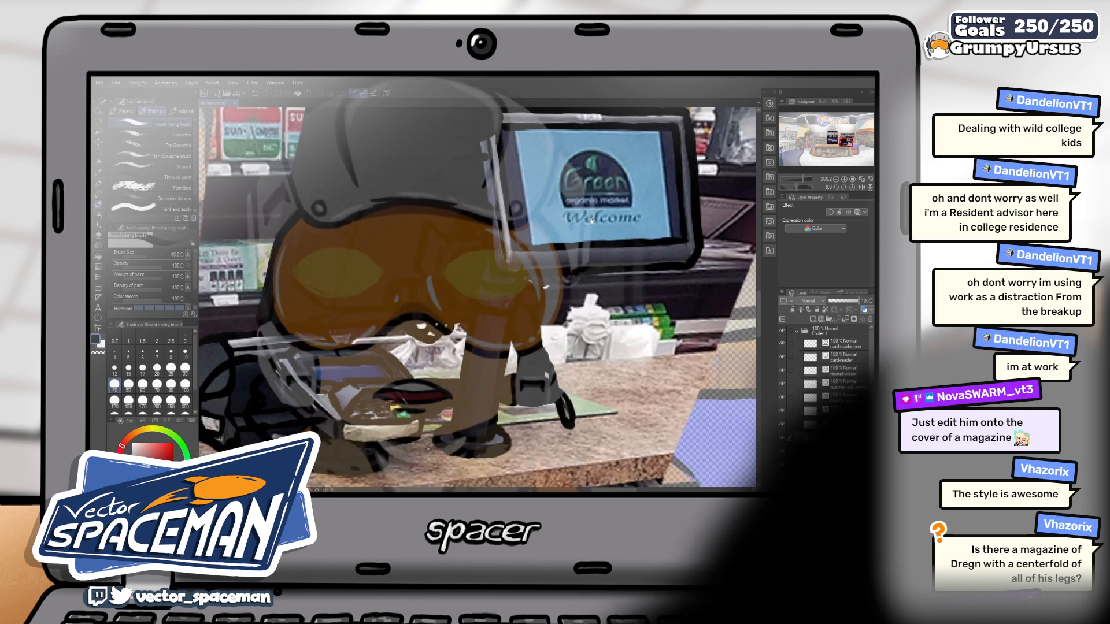
left_click(825, 331)
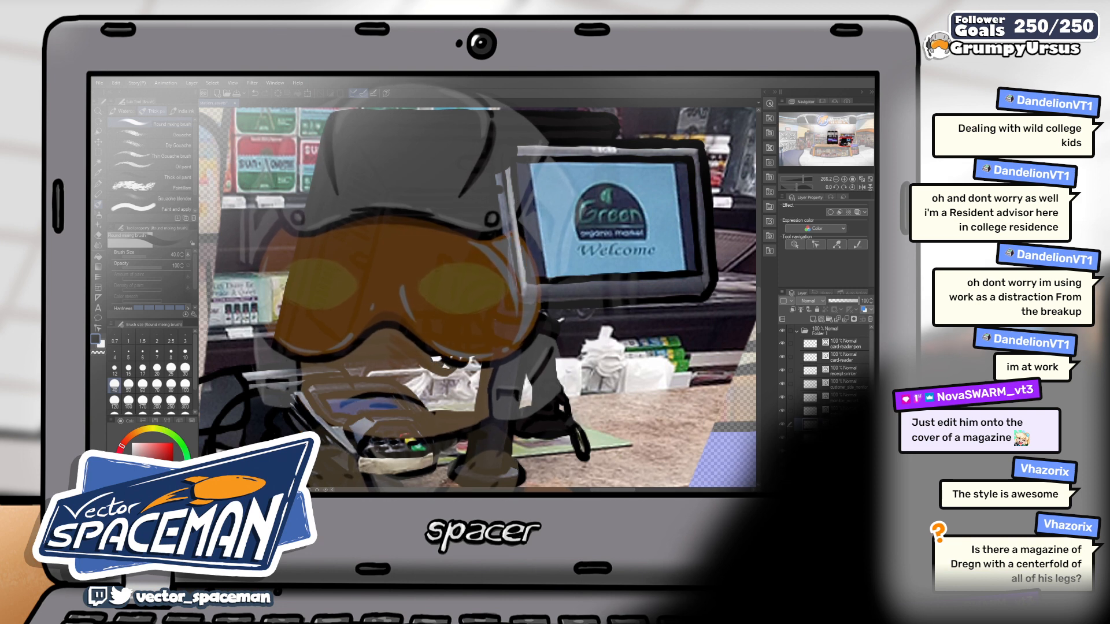
left_click(831, 363)
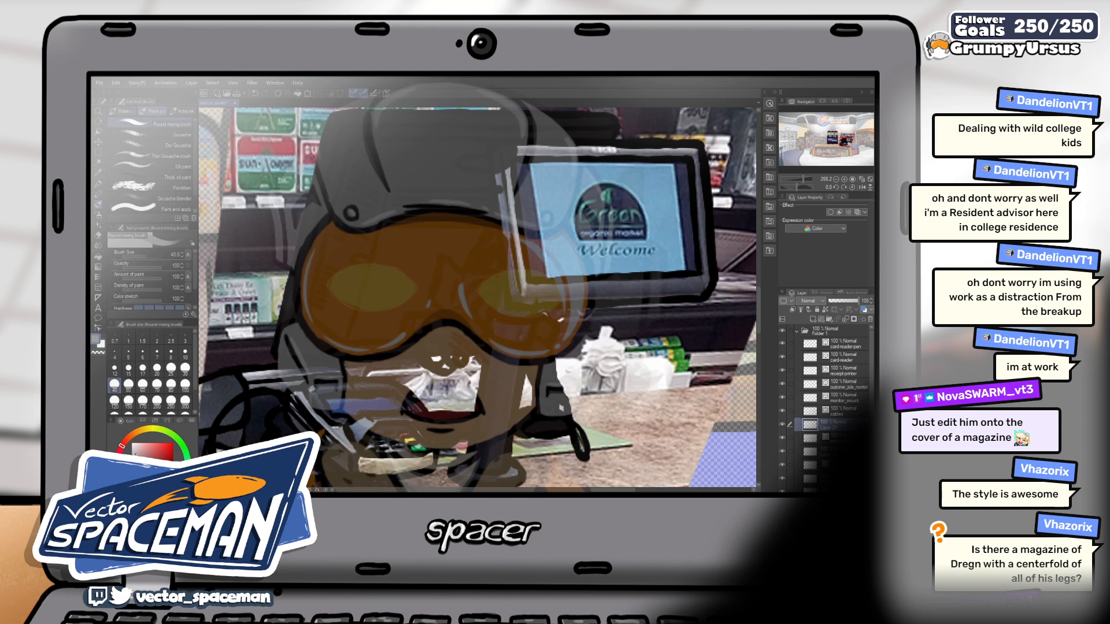
key("bracketleft")
key("bracketleft")
key("bracketleft")
key("bracketleft")
key("bracketleft")
key("bracketleft")
key("bracketleft")
key("bracketleft")
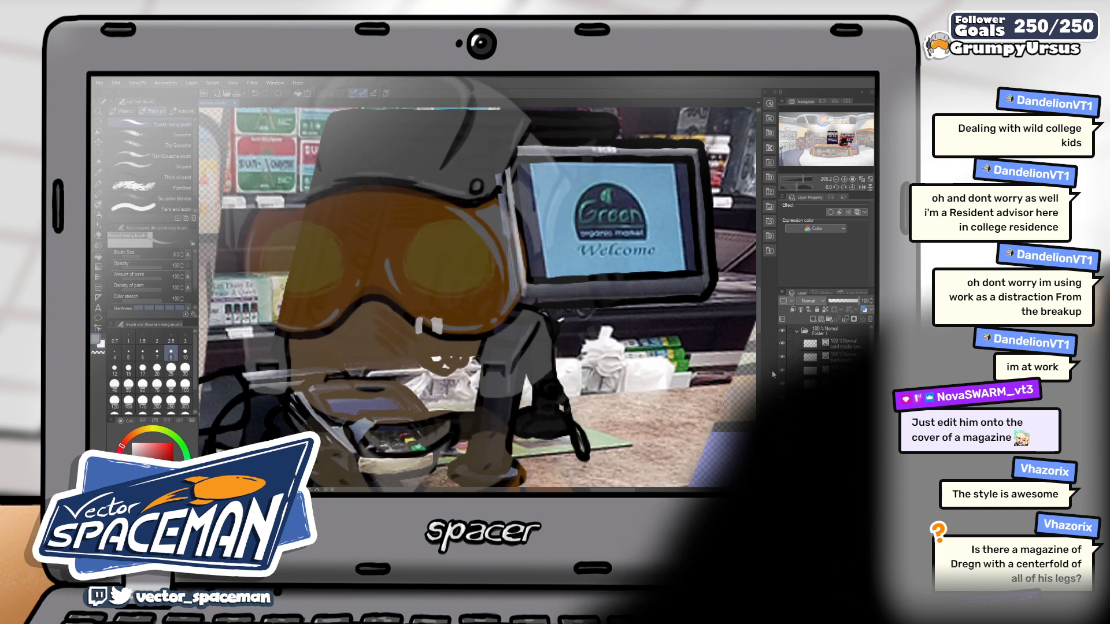
left_click(829, 342)
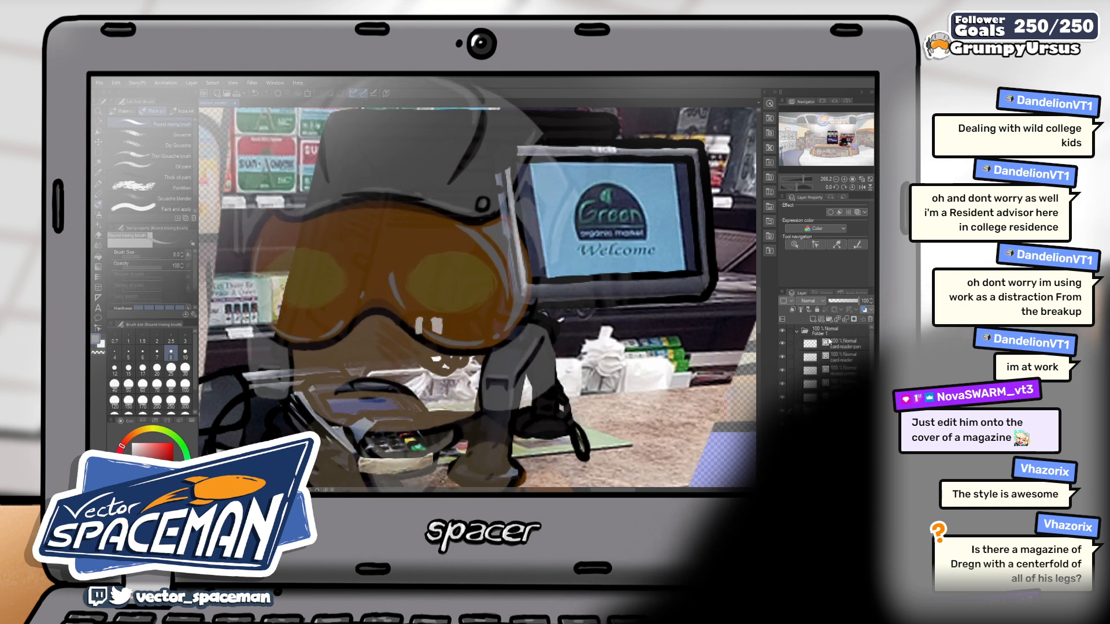
left_click(817, 328)
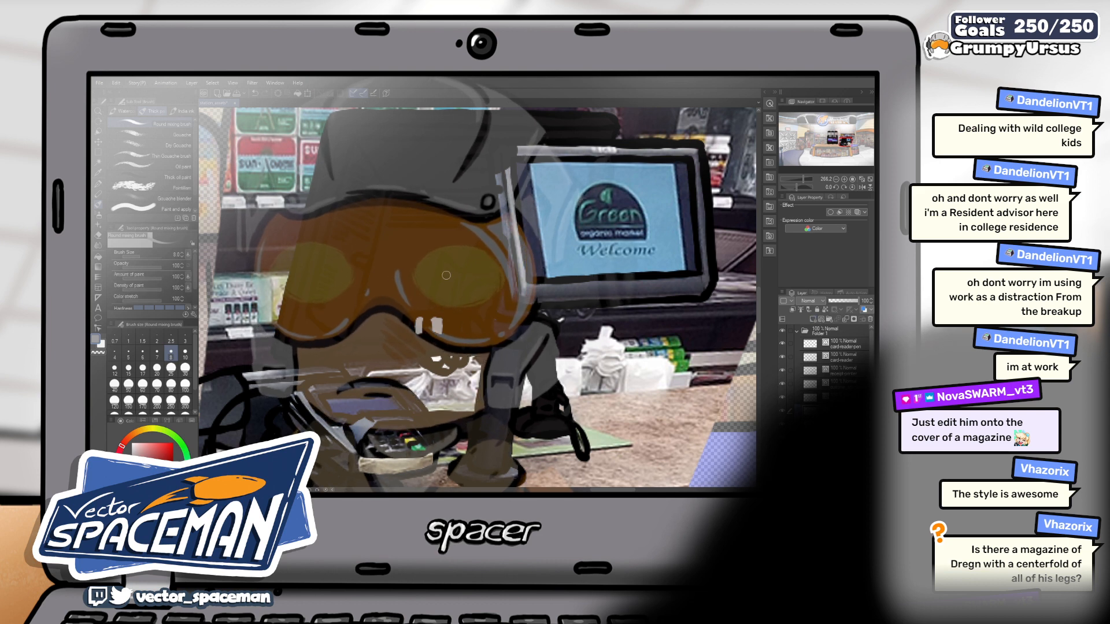
left_click_drag(438, 300, 443, 301)
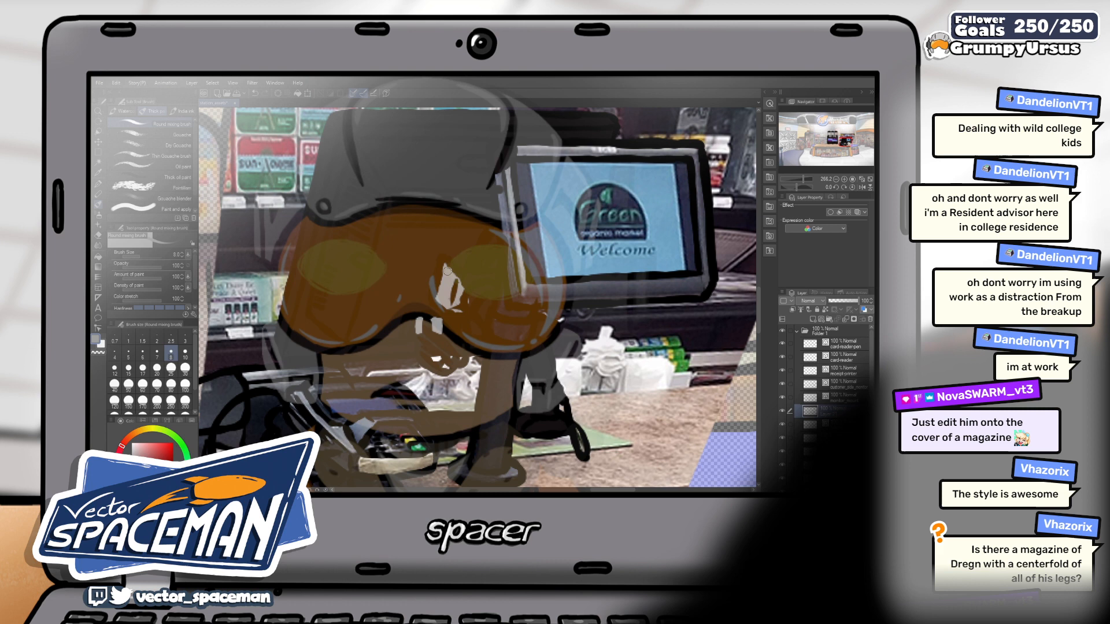
mouse_move(462, 278)
left_mouse_down()
mouse_move(461, 303)
mouse_move(449, 301)
mouse_move(468, 309)
mouse_move(477, 281)
left_mouse_up()
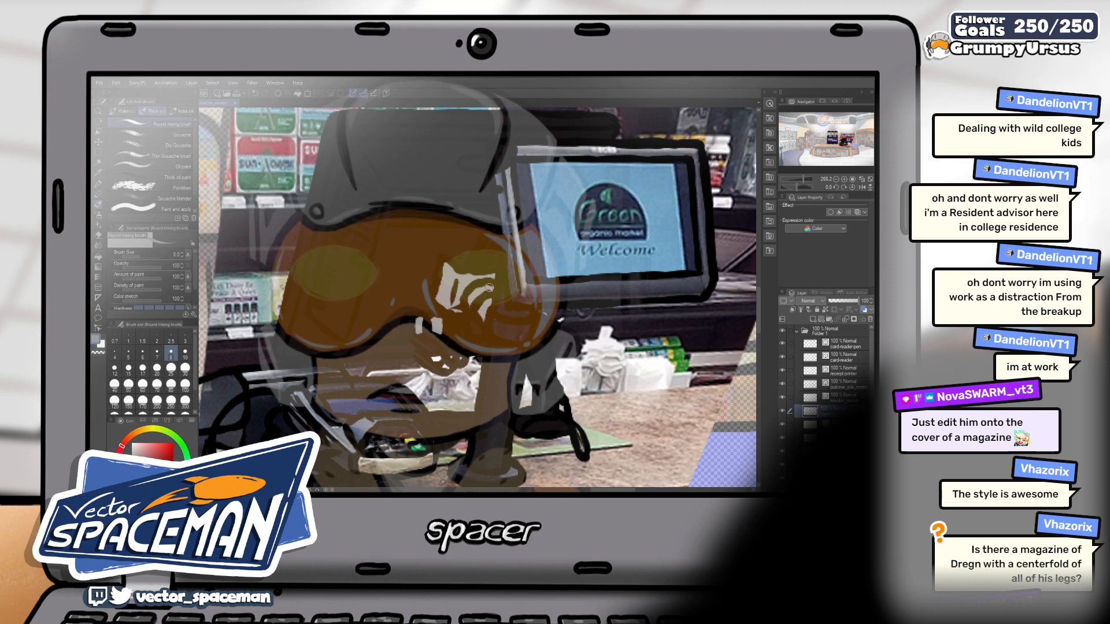
- Paint the monitor mount's joint, pole and round base light grey with the brush at size 12
key("bracketright")
key("bracketright")
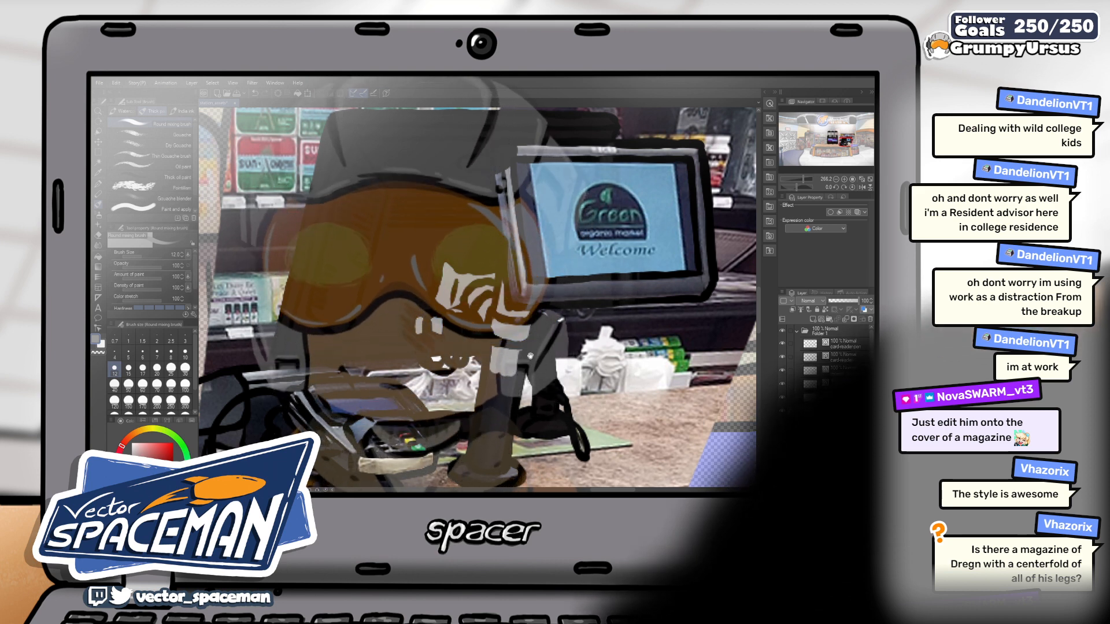
scroll(530, 358, "down", 3)
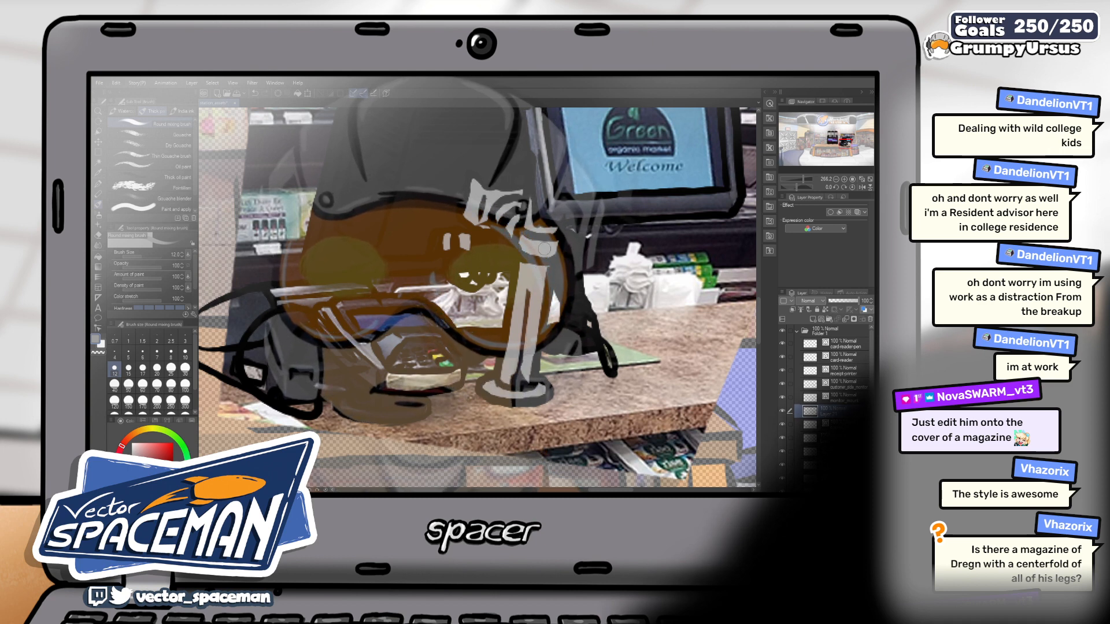
left_click_drag(525, 350, 525, 295)
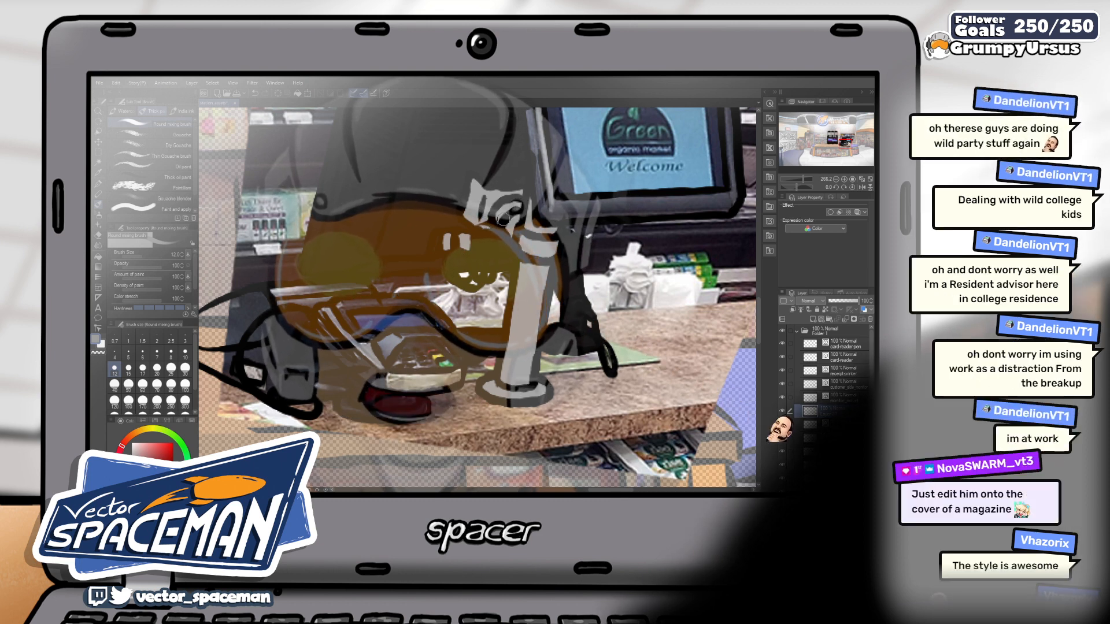
- Clean up the monitor_mount vector linework with the eraser at size 8 and touch up its outlines with the pen
key("alt+bracketright")
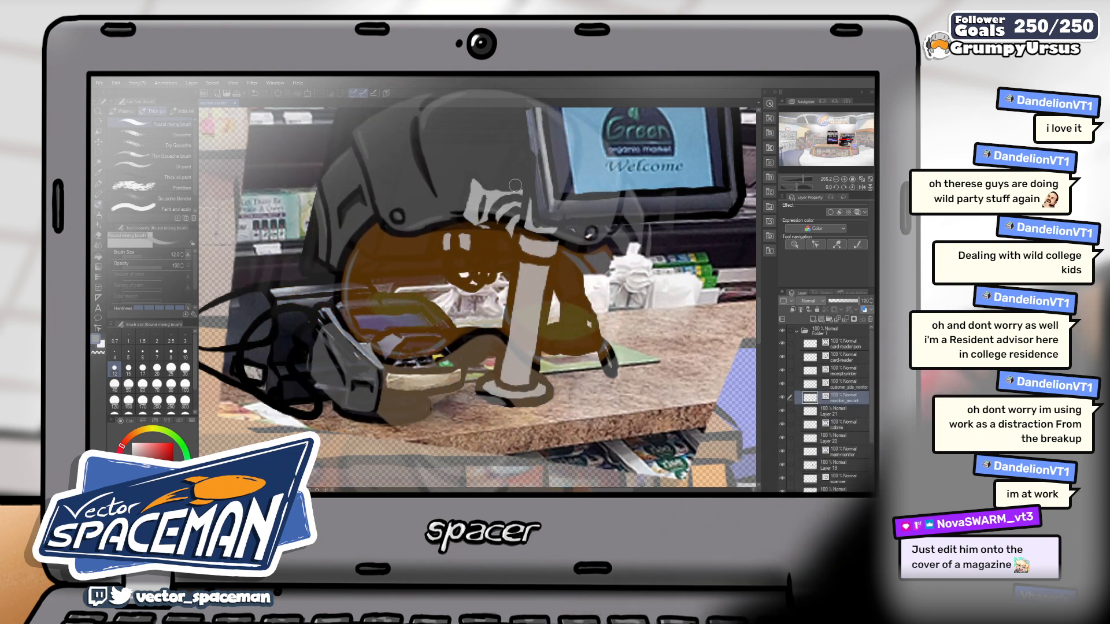
key("e")
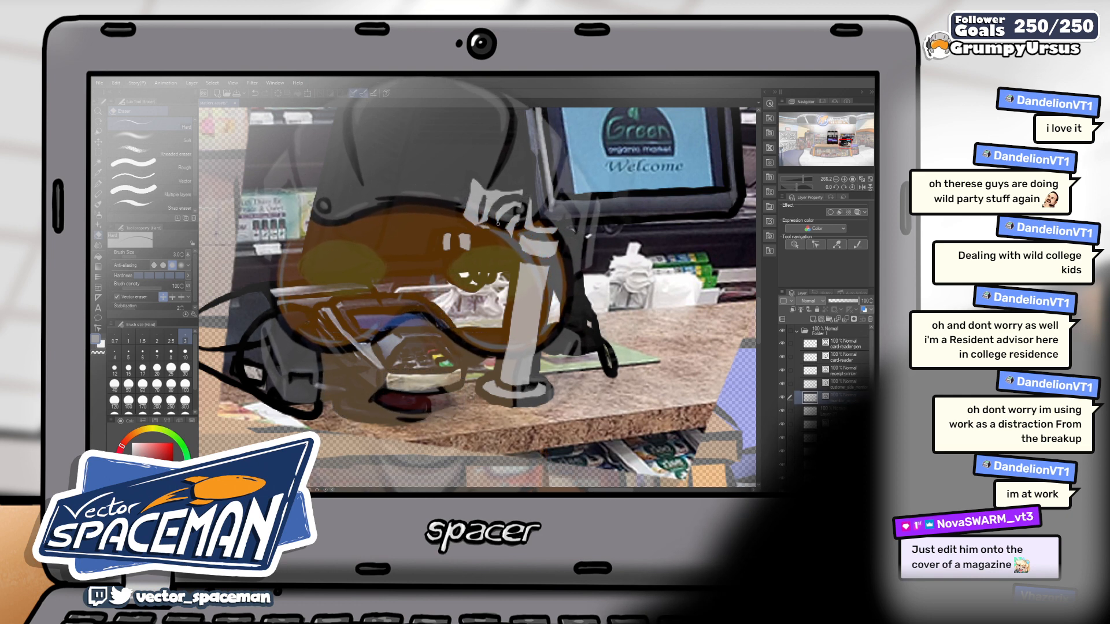
scroll(504, 206, "up", 2)
key("bracketright")
key("bracketright")
key("bracketright")
key("bracketright")
key("bracketright")
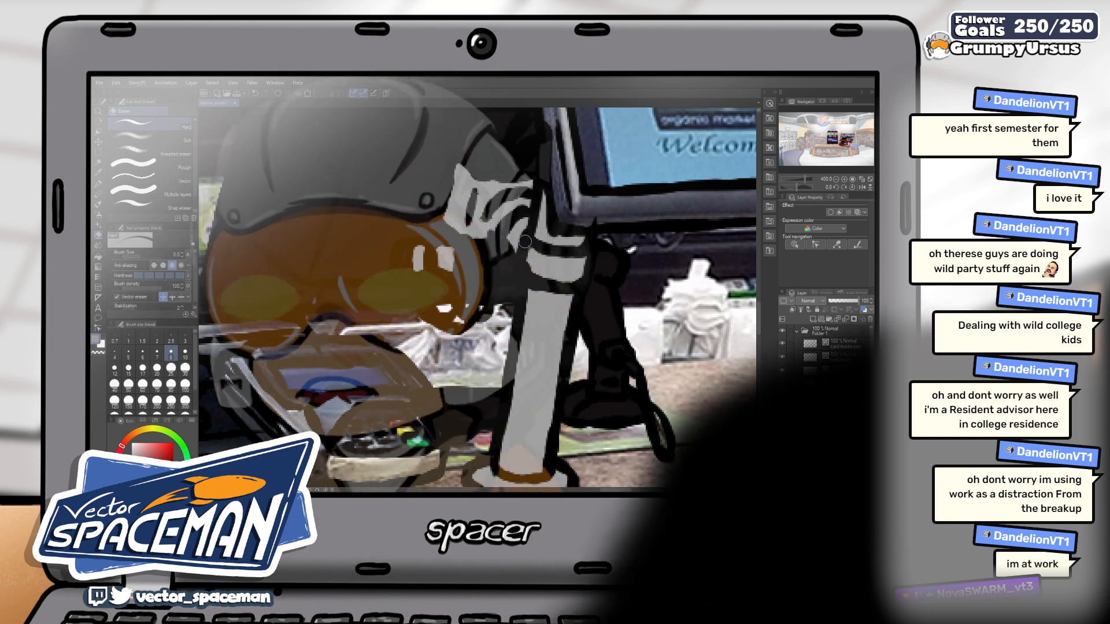
key("p")
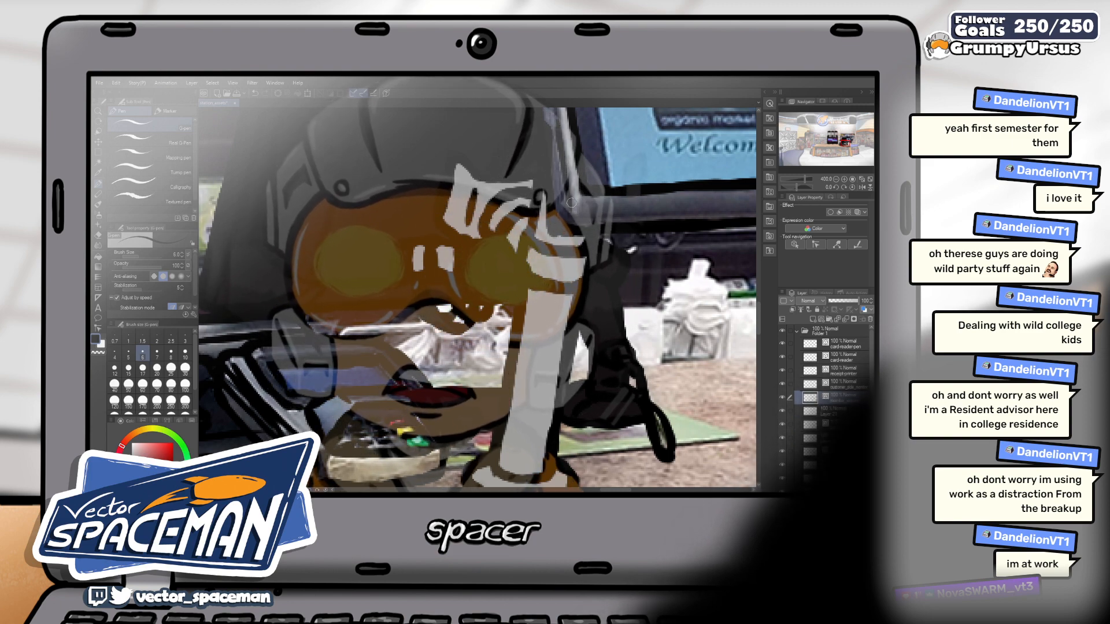
- Add a new raster layer beneath the customer-side monitor's lines and paint the screen's frame red with the pen at size 12
scroll(536, 232, "down", 2)
scroll(536, 231, "up", 3)
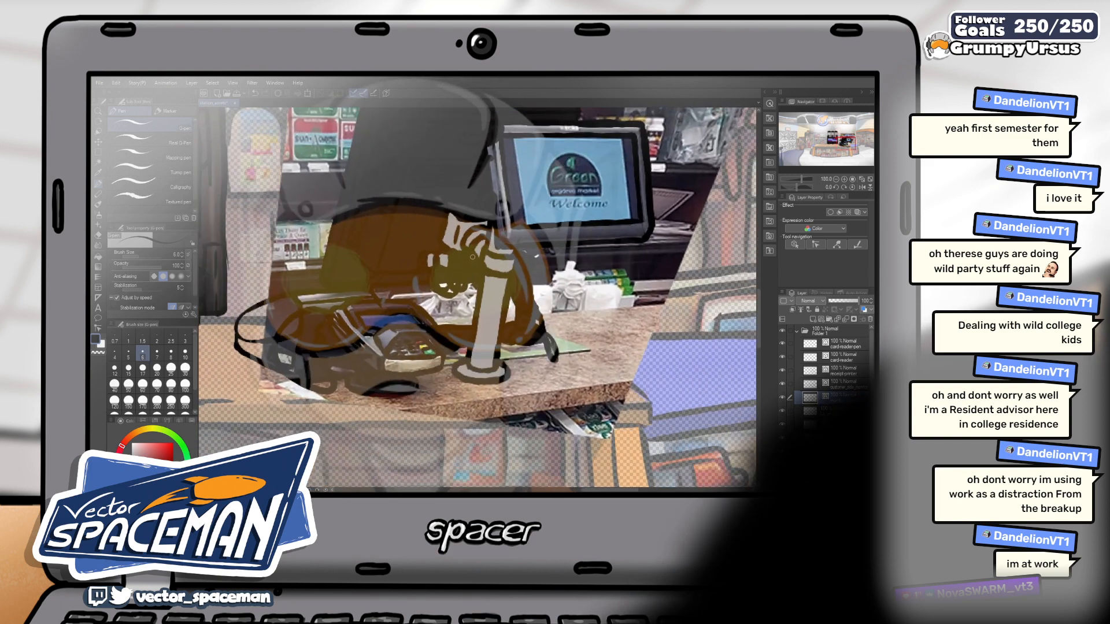
scroll(473, 257, "up", 1)
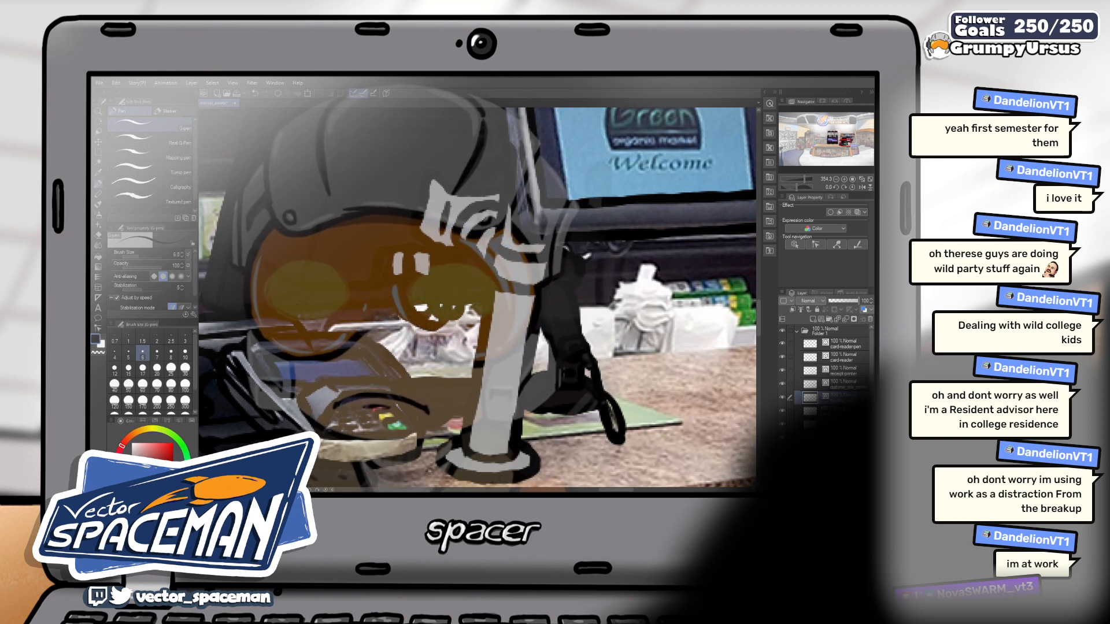
left_click(832, 424)
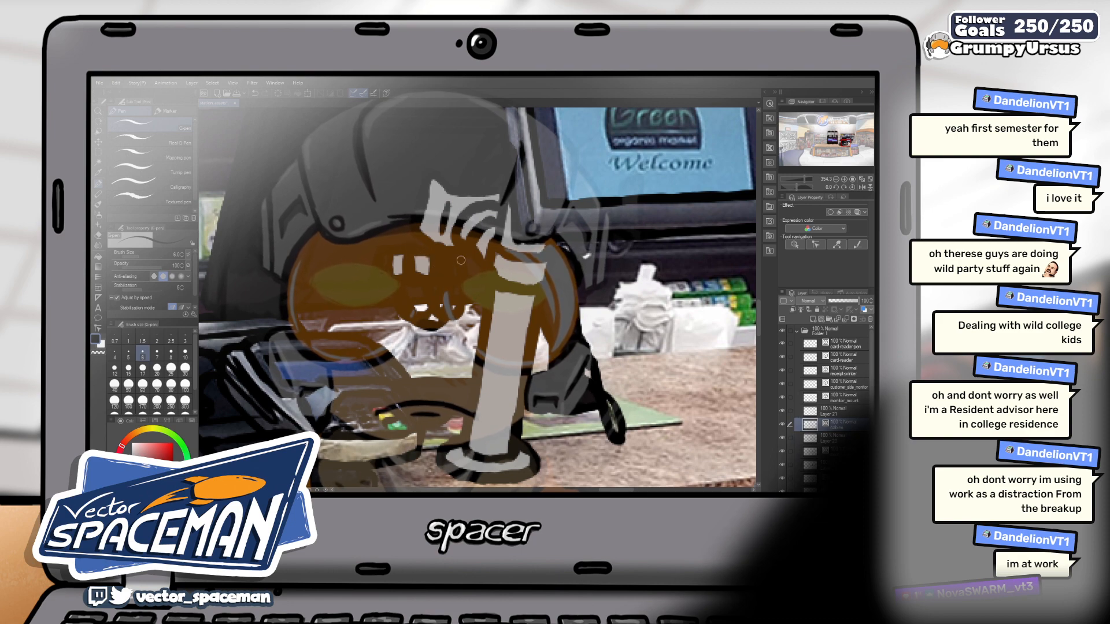
scroll(484, 218, "down", 1)
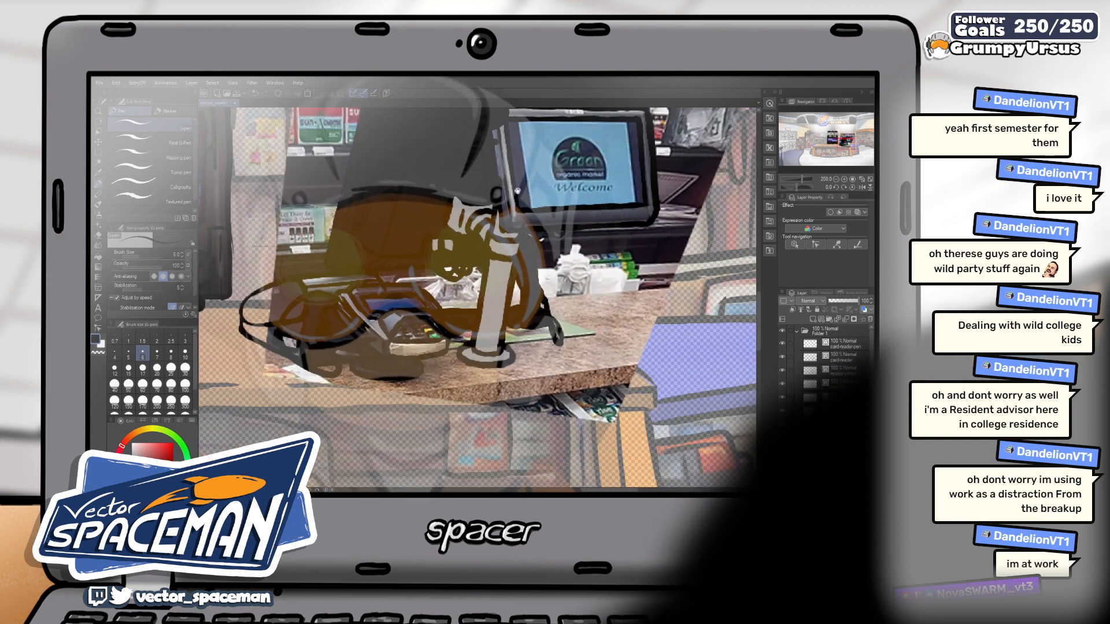
left_click_drag(483, 218, 398, 262)
left_click(839, 397)
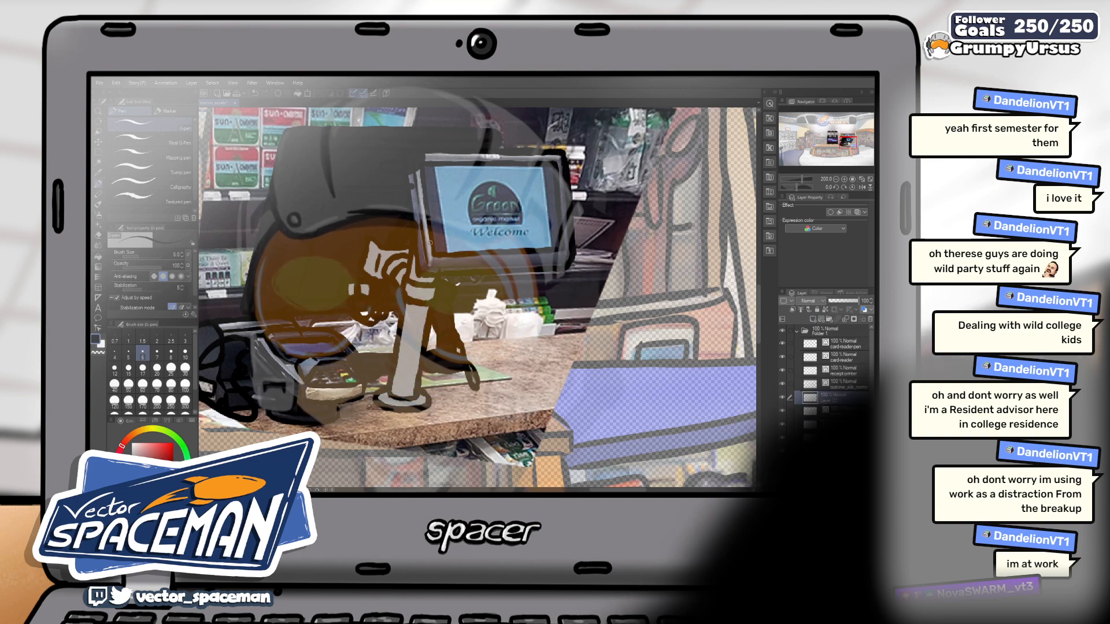
scroll(475, 135, "up", 2)
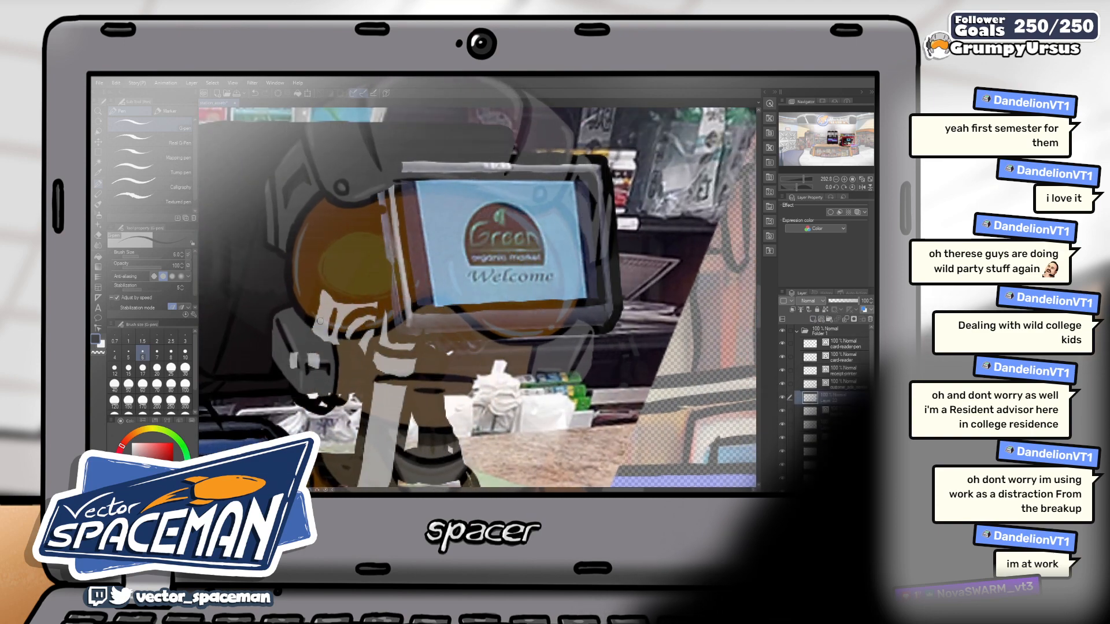
left_click(158, 446)
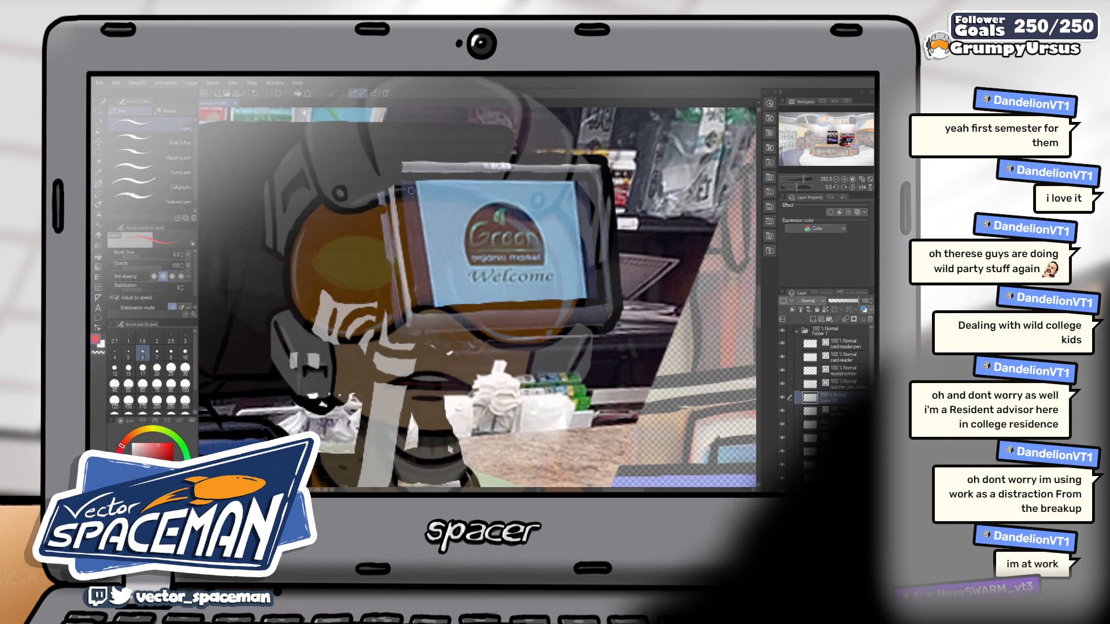
left_click(115, 368)
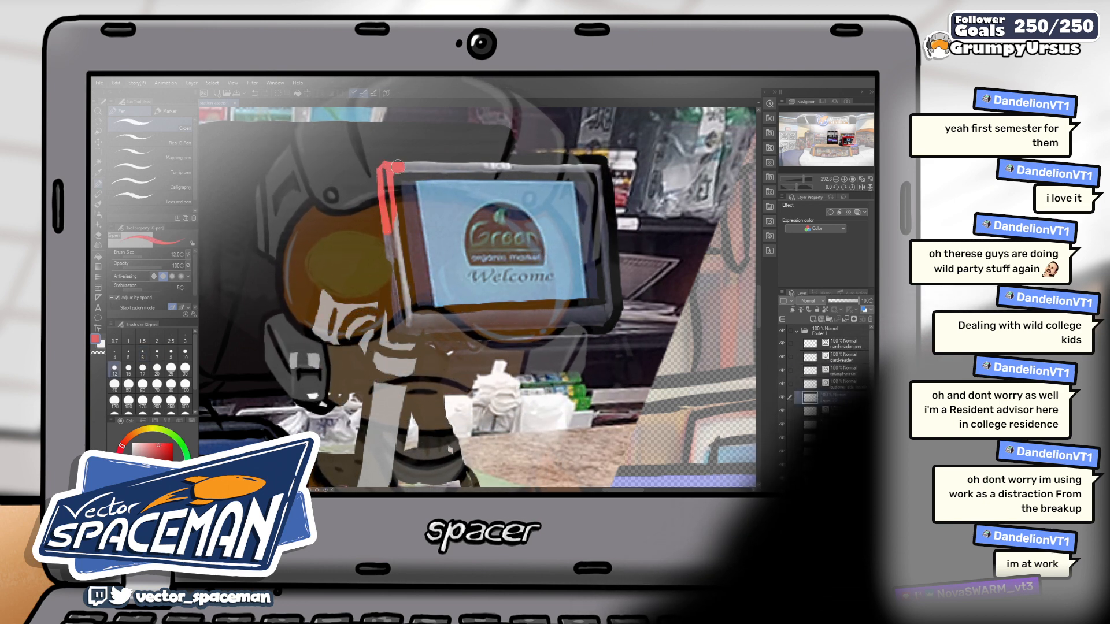
left_click_drag(388, 225, 394, 274)
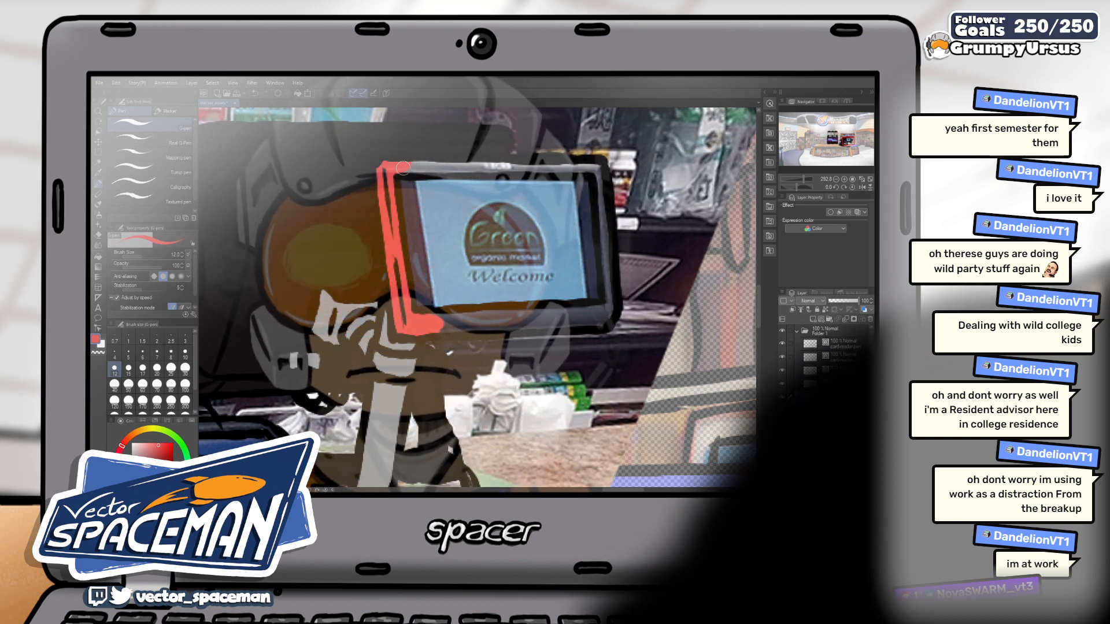
left_click_drag(405, 164, 486, 167)
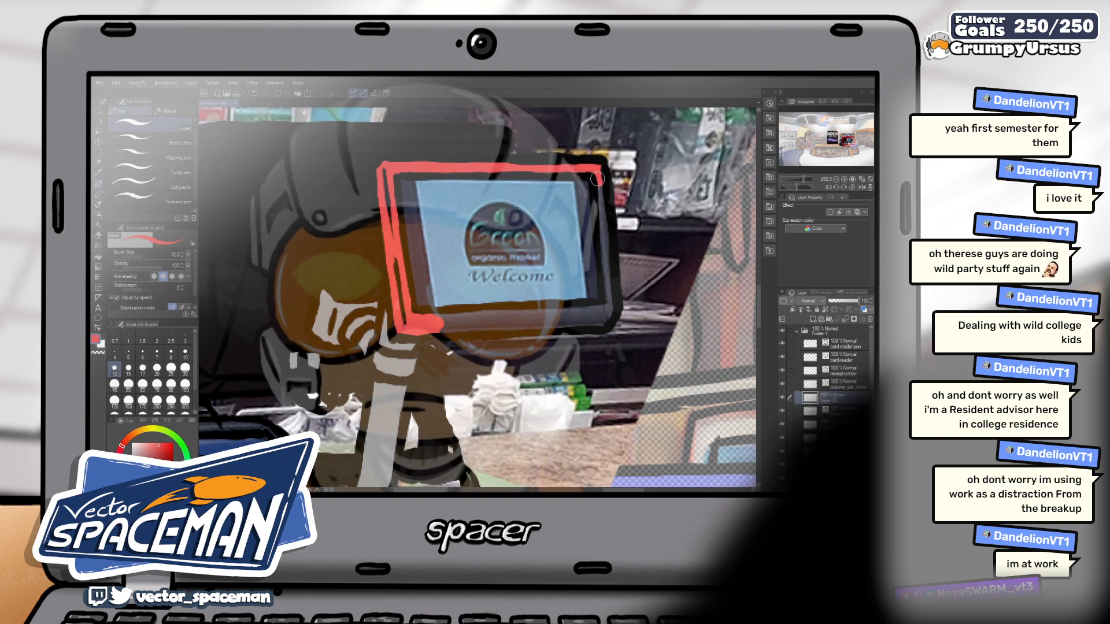
mouse_move(605, 259)
left_mouse_down()
mouse_move(603, 229)
mouse_move(607, 298)
left_mouse_up()
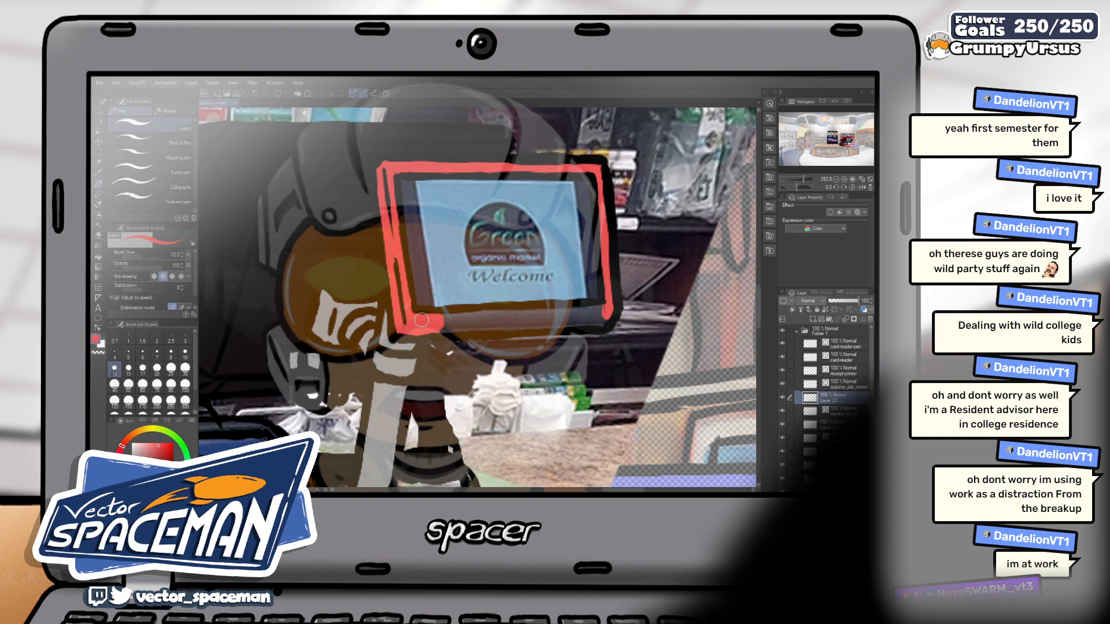
mouse_move(462, 313)
left_mouse_down()
mouse_move(563, 298)
mouse_move(603, 312)
left_mouse_up()
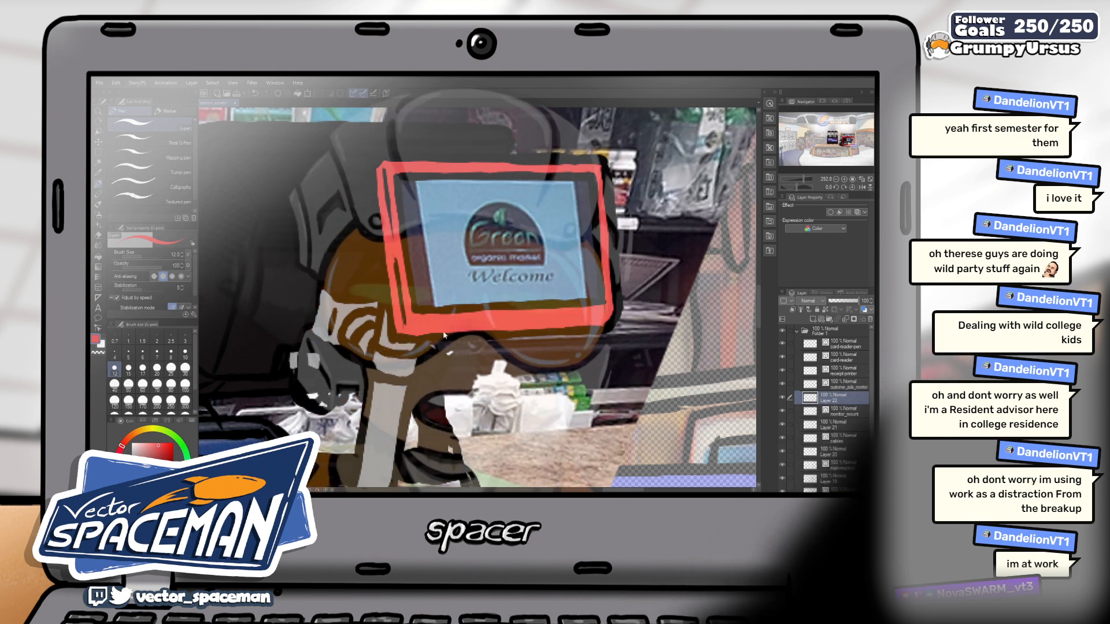
- Erase the excess vector outline around the customer-side monitor's outer edge with the eraser at size 8
left_click(842, 383)
key("e")
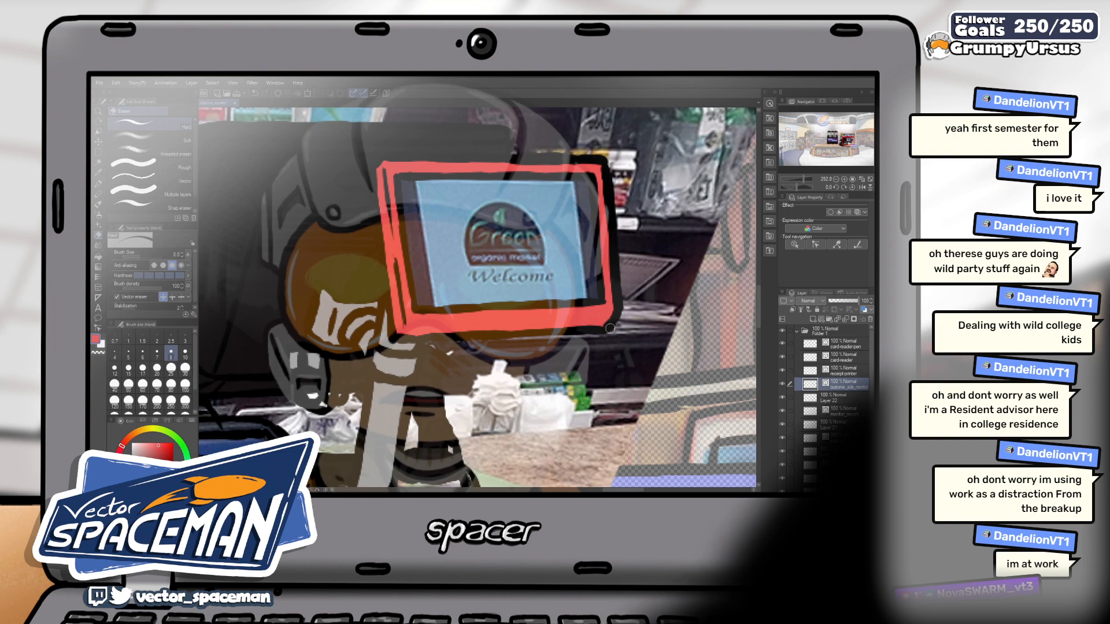
scroll(627, 284, "down", 2)
scroll(627, 285, "down", 2)
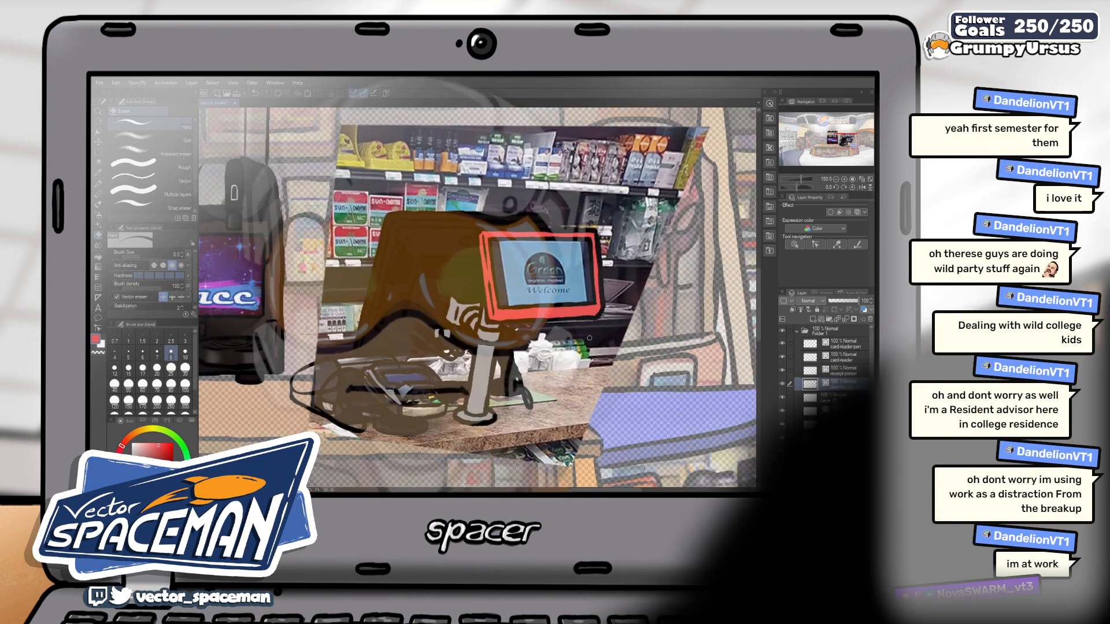
- Add a new raster layer beneath the receipt printer's lines and paint the printer's body light grey with the brush
scroll(589, 338, "up", 2)
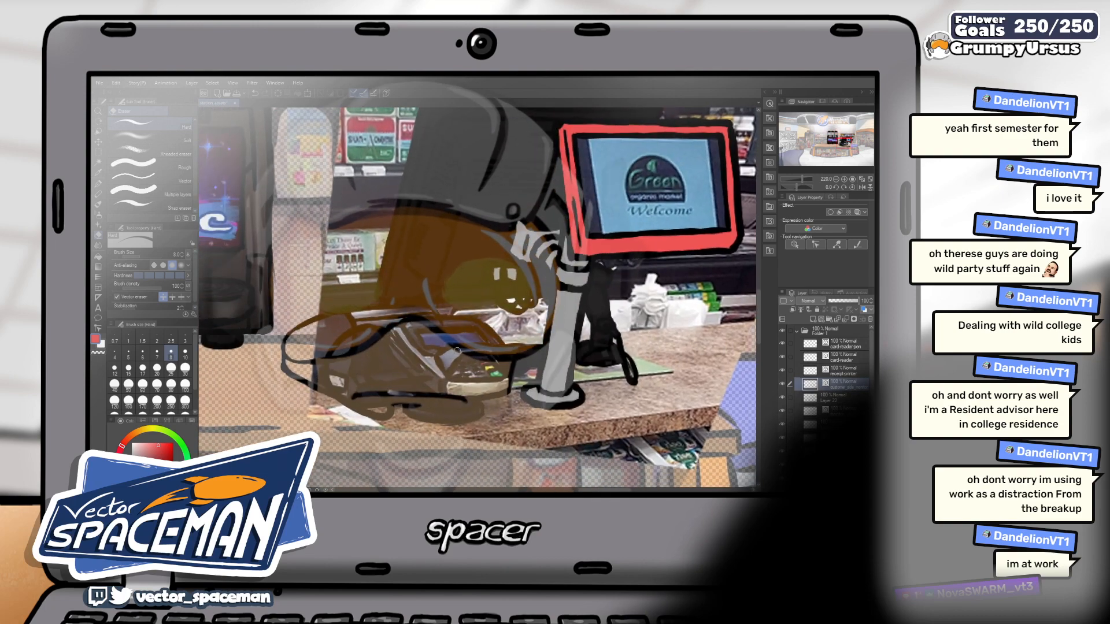
scroll(451, 346, "up", 1)
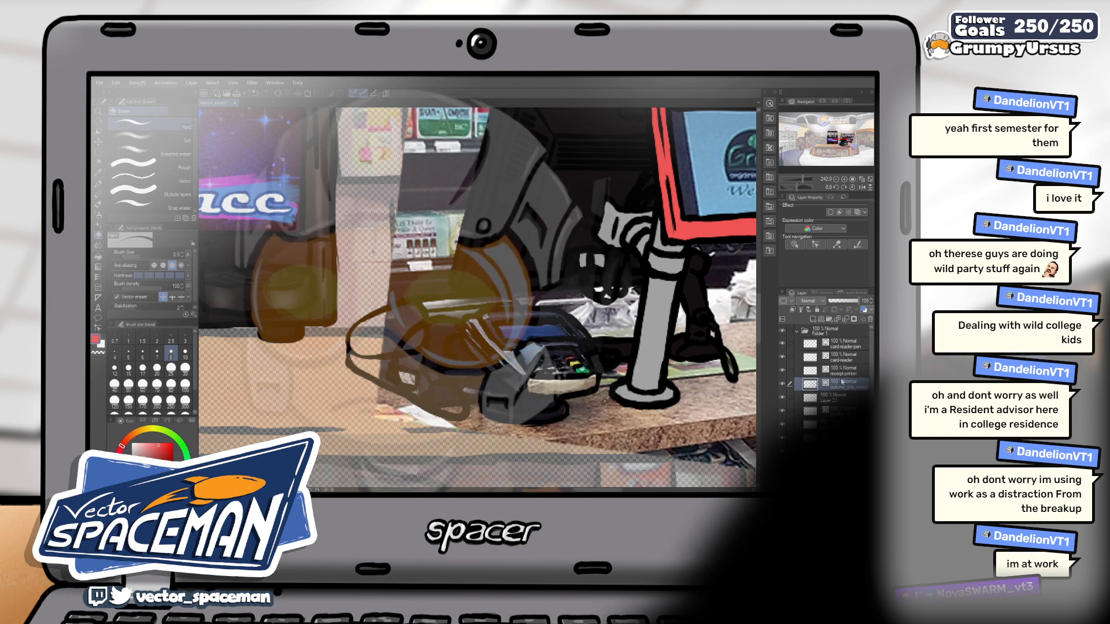
left_click(813, 320)
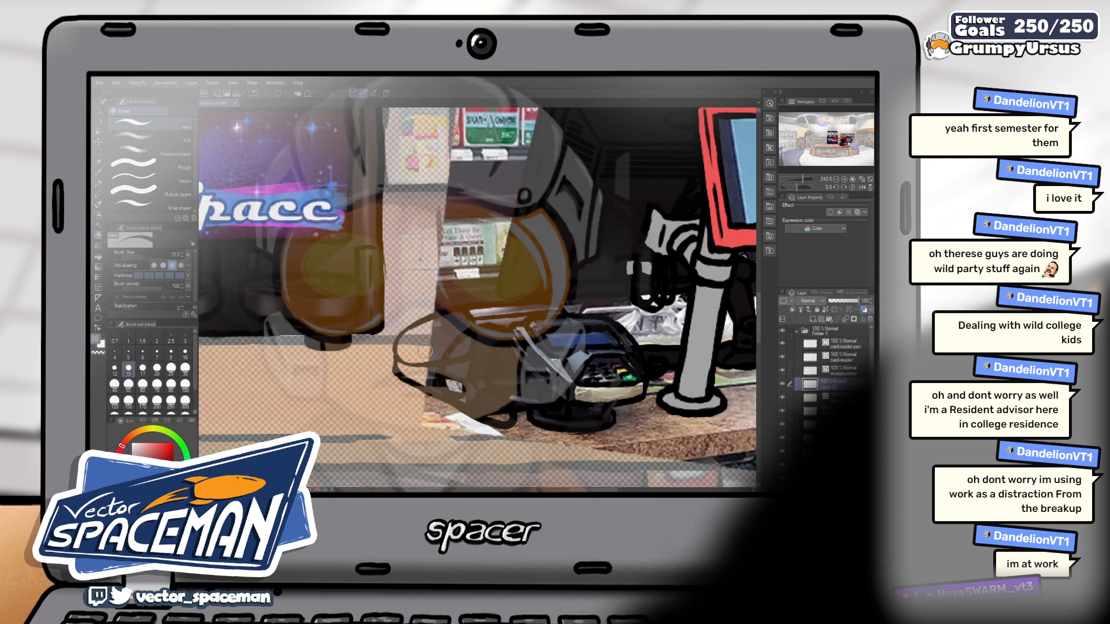
key("bracketright")
key("bracketright")
key("bracketright")
key("bracketright")
key("bracketright")
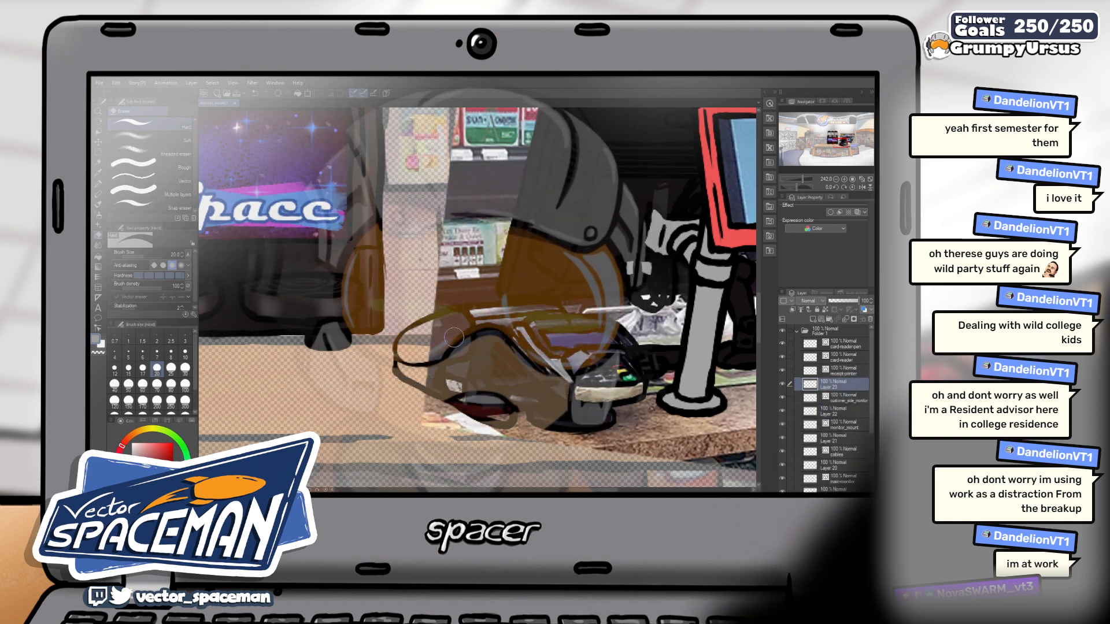
key("b")
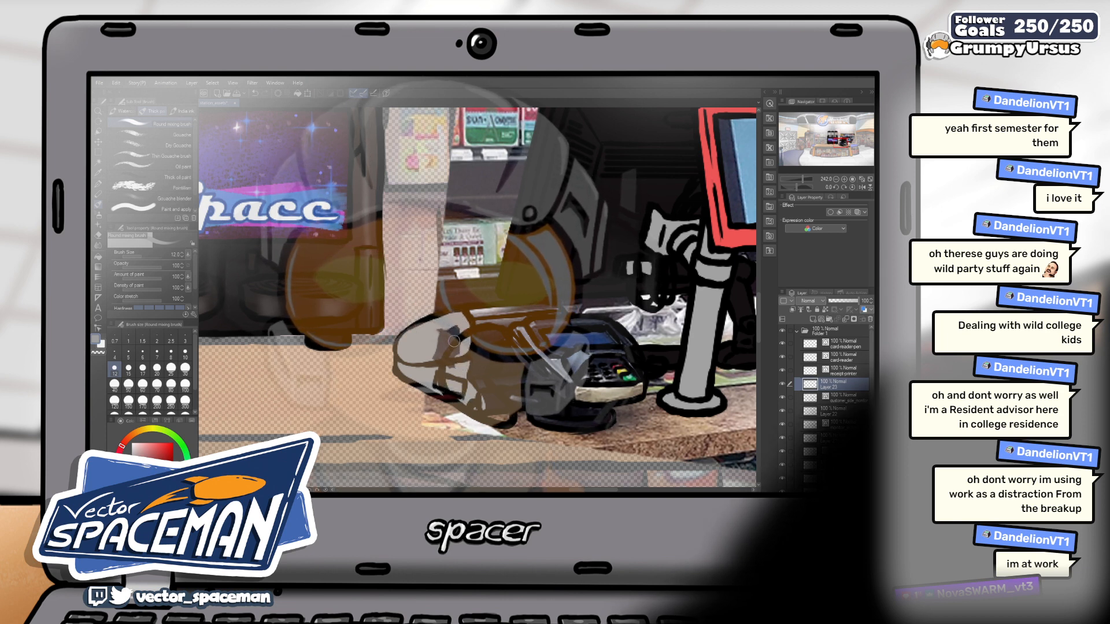
key("bracketright")
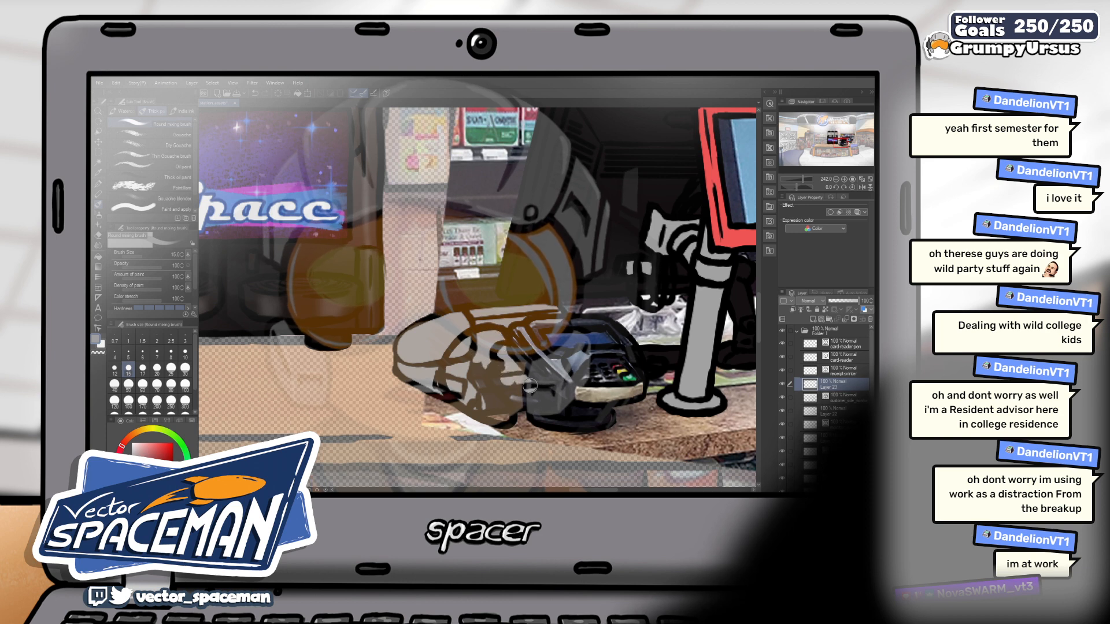
key("bracketright")
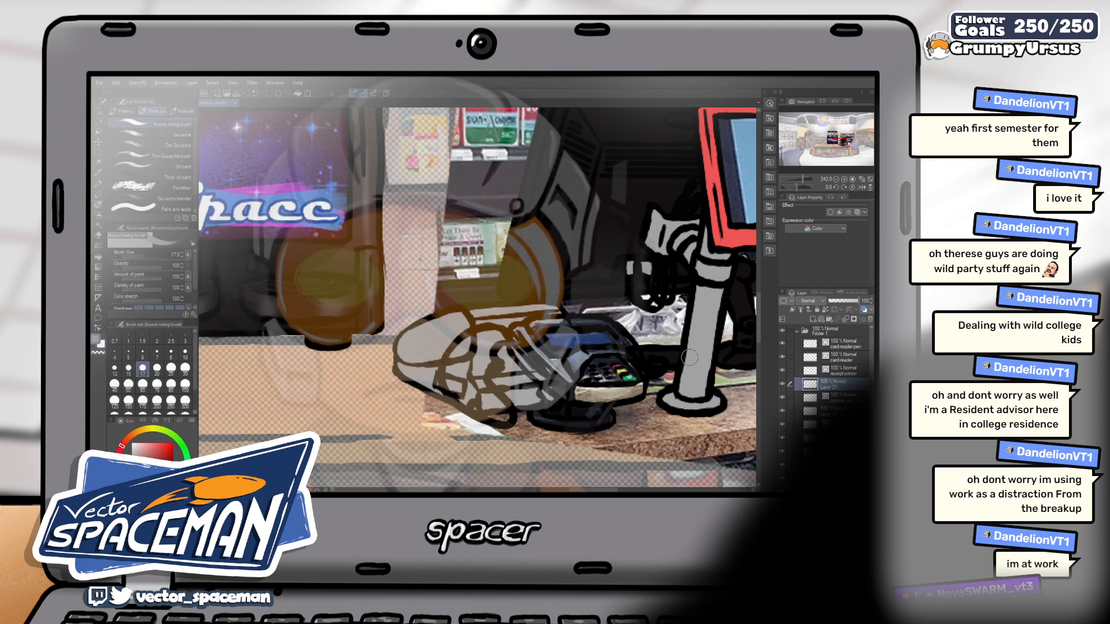
- Add a new raster layer beneath the card reader's lines and paint its body in the red sampled from the monitor frame
left_click(739, 234, "alt")
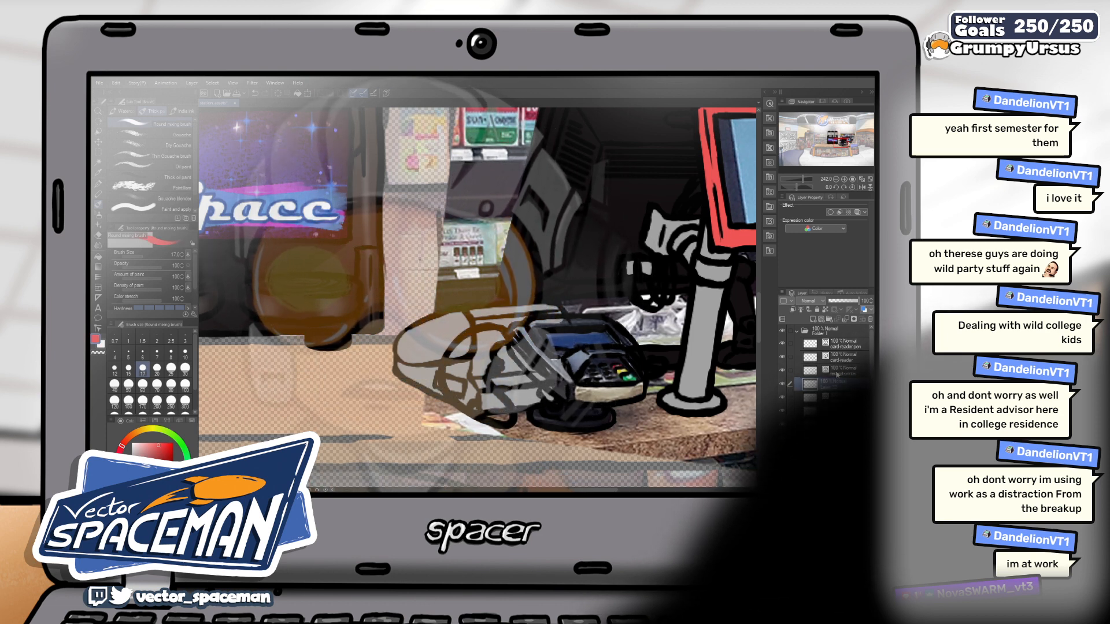
left_click(812, 370)
left_click(813, 320)
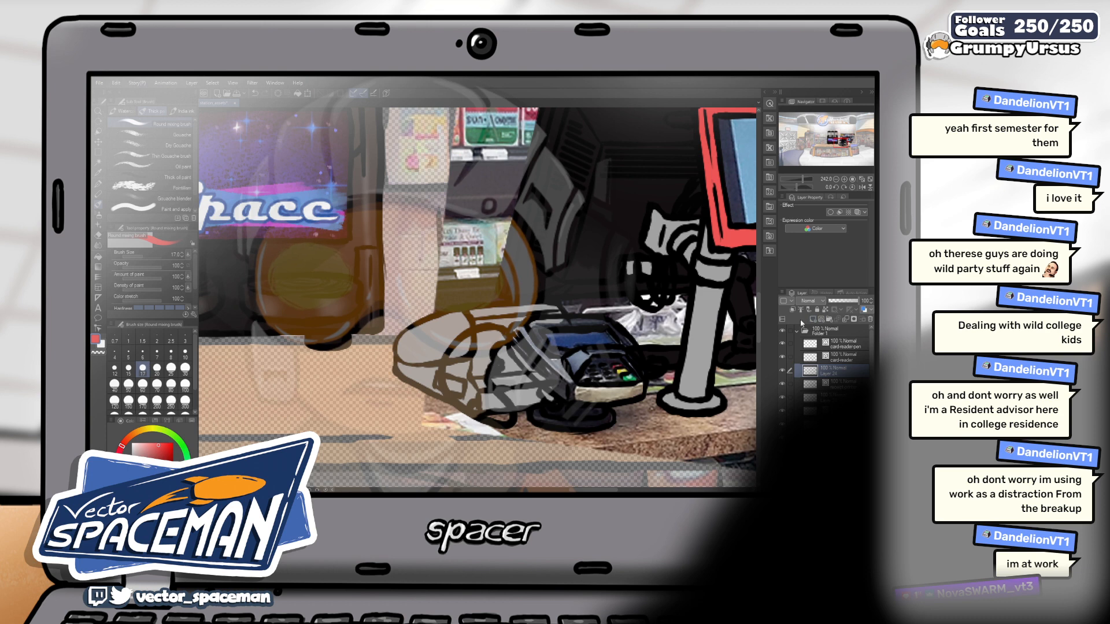
left_click_drag(535, 350, 522, 333)
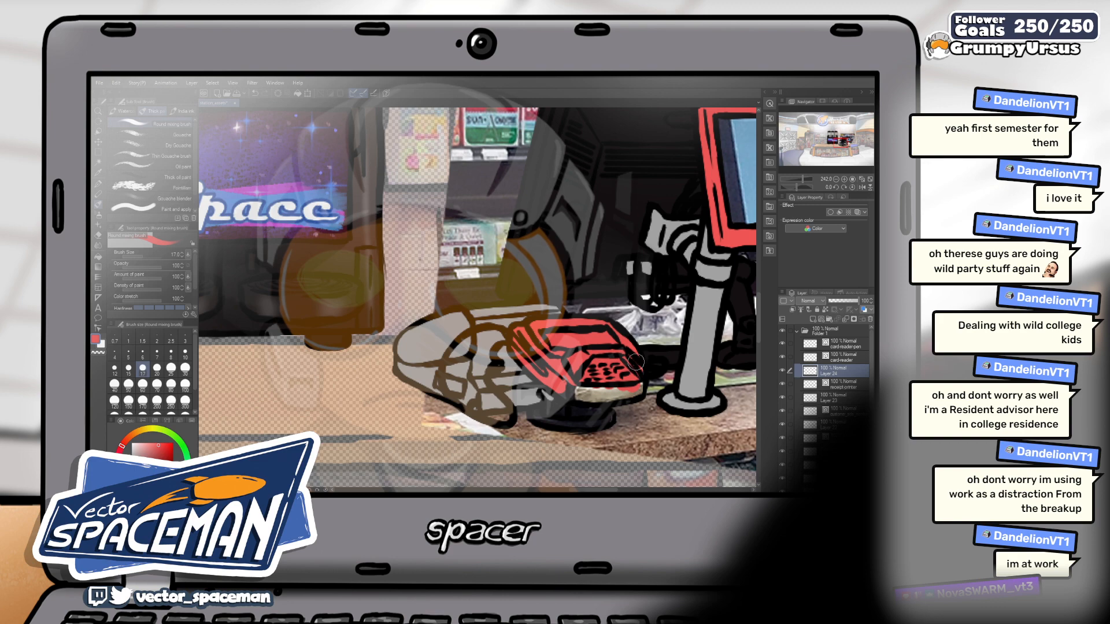
left_click_drag(675, 378, 613, 354)
scroll(596, 364, "up", 3)
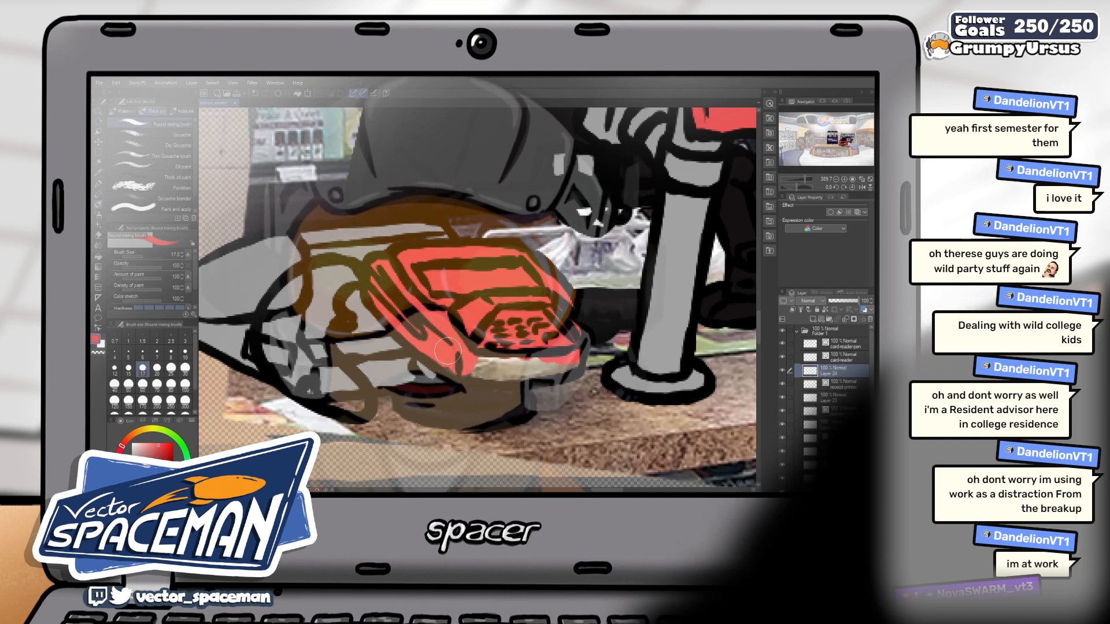
- Paint the card reader's lower edge and round base red with the brush, using size 8 for narrow areas and 15 for the base
mouse_move(450, 362)
left_mouse_down()
mouse_move(522, 373)
mouse_move(571, 352)
mouse_move(468, 360)
mouse_move(493, 378)
mouse_move(521, 324)
mouse_move(487, 329)
mouse_move(459, 365)
mouse_move(456, 320)
left_mouse_up()
key("bracketleft")
key("bracketleft")
key("bracketleft")
key("bracketleft")
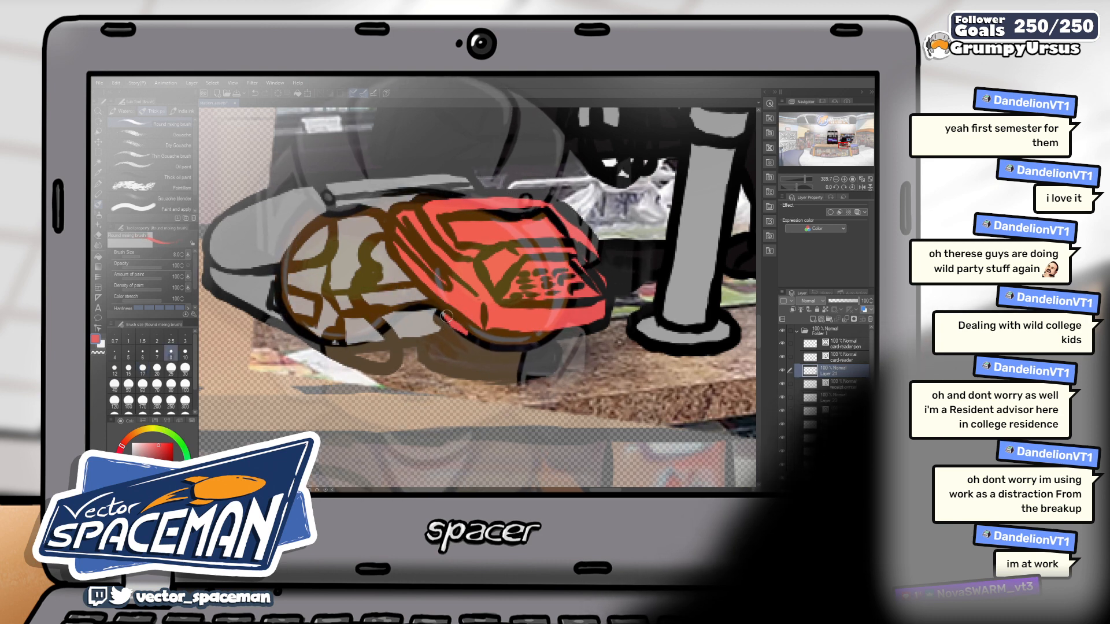
left_click_drag(452, 344, 477, 349)
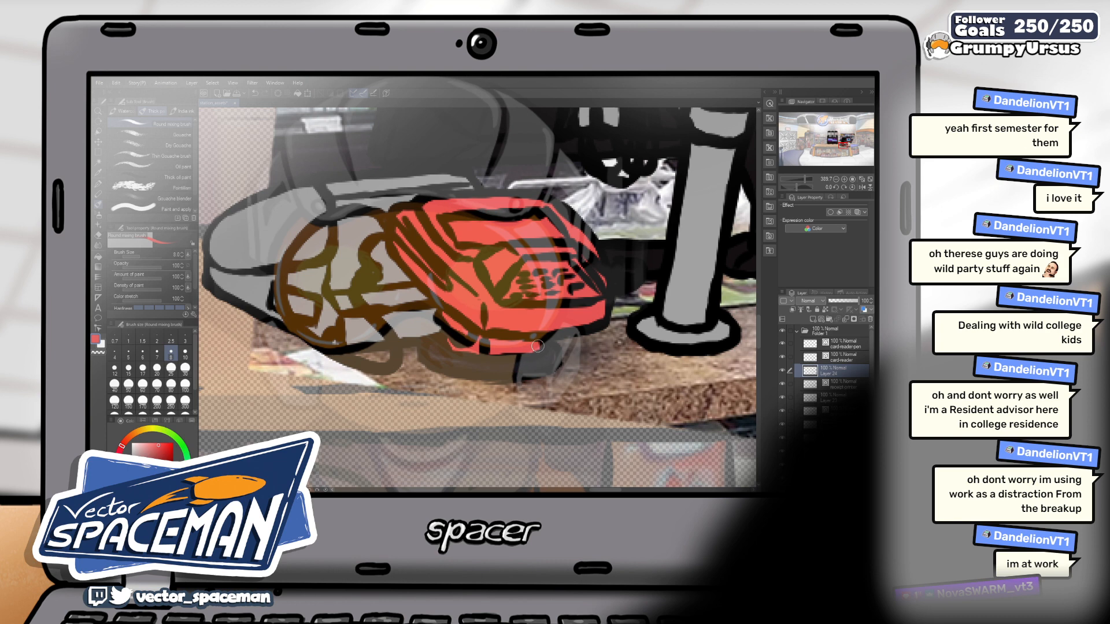
key("bracketright")
key("bracketright")
key("bracketright")
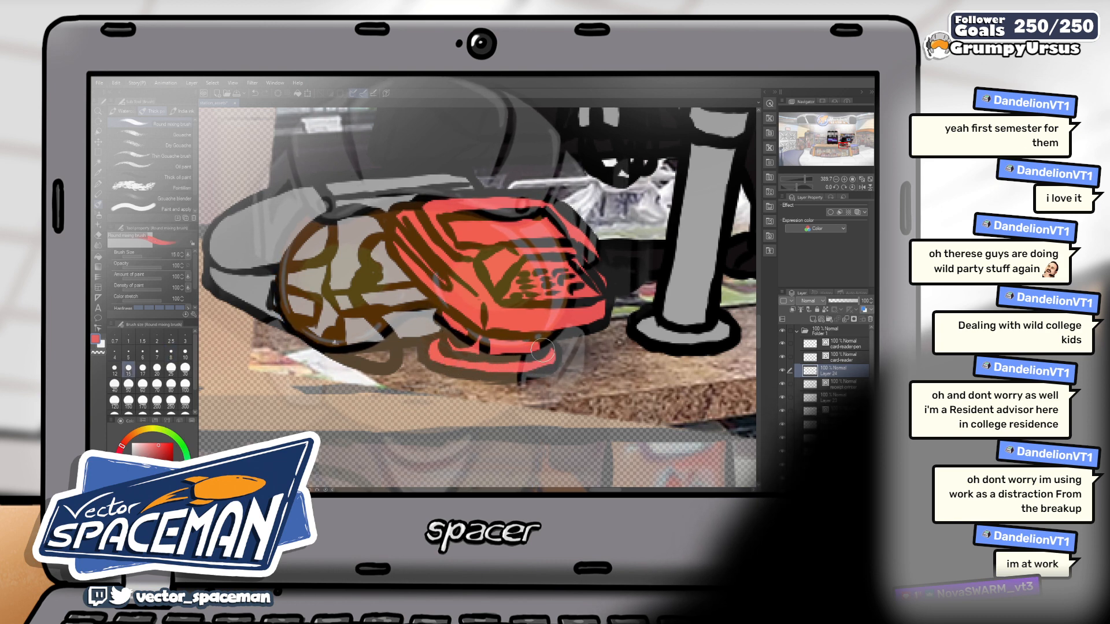
scroll(590, 295, "down", 6)
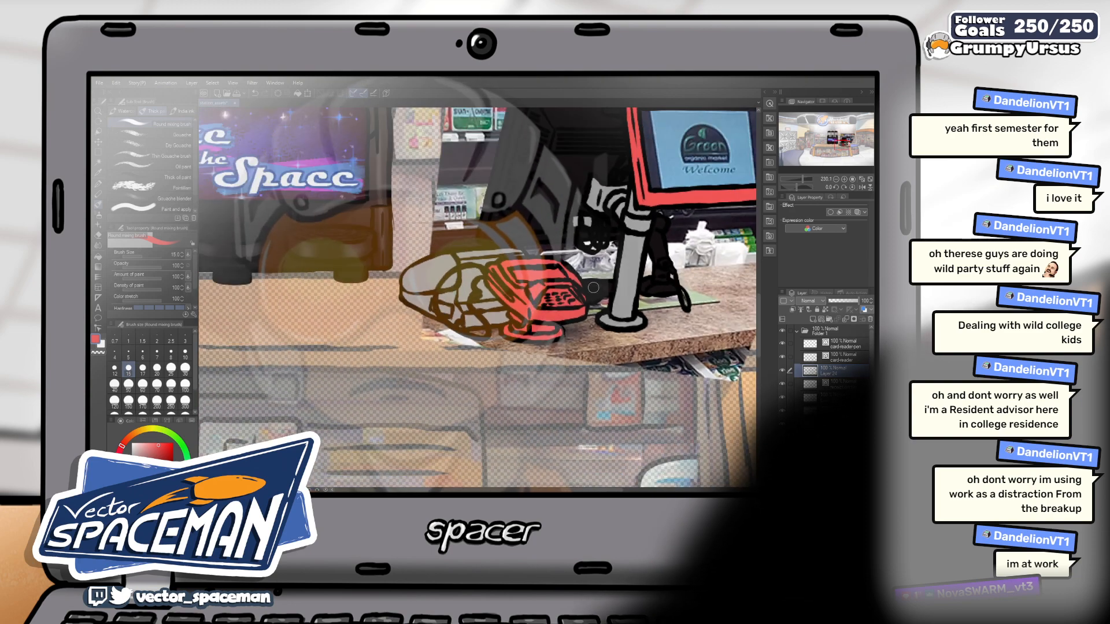
scroll(654, 229, "down", 4)
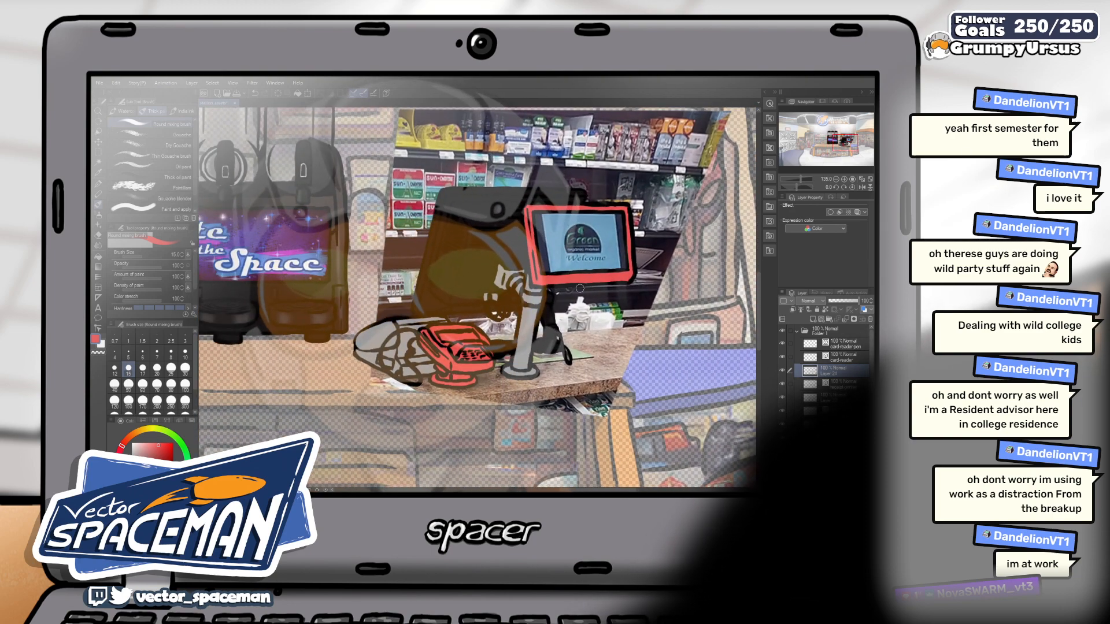
scroll(580, 288, "up", 3)
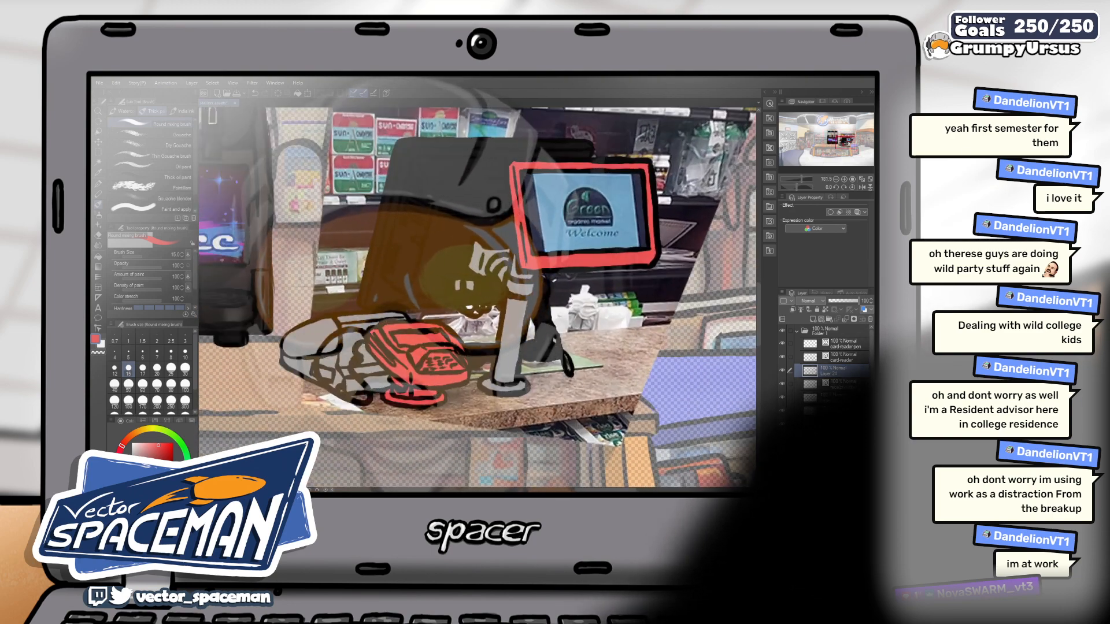
- Add a new raster layer beneath the card-reader-pen lines and paint the pen in a sampled dark colour with the brush at sizes 8 and 7
left_click(842, 346)
scroll(477, 366, "up", 4)
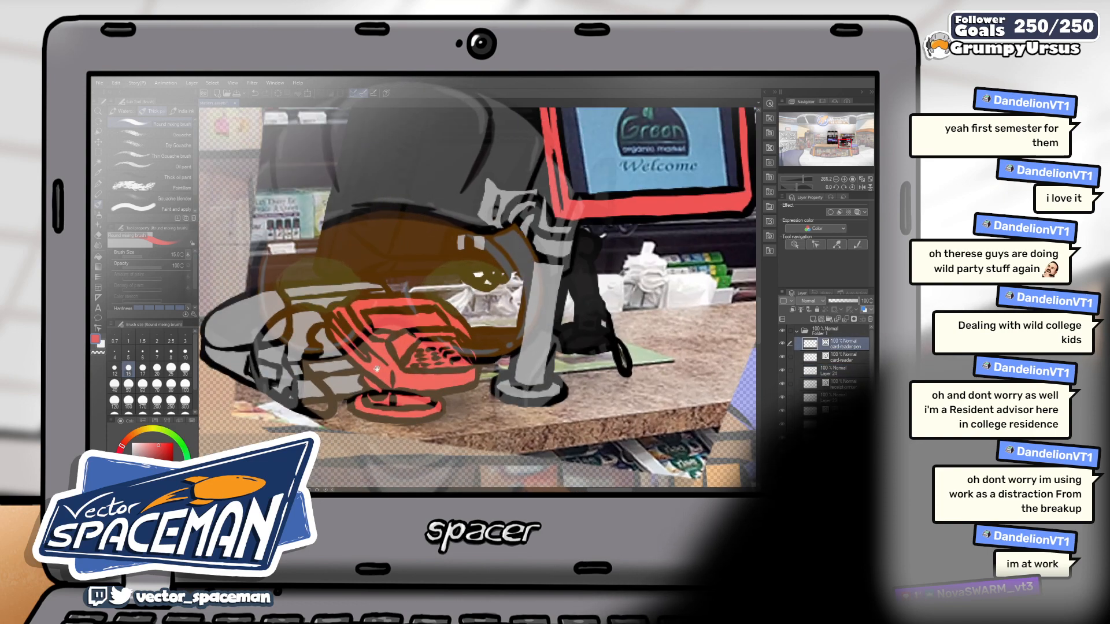
left_click(840, 360)
key("ctrl+shift+n")
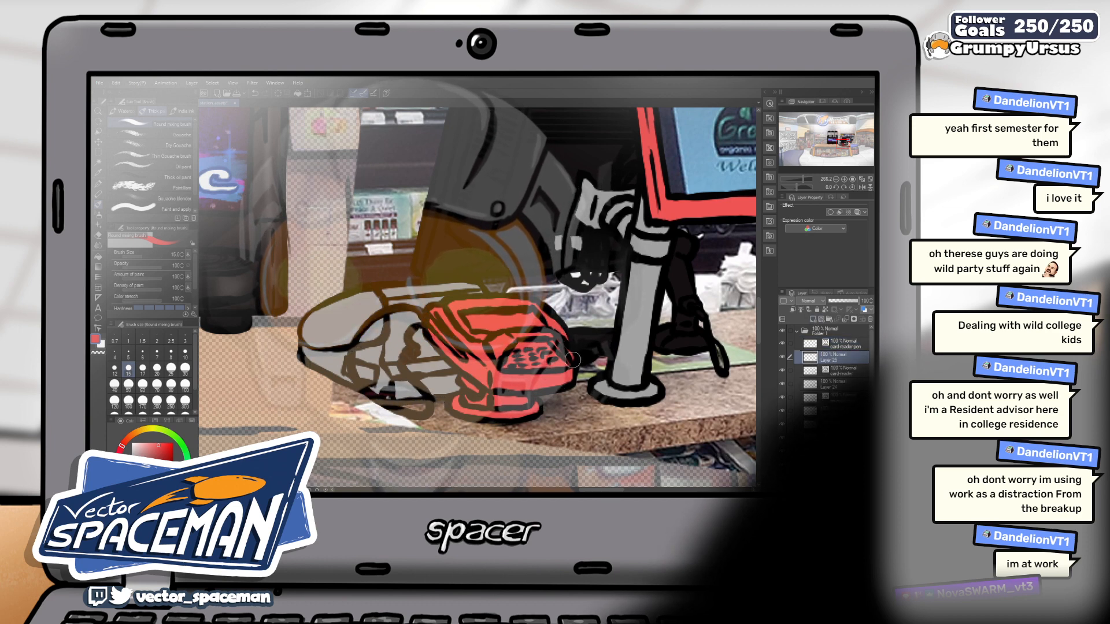
left_click(537, 218, "alt")
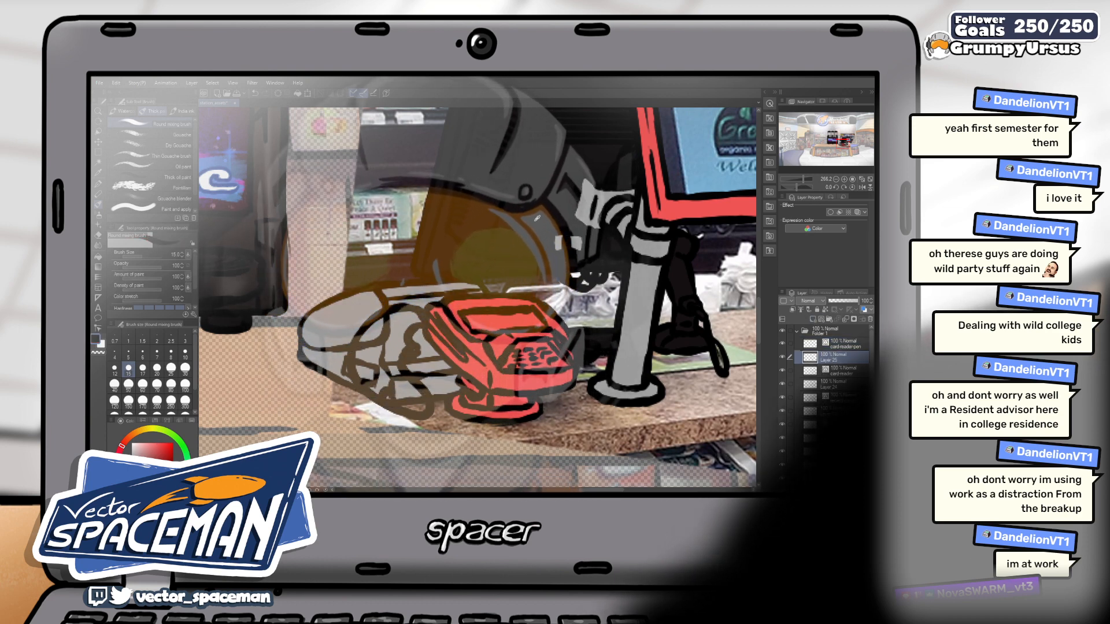
left_click(171, 352)
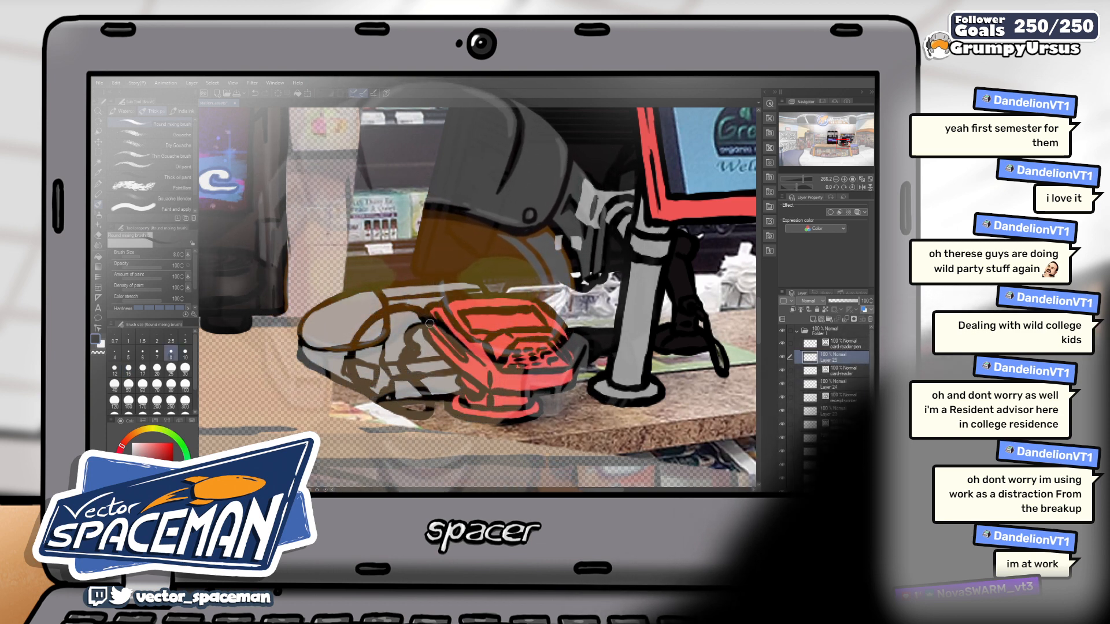
key("bracketleft")
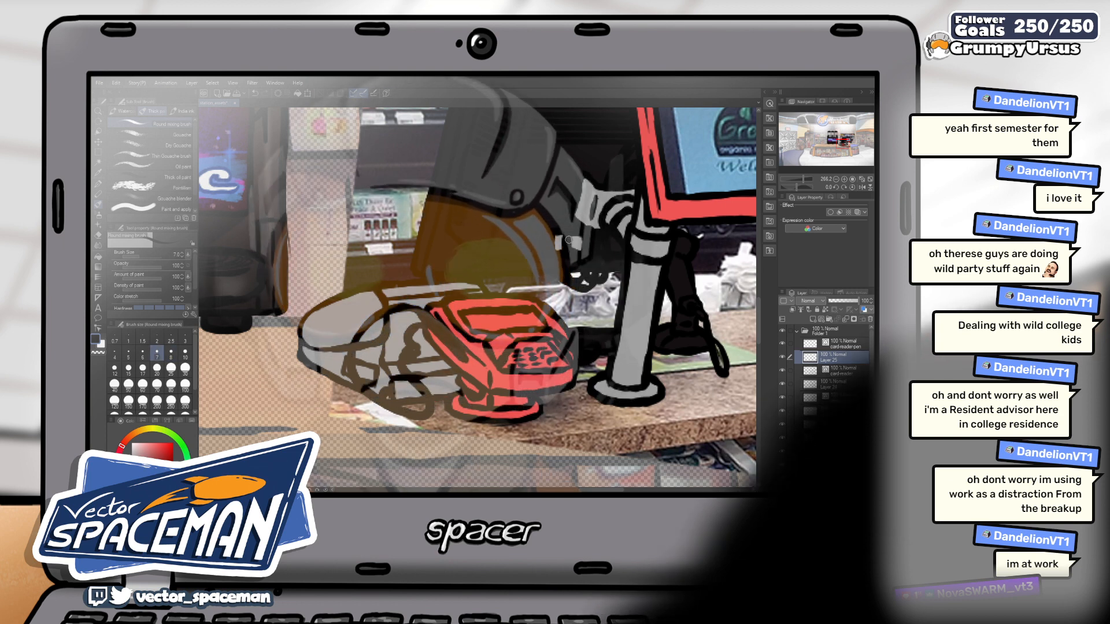
- Select the customer-side monitor's vector line layer
key("ctrl+minus")
mouse_move(535, 296)
left_mouse_down()
mouse_move(406, 307)
mouse_move(389, 341)
mouse_move(407, 361)
left_mouse_up()
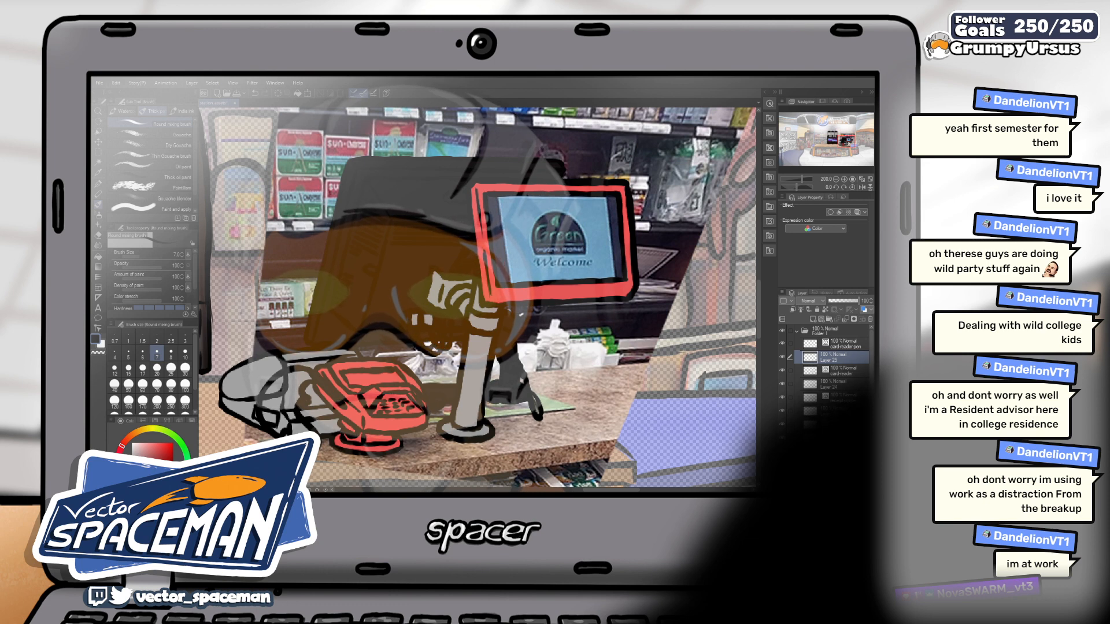
left_click(836, 424)
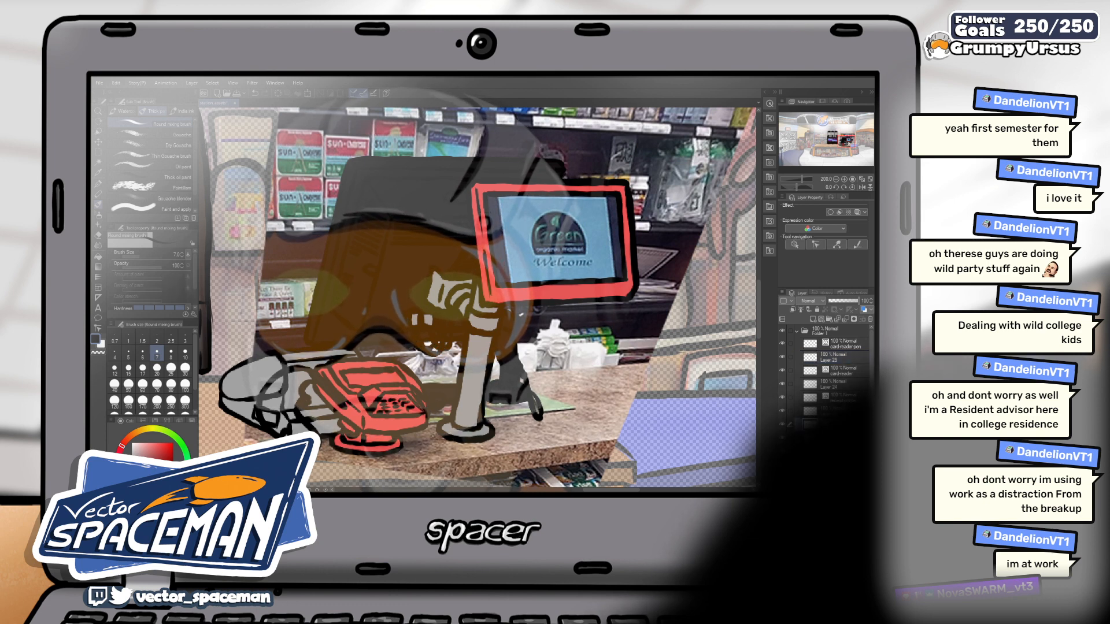
- Sample the red of the customer display's frame and paint over its whole screen with the brush enlarged to size 25
left_click(783, 438)
left_click(783, 438)
left_click(832, 439)
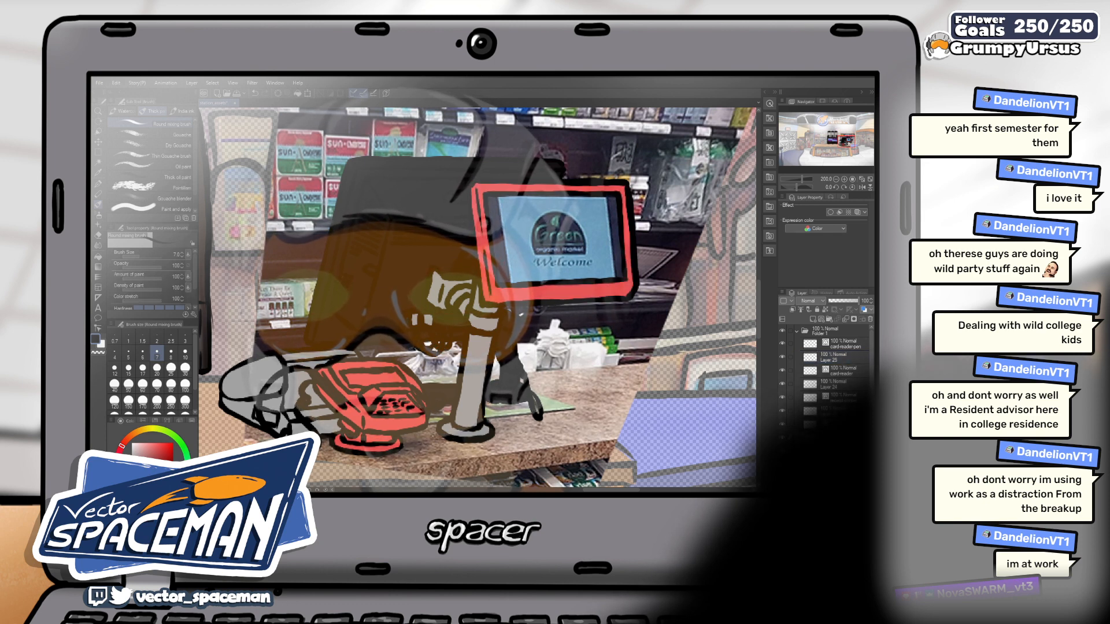
left_click(522, 292, "alt")
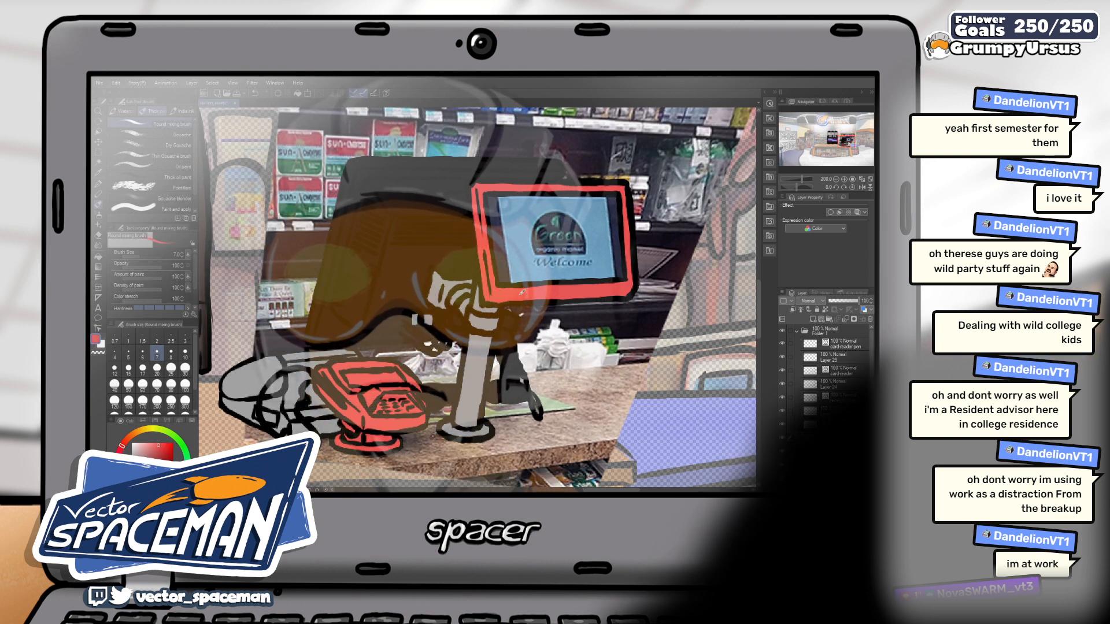
key("]")
key("]")
key("]")
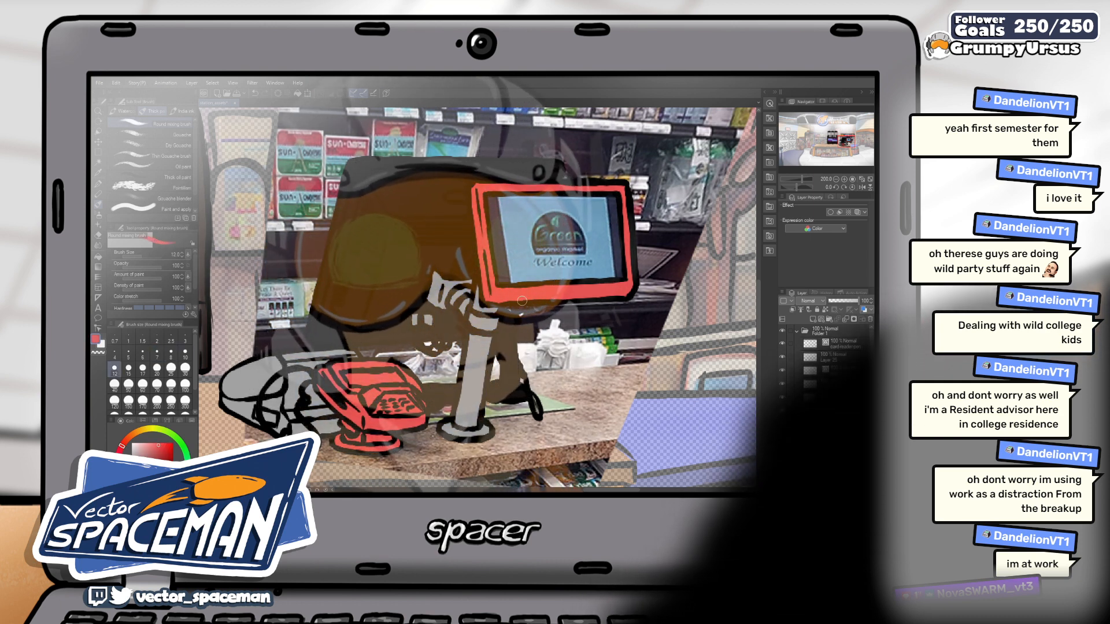
key("]")
key("]")
key("]")
key("]")
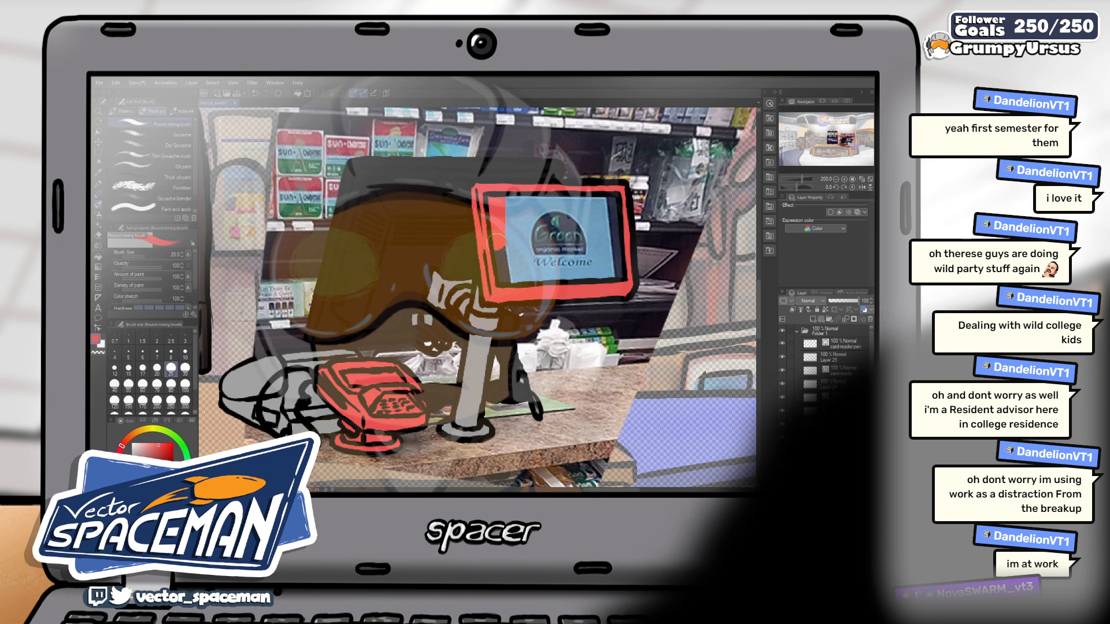
left_click_drag(618, 279, 618, 221)
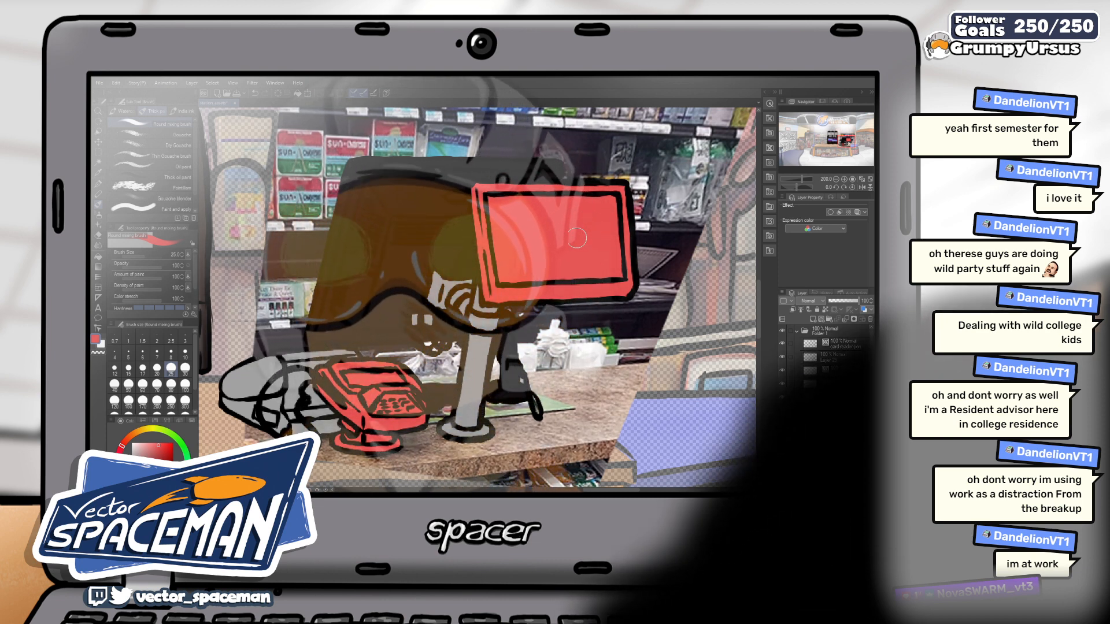
- Examine the filled customer display and the register area against the rest of the faded store scene at several magnifications
scroll(533, 315, "down", 3)
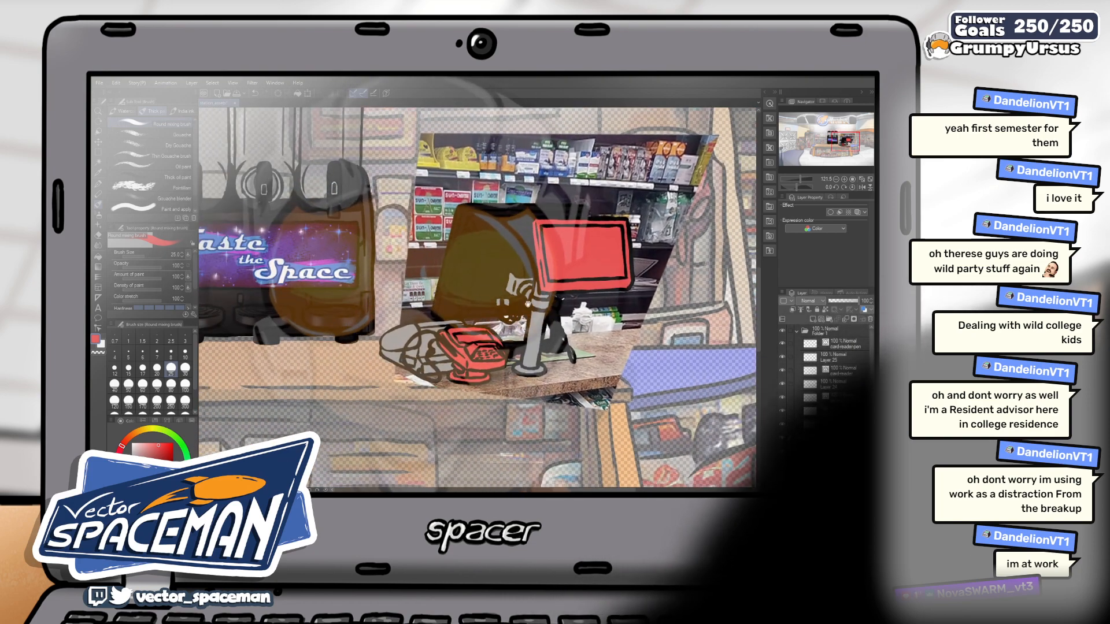
scroll(513, 264, "up", 3)
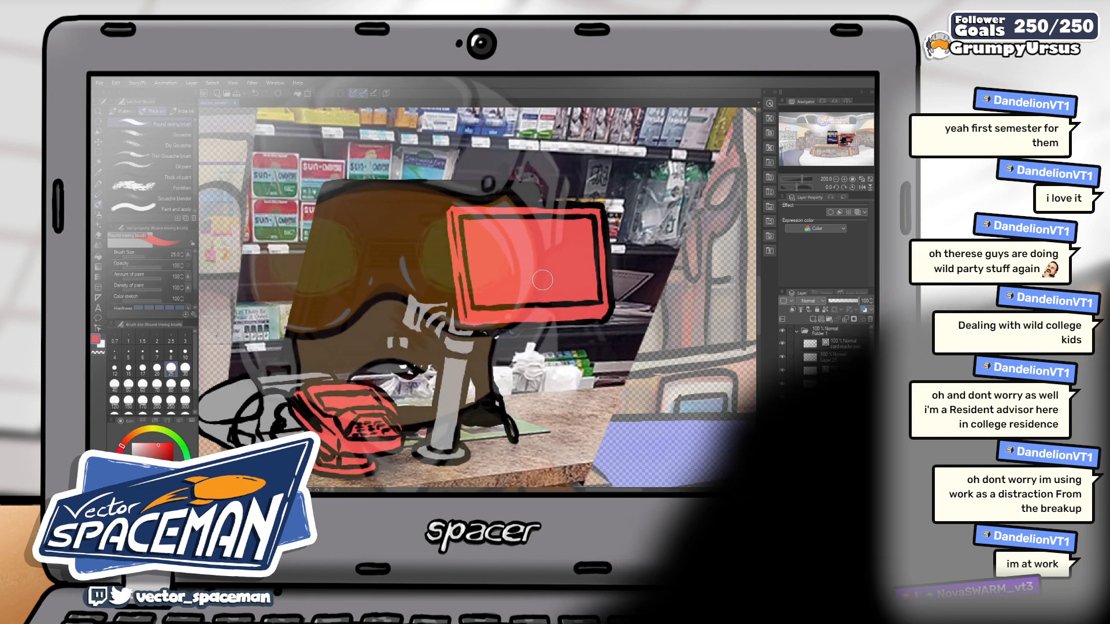
scroll(542, 279, "down", 3)
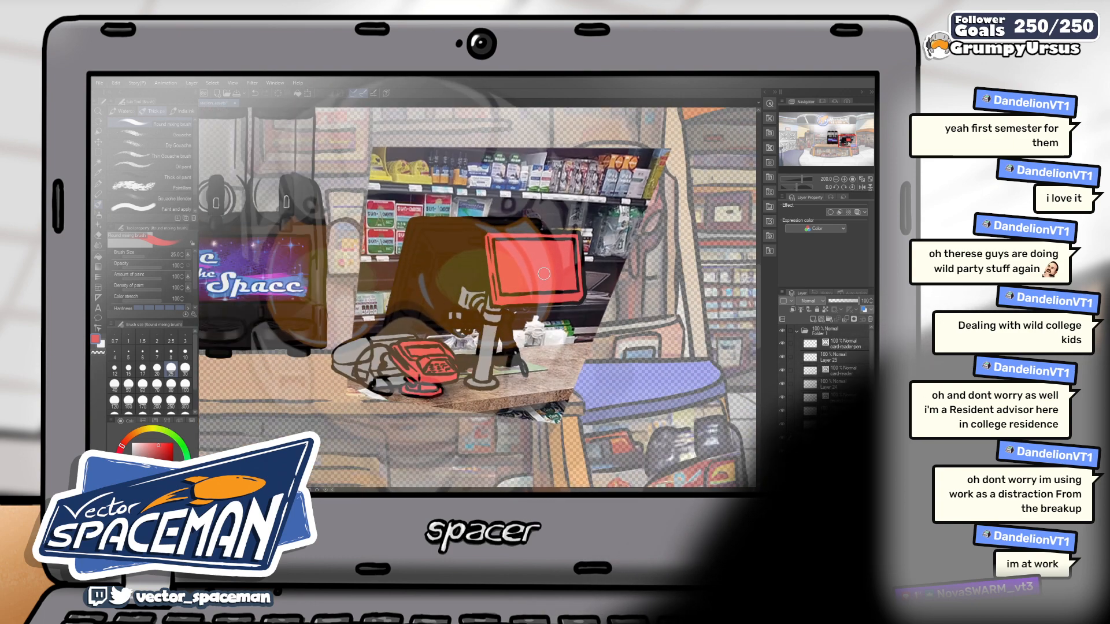
scroll(544, 274, "up", 2)
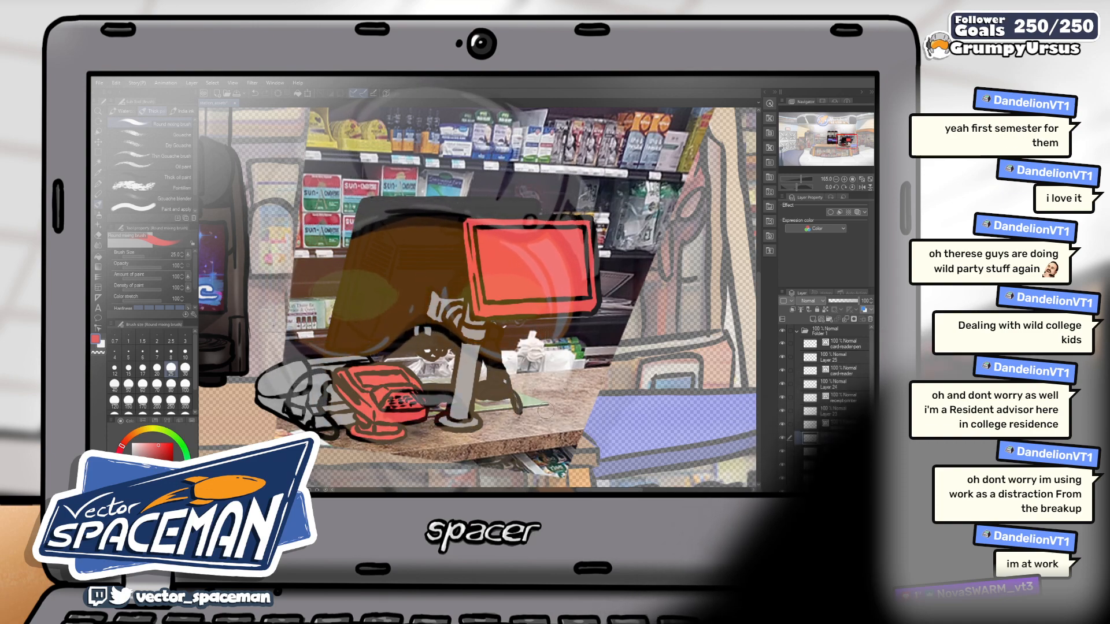
scroll(475, 354, "down", 5)
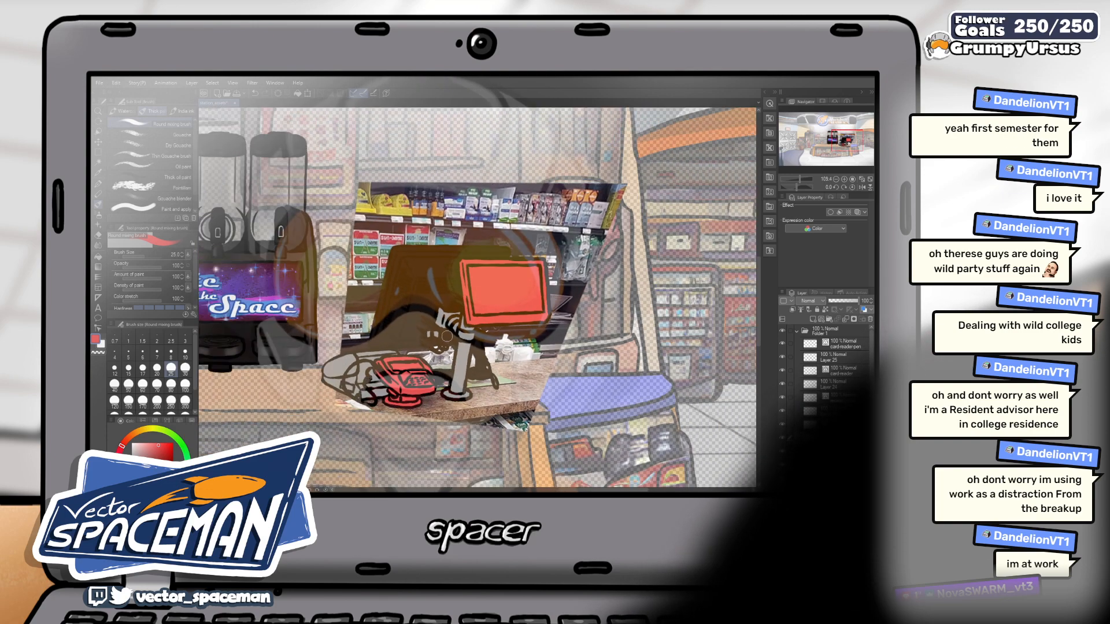
scroll(398, 343, "up", 4)
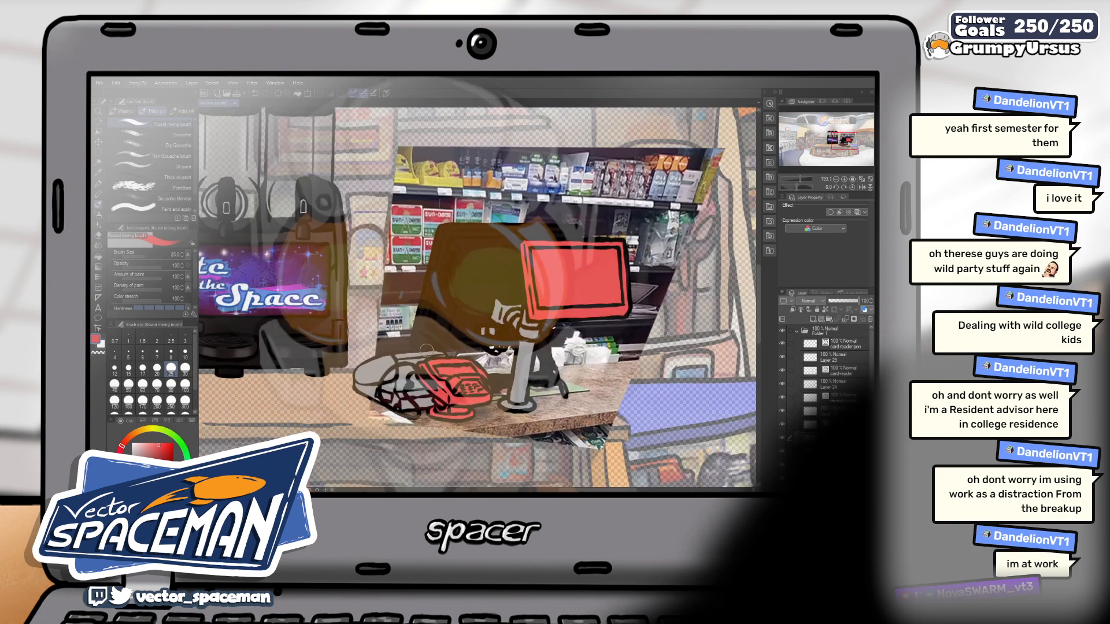
scroll(478, 348, "up", 2)
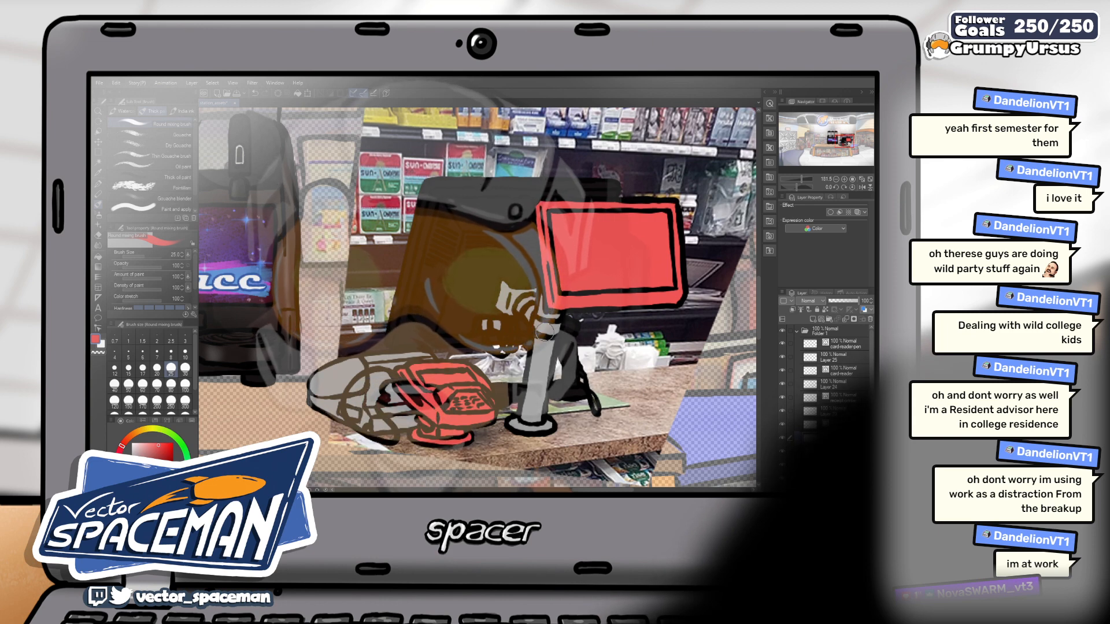
scroll(544, 332, "down", 3)
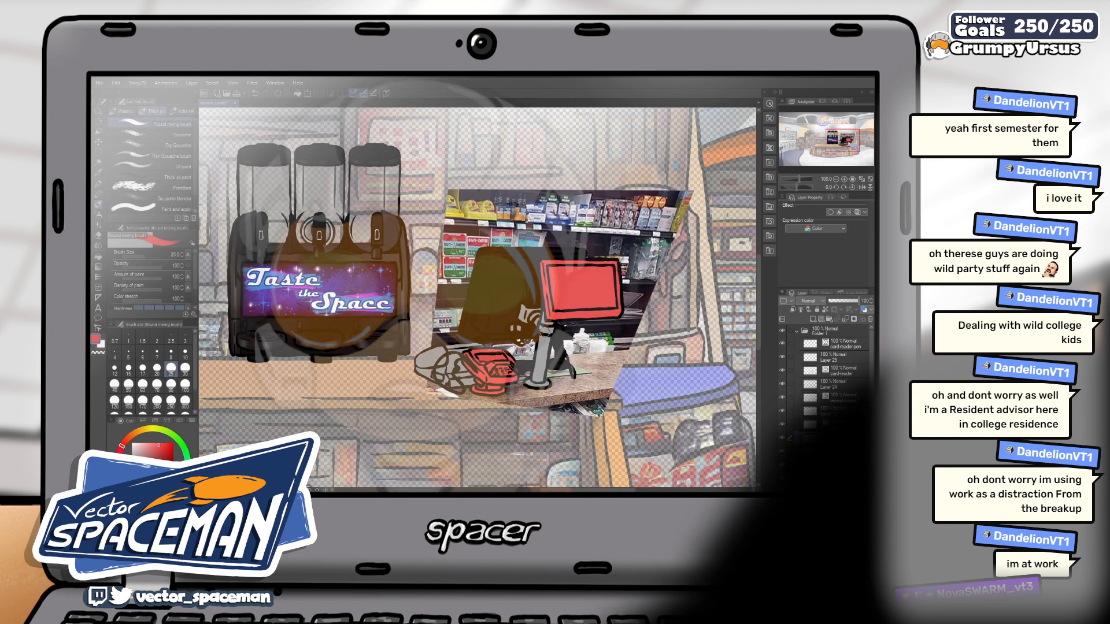
scroll(546, 332, "down", 3)
scroll(546, 332, "up", 3)
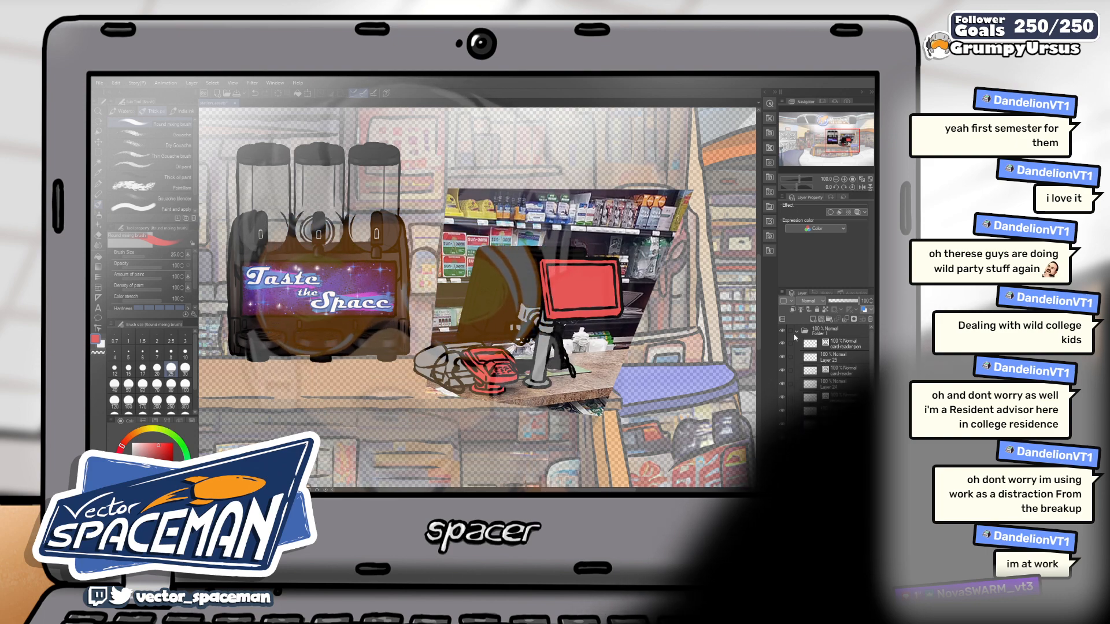
scroll(514, 311, "down", 5)
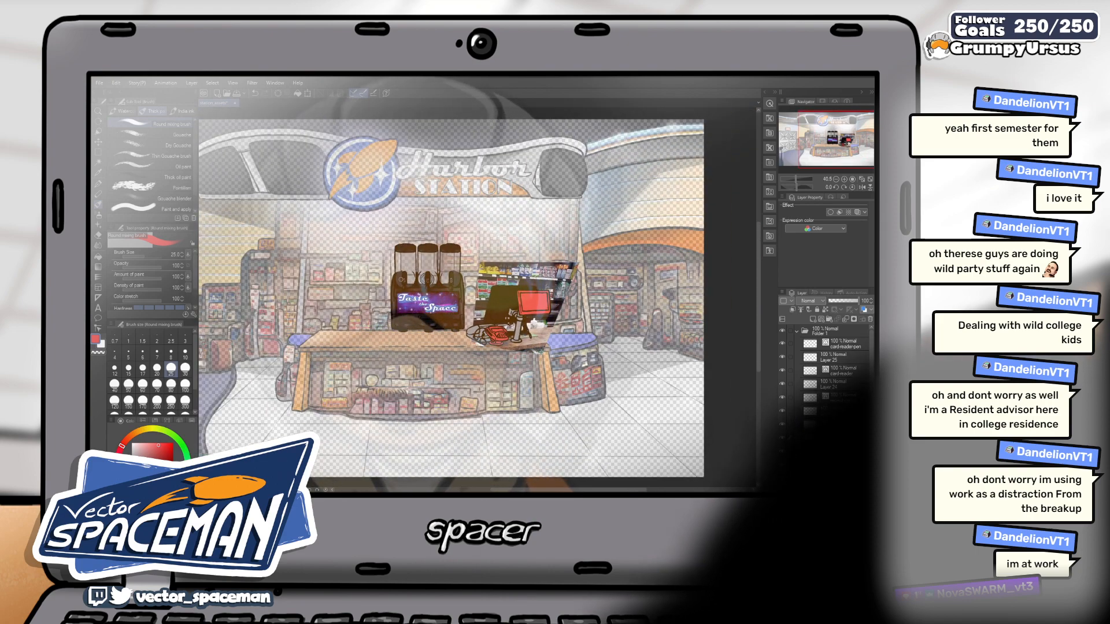
scroll(304, 329, "down", 2)
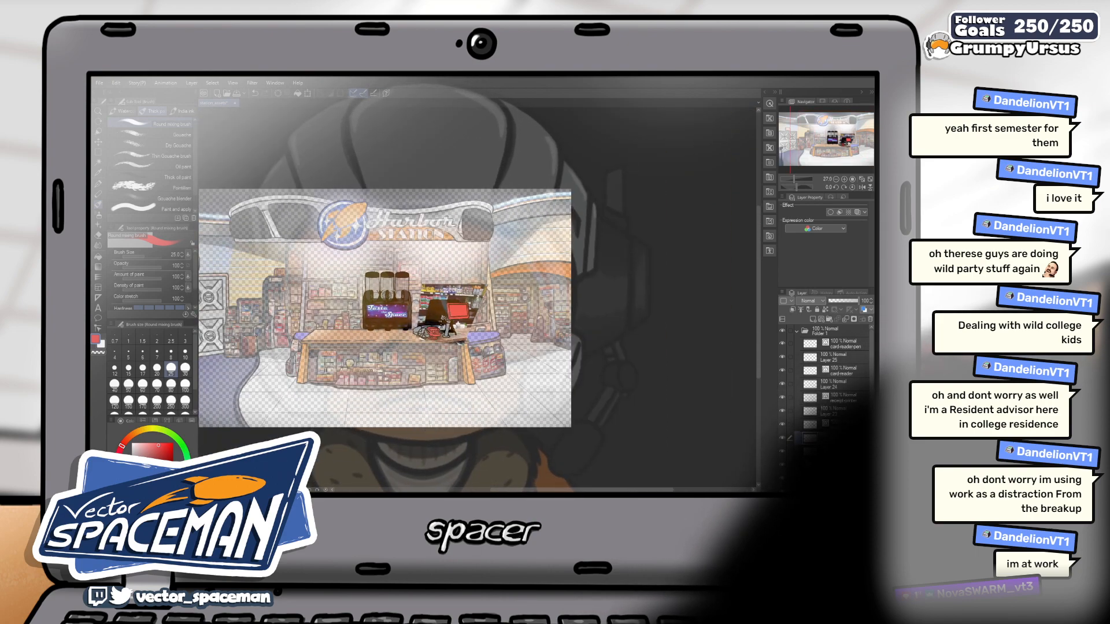
scroll(260, 333, "up", 3)
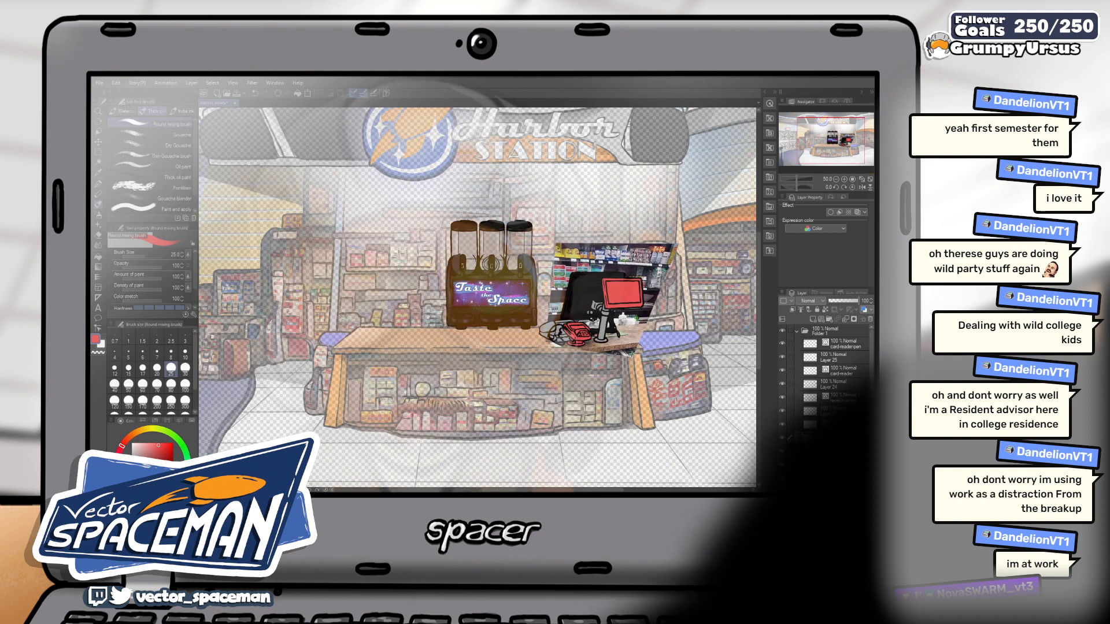
left_click_drag(348, 298, 504, 298)
left_click_drag(723, 297, 558, 295)
left_click_drag(441, 294, 500, 296)
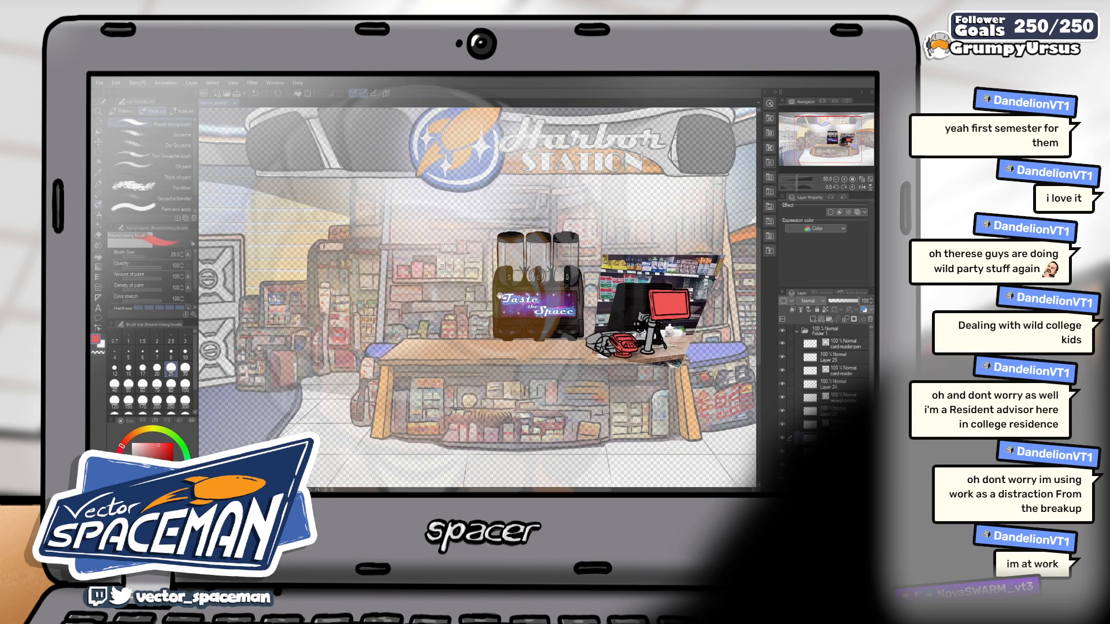
left_click_drag(569, 299, 340, 301)
- Show the store background at full strength and hide the reference photo behind the register
scroll(826, 382, "down", 3)
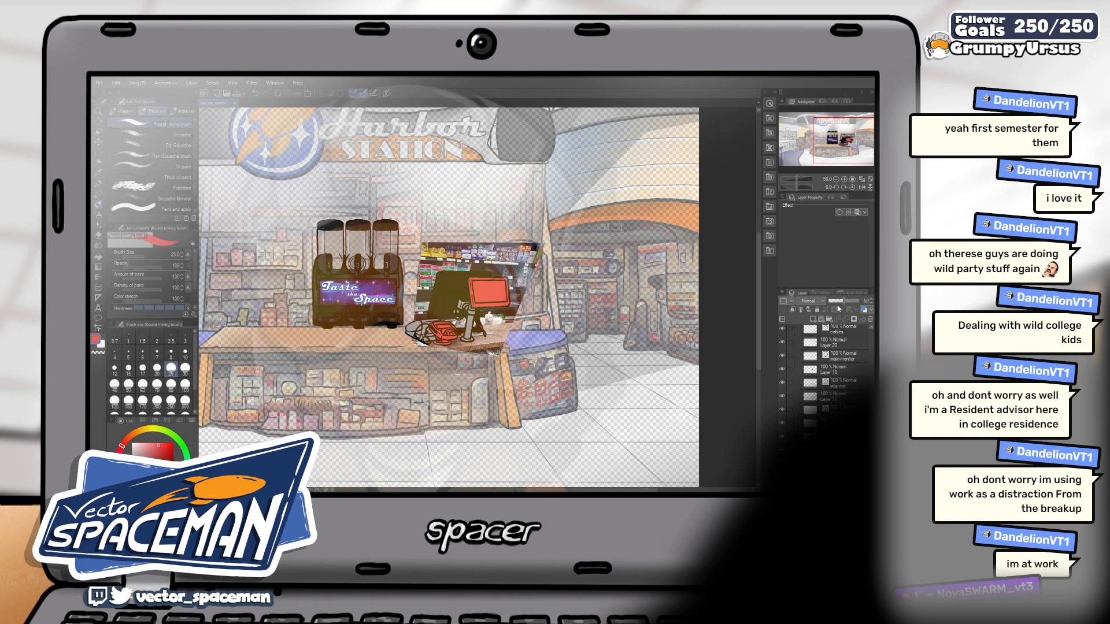
scroll(483, 344, "up", 2)
scroll(484, 345, "up", 4)
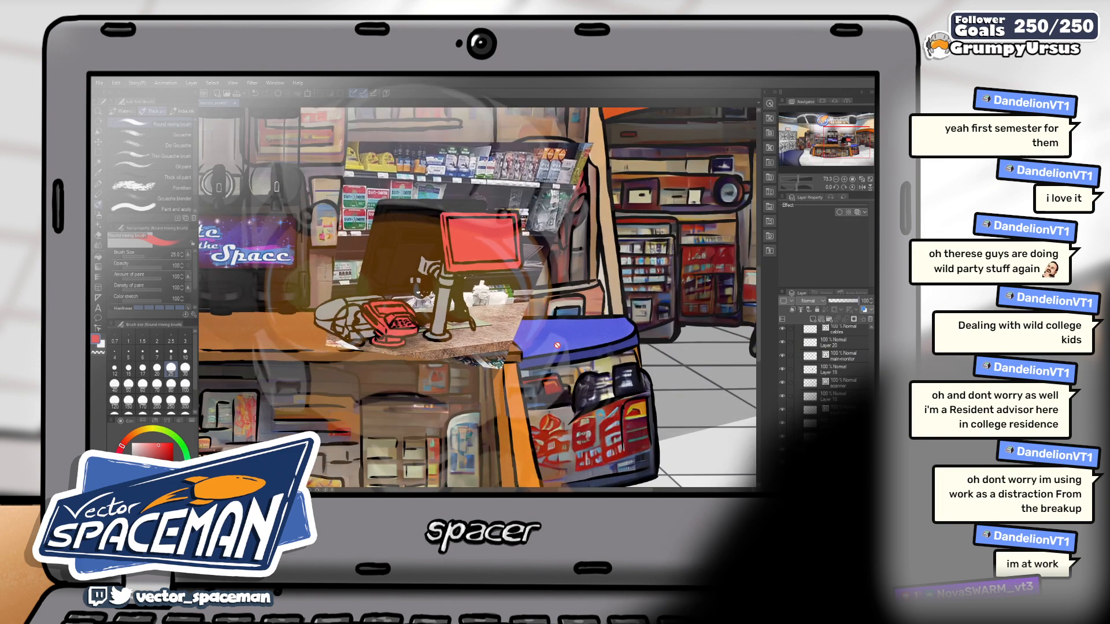
left_click_drag(603, 356, 623, 368)
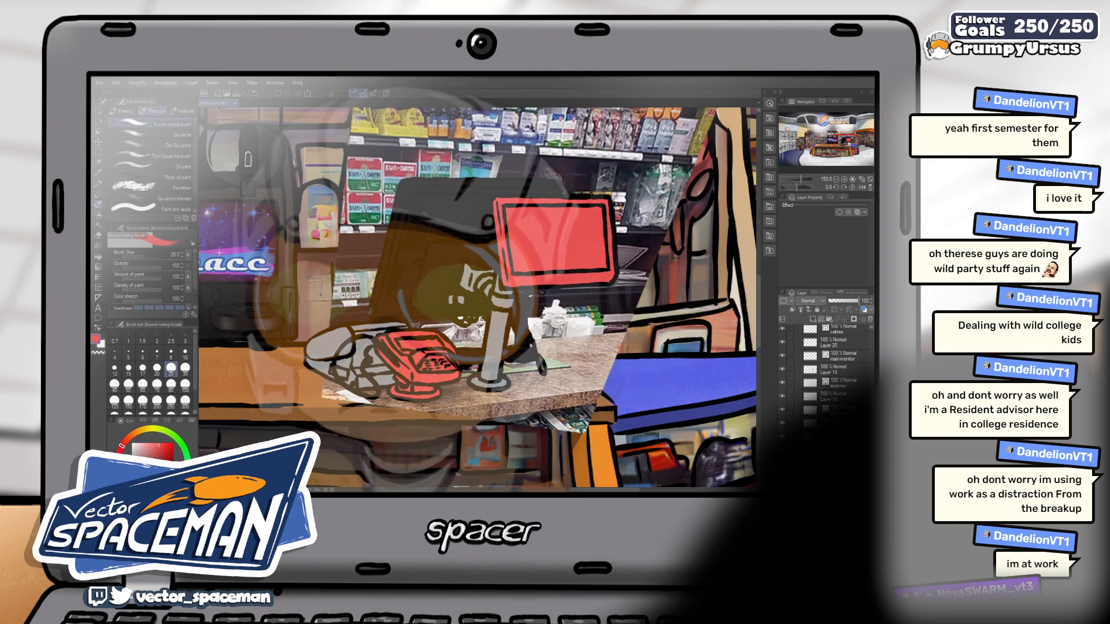
left_click(784, 437)
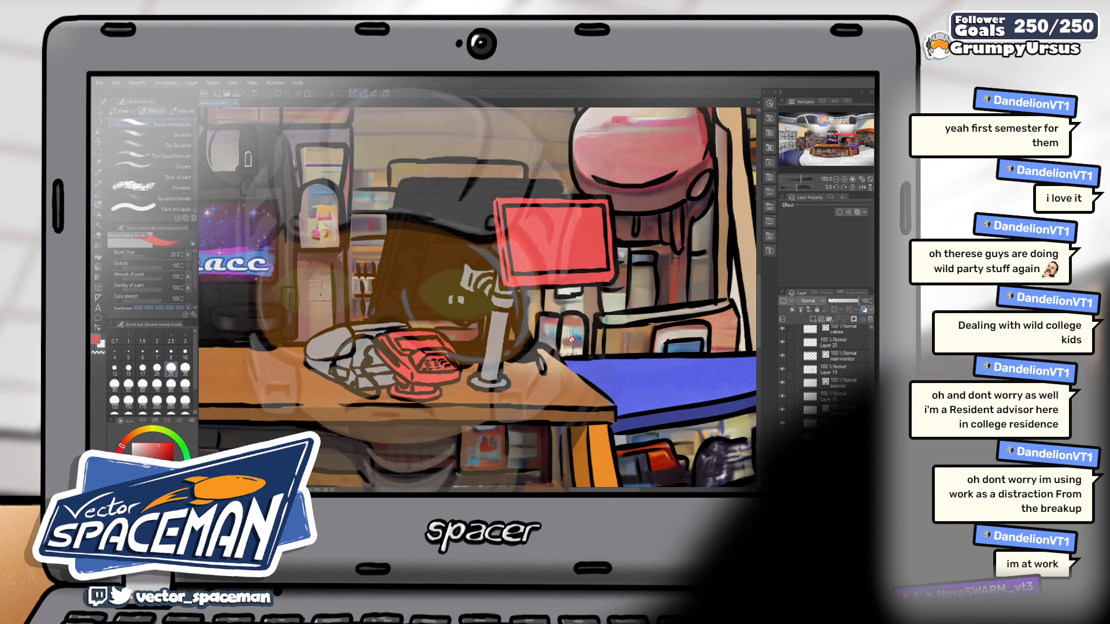
- Examine the register, customer display and card reader on the counter against the full store illustration
scroll(572, 340, "down", 5)
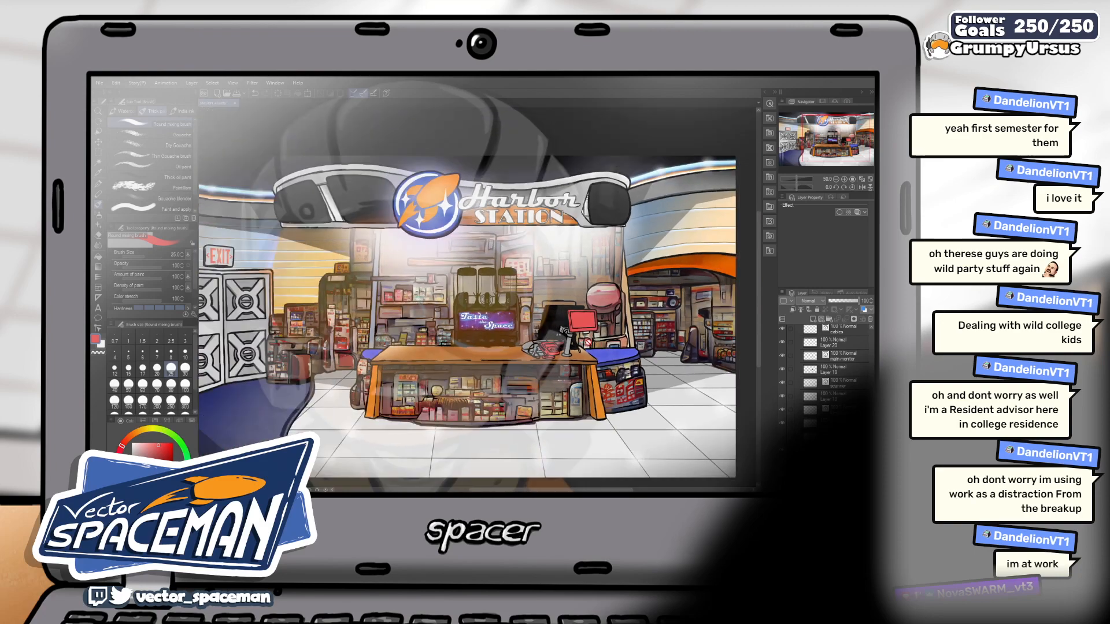
scroll(659, 347, "up", 3)
scroll(456, 327, "up", 4)
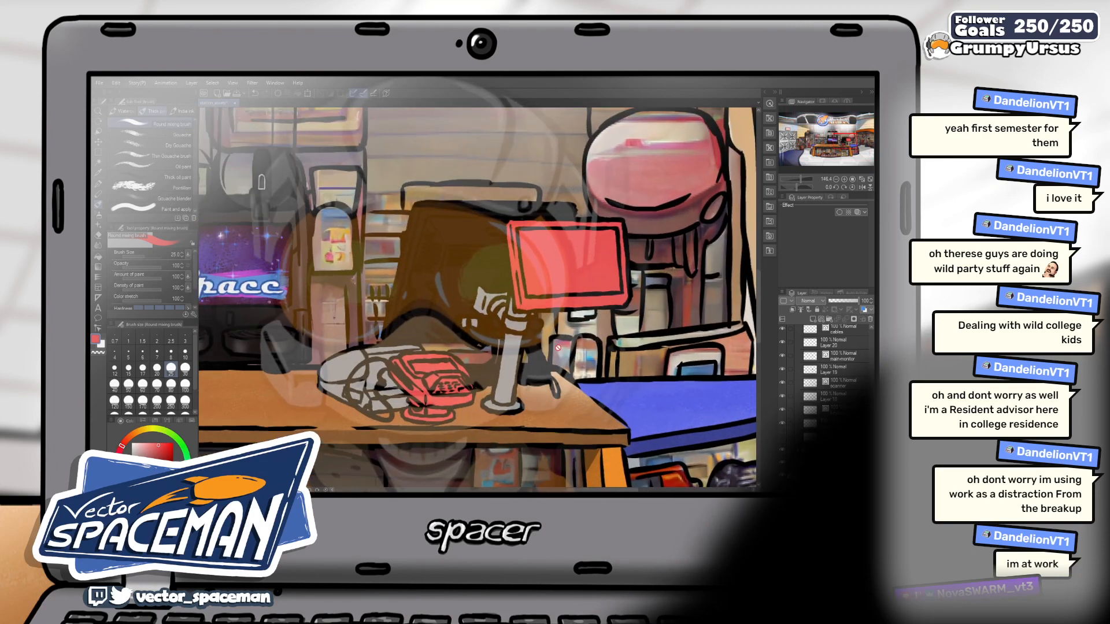
scroll(558, 347, "up", 1)
left_click_drag(560, 357, 535, 303)
scroll(534, 303, "down", 4)
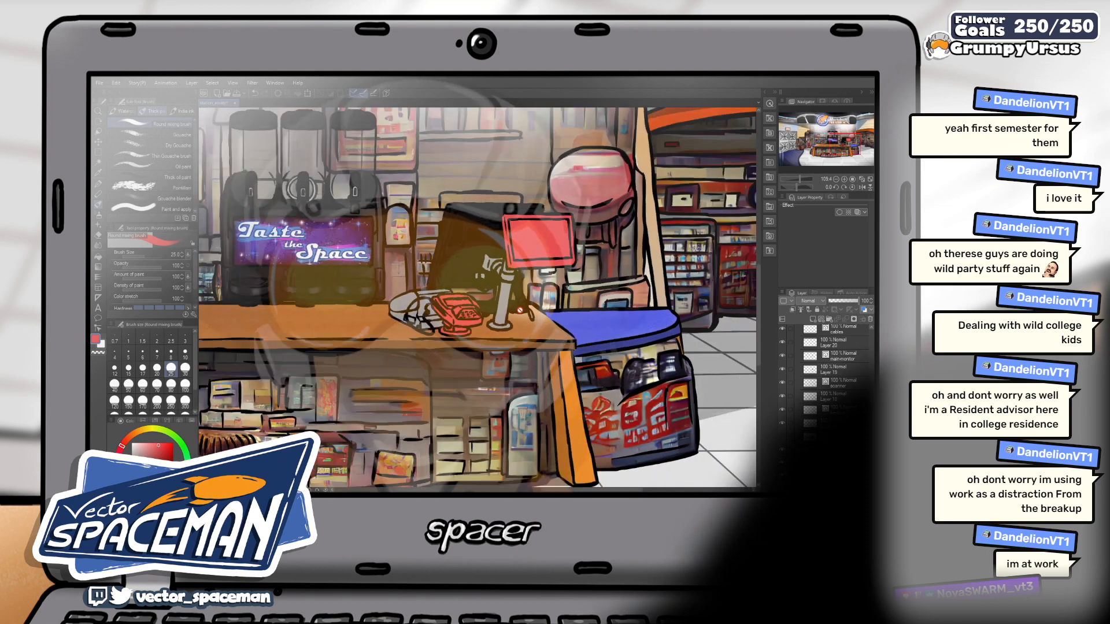
scroll(535, 342, "up", 2)
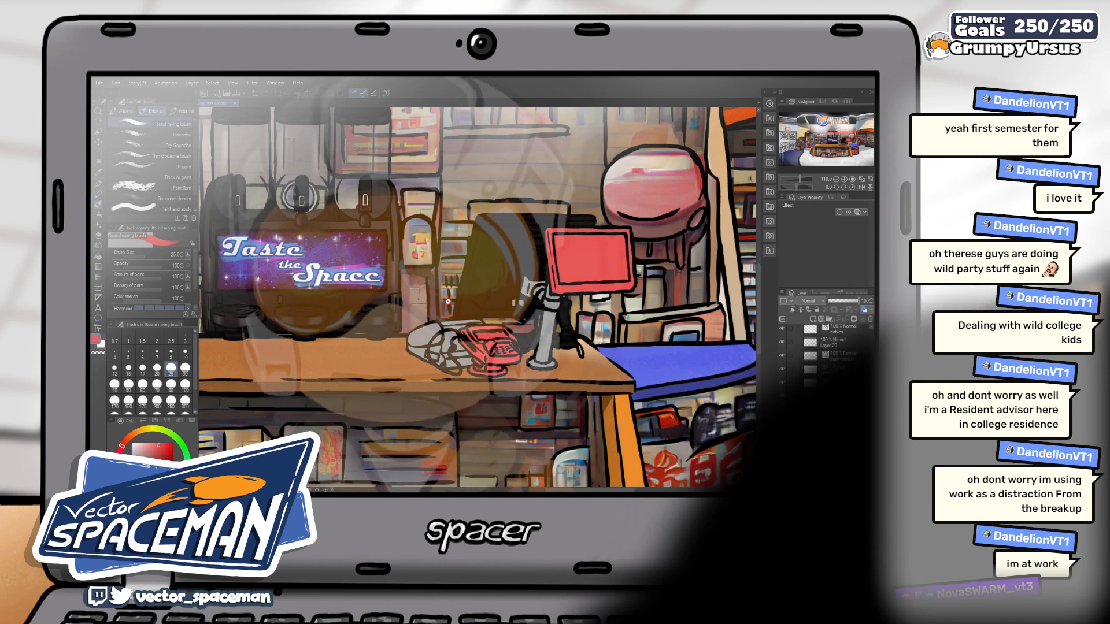
- Sample the drink dispenser's dark grey and paint the card reader's side and base on its colour layer, reducing the brush to size 10
left_click(397, 225, "alt")
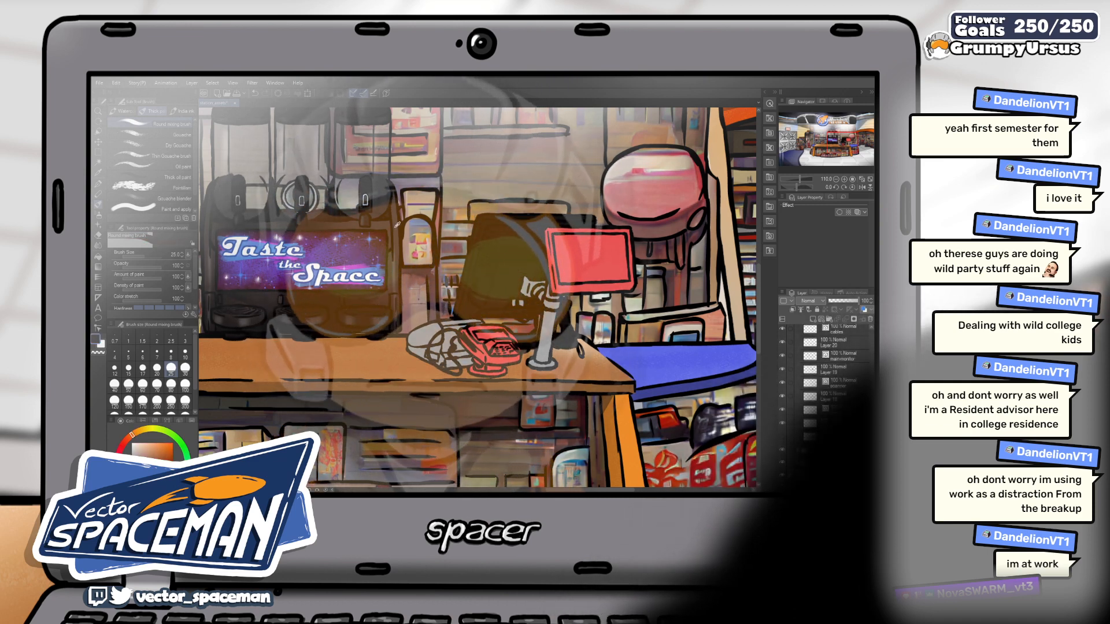
left_click(386, 295, "alt")
left_click(373, 295, "alt")
left_click(374, 295, "alt")
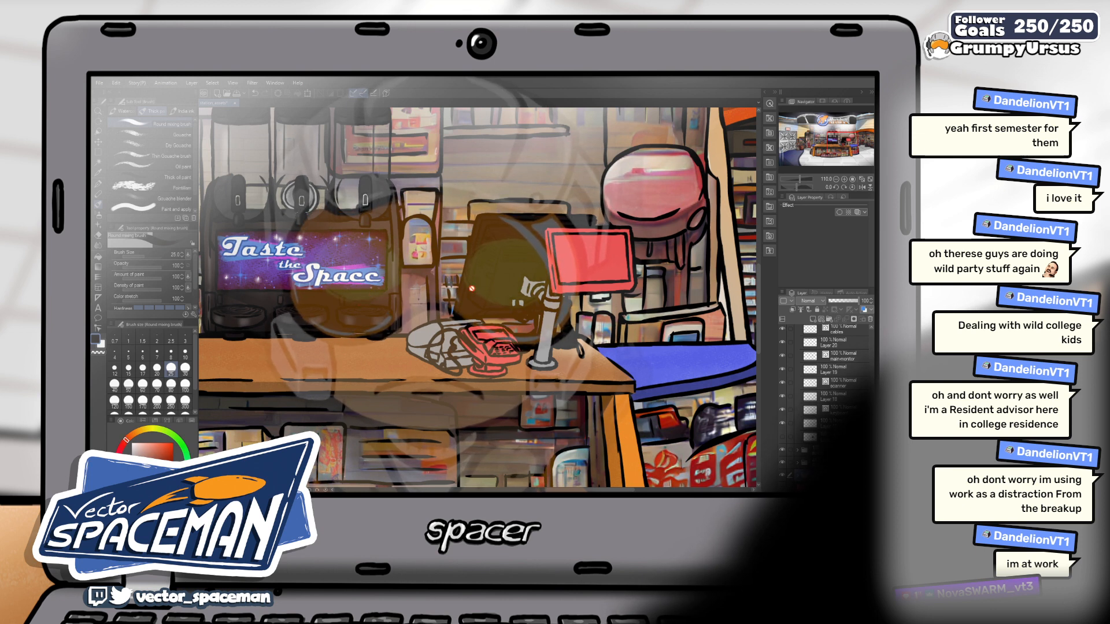
scroll(833, 370, "up", 4)
scroll(807, 350, "up", 1)
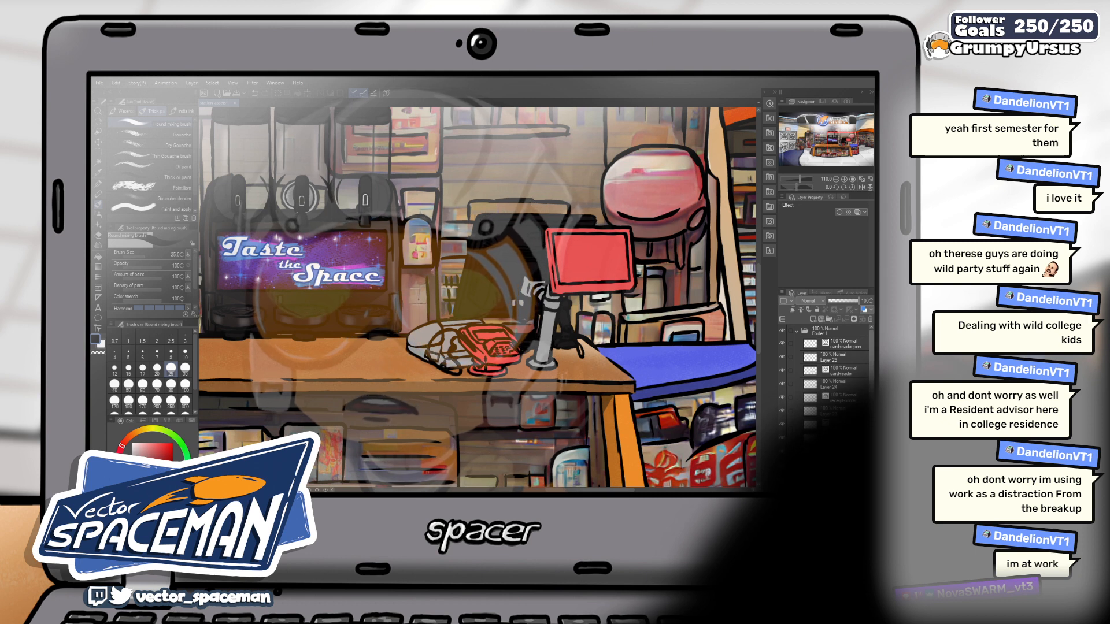
left_click(845, 387)
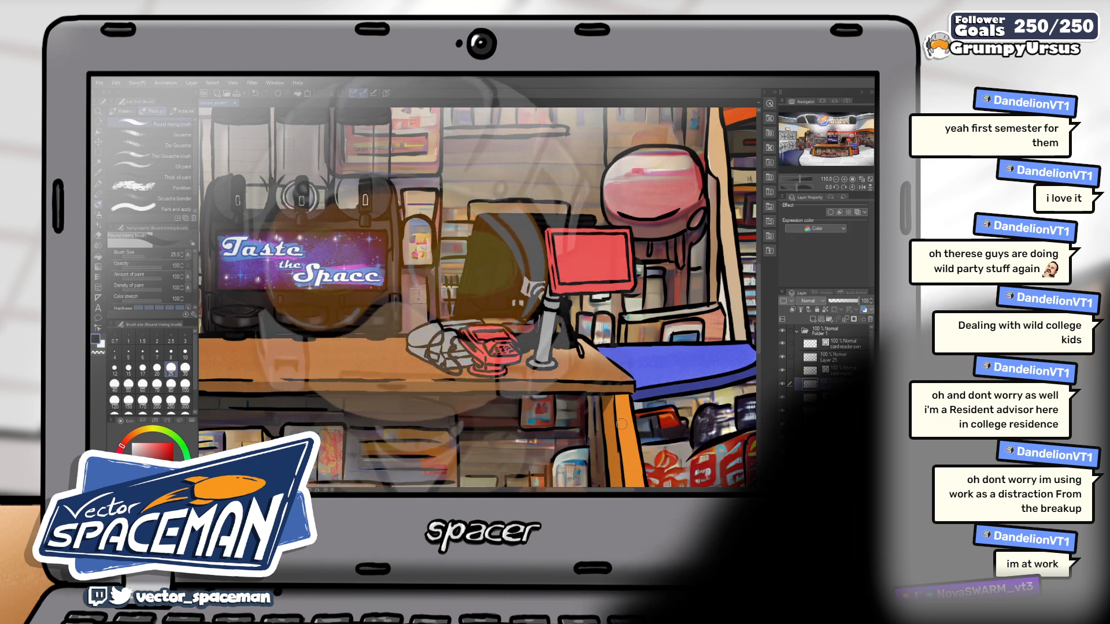
scroll(500, 348, "up", 5)
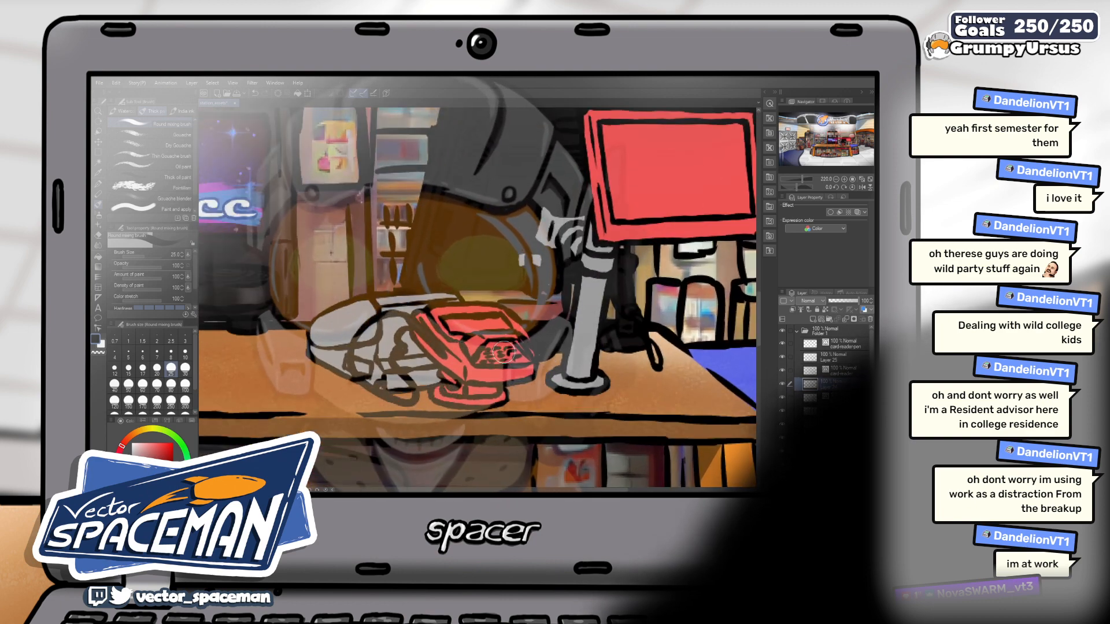
key("bracketleft")
key("bracketleft")
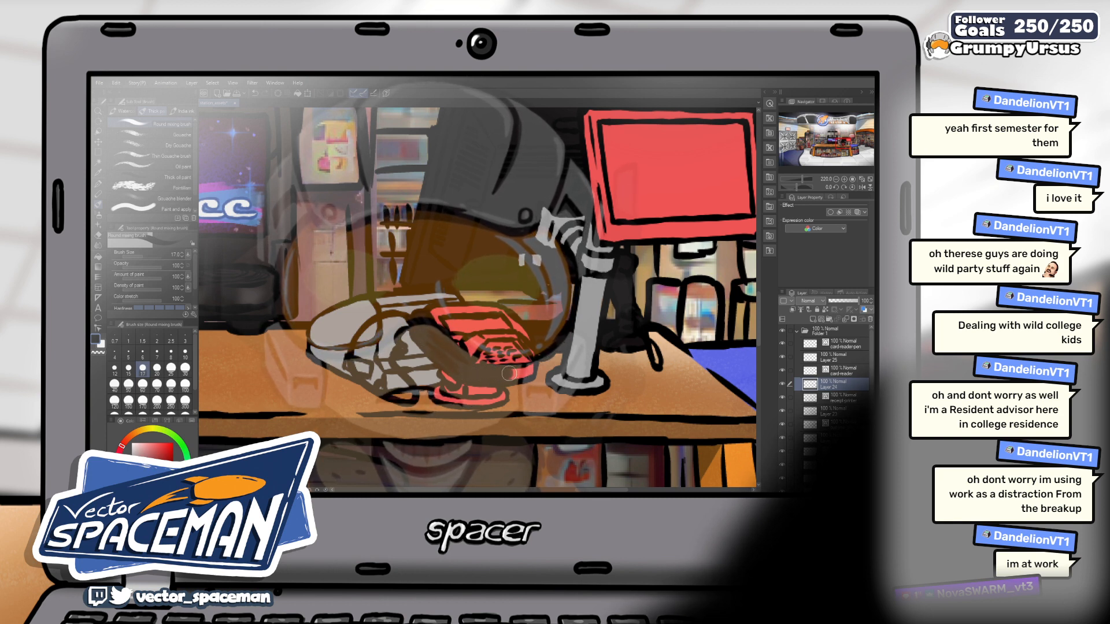
key("bracketleft")
key("bracketleft")
key("bracketleft")
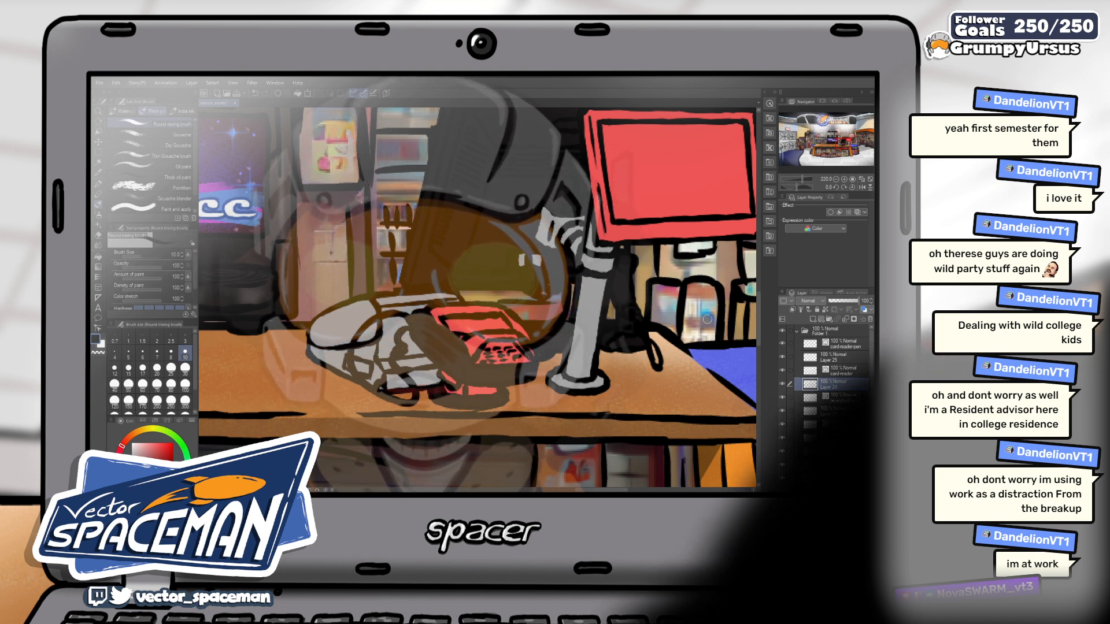
- Sample the blue of the side counter and paint a strip across the card reader between its screen and keypad
left_click(719, 351, "alt")
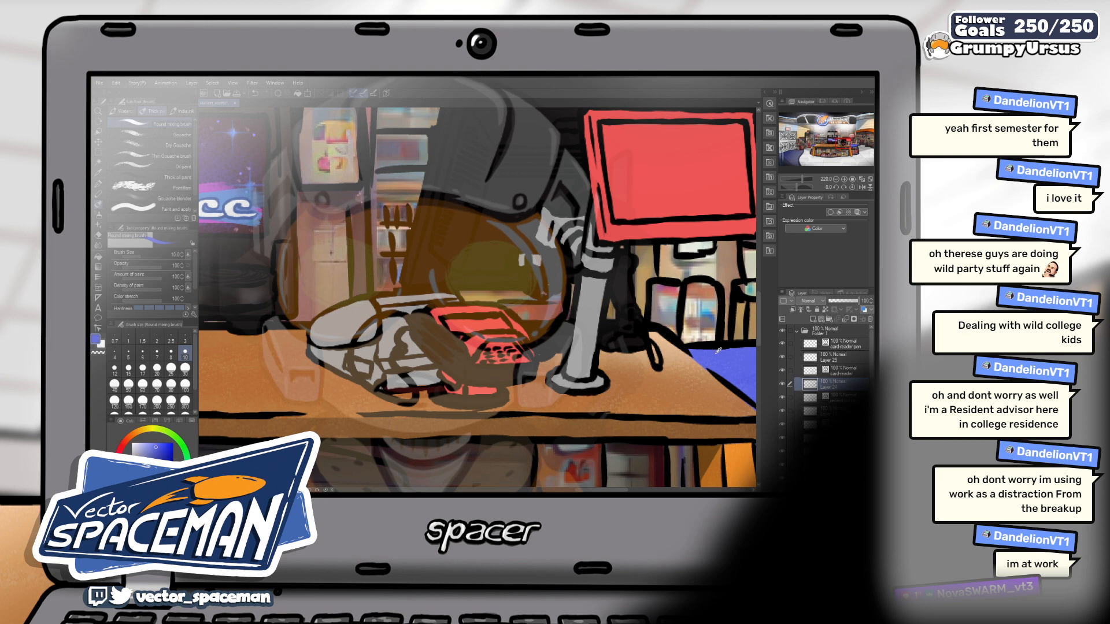
left_click(469, 344)
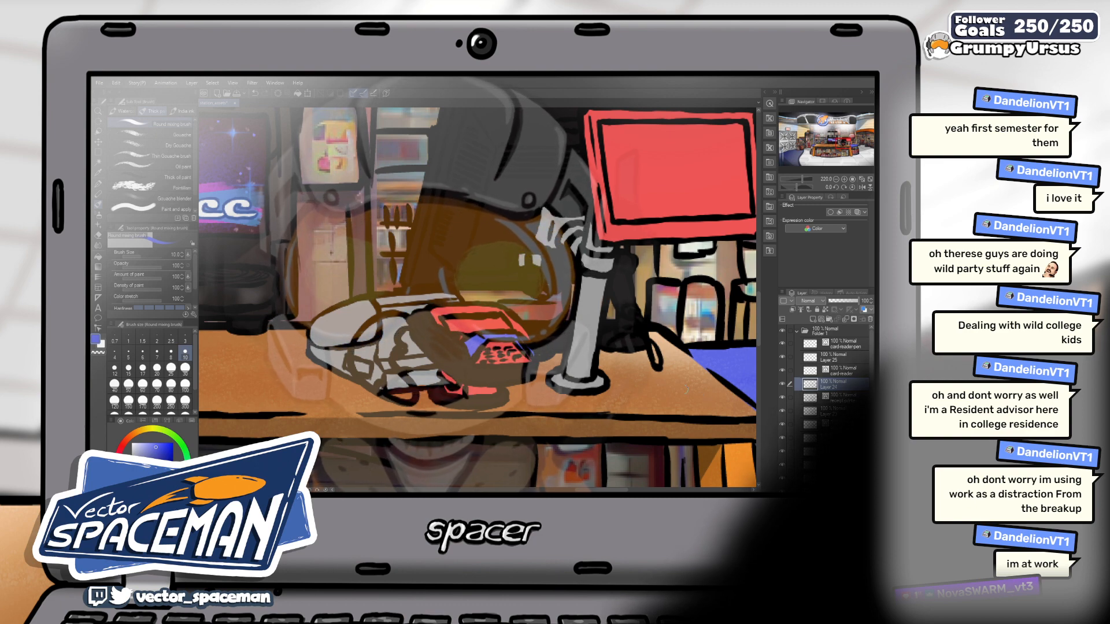
- Sample the orange of the Harbor Station sign and paint trim around the card reader's screen and base, reducing the brush to size 7
scroll(499, 285, "down", 5)
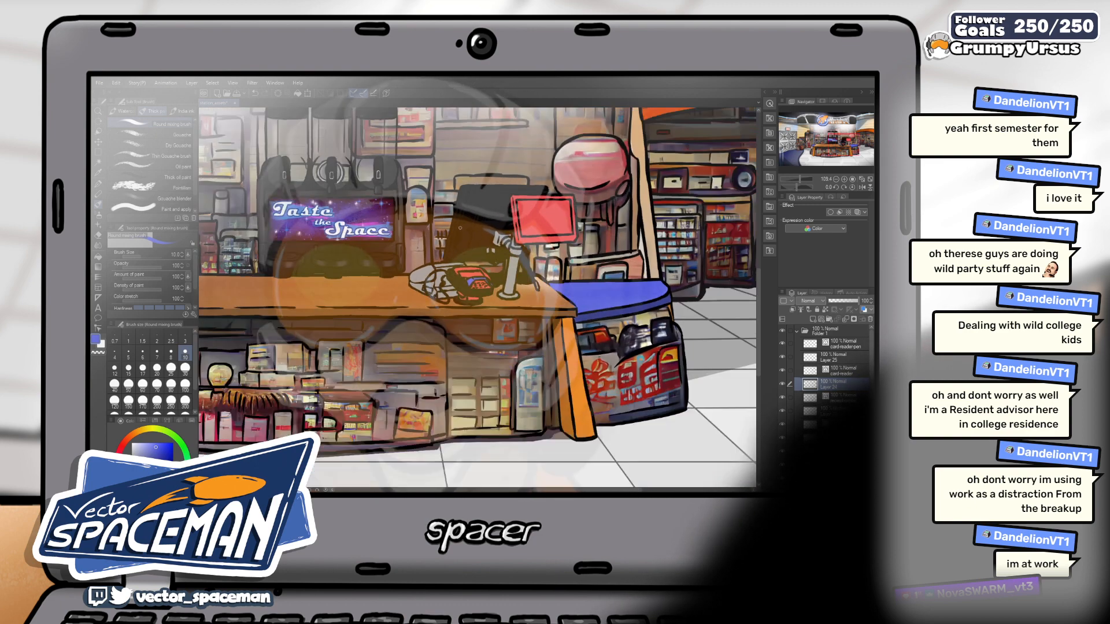
scroll(500, 239, "up", 3)
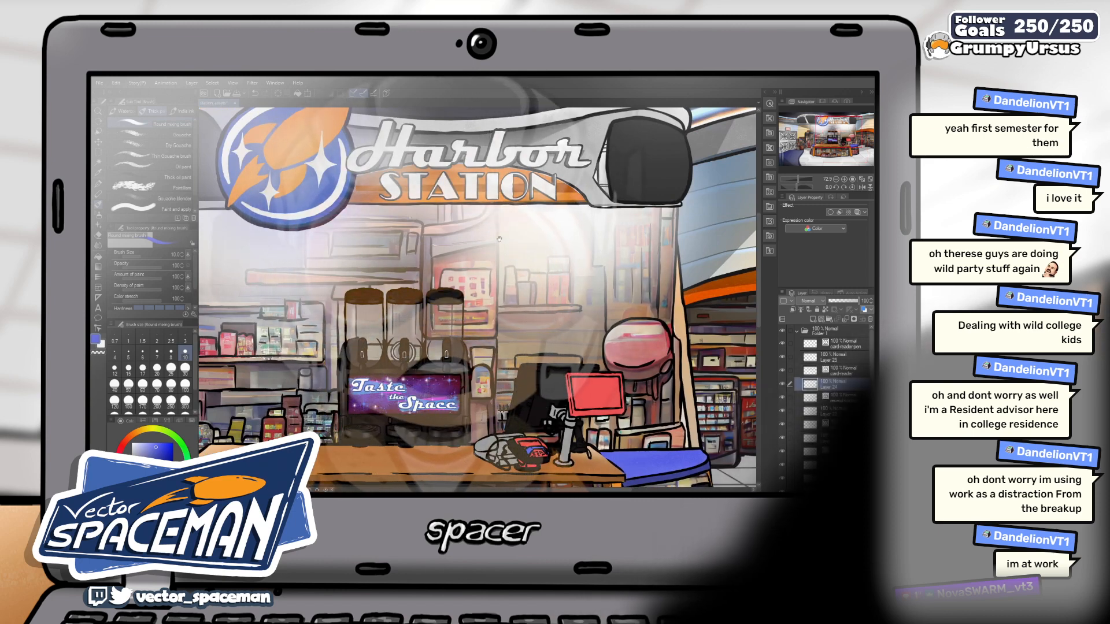
left_click_drag(500, 239, 563, 323)
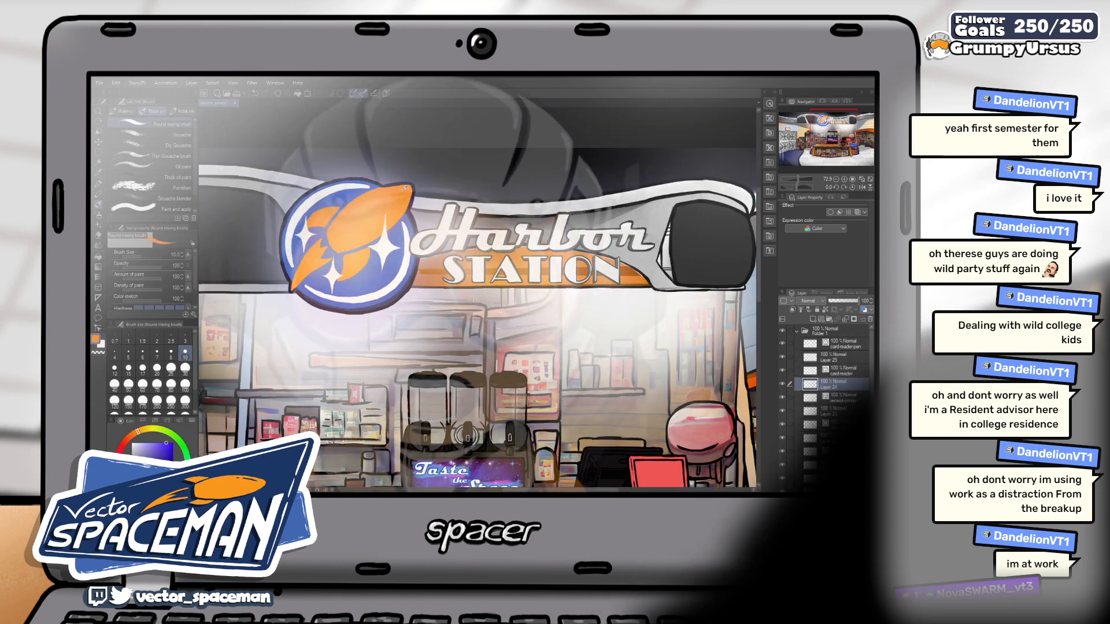
left_click_drag(599, 325, 544, 177)
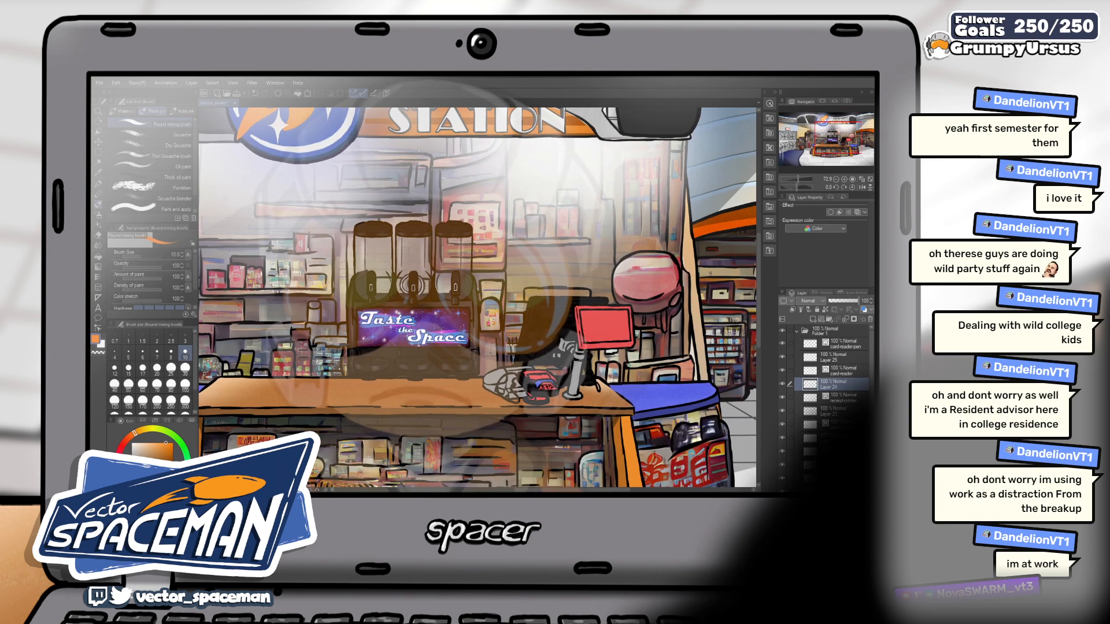
scroll(519, 345, "up", 5)
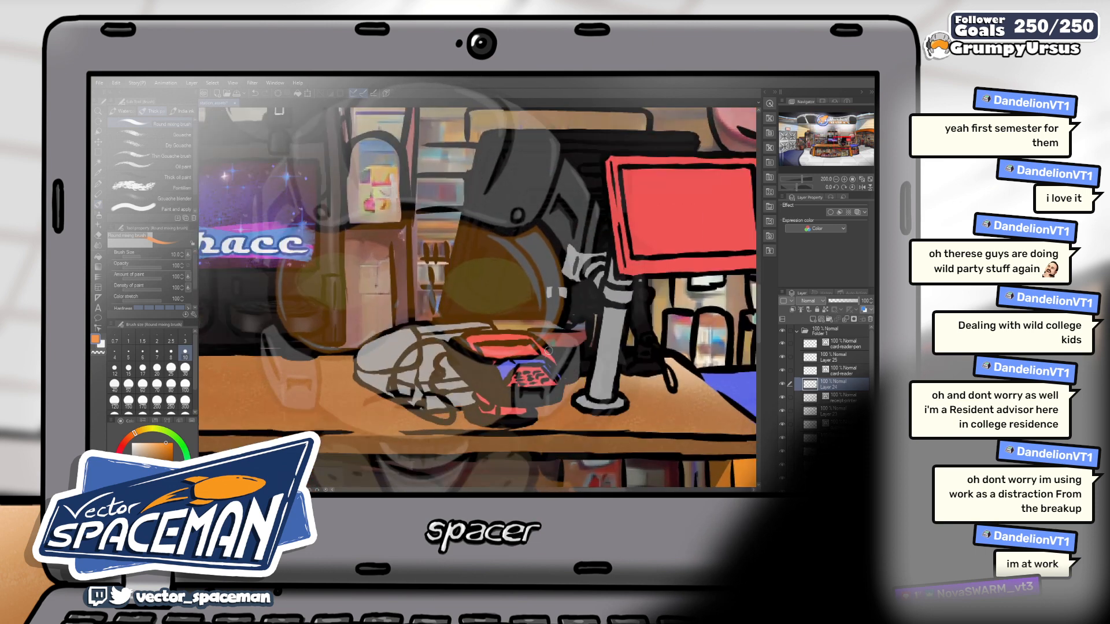
scroll(520, 345, "up", 2)
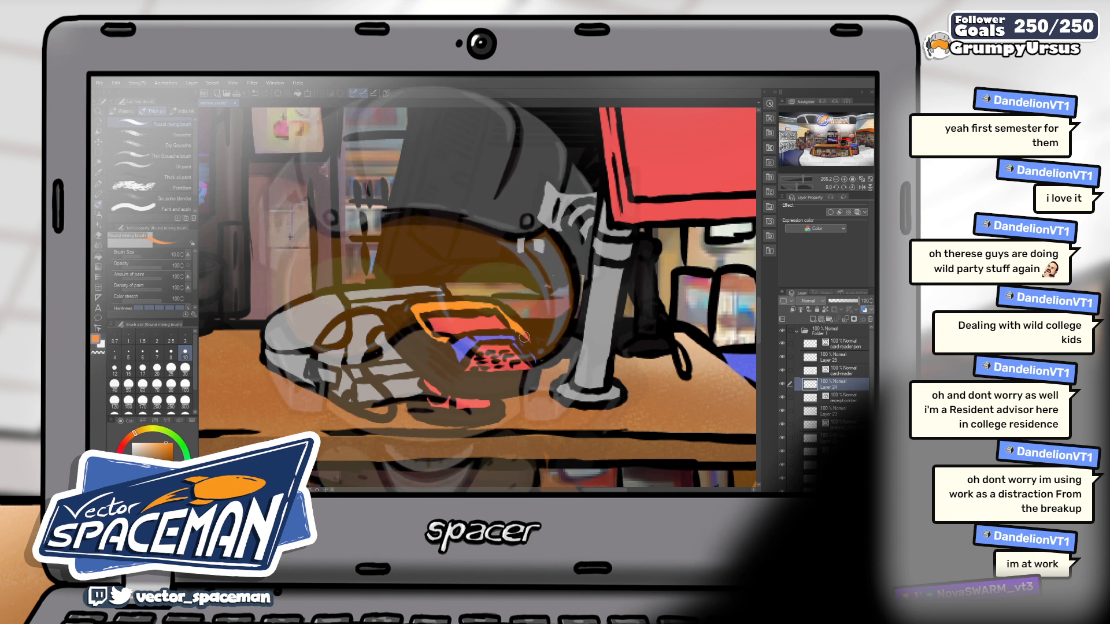
key("bracketleft")
key("bracketleft")
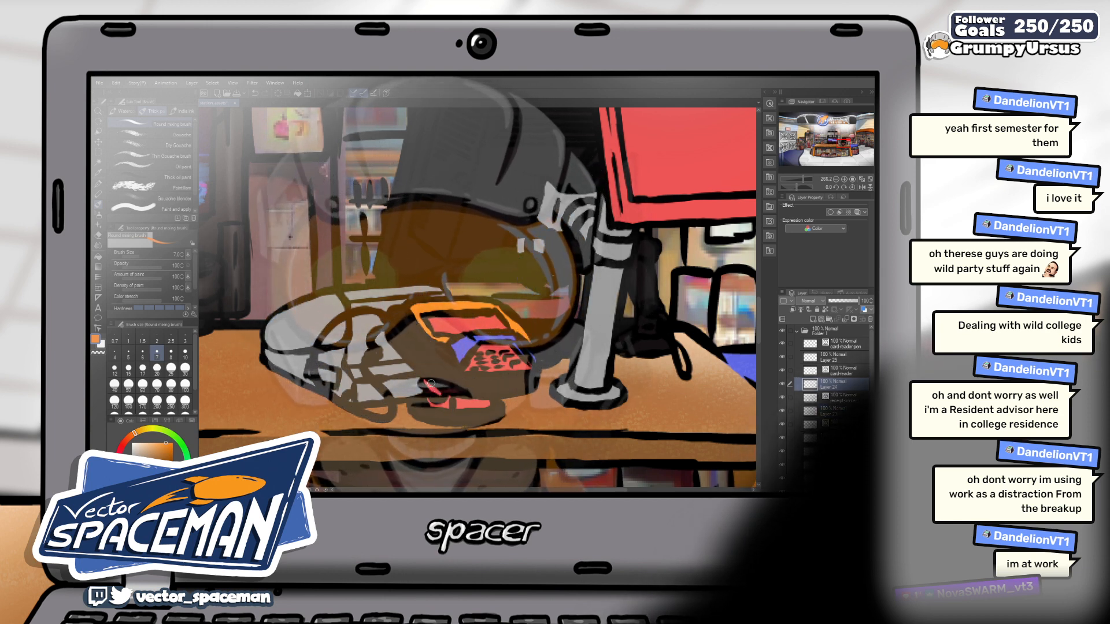
left_click_drag(425, 384, 434, 391)
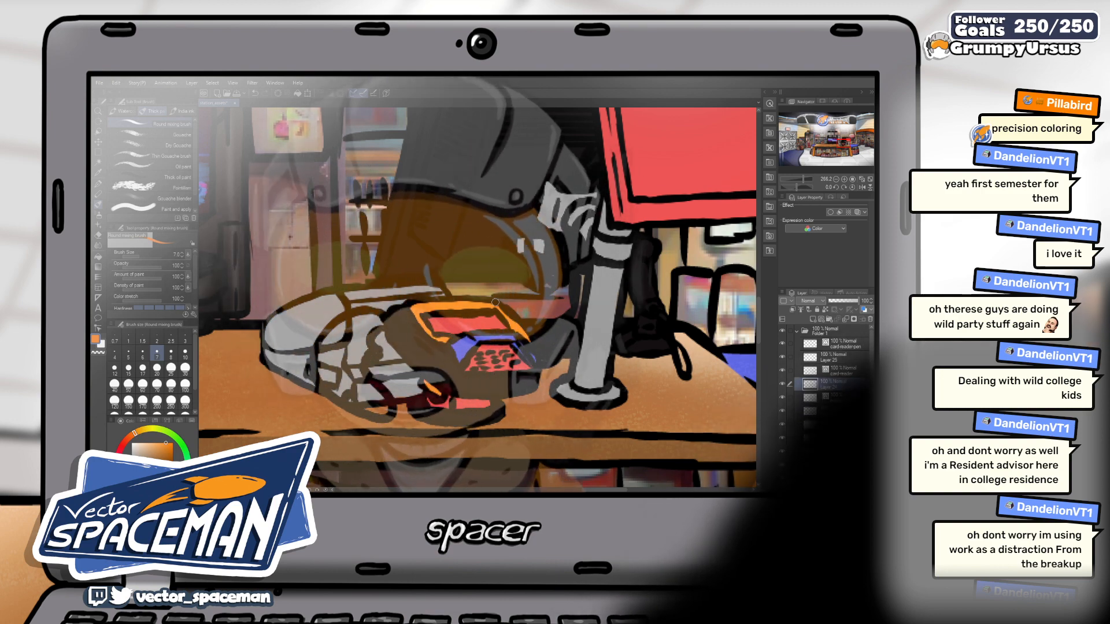
- Examine the card reader's orange trim up close and against the surrounding store counter
scroll(495, 301, "down", 1)
scroll(495, 301, "down", 4)
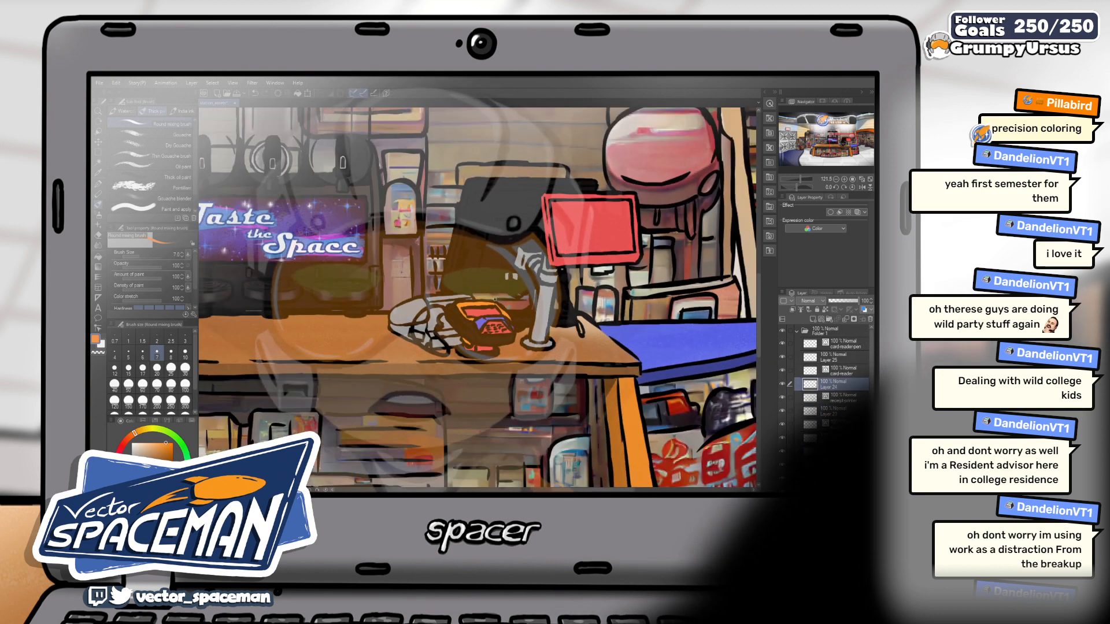
scroll(559, 257, "up", 2)
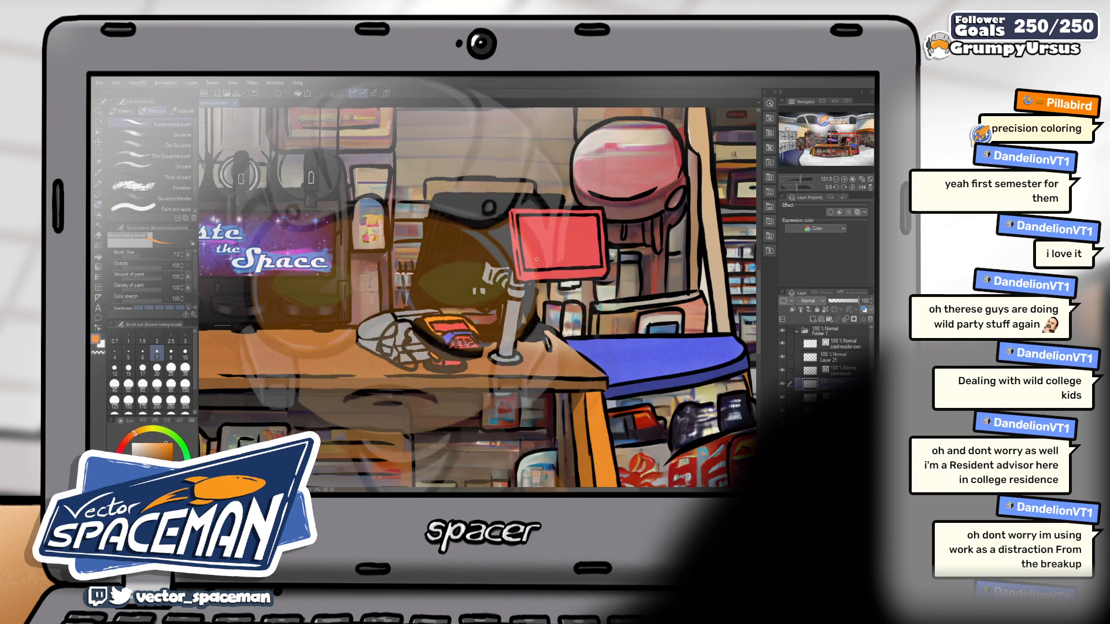
scroll(549, 266, "up", 2)
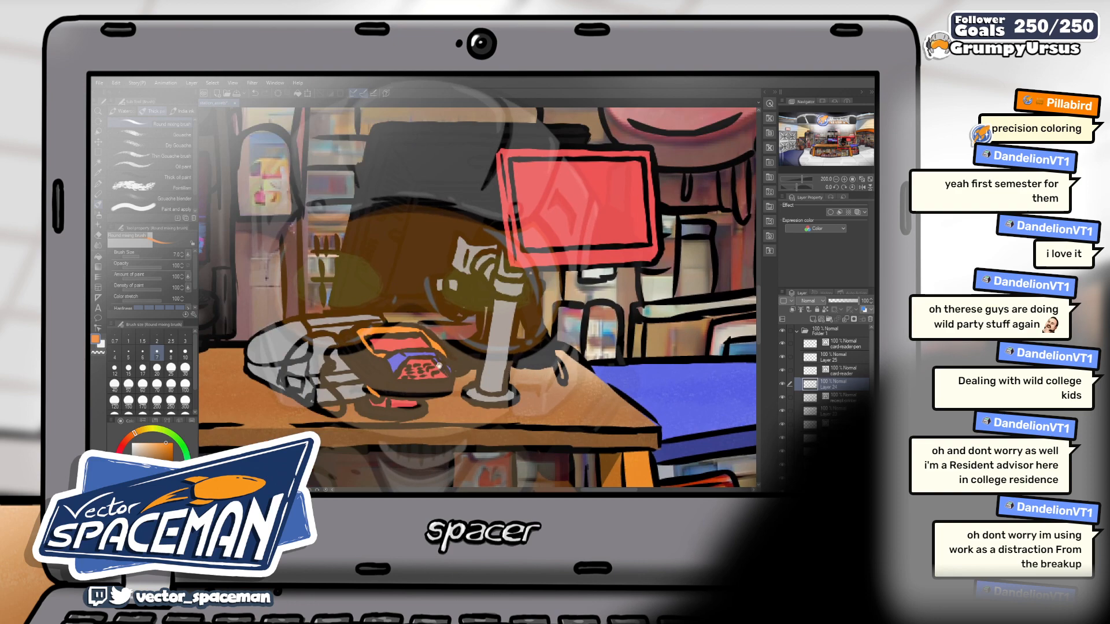
scroll(292, 408, "up", 3)
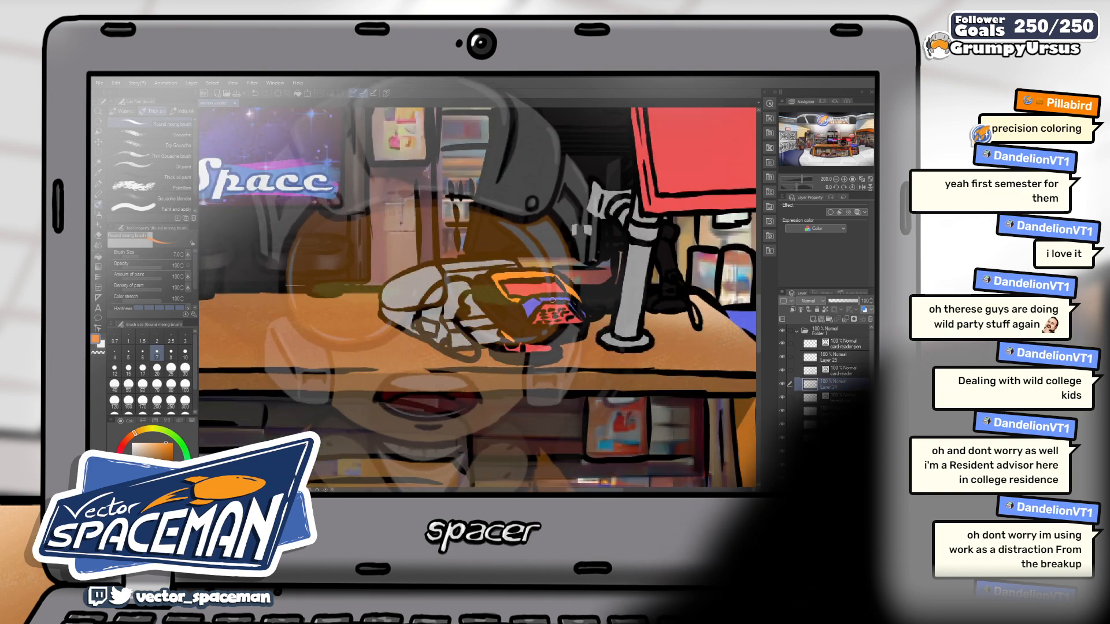
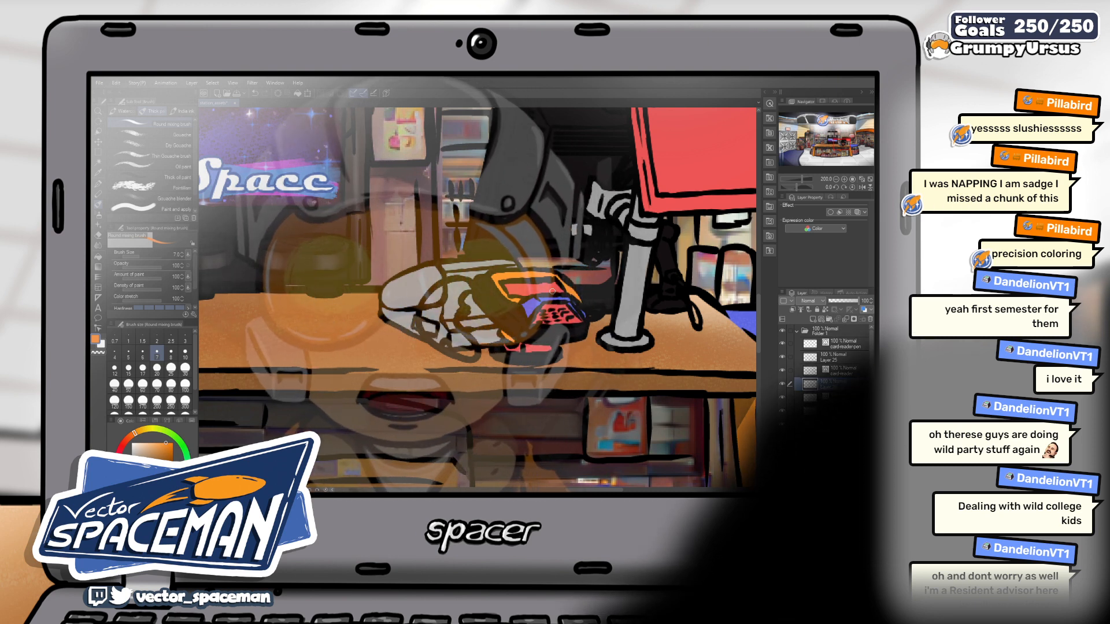
scroll(401, 223, "down", 3)
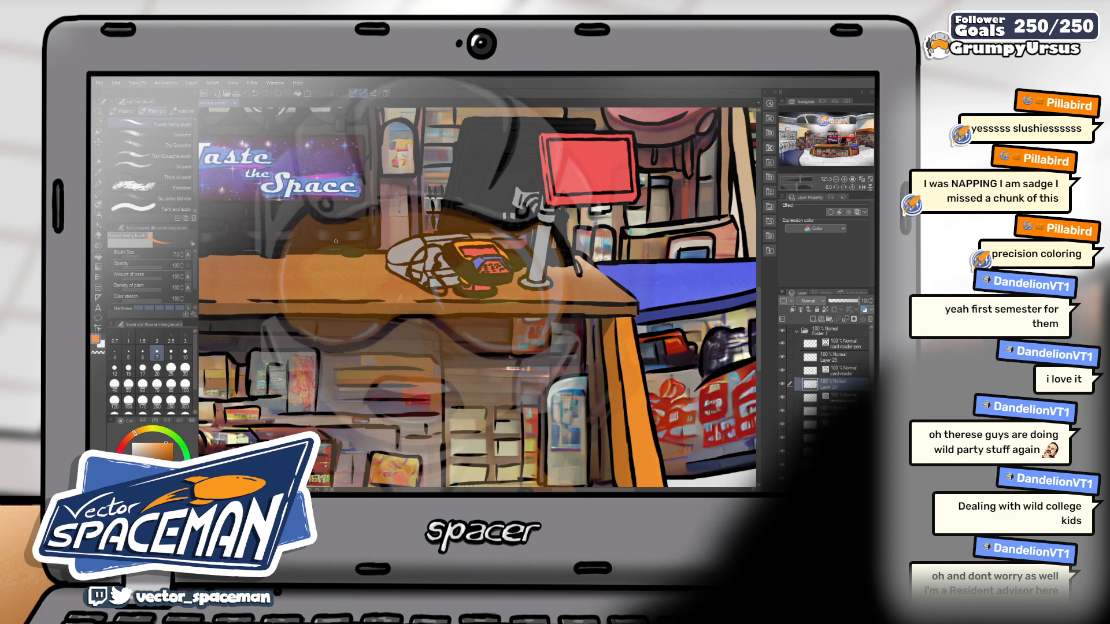
scroll(480, 254, "up", 5)
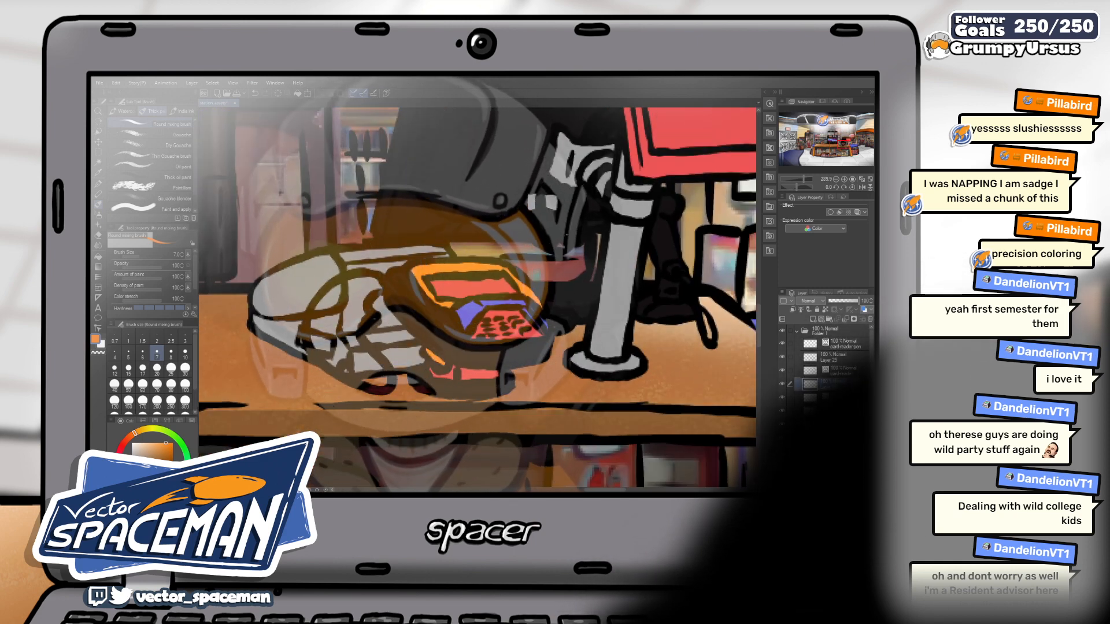
- Sample a near-black tone and refine the outlines on the card-reader line layer with the pen reduced to size 7
left_click(810, 370)
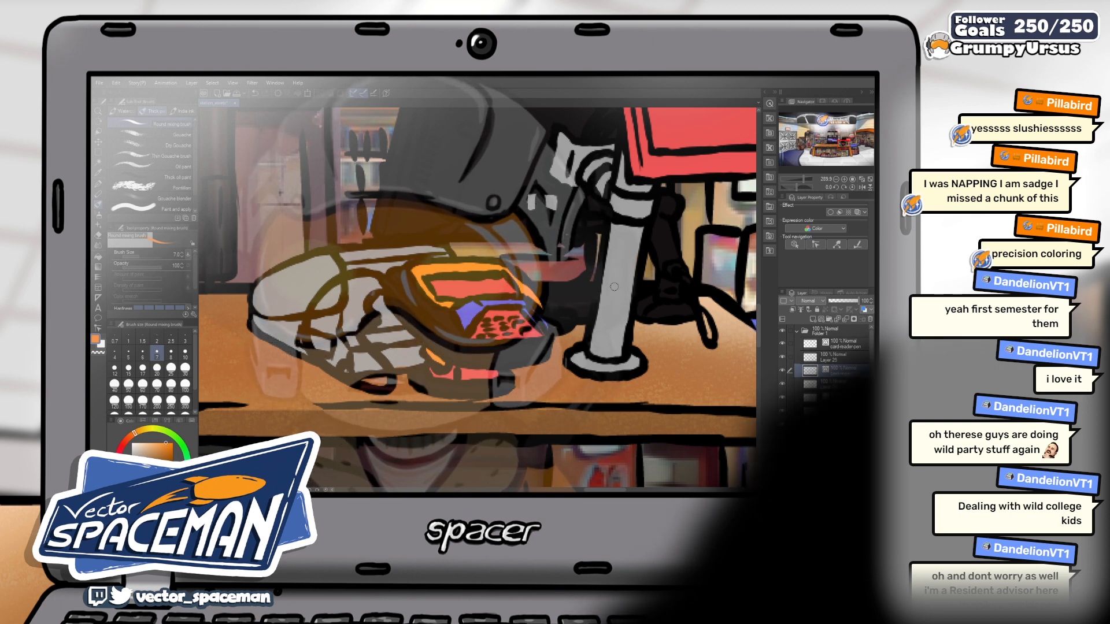
left_click(403, 240, "alt")
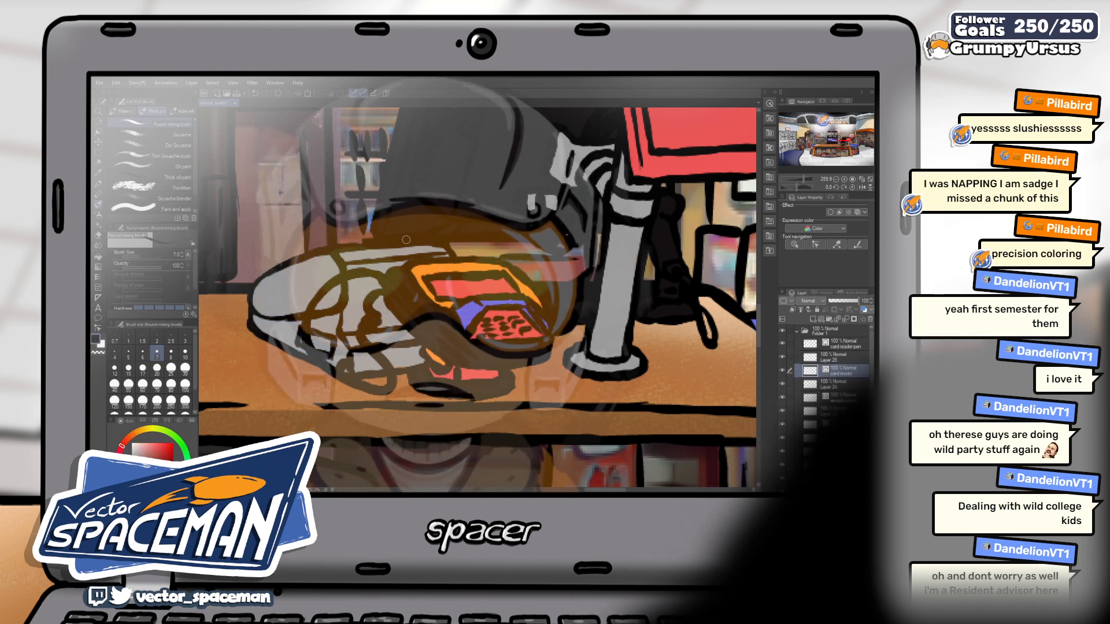
key("p")
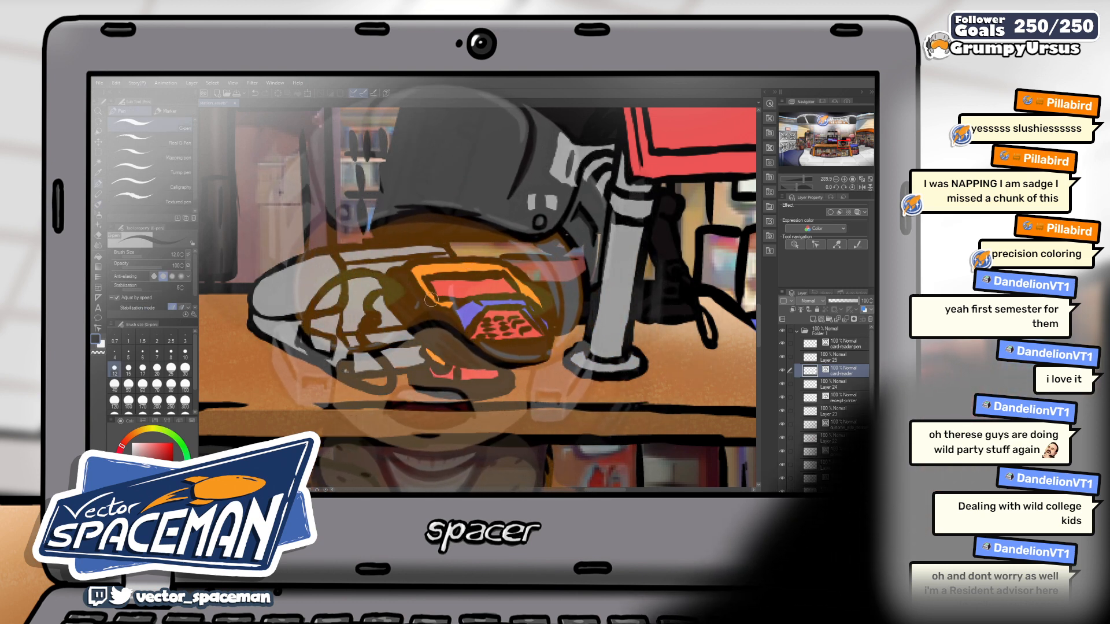
key("bracketleft")
key("bracketleft")
key("bracketleft")
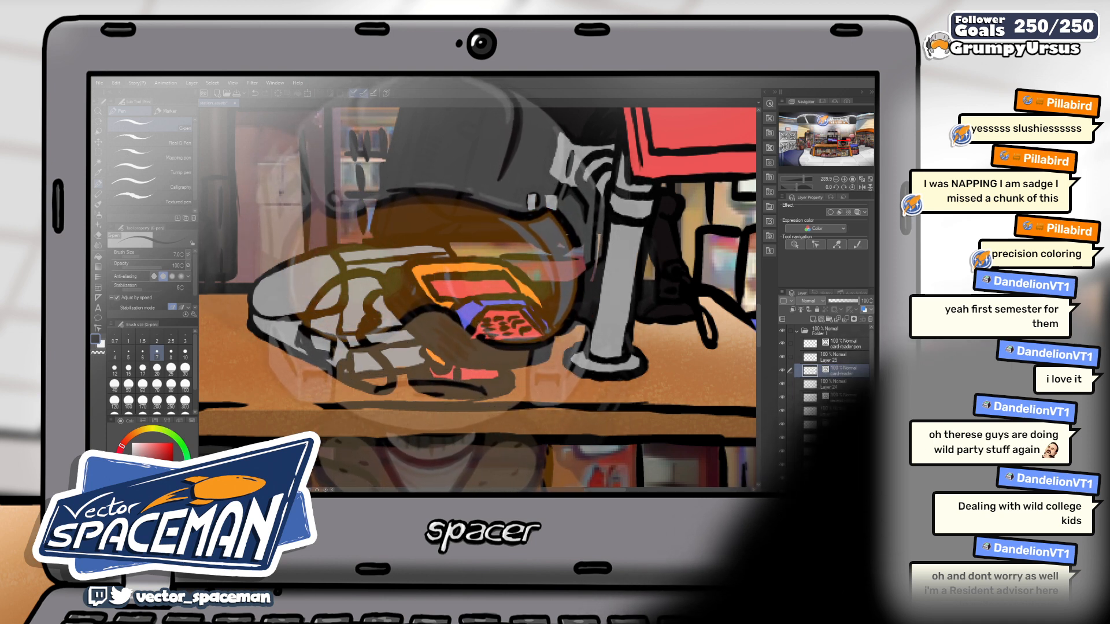
- Paint the card reader's screen and keypad dark on its colour layer and touch up the sampled blue strip, reducing the pen to size 4
left_click(834, 385)
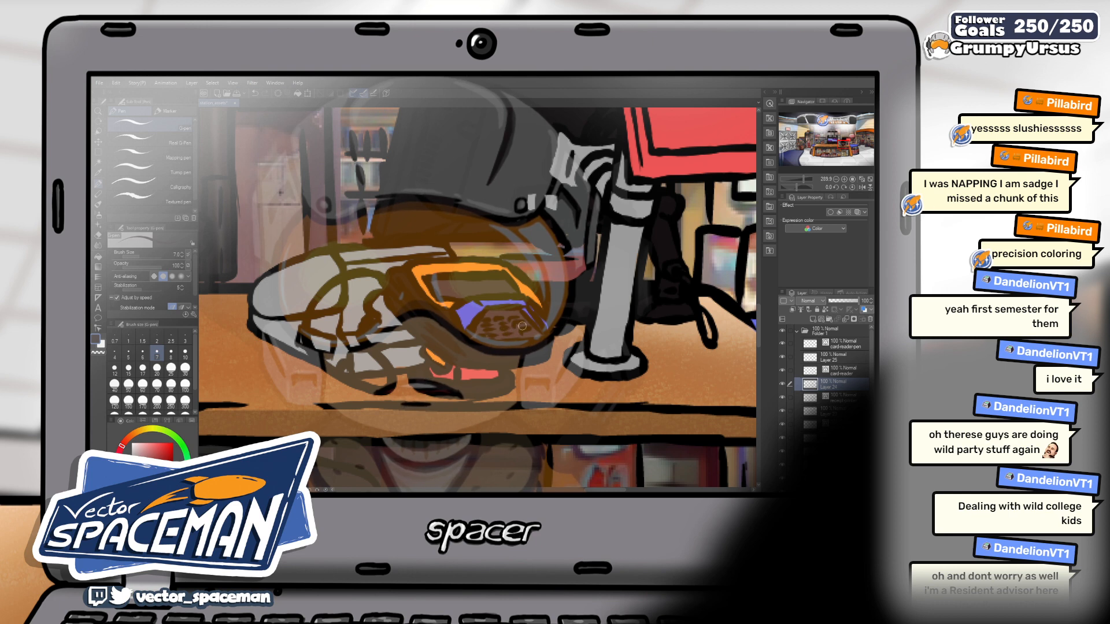
mouse_move(487, 306)
left_mouse_down()
mouse_move(458, 318)
mouse_move(460, 283)
mouse_move(452, 348)
mouse_move(460, 306)
left_mouse_up()
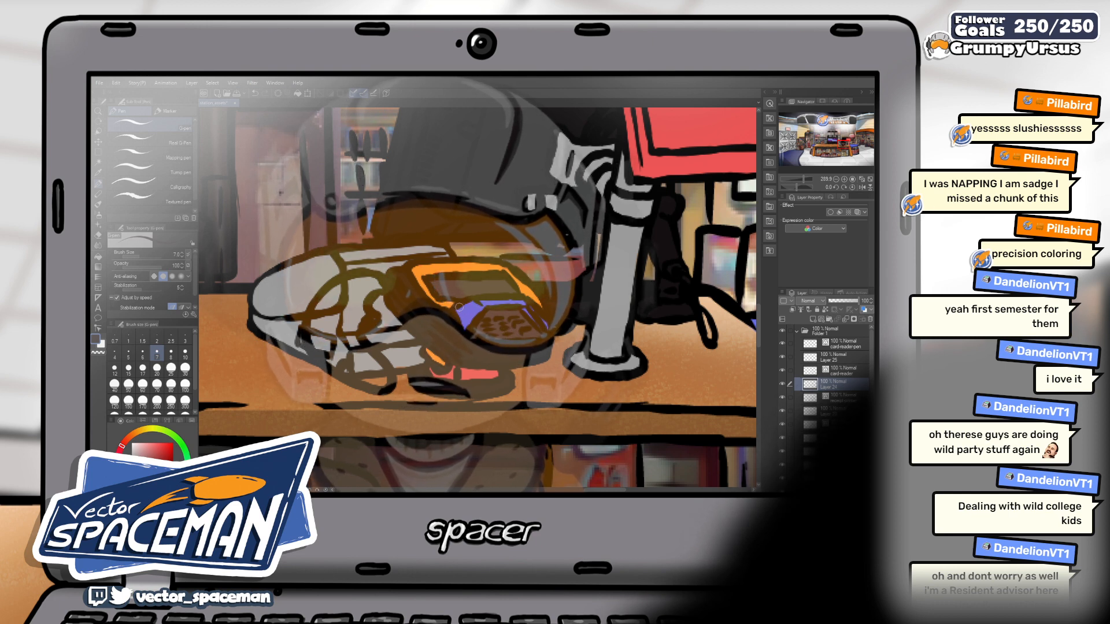
left_click(466, 311, "alt")
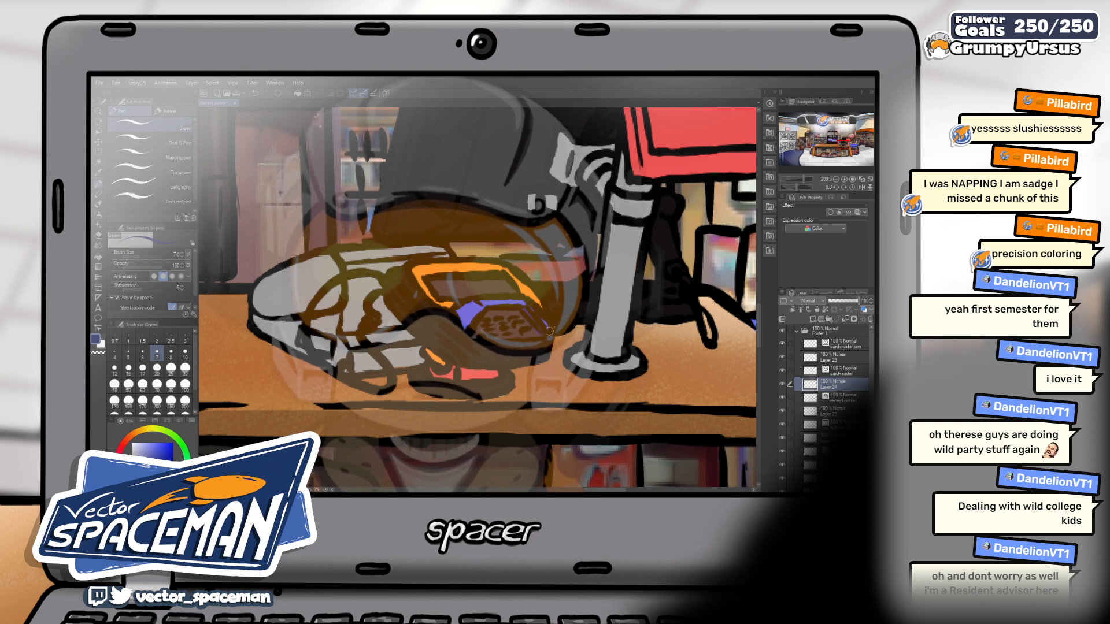
key("bracketleft")
key("bracketleft")
key("bracketleft")
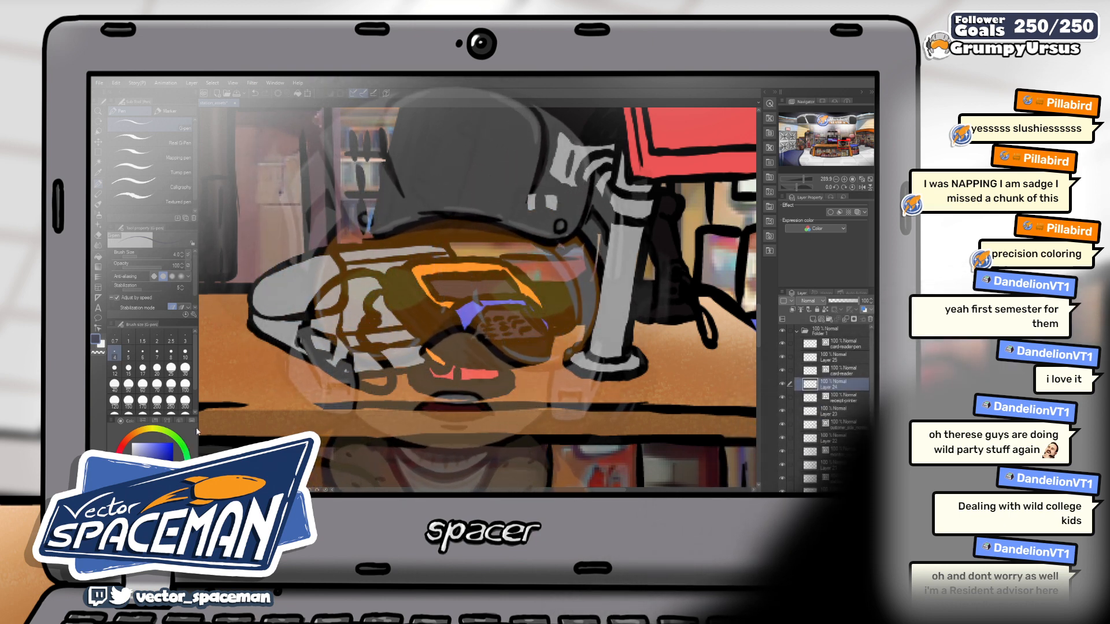
- Clean up the keypad with the sampled dark tone and paint small red, yellow and green keys on it
left_click(447, 343, "alt")
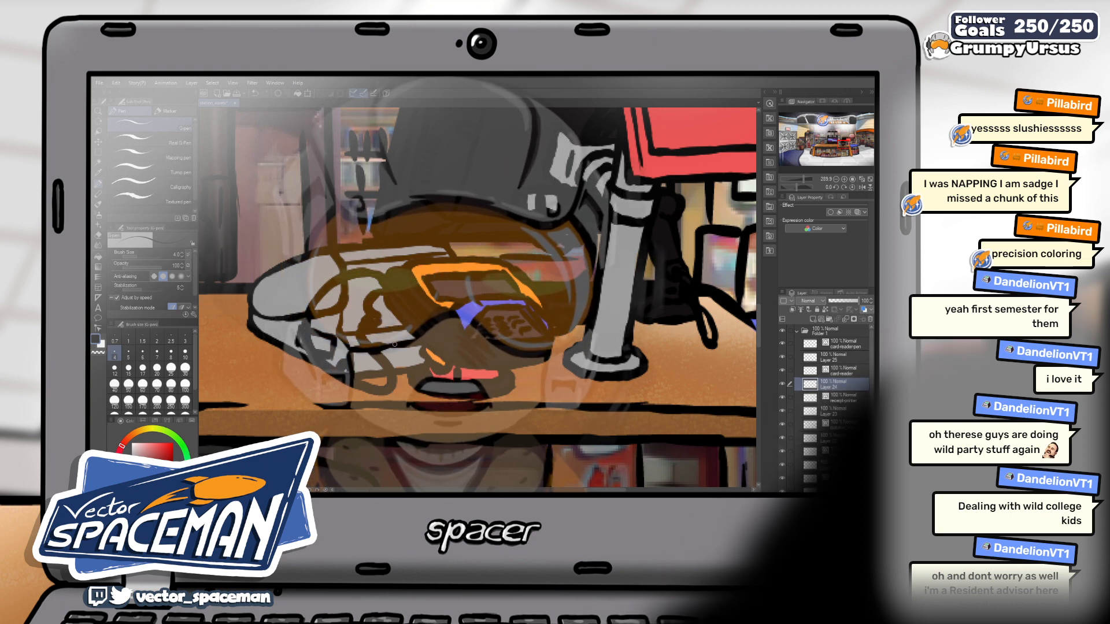
left_click(172, 444)
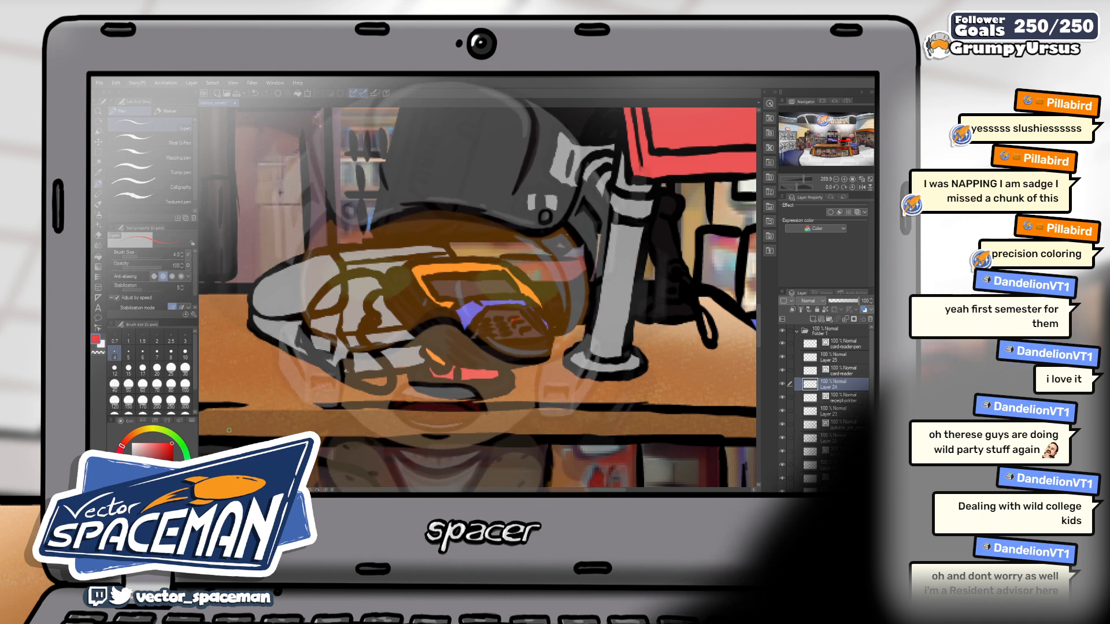
left_click(158, 429)
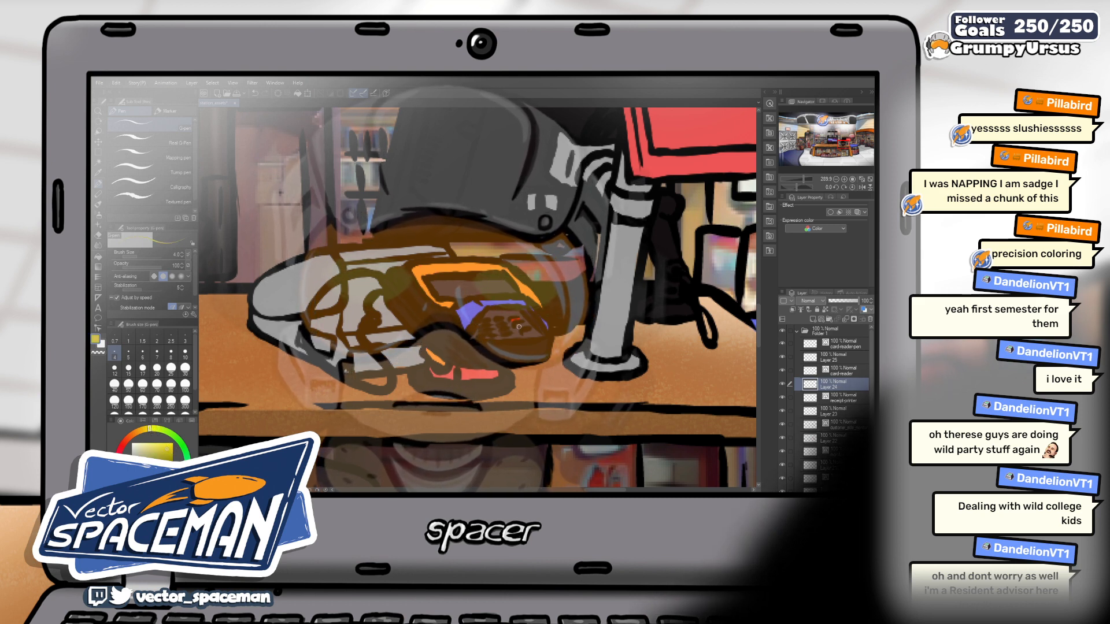
left_click_drag(517, 327, 523, 324)
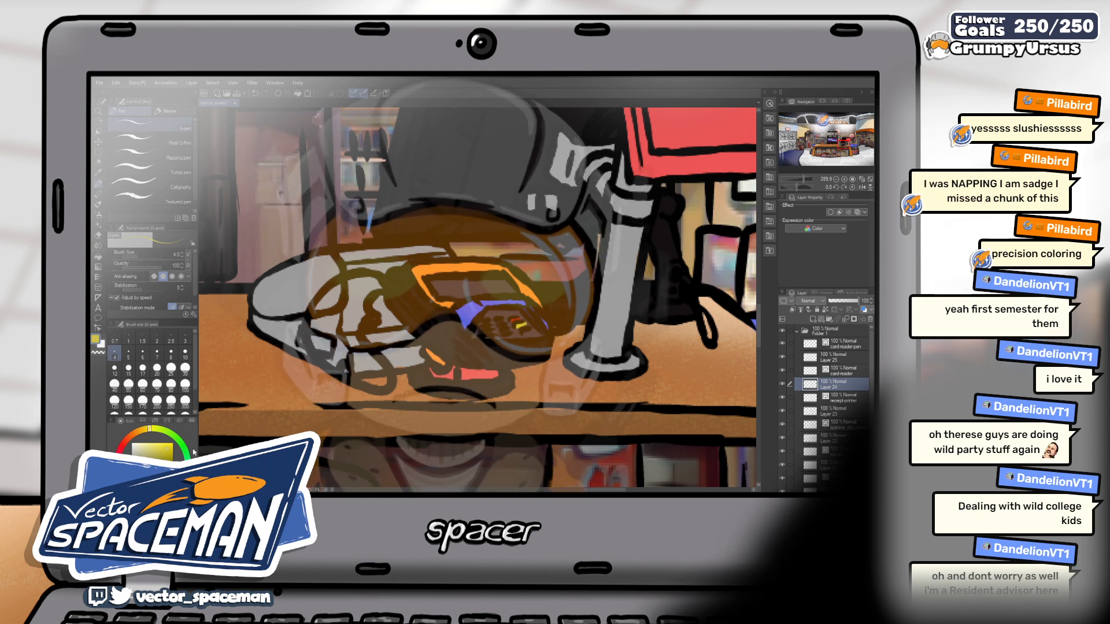
left_click(181, 444)
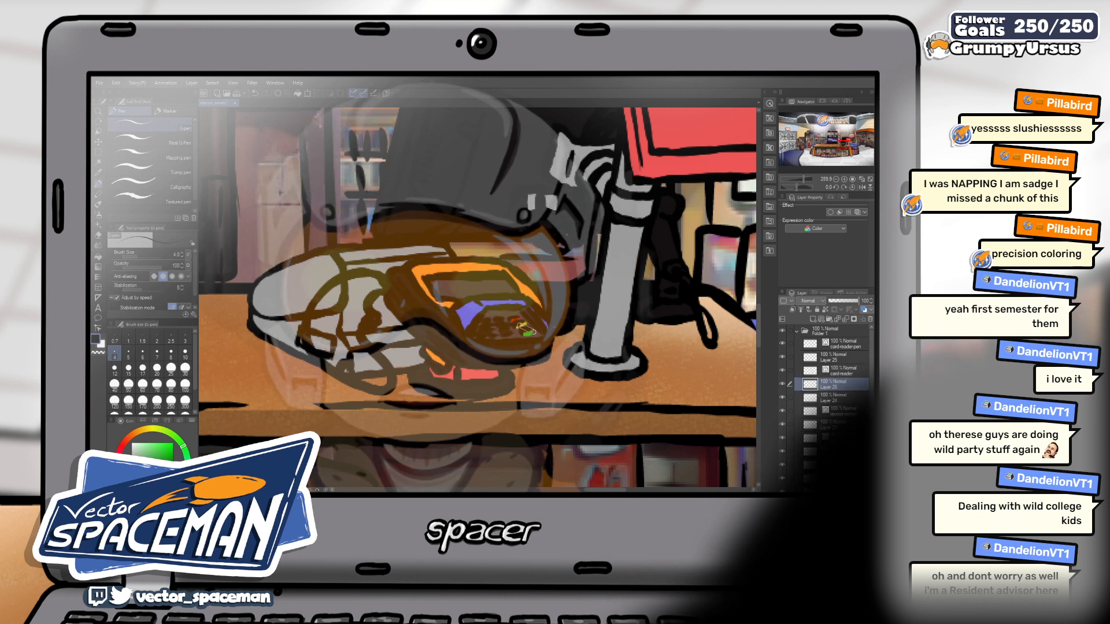
- Paint dark shading over the card reader on a separate layer above its colours, with the pen at size 8 and then 6
key("bracketright")
key("bracketright")
key("bracketright")
key("bracketright")
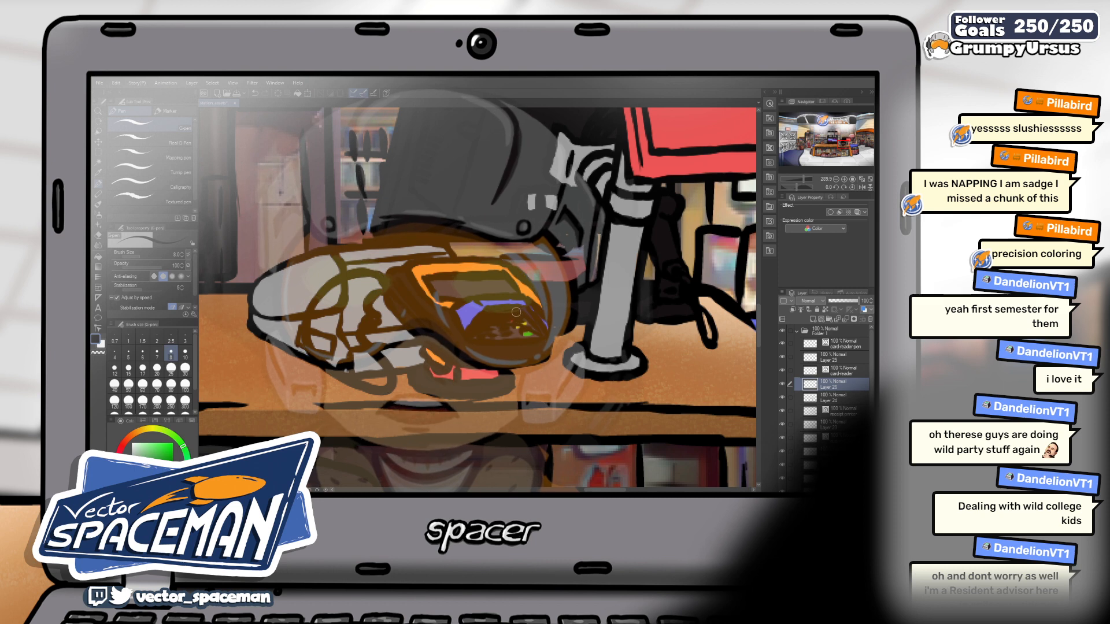
key("bracketleft")
key("bracketleft")
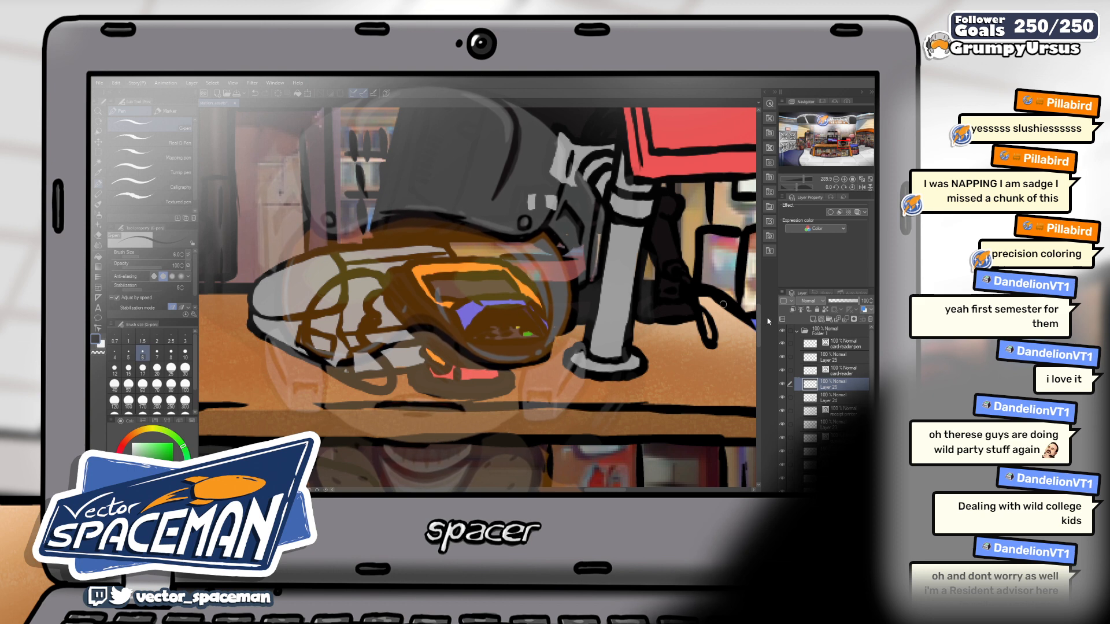
- Try Overlay blending on the card reader's shading layer while varying its opacity
left_click_drag(856, 301, 853, 304)
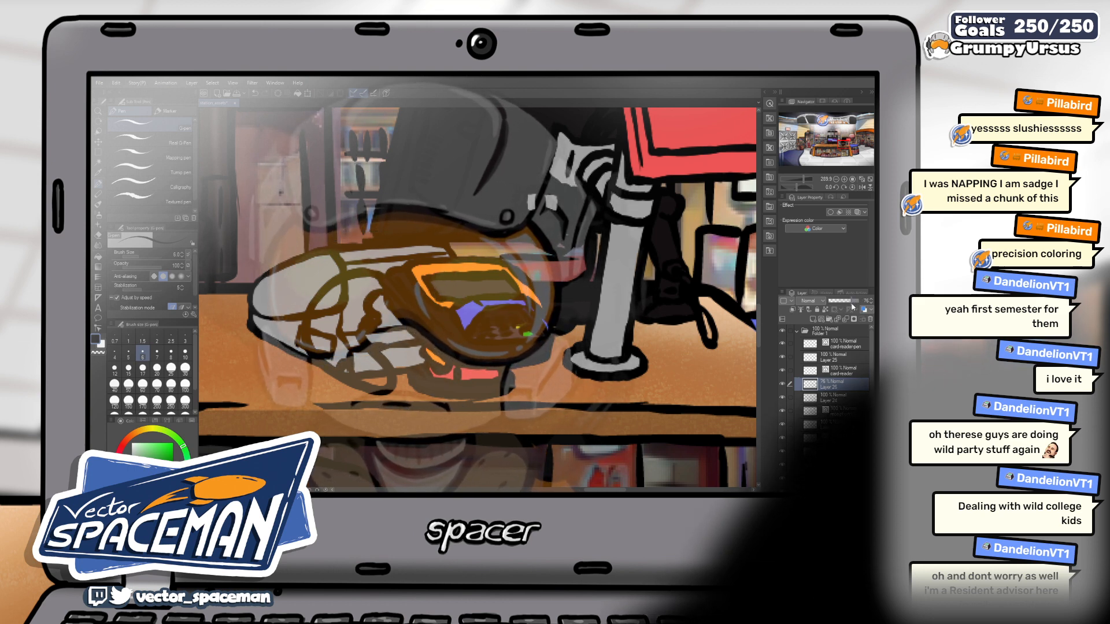
left_click(810, 301)
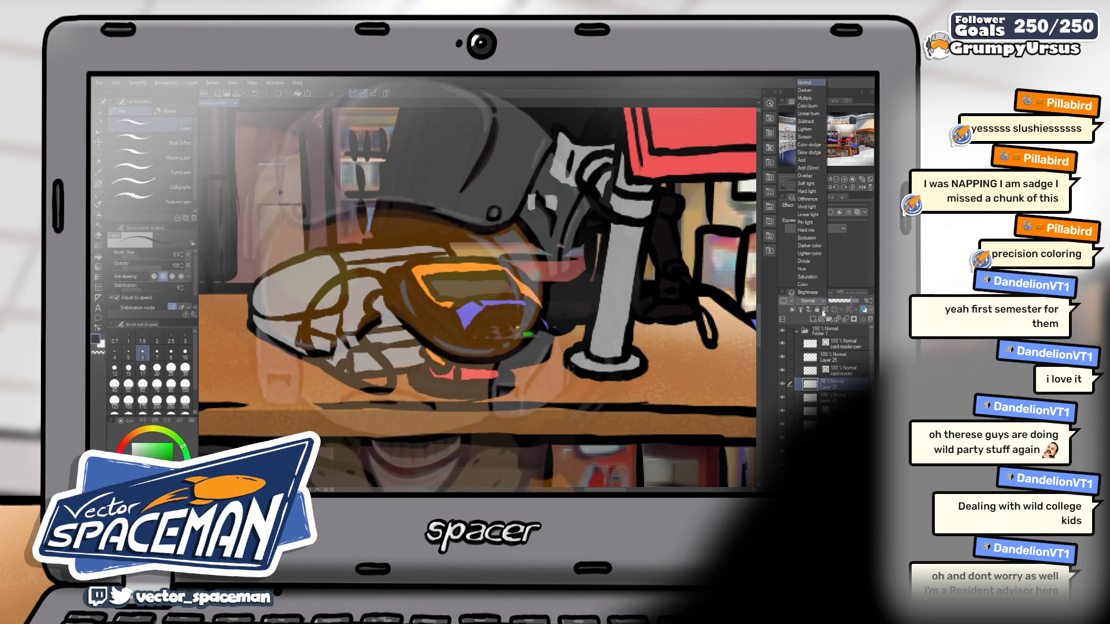
left_click(818, 176)
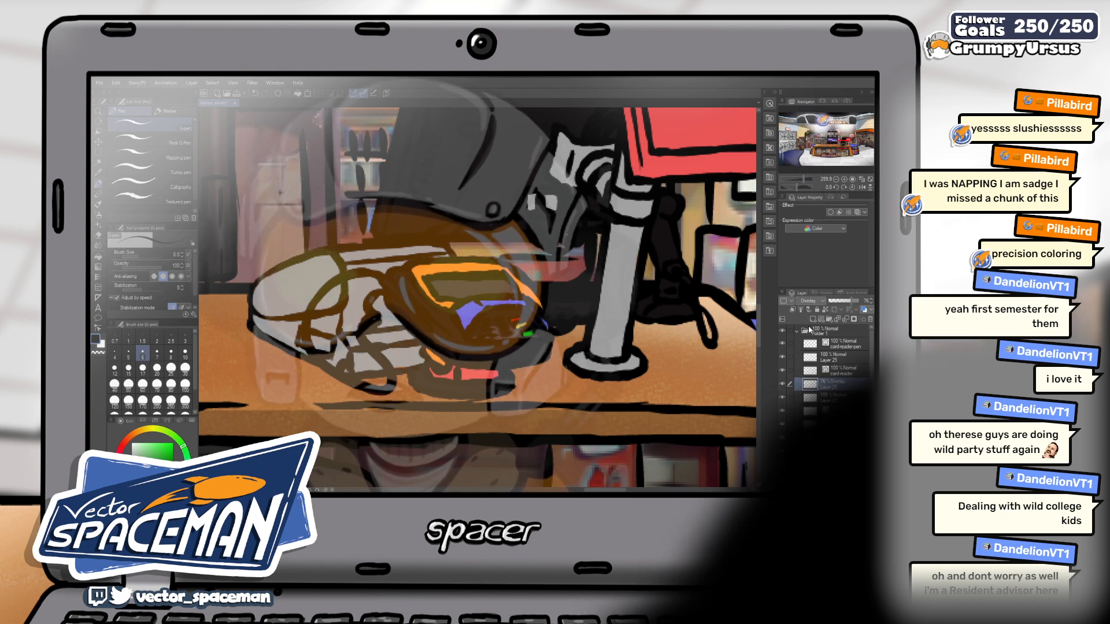
left_click_drag(850, 307, 857, 302)
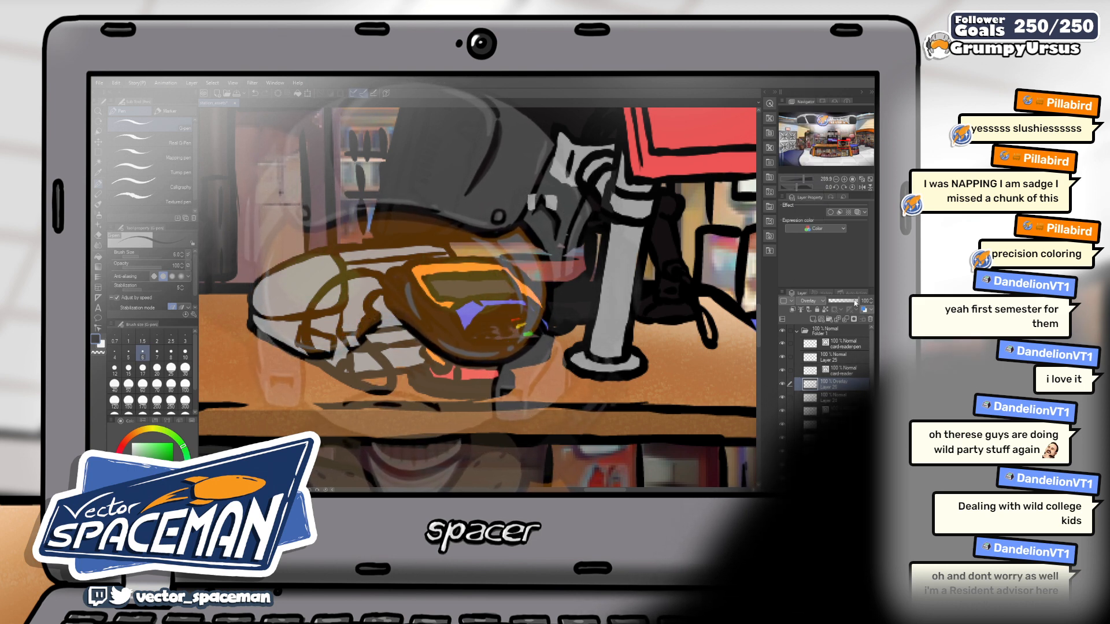
- Set the card reader's shading layer to Darken blending at 72% opacity
left_click(824, 303)
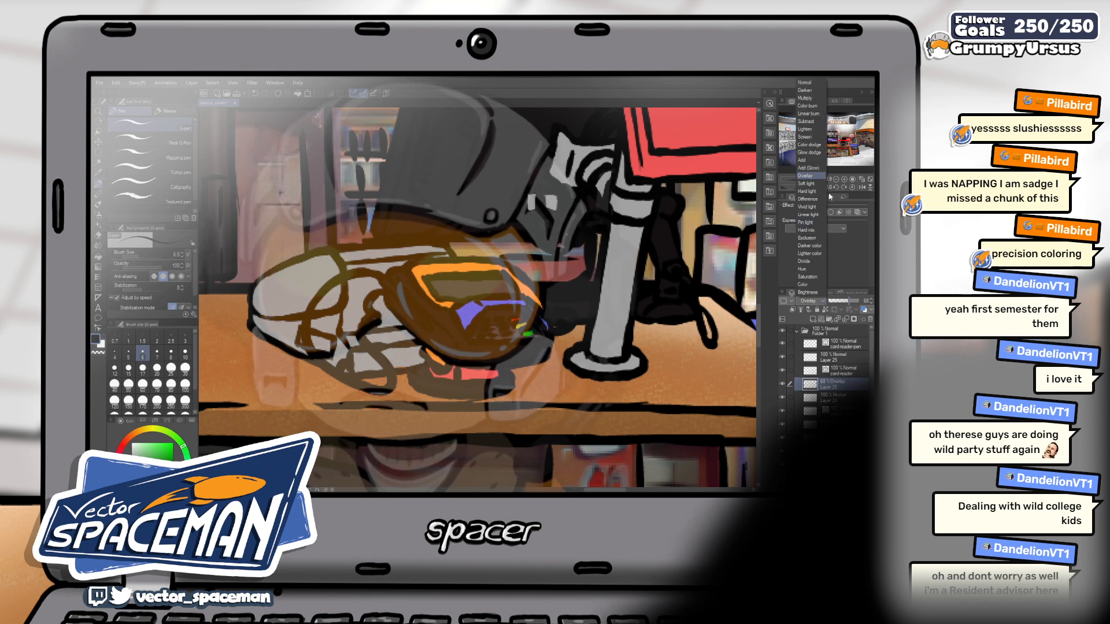
left_click(811, 91)
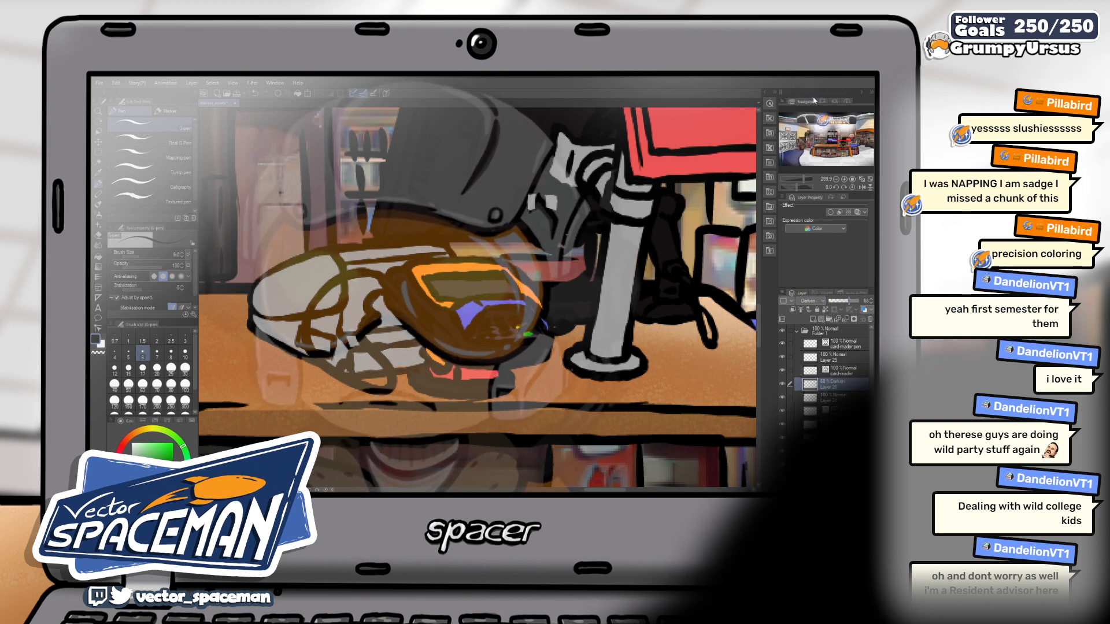
left_click(856, 301)
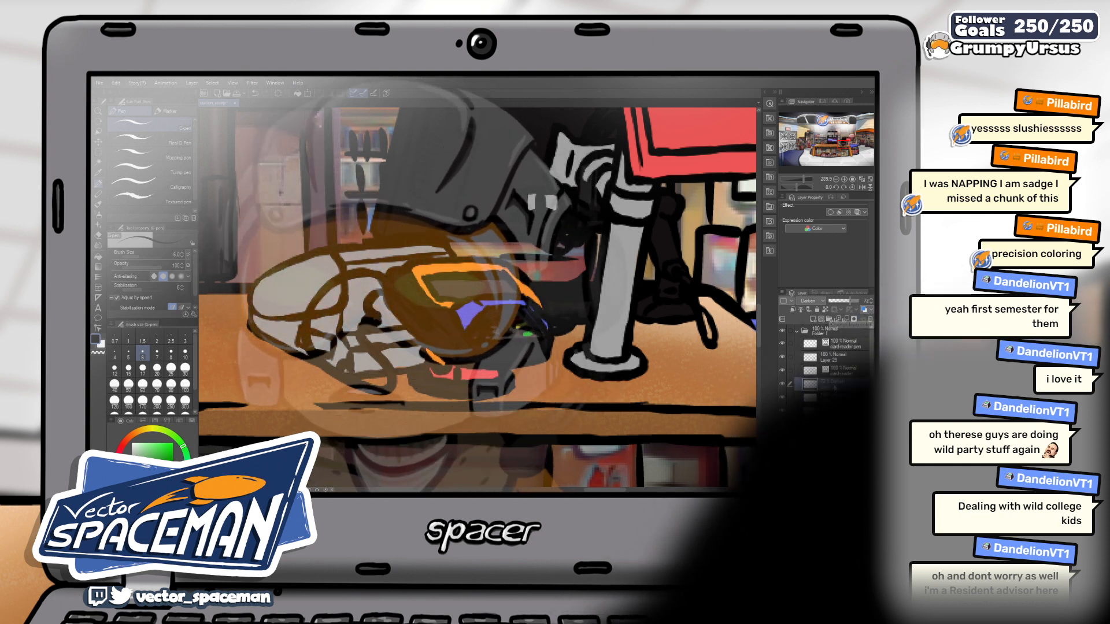
- Move the card reader's shading layer to the top of Folder 1 and rename it "shadow"
left_click_drag(836, 386, 846, 346)
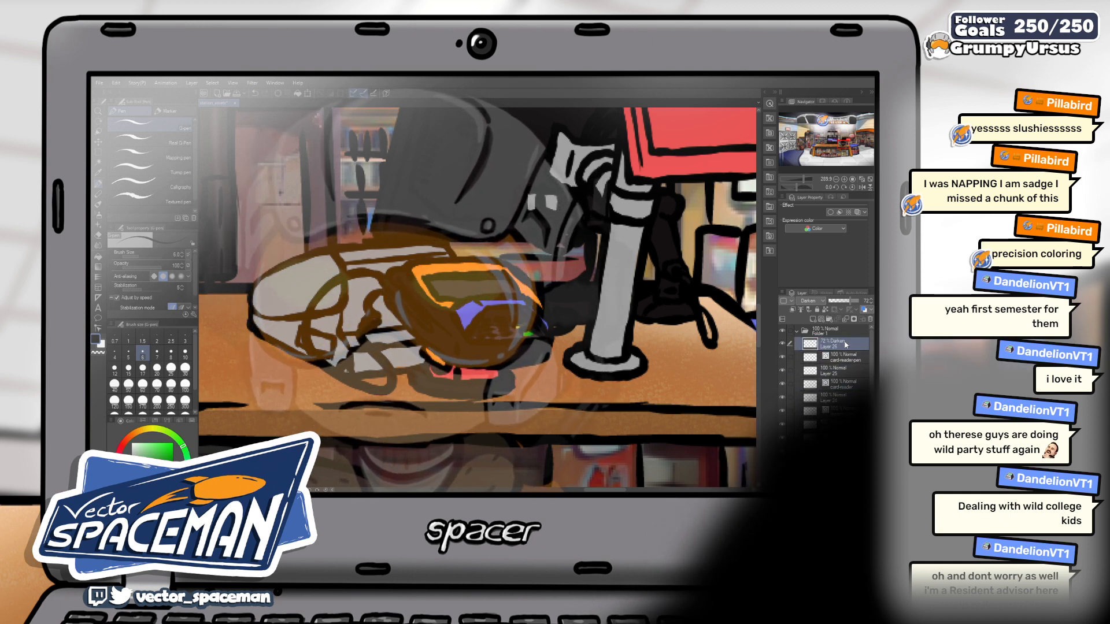
double_click(833, 346)
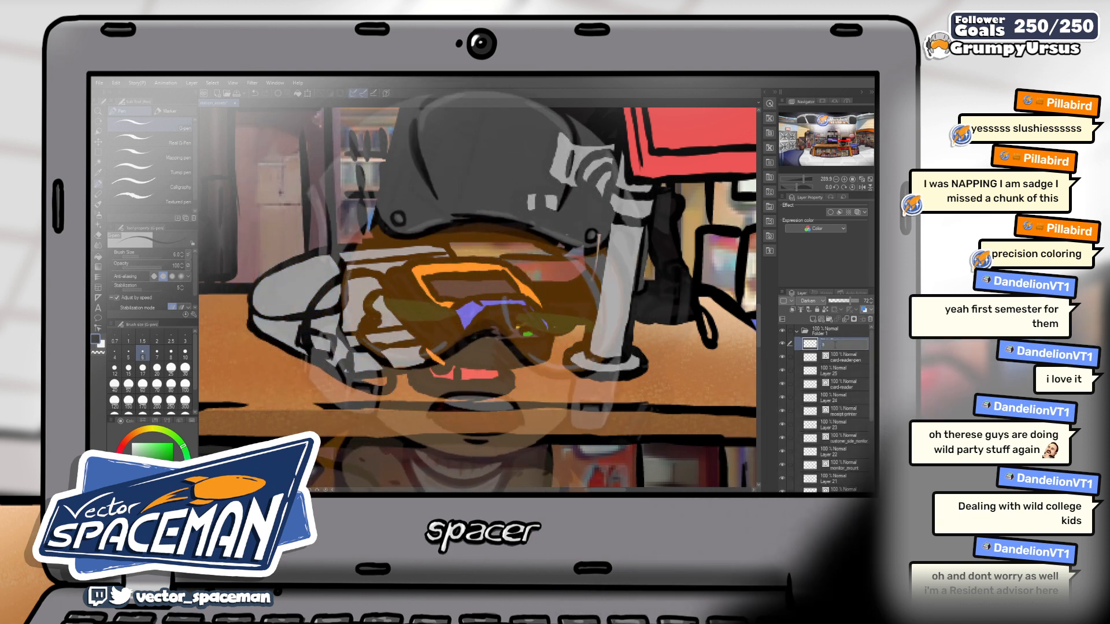
type("shadow")
key("Return")
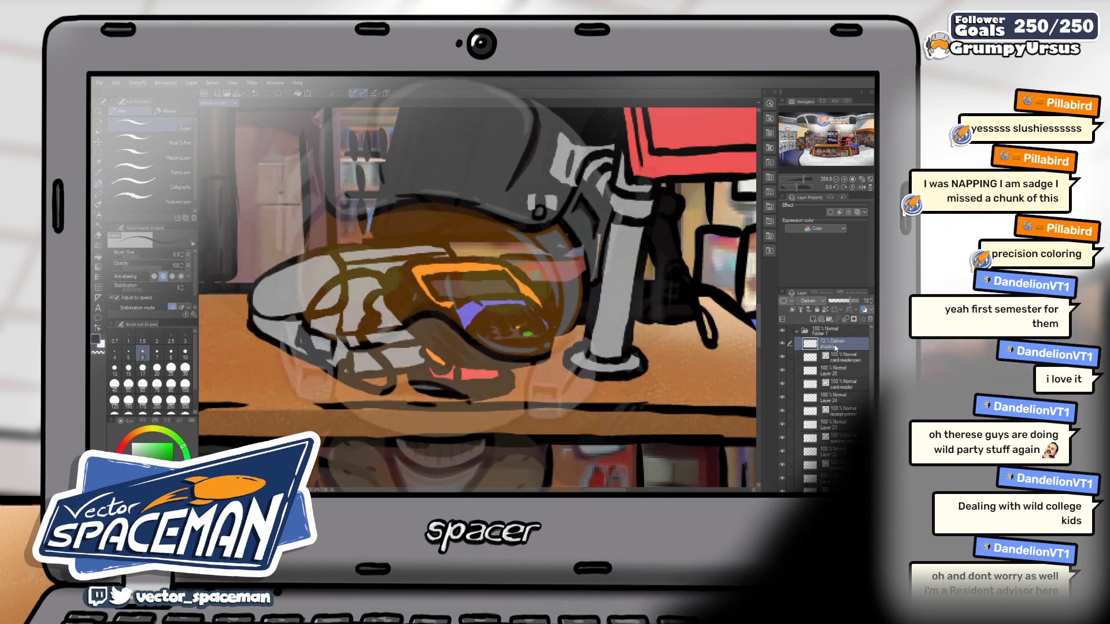
- Sample a dark tone from the card reader and paint over the red area at its base on Layer 24
scroll(632, 353, "down", 2)
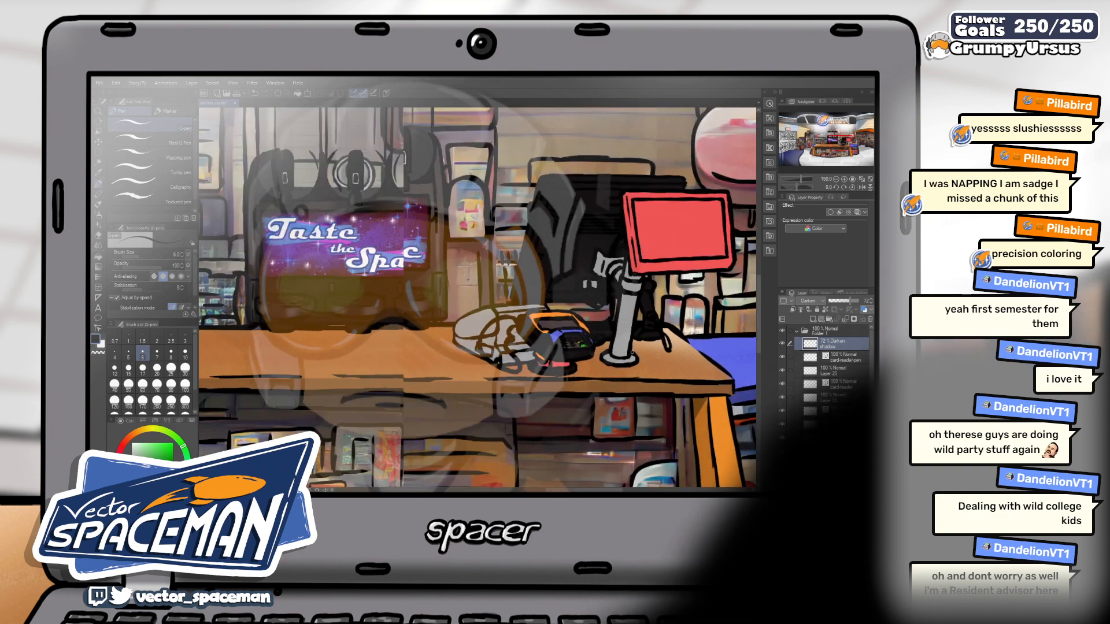
scroll(631, 352, "up", 3)
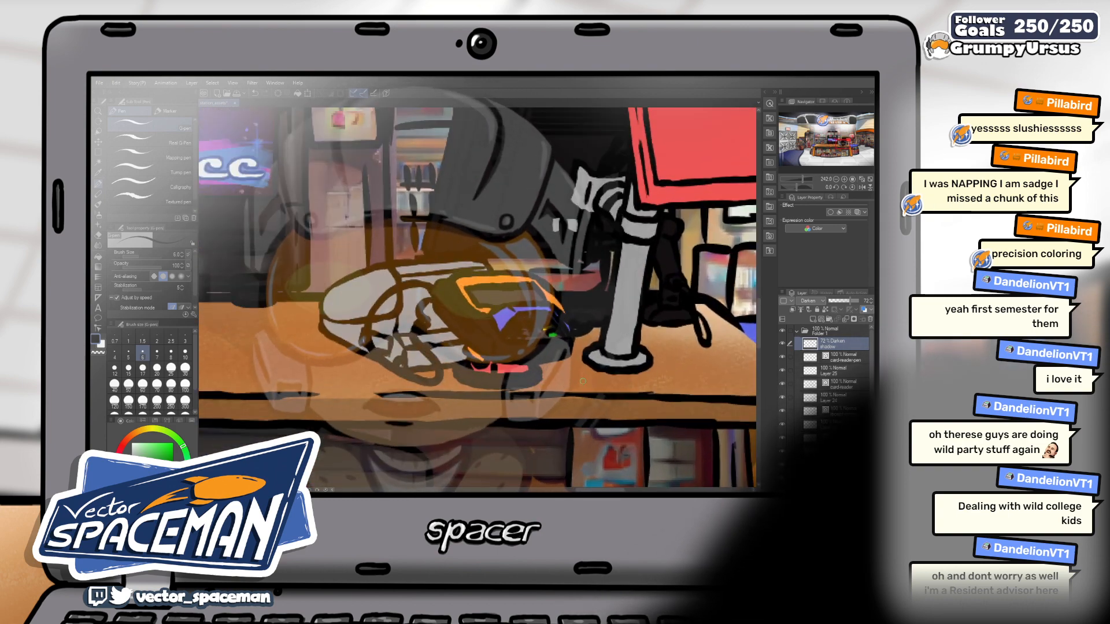
scroll(583, 381, "up", 2)
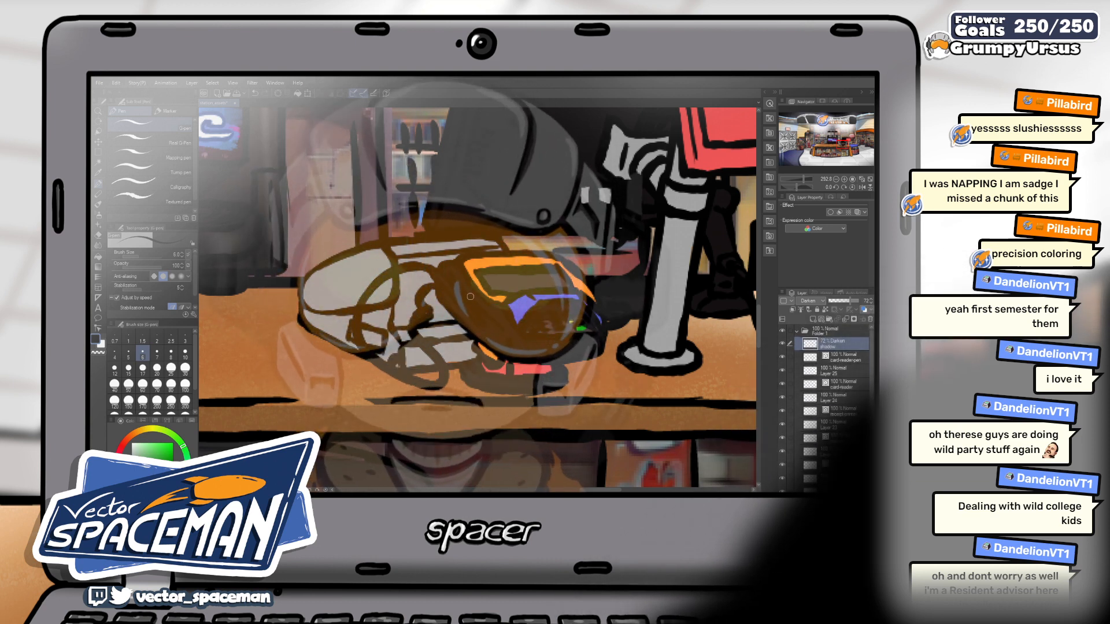
left_click(497, 336, "alt")
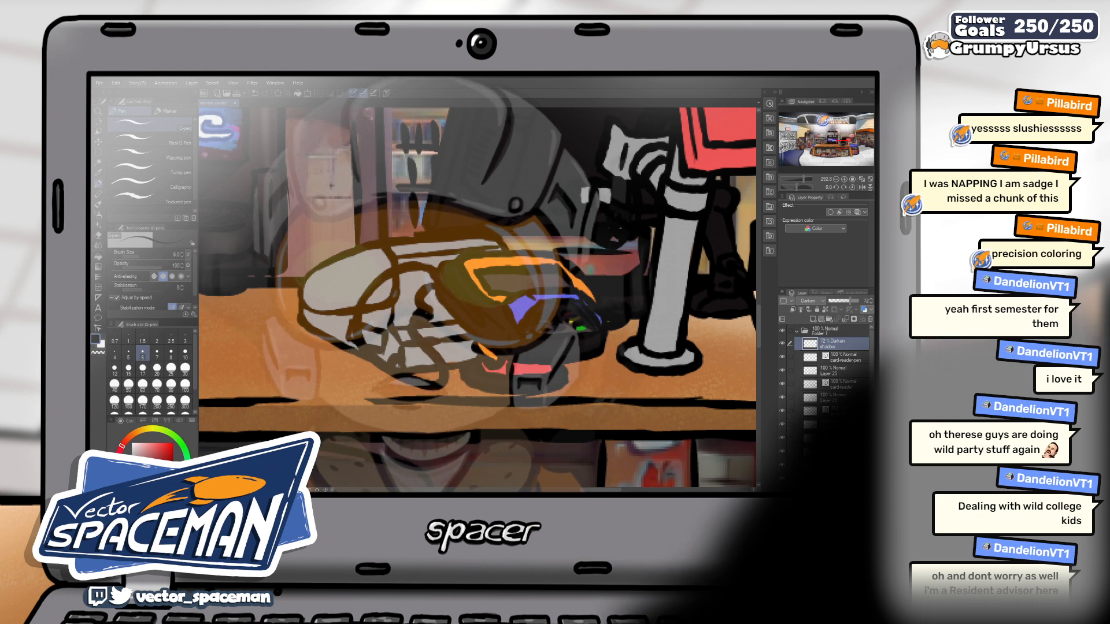
scroll(844, 376, "down", 1)
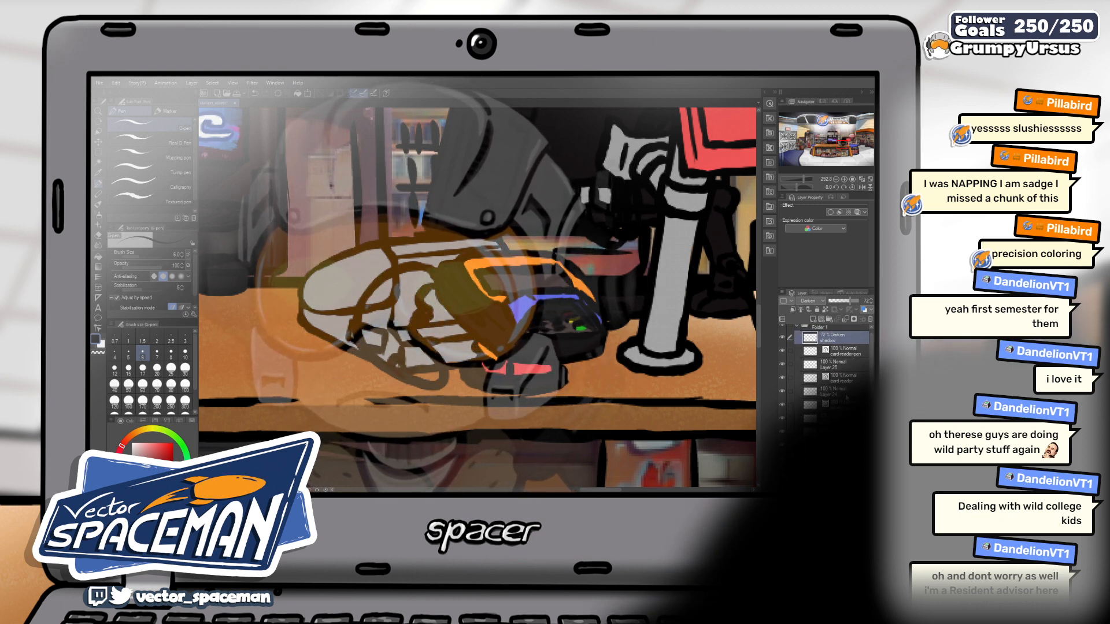
left_click(841, 391)
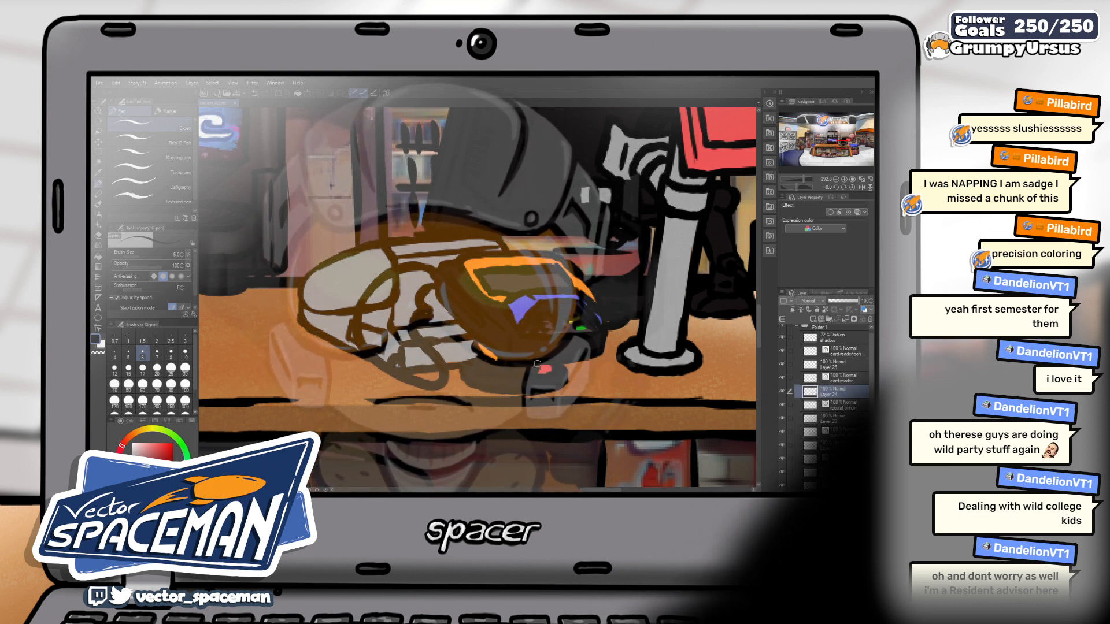
- Select the shadow layer and examine the shaded card reader up close and against the whole store illustration
left_click(832, 337)
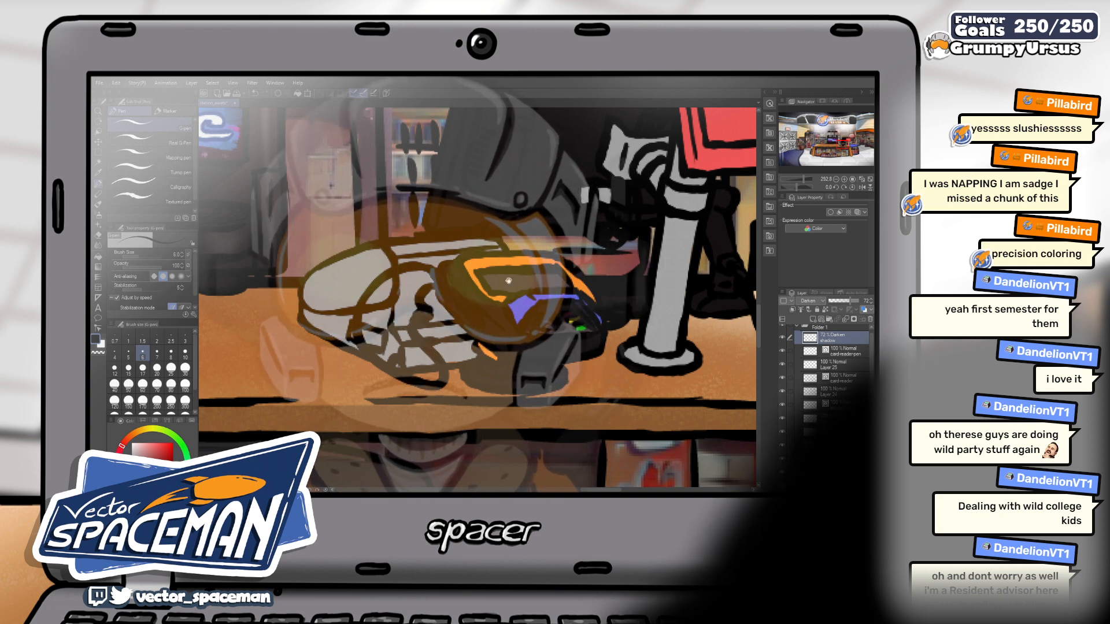
left_click_drag(528, 316, 510, 342)
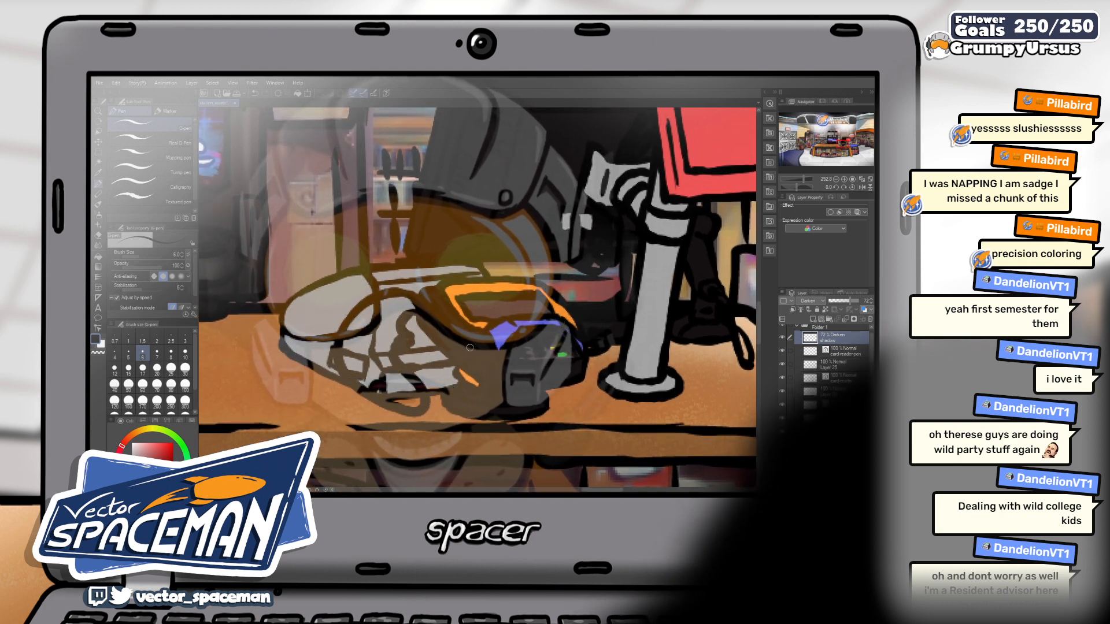
left_click_drag(561, 341, 513, 340)
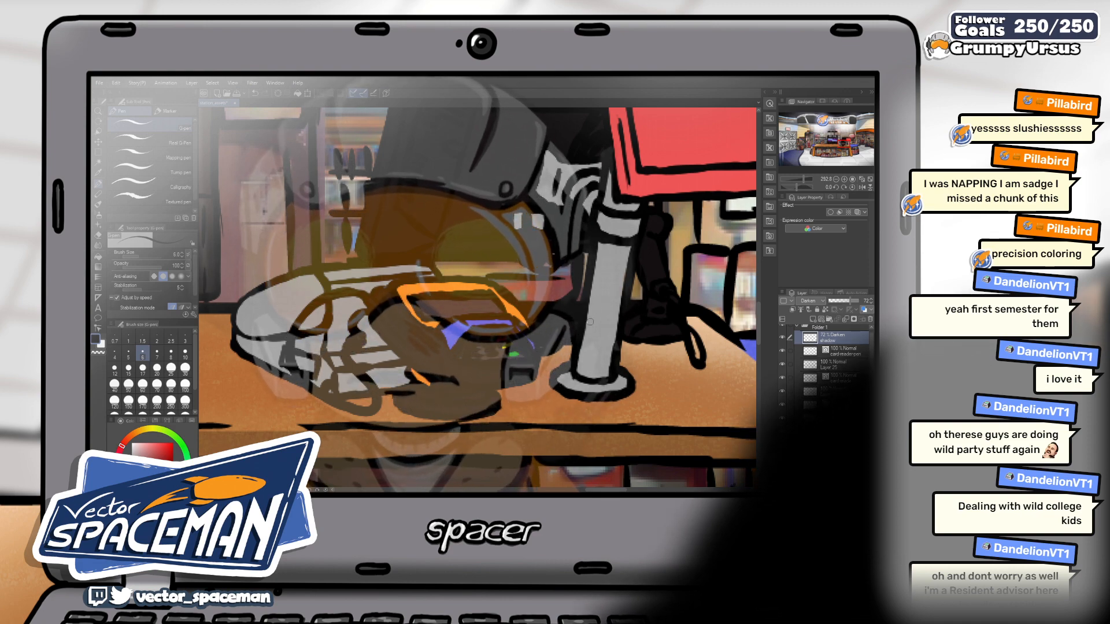
scroll(601, 340, "down", 3)
scroll(509, 321, "down", 5)
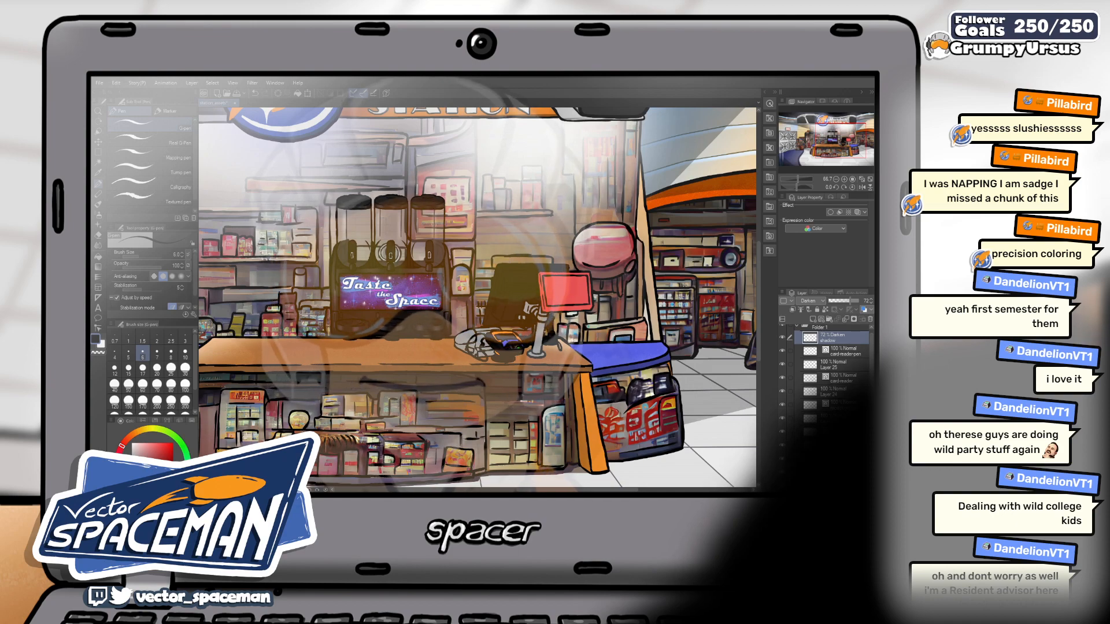
scroll(544, 334, "up", 3)
scroll(477, 298, "down", 3)
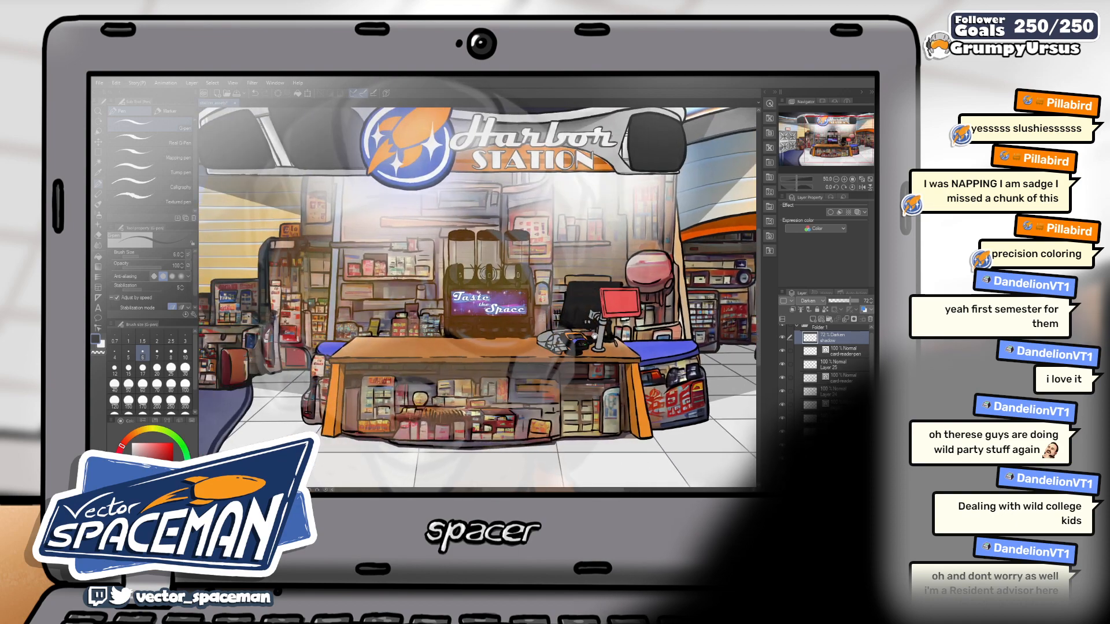
scroll(558, 338, "up", 2)
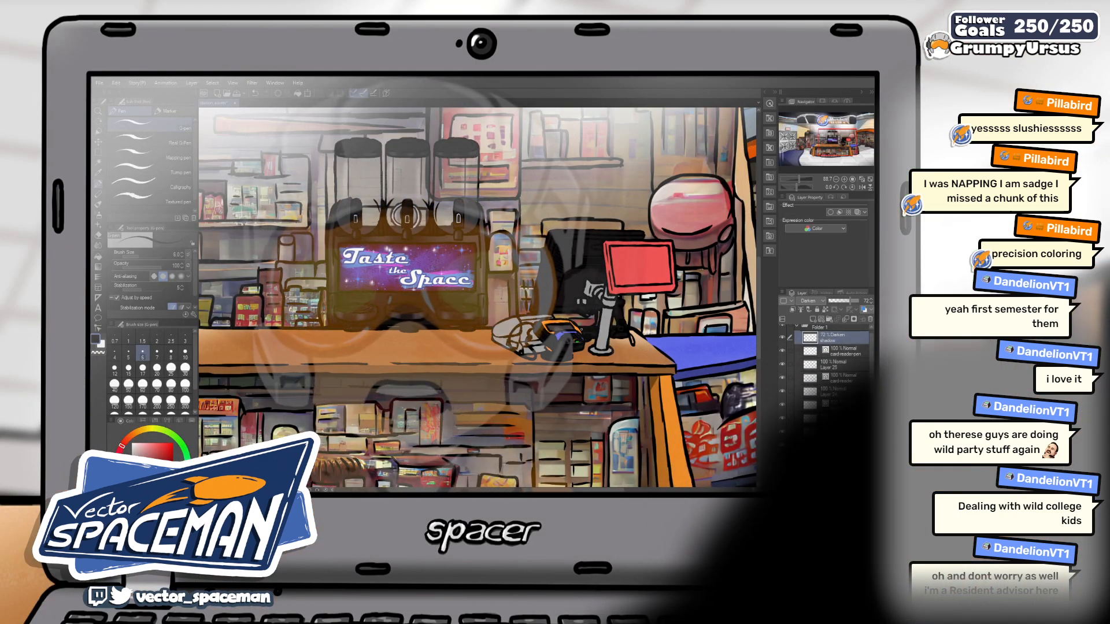
scroll(713, 263, "up", 5)
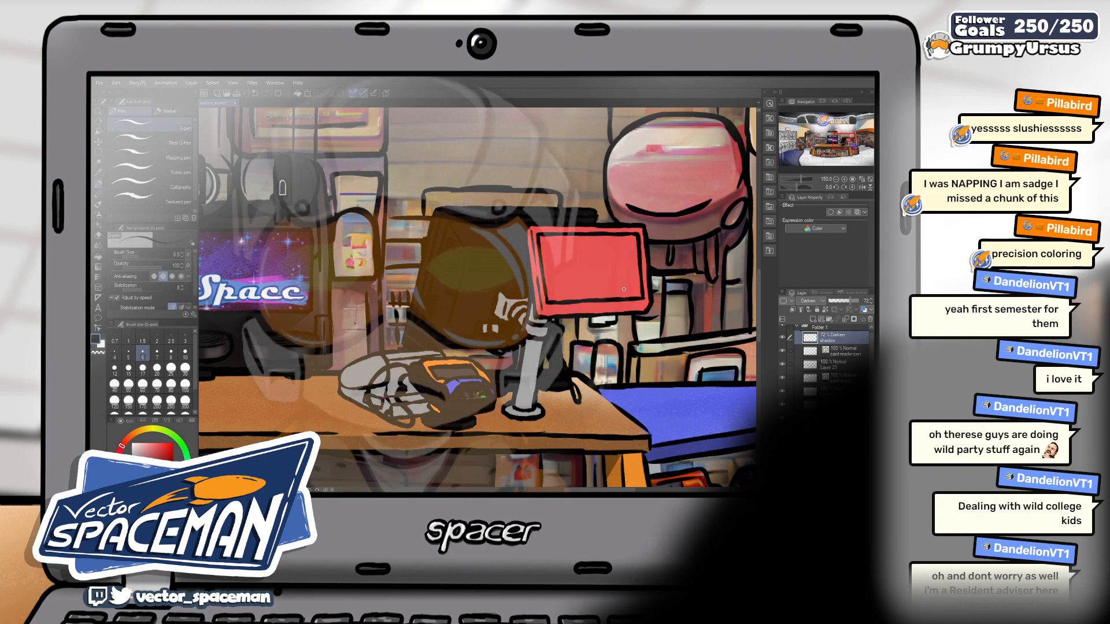
scroll(624, 289, "down", 3)
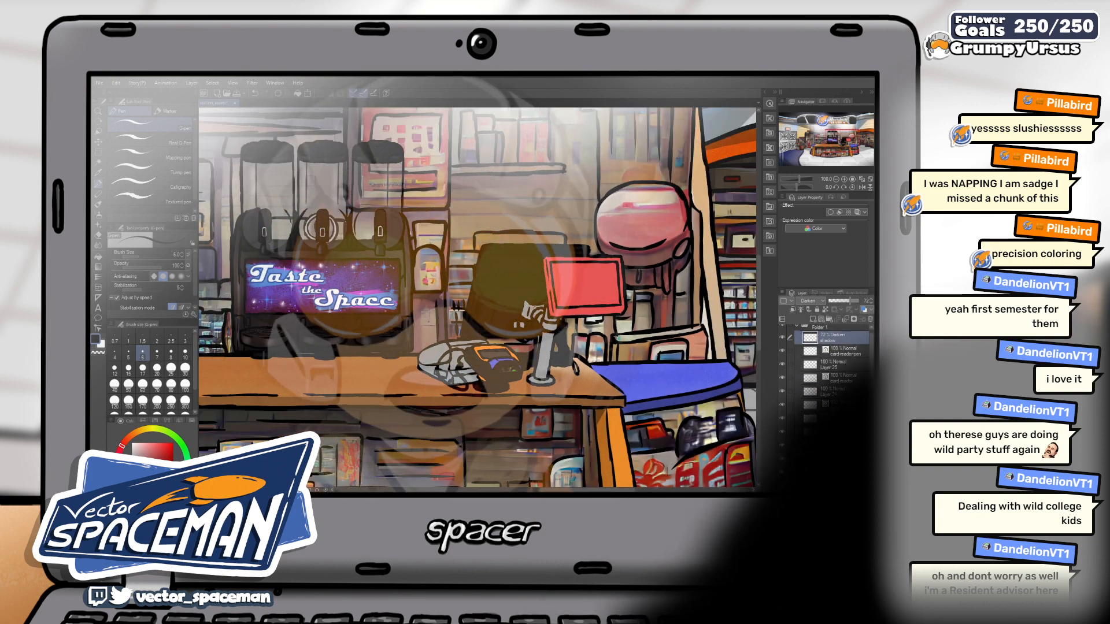
scroll(531, 300, "up", 3)
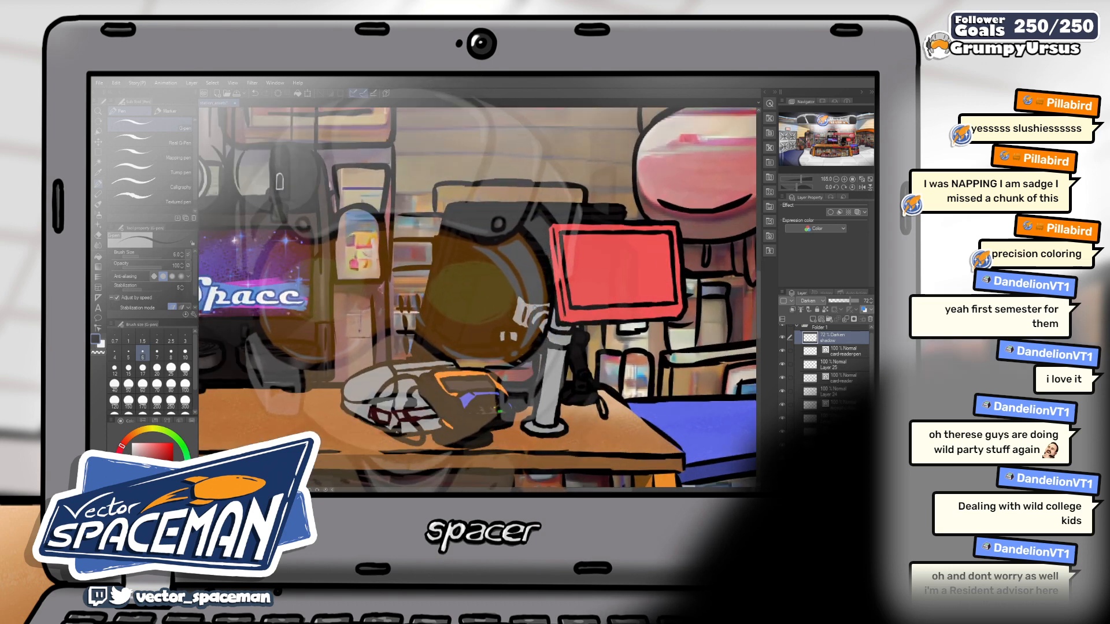
left_click_drag(531, 333, 568, 242)
scroll(523, 320, "up", 1)
scroll(523, 320, "up", 2)
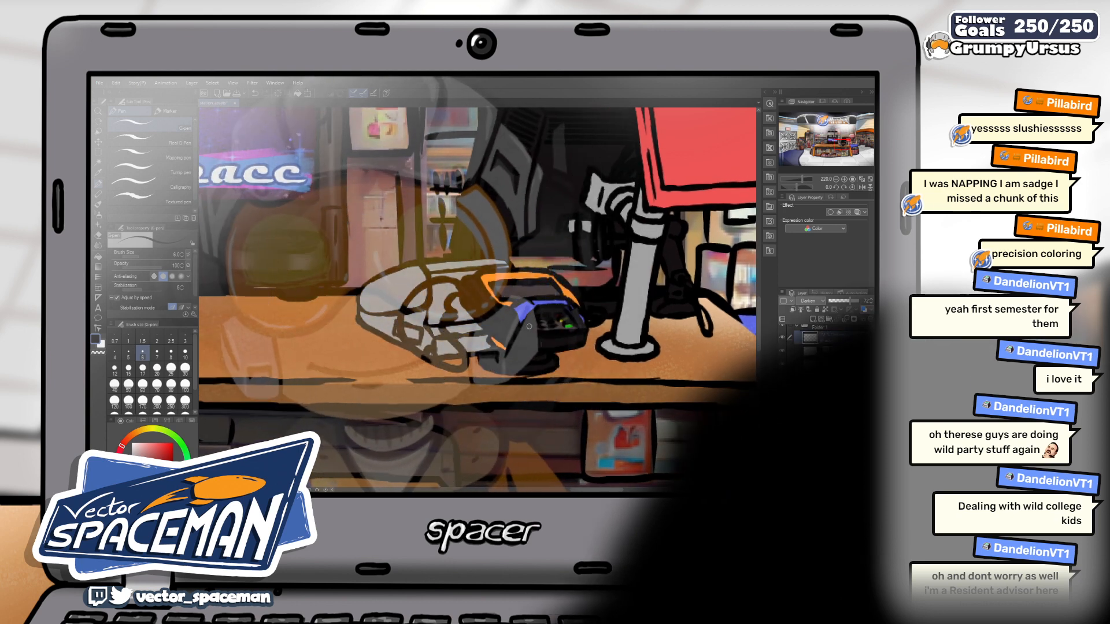
scroll(529, 326, "down", 3)
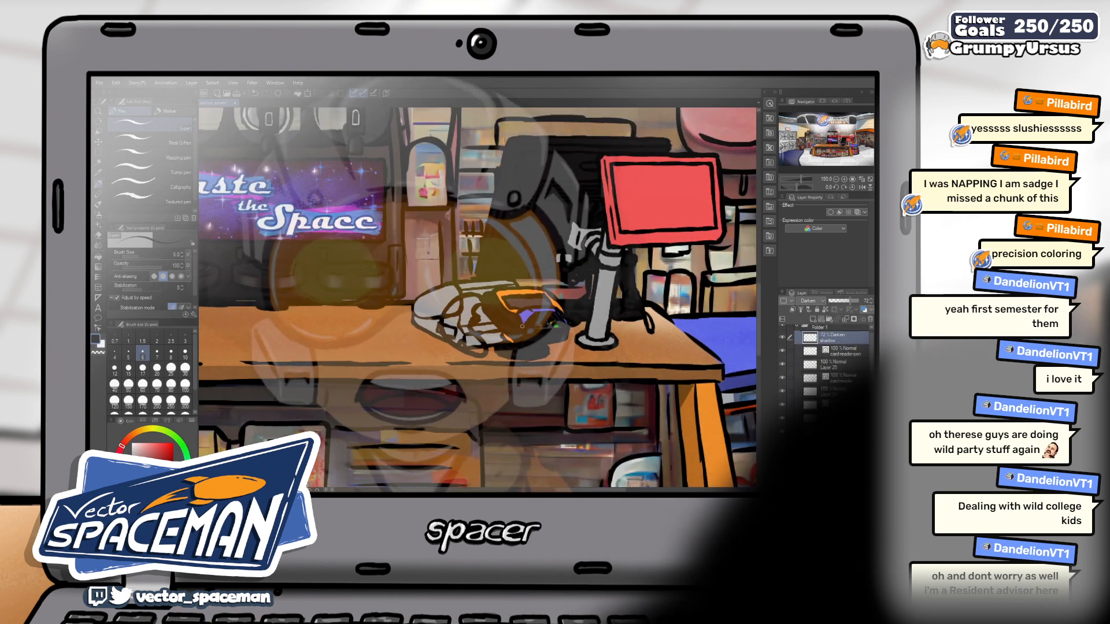
scroll(507, 329, "down", 4)
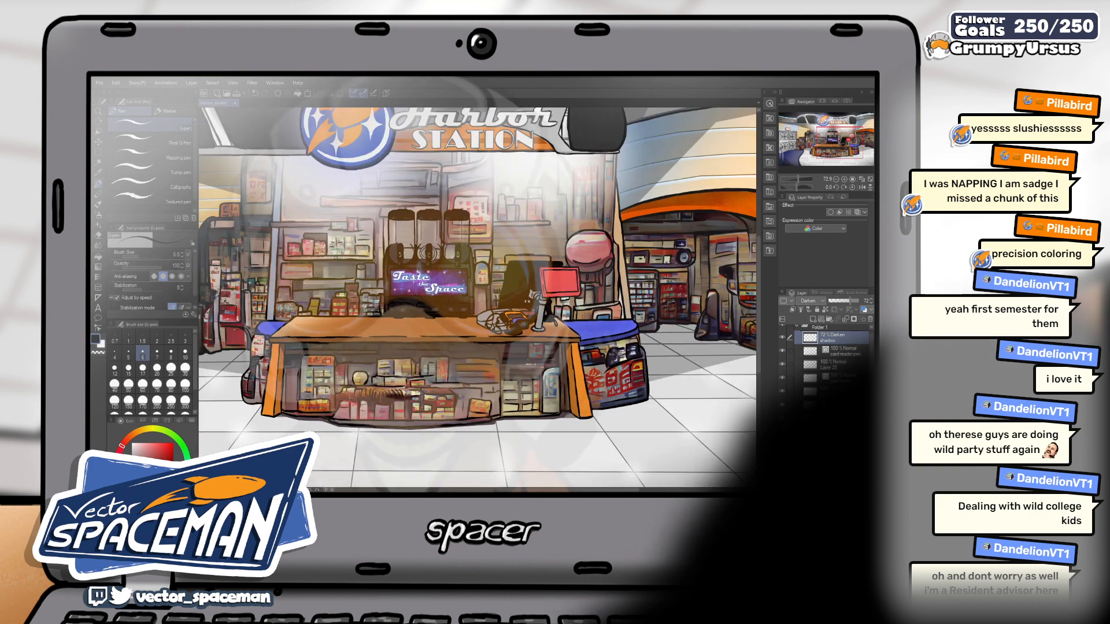
scroll(508, 329, "down", 2)
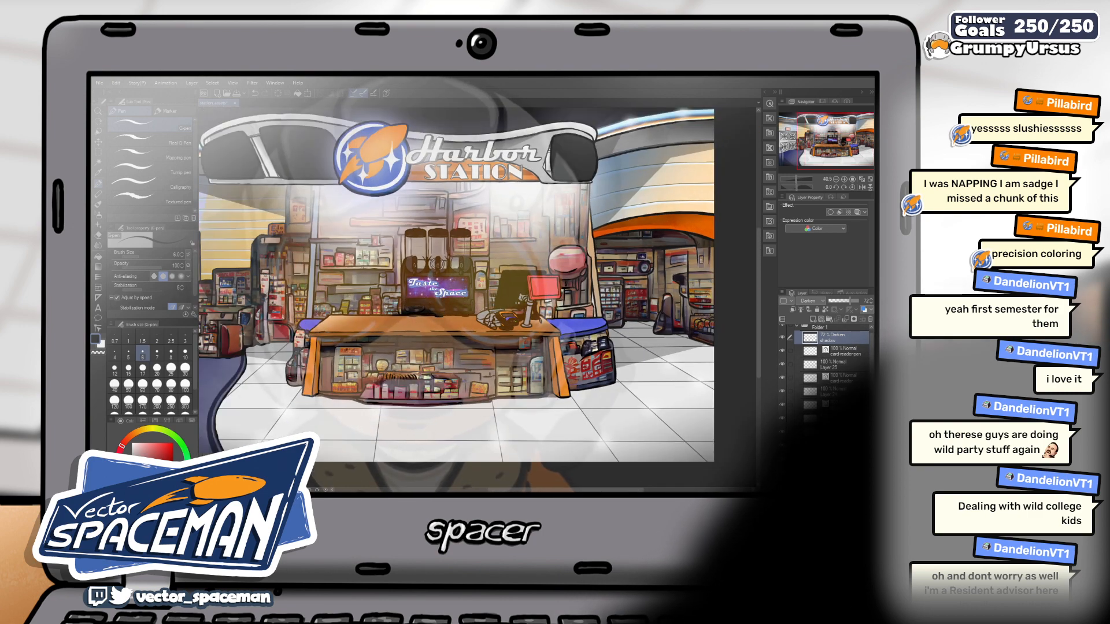
scroll(474, 309, "up", 1)
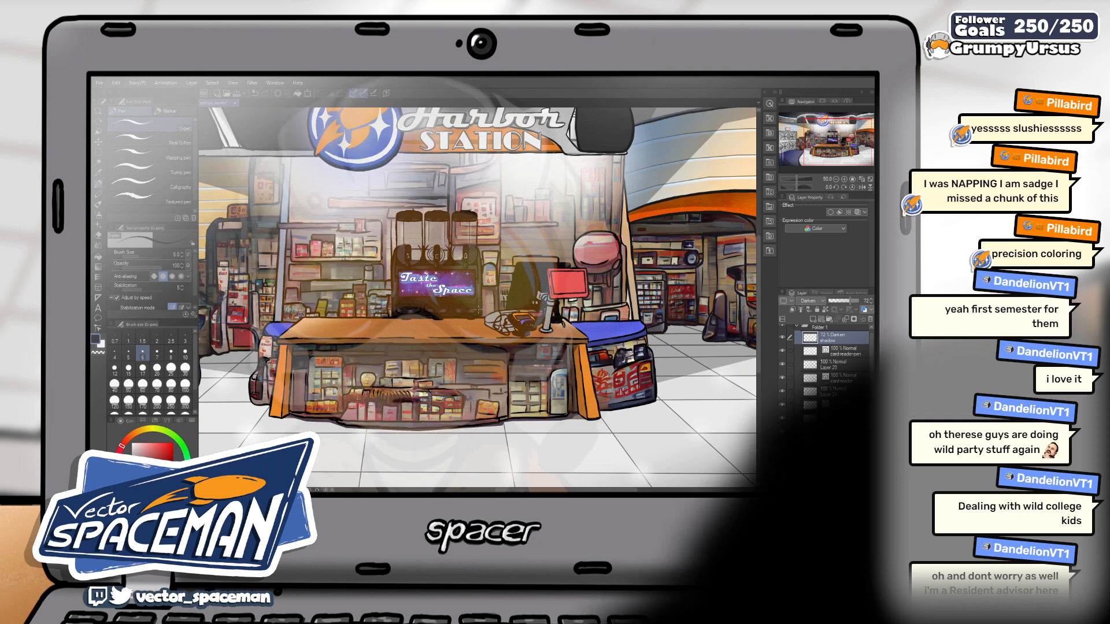
scroll(523, 305, "up", 2)
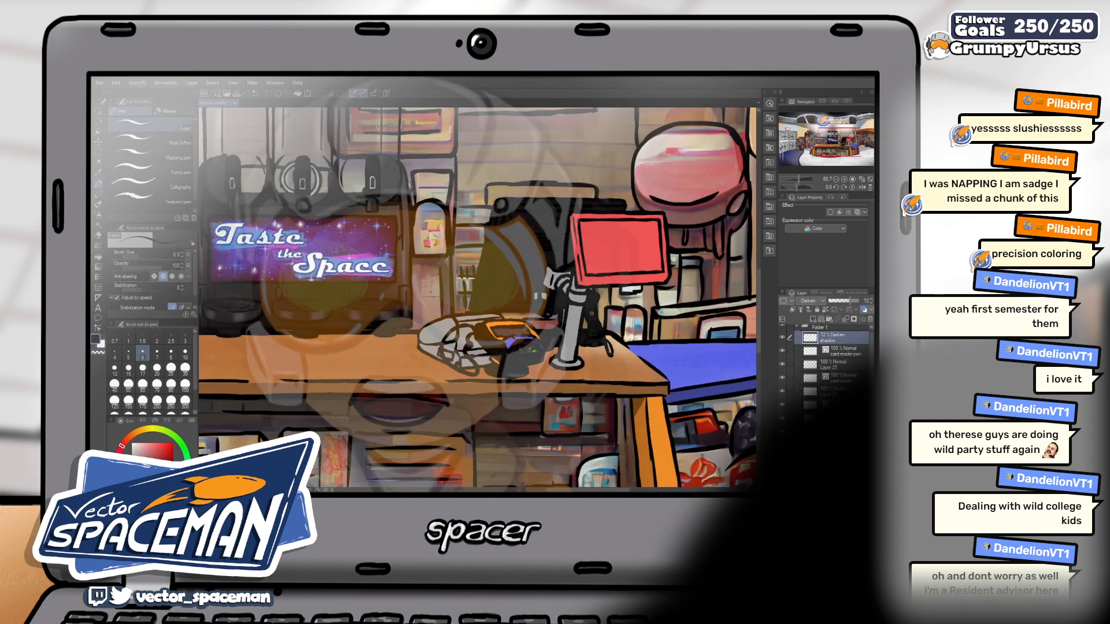
scroll(564, 314, "up", 2)
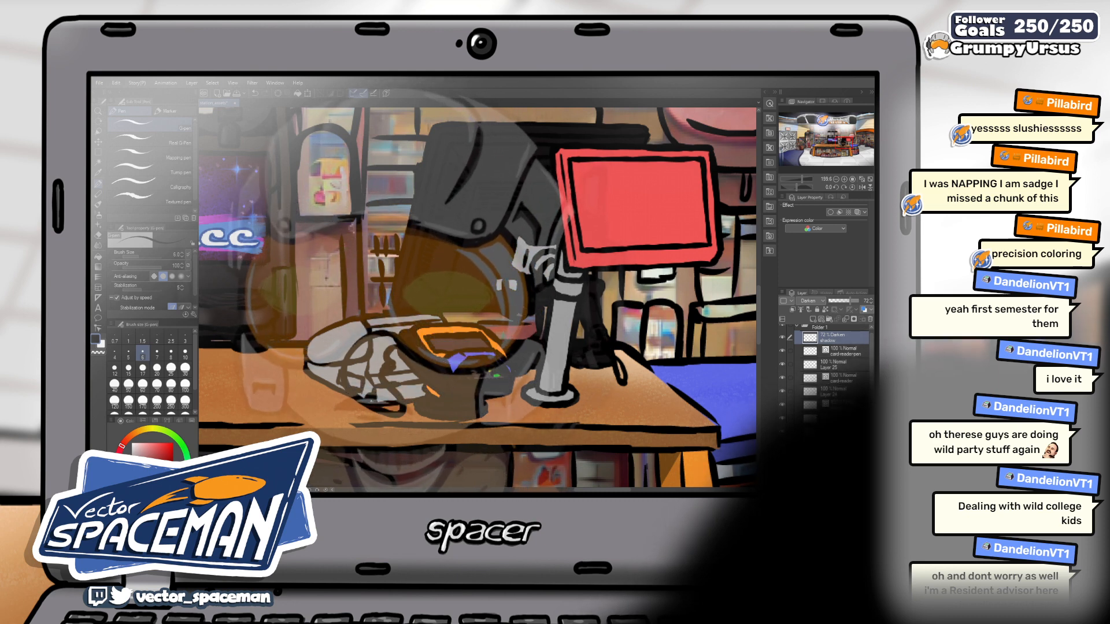
scroll(860, 373, "up", 1)
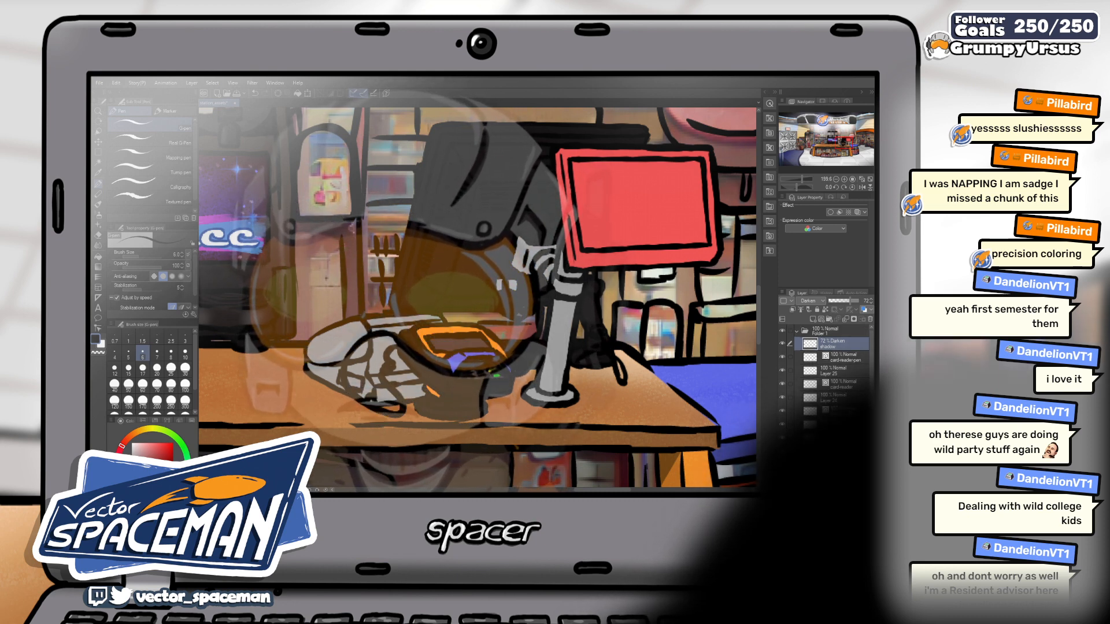
- Sample the blue from the card reader and paint the left edge of the red monitor frame with an enlarged brush
left_click(832, 331)
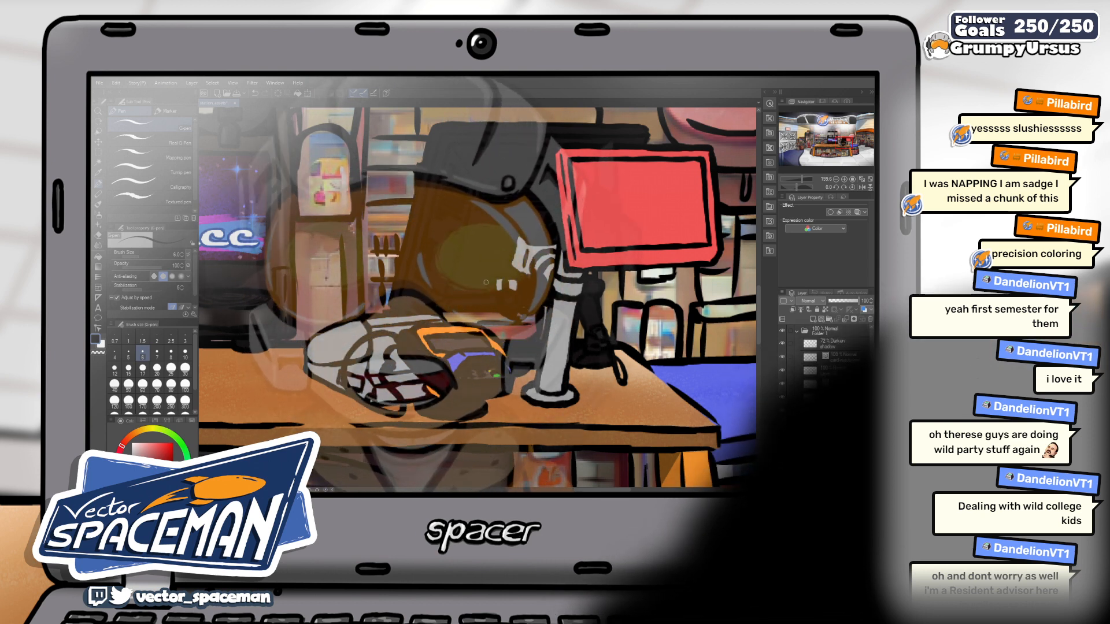
left_click(456, 362, "alt")
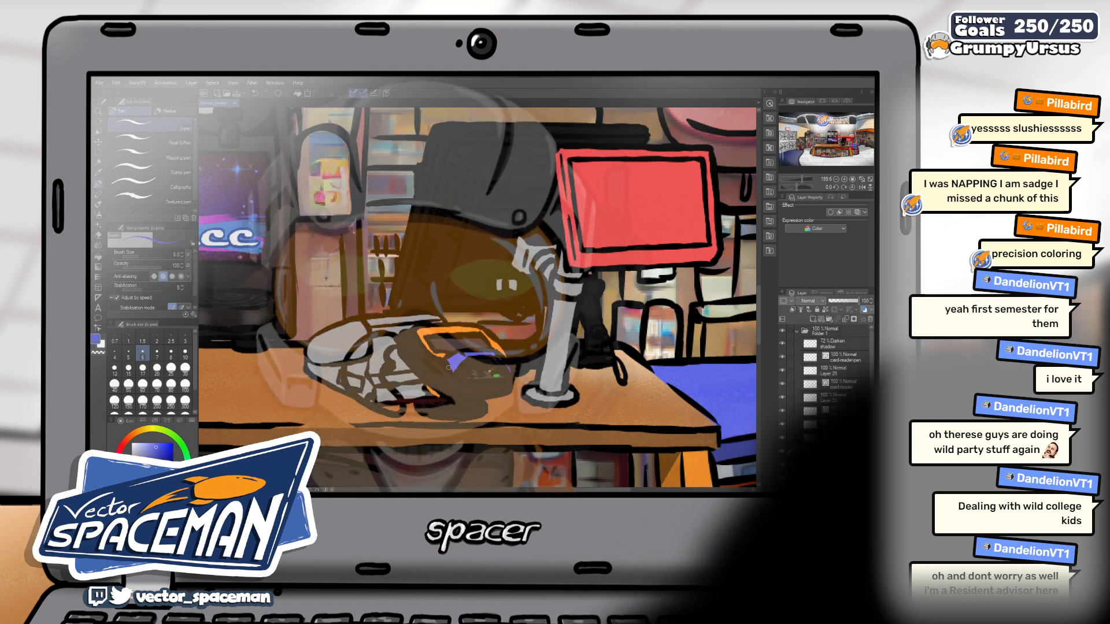
key("bracketright")
key("bracketright")
key("bracketright")
key("bracketright")
key("bracketright")
key("bracketright")
mouse_move(564, 171)
left_mouse_down()
mouse_move(581, 209)
mouse_move(582, 166)
mouse_move(572, 195)
mouse_move(562, 187)
mouse_move(572, 240)
left_mouse_up()
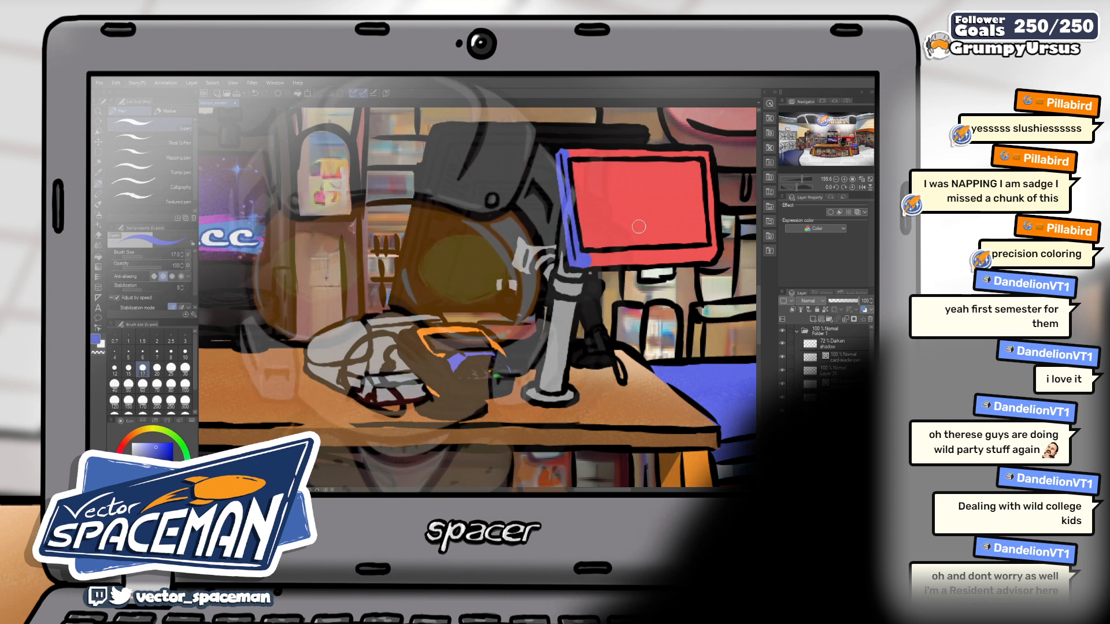
- Paint the upper, right and lower parts of the monitor frame in the same blue, leaving the screen area red
scroll(635, 230, "up", 3)
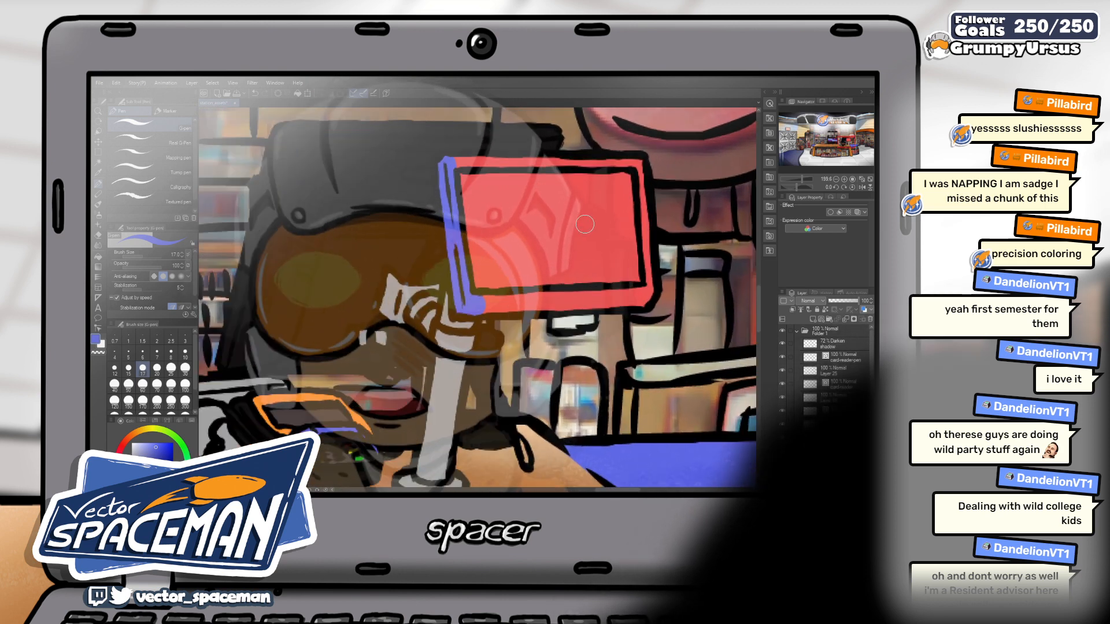
scroll(585, 225, "up", 2)
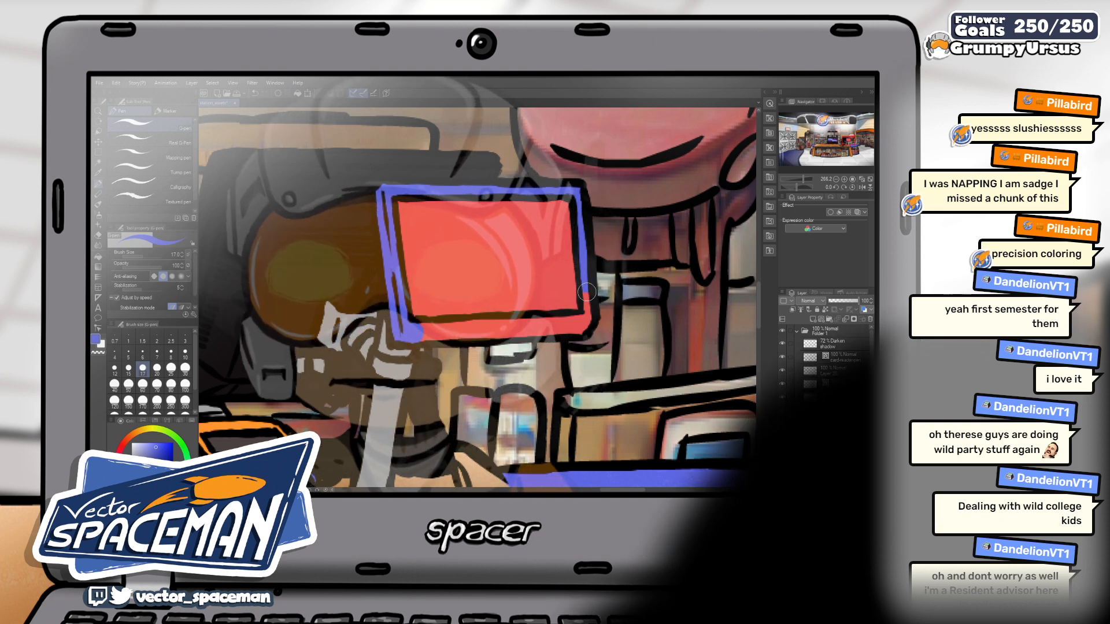
key("bracketleft")
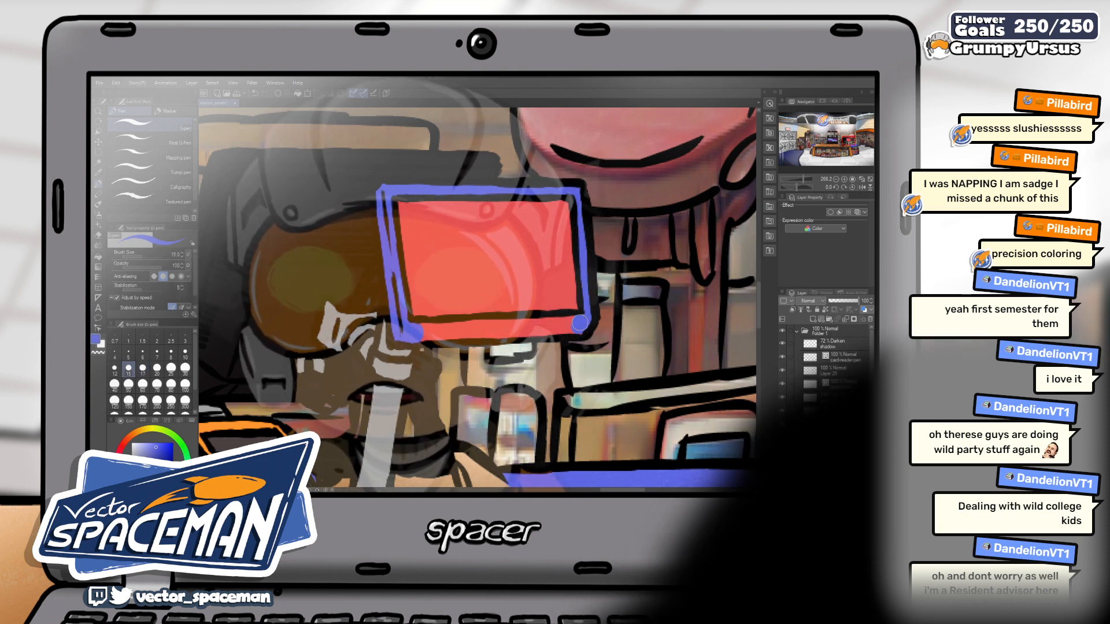
mouse_move(579, 330)
left_mouse_down()
mouse_move(417, 326)
mouse_move(555, 322)
left_mouse_up()
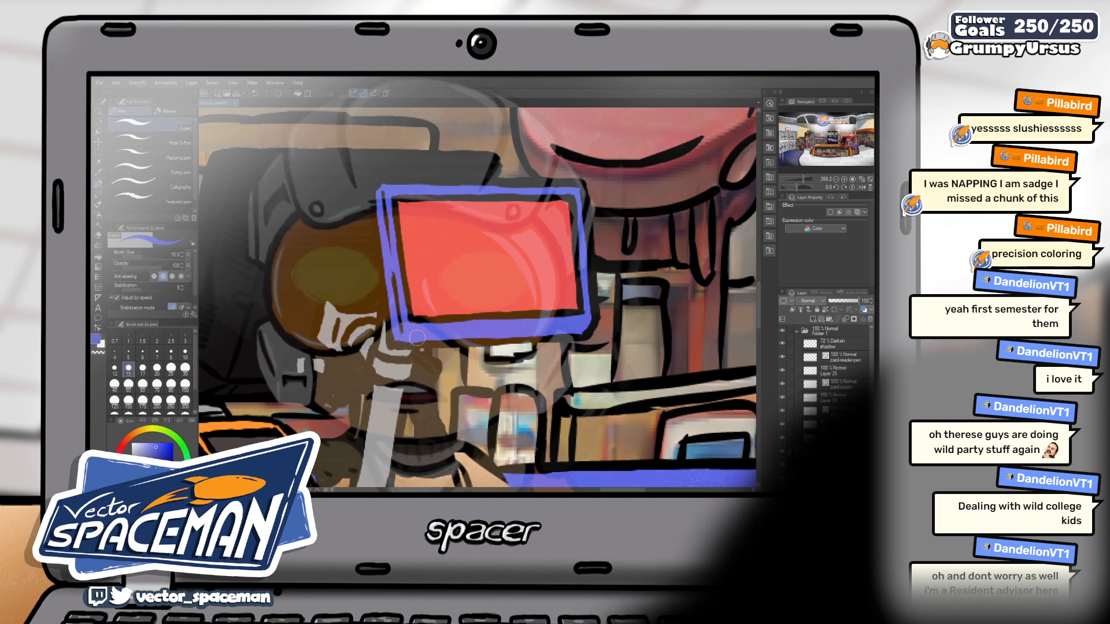
- On the shadow layer, shade the edges of the blue monitor frame using a dark colour and a size 7 brush
left_click_drag(483, 285, 584, 277)
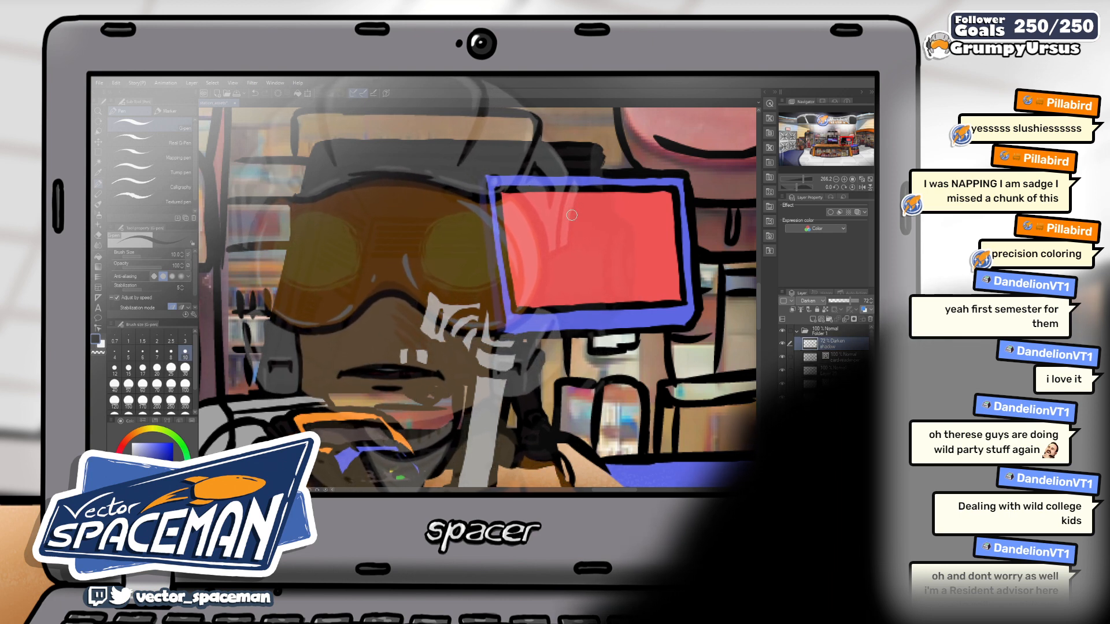
key("bracketleft")
key("bracketleft")
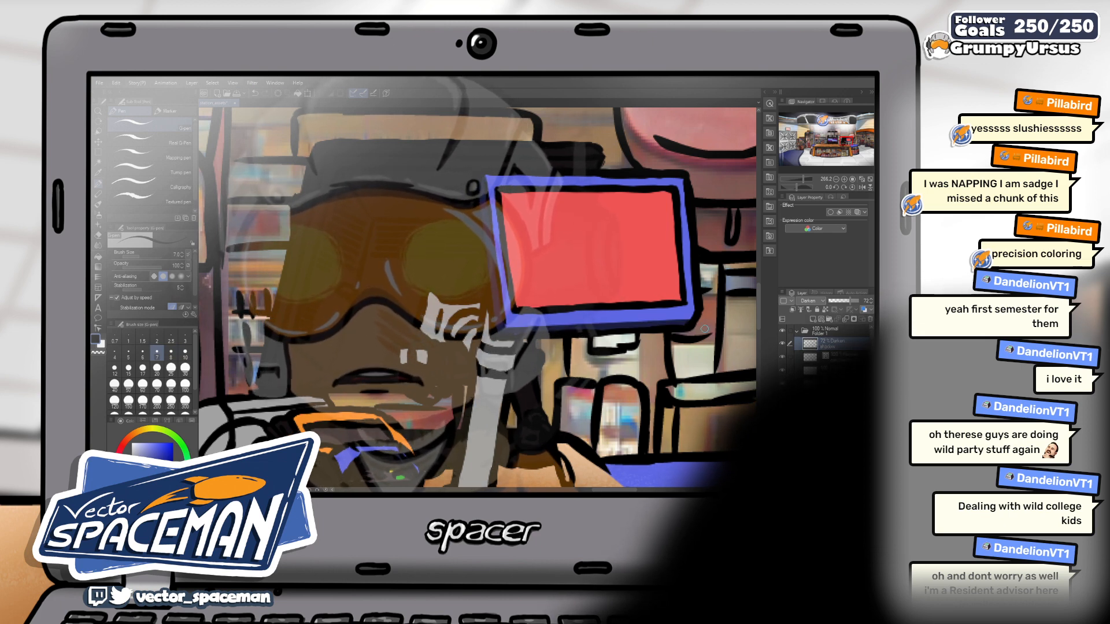
scroll(670, 325, "down", 5)
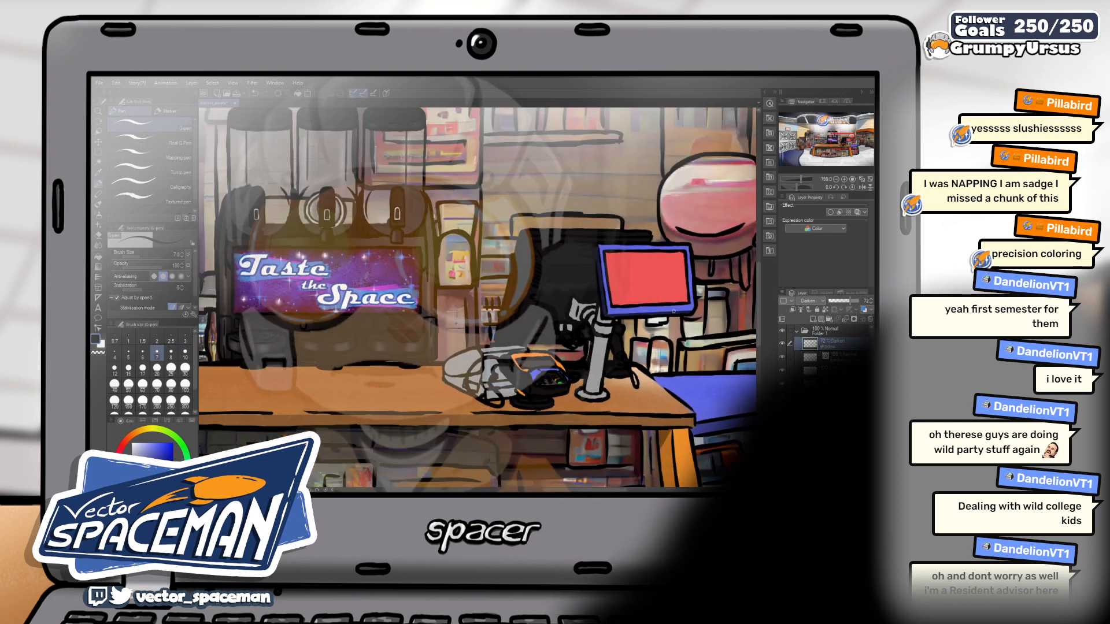
scroll(670, 324, "up", 3)
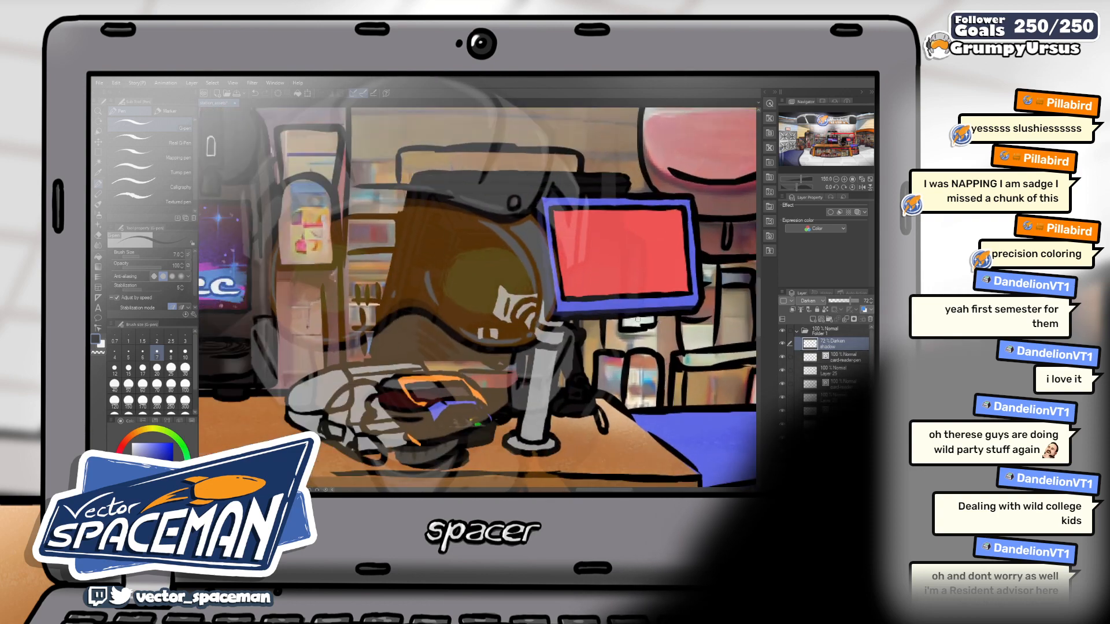
scroll(645, 305, "up", 3)
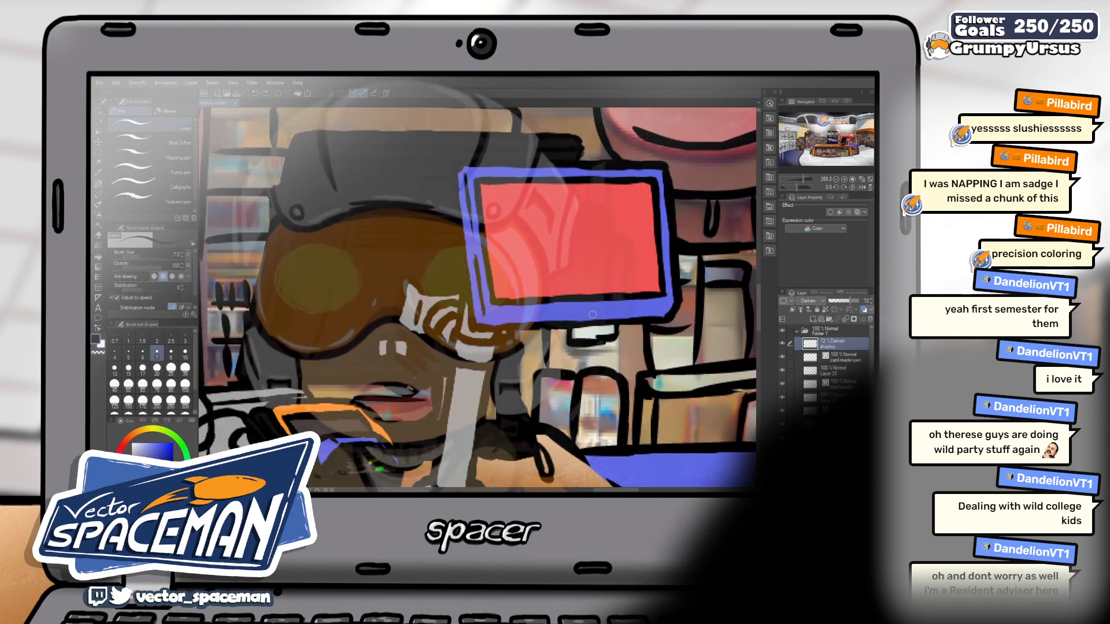
mouse_move(621, 322)
left_mouse_down()
mouse_move(587, 323)
mouse_move(611, 323)
mouse_move(687, 269)
mouse_move(635, 335)
mouse_move(664, 275)
left_mouse_up()
mouse_move(613, 310)
left_mouse_down()
mouse_move(602, 315)
mouse_move(702, 312)
mouse_move(617, 308)
mouse_move(629, 295)
left_mouse_up()
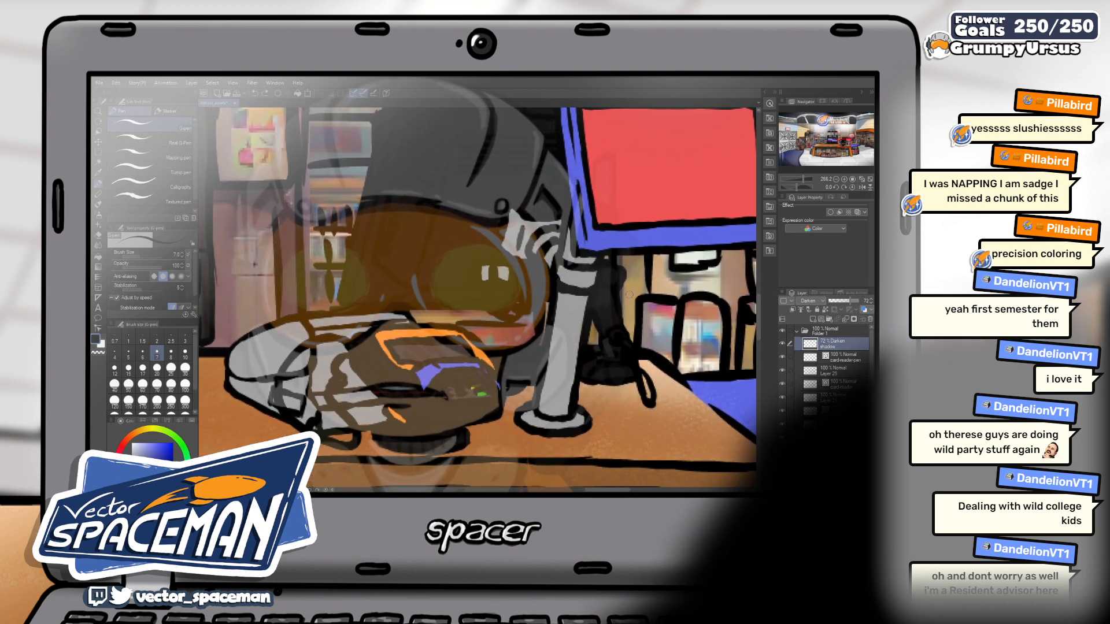
- Sample the card reader's dark tone and paint over the light grey pole of the monitor stand on Layer 21
left_click(488, 396, "alt")
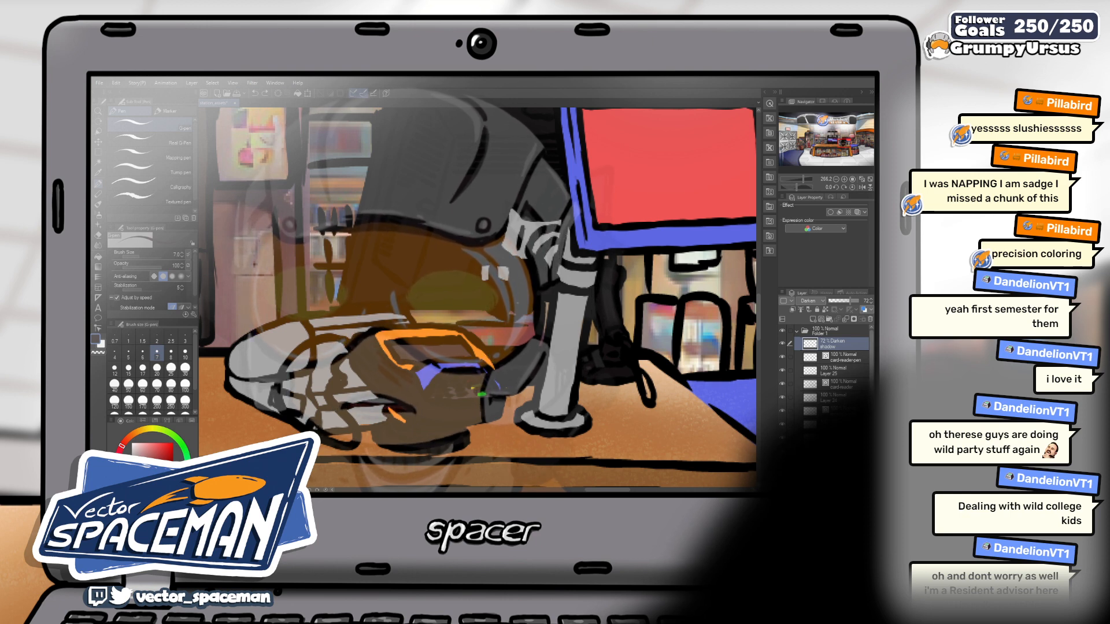
scroll(833, 370, "down", 2)
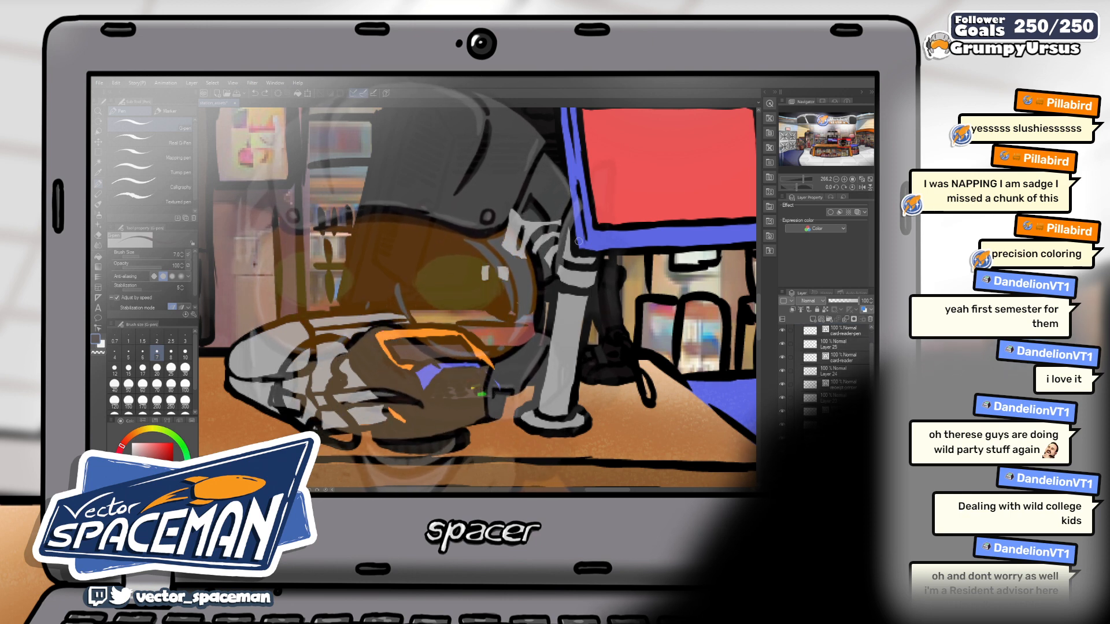
left_click(185, 353)
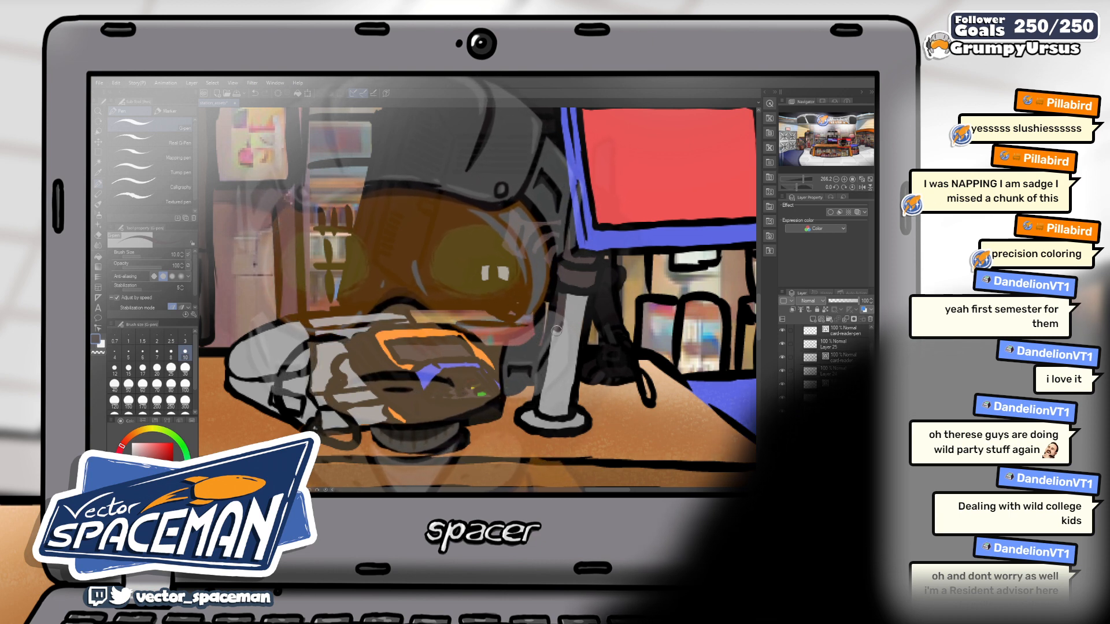
key("bracketright")
key("bracketright")
key("bracketright")
key("bracketright")
key("bracketright")
left_click_drag(563, 328, 576, 294)
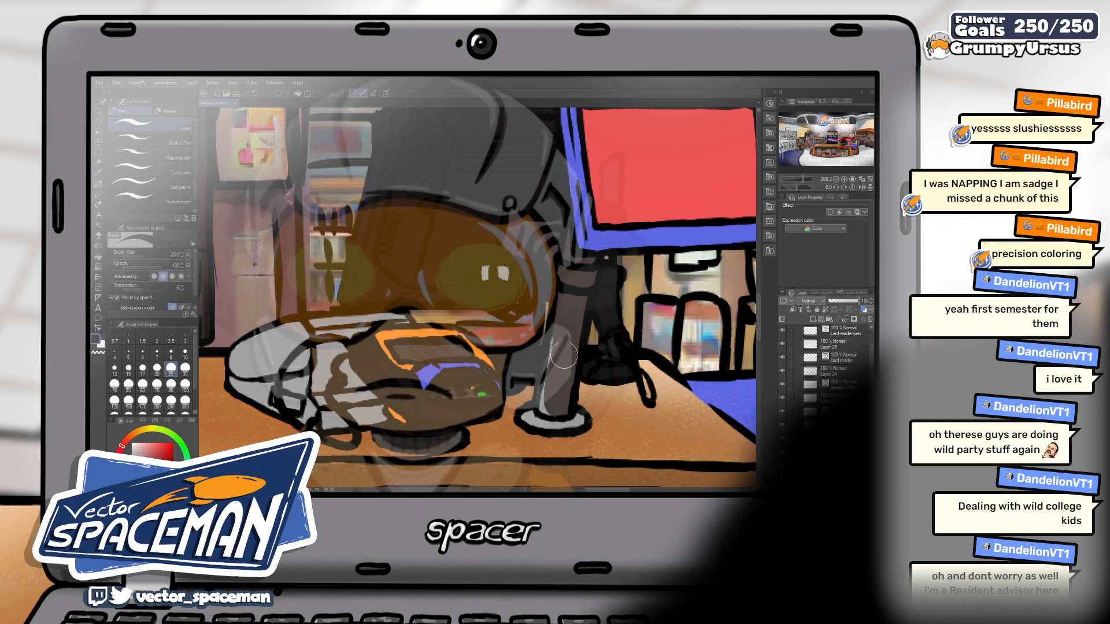
- Reduce the brush size and paint the round base of the monitor stand in the same dark tone
key("bracketleft")
key("bracketleft")
key("bracketleft")
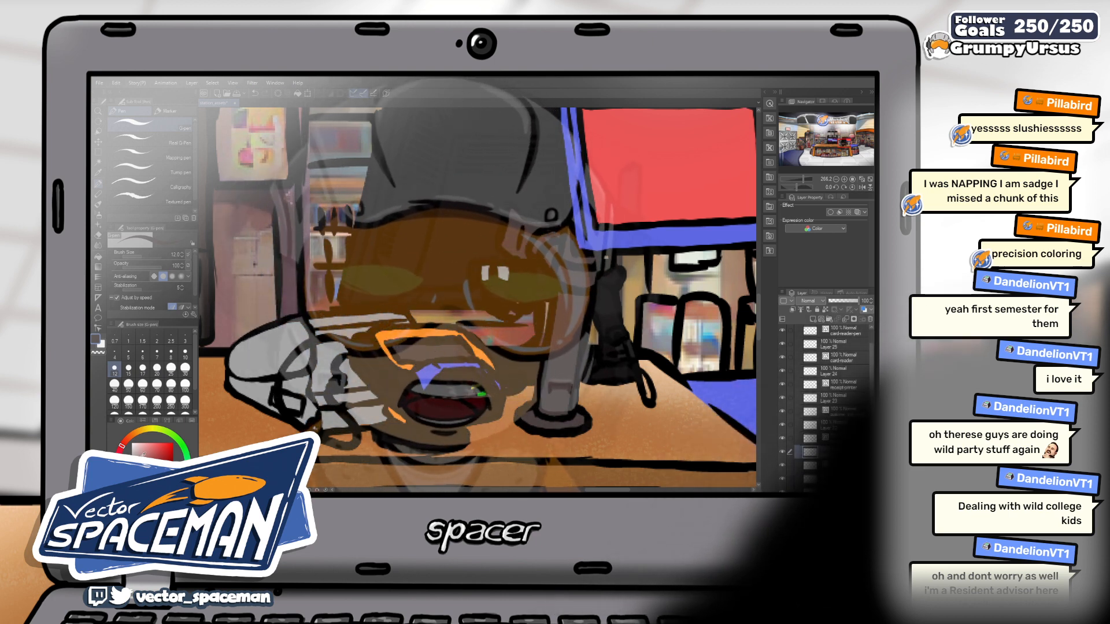
- Switch to the Soft airbrush with a light colour and a small brush size for highlighting the monitor stand
key("b")
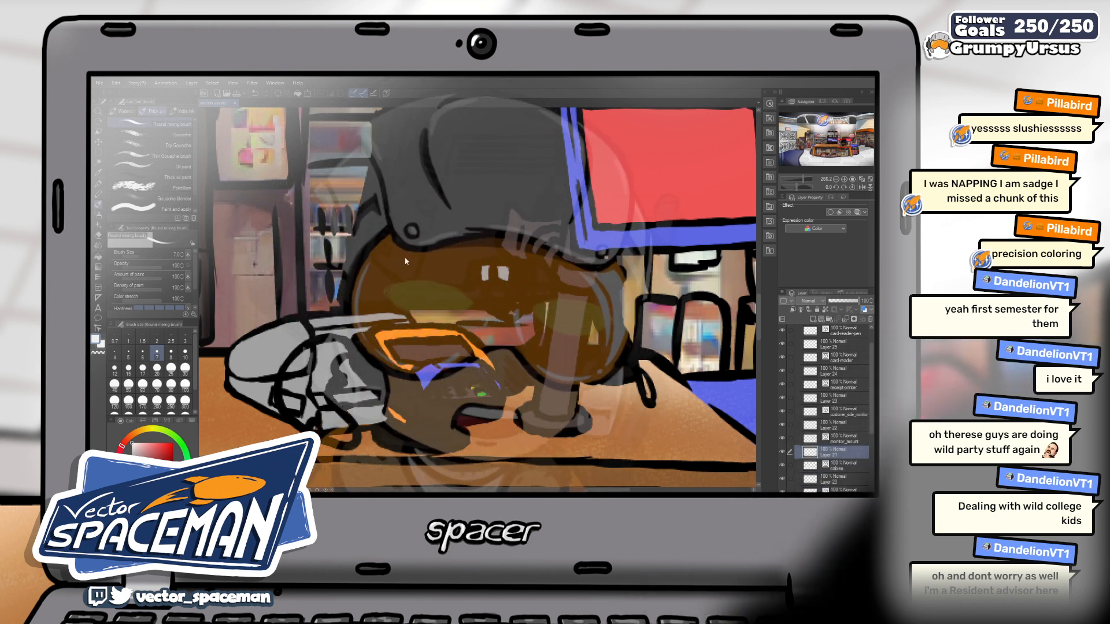
key("b")
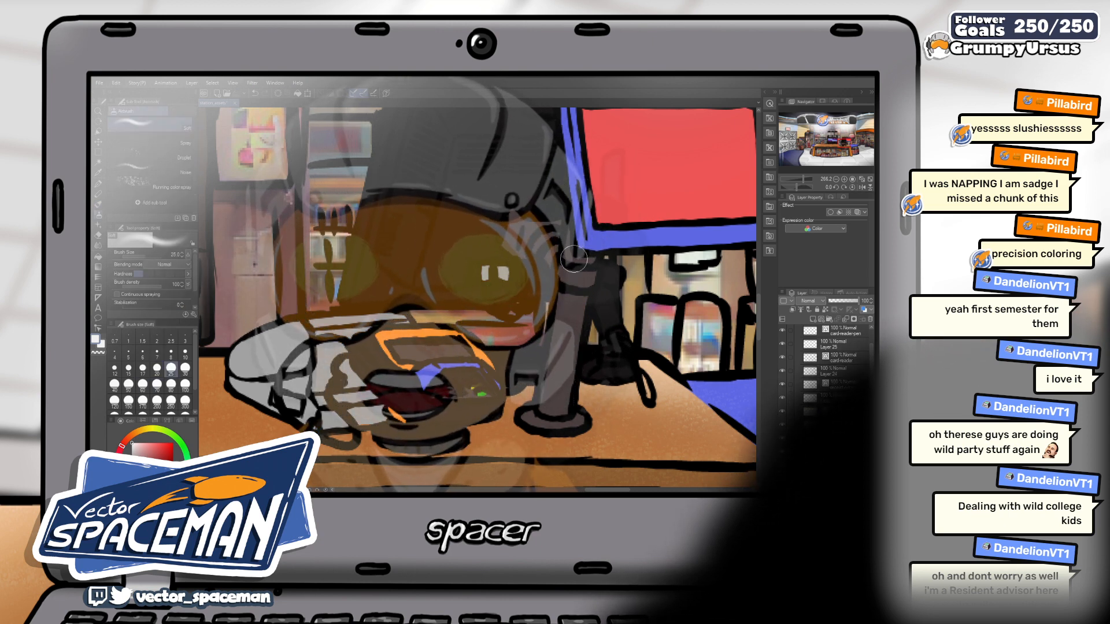
left_click(114, 368)
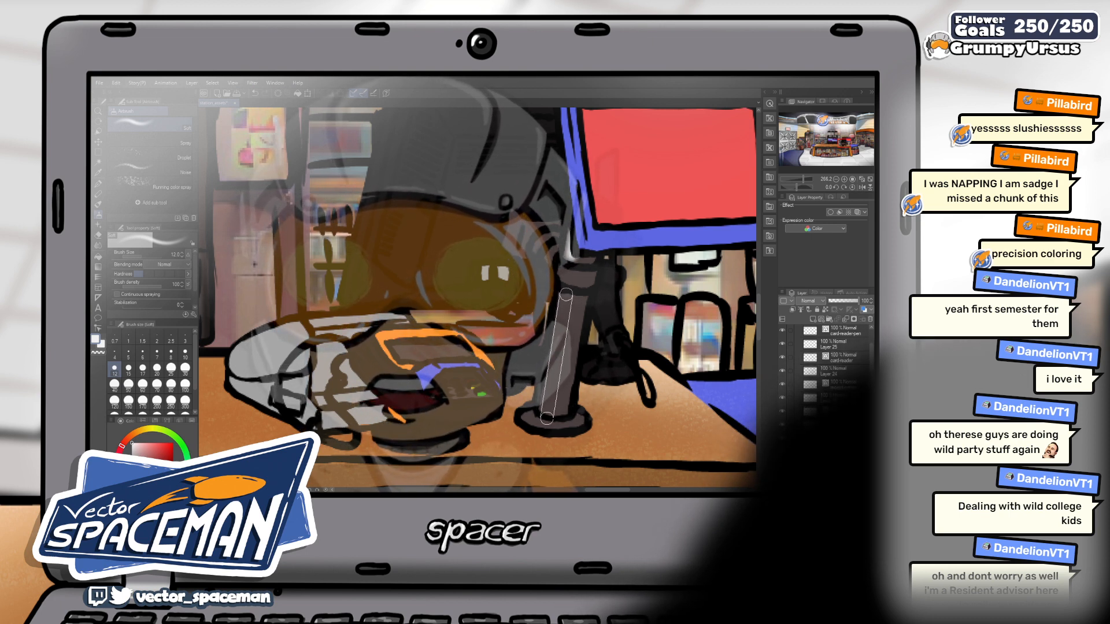
- Try straight airbrushed highlights down the stand's pole, first wide and then at size 7, and undo them
left_click(547, 418, "shift")
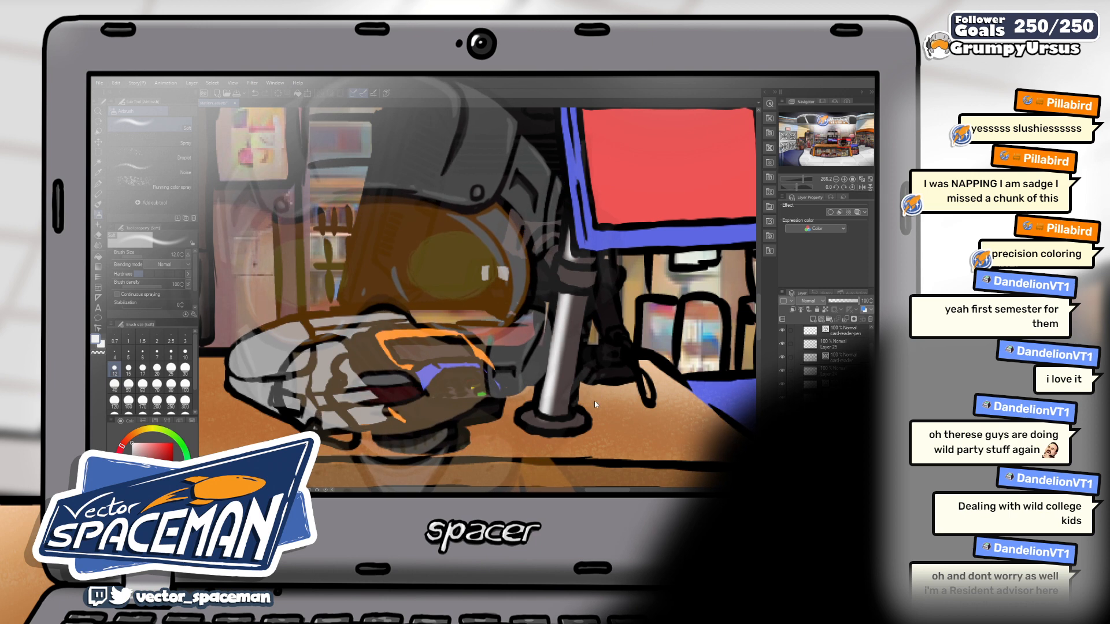
key("ctrl+z")
key("bracketleft")
key("bracketleft")
key("bracketleft")
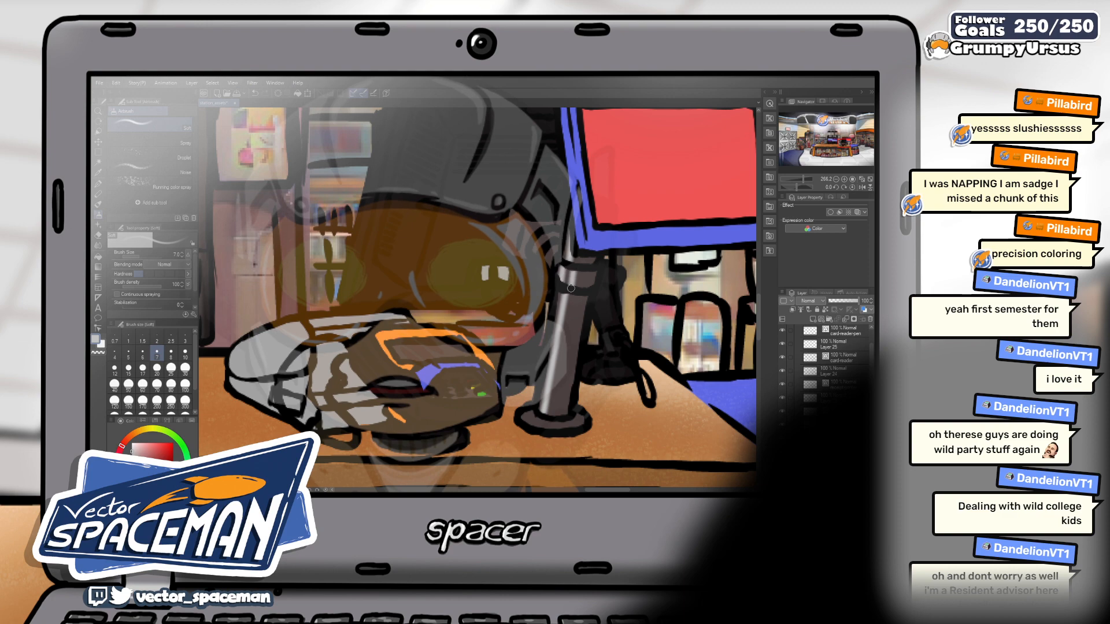
scroll(619, 310, "down", 3)
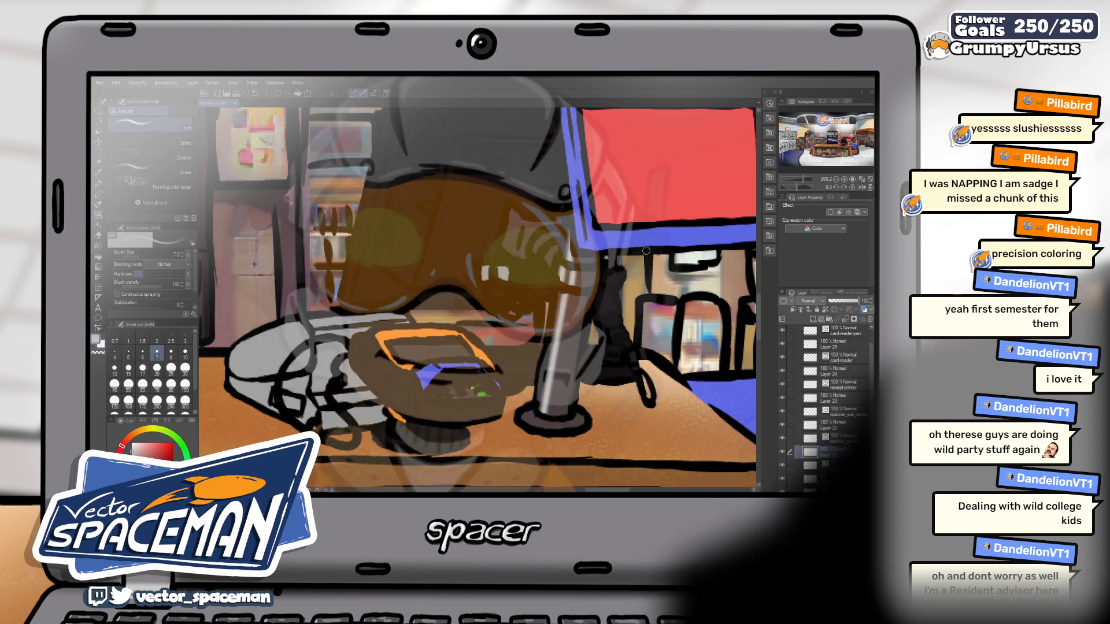
scroll(631, 274, "down", 3)
scroll(578, 280, "up", 5)
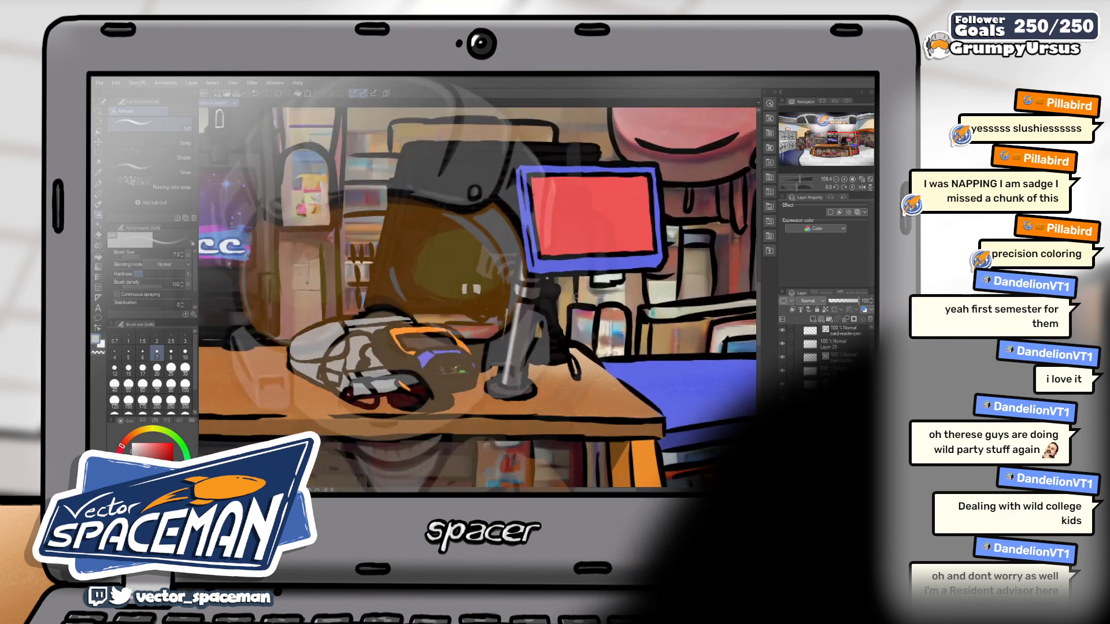
key("ctrl+z")
key("ctrl+z")
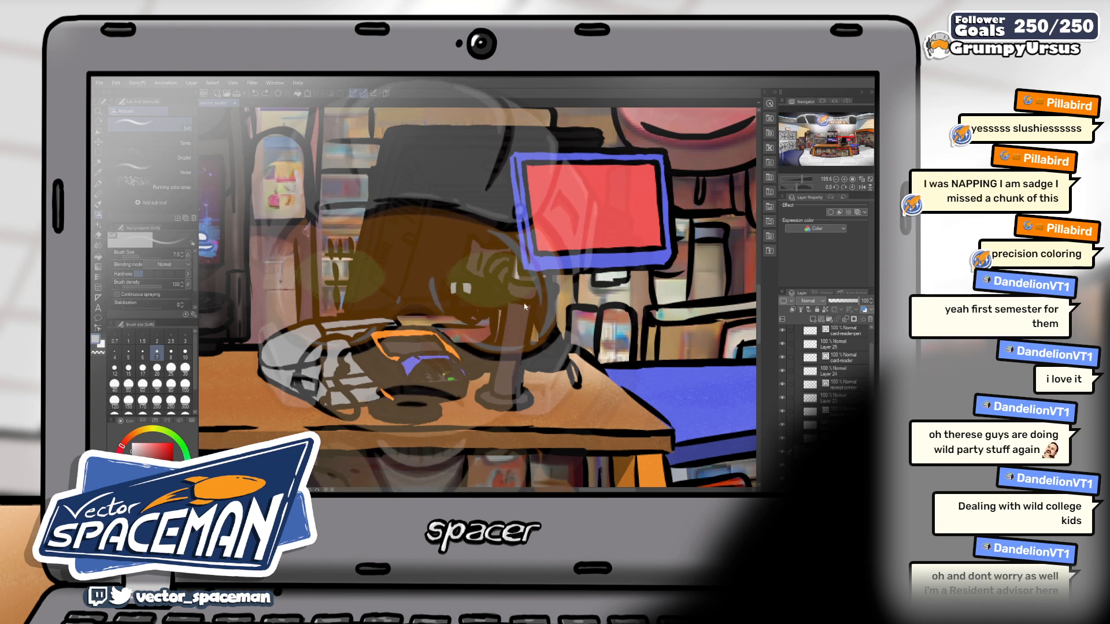
- Airbrush a soft grey highlight down the monitor stand's pole and check it against the surrounding counter
scroll(524, 303, "up", 2)
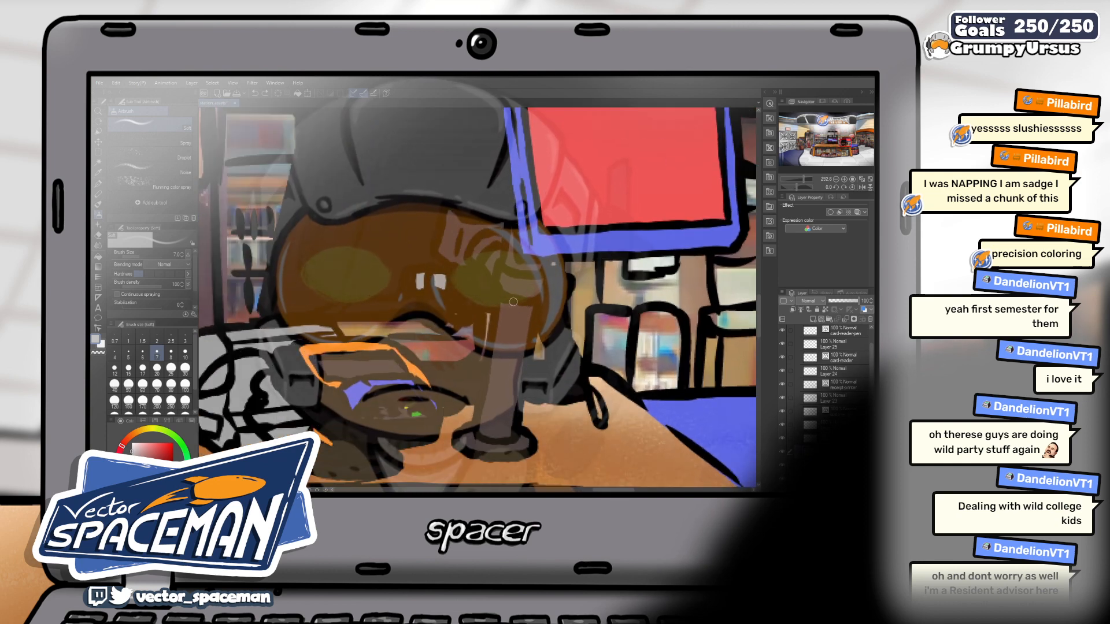
left_click_drag(468, 307, 508, 299)
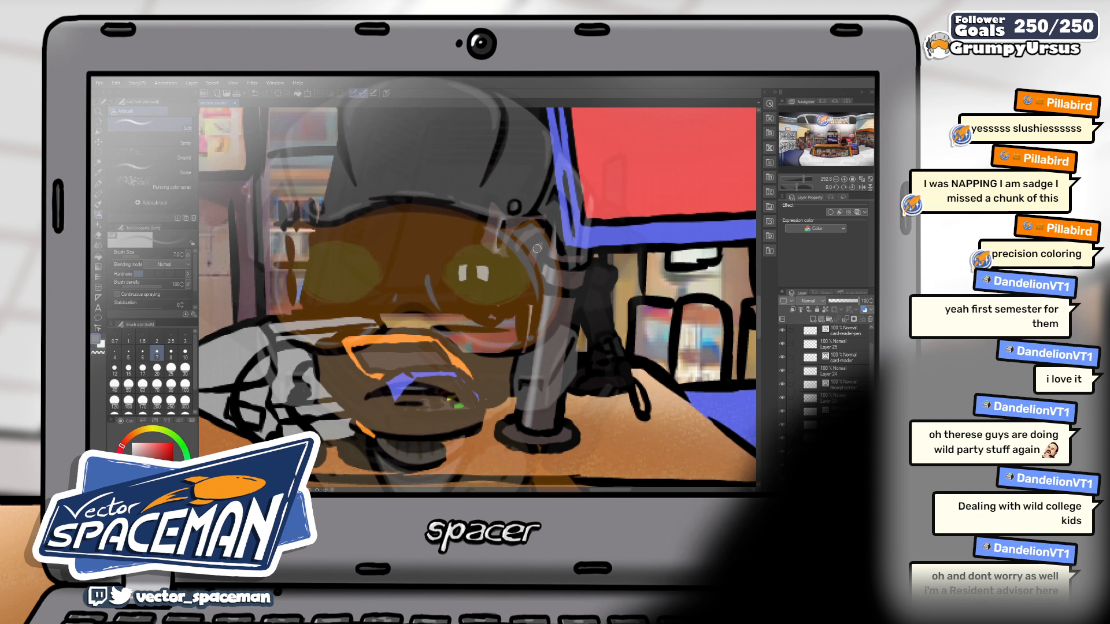
scroll(585, 152, "down", 2)
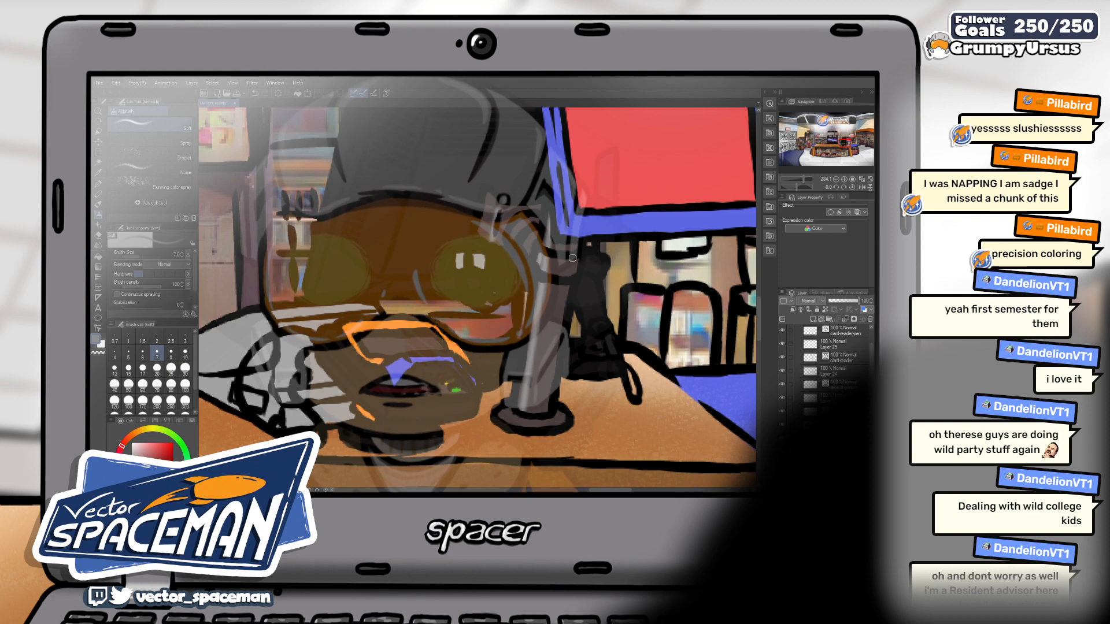
scroll(614, 284, "down", 10)
left_click_drag(616, 290, 525, 307)
scroll(518, 302, "up", 4)
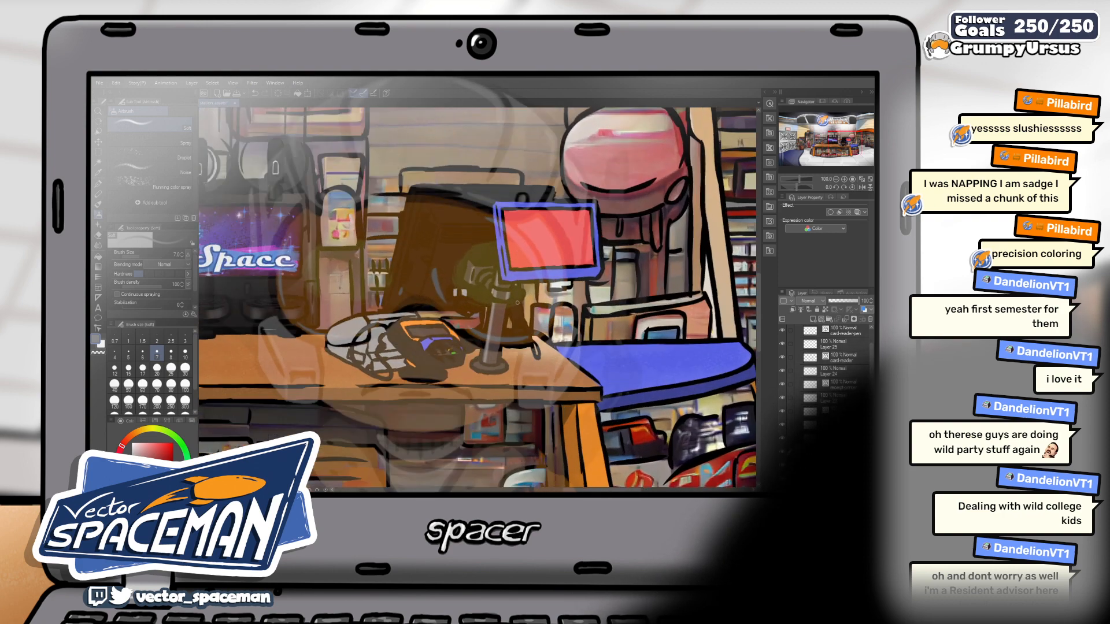
- Airbrush soft grey highlights along the monitor stand's upper joint, pole and round base
scroll(523, 283, "up", 10)
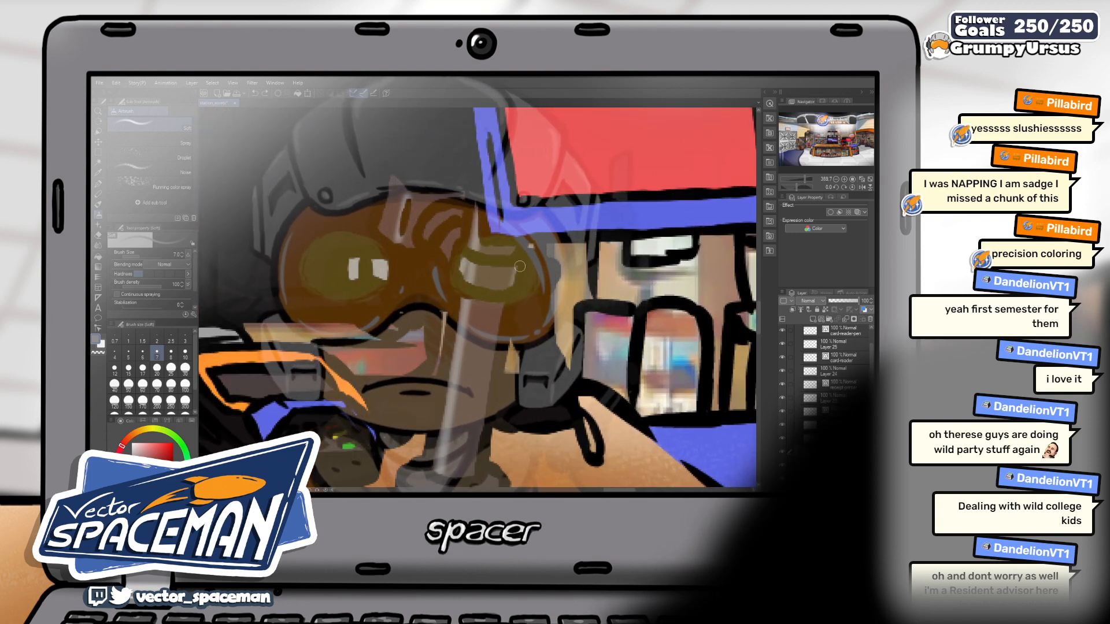
left_click_drag(509, 307, 551, 230)
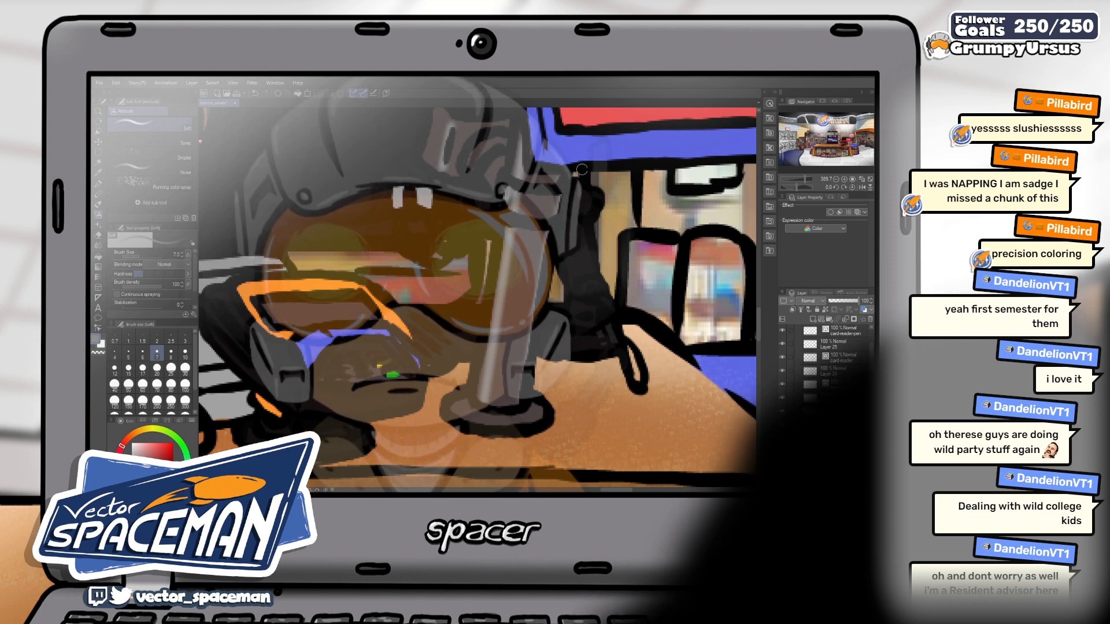
left_click_drag(578, 238, 613, 180)
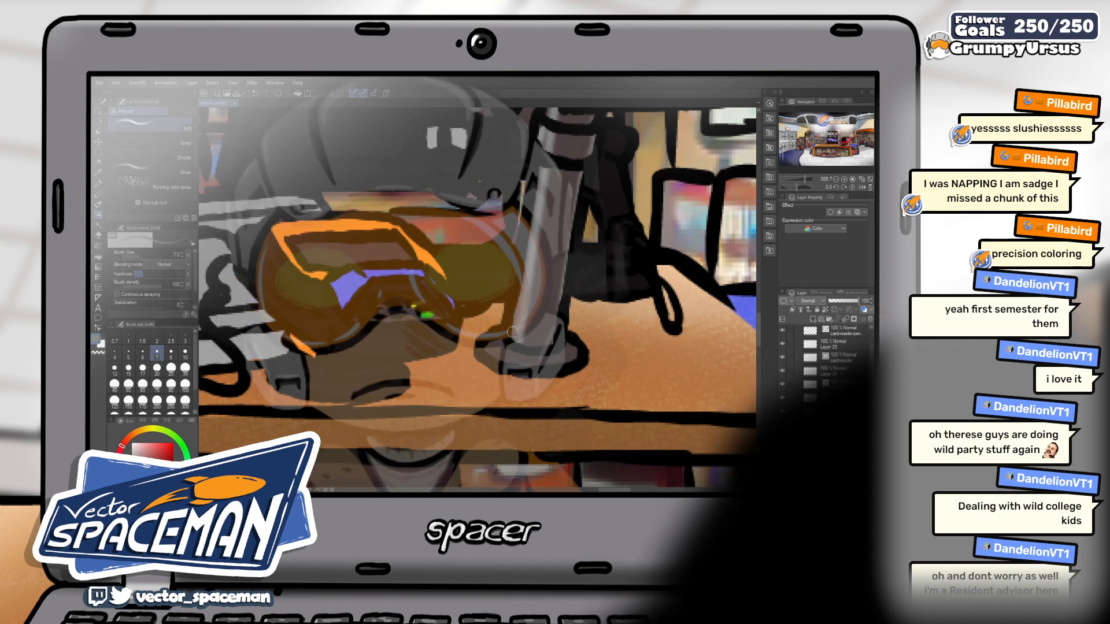
scroll(583, 197, "up", 3)
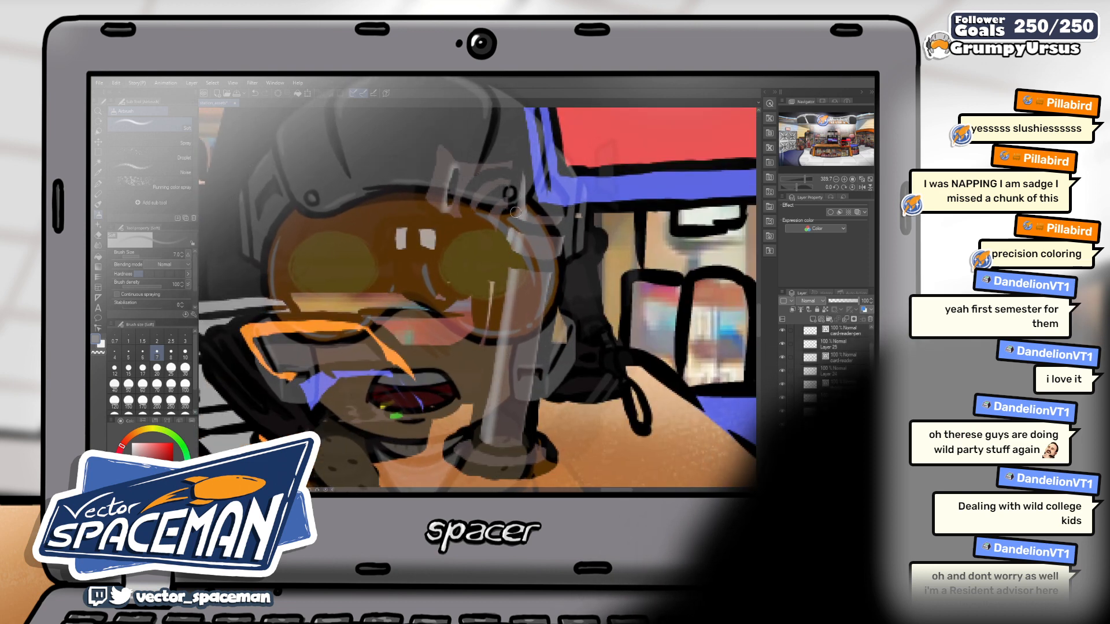
left_click_drag(534, 247, 534, 156)
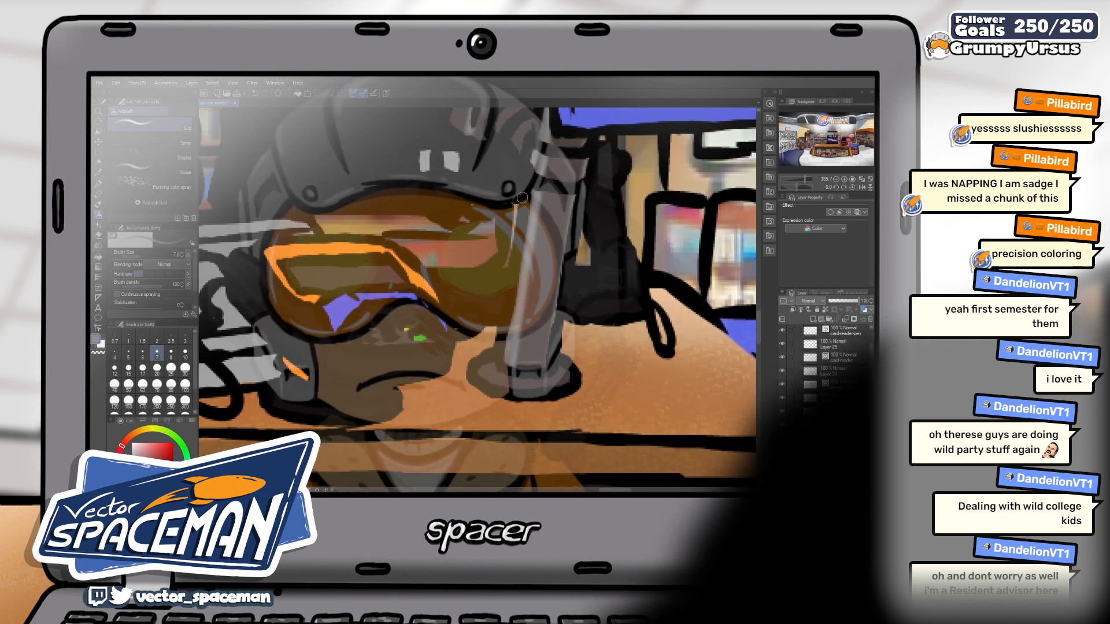
left_click_drag(585, 344, 491, 310)
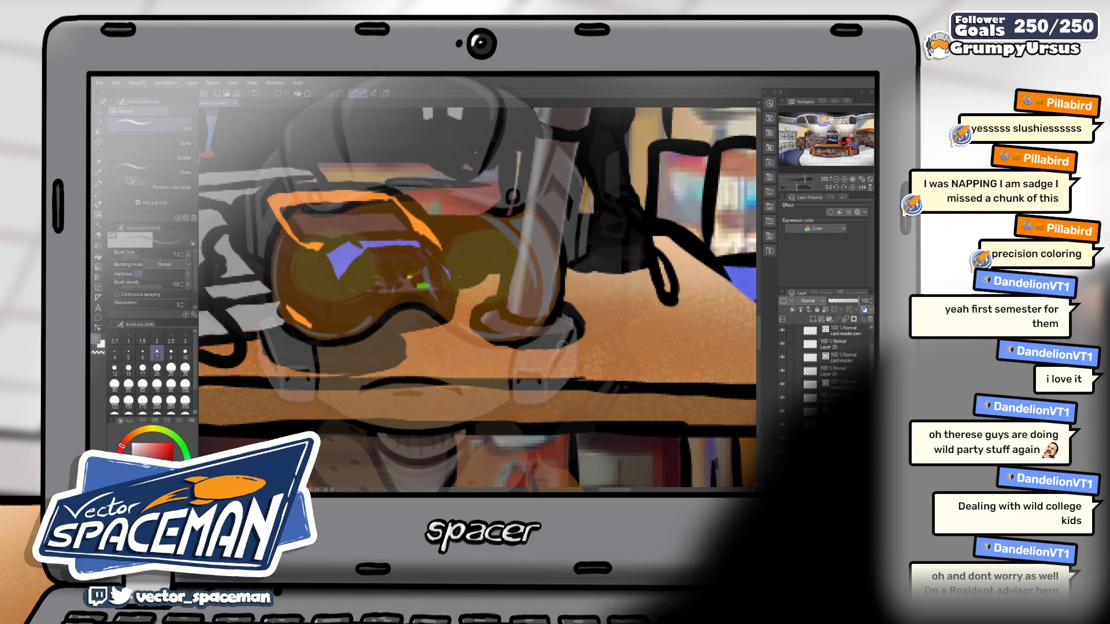
scroll(731, 177, "down", 2)
left_click_drag(720, 184, 688, 310)
scroll(634, 285, "up", 2)
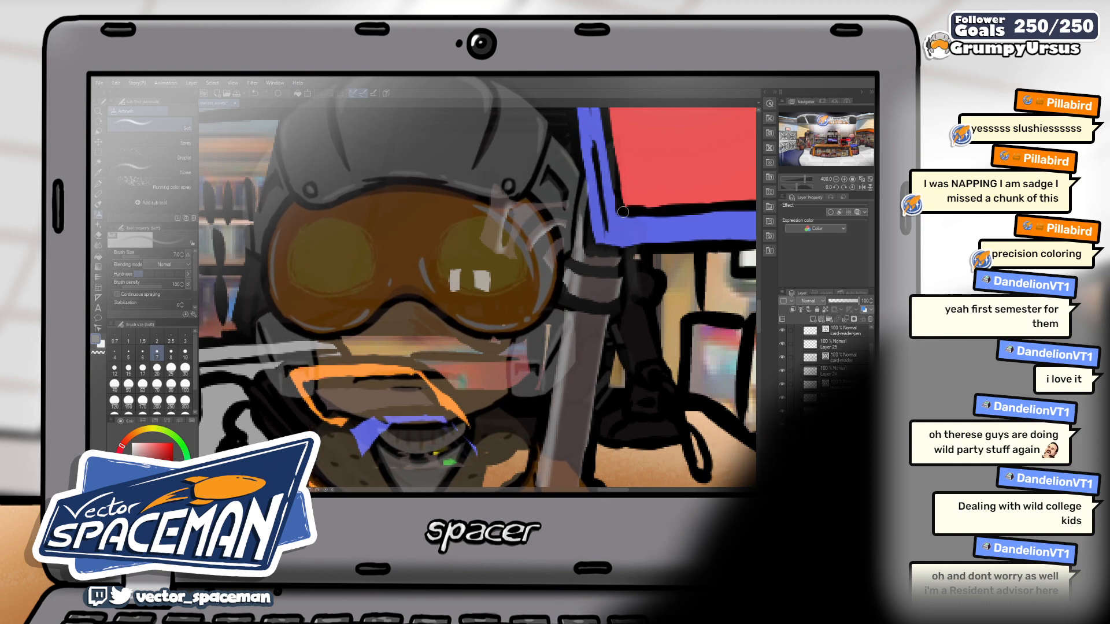
- Select the monitor's colour layer and switch from the airbrush to the round mixing brush for painting the screen
scroll(623, 212, "down", 2)
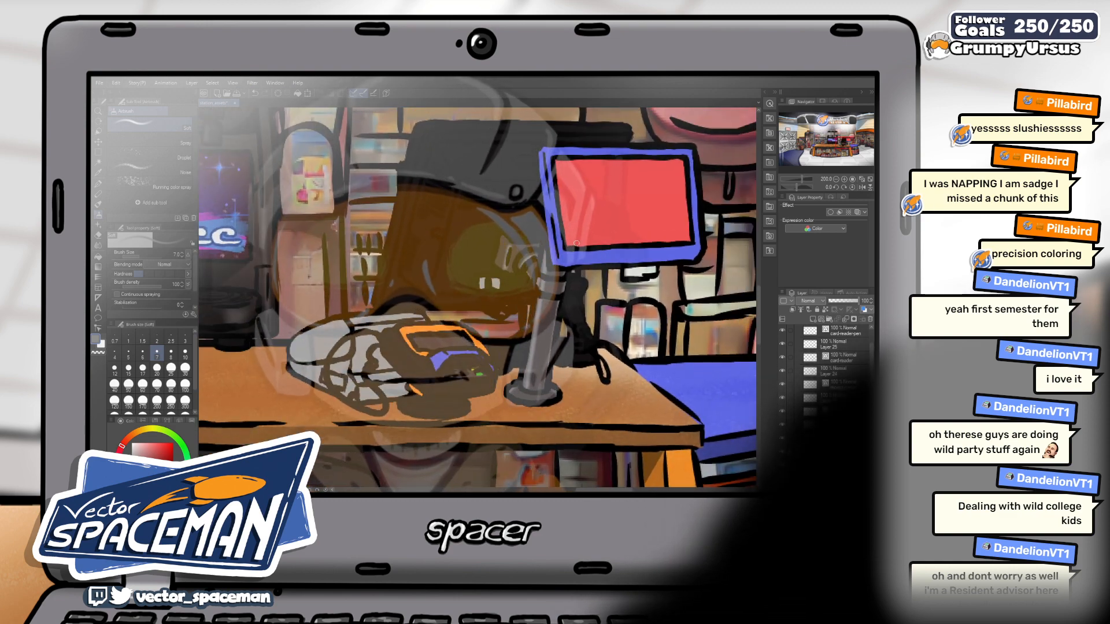
scroll(582, 232, "down", 1)
scroll(583, 232, "down", 1)
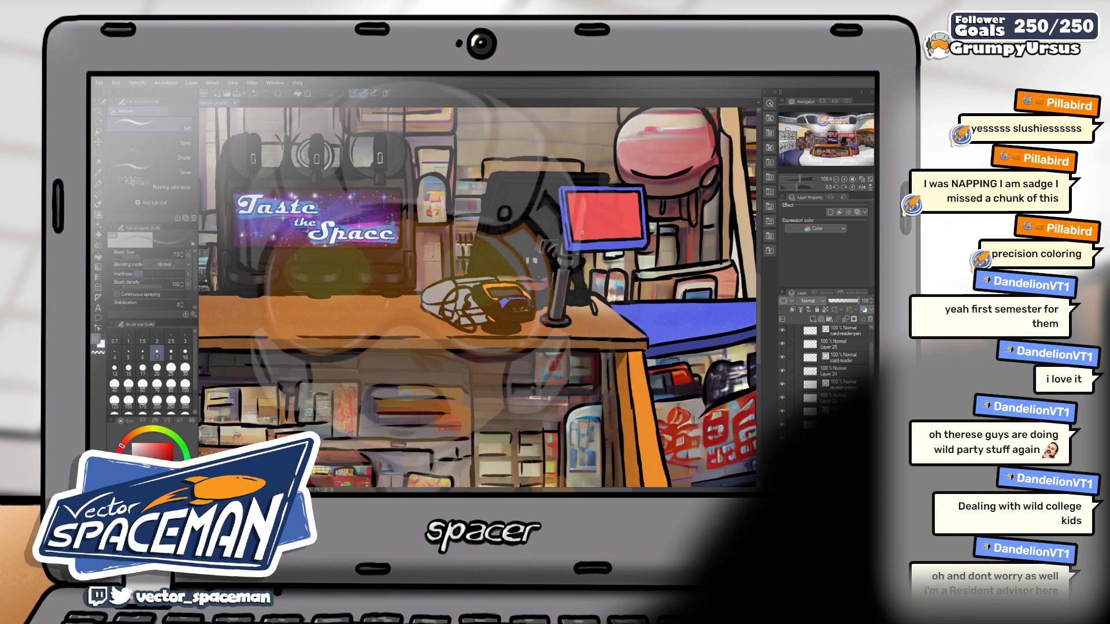
scroll(557, 235, "up", 1)
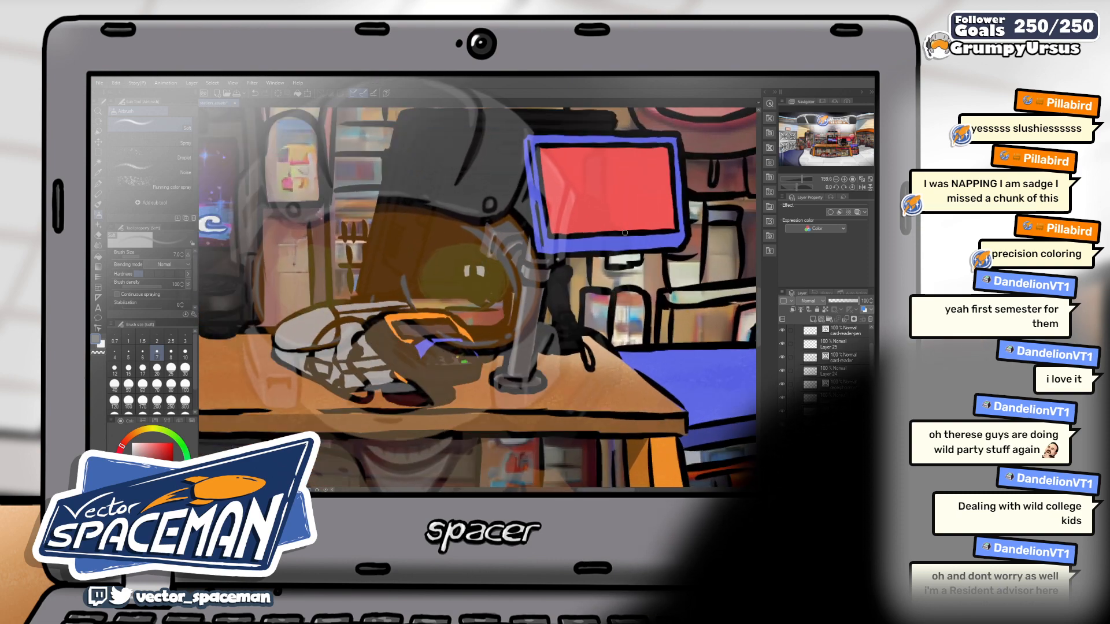
scroll(557, 235, "up", 1)
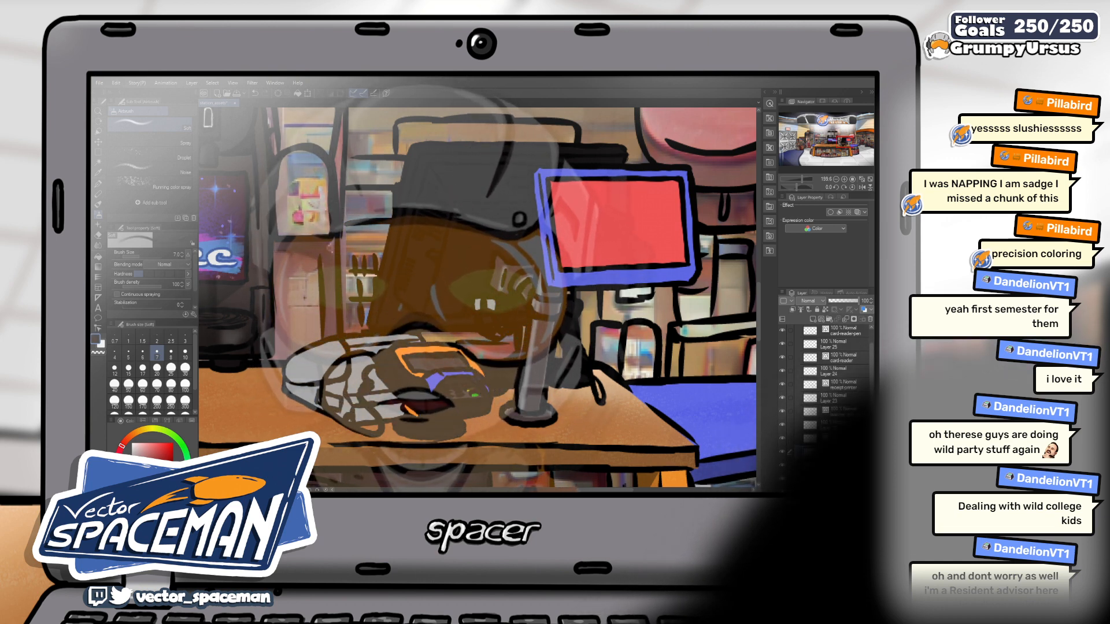
left_click(840, 412)
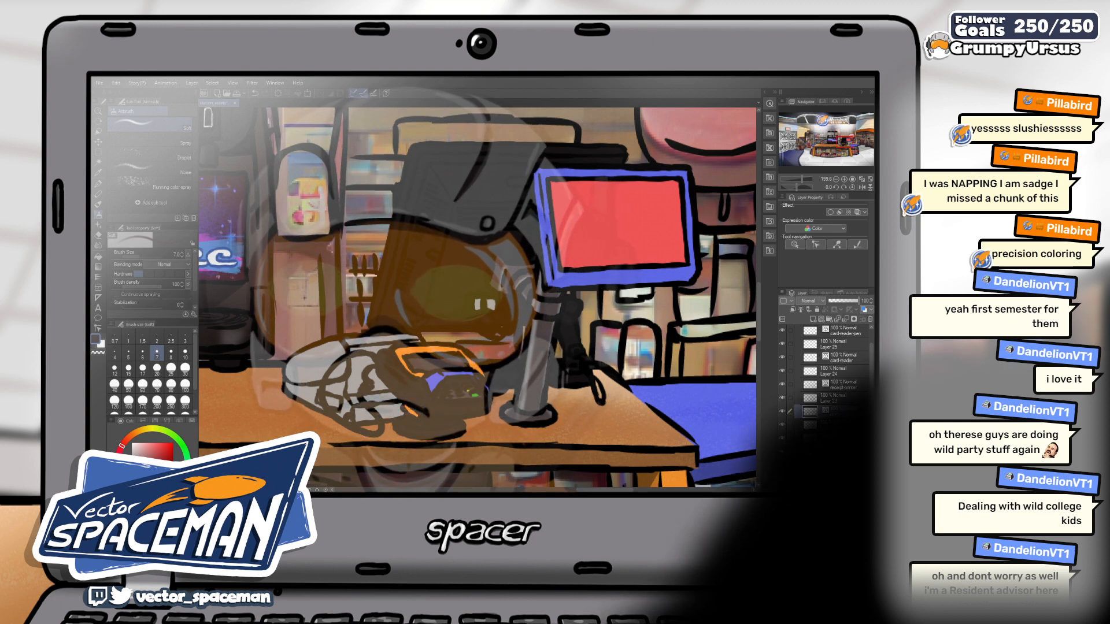
left_click(839, 425)
key("]")
key("]")
key("]")
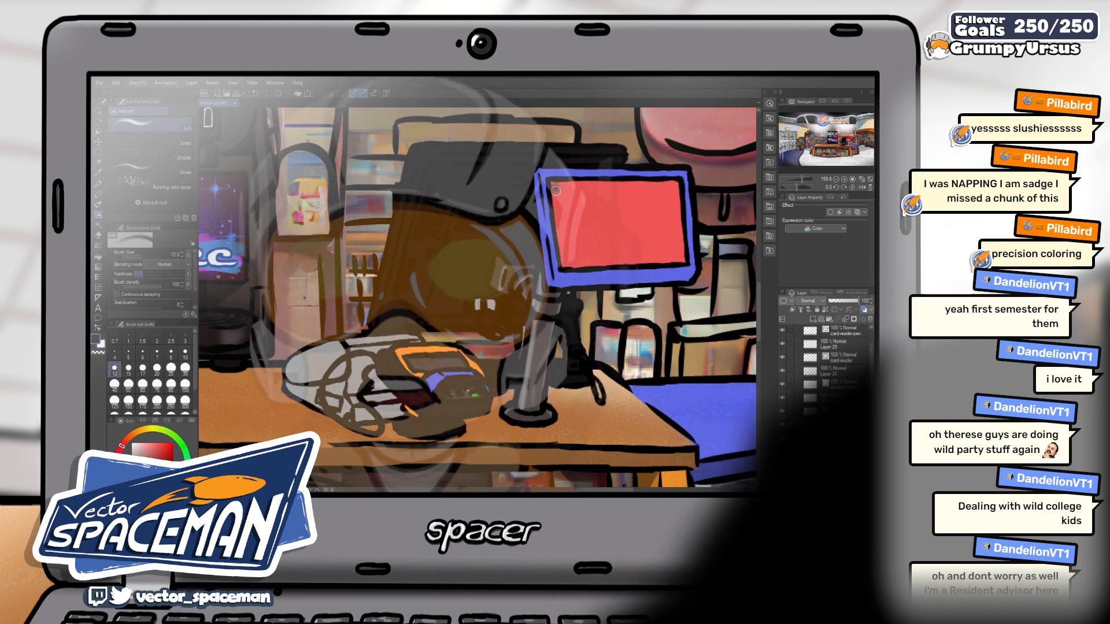
key("b")
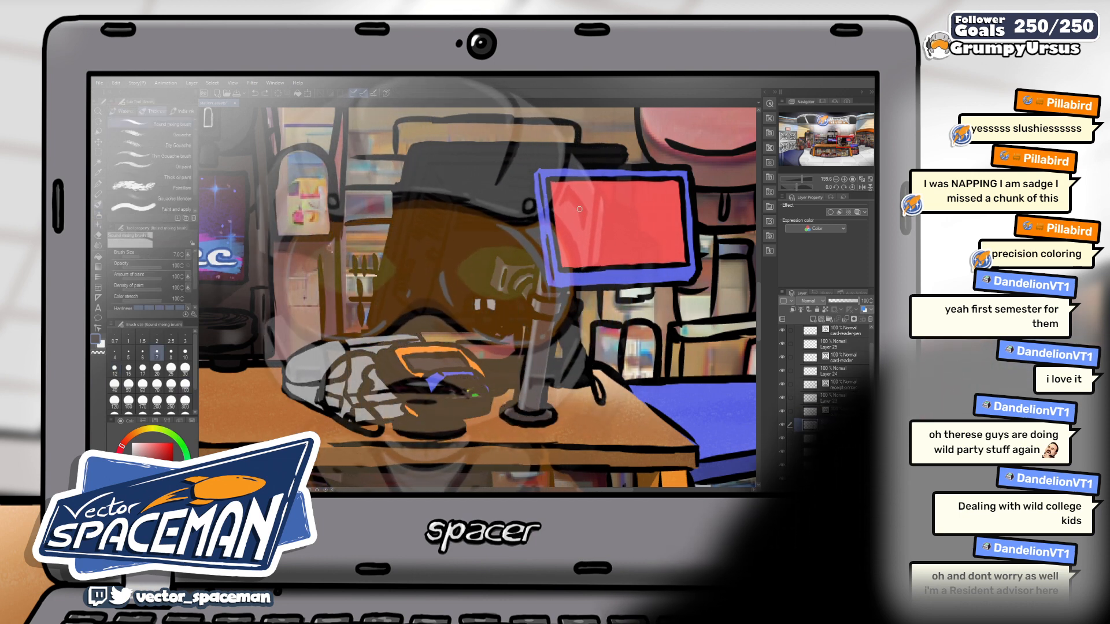
- Paint a dark grey border over the edges of the monitor's red screen with the brush at size 17
key("bracketright")
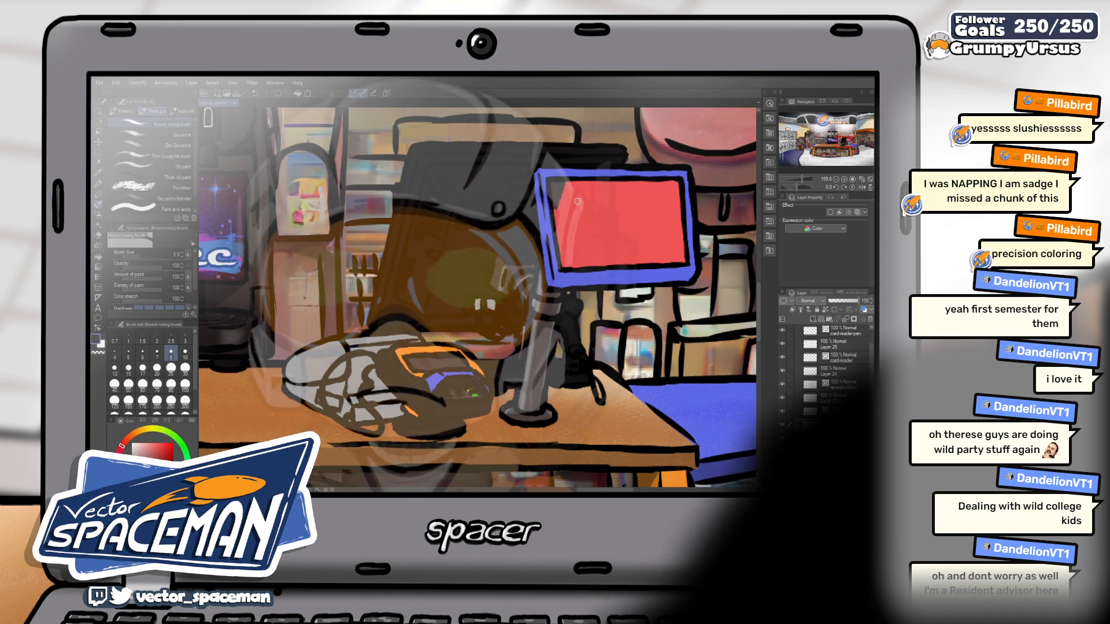
key("bracketright")
key("bracketright")
key("bracketright")
key("bracketright")
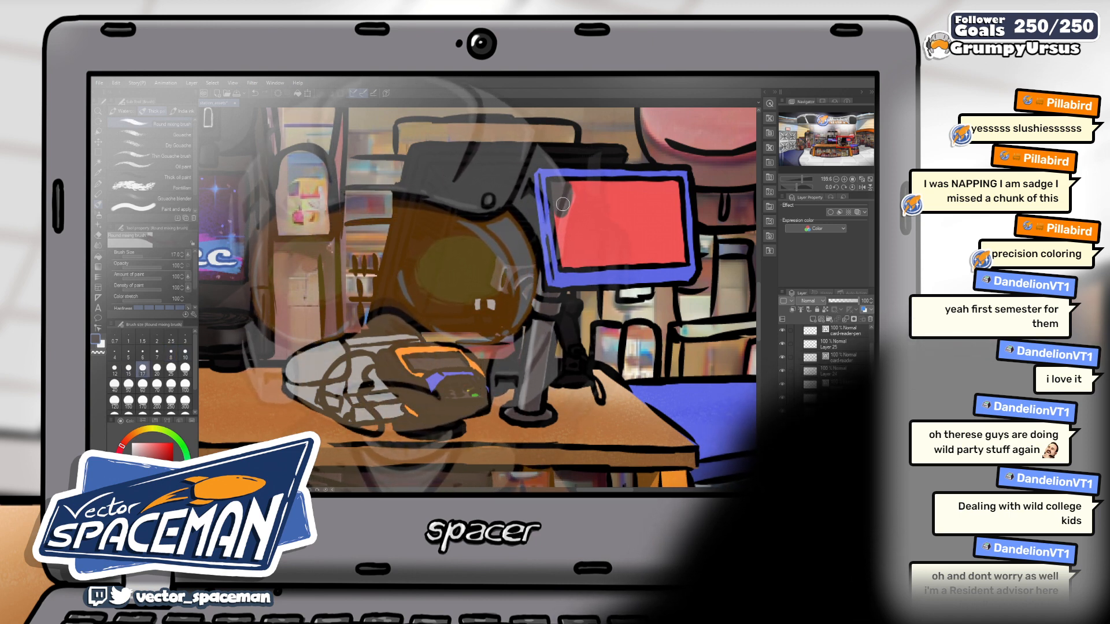
left_click_drag(564, 225, 566, 245)
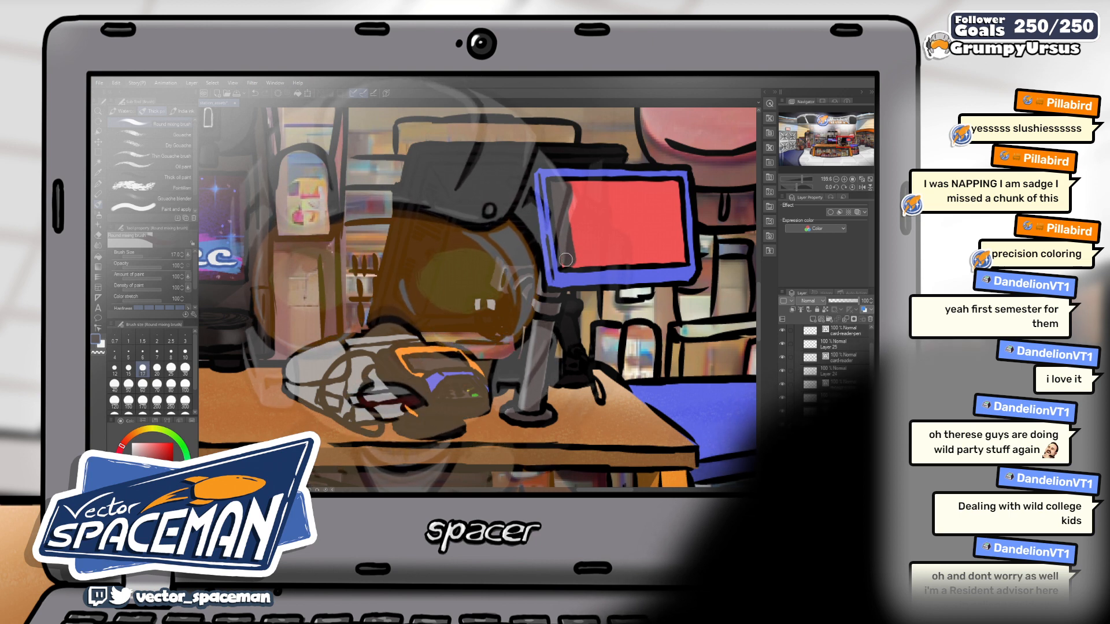
left_click_drag(606, 262, 654, 257)
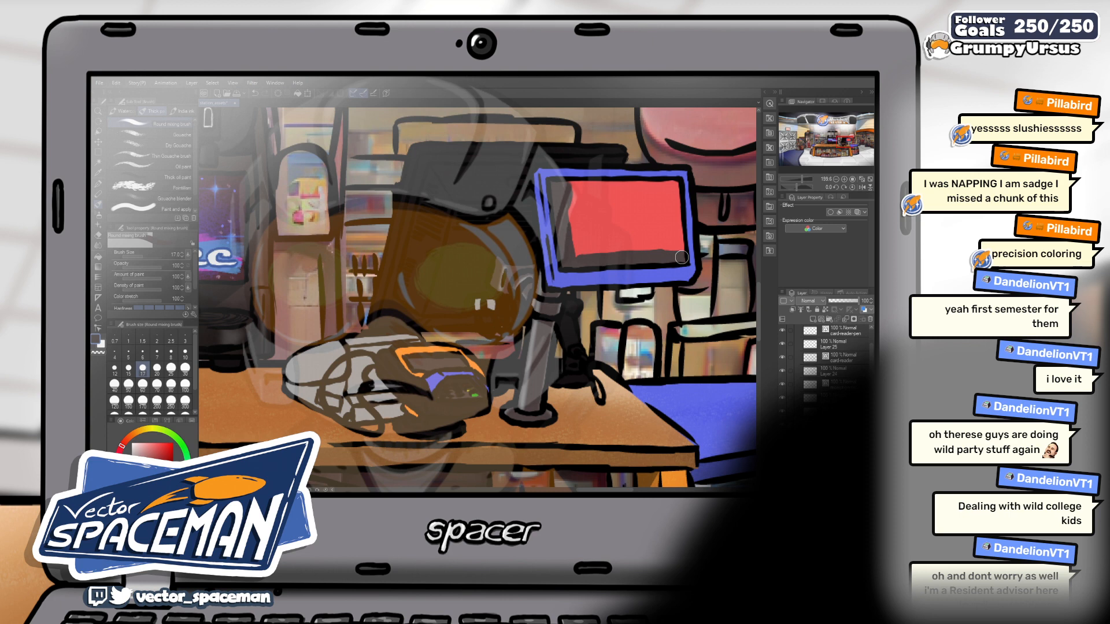
left_click_drag(674, 183, 676, 212)
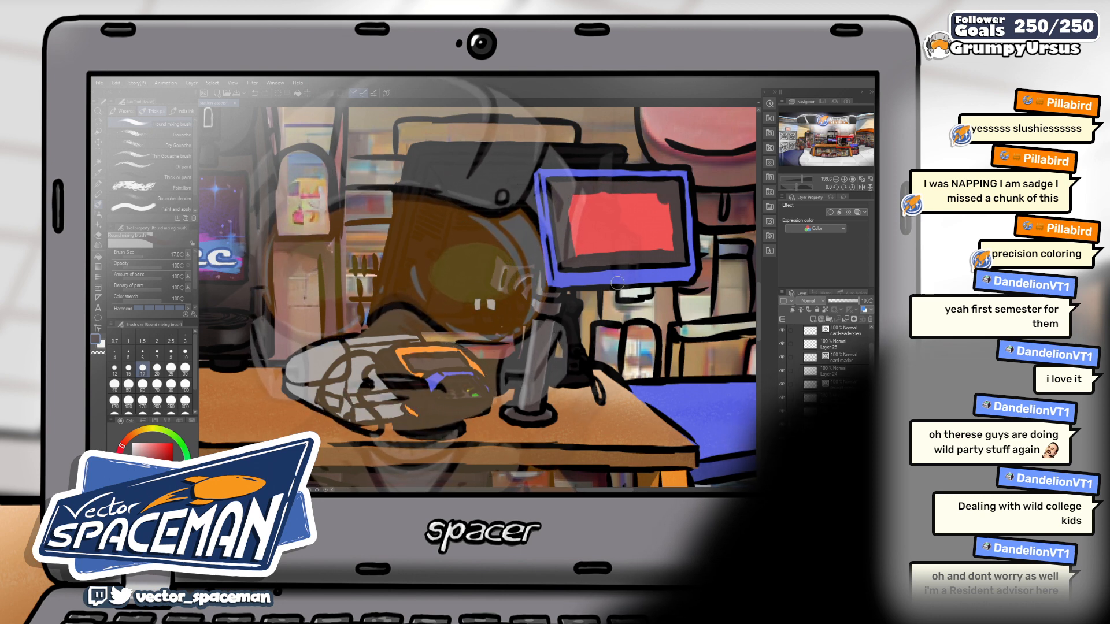
- Cover the remaining red of the monitor's screen in dark grey at brush size 30, and reduce the brush to 25
key("bracketright")
key("bracketright")
key("bracketright")
left_click_drag(581, 198, 580, 217)
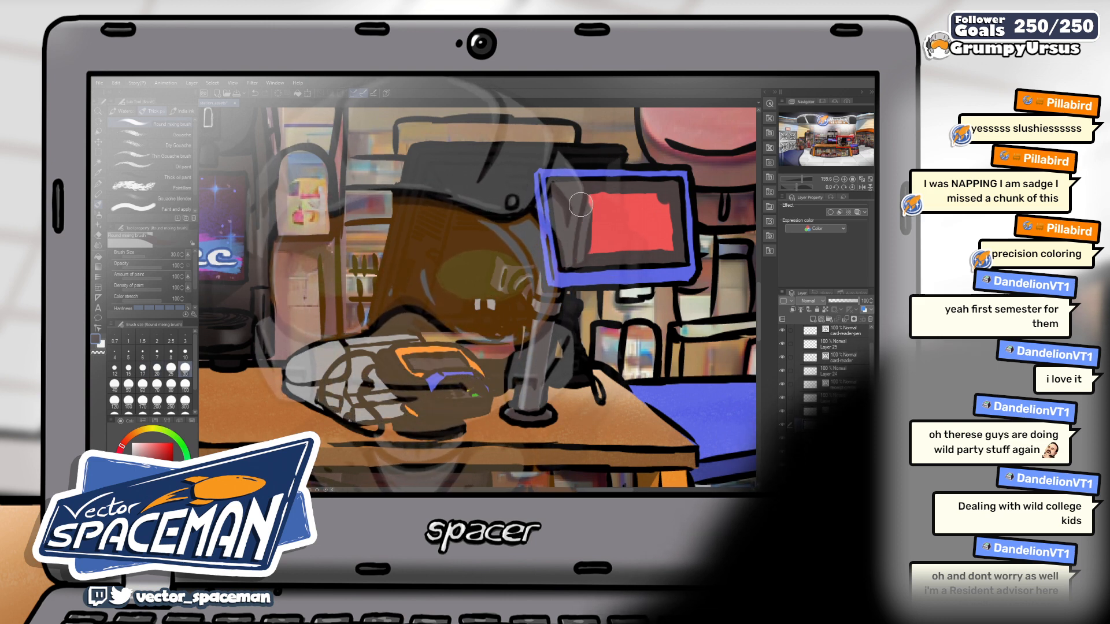
mouse_move(635, 197)
left_mouse_down()
mouse_move(638, 249)
mouse_move(661, 208)
left_mouse_up()
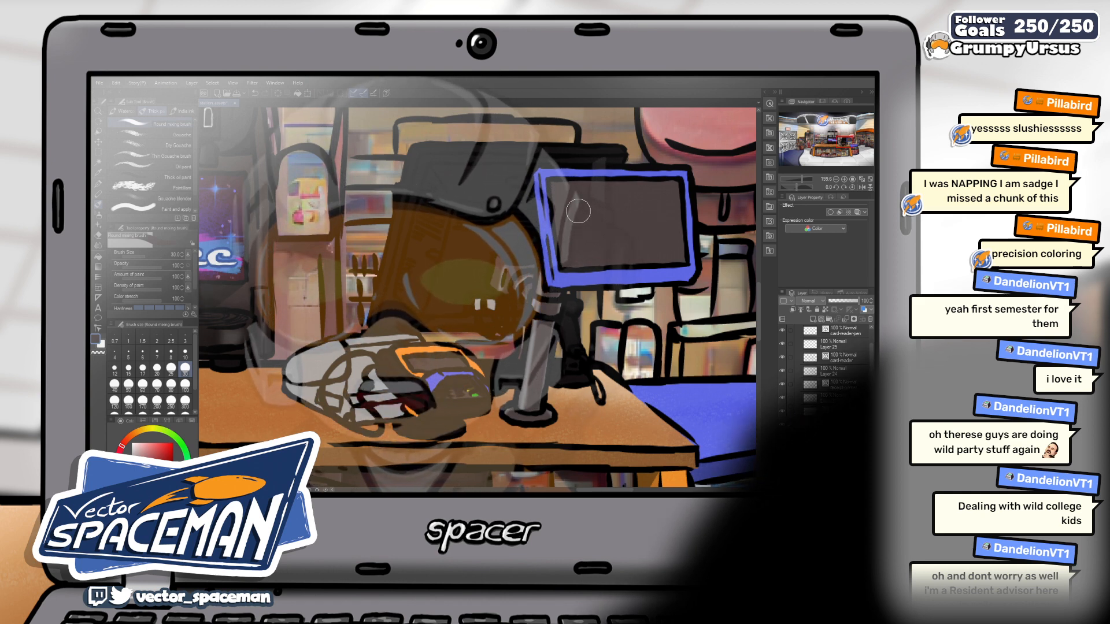
key("bracketleft")
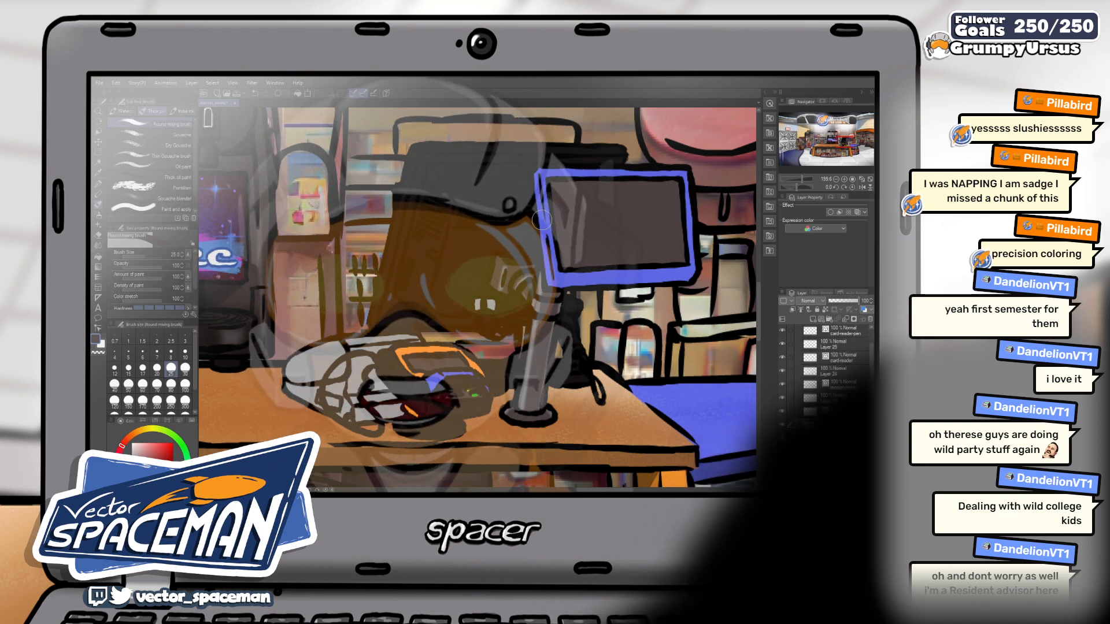
- Check the dark monitor screen against the surrounding counter and sample a brown tone from the shelving behind it
scroll(506, 313, "down", 2)
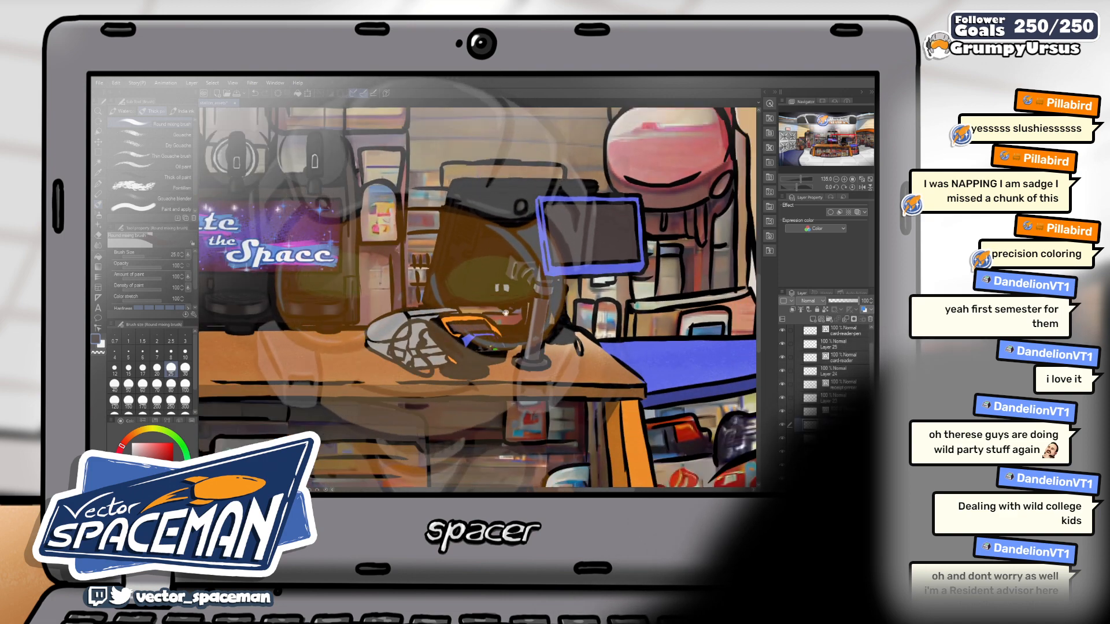
scroll(506, 312, "up", 3)
scroll(501, 299, "up", 2)
scroll(440, 282, "down", 6)
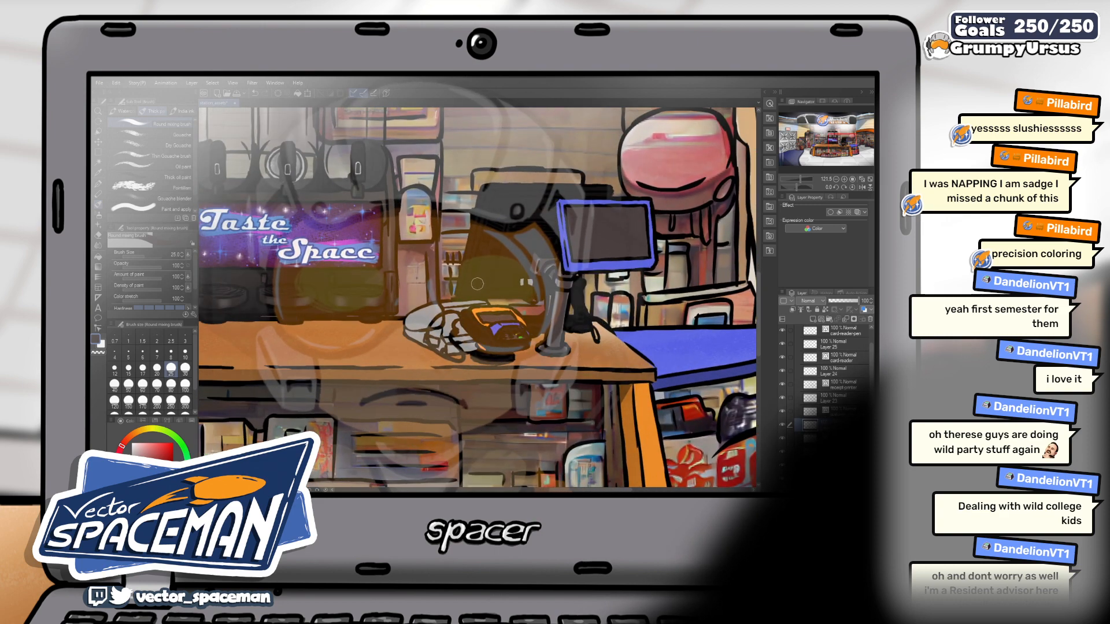
scroll(439, 307, "up", 4)
scroll(445, 283, "down", 2)
left_click_drag(445, 278, 469, 264)
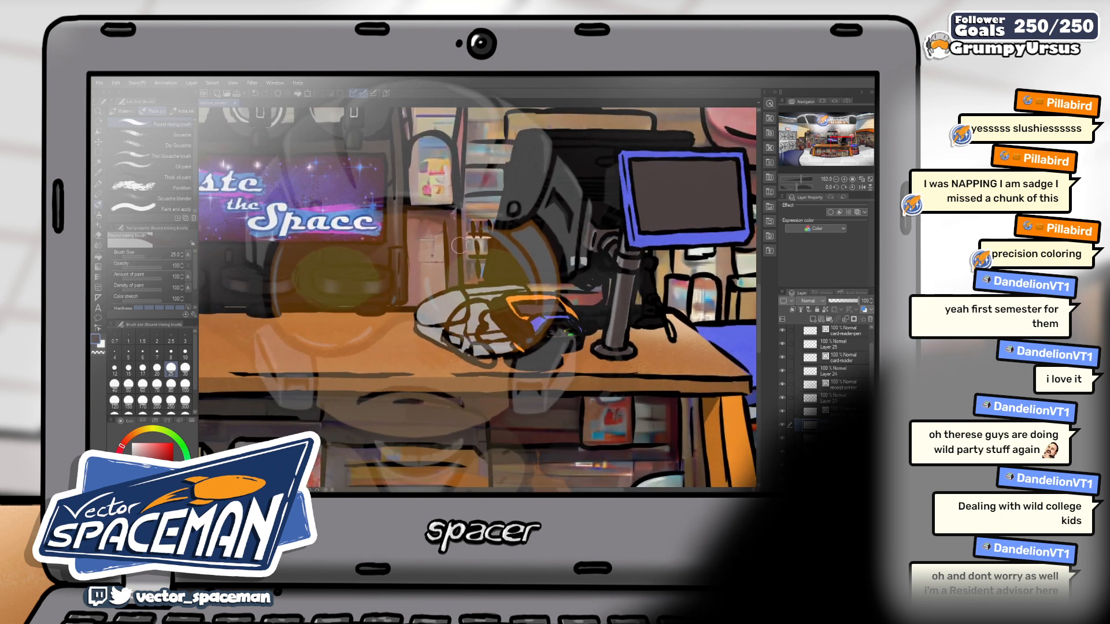
left_click(403, 184, "alt")
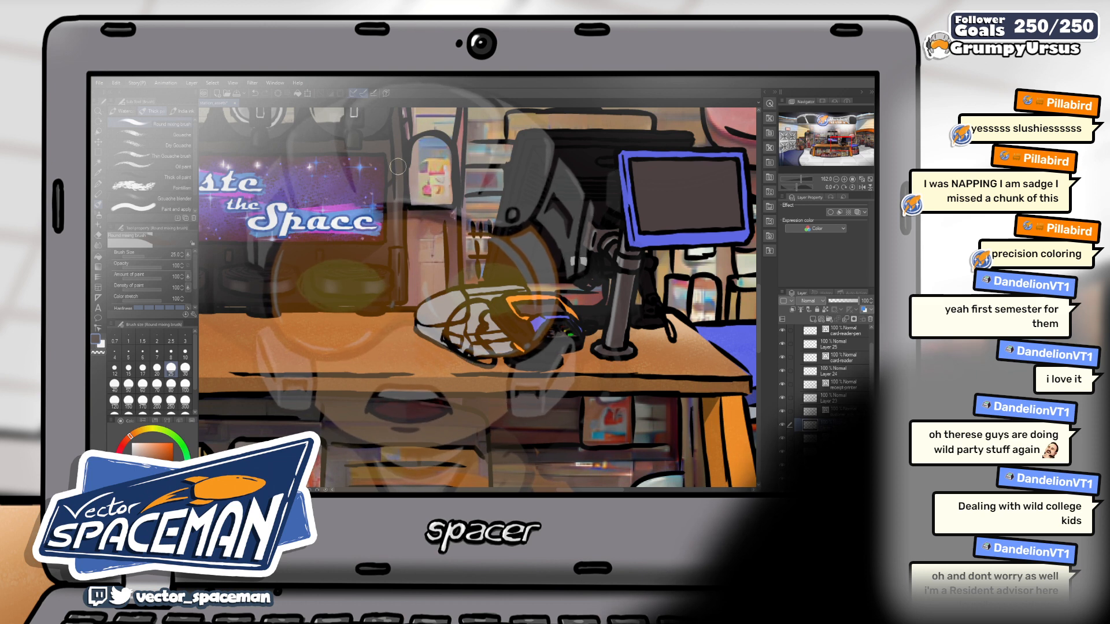
- Reduce the brush to size 8 and select the painted area of the dark device's colour layer behind the monitor stand
mouse_move(541, 228)
left_mouse_down()
mouse_move(509, 202)
mouse_move(526, 218)
left_mouse_up()
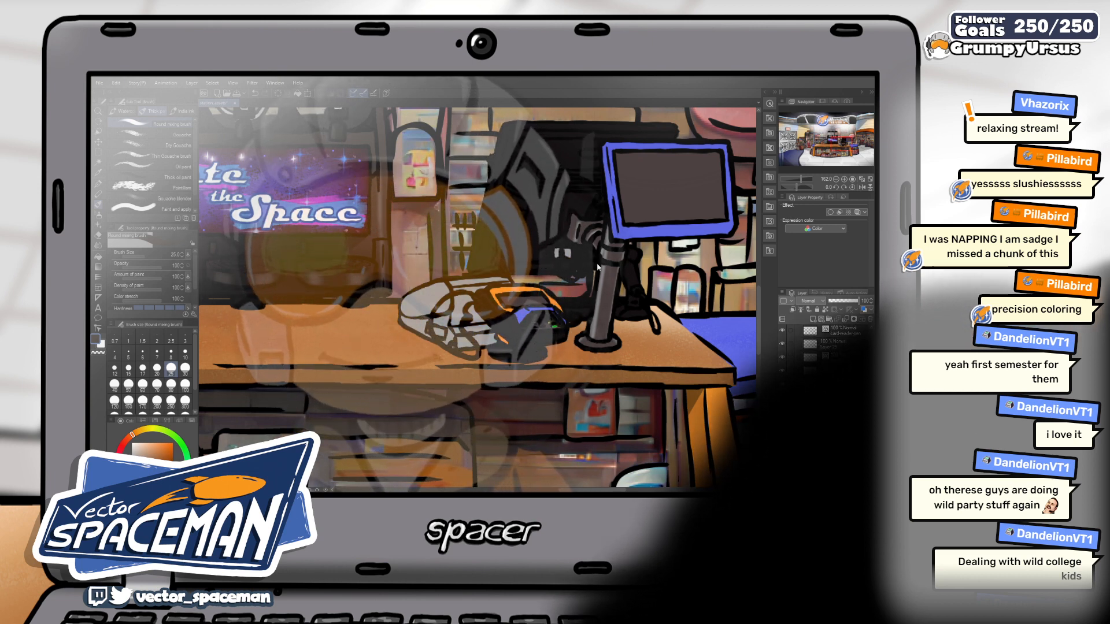
scroll(537, 277, "up", 1)
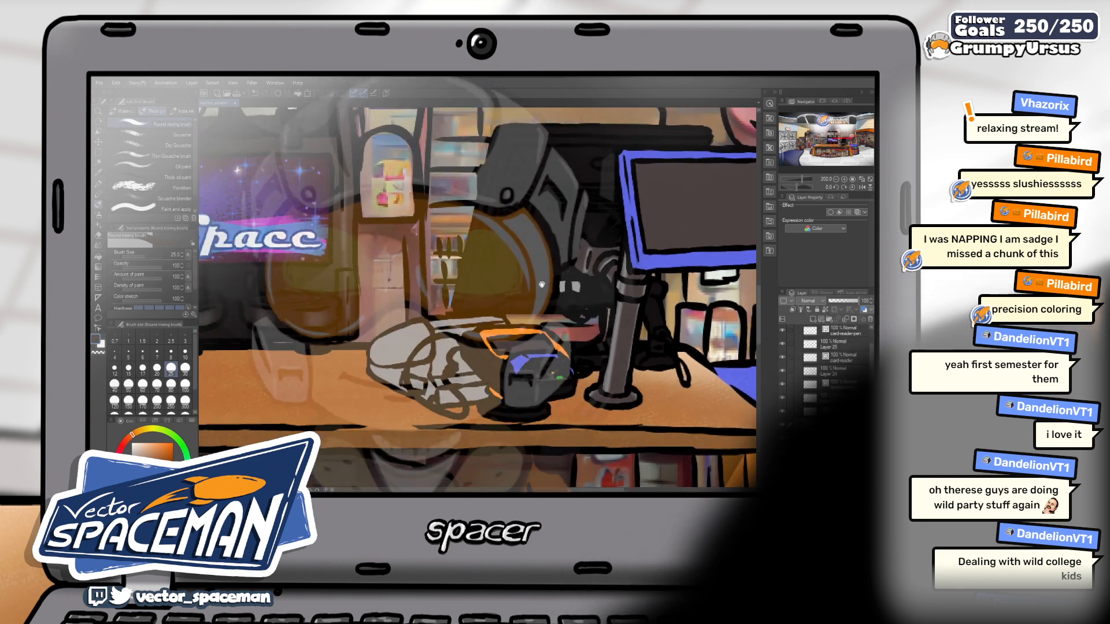
left_click_drag(538, 277, 534, 302)
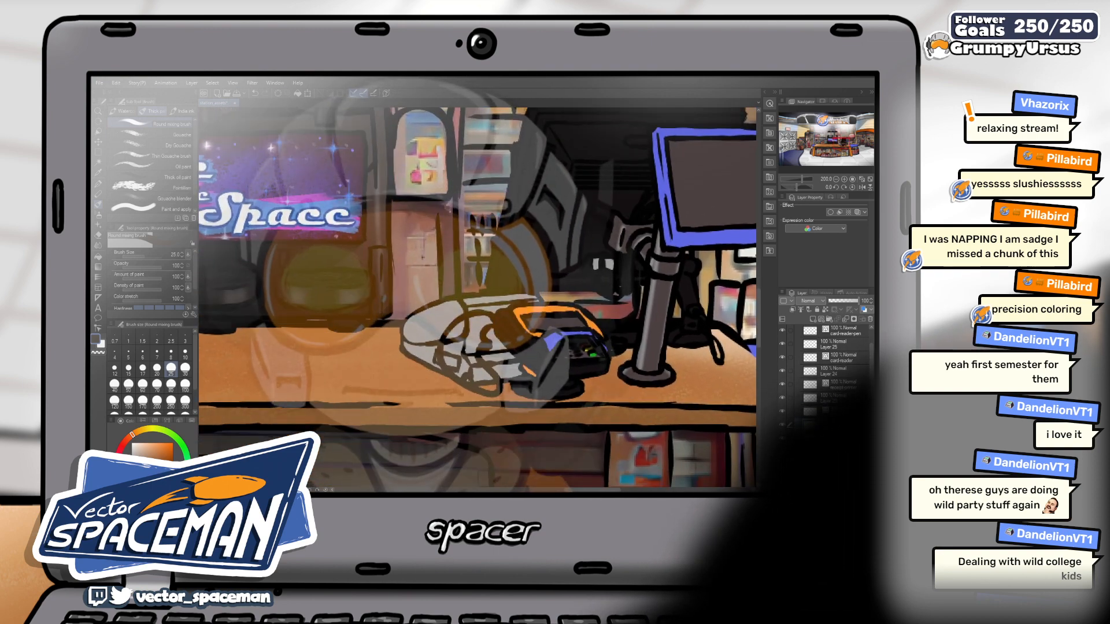
scroll(827, 370, "down", 3)
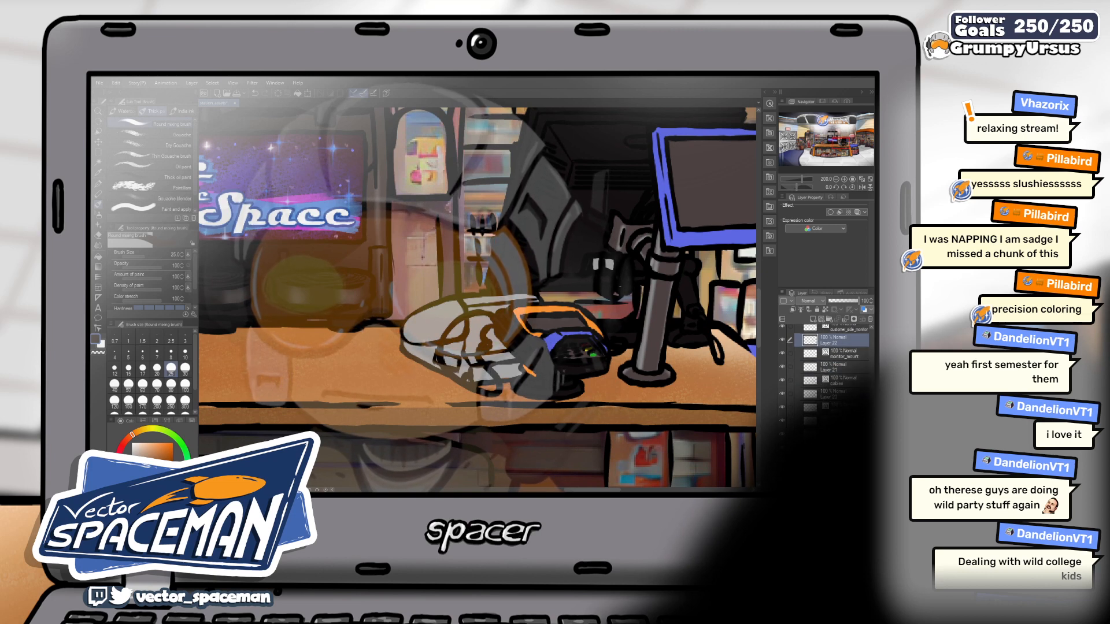
left_click_drag(703, 315, 504, 322)
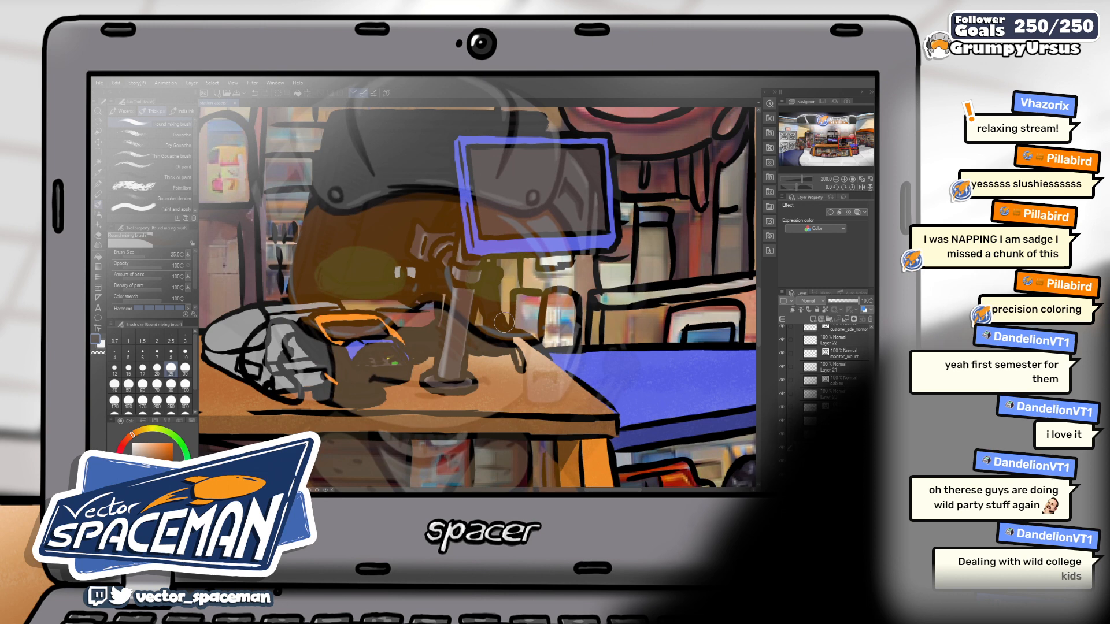
key("bracketleft")
key("bracketleft")
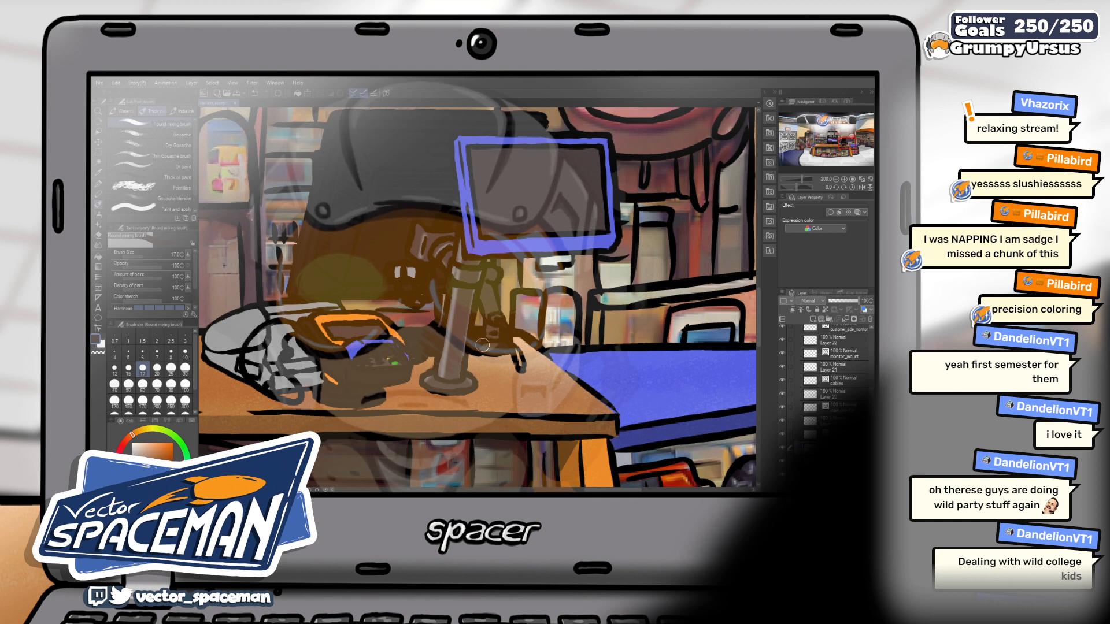
key("bracketleft")
key("bracketleft")
key("bracketleft")
key("bracketleft")
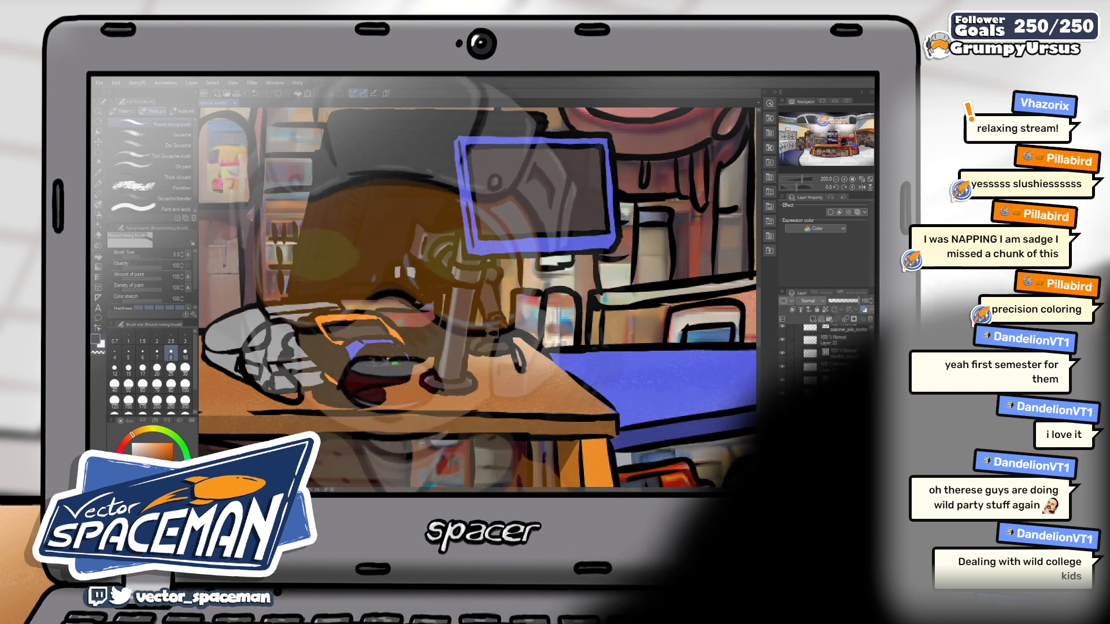
scroll(633, 342, "down", 4)
scroll(633, 342, "up", 5)
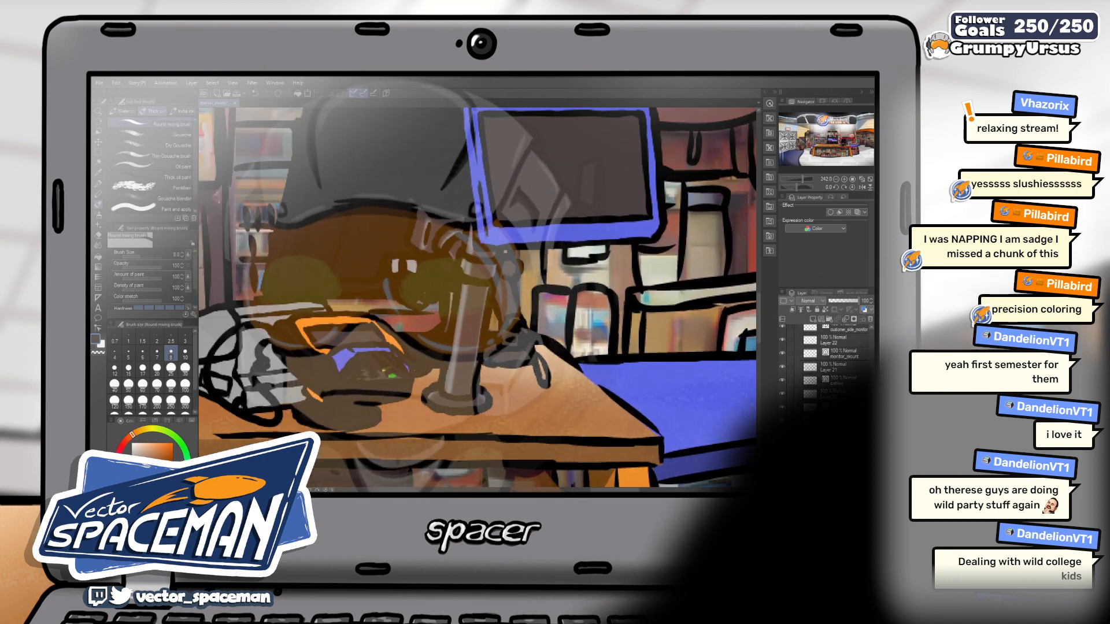
left_click(810, 448, "ctrl")
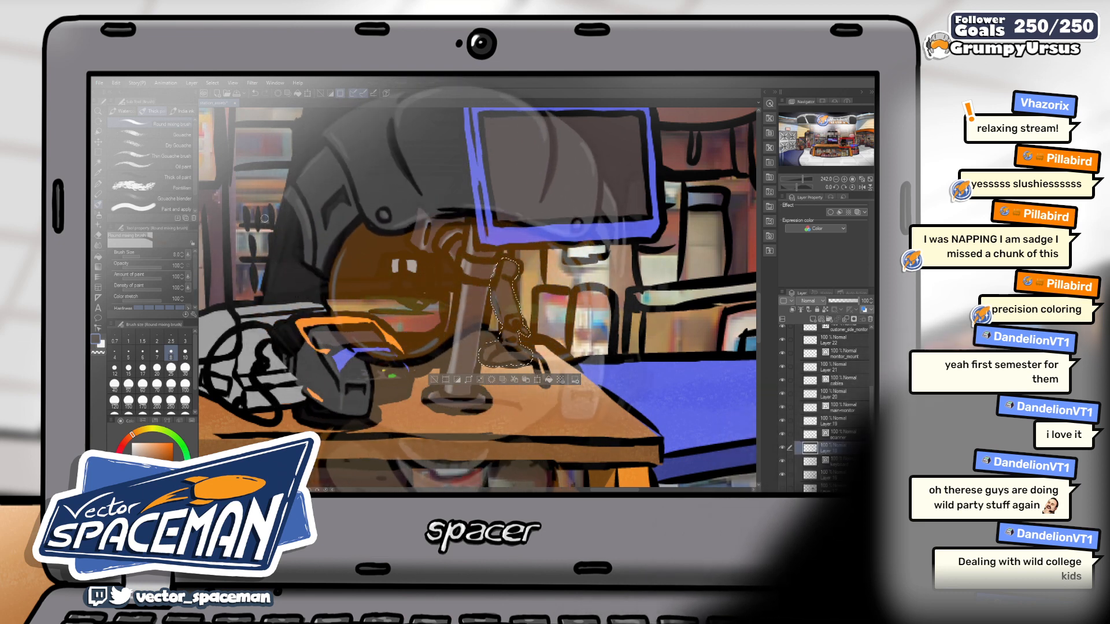
- Shade the selected dark device behind the monitor stand with the Foreground to transparent gradient, and clear the selection
key("g")
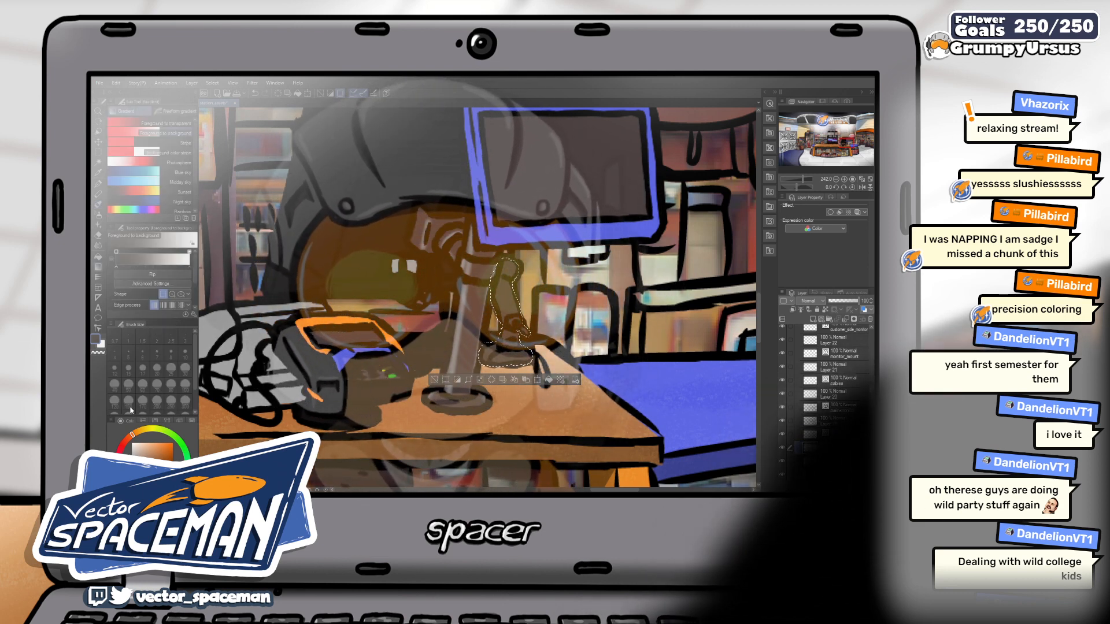
left_click_drag(560, 326, 533, 339)
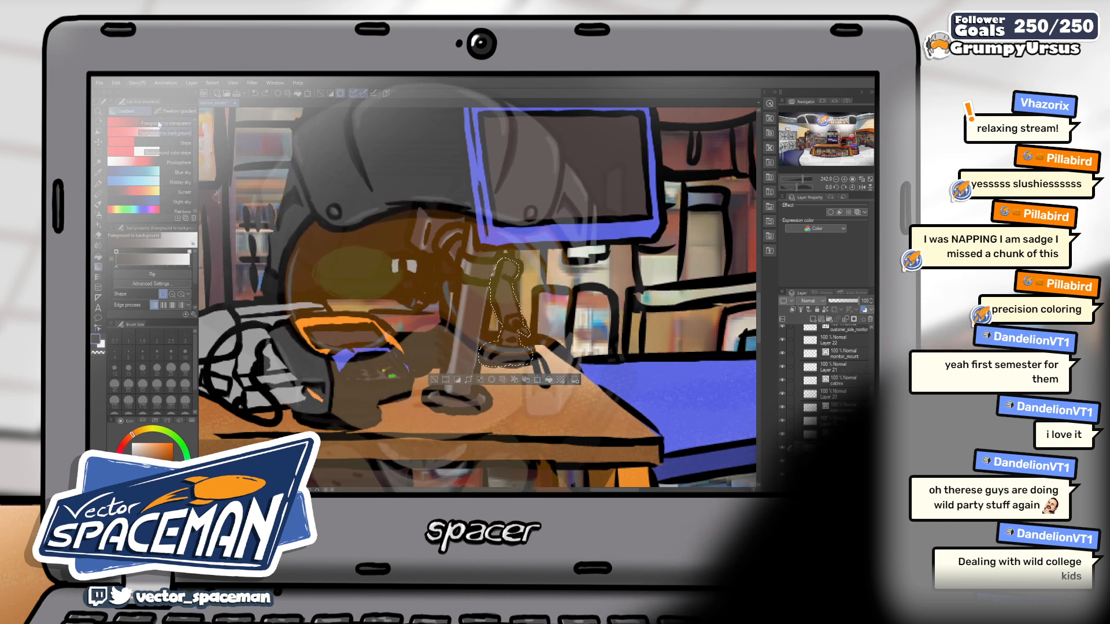
left_click(159, 124)
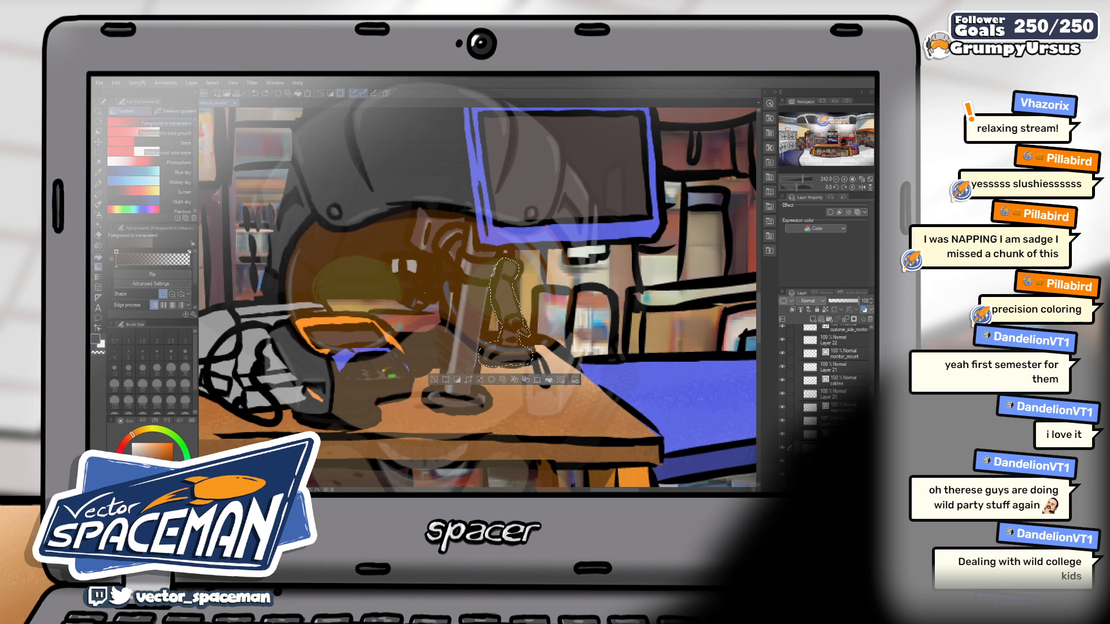
left_click_drag(503, 302, 476, 327)
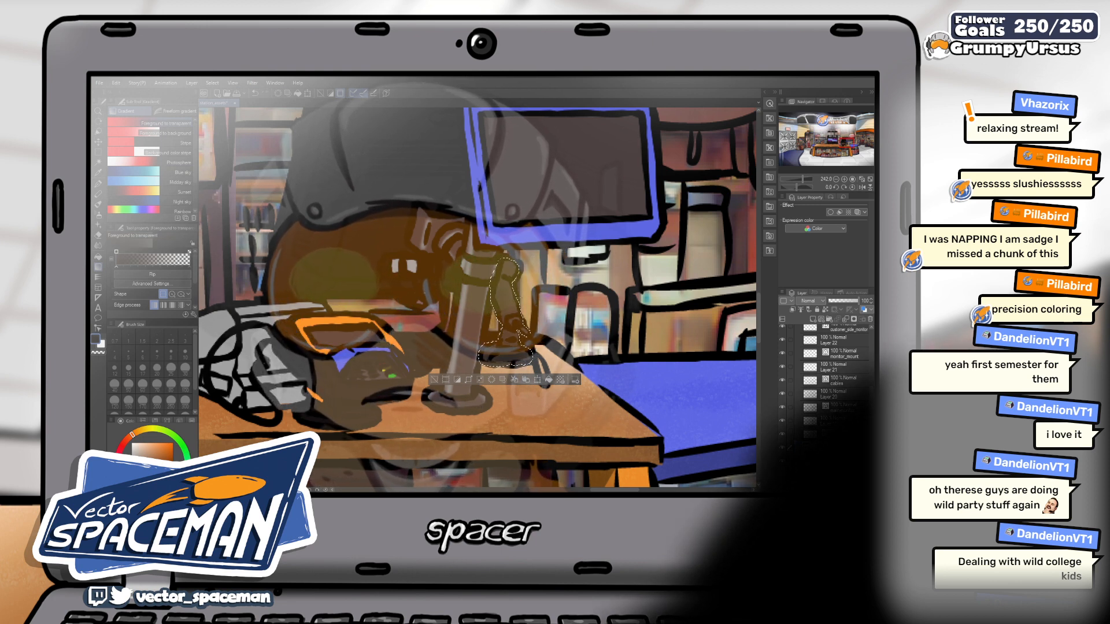
left_click(103, 151)
key("ctrl+d")
scroll(484, 294, "down", 5)
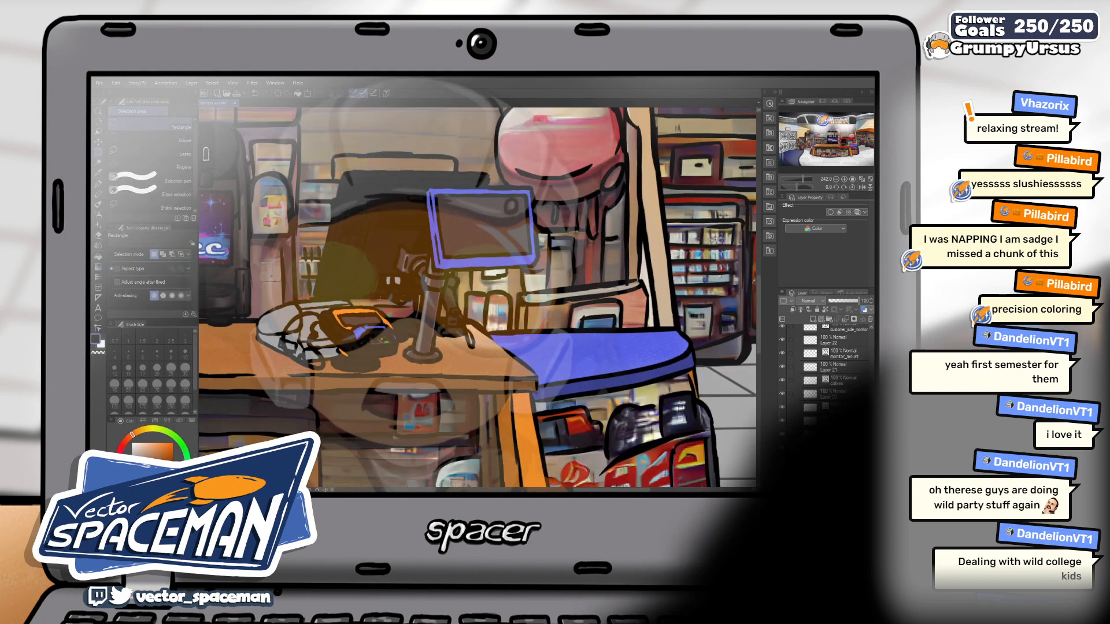
- Sample a tone from the card reader and select the painted area of its colour layer, Layer 24
scroll(581, 289, "up", 4)
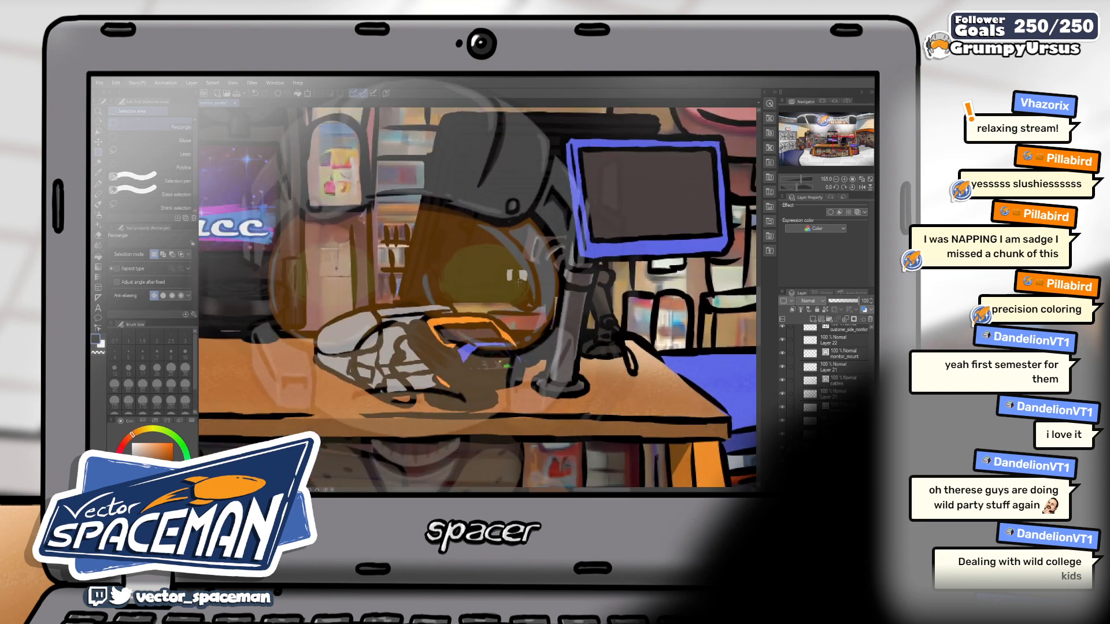
scroll(581, 289, "down", 3)
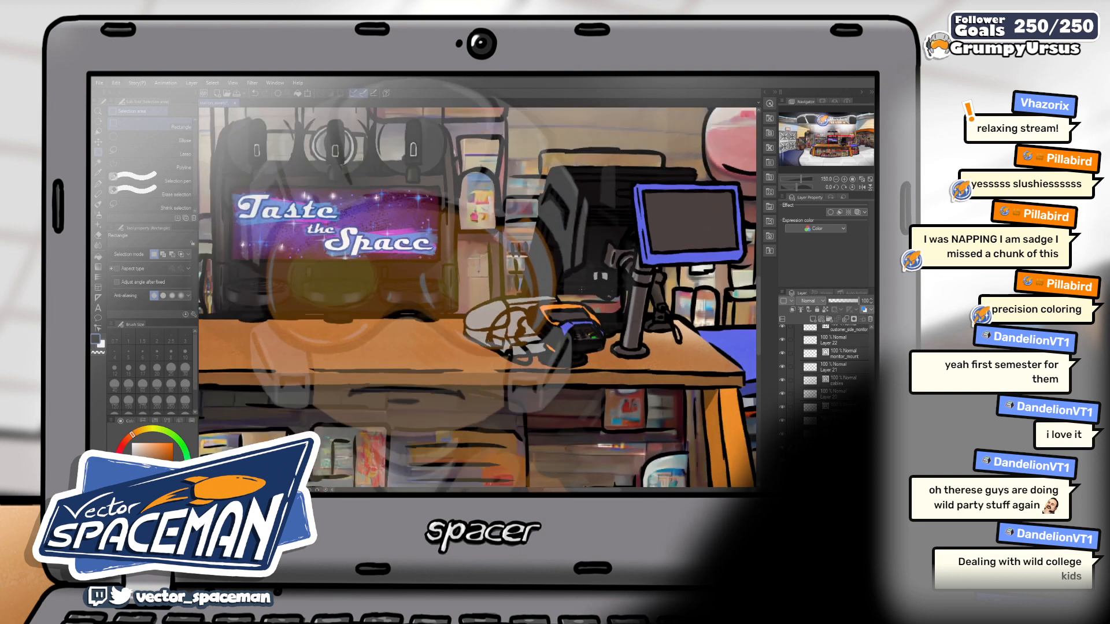
left_click_drag(581, 290, 551, 303)
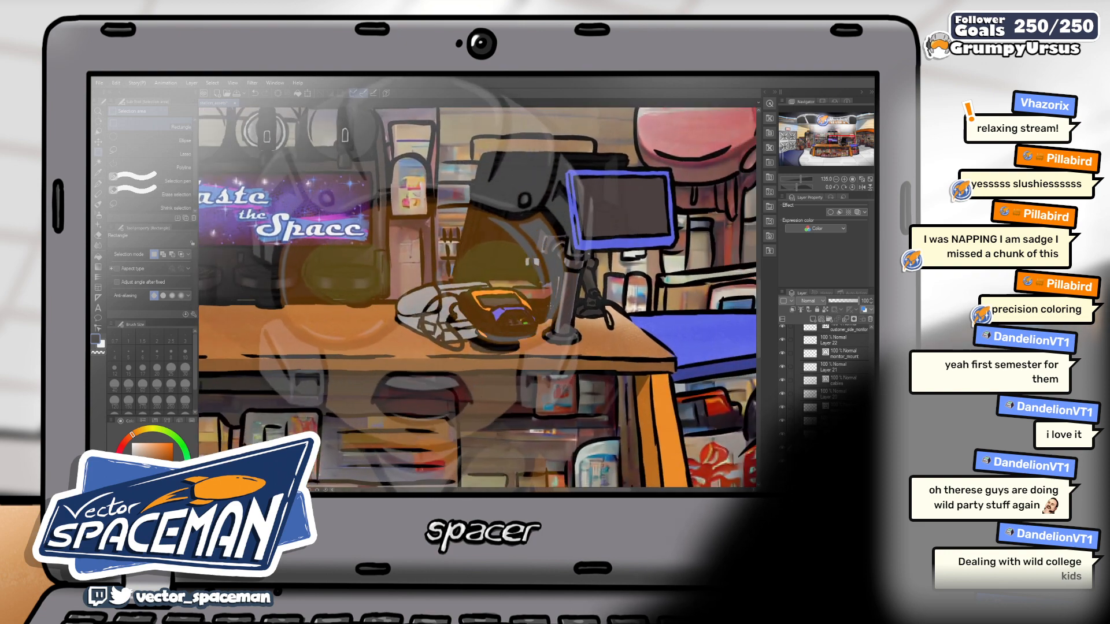
scroll(550, 303, "up", 2)
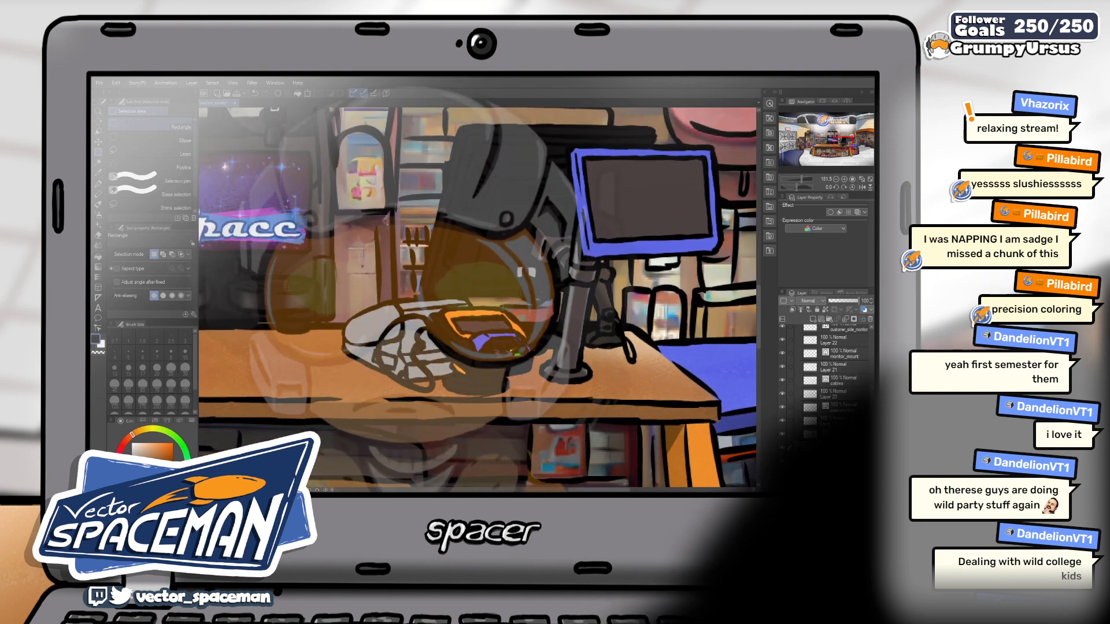
scroll(506, 264, "up", 2)
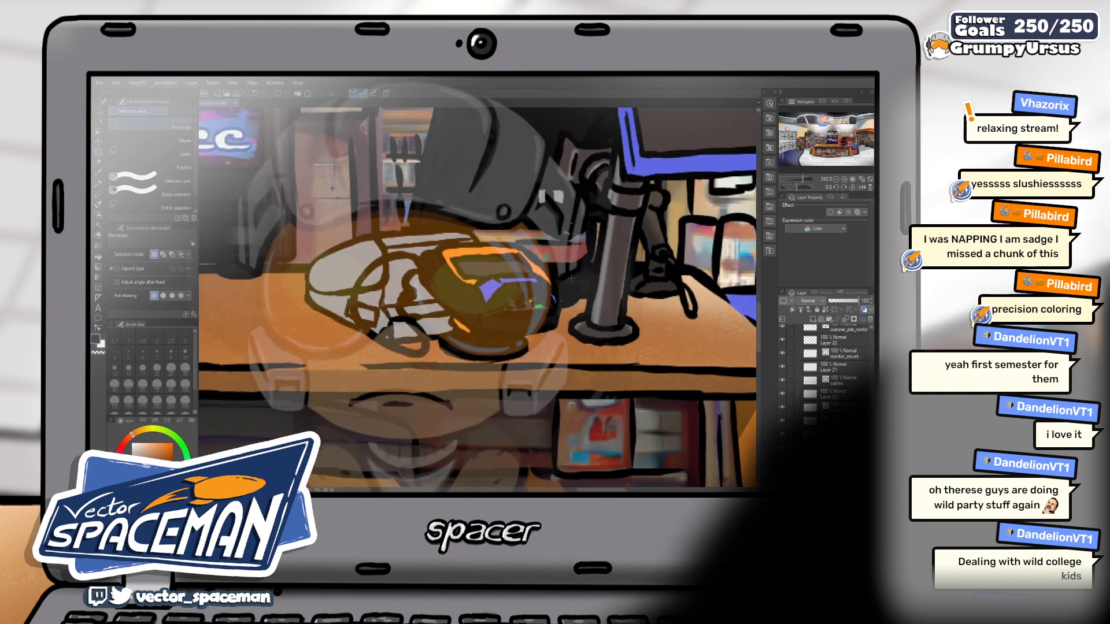
left_click_drag(464, 211, 506, 241)
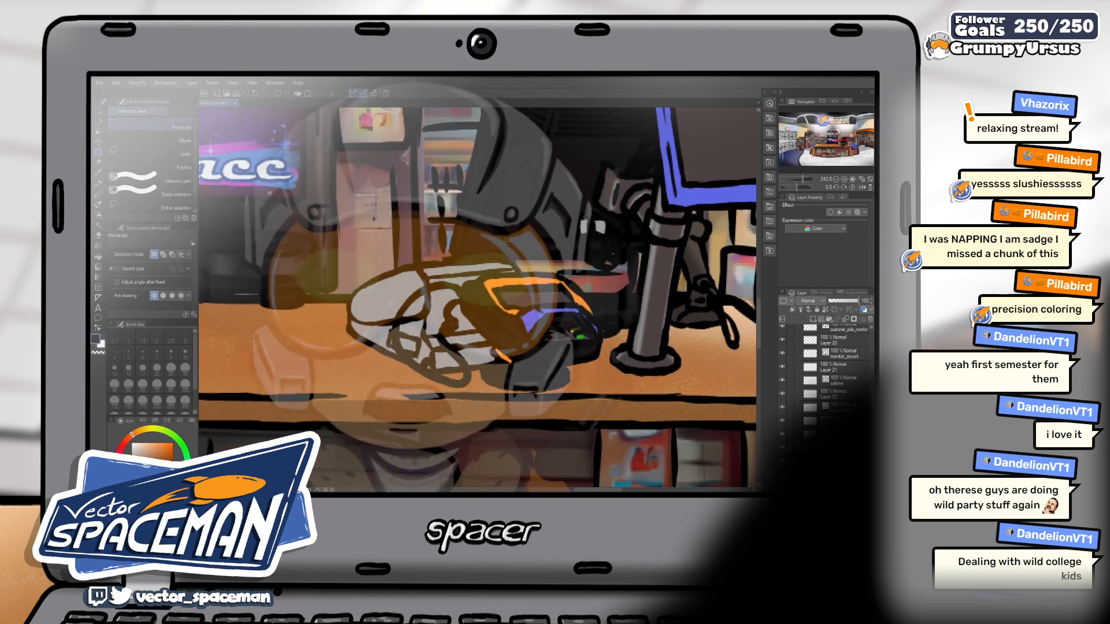
right_click(476, 308)
left_click_drag(618, 206, 595, 189)
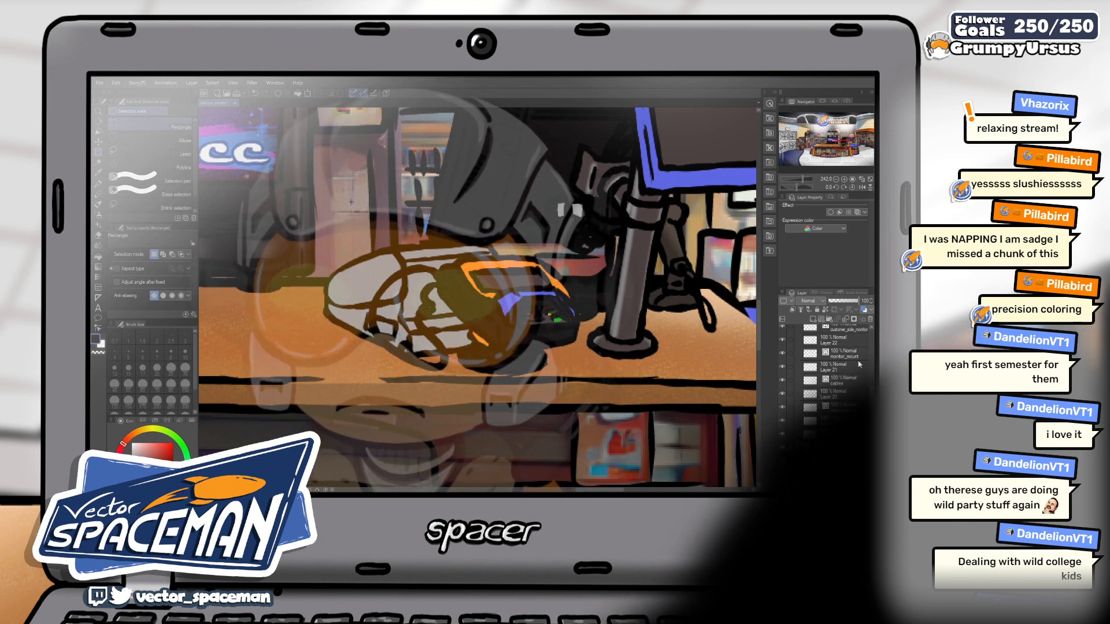
scroll(833, 370, "up", 5)
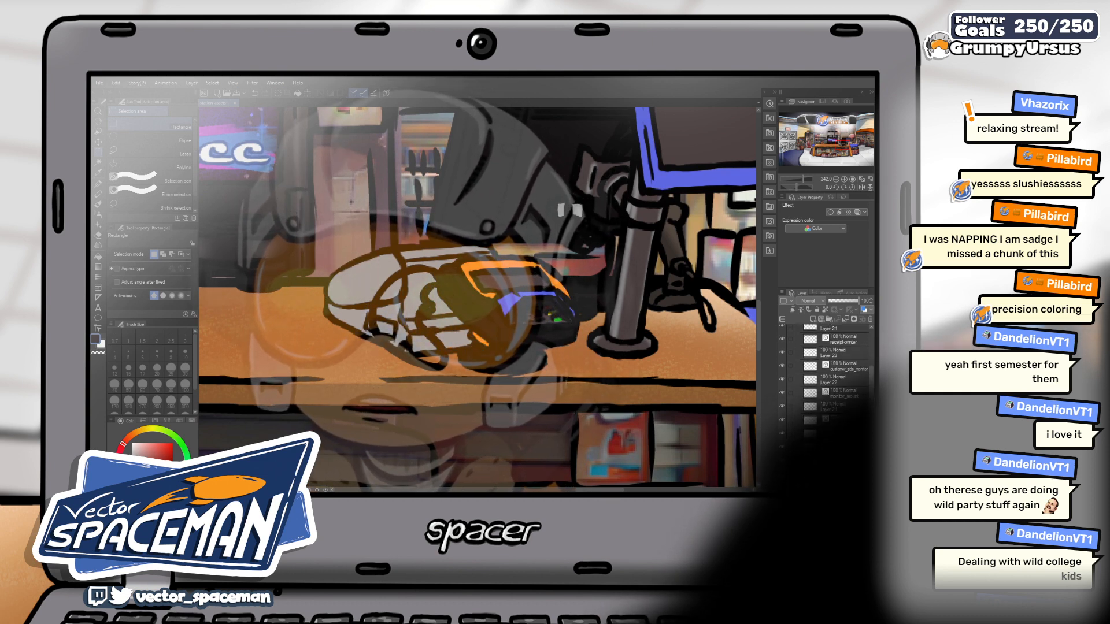
scroll(833, 370, "up", 2)
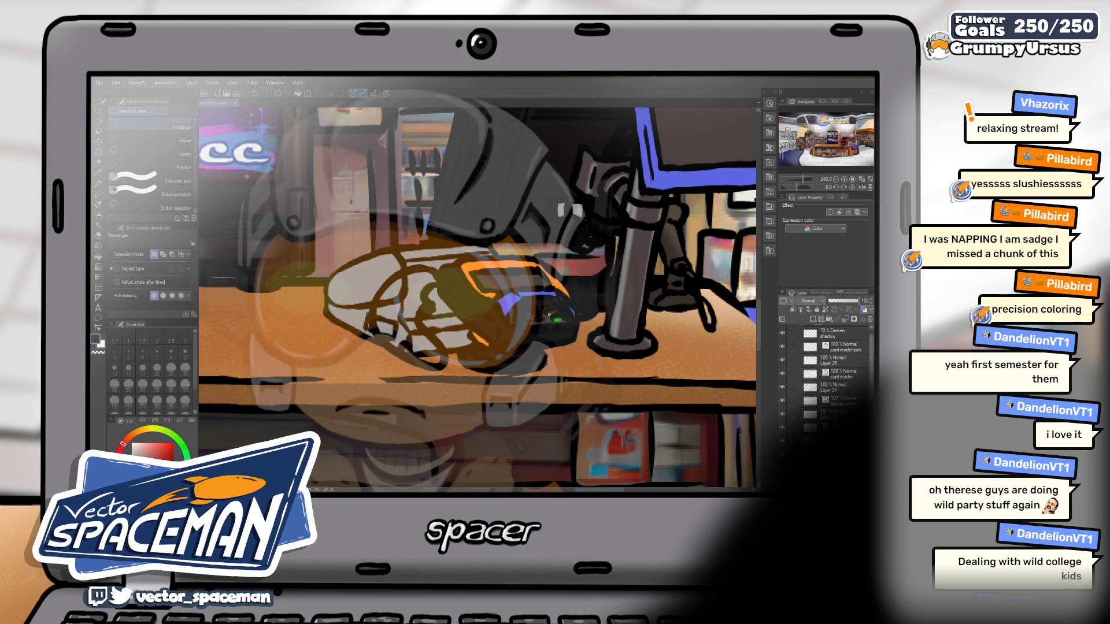
left_click(844, 386)
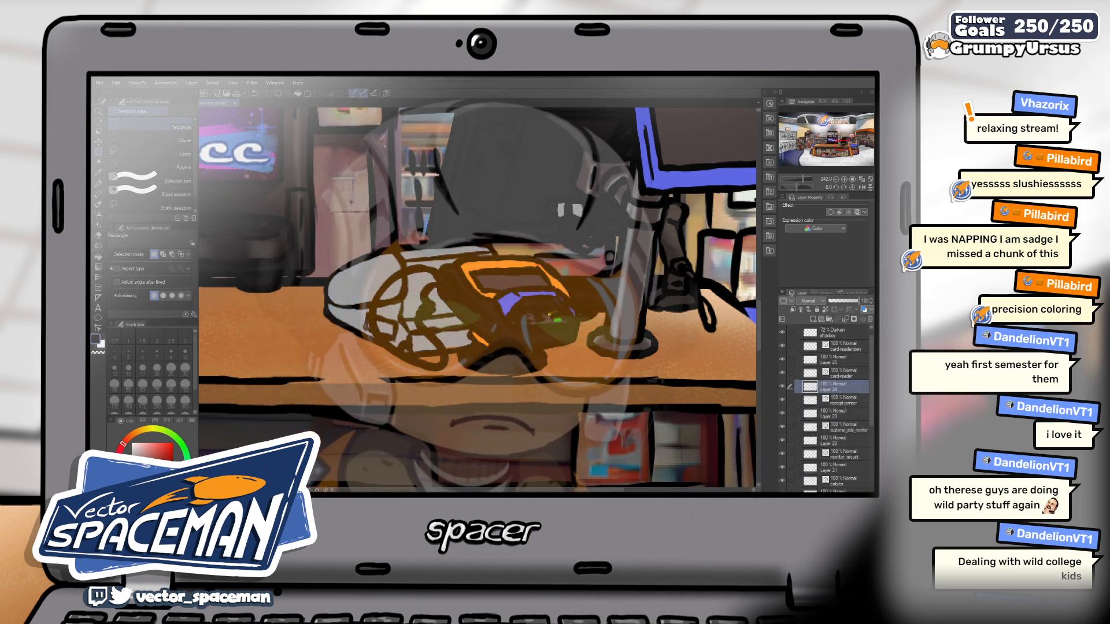
key("b")
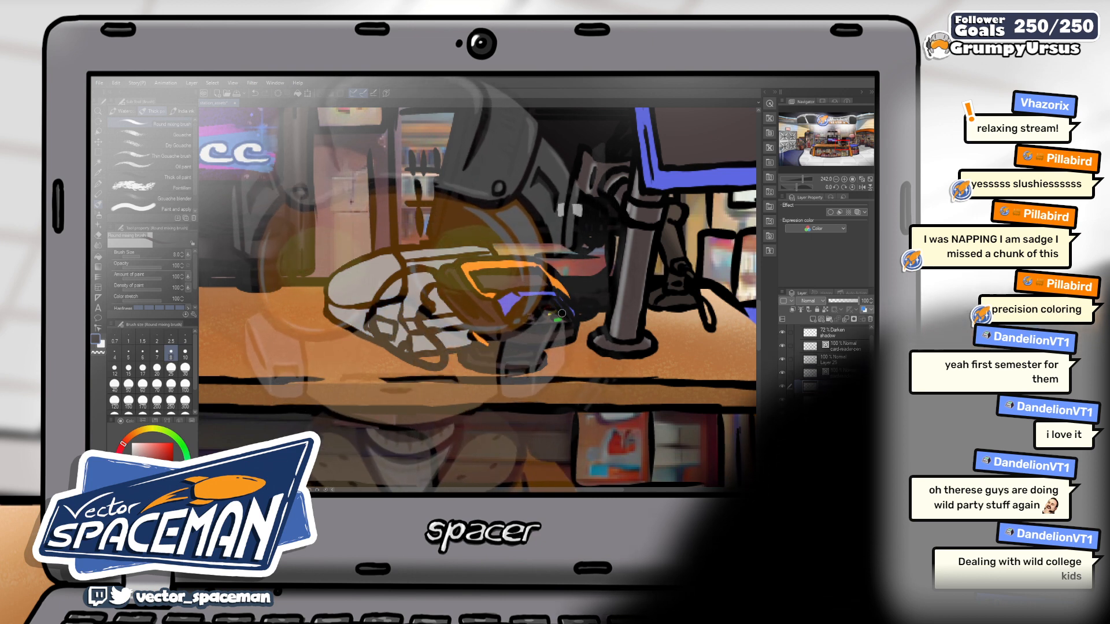
left_click(810, 400, "ctrl")
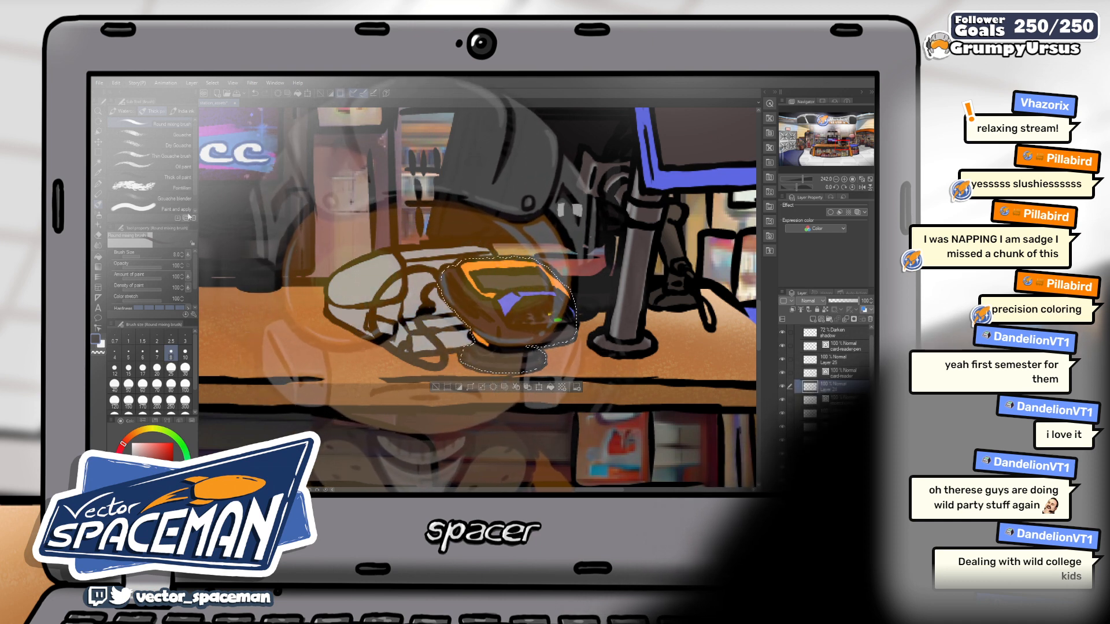
- Shade the card reader upward from its base with the gradient, undoing the first diagonal application
key("g")
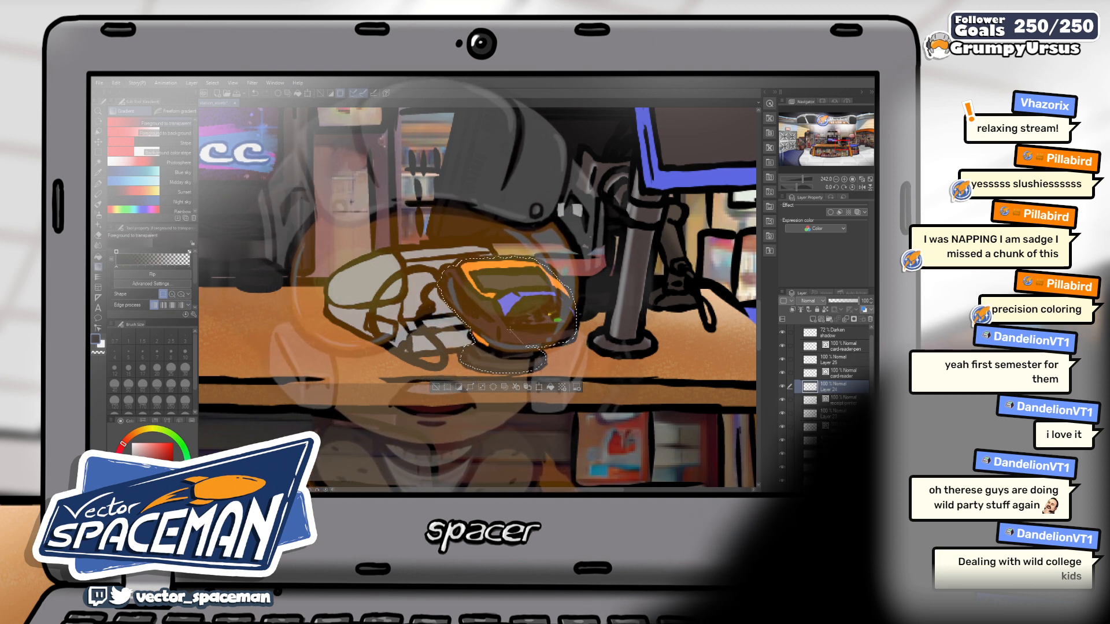
left_click_drag(559, 357, 509, 329)
key("ctrl+z")
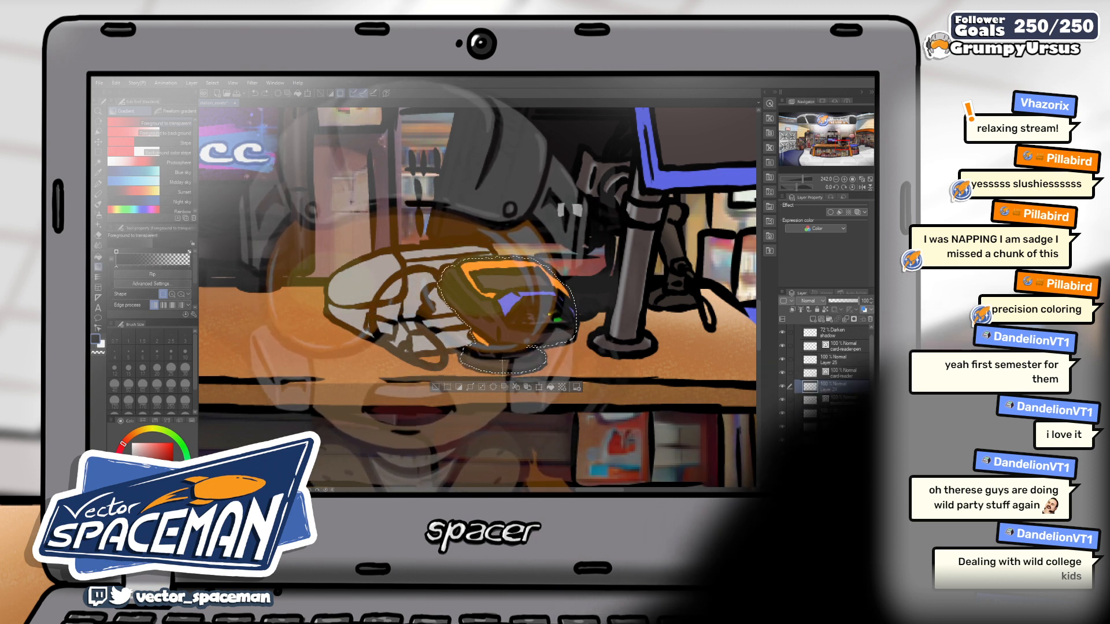
left_click_drag(496, 373, 497, 347)
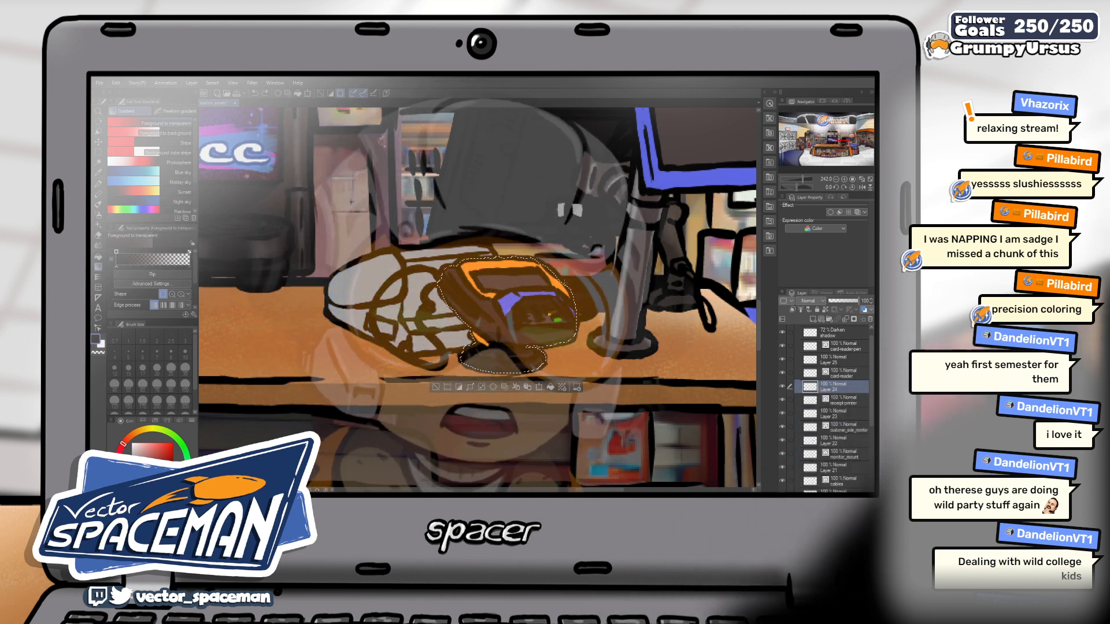
- Cut the card reader's upper face out of the selection with the Lasso, and shade the remaining side and base with the gradient
key("m")
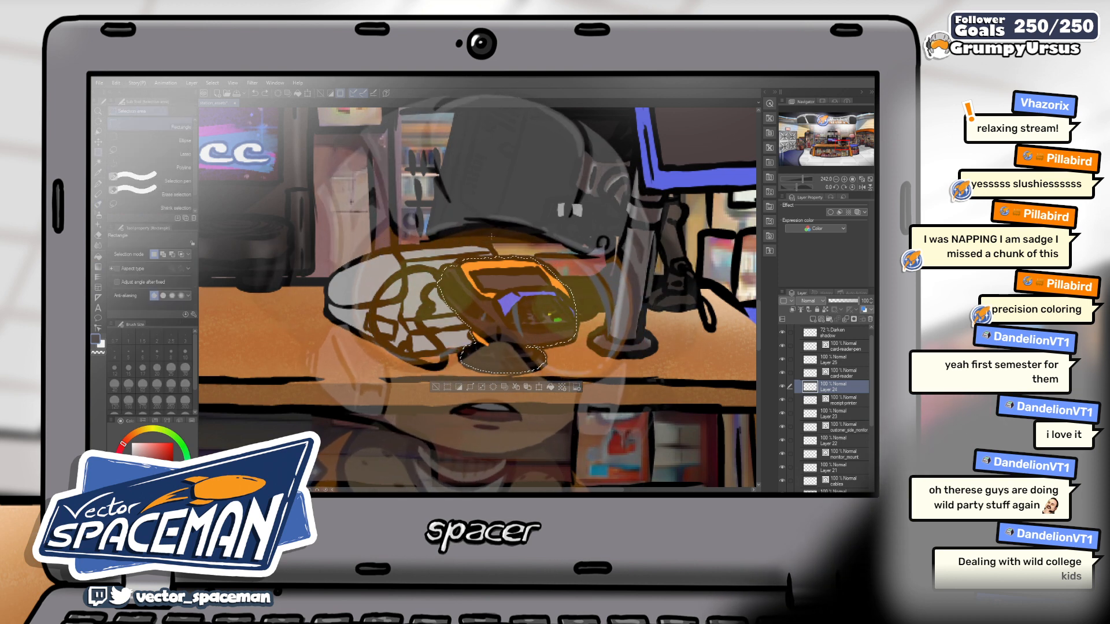
key("m")
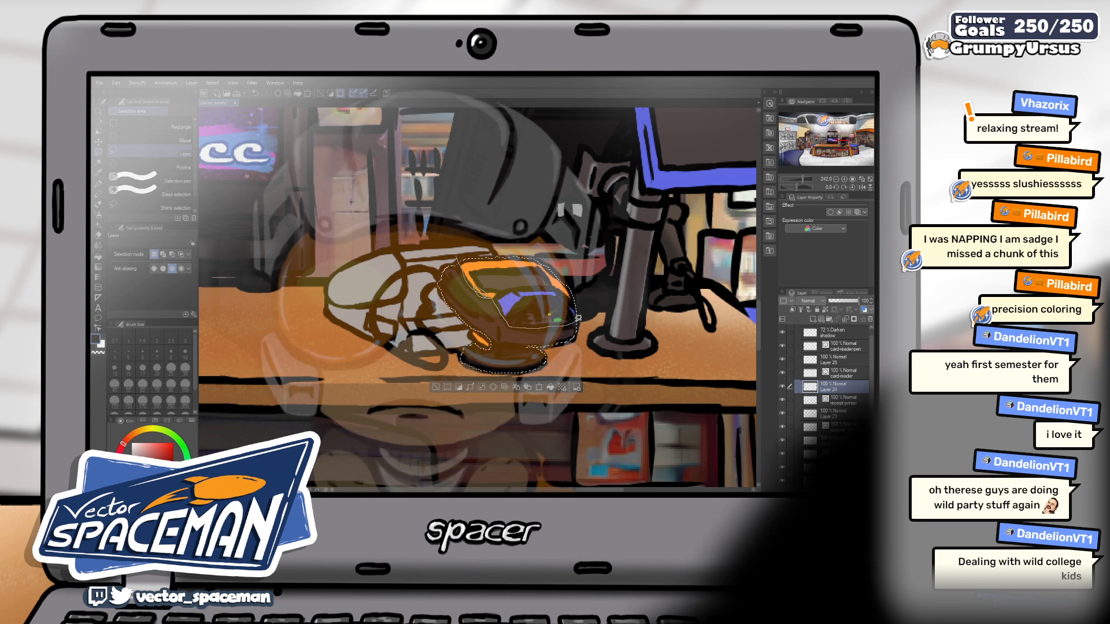
mouse_move(571, 256)
left_mouse_down()
mouse_move(529, 233)
mouse_move(471, 245)
left_mouse_up()
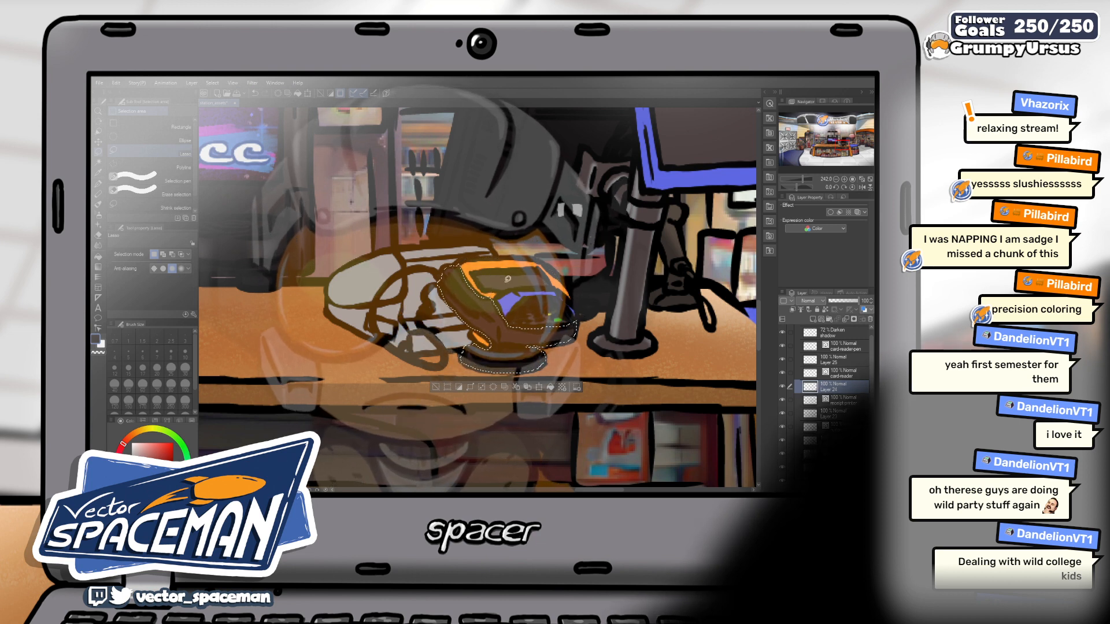
left_click_drag(485, 294, 496, 296)
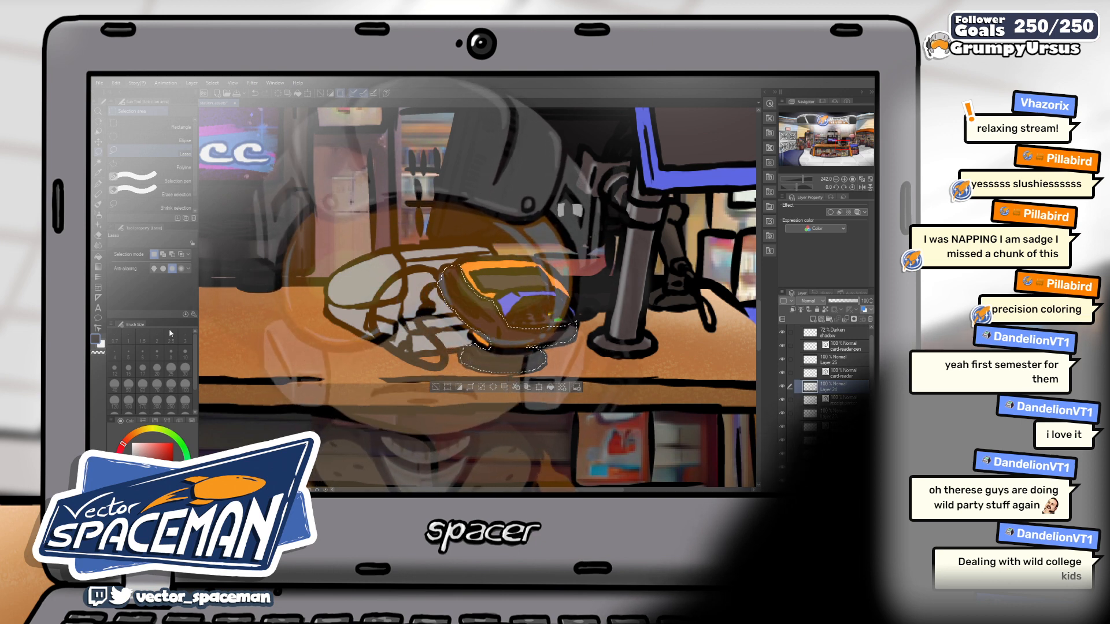
key("g")
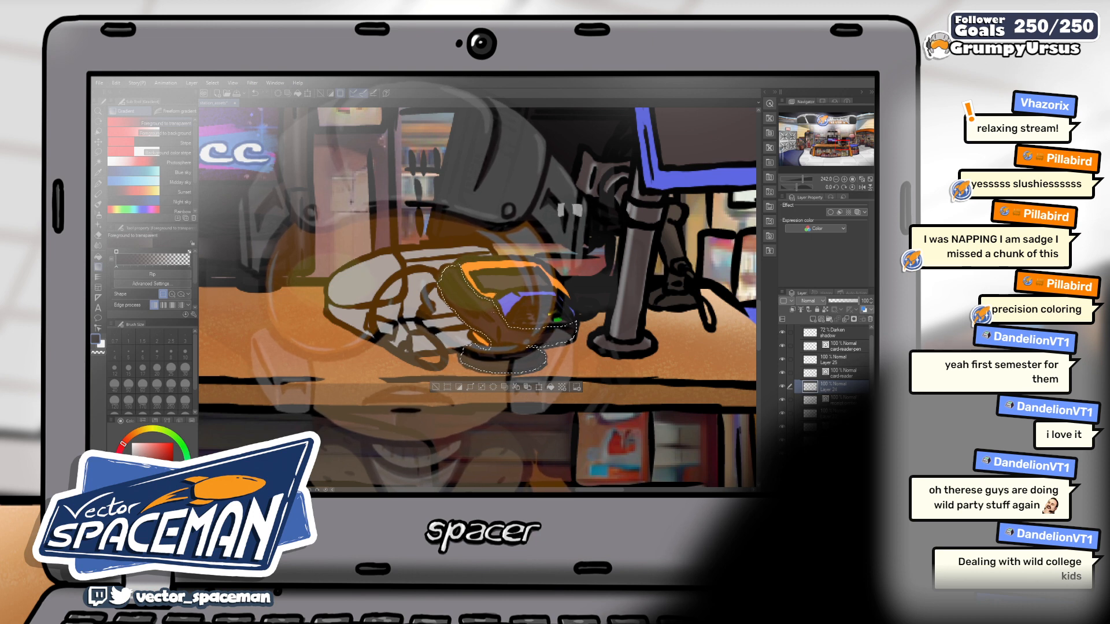
left_click(98, 151)
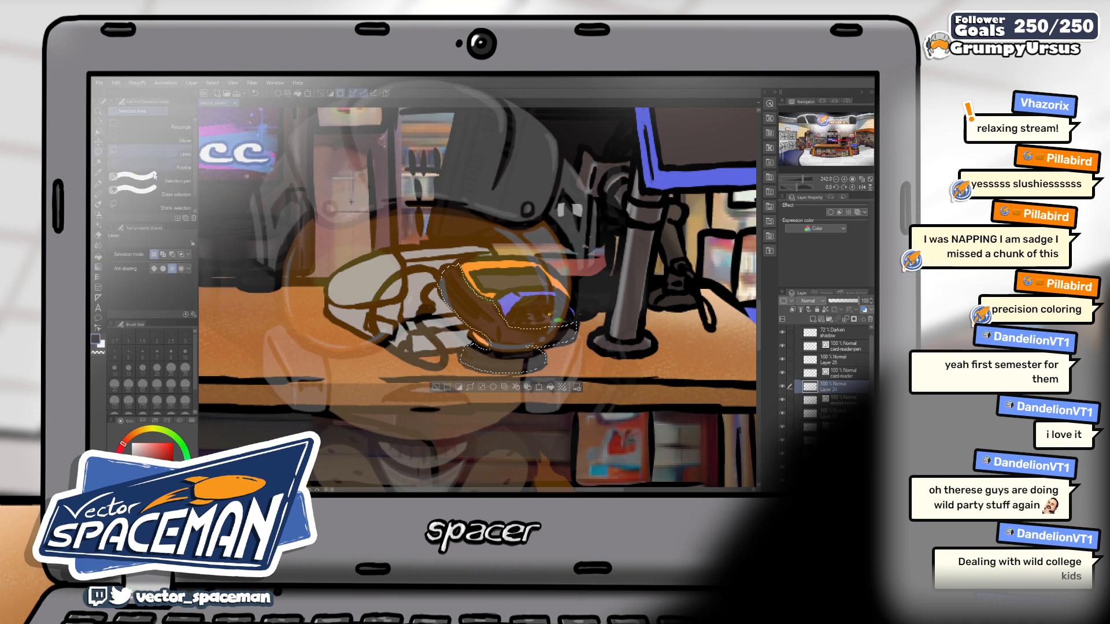
- Check the shaded card reader against the rest of the counter and the surrounding store
scroll(400, 229, "down", 2)
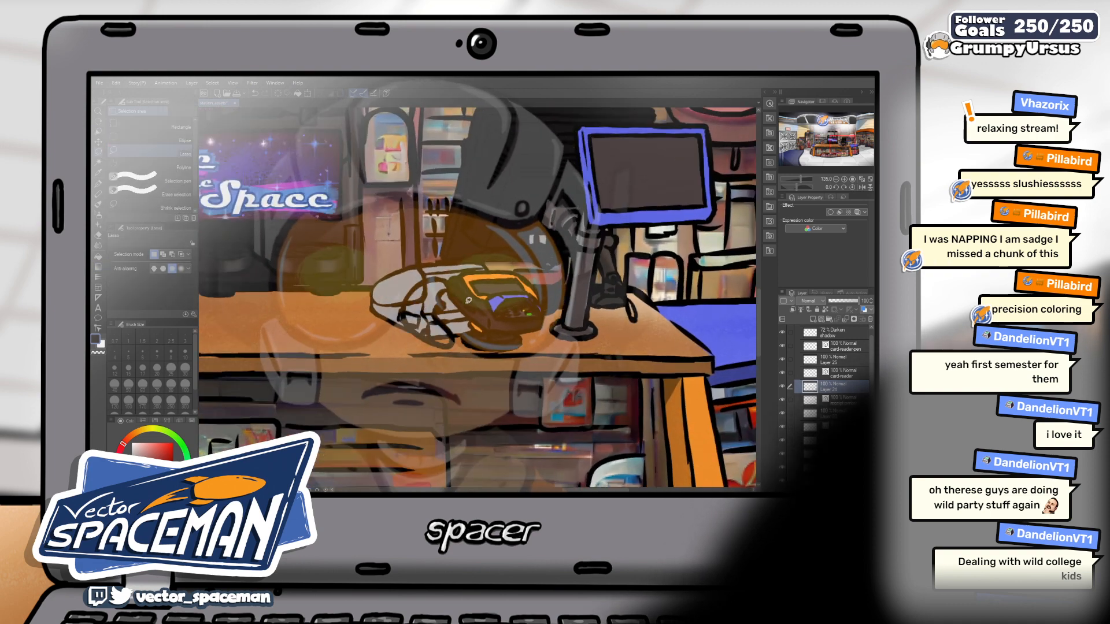
scroll(468, 301, "down", 5)
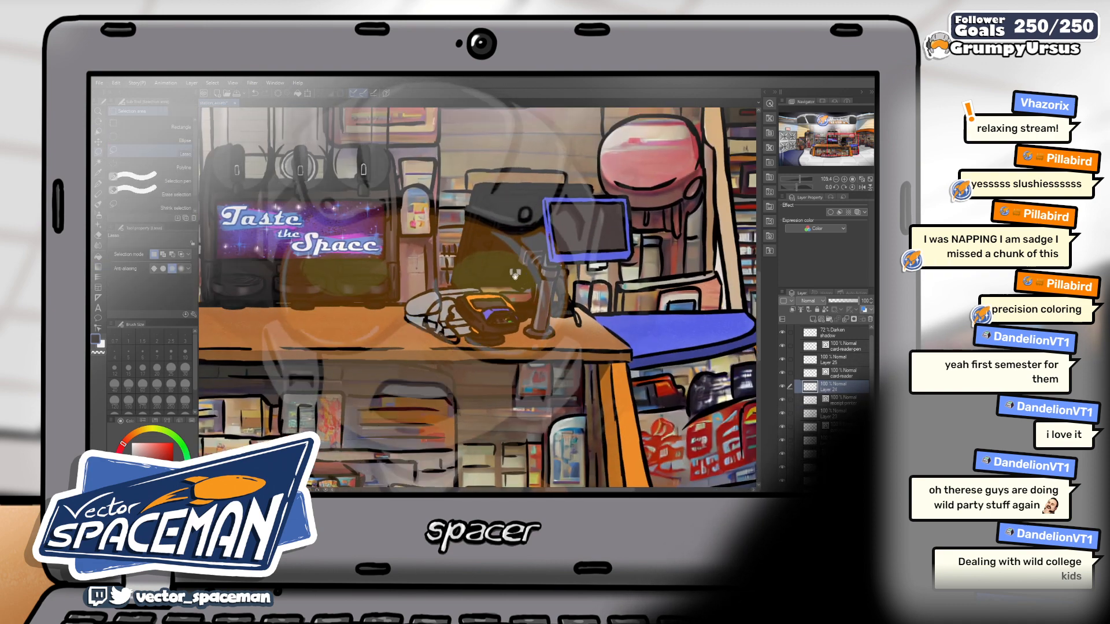
scroll(508, 306, "down", 1)
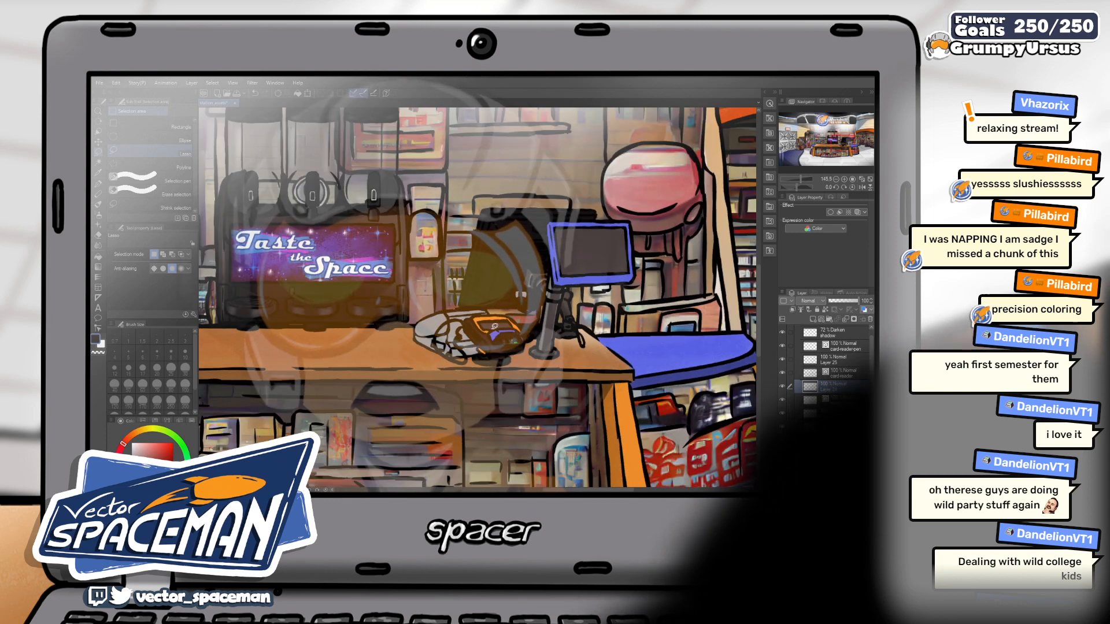
scroll(495, 326, "up", 2)
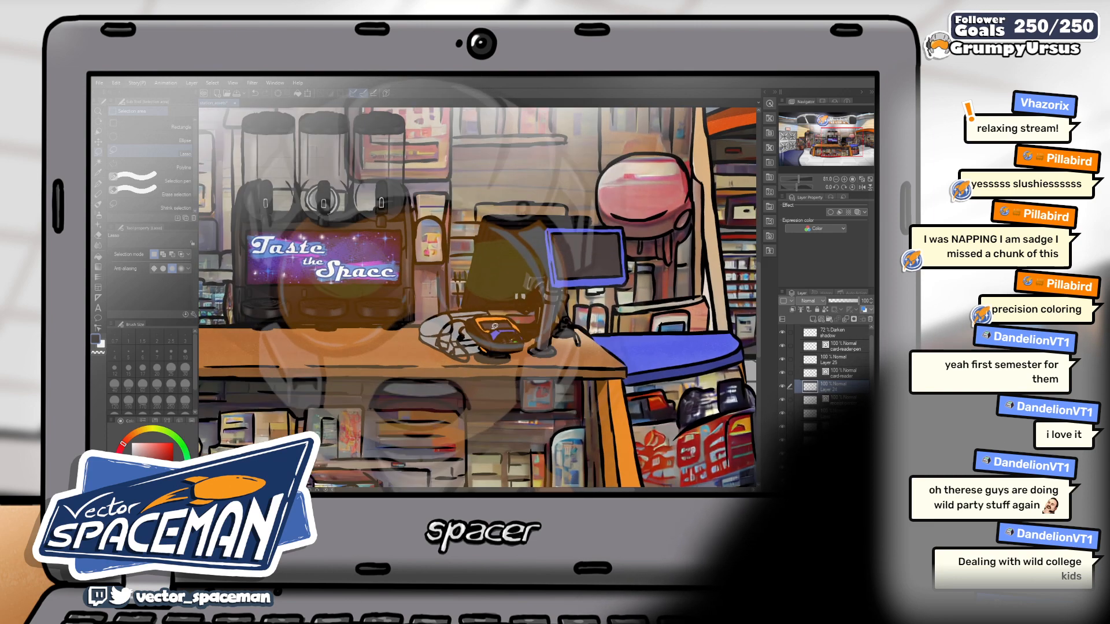
scroll(498, 321, "up", 1)
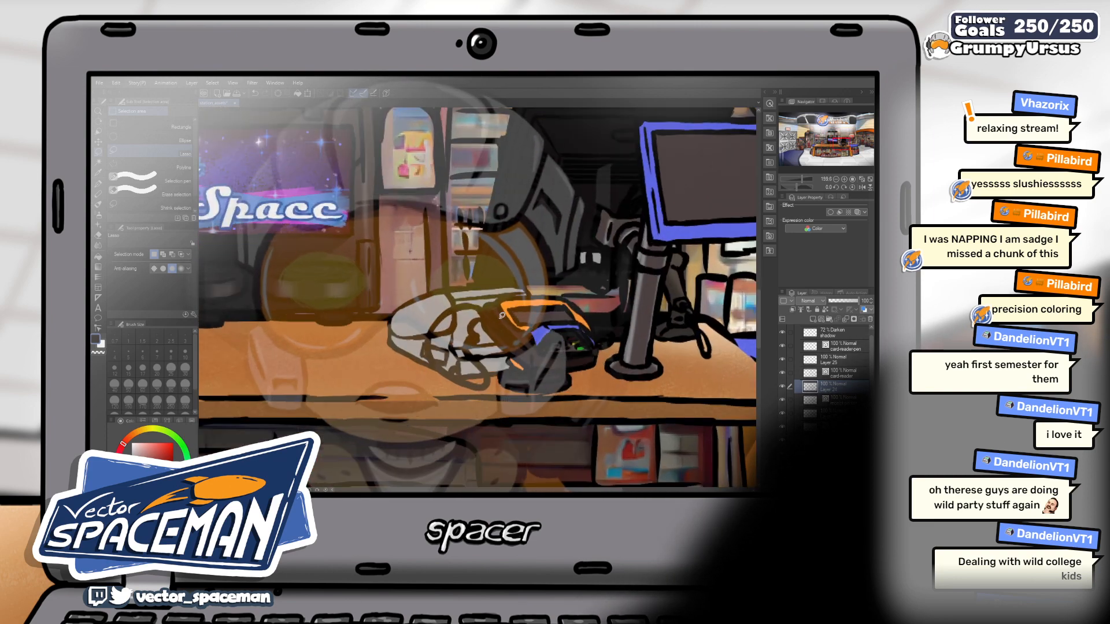
scroll(503, 317, "down", 3)
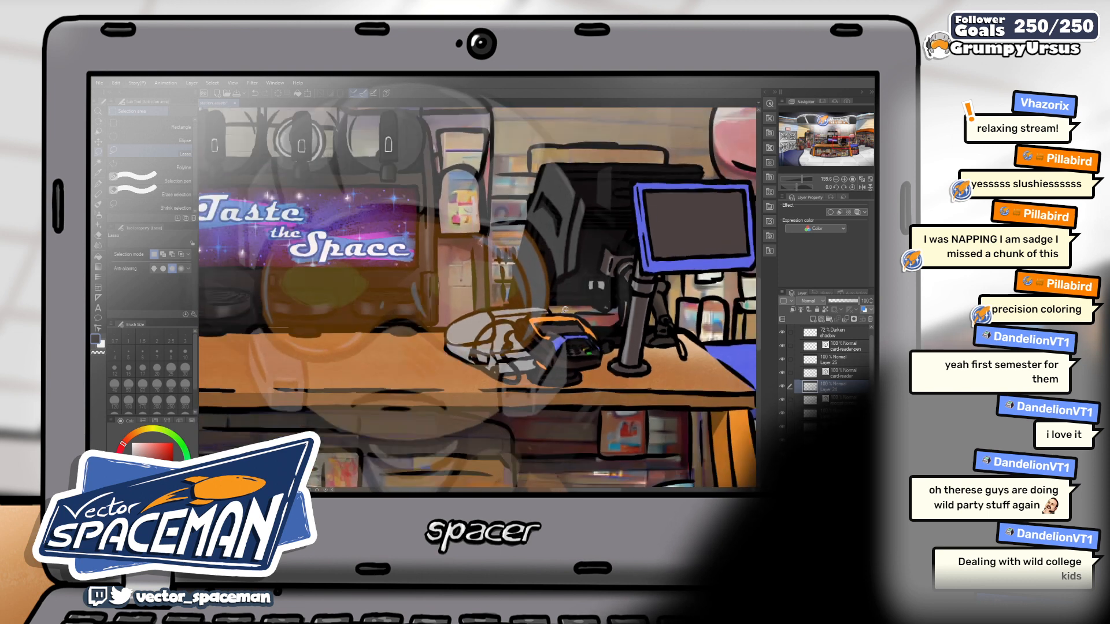
scroll(523, 327, "up", 1)
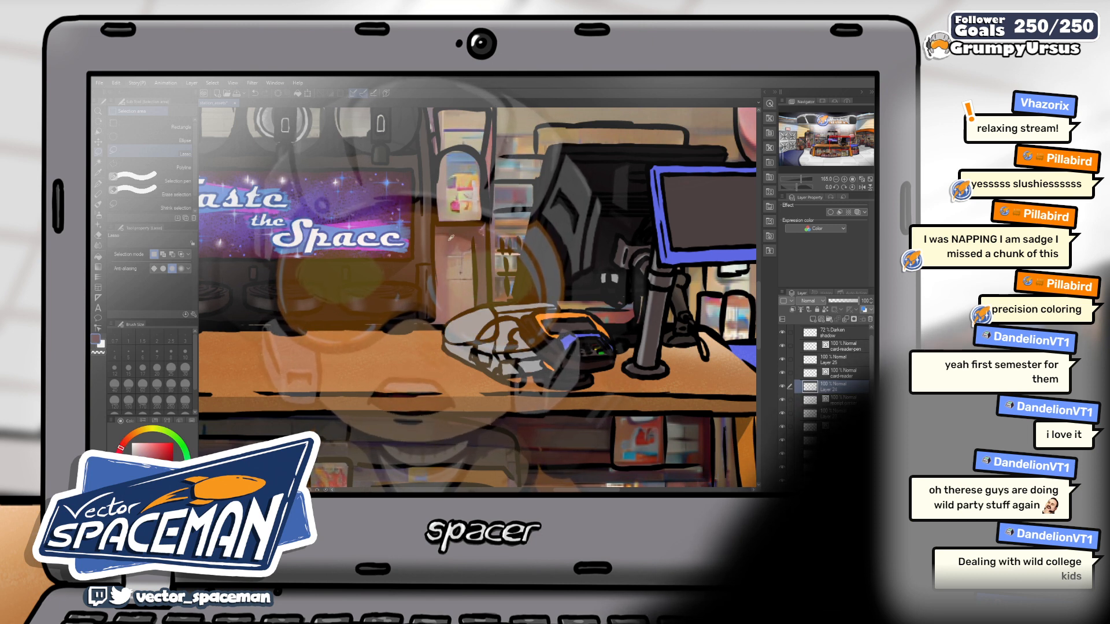
- Sample a dark tone and block in the receipt printer's body on Layer 23 with the brush, enlarging it to 25
left_click(423, 230, "alt")
mouse_move(578, 265)
left_mouse_down()
mouse_move(536, 233)
mouse_move(518, 253)
mouse_move(574, 274)
mouse_move(558, 267)
left_mouse_up()
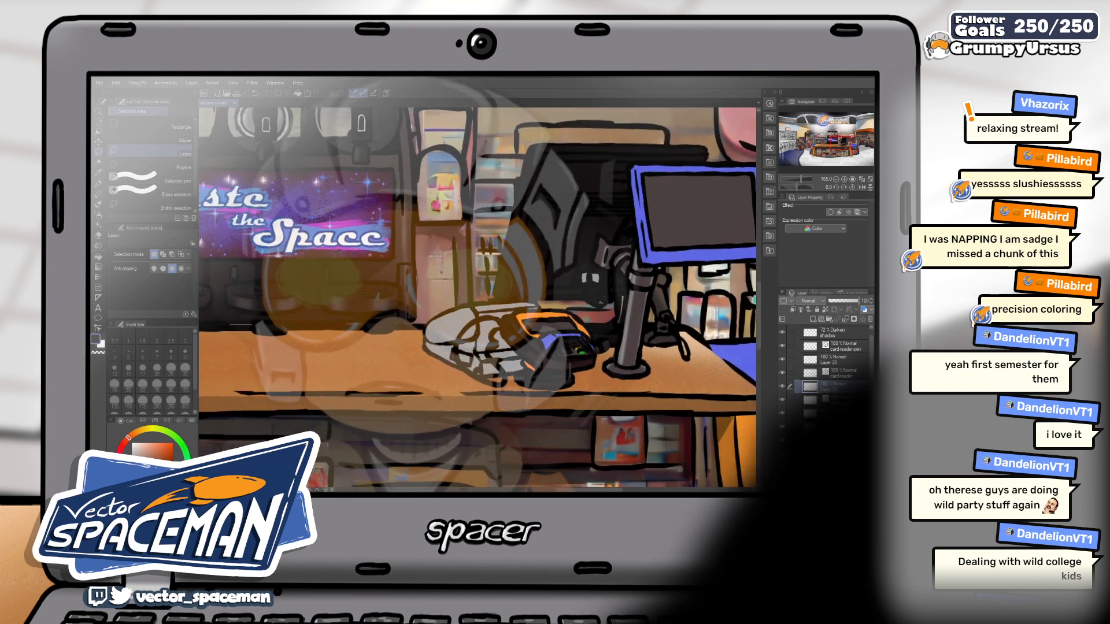
key("b")
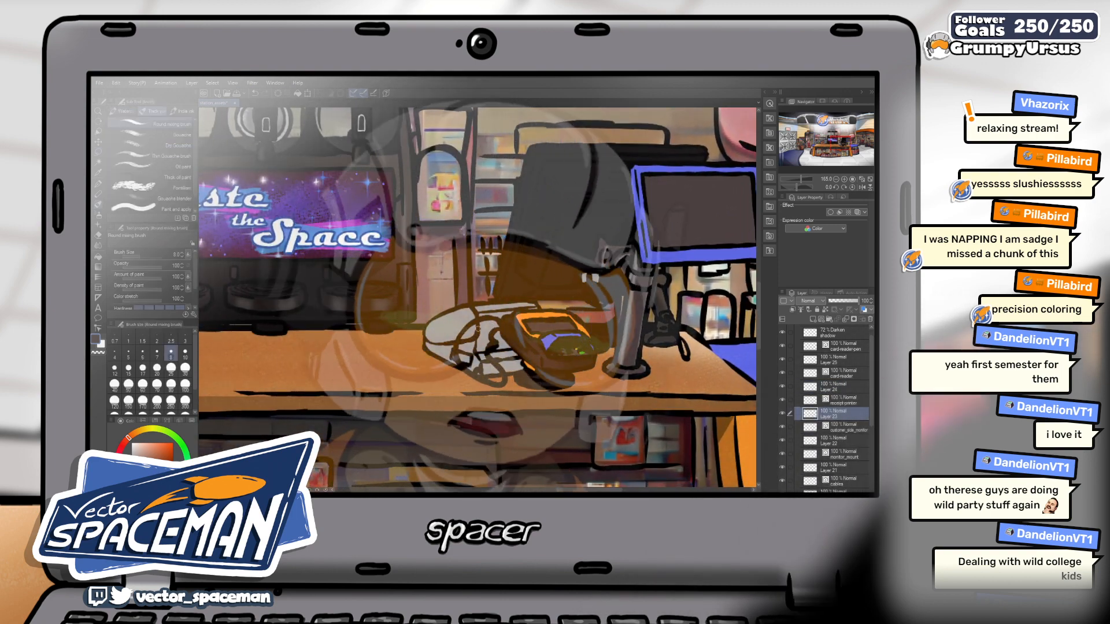
key("bracketright")
key("bracketright")
key("bracketright")
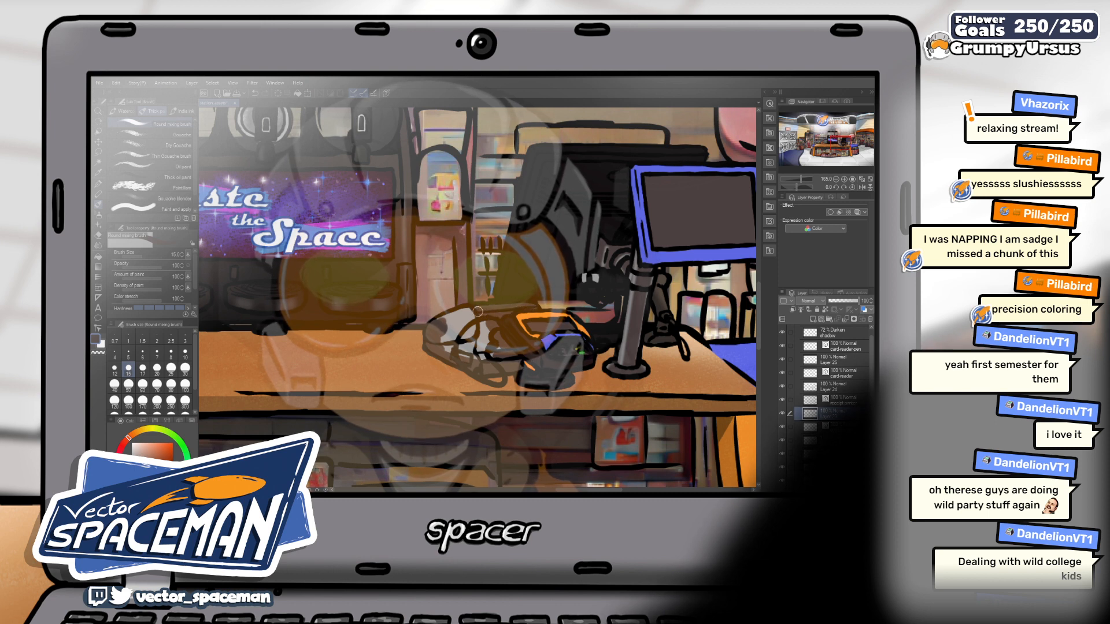
key("bracketright")
key("bracketright")
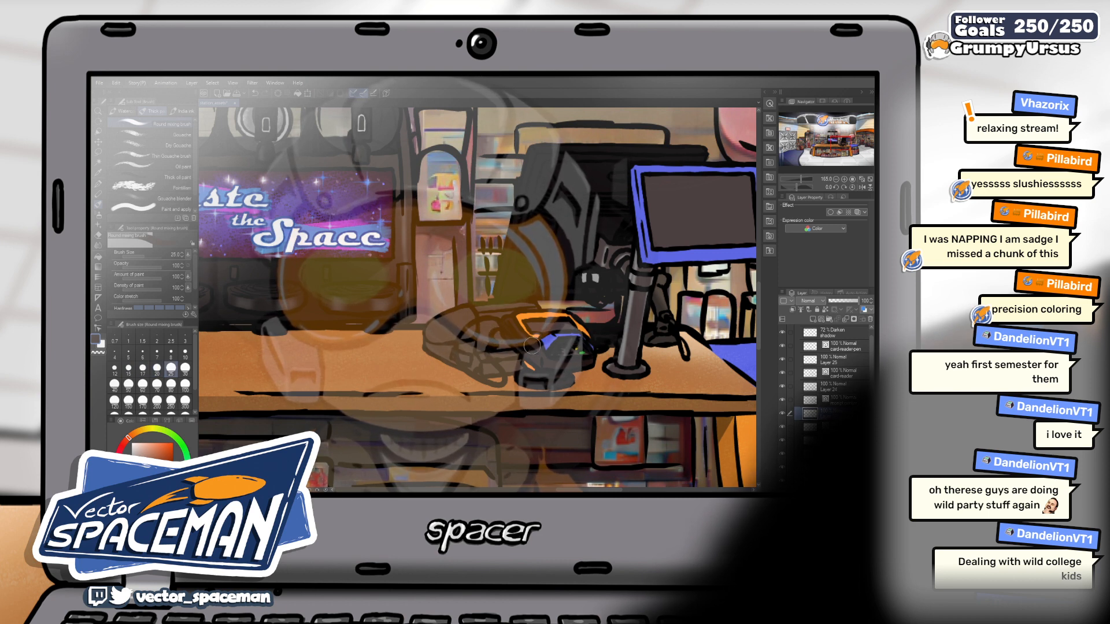
left_click_drag(530, 367, 513, 312)
- Sample the card reader's orange and paint small orange accents on the receipt printer, reducing the brush to 10
left_click(522, 317, "alt")
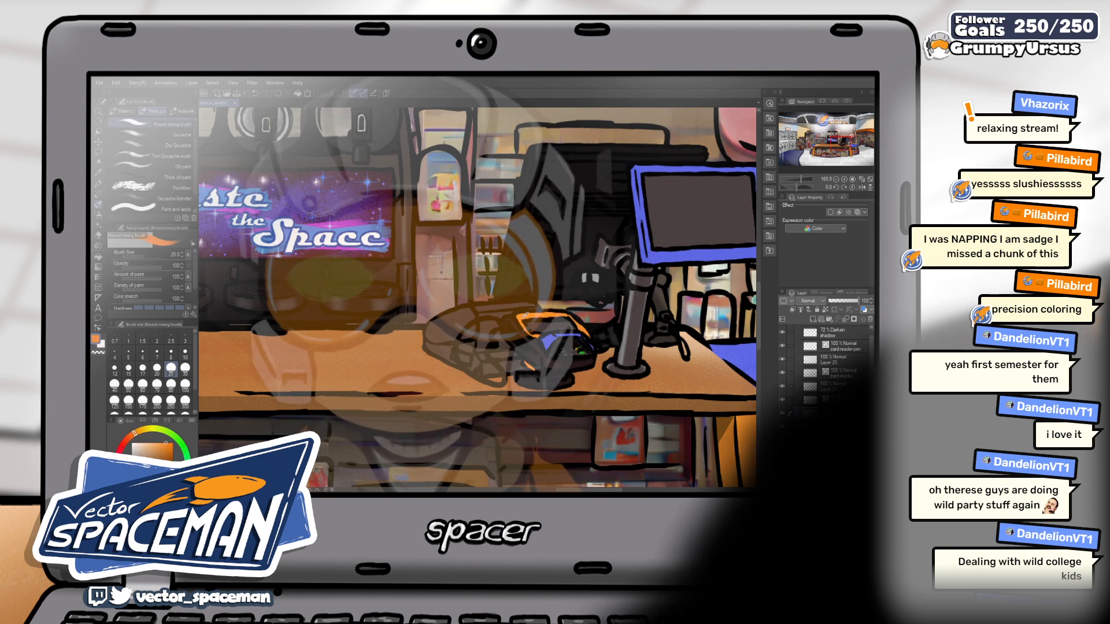
left_click_drag(526, 313, 578, 323)
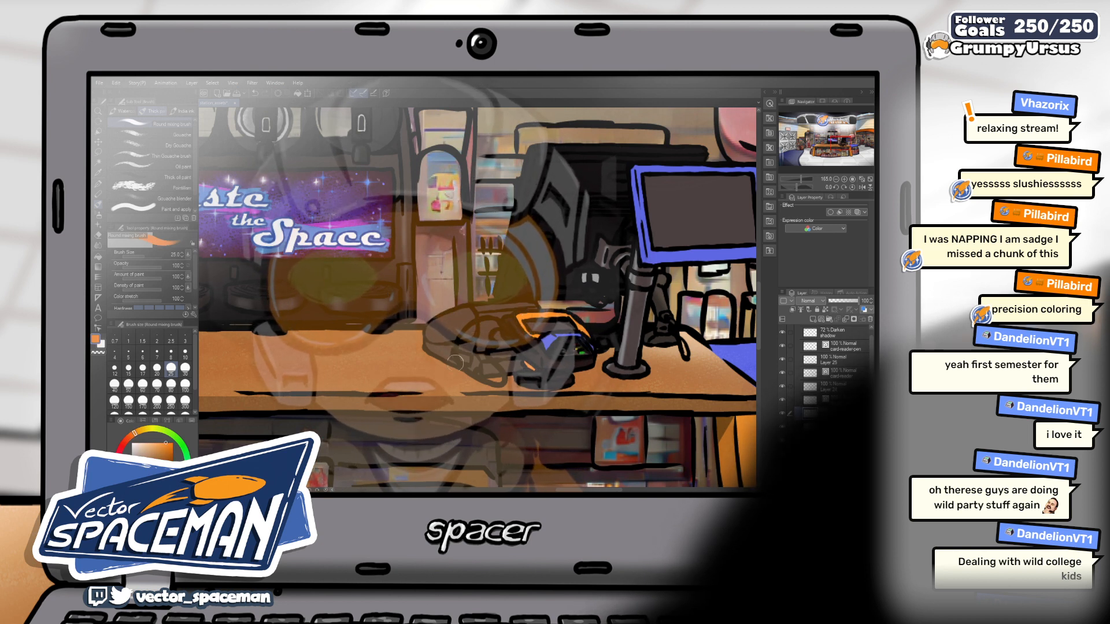
key("bracketleft")
key("bracketleft")
key("bracketleft")
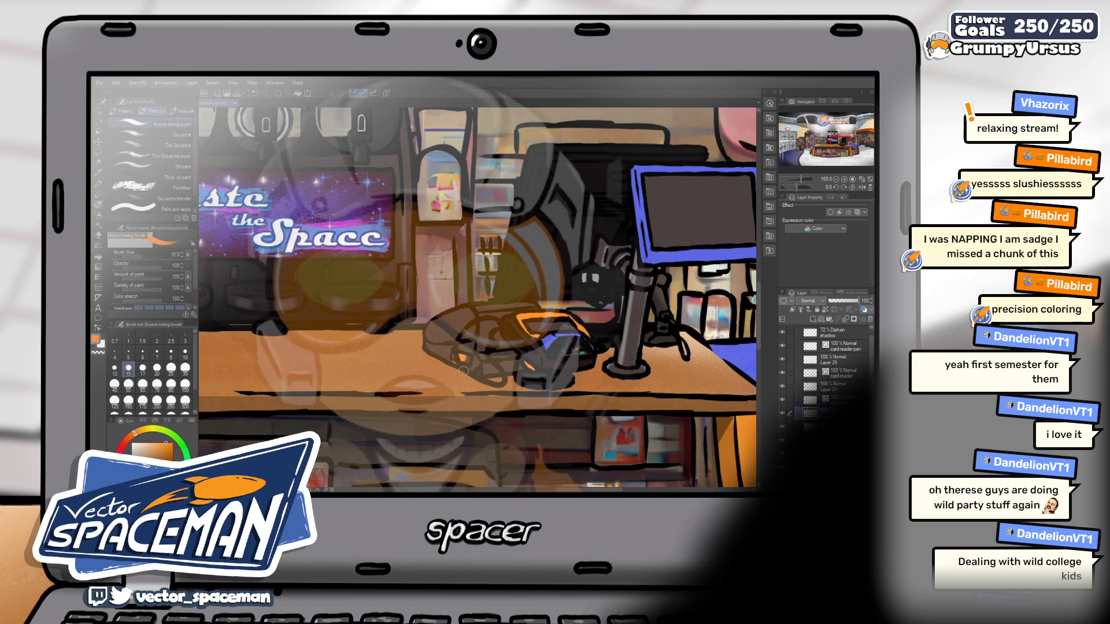
key("bracketleft")
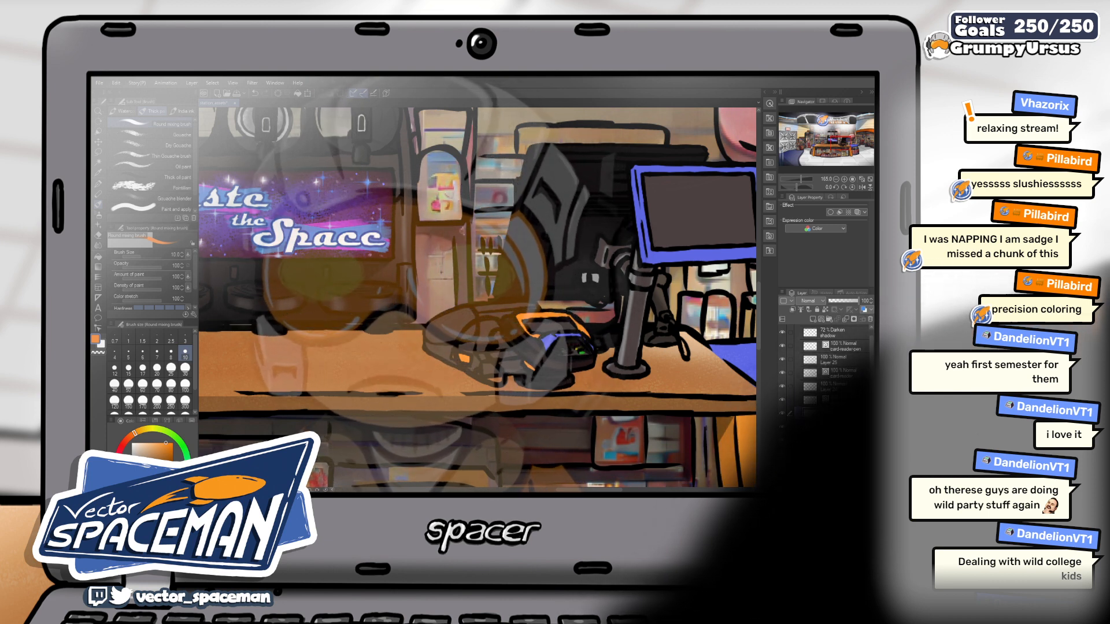
- Select the receipt printer's painted area on Layer 23, shade it with the dark foreground-to-transparent gradient, and clear the selection
left_click(810, 414, "ctrl")
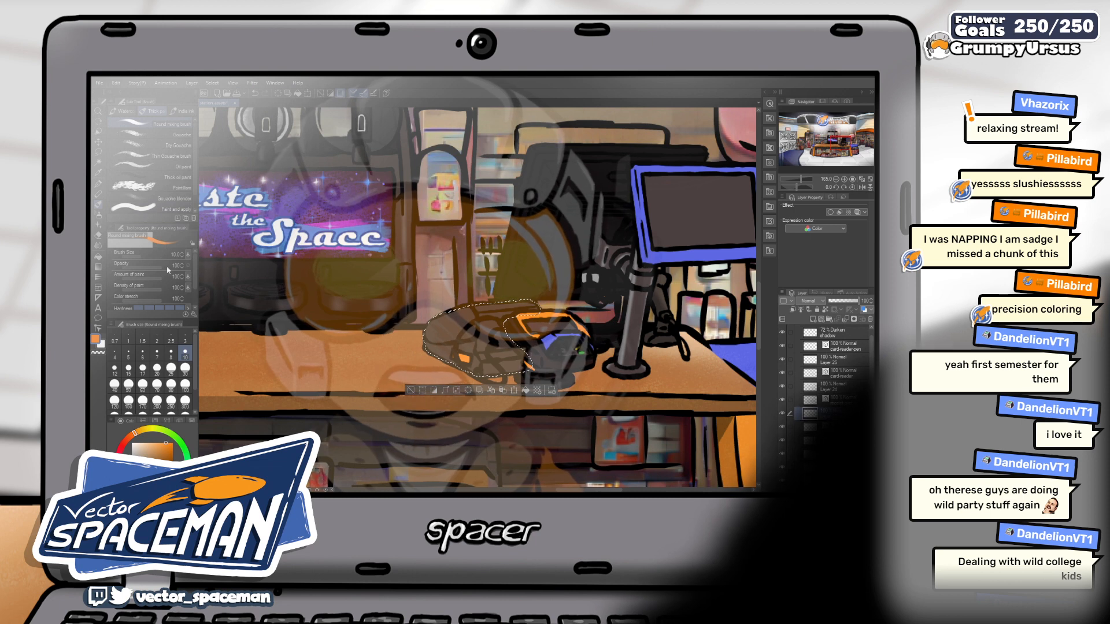
key("m")
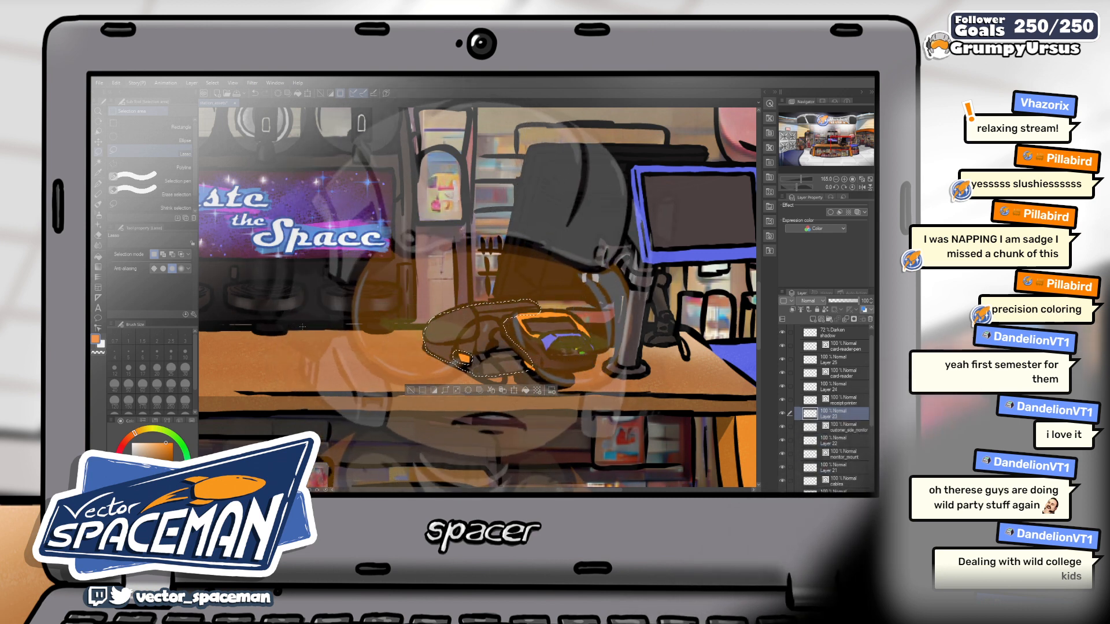
key("g")
key("x")
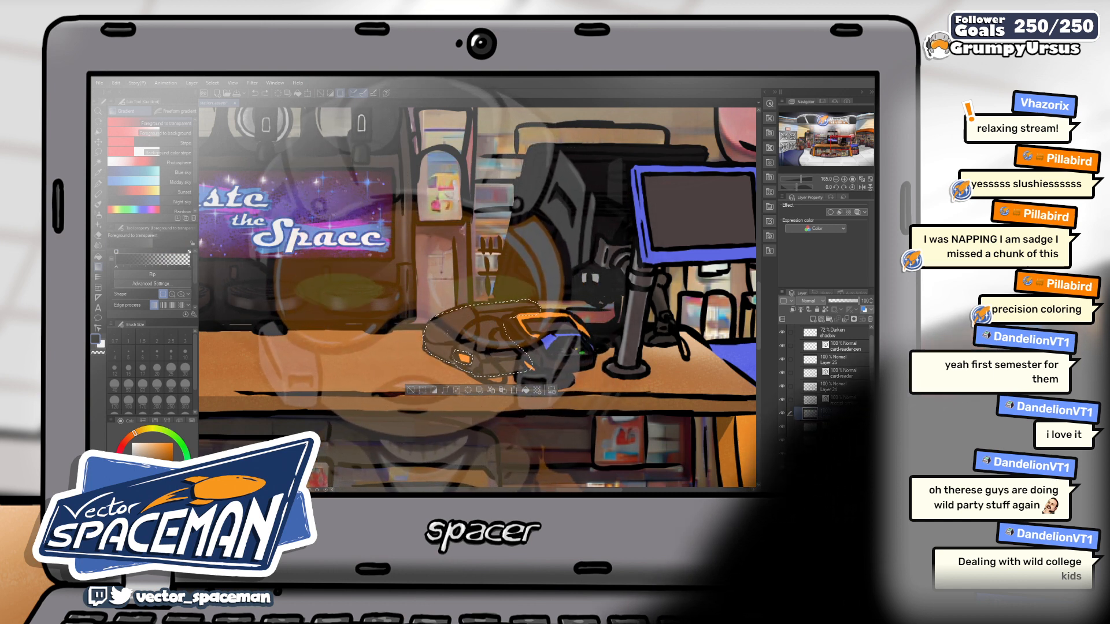
left_click_drag(471, 337, 506, 348)
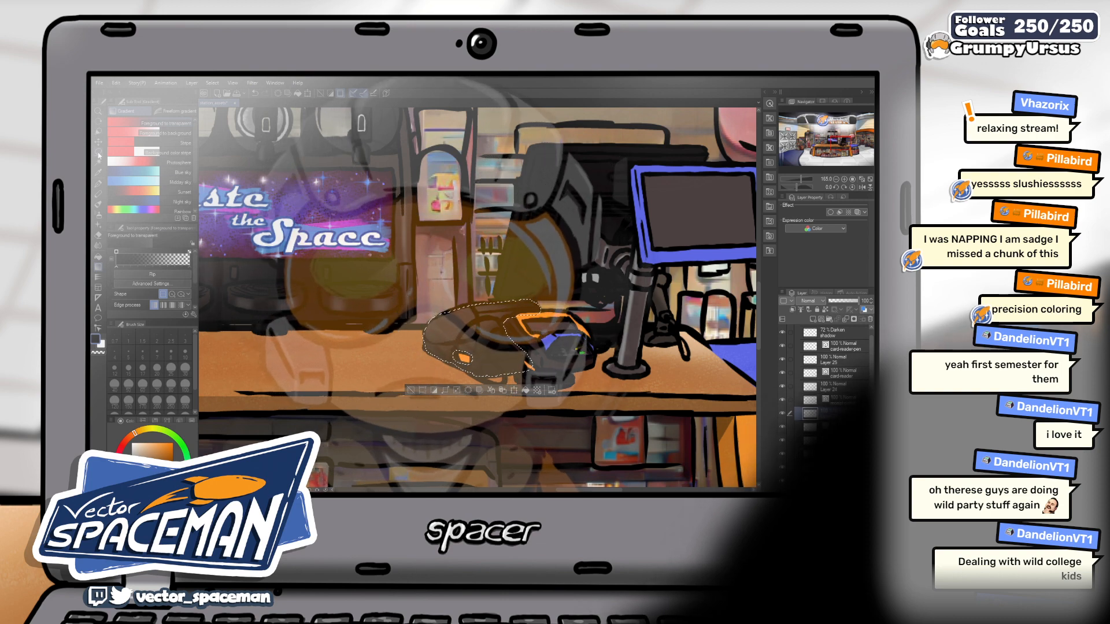
key("m")
- Sample a dark tone and start painting the large main monitor on the colour layer below its line art, undoing a brush stroke
scroll(479, 276, "down", 5)
scroll(525, 260, "up", 5)
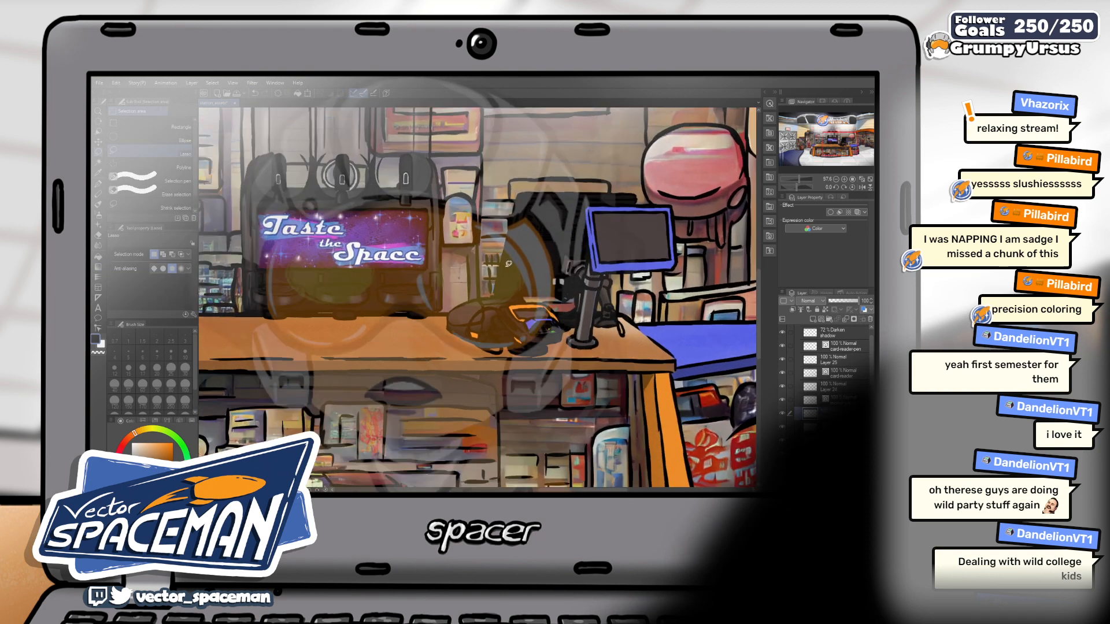
left_click_drag(483, 293, 408, 319)
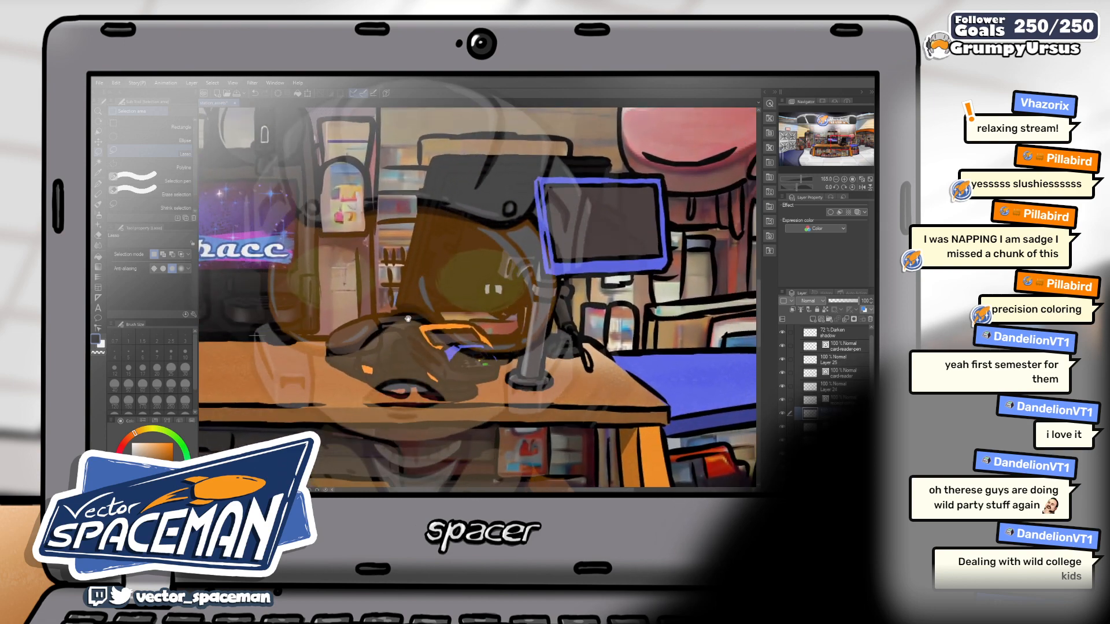
left_click_drag(467, 213, 491, 255)
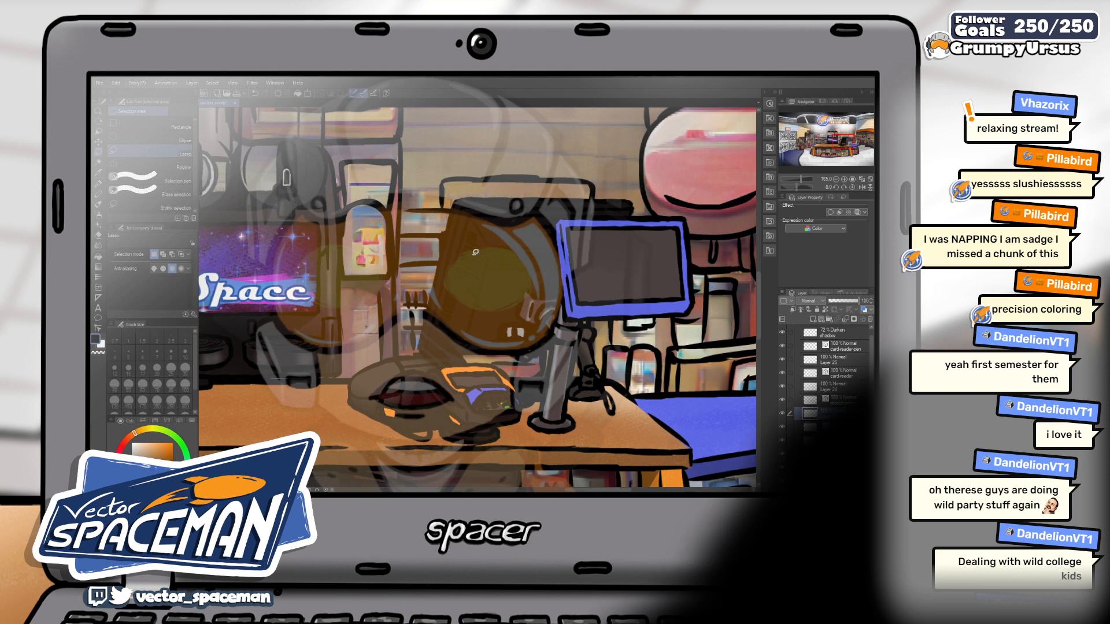
right_click(340, 277)
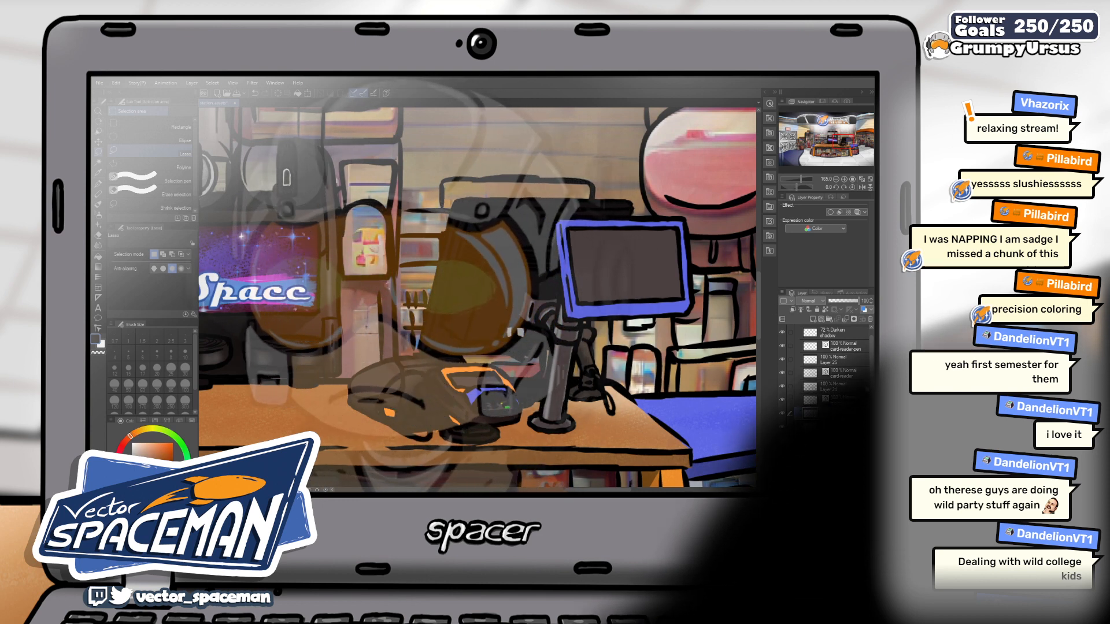
scroll(832, 364, "down", 3)
scroll(833, 364, "down", 1)
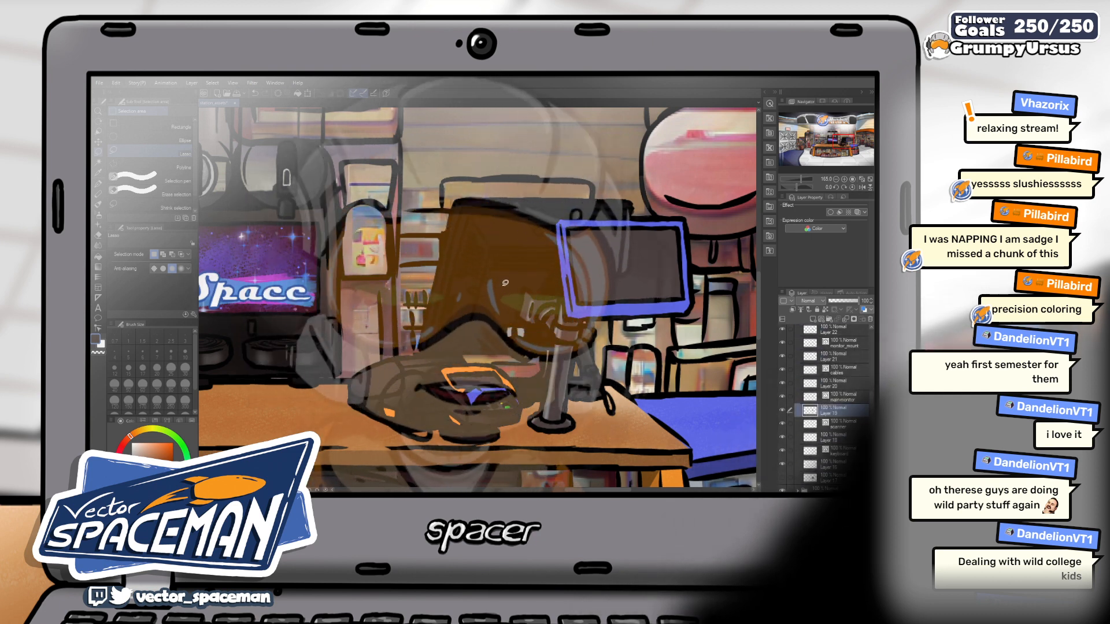
key("b")
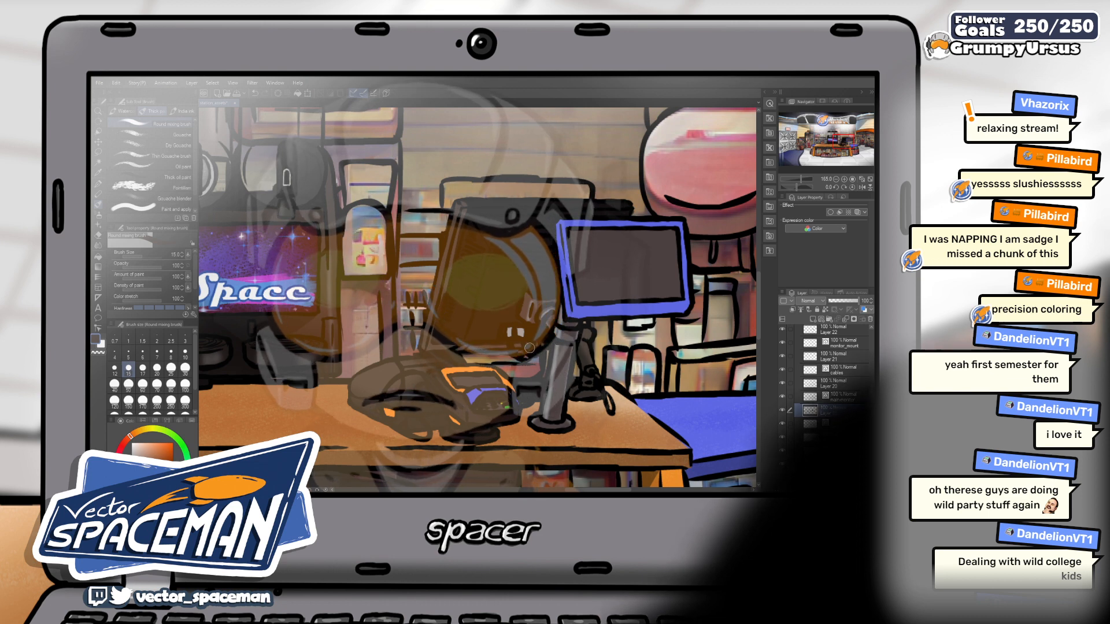
key("ctrl+z")
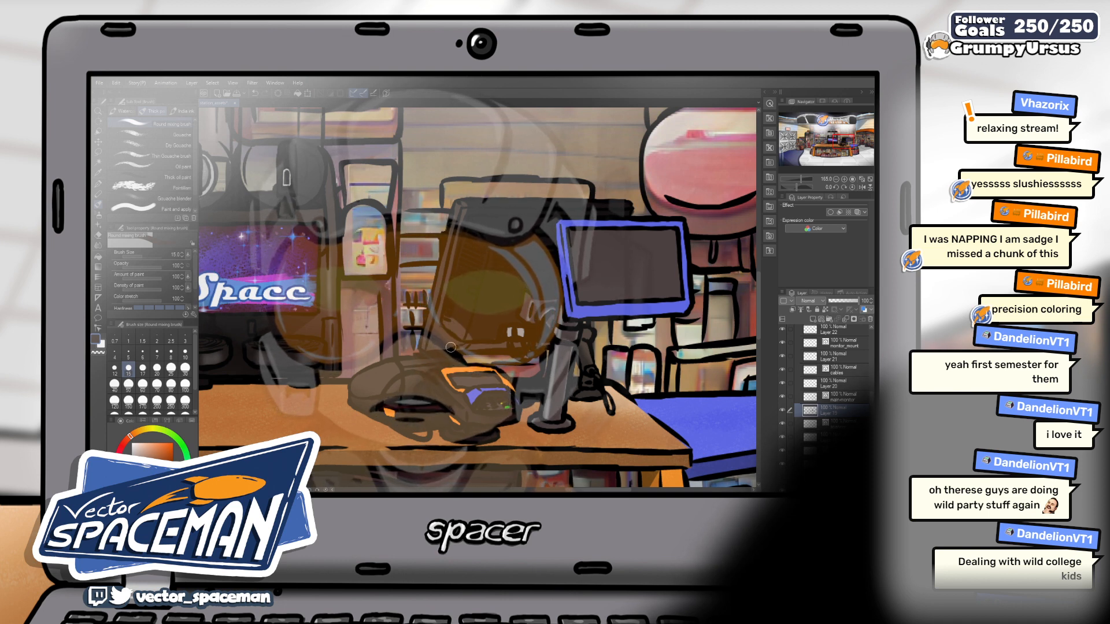
- Block in the rest of the large monitor's back and edges in the dark tone, varying the brush size between 17 and 40
key("bracketright")
key("bracketright")
key("bracketright")
key("bracketright")
key("bracketright")
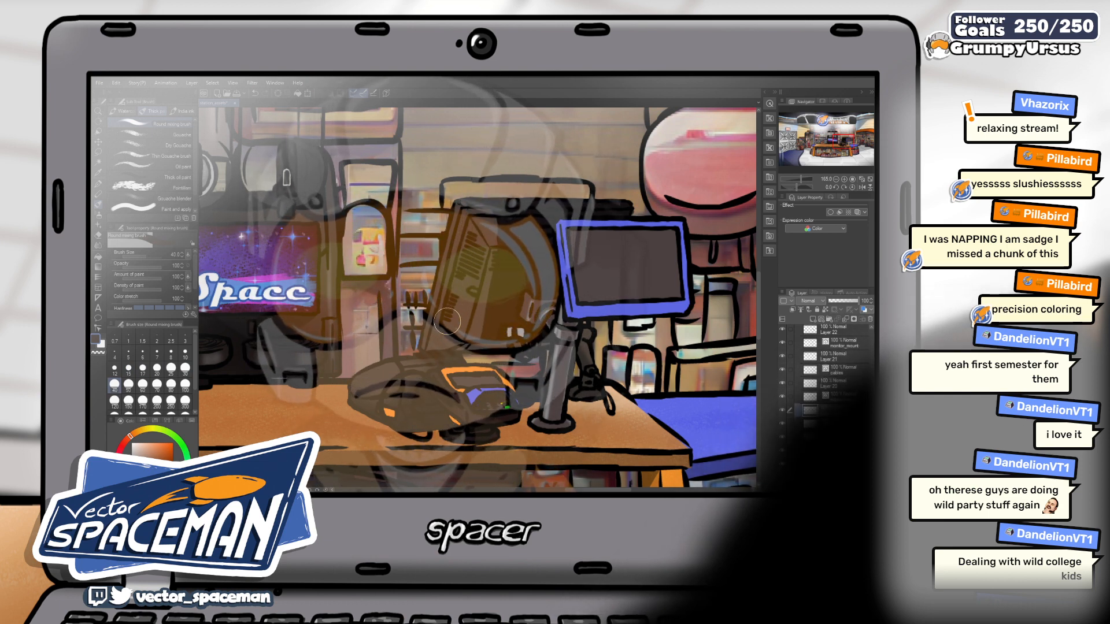
key("bracketleft")
key("bracketleft")
key("bracketleft")
key("bracketleft")
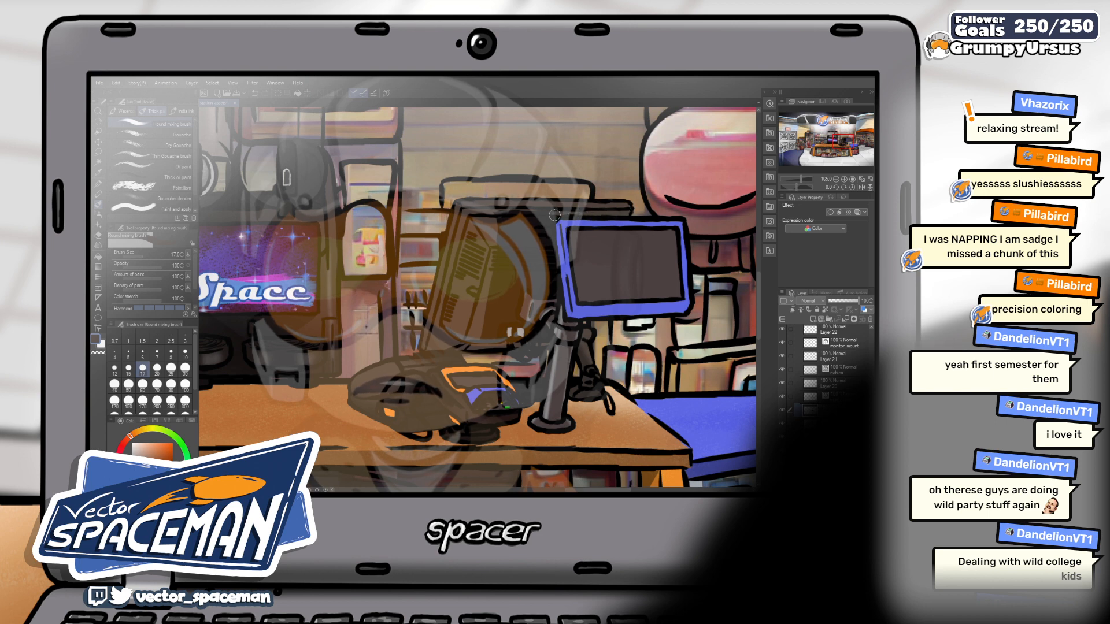
key("bracketright")
key("bracketright")
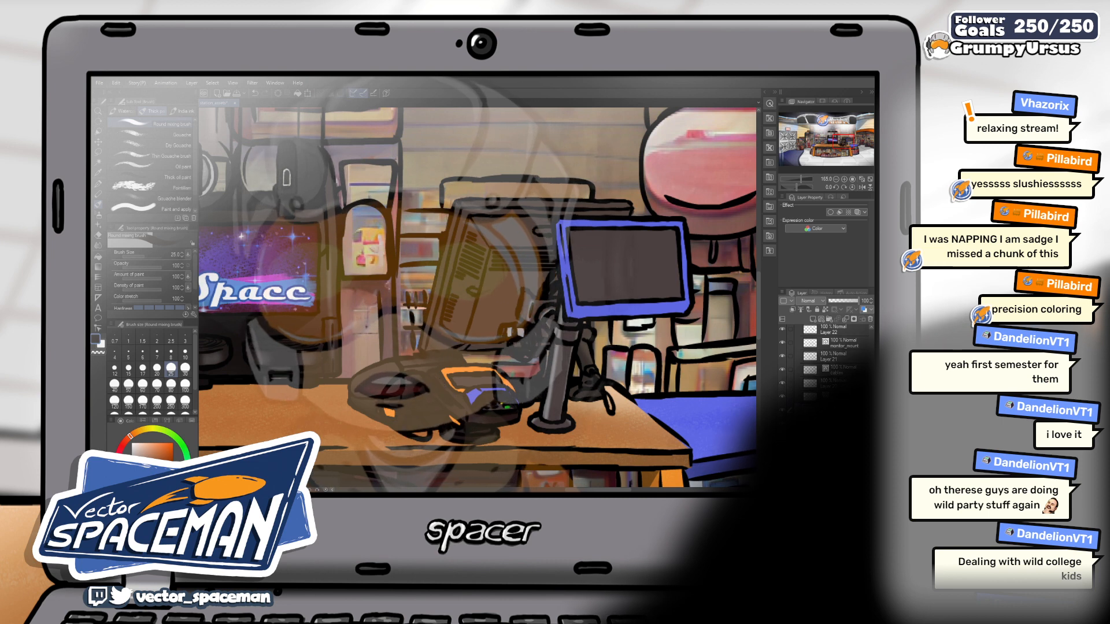
- Select the large monitor's painted area, enlarge the brush to 250, and shade the monitor's back with the gradient
left_click(810, 424, "ctrl")
key("bracketright")
key("bracketright")
key("bracketright")
key("bracketright")
key("bracketright")
key("bracketright")
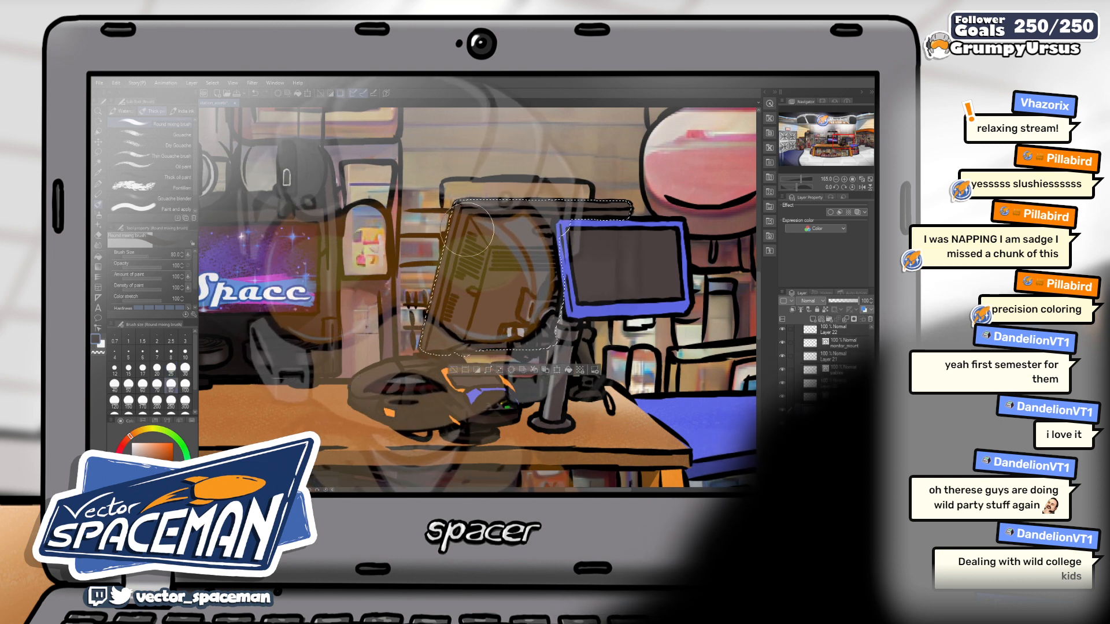
key("bracketright")
key("bracketright")
key("bracketright")
key("bracketright")
key("bracketright")
key("bracketright")
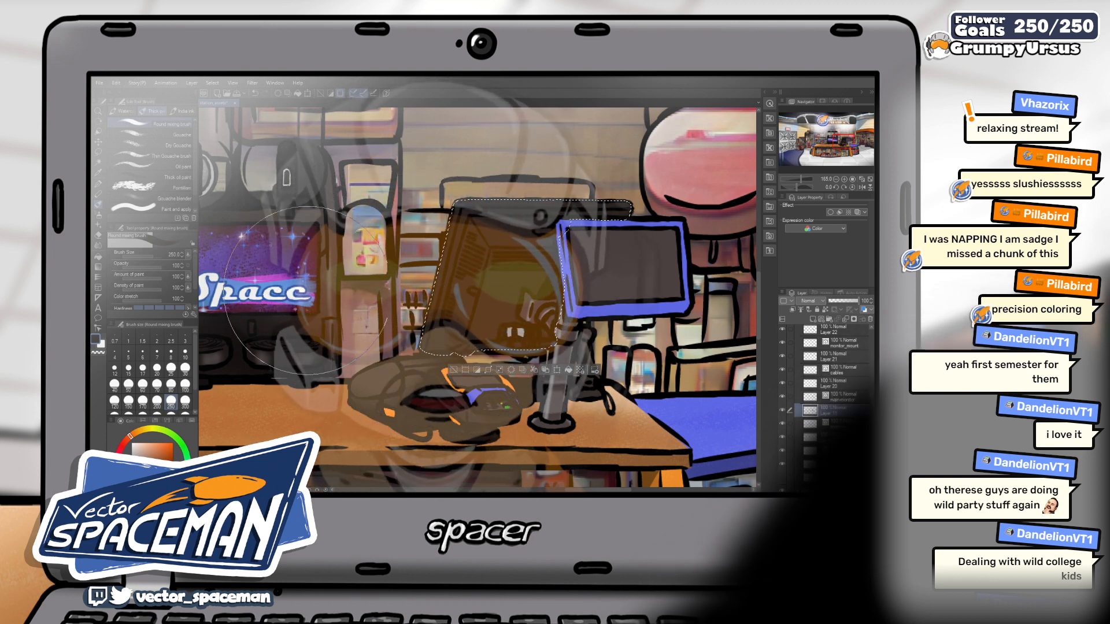
key("g")
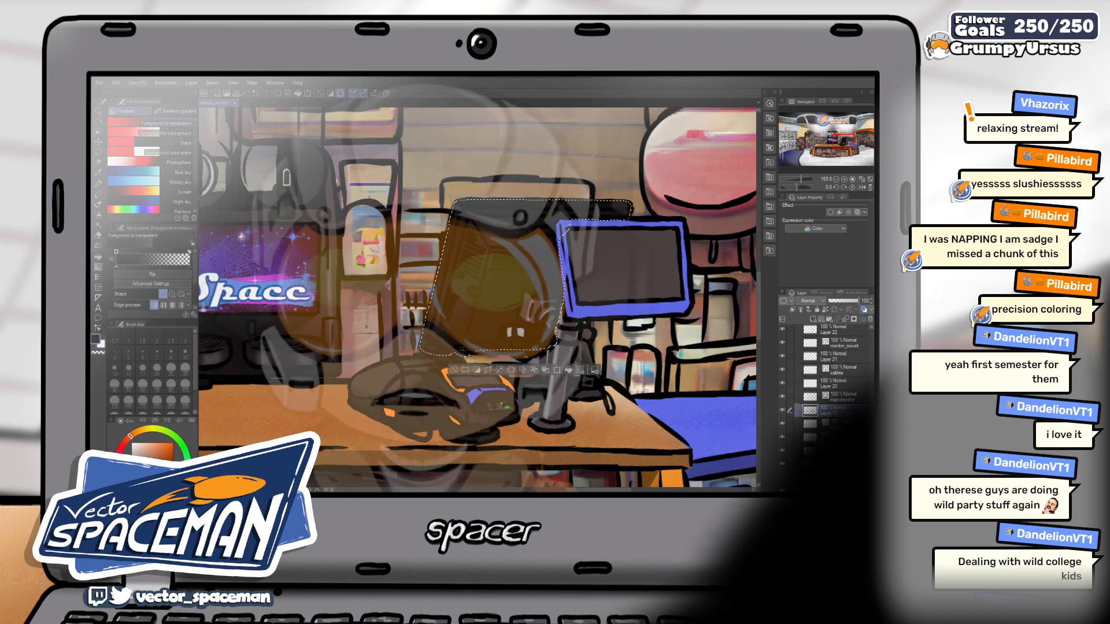
- Choose orange and paint the large monitor's side and upper edges with a size 20 brush, then clear the selection
left_click(134, 433)
left_click(166, 443)
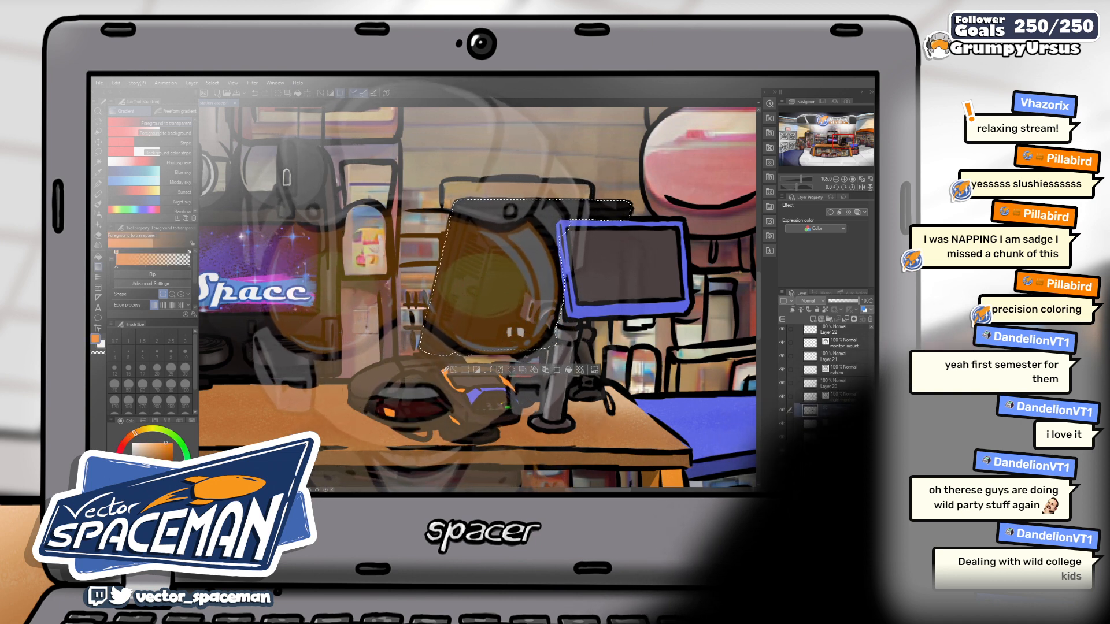
key("b")
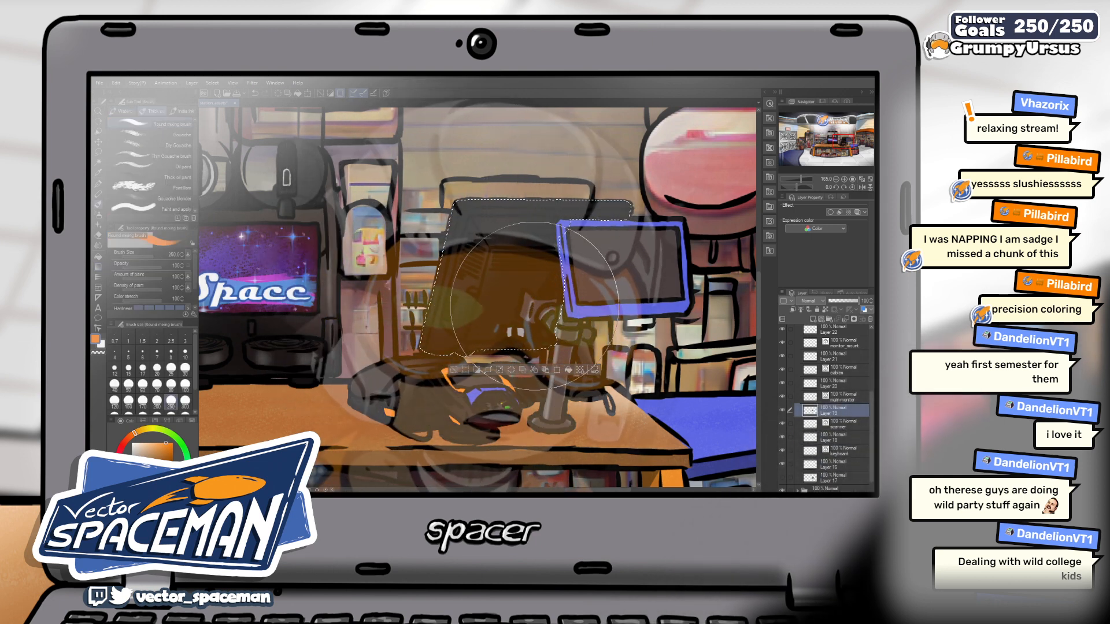
left_click(172, 368)
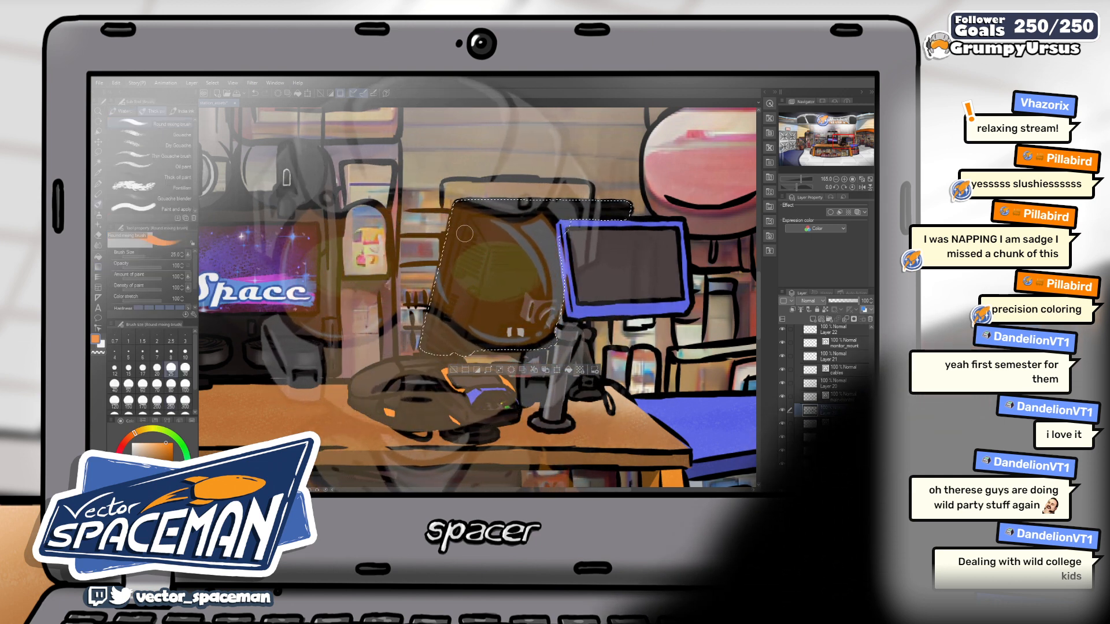
key("bracketleft")
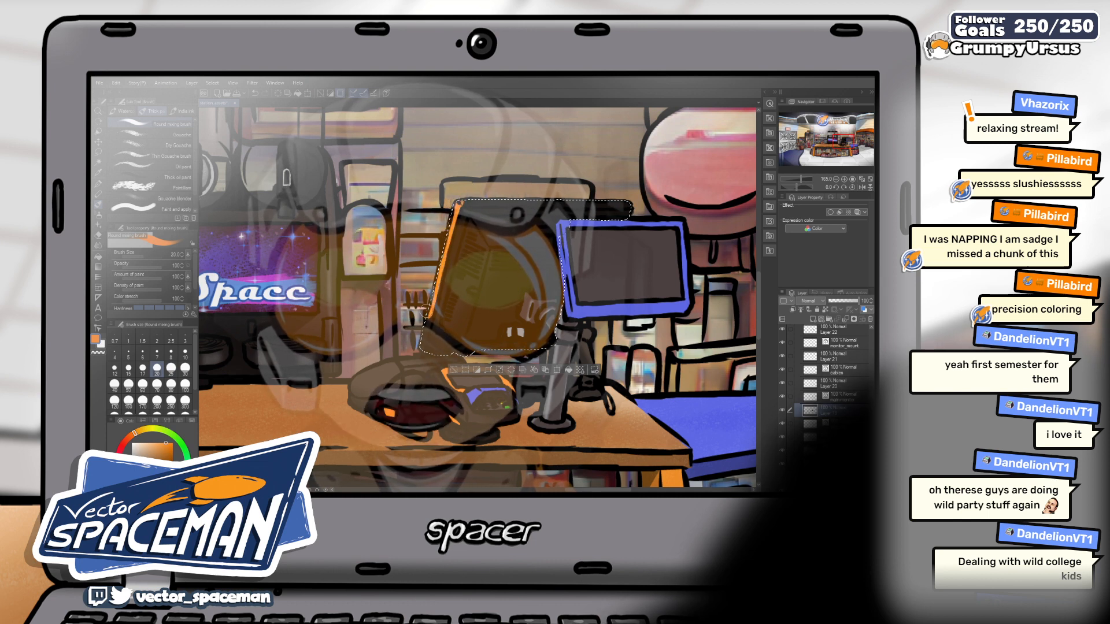
left_click_drag(426, 319, 419, 342)
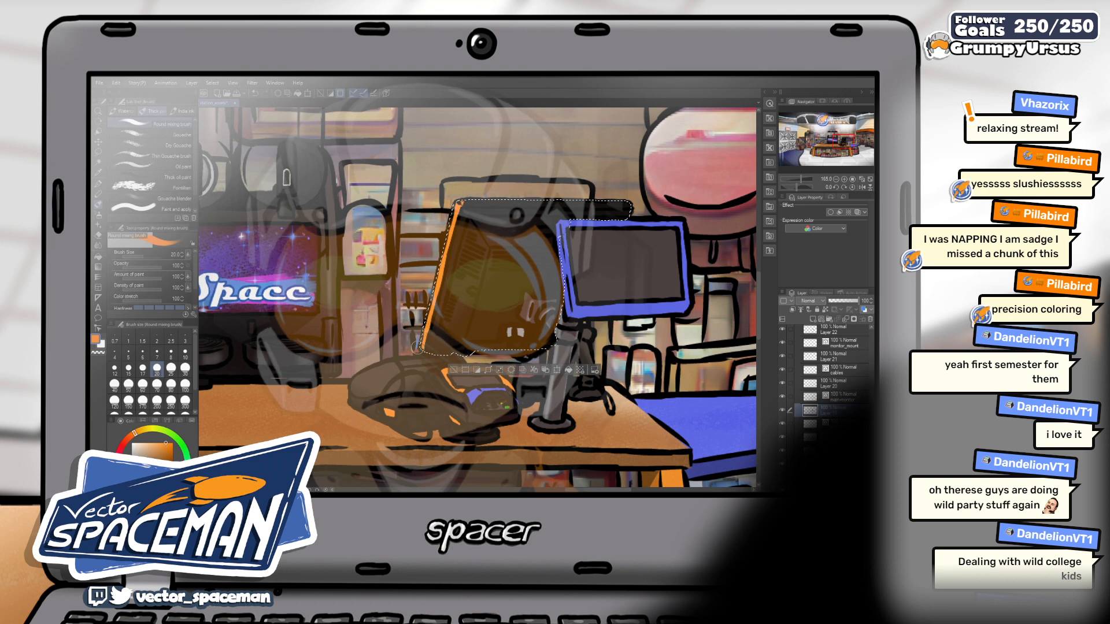
left_click_drag(460, 202, 510, 198)
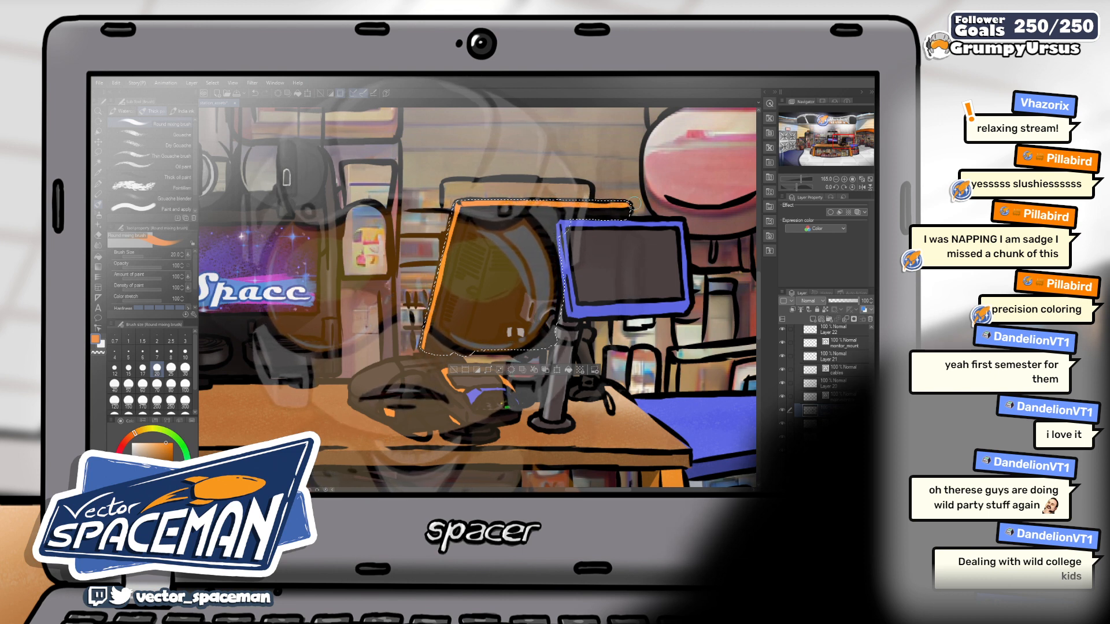
key("m")
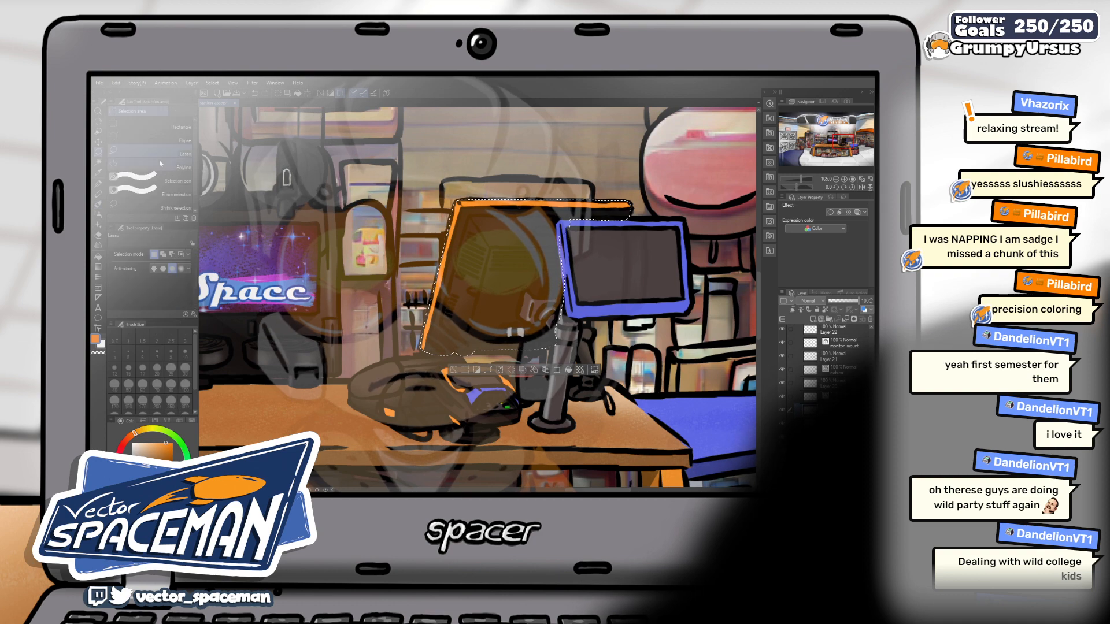
key("ctrl+d")
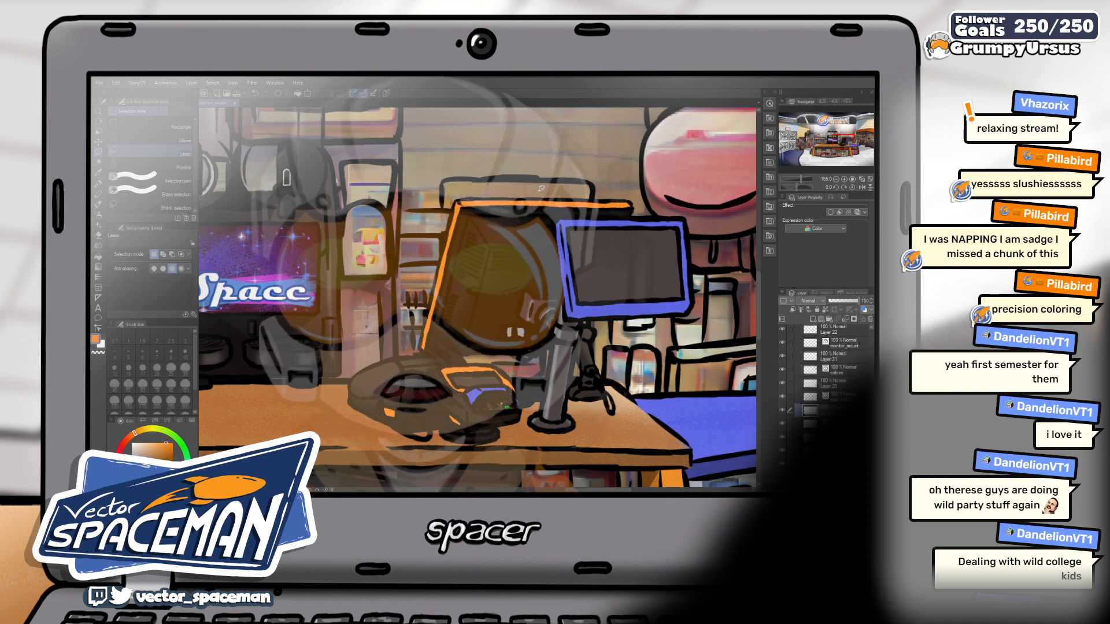
scroll(560, 228, "down", 5)
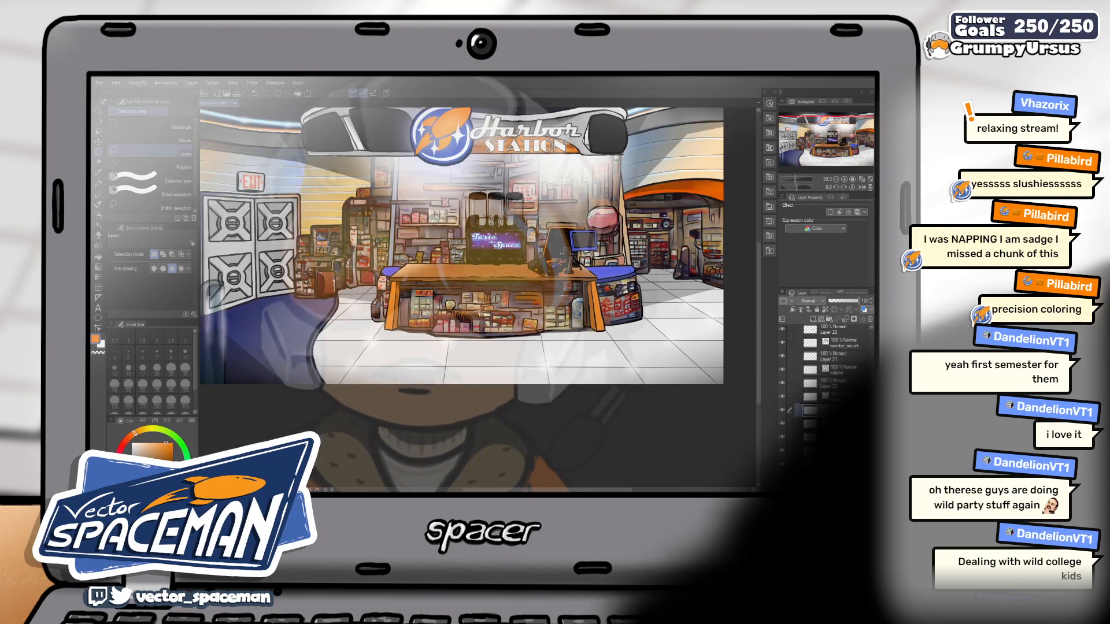
scroll(570, 234, "up", 3)
scroll(569, 243, "up", 2)
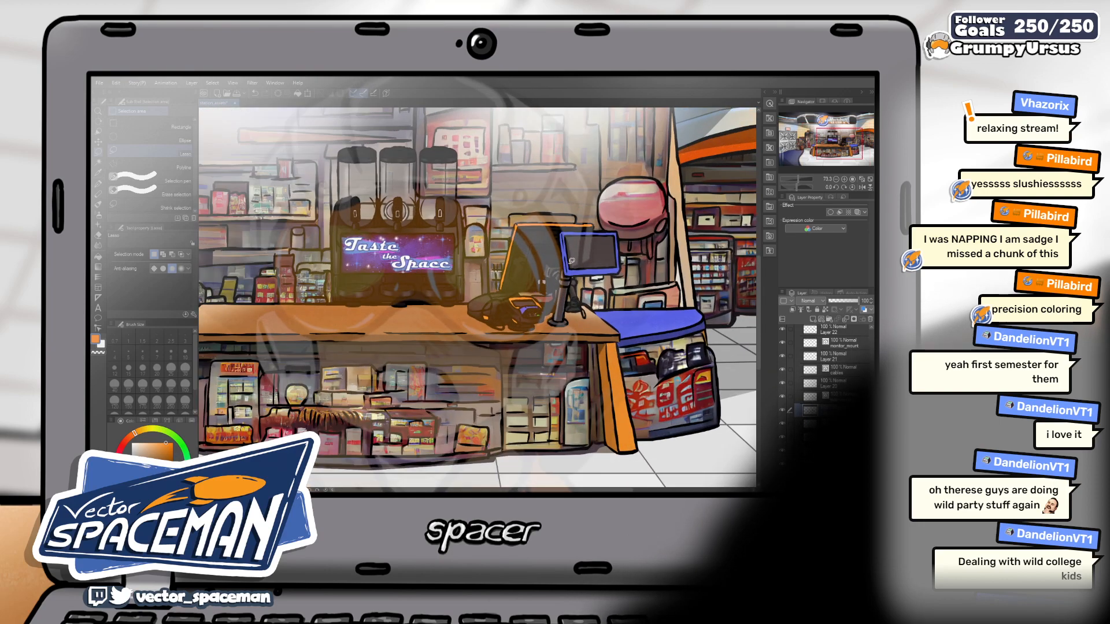
- Paint the cables behind the monitor stand in a dark tone on the colour layer below their line art, reducing the brush to size 10
scroll(579, 266, "down", 2)
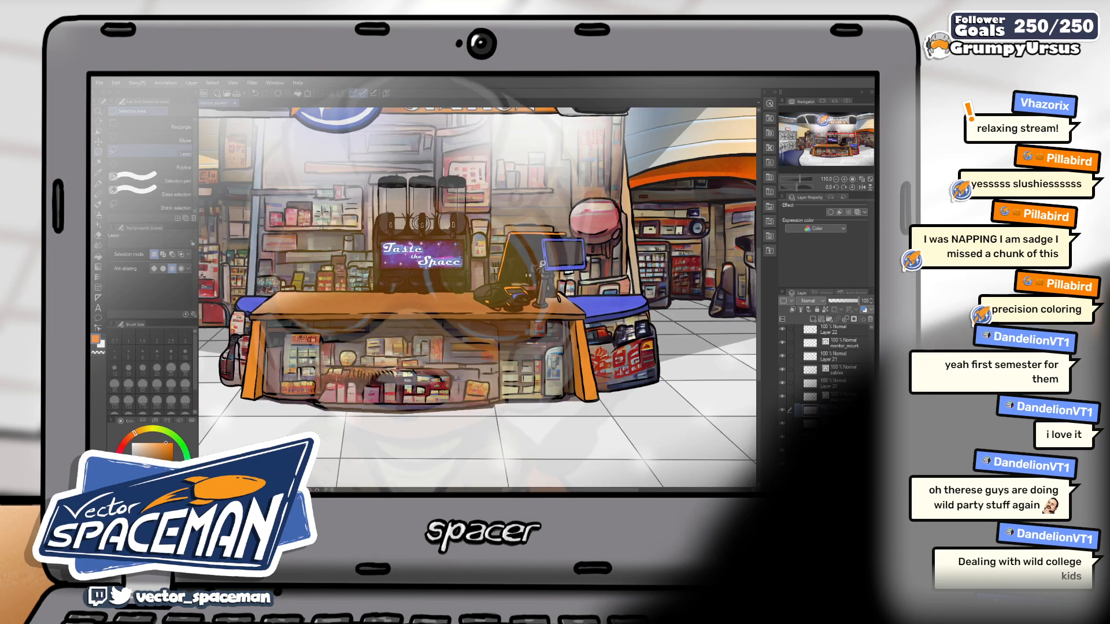
scroll(543, 264, "up", 5)
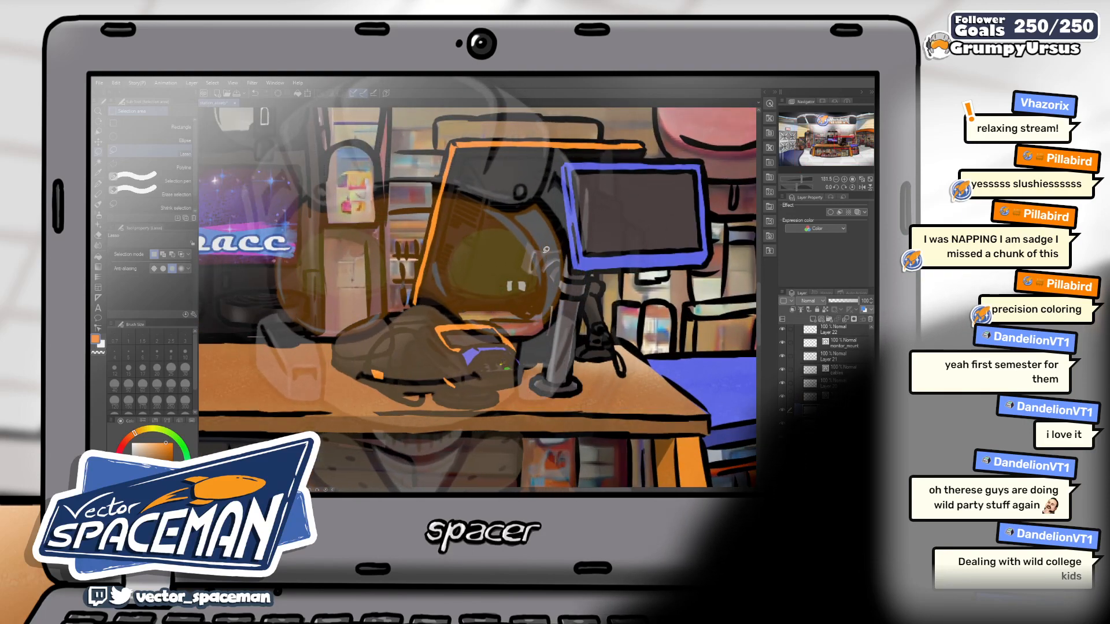
scroll(552, 285, "up", 1)
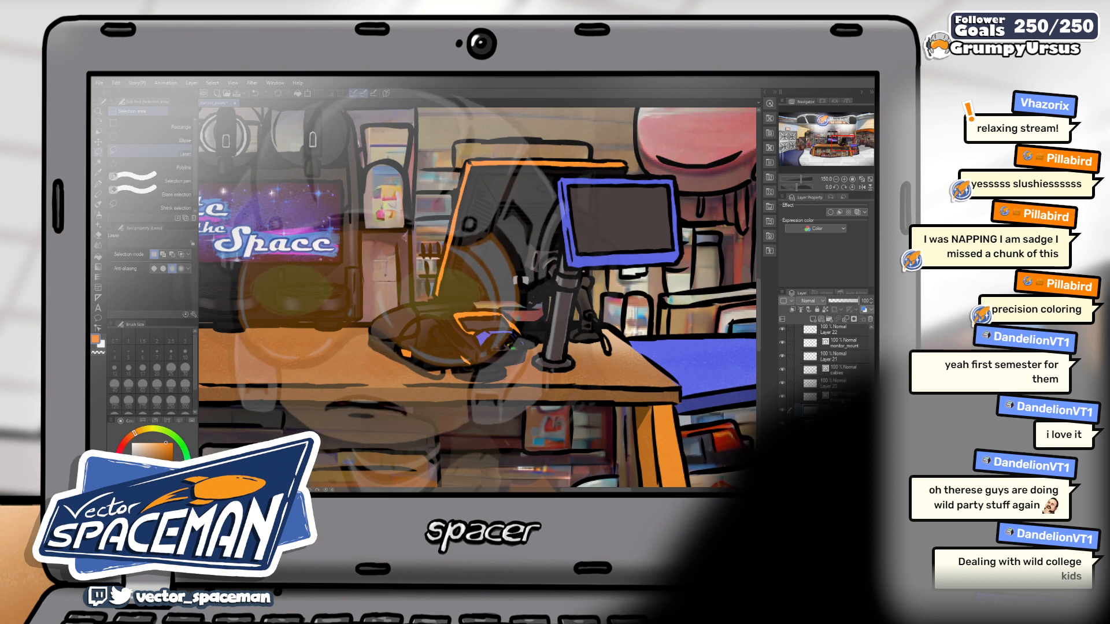
left_click(842, 373)
left_click(842, 388)
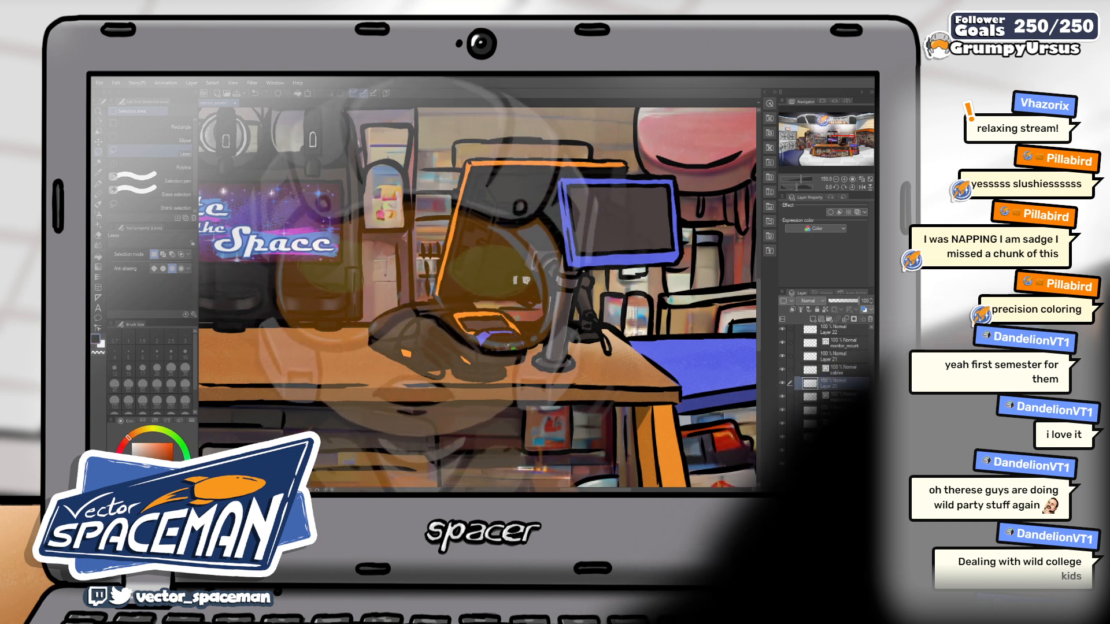
key("b")
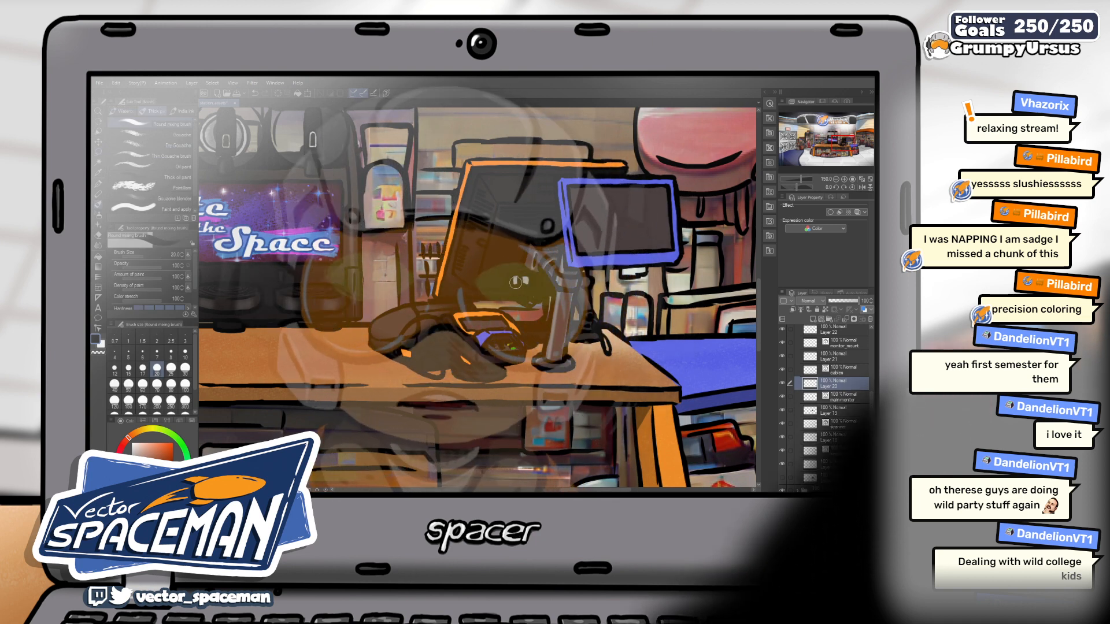
key("bracketleft")
key("bracketleft")
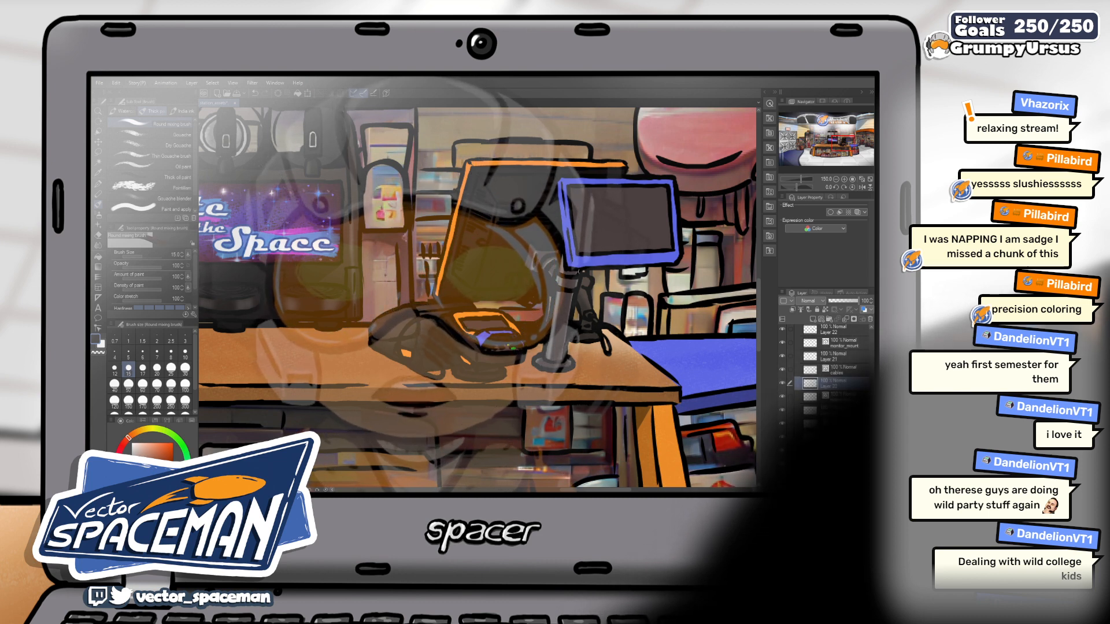
key("bracketleft")
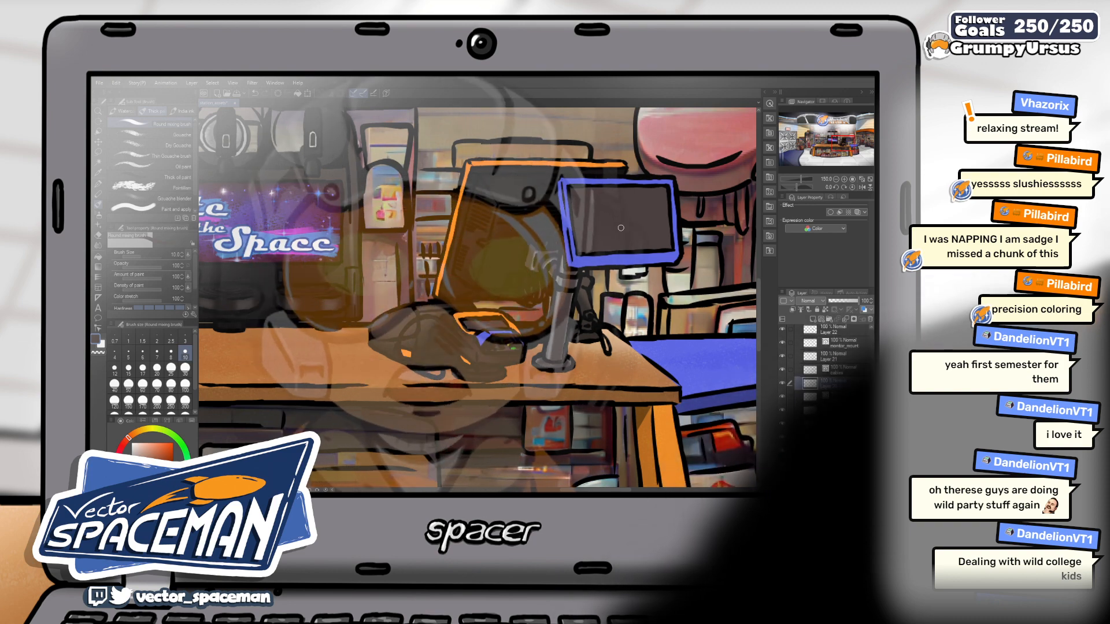
- Look over the checkout equipment and review its stack of line art and colour layers
scroll(572, 208, "up", 2)
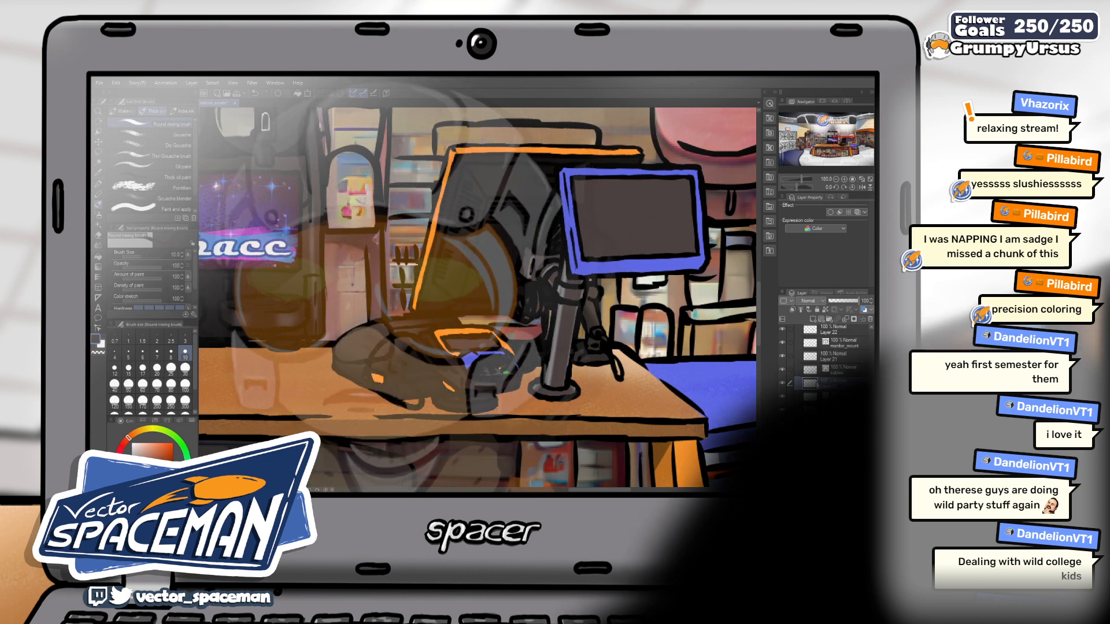
scroll(830, 374, "up", 1)
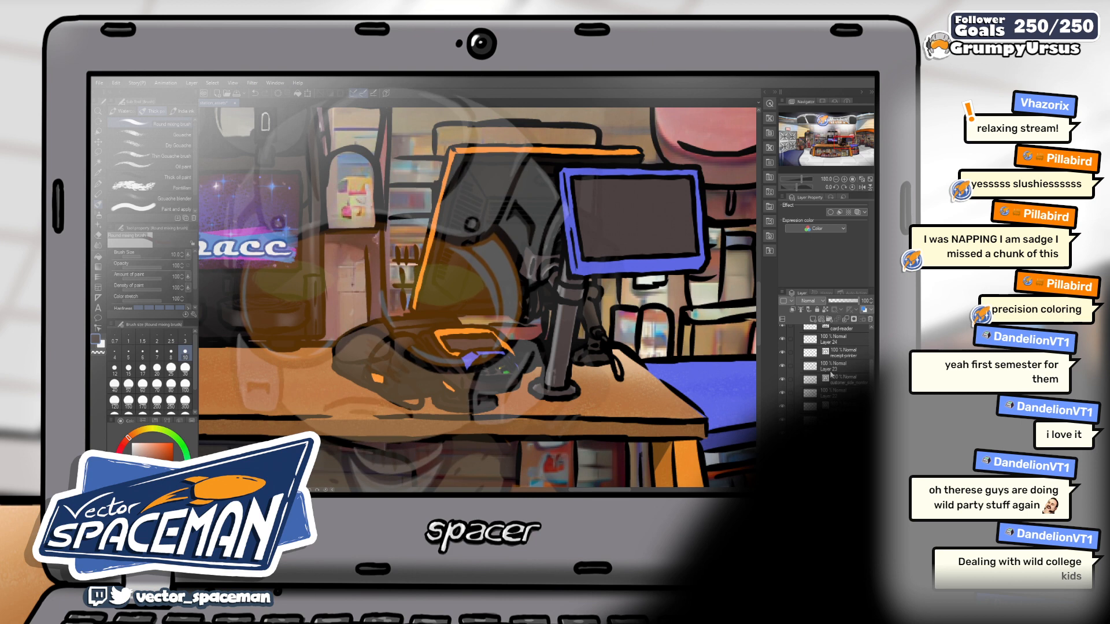
scroll(831, 375, "up", 2)
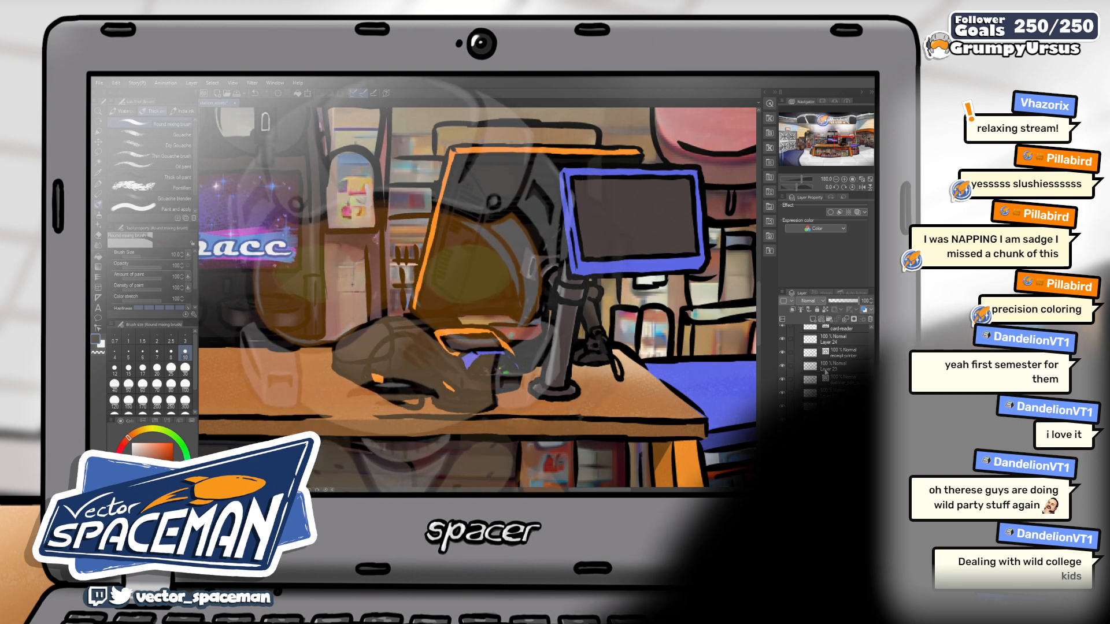
scroll(706, 336, "down", 3)
scroll(706, 335, "up", 2)
scroll(706, 335, "down", 2)
scroll(706, 335, "up", 2)
scroll(706, 335, "down", 3)
left_click_drag(637, 289, 574, 308)
scroll(606, 319, "up", 3)
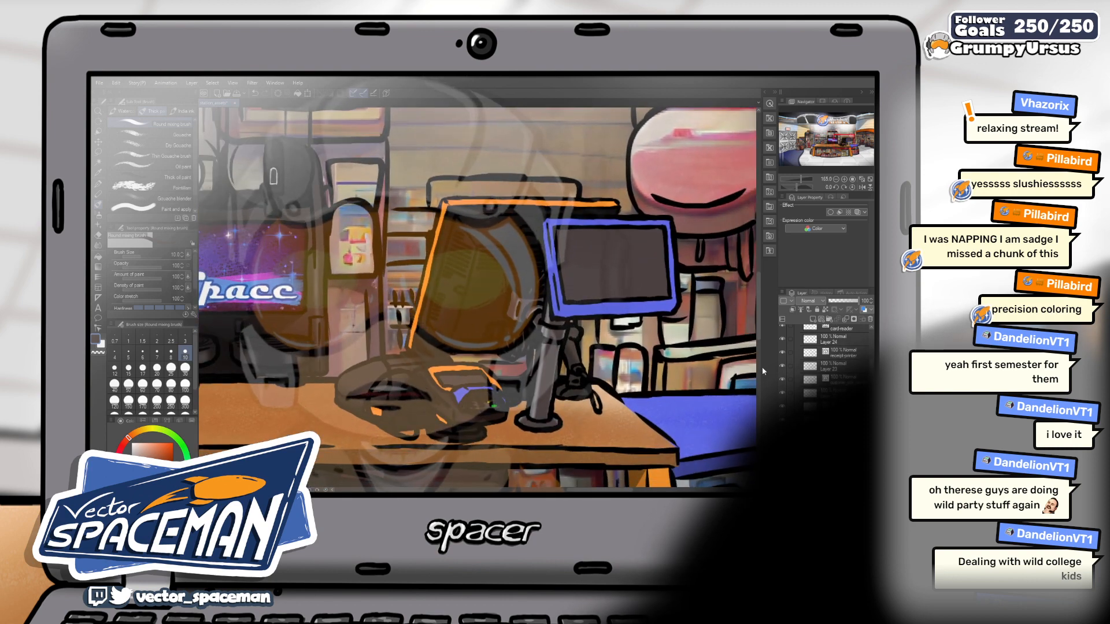
scroll(544, 312, "down", 3)
scroll(543, 313, "up", 1)
scroll(543, 312, "down", 1)
scroll(599, 332, "up", 3)
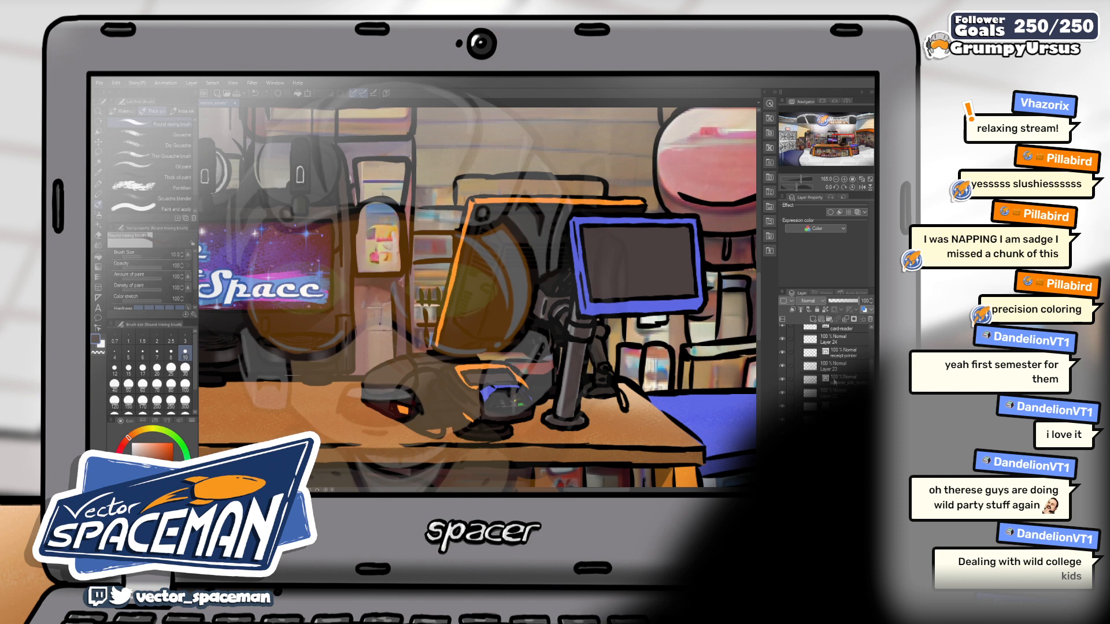
- Build one combined selection from the painted areas of the card reader, receipt printer, both monitors, monitor mount and cables
scroll(821, 373, "up", 3)
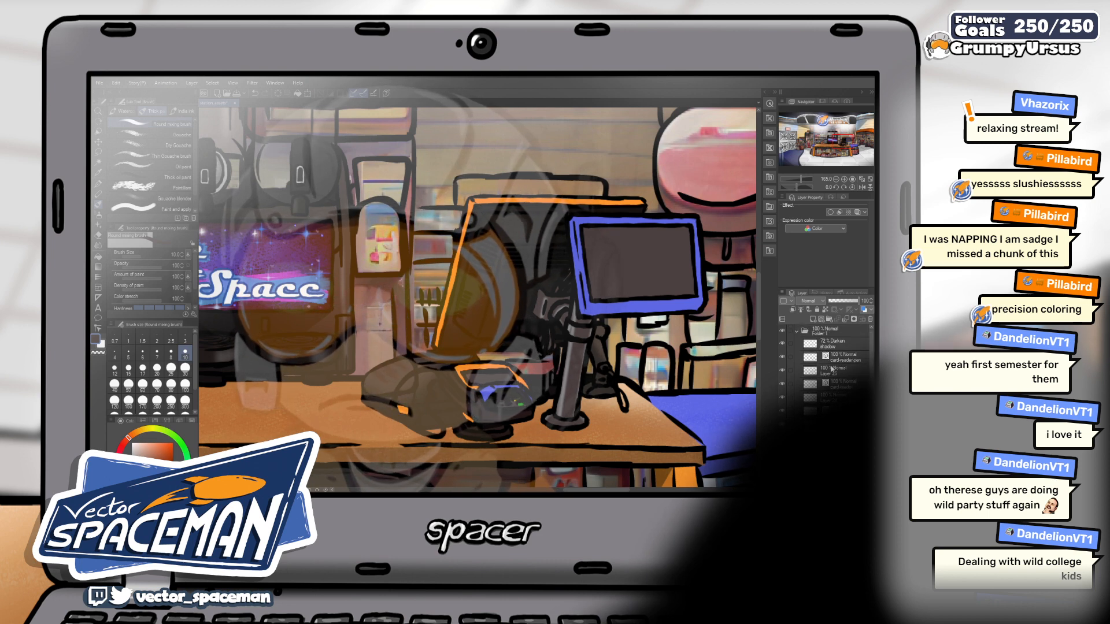
scroll(813, 365, "down", 1)
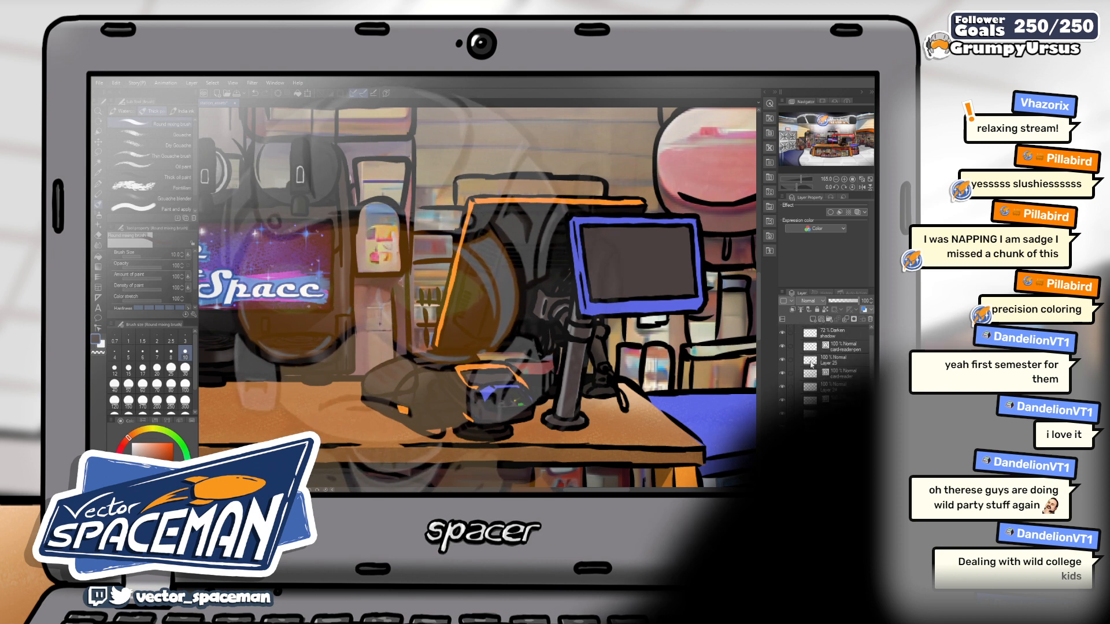
left_click_drag(465, 402, 441, 377)
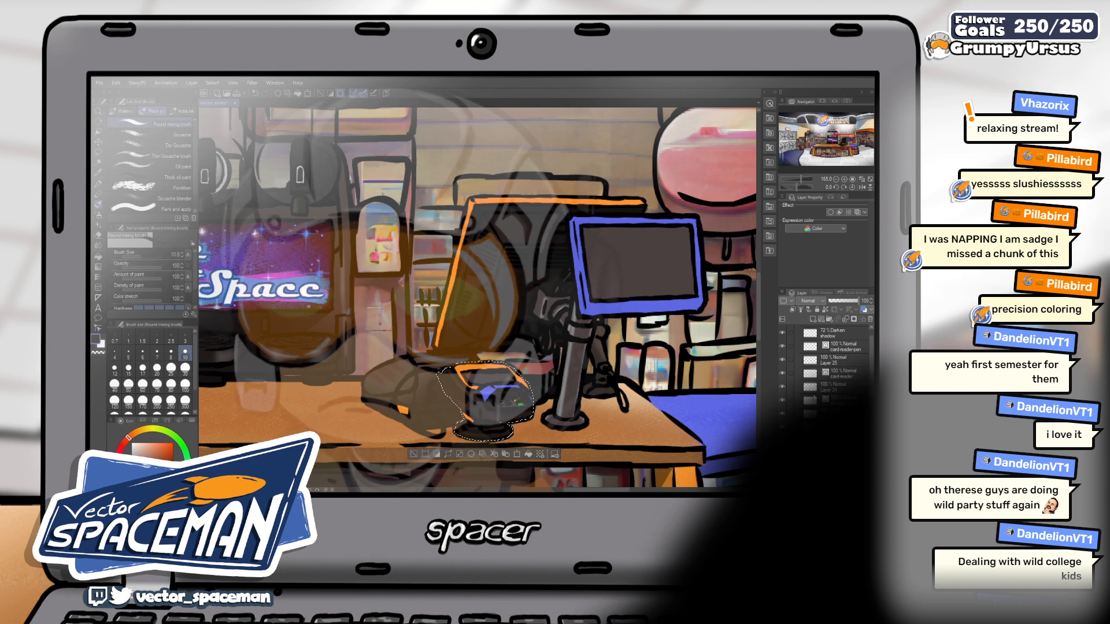
left_click(810, 401, "ctrl+shift")
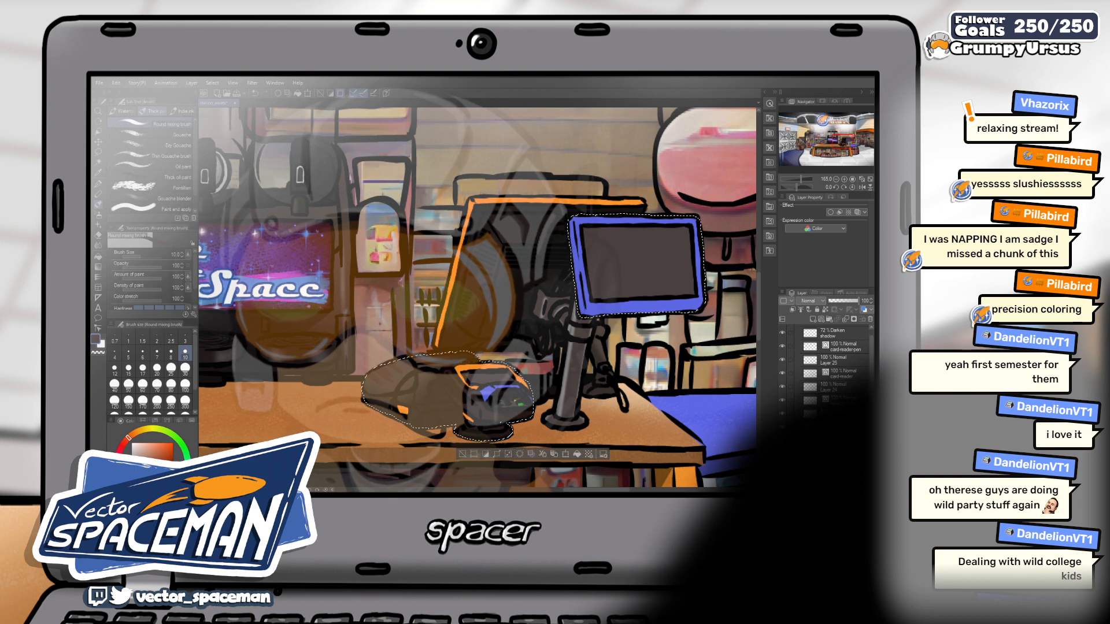
scroll(827, 370, "down", 3)
left_click(810, 363, "ctrl+shift")
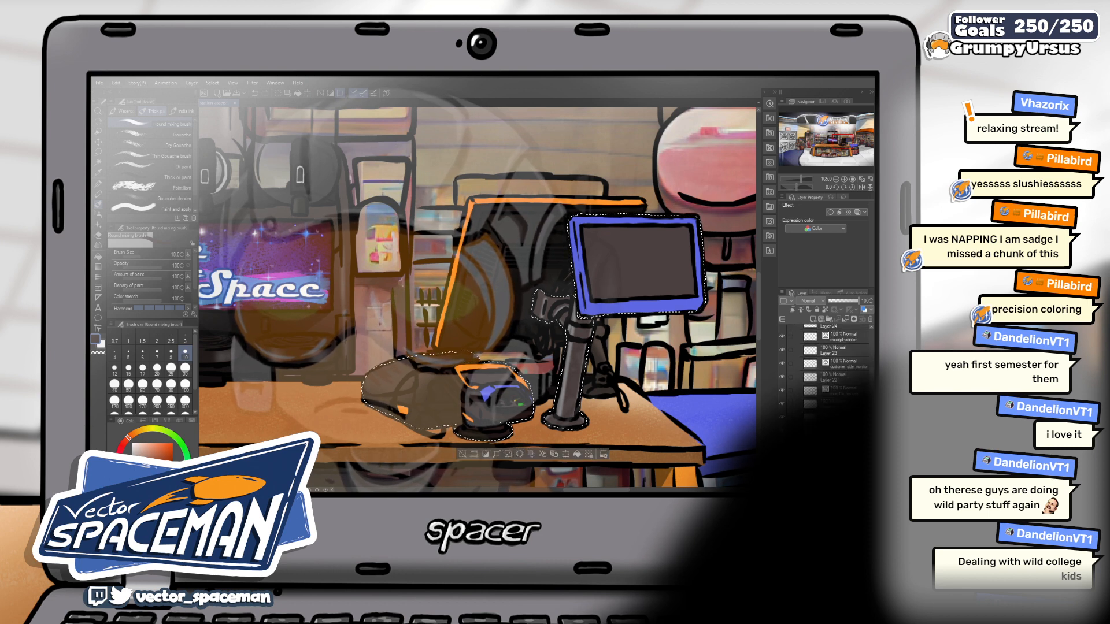
scroll(827, 370, "down", 2)
left_click(810, 359, "ctrl+shift")
left_click(810, 413, "ctrl+shift")
scroll(827, 365, "down", 1)
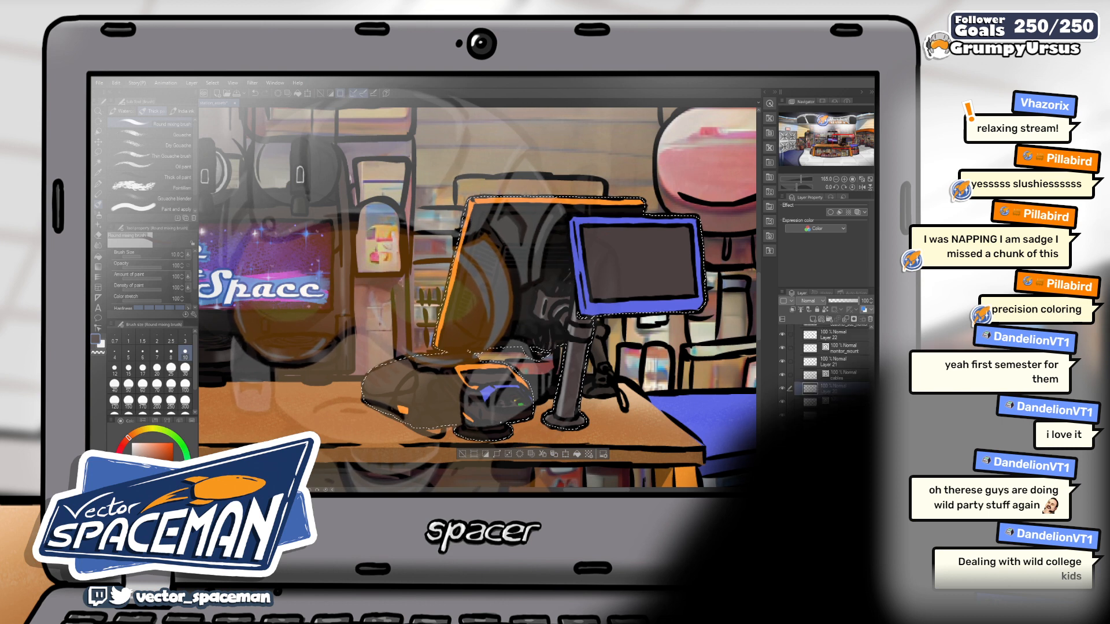
scroll(826, 367, "down", 1)
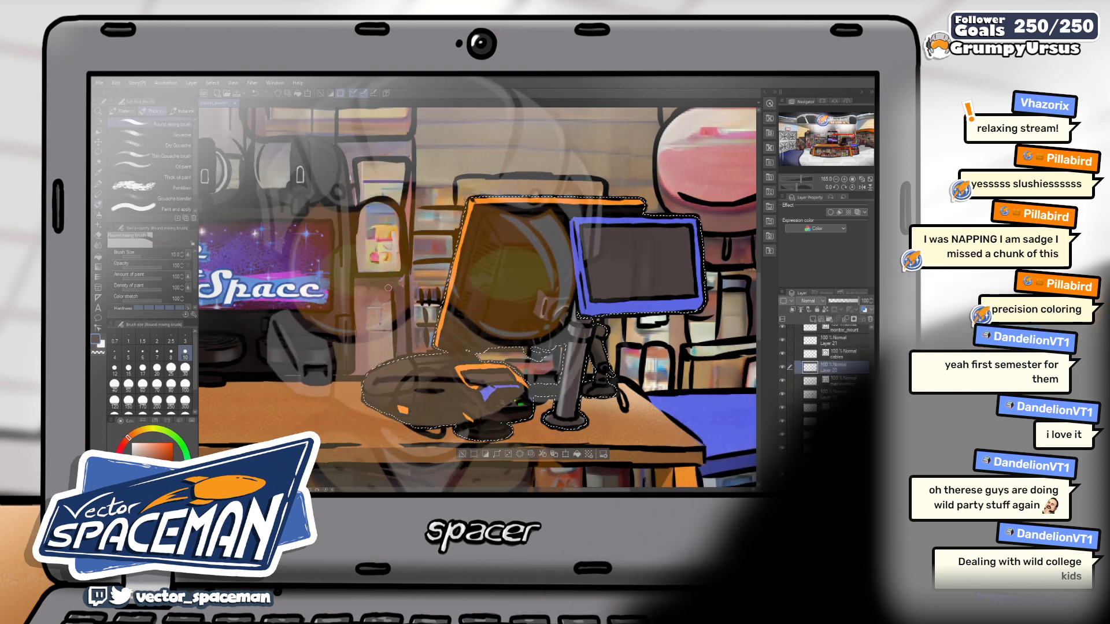
- On a new layer above the card reader pen line art, brush light texture over the selected equipment with the Dry Gouache brush at size 150
scroll(826, 358, "up", 3)
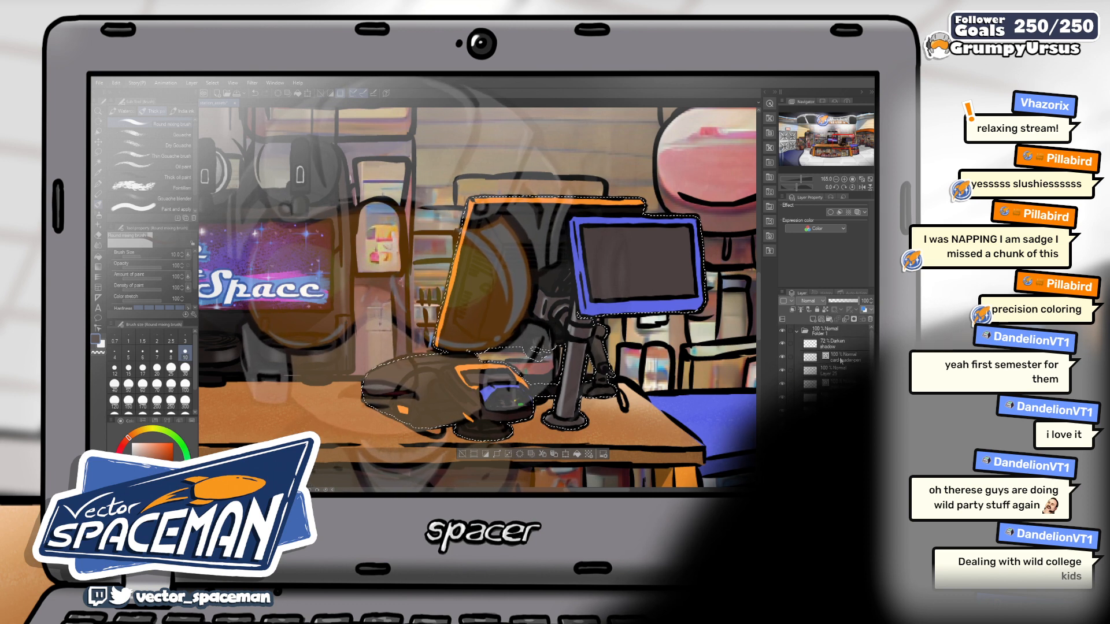
left_click(839, 357)
left_click(814, 321)
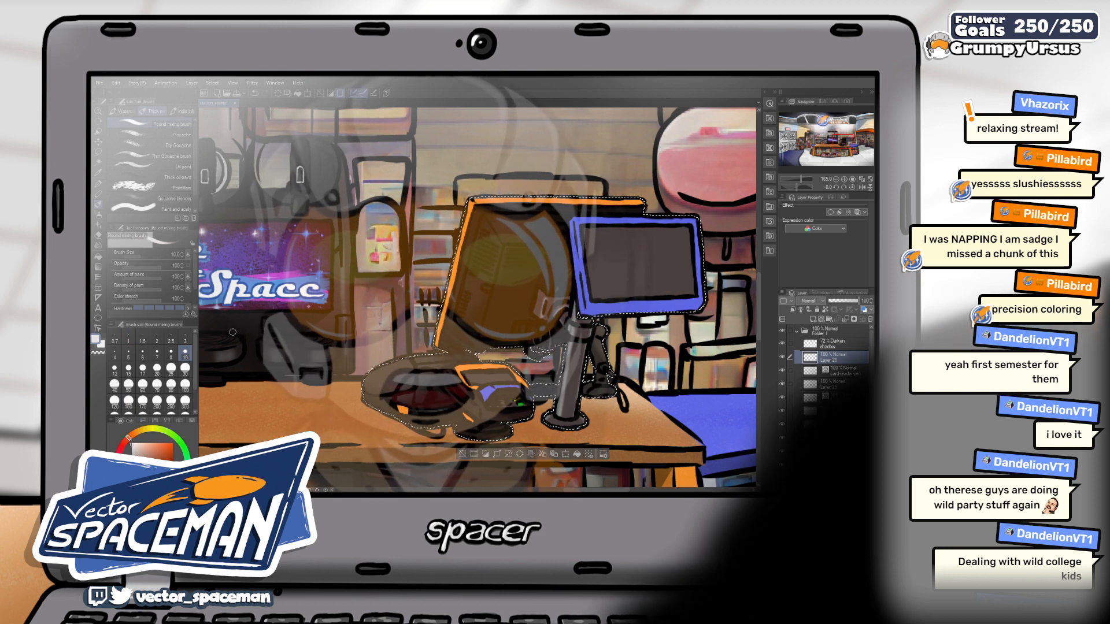
left_click(172, 146)
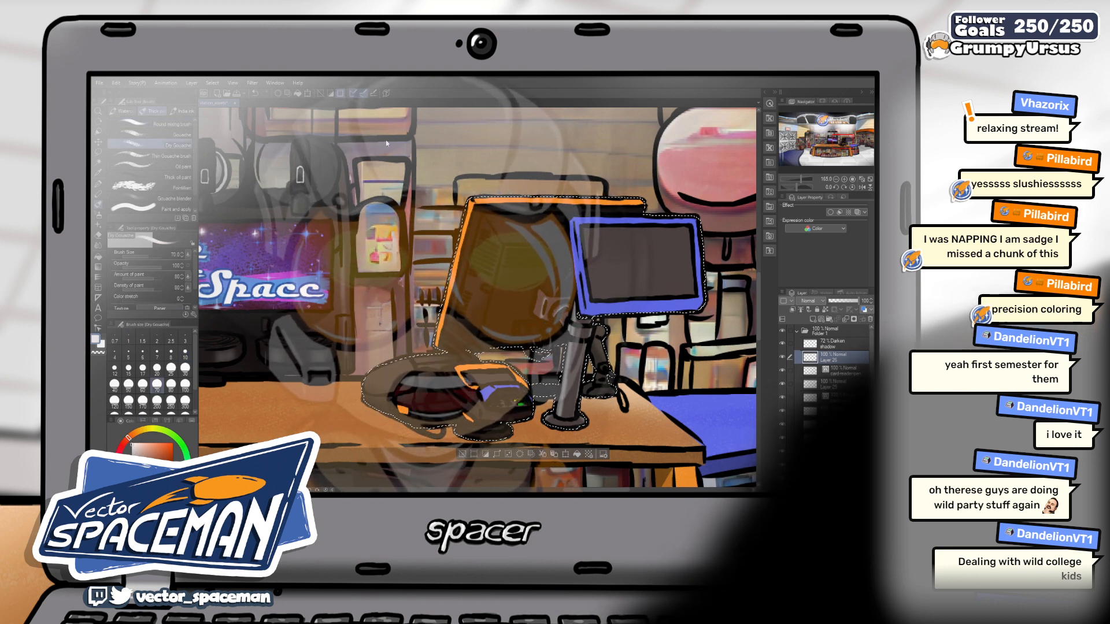
key("bracketright")
key("bracketright")
key("bracketright")
key("bracketright")
mouse_move(509, 225)
left_mouse_down()
mouse_move(537, 231)
mouse_move(521, 266)
mouse_move(578, 416)
left_mouse_up()
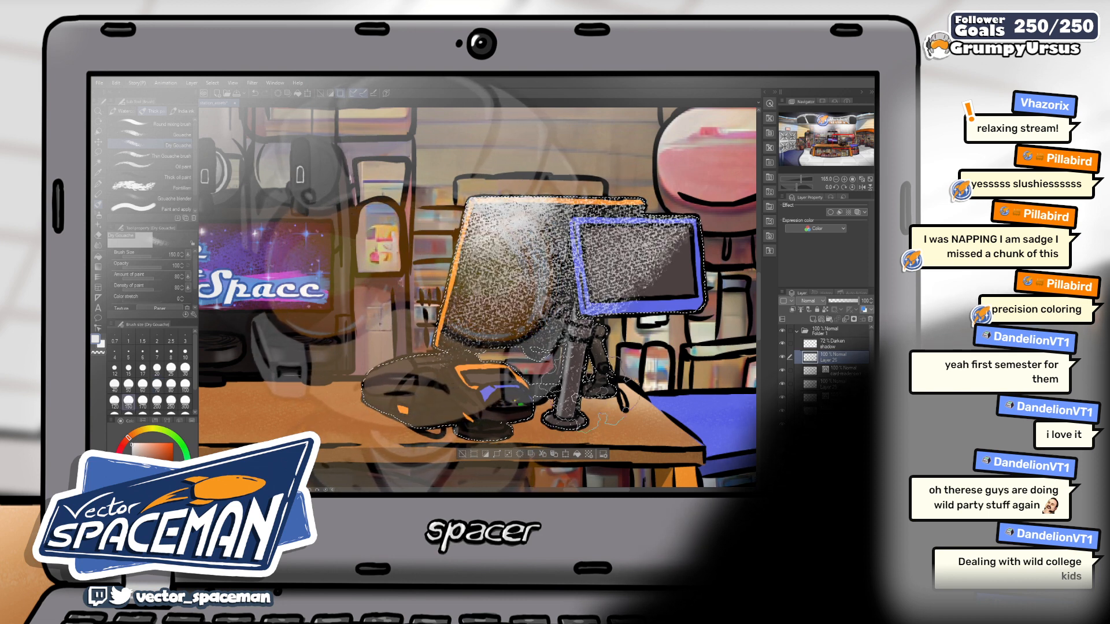
mouse_move(492, 425)
left_mouse_down()
mouse_move(379, 420)
mouse_move(361, 403)
left_mouse_up()
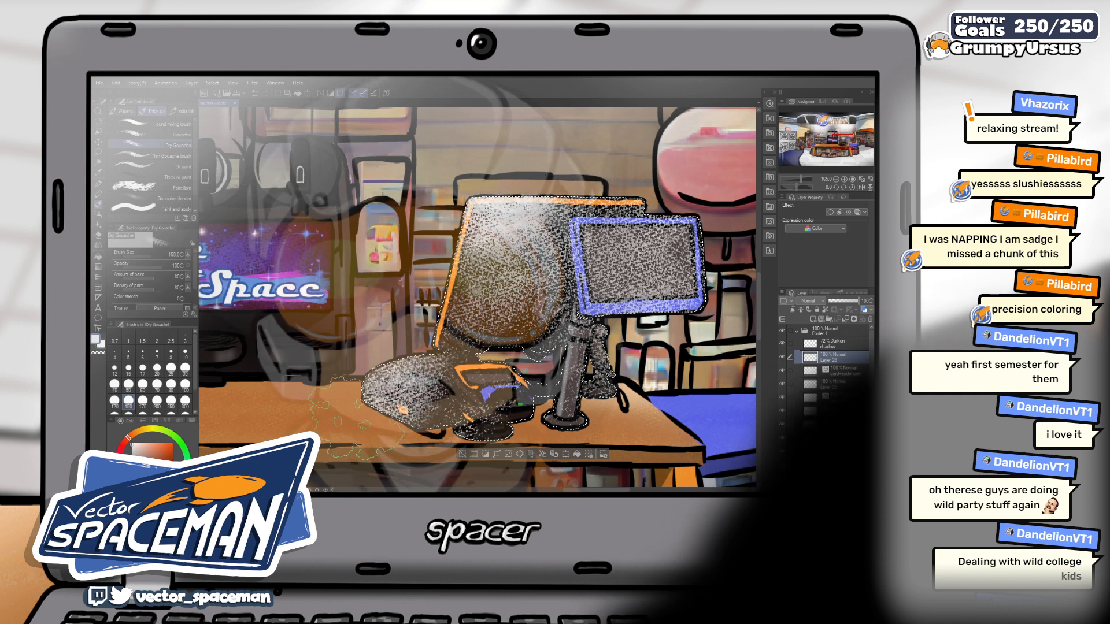
mouse_move(509, 405)
left_mouse_down()
mouse_move(555, 375)
mouse_move(578, 324)
mouse_move(567, 405)
mouse_move(659, 350)
left_mouse_up()
- Set the texture layer's blending mode to Overlay and its opacity to 24%, and clear the selection
left_click_drag(859, 302, 840, 302)
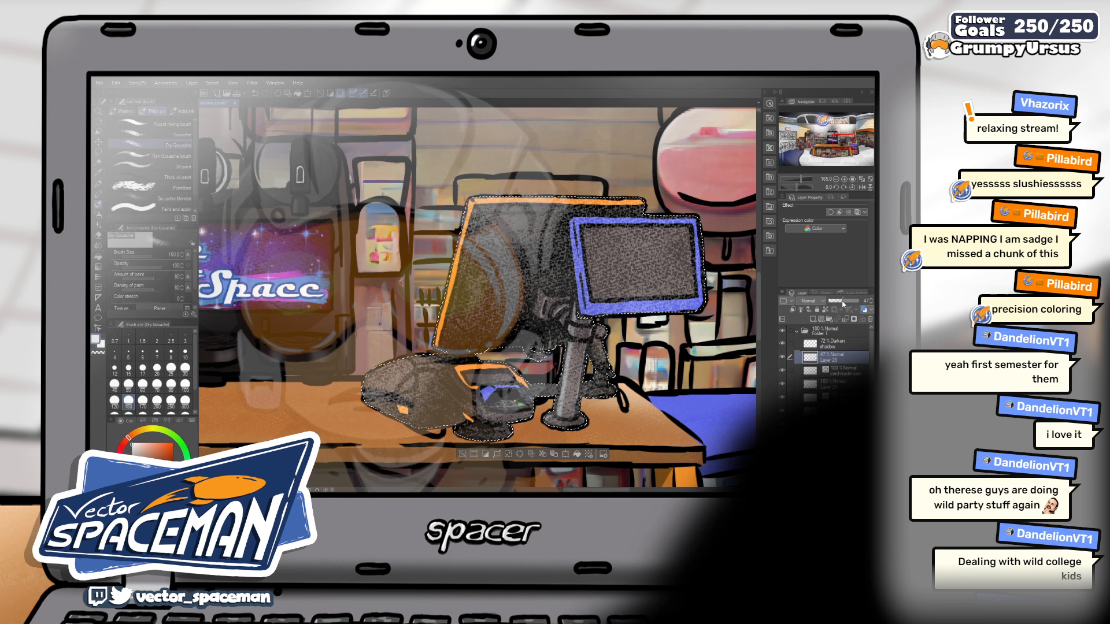
left_click(811, 300)
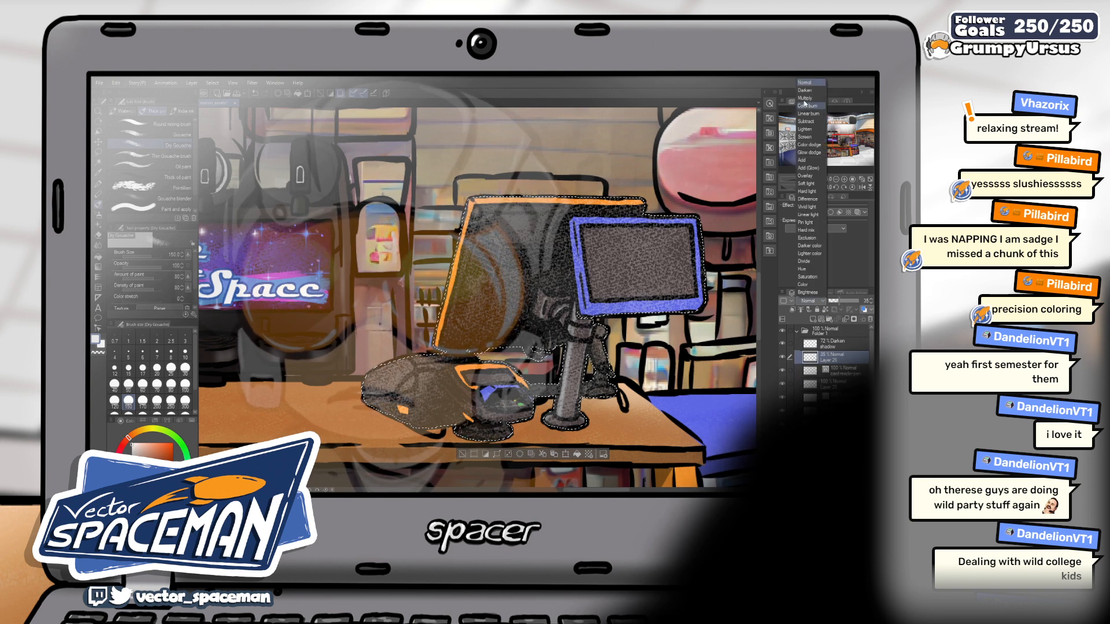
left_click(815, 177)
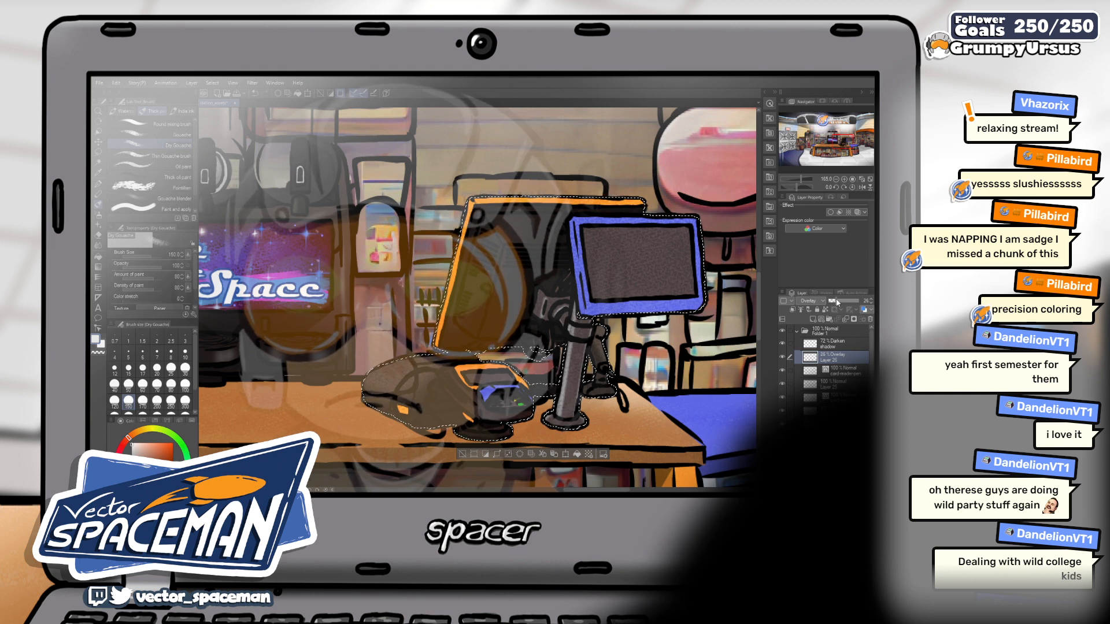
left_click(98, 152)
key("ctrl+d")
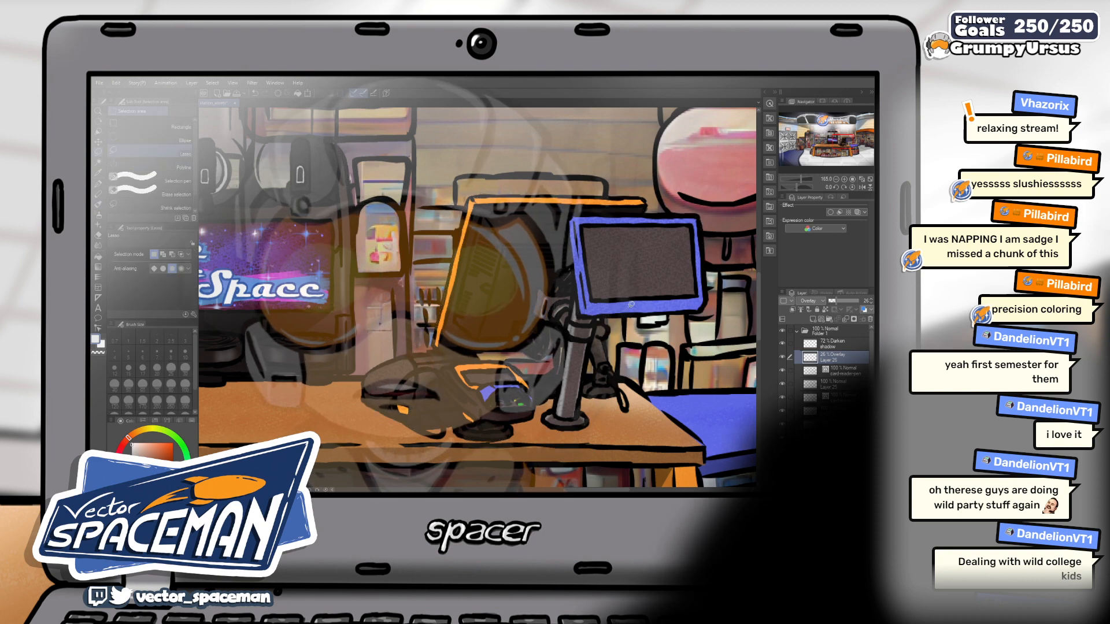
scroll(632, 305, "down", 5)
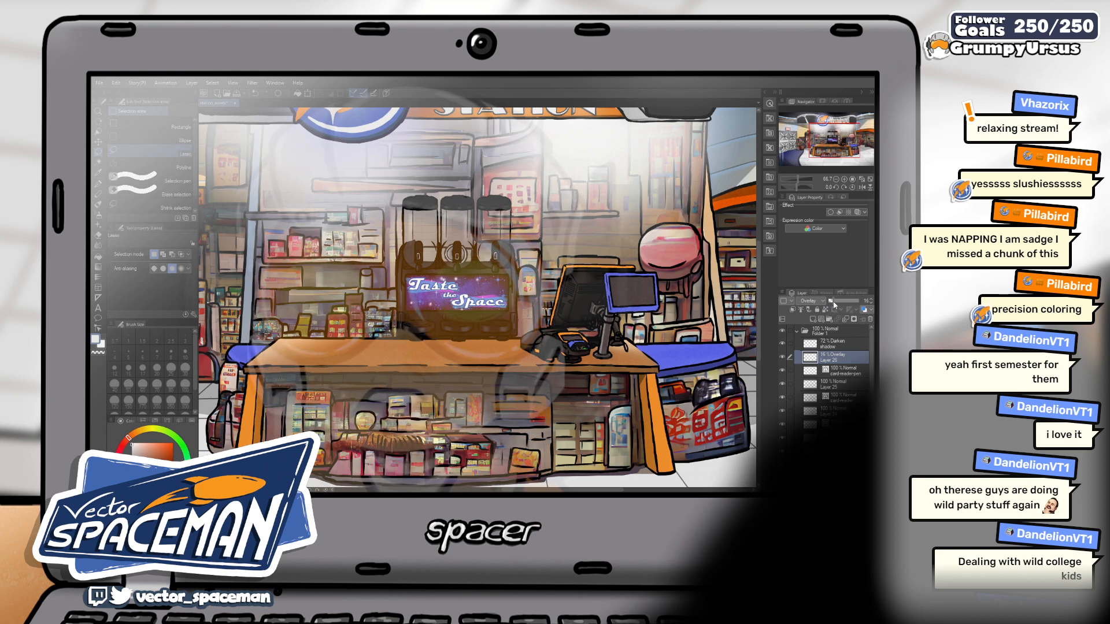
left_click_drag(834, 300, 833, 305)
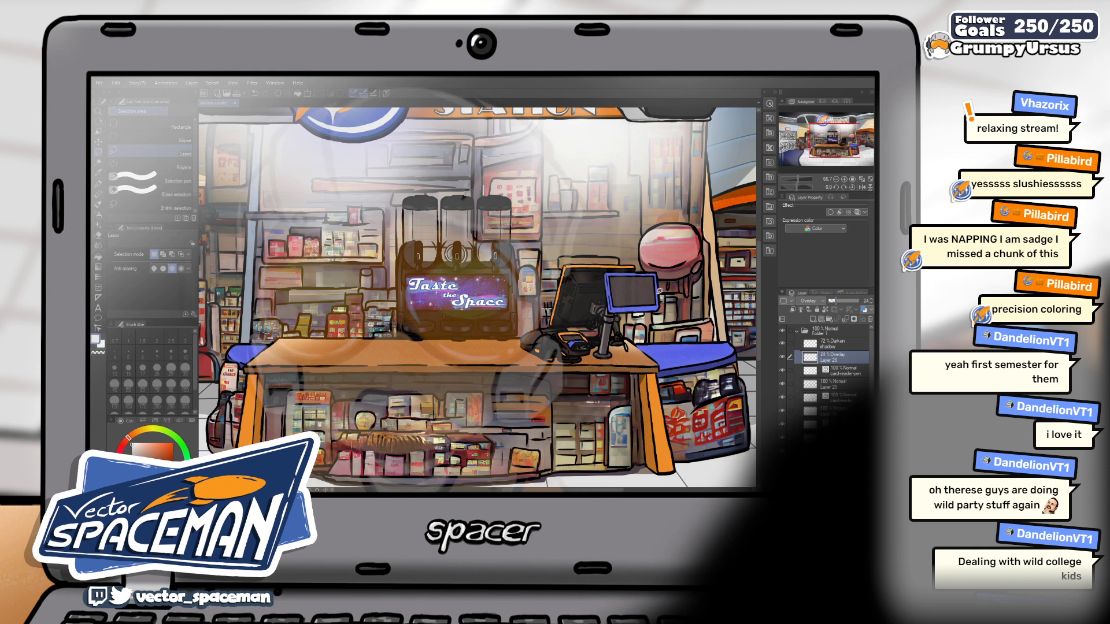
- Erase the texture from the small blue-framed monitor's screen with a size 70 eraser
scroll(613, 285, "up", 4)
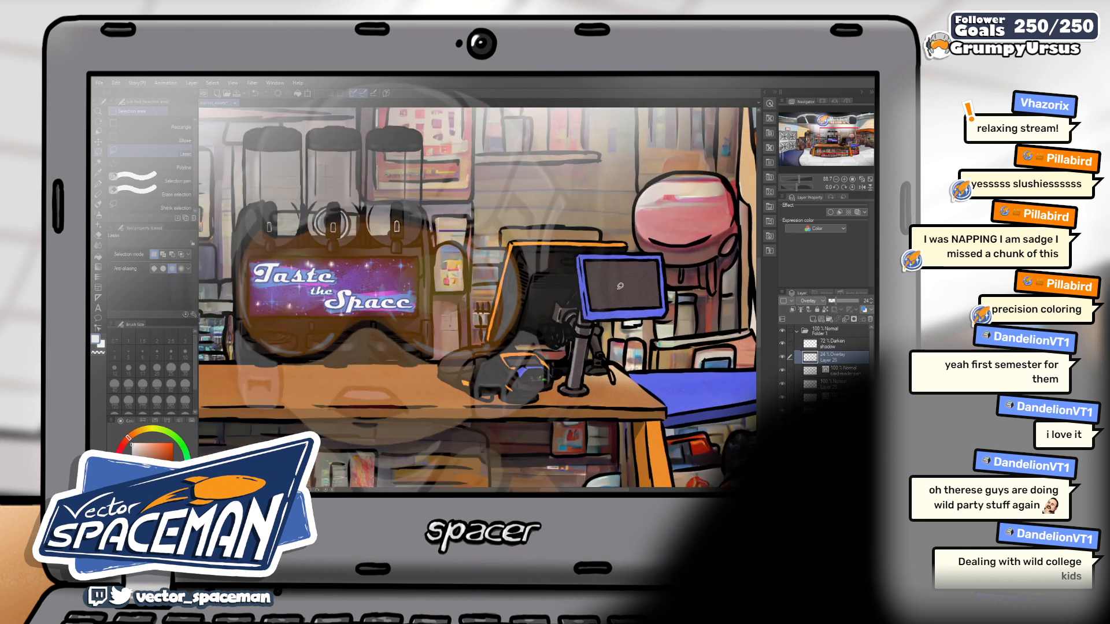
scroll(613, 284, "up", 1)
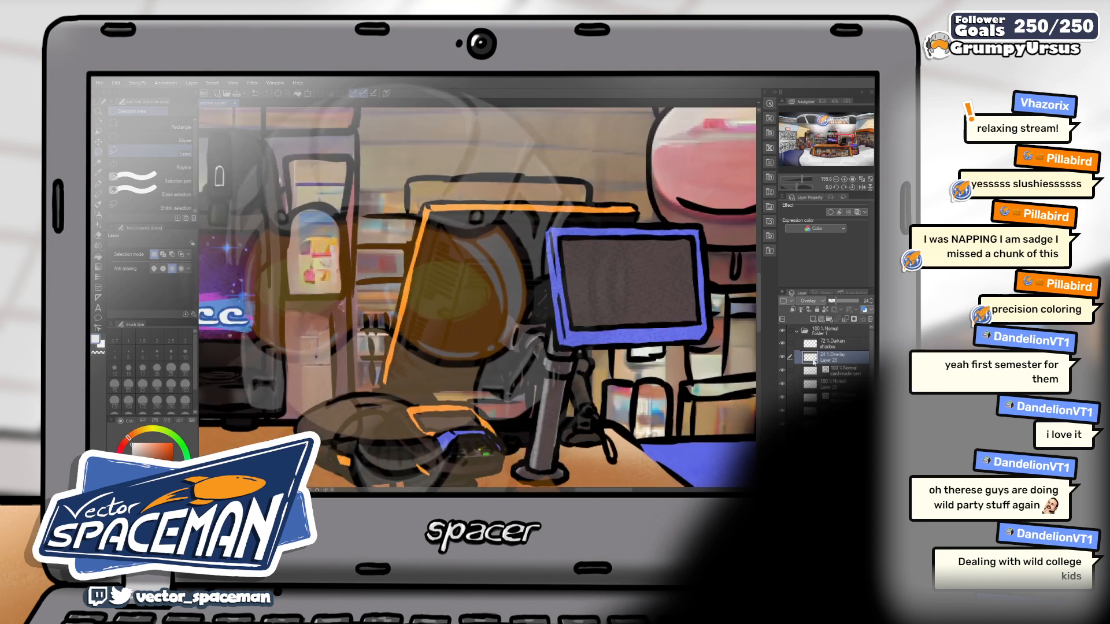
left_click(812, 359, "ctrl")
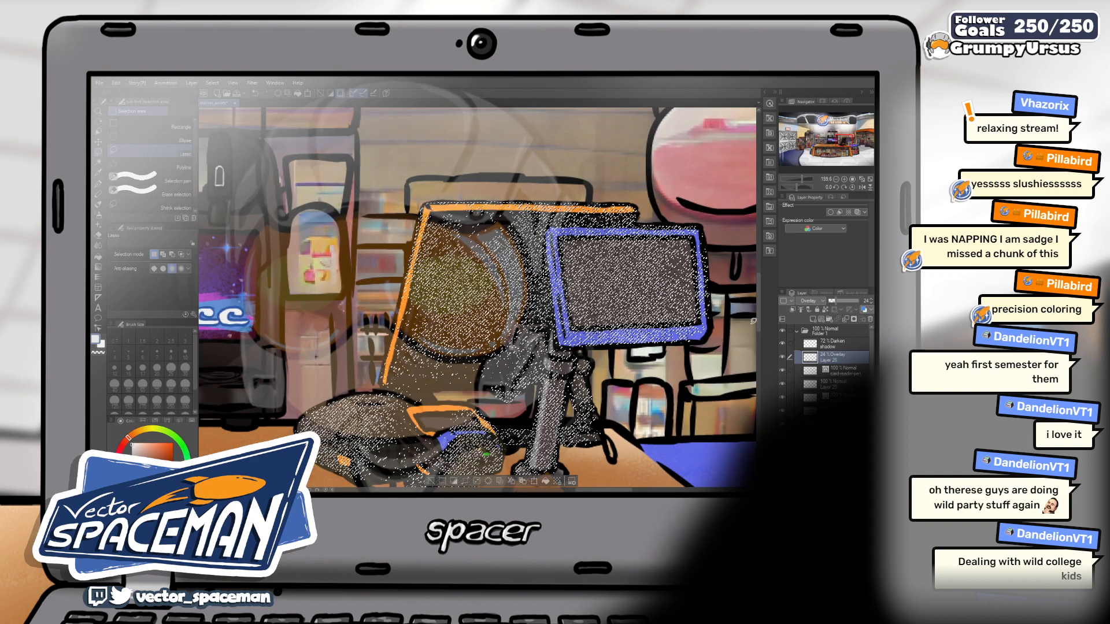
key("ctrl+d")
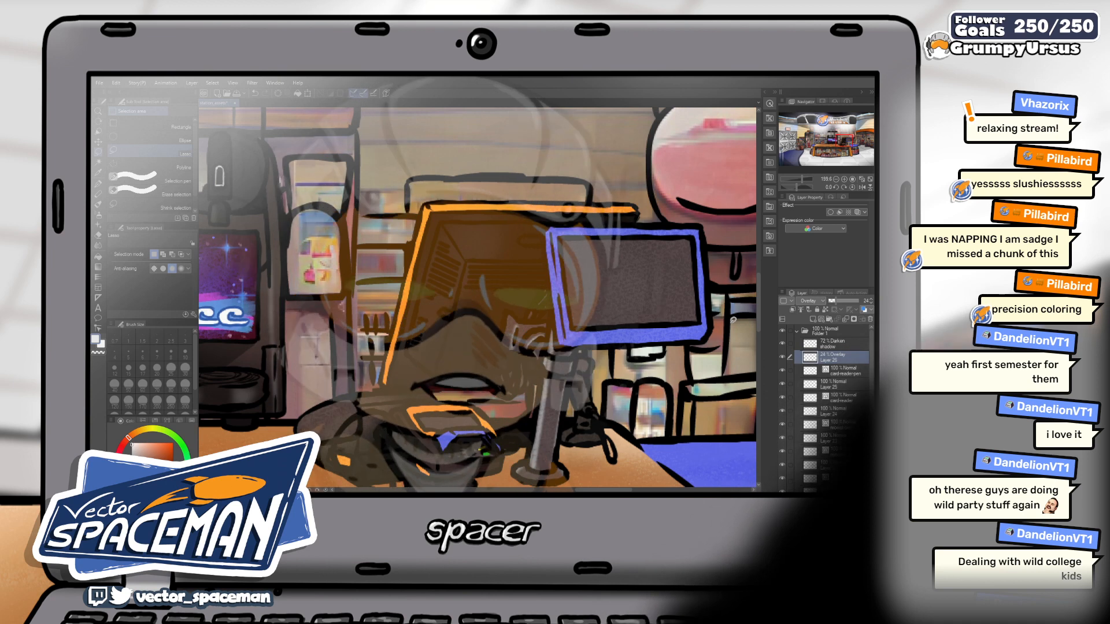
key("e")
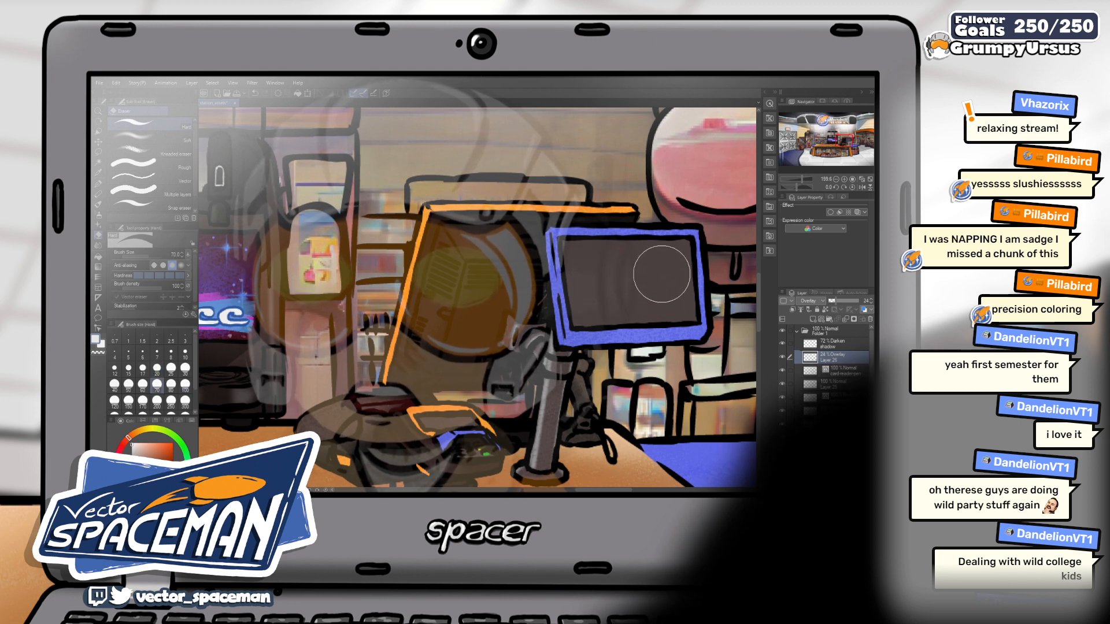
- Lower the opacity of the Overlay texture layer on the checkout equipment to 14%
key("bracketleft")
scroll(526, 380, "down", 3)
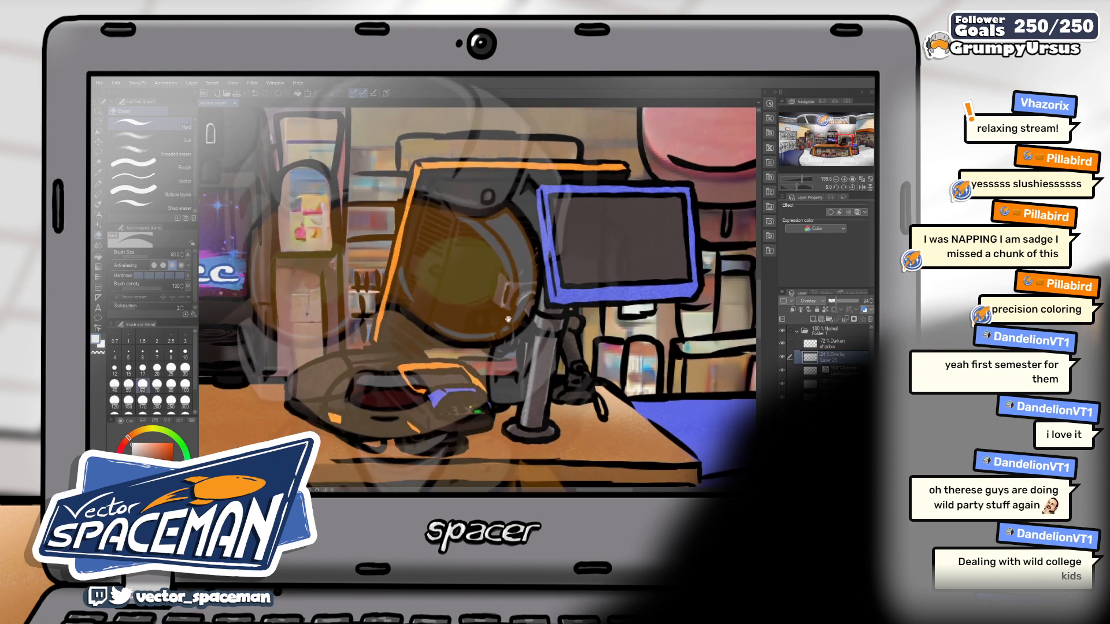
scroll(505, 342, "down", 3)
left_click_drag(505, 341, 561, 345)
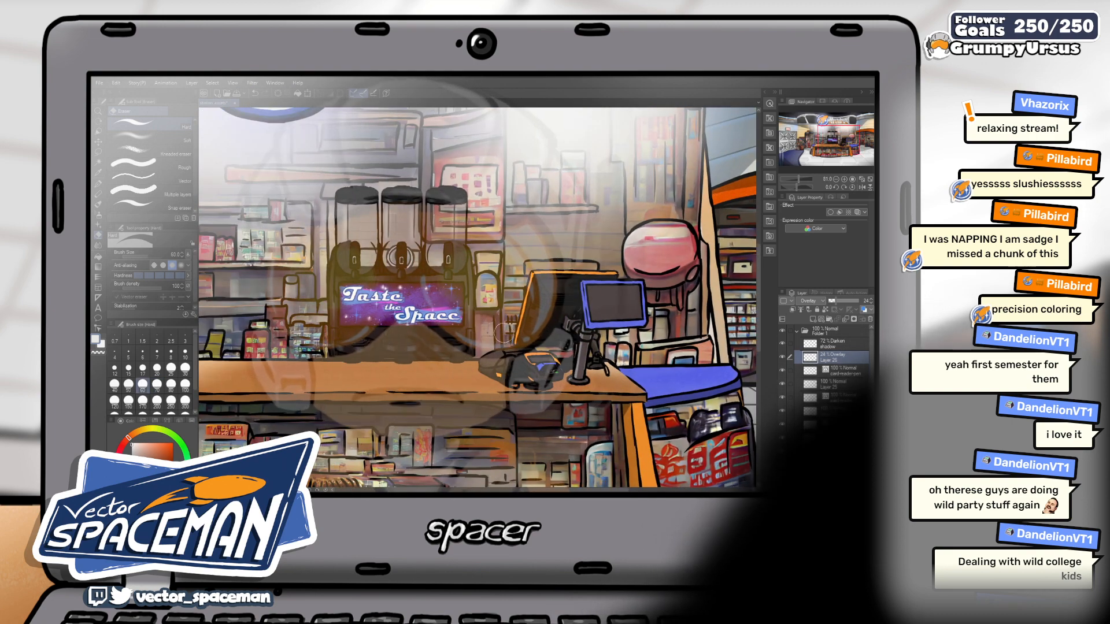
scroll(547, 347, "up", 4)
scroll(547, 346, "up", 5)
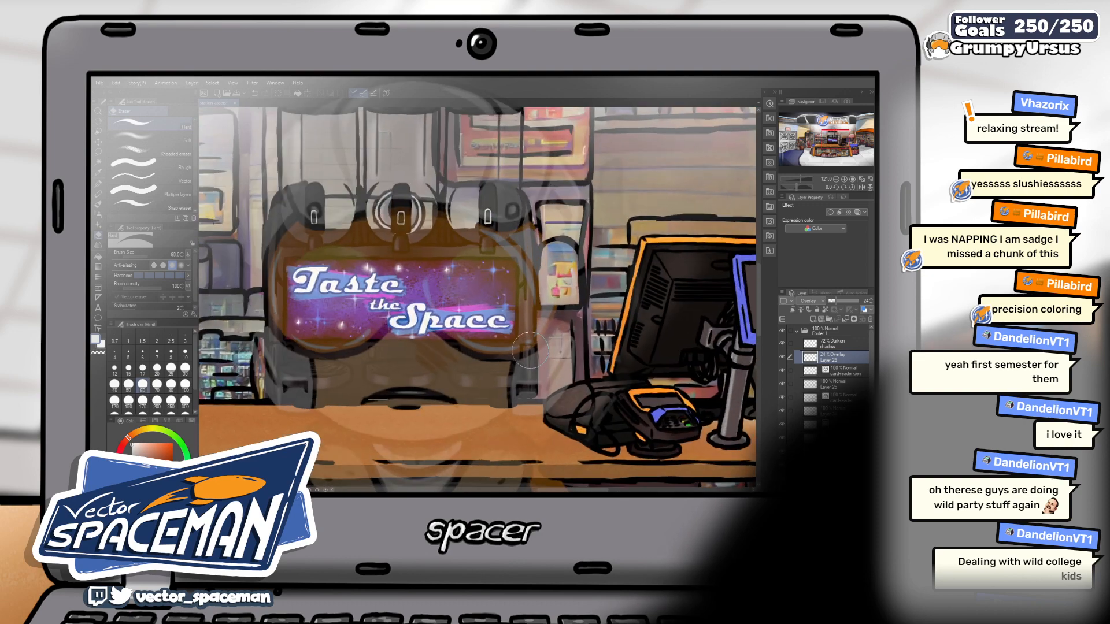
scroll(530, 349, "down", 4)
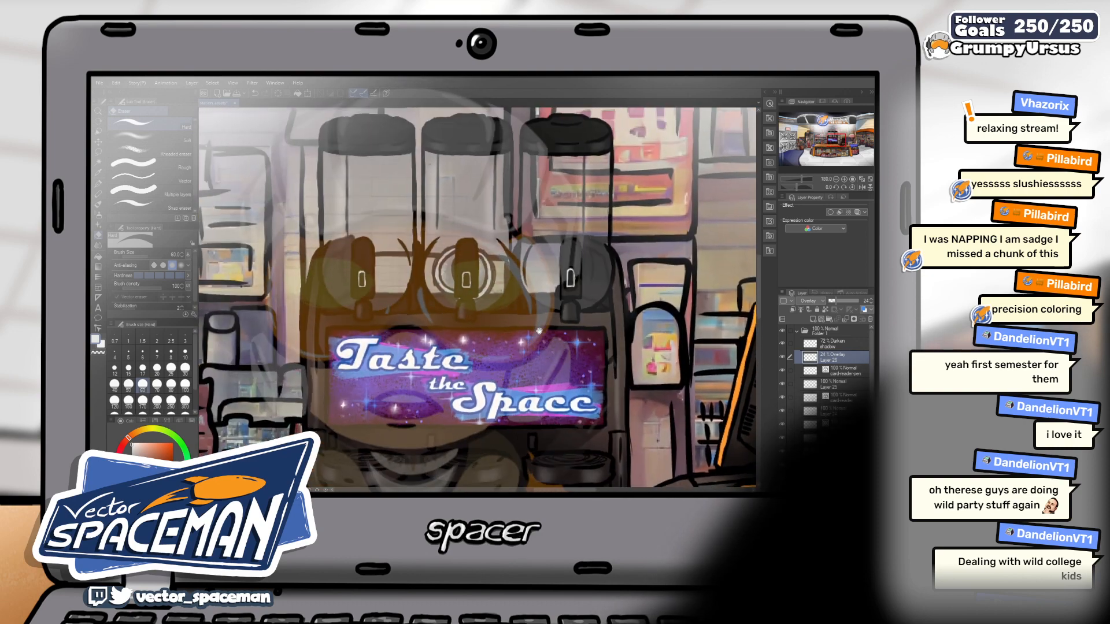
scroll(490, 312, "down", 2)
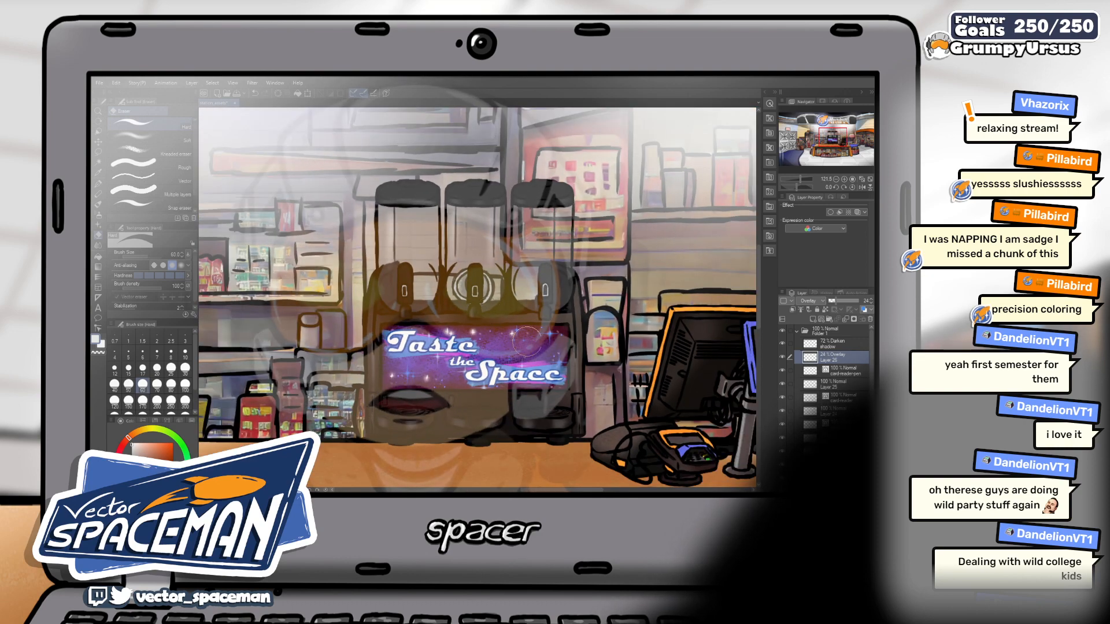
scroll(513, 334, "down", 2)
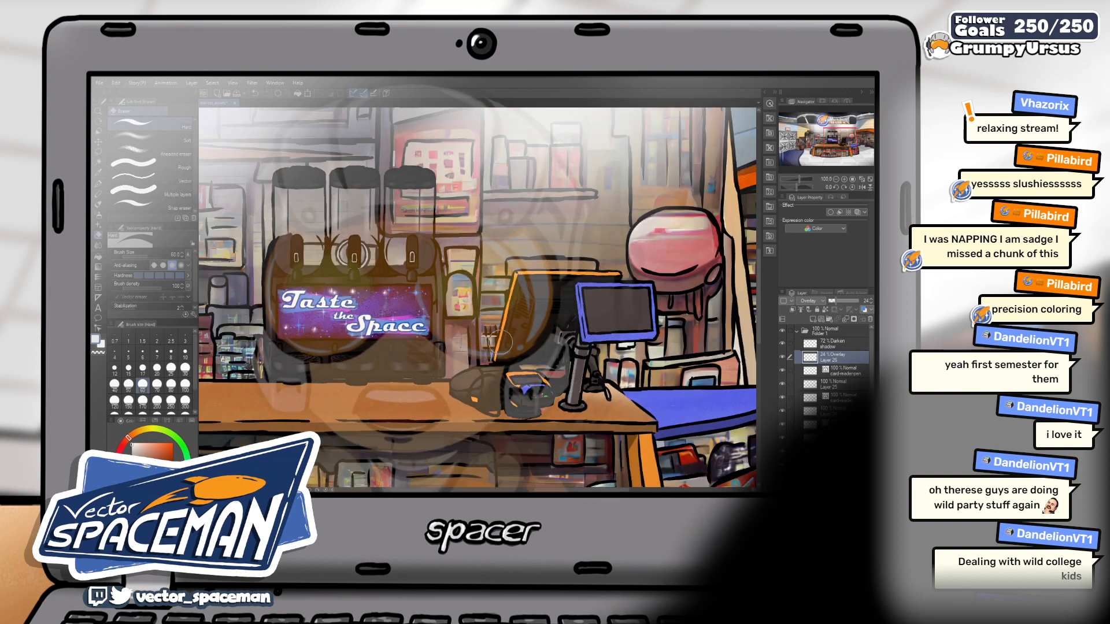
scroll(500, 342, "up", 2)
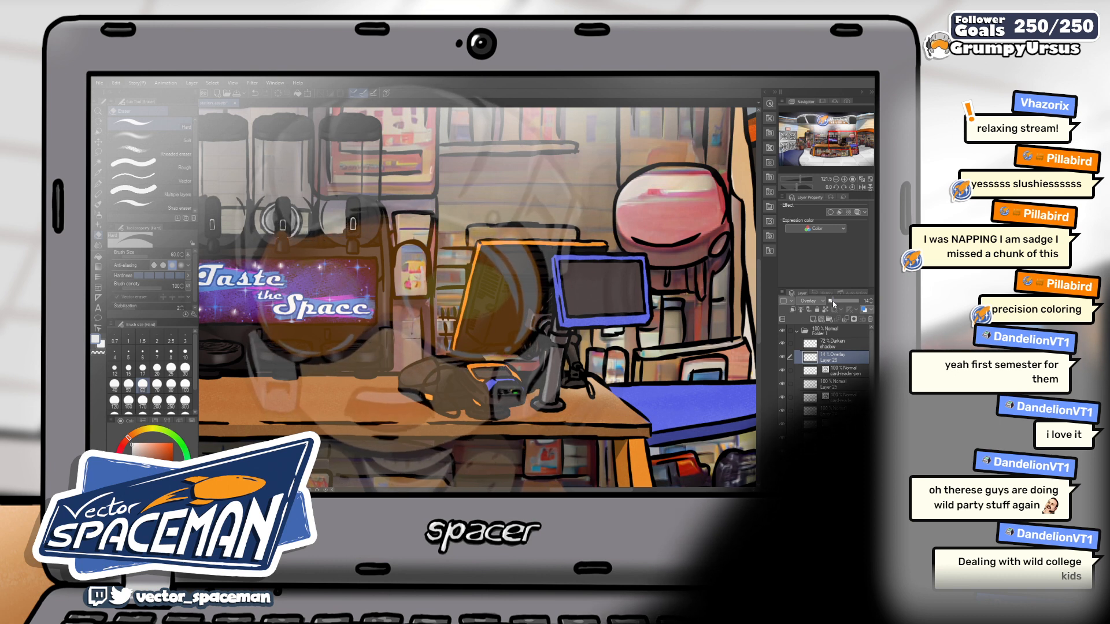
- Examine the textured checkout equipment up close and against the whole Harbor Station store illustration
scroll(632, 351, "down", 3)
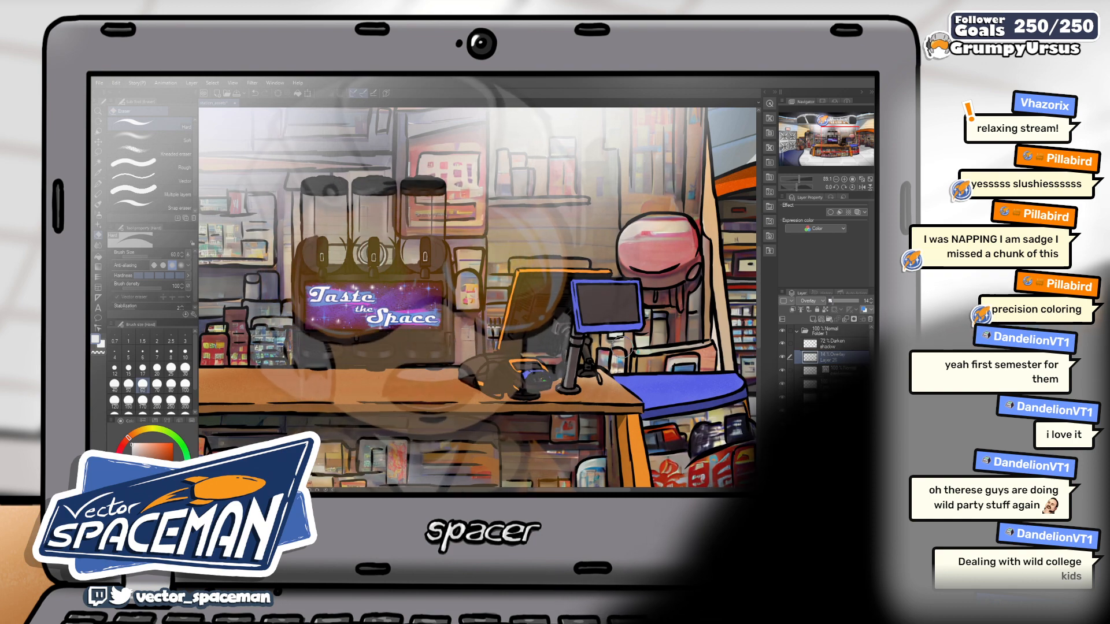
scroll(570, 344, "up", 2)
scroll(570, 344, "down", 3)
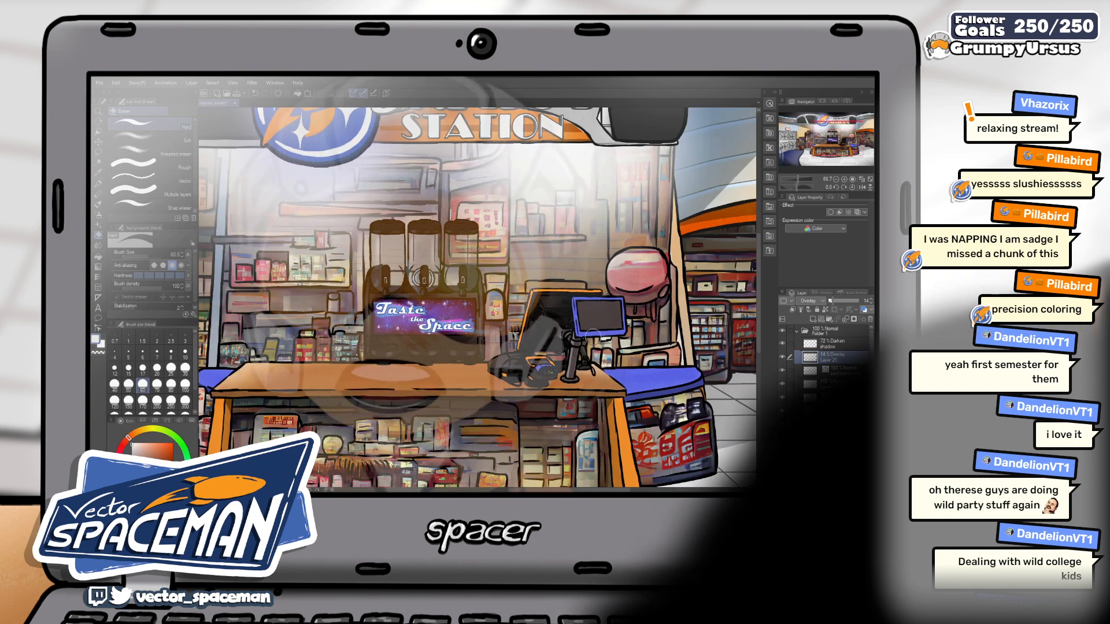
scroll(593, 336, "up", 4)
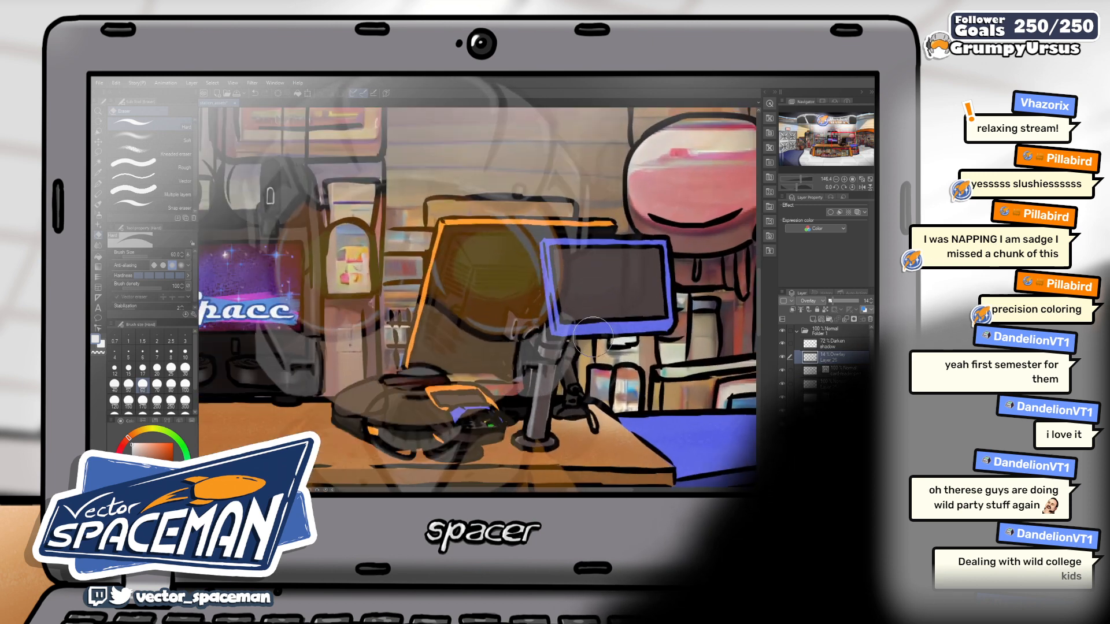
scroll(592, 336, "up", 1)
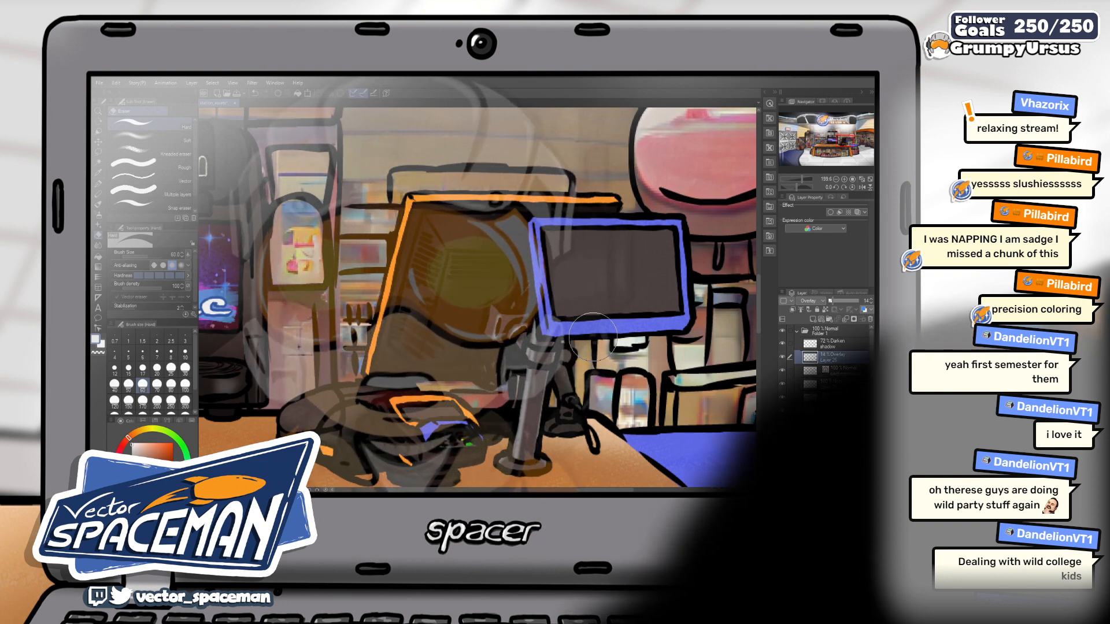
scroll(593, 336, "down", 4)
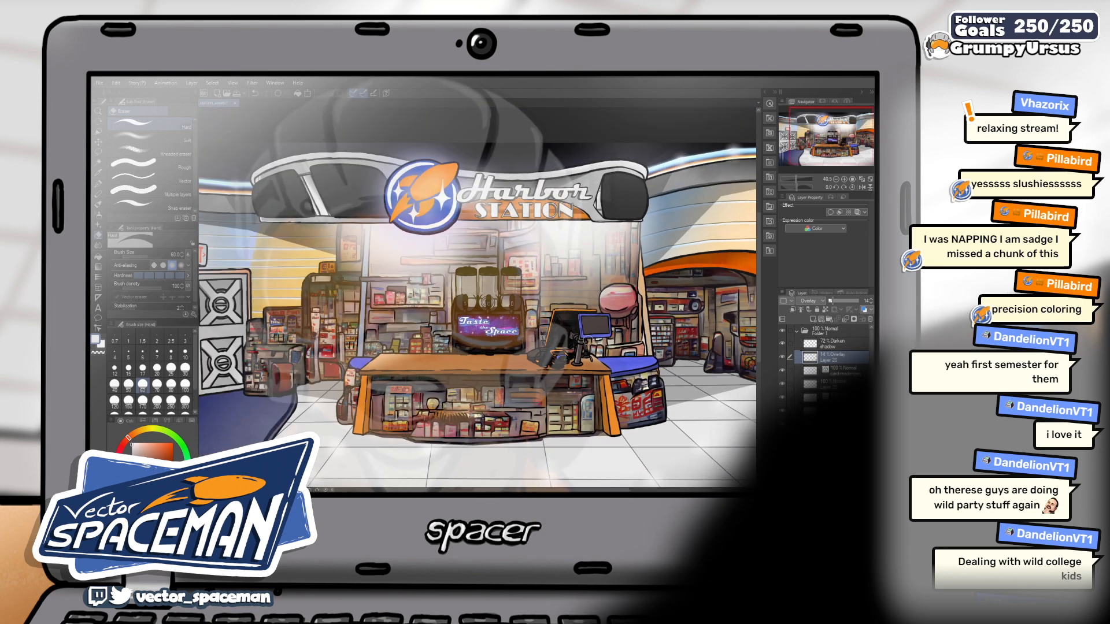
scroll(586, 336, "down", 2)
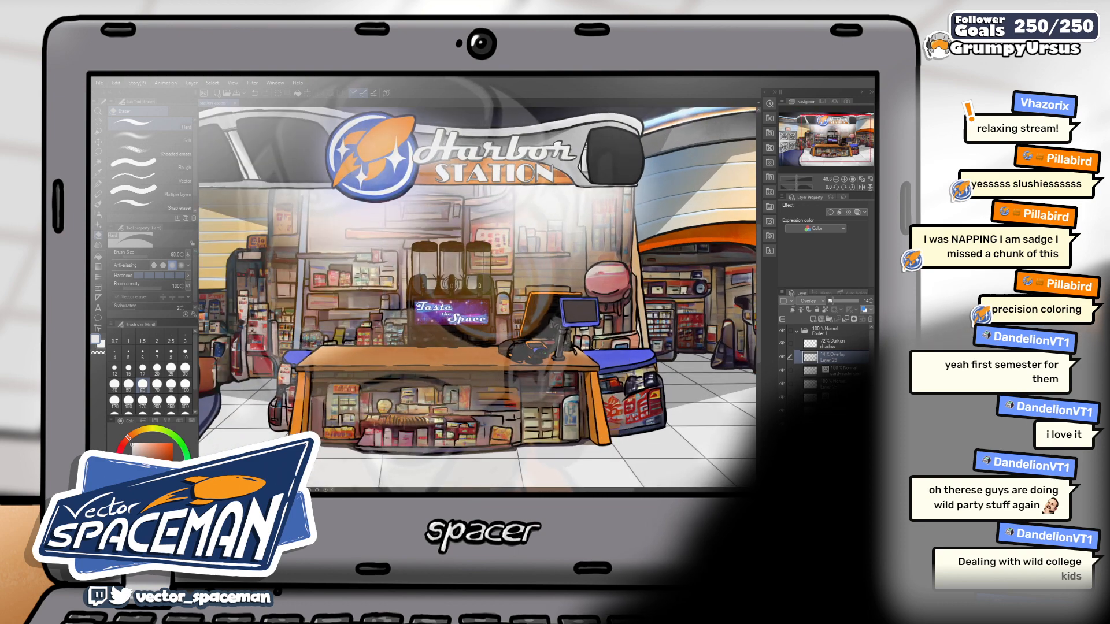
scroll(607, 353, "up", 2)
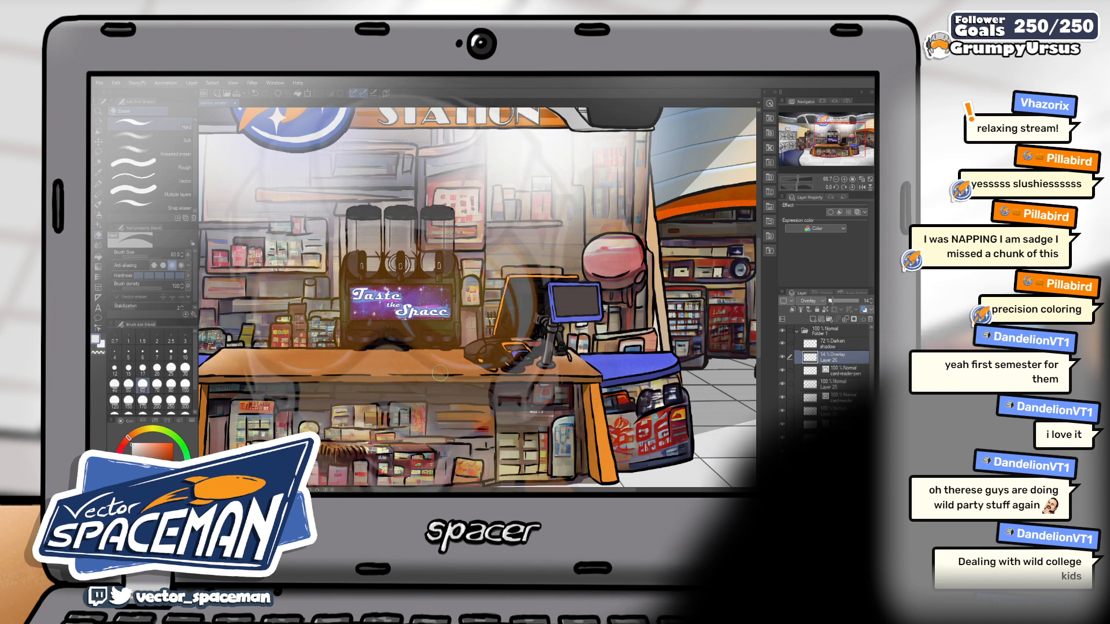
scroll(565, 354, "up", 4)
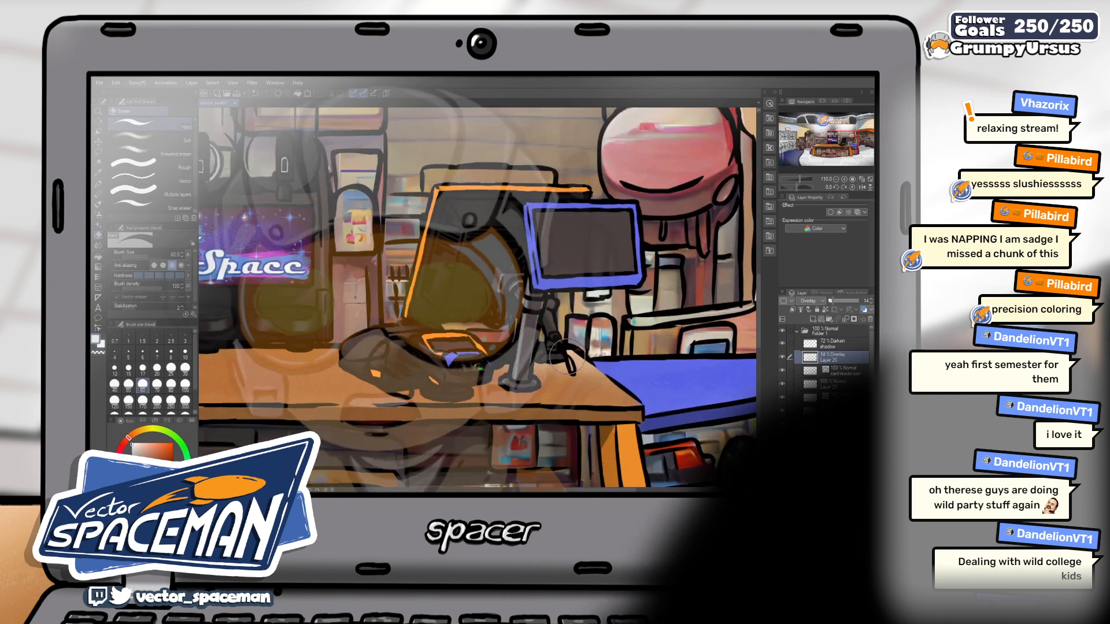
scroll(566, 354, "down", 4)
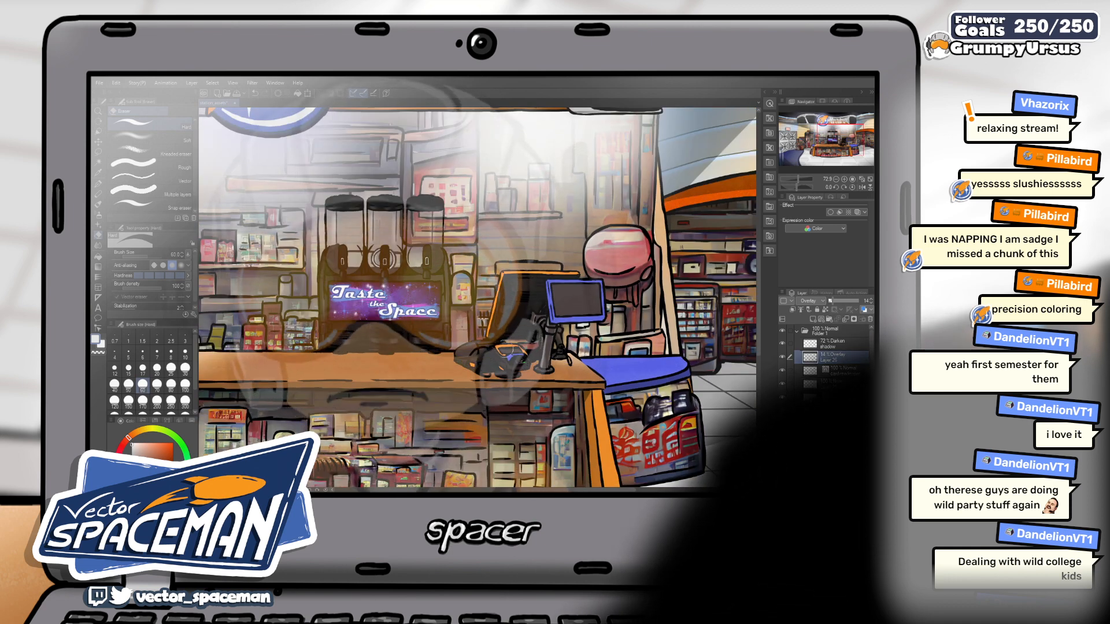